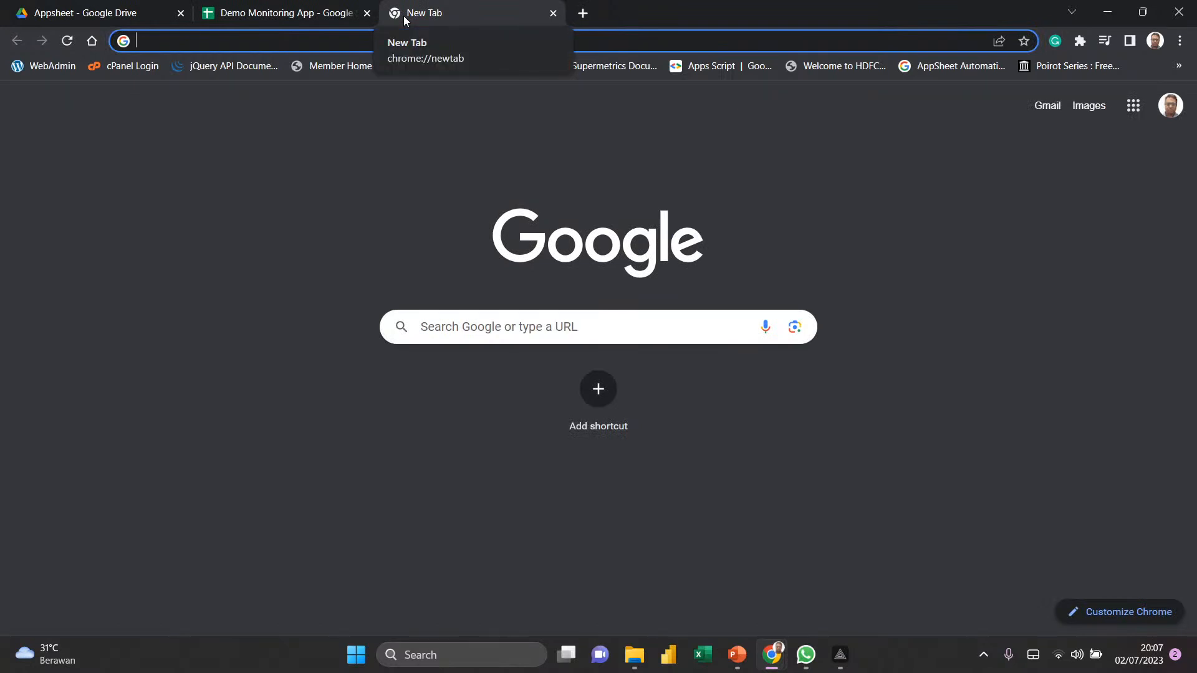
# - Go to the AppSheet site and sign in with the existing Google account, allowing access to Drive files and Sheets spreadsheets
pyautogui.write('a')
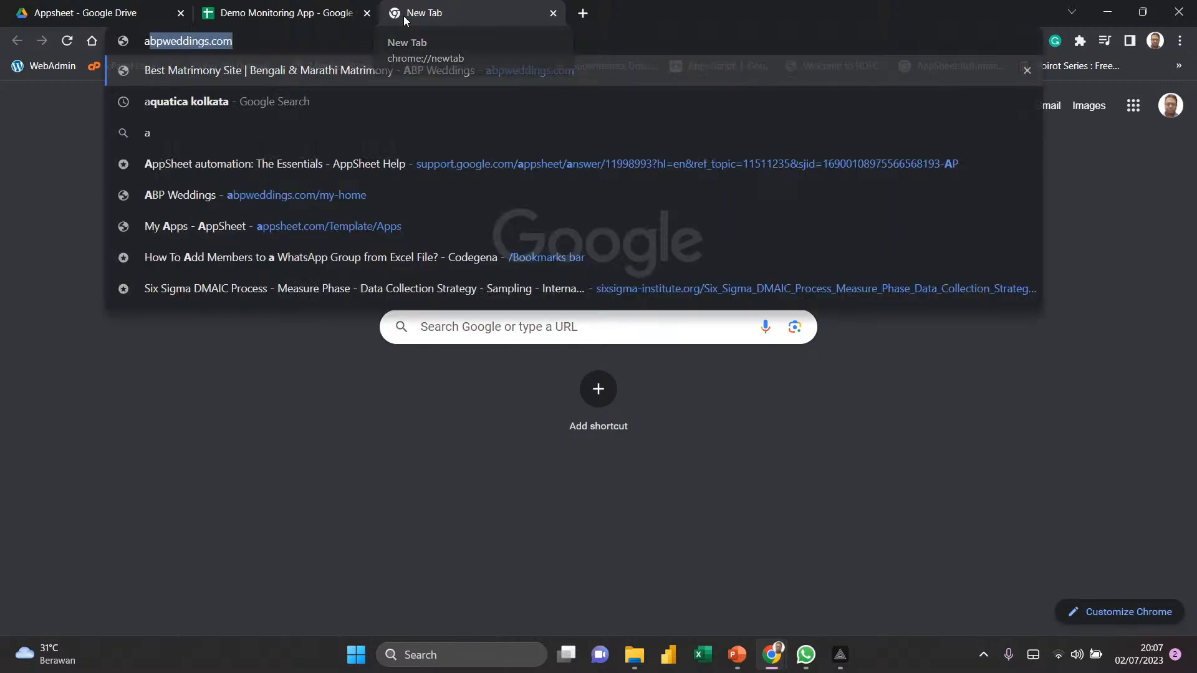
pyautogui.write('ppsheet')
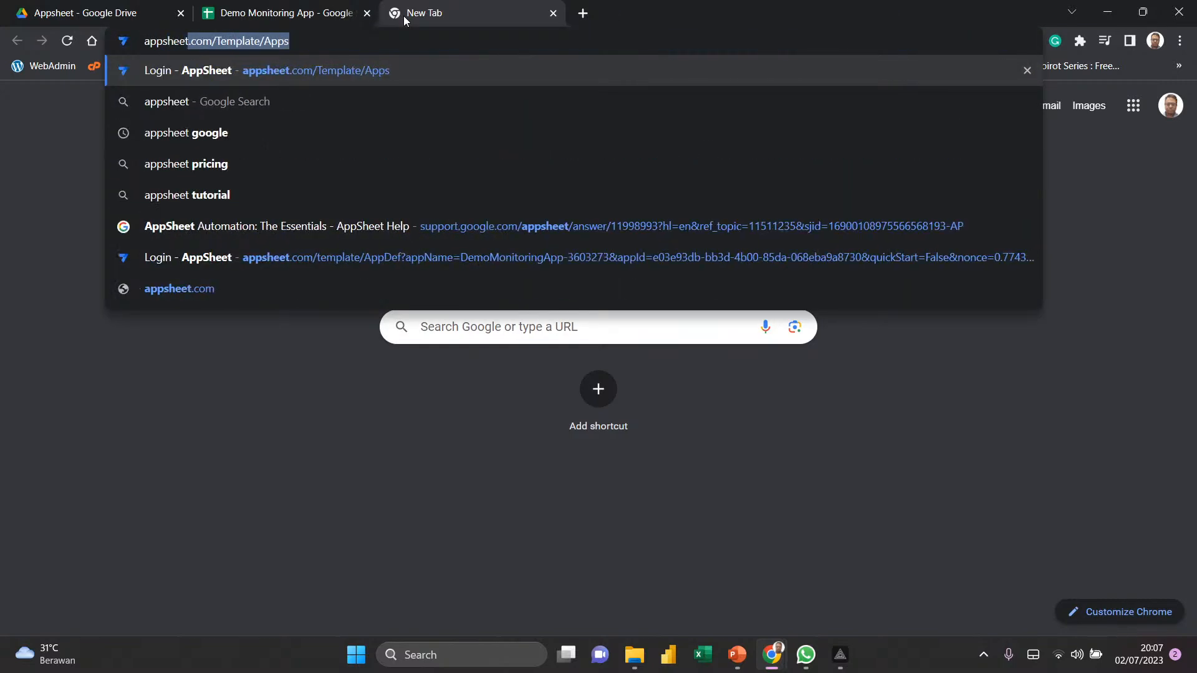
pyautogui.press('Return')
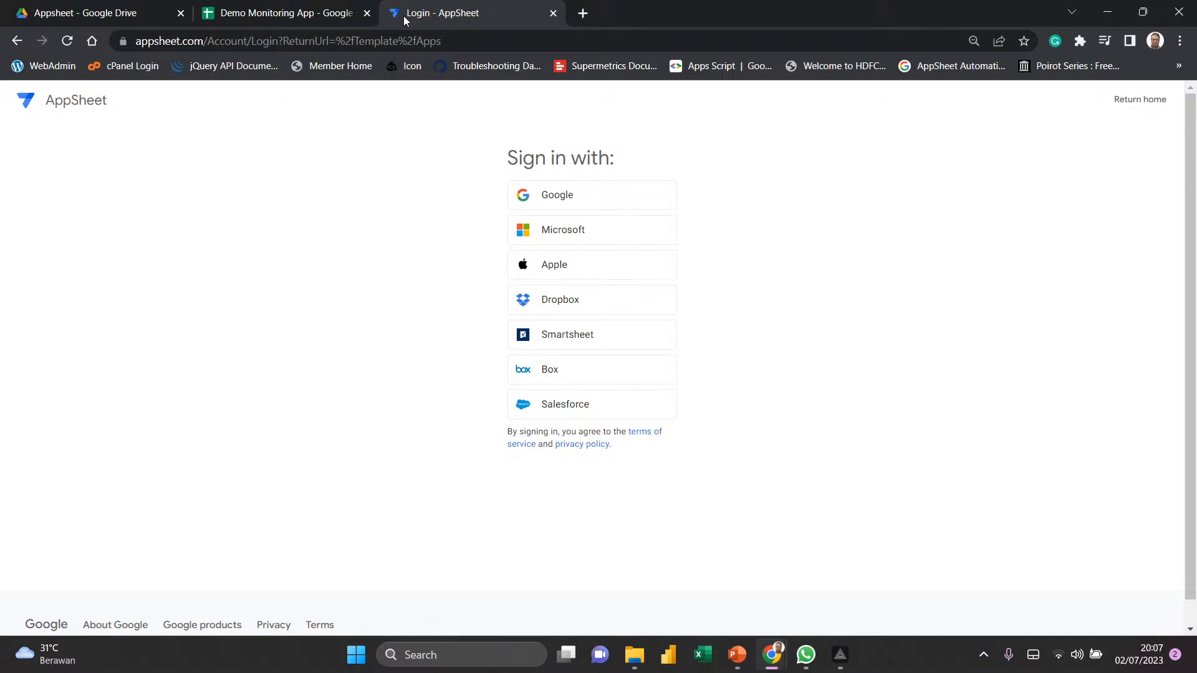
pyautogui.click(585, 199)
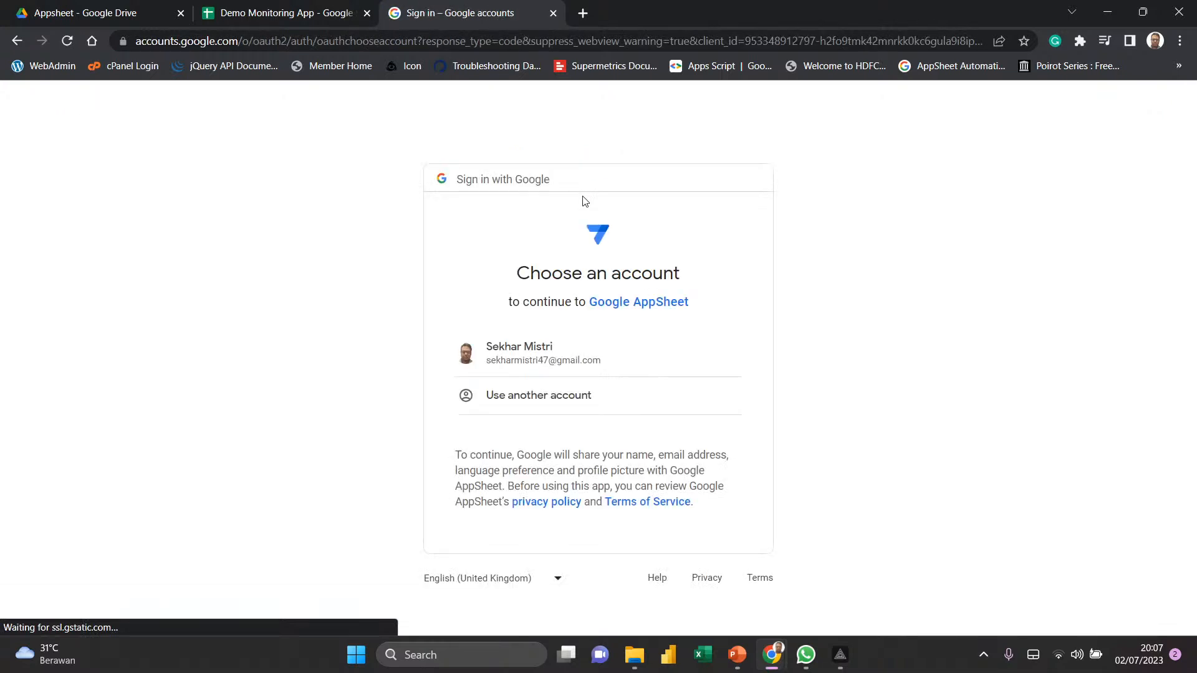
pyautogui.click(560, 361)
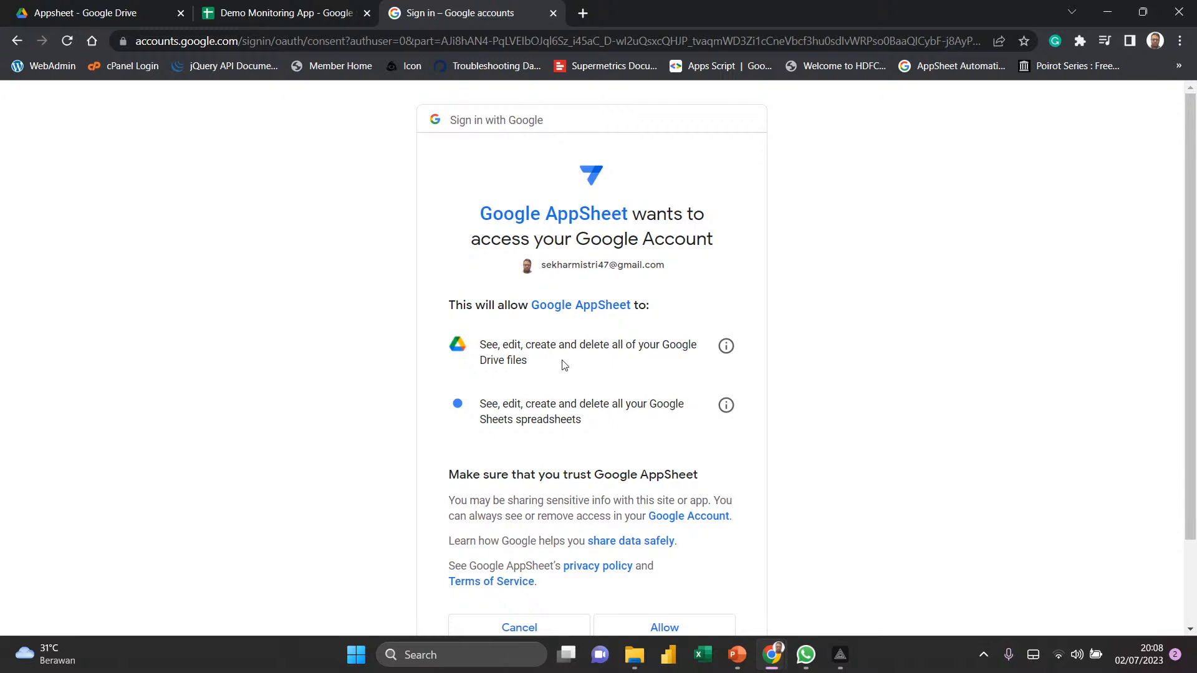
pyautogui.scroll(-2, 933, 372)
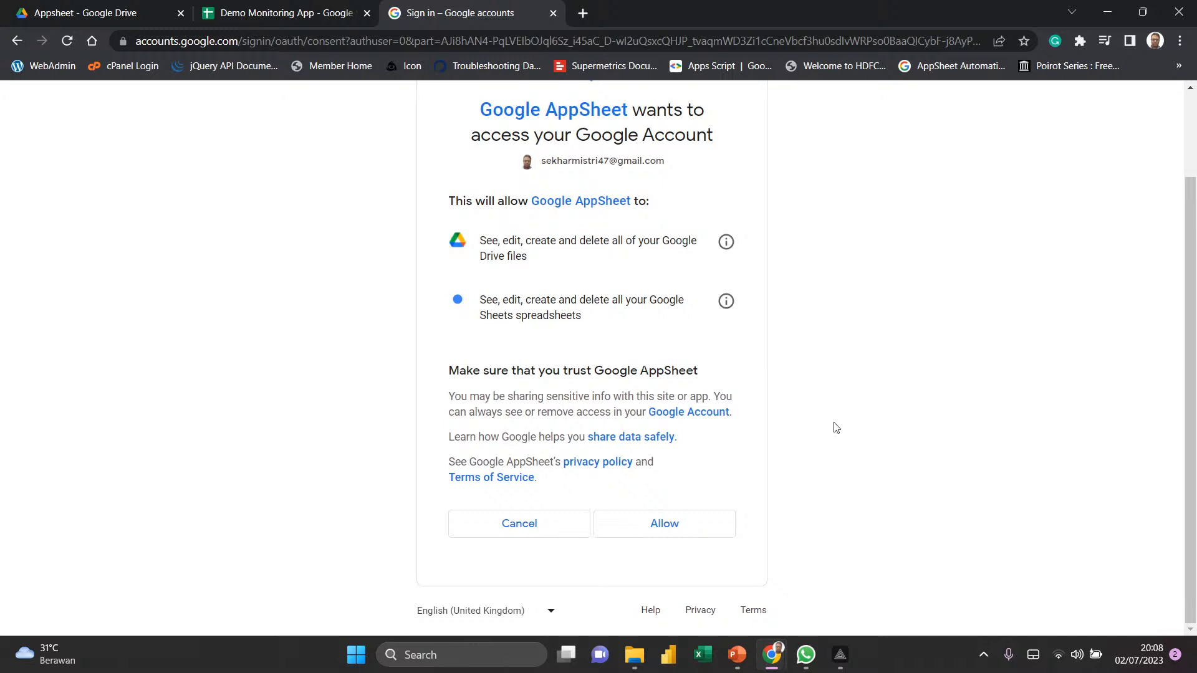
pyautogui.click(674, 537)
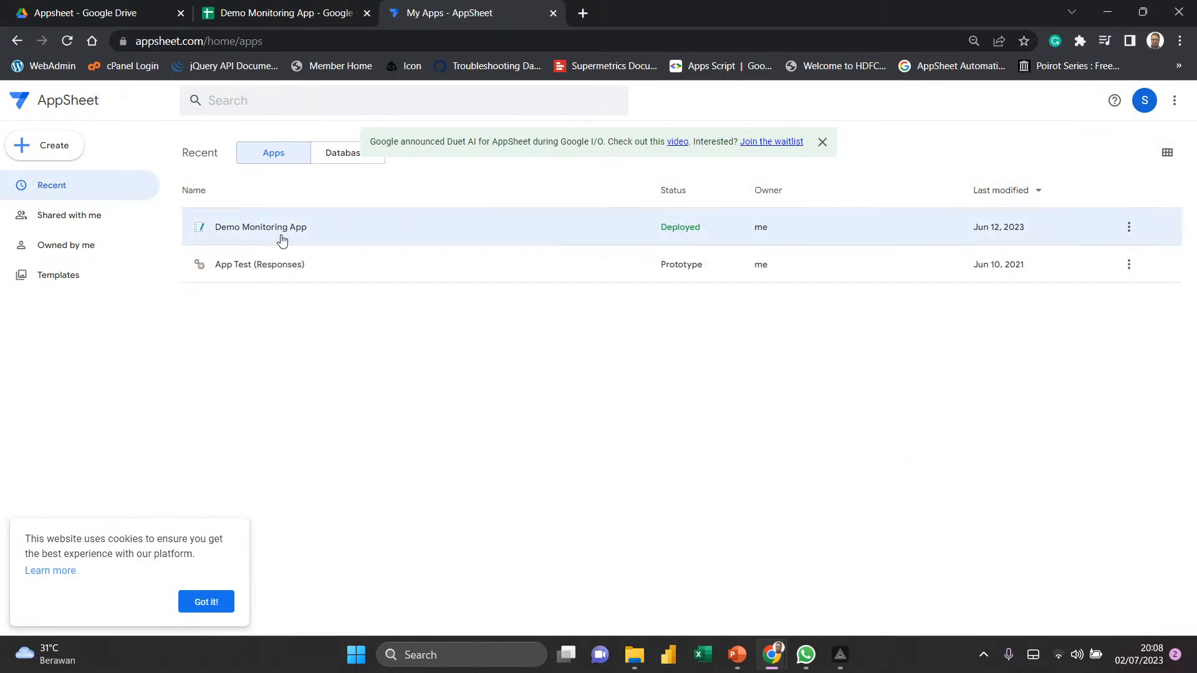
# - Open Demo Monitoring App from the recent apps and launch its desktop preview in a separate browser tab
pyautogui.click(212, 603)
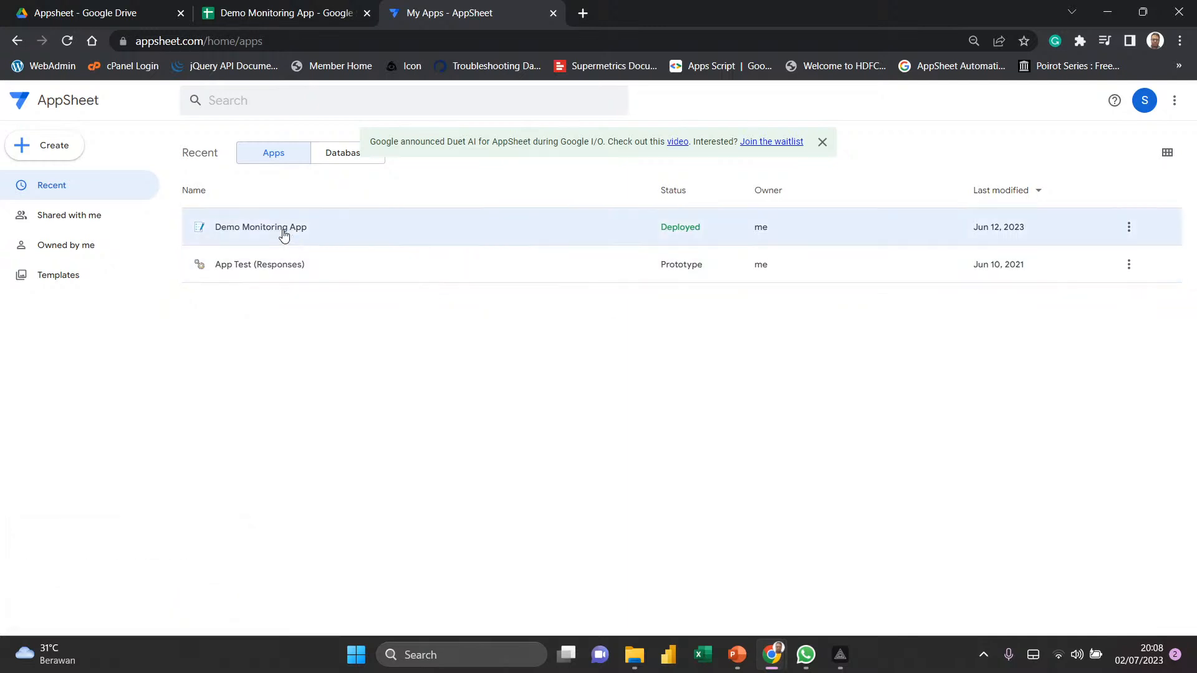
pyautogui.click(283, 228)
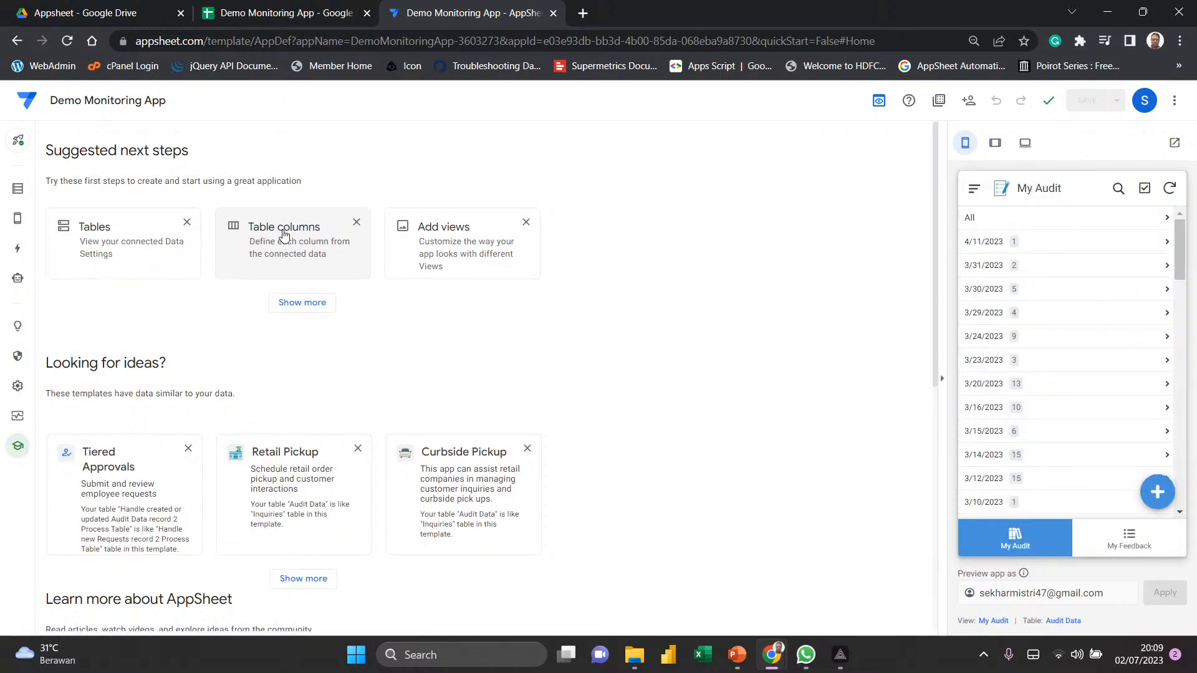
pyautogui.click(1174, 145)
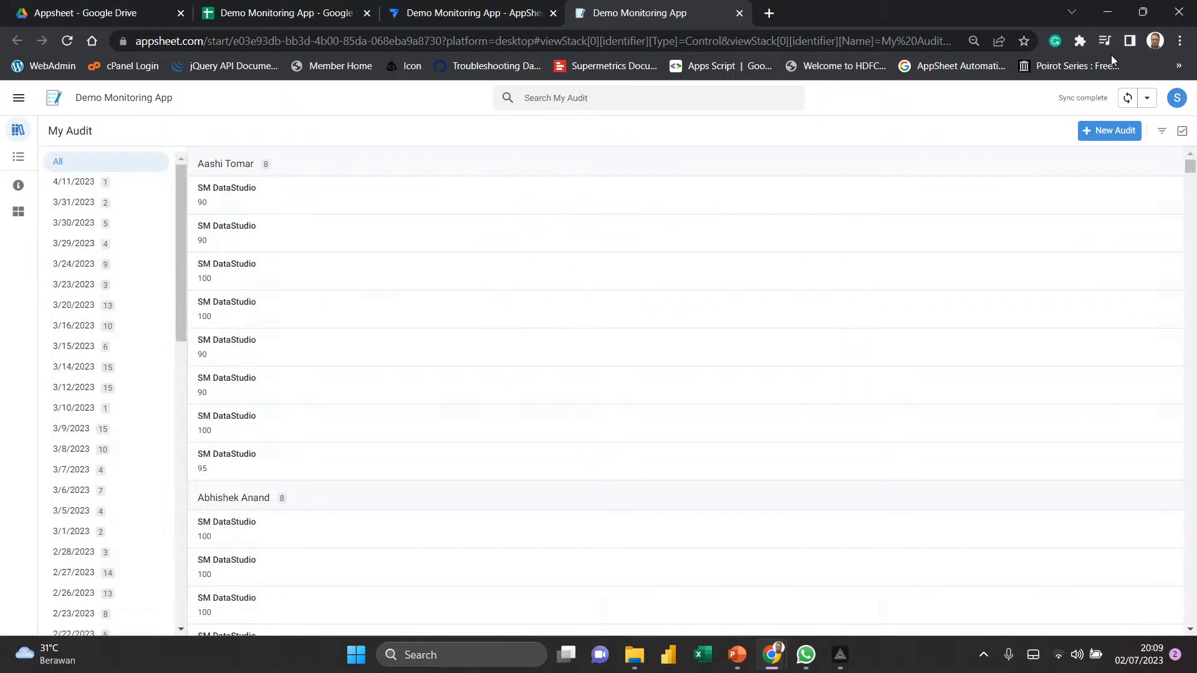
# - Start a new audit and review the Audit Data Form's fields down to Action Plan 3
pyautogui.click(1116, 131)
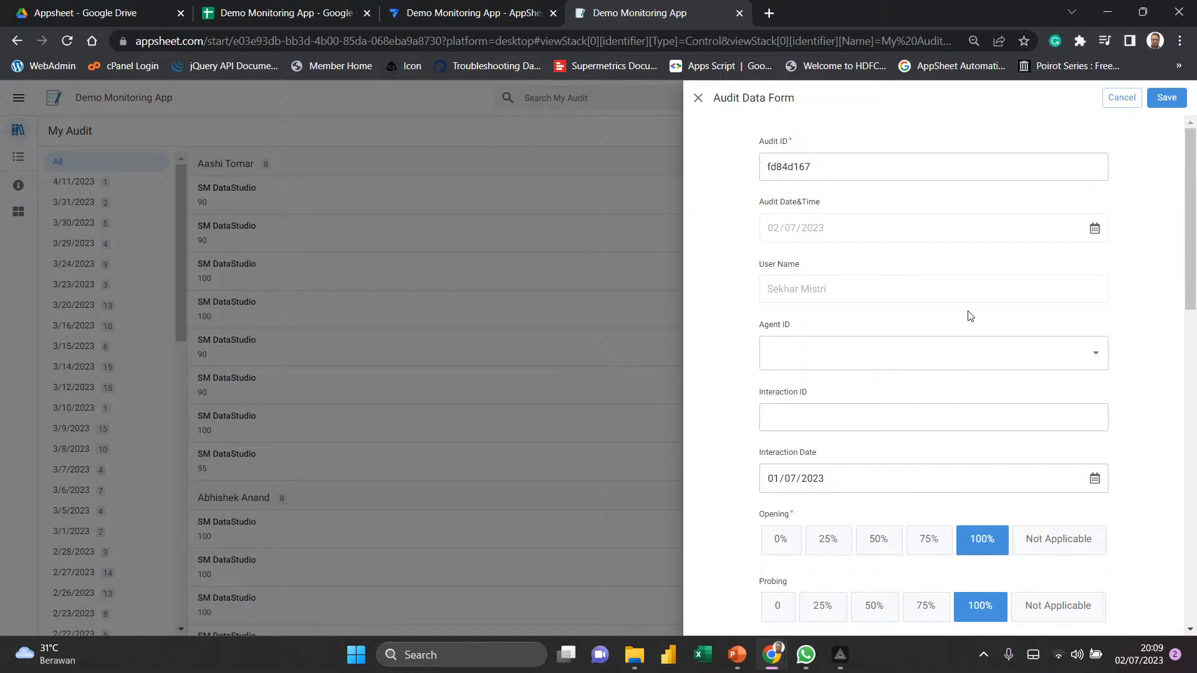
pyautogui.scroll(-15, 970, 316)
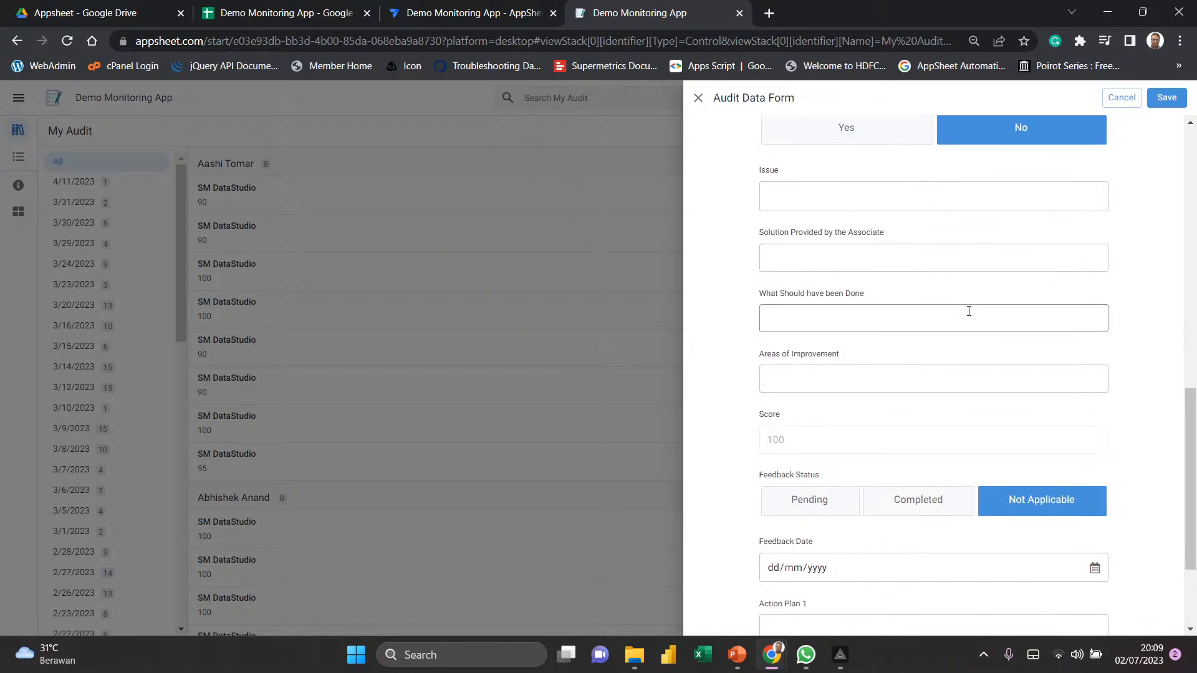
pyautogui.scroll(-3, 968, 311)
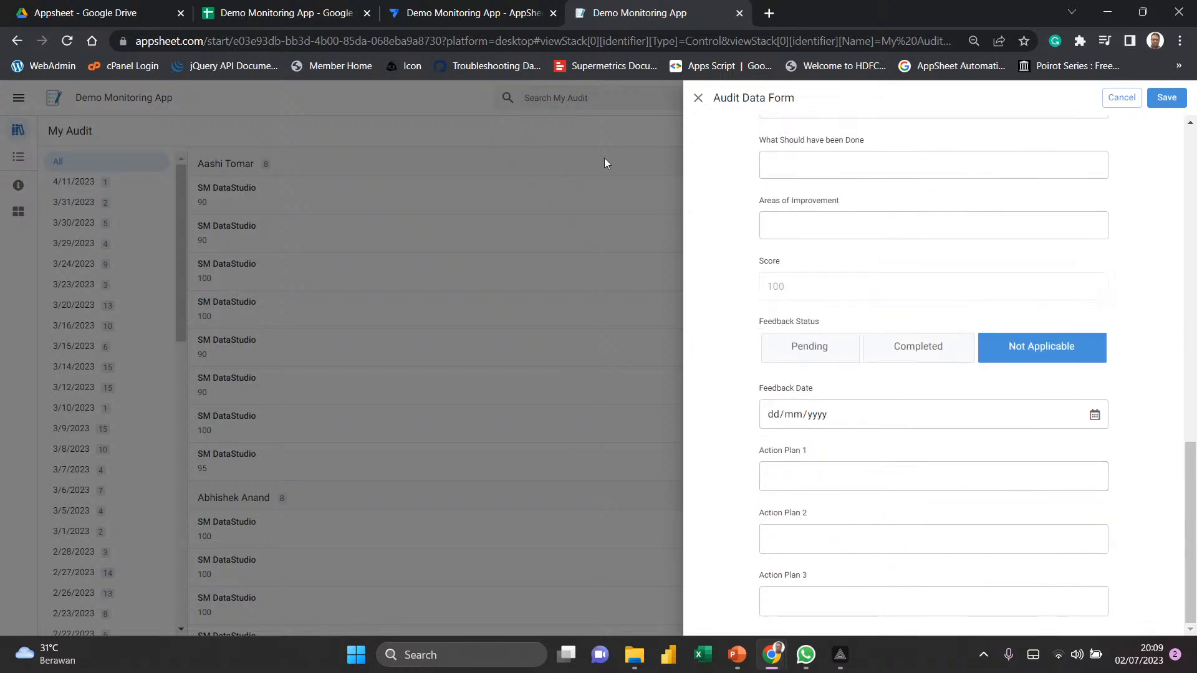
# - Switch to the Demo Monitoring App spreadsheet in Google Sheets and look through its sheets, returning to Audit Data
pyautogui.click(279, 16)
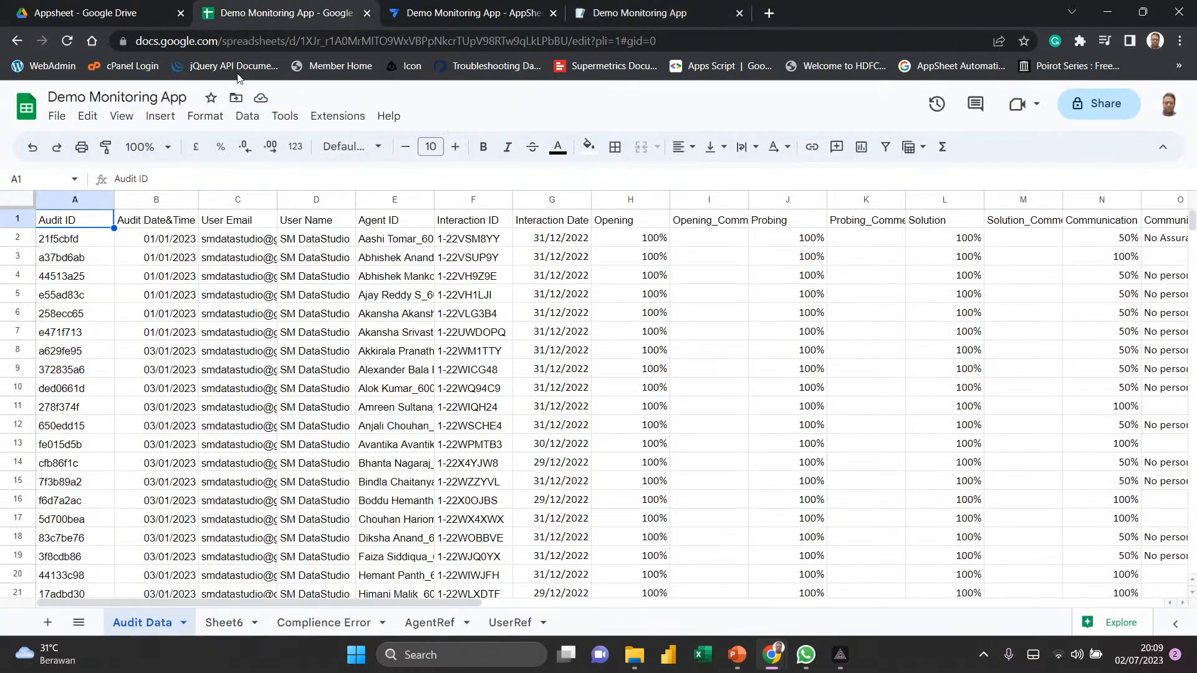
pyautogui.click(168, 238)
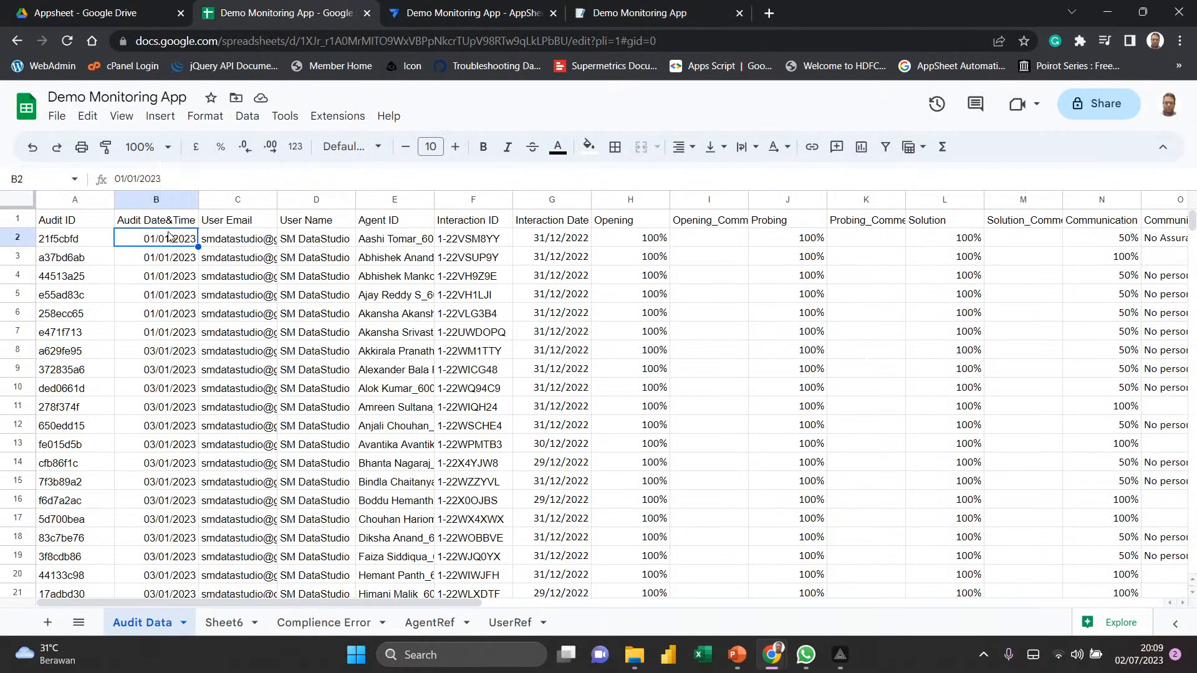
pyautogui.click(157, 220)
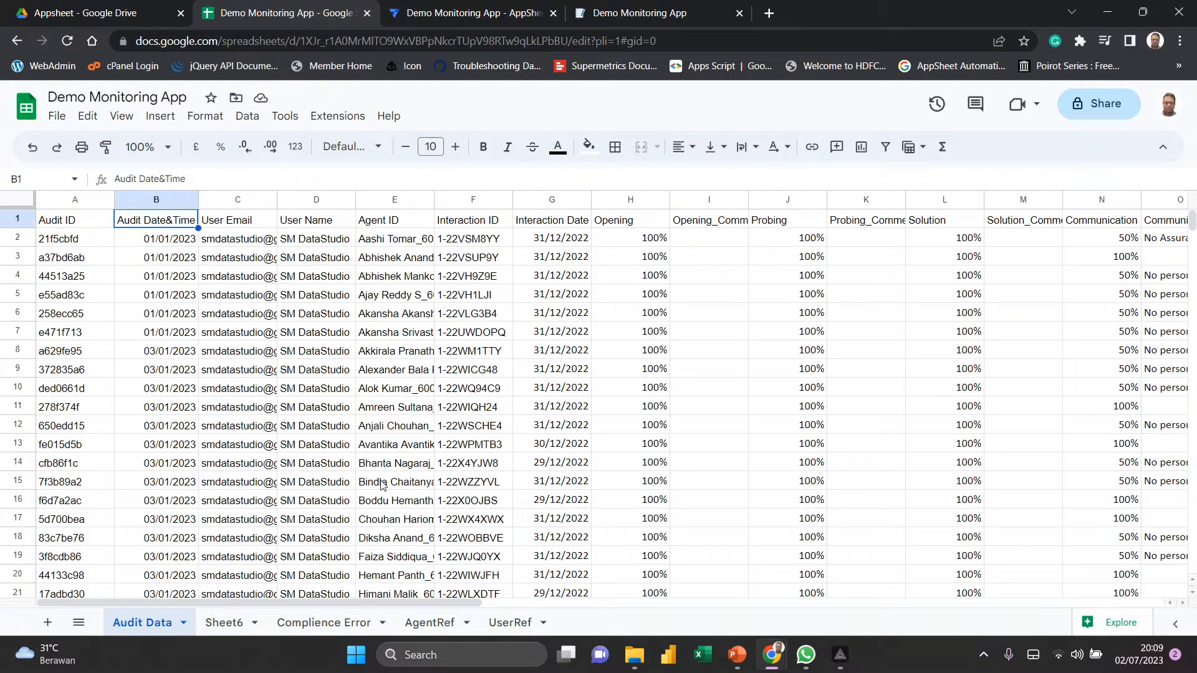
pyautogui.click(236, 629)
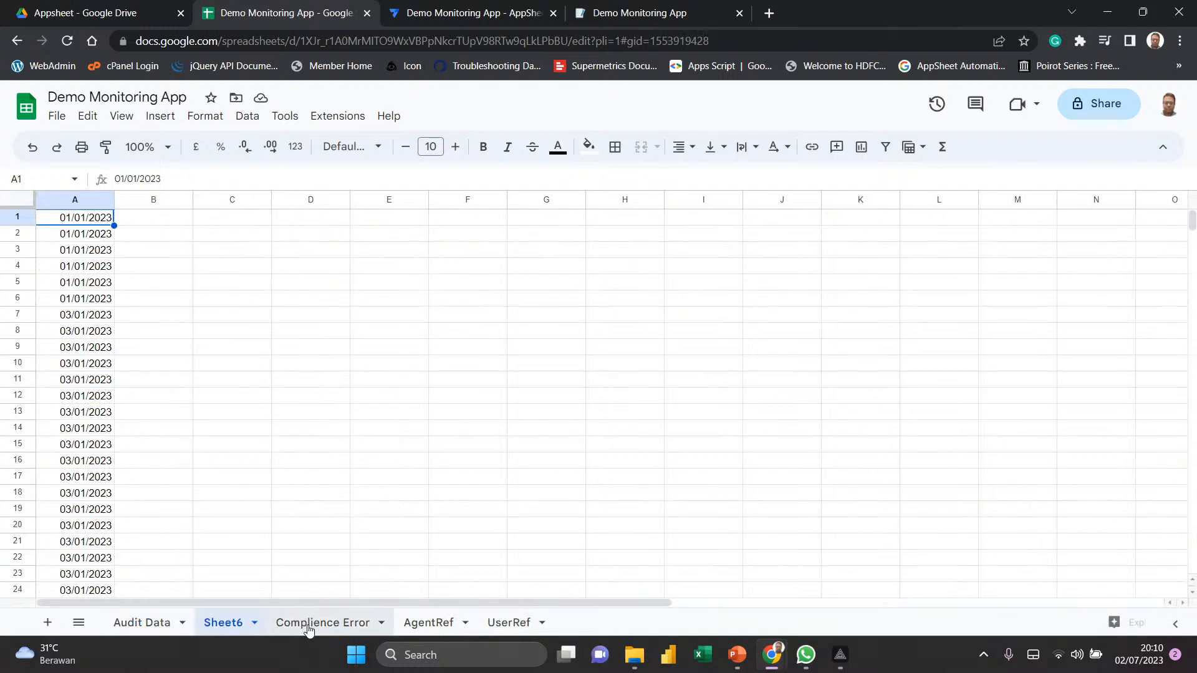
pyautogui.click(306, 629)
pyautogui.click(432, 626)
pyautogui.click(508, 625)
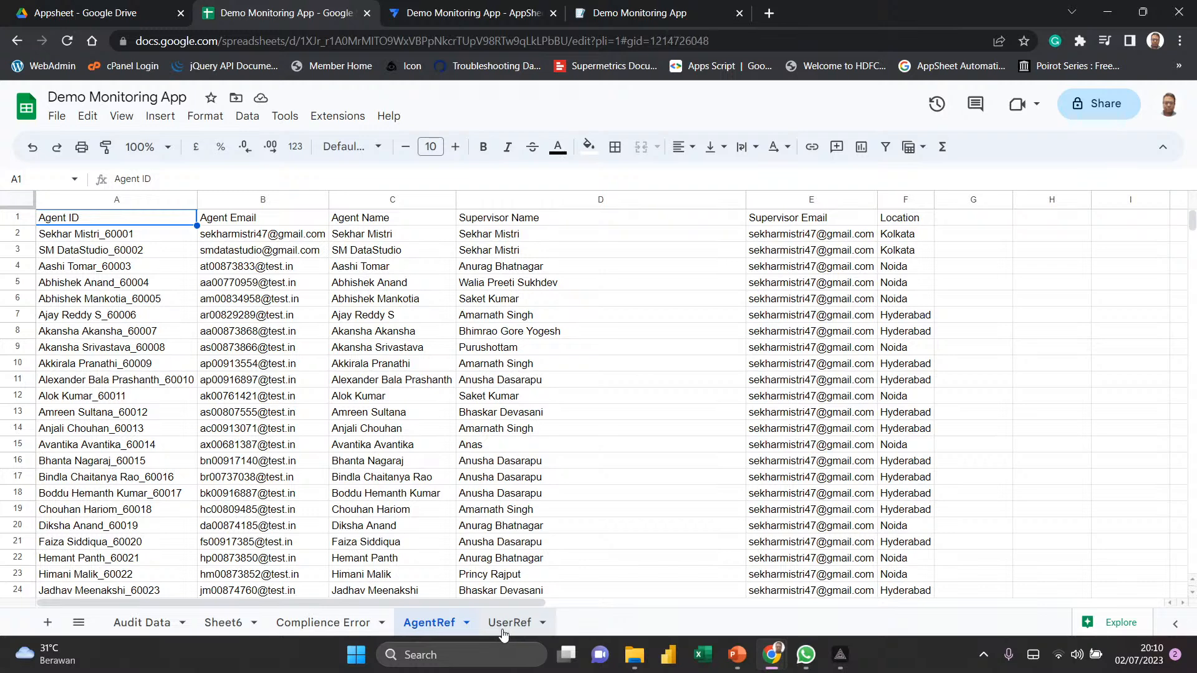
pyautogui.click(142, 632)
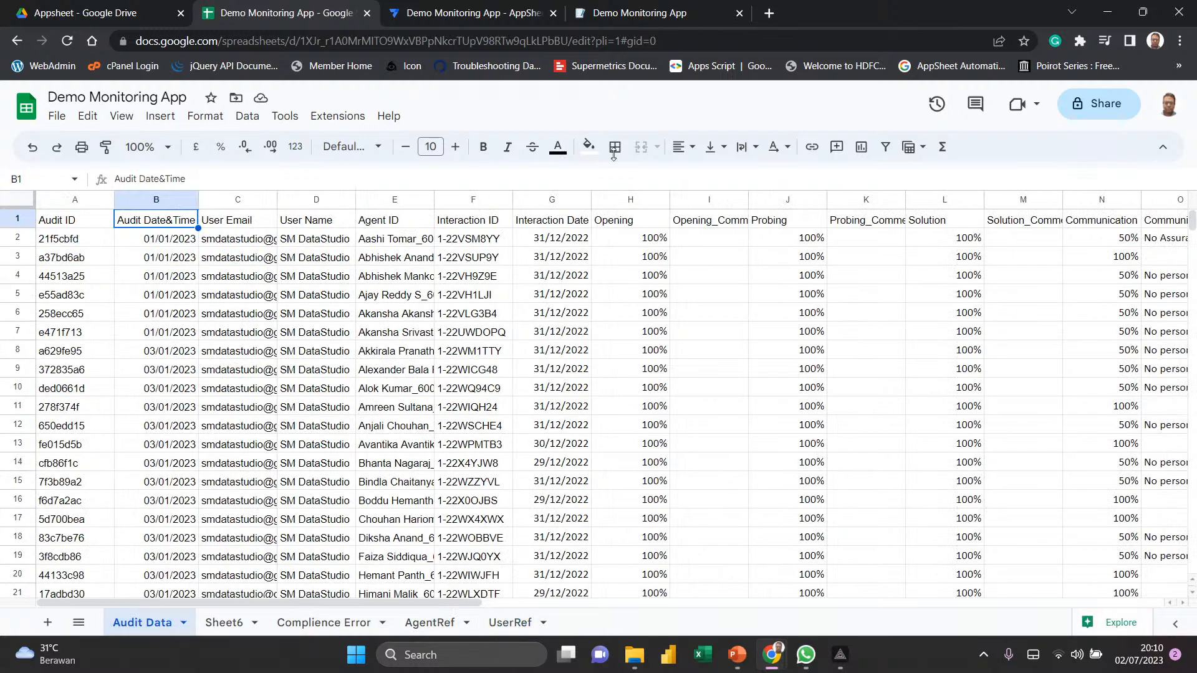
# - Go to lookerstudio.google.com in a new browser tab and open the Dashboard_Demo Monitoring report
pyautogui.click(773, 18)
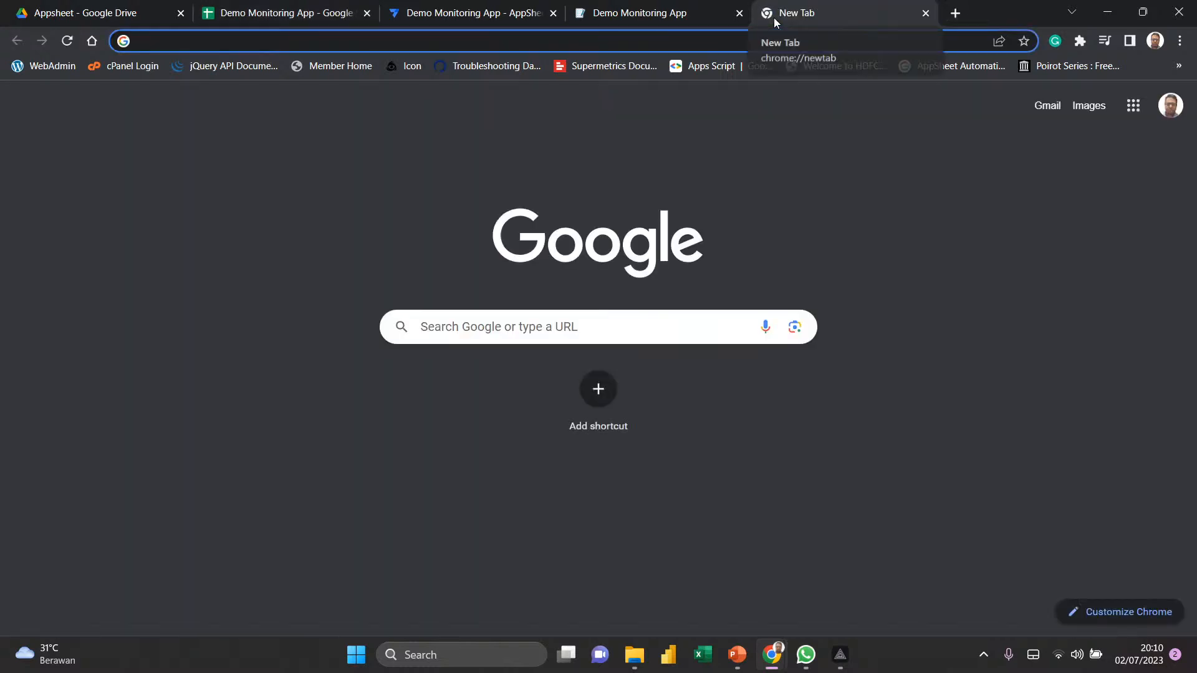
pyautogui.write('lookerstudio.google.com')
pyautogui.press('Return')
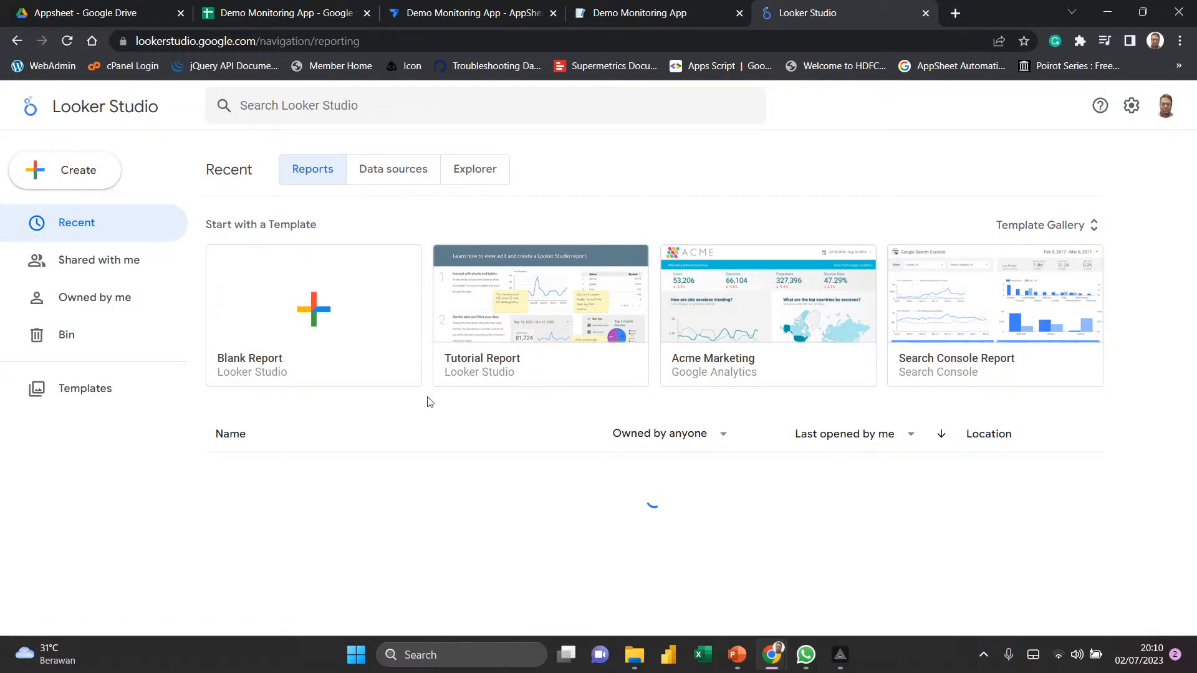
pyautogui.scroll(-3, 430, 402)
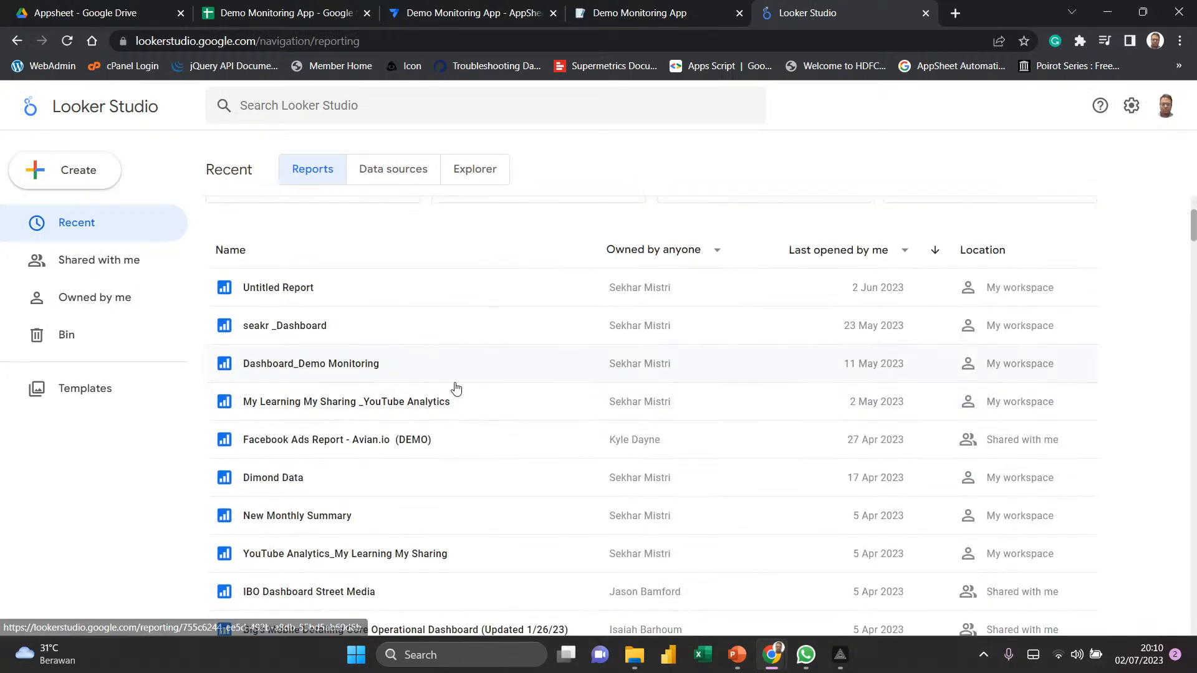
pyautogui.scroll(-2, 456, 389)
pyautogui.scroll(1, 456, 389)
pyautogui.scroll(2, 455, 389)
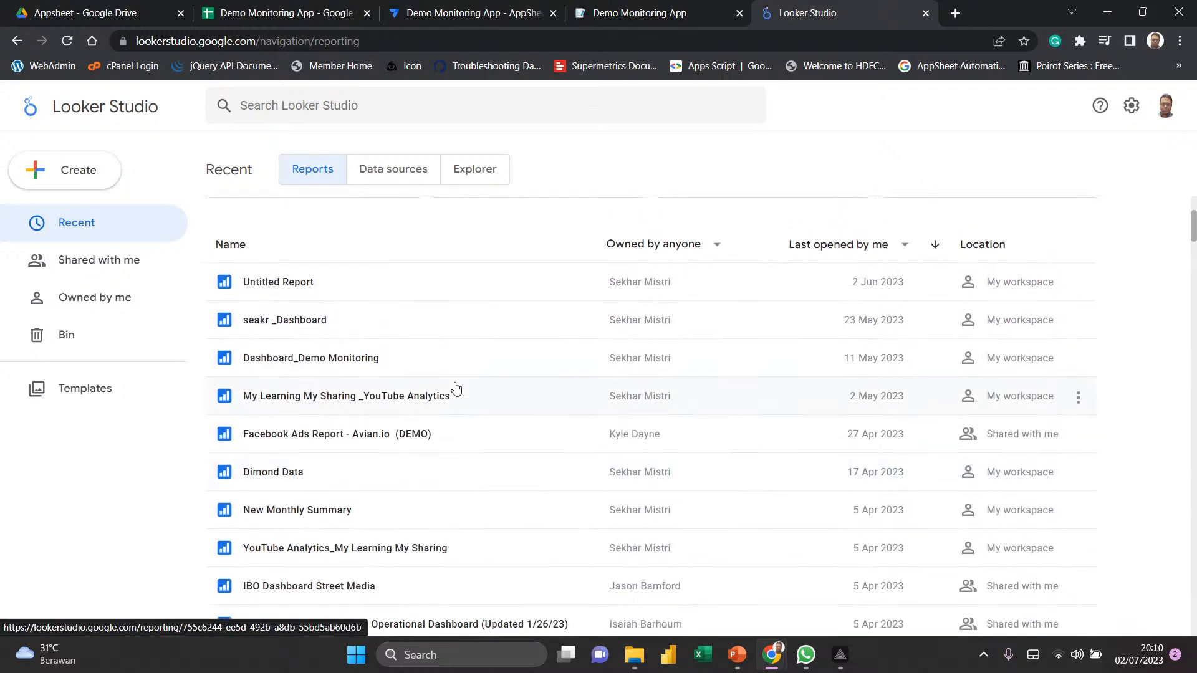
pyautogui.click(309, 366)
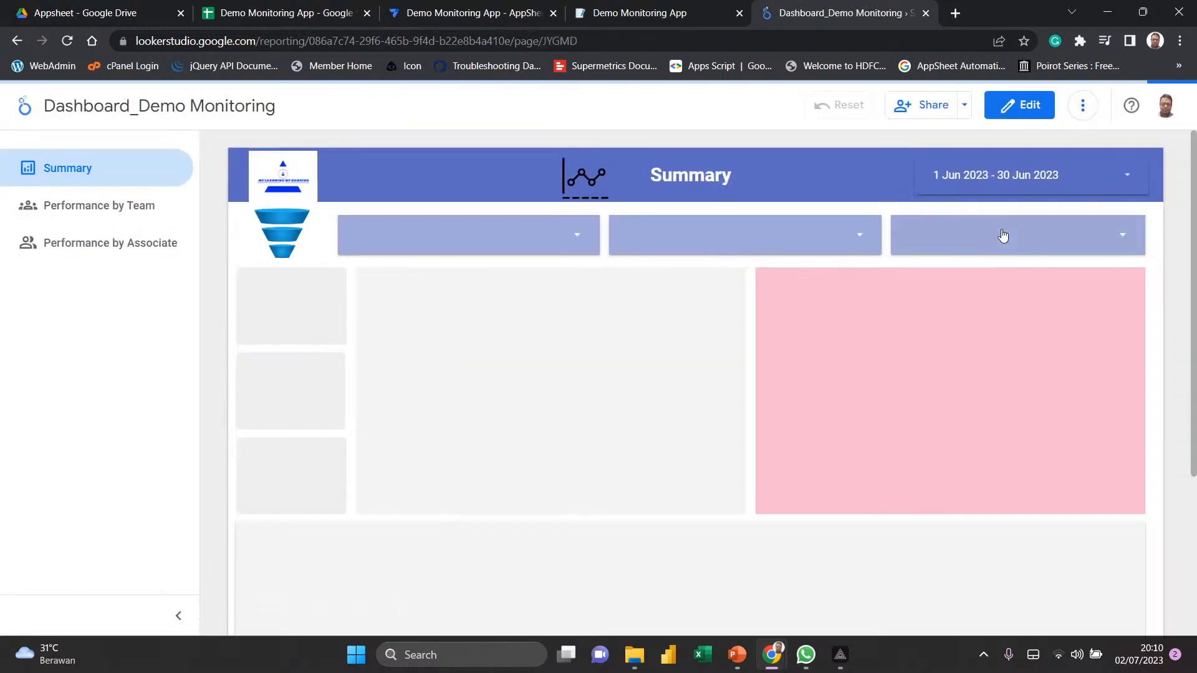
# - Set the Summary page's date range to 1 Mar 2023 - 31 Mar 2023
pyautogui.click(1119, 178)
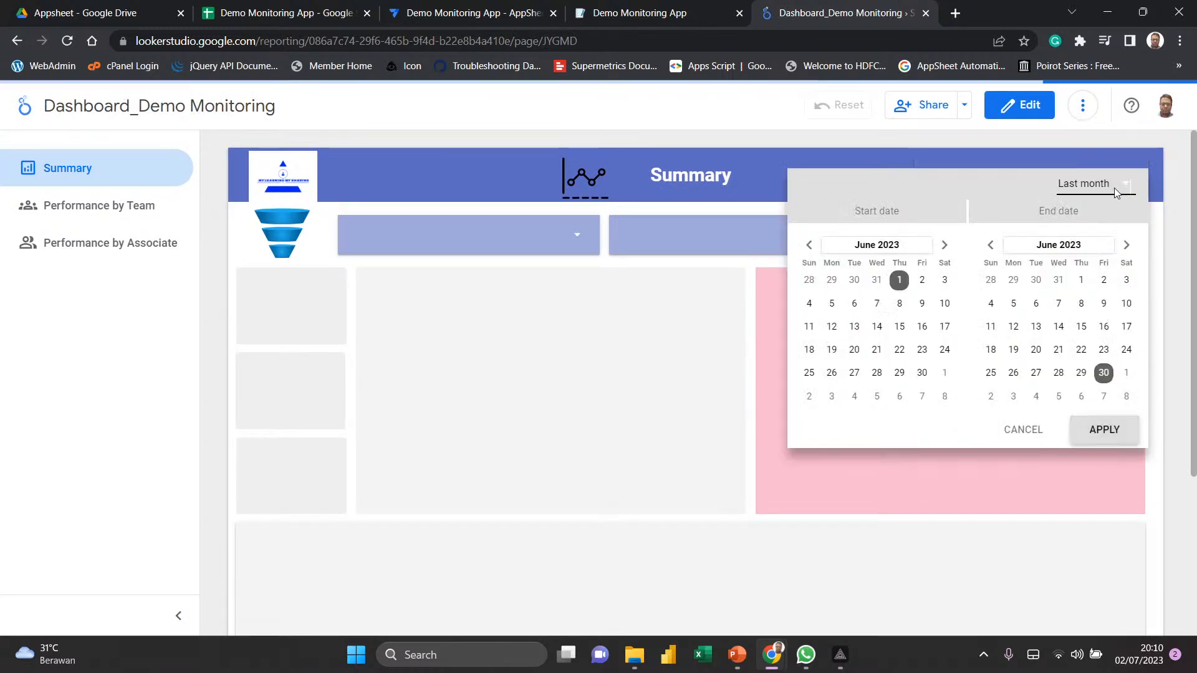
pyautogui.click(1116, 192)
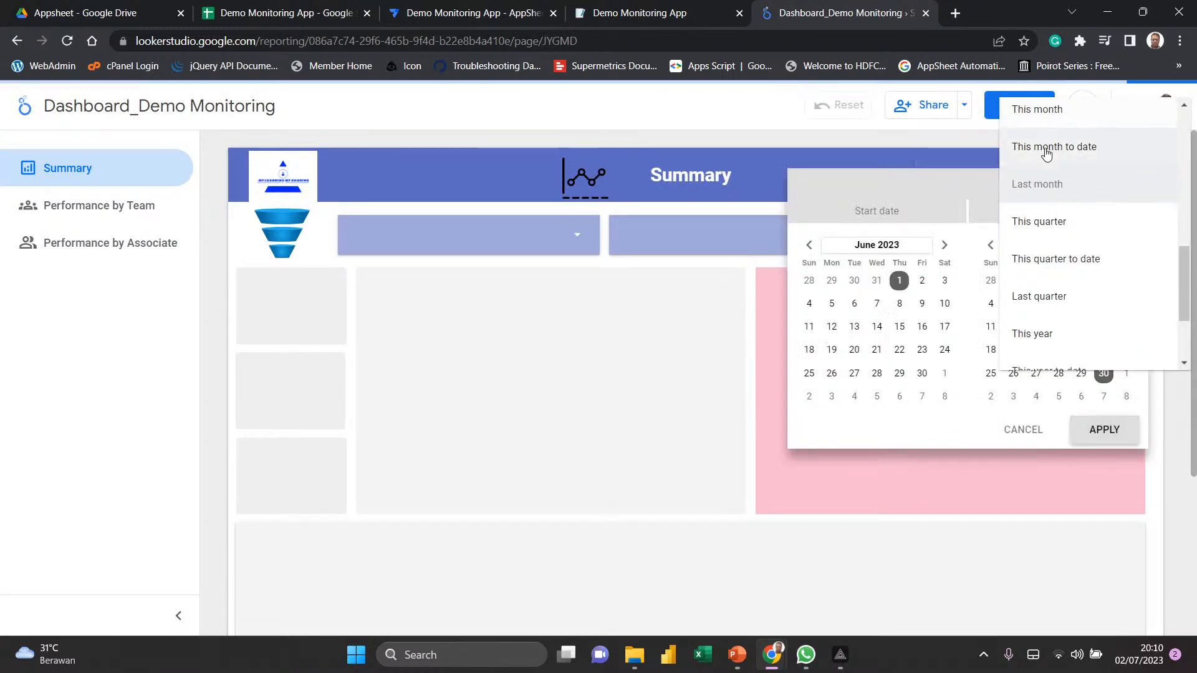
pyautogui.click(807, 250)
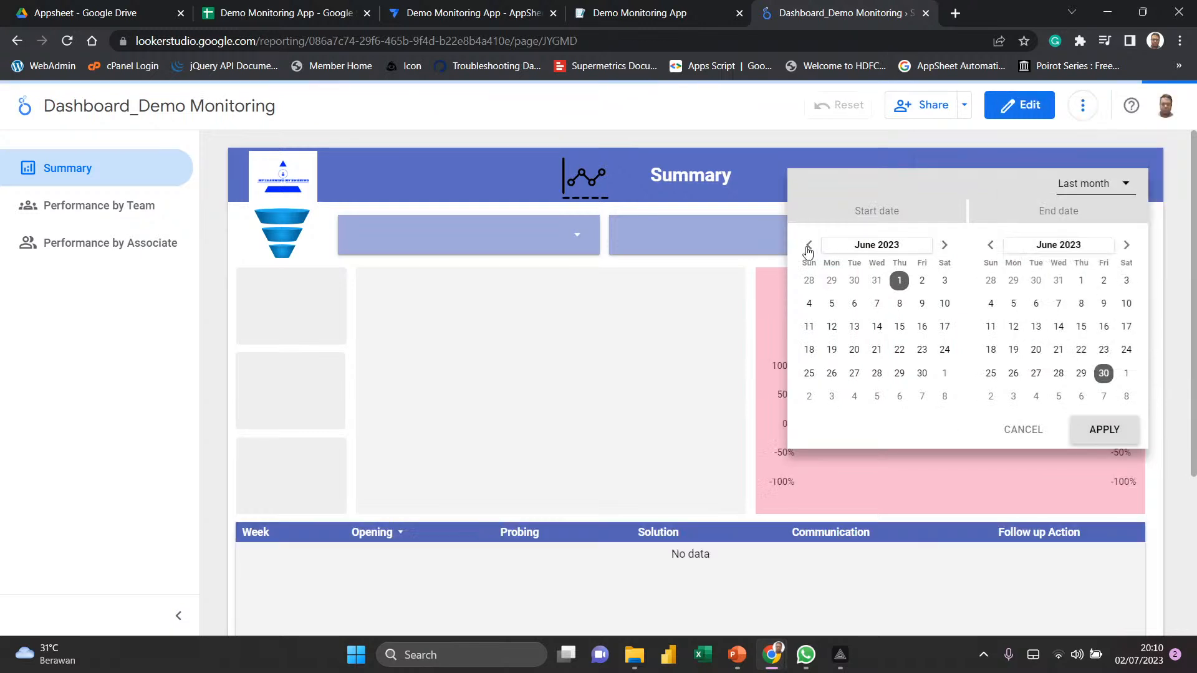
pyautogui.click(808, 247)
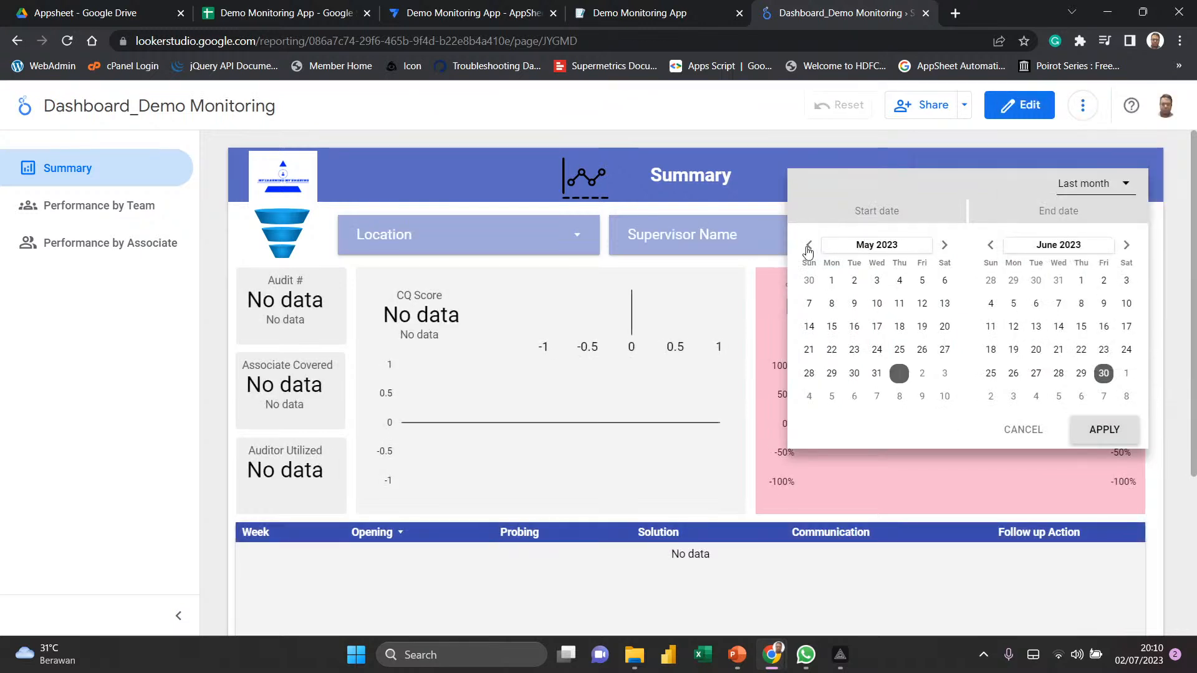
pyautogui.click(809, 247)
pyautogui.click(809, 245)
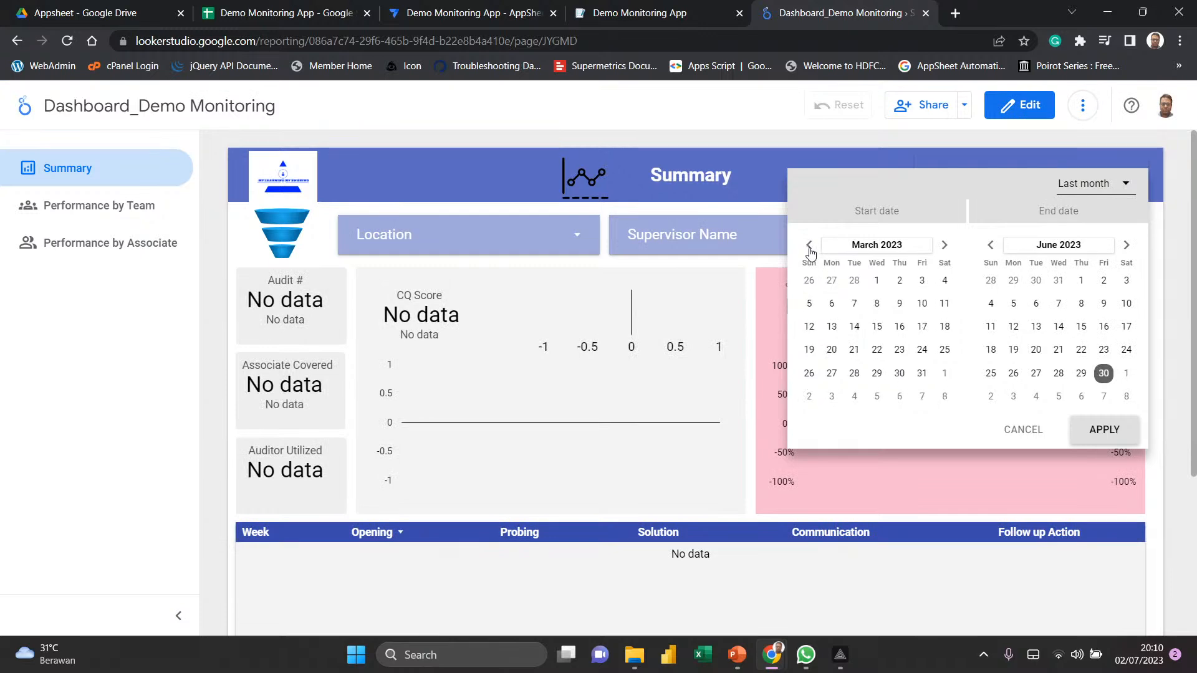
pyautogui.click(877, 281)
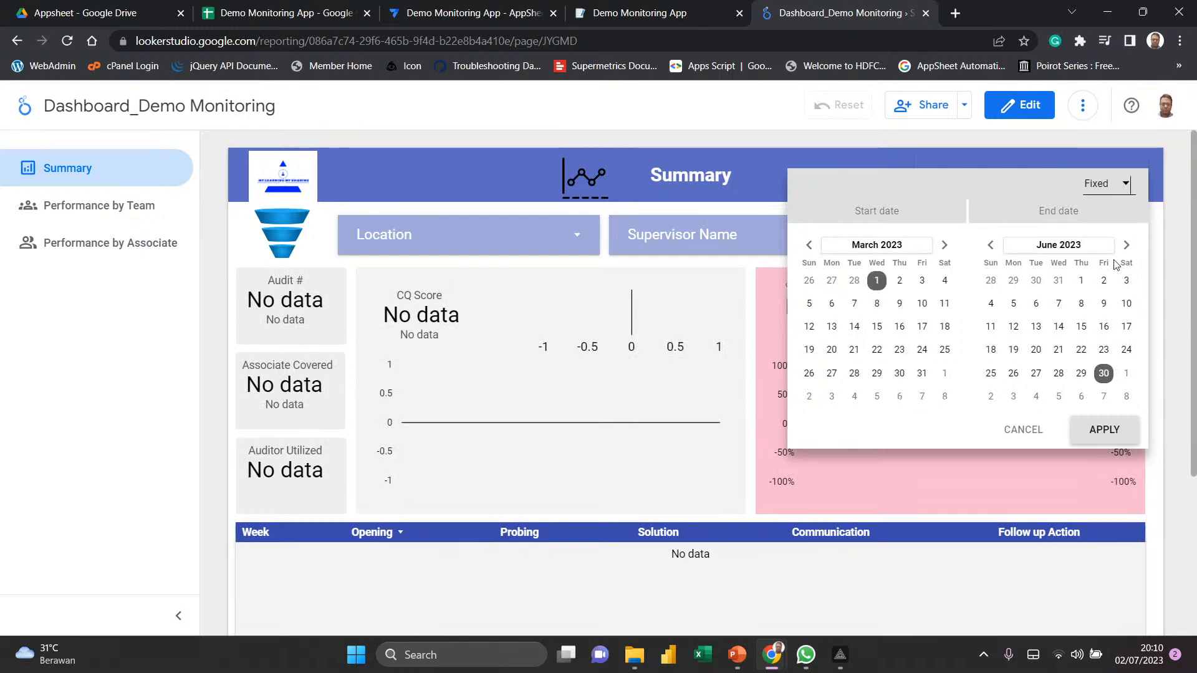
pyautogui.click(990, 245)
pyautogui.click(990, 246)
pyautogui.click(990, 246)
pyautogui.click(1103, 372)
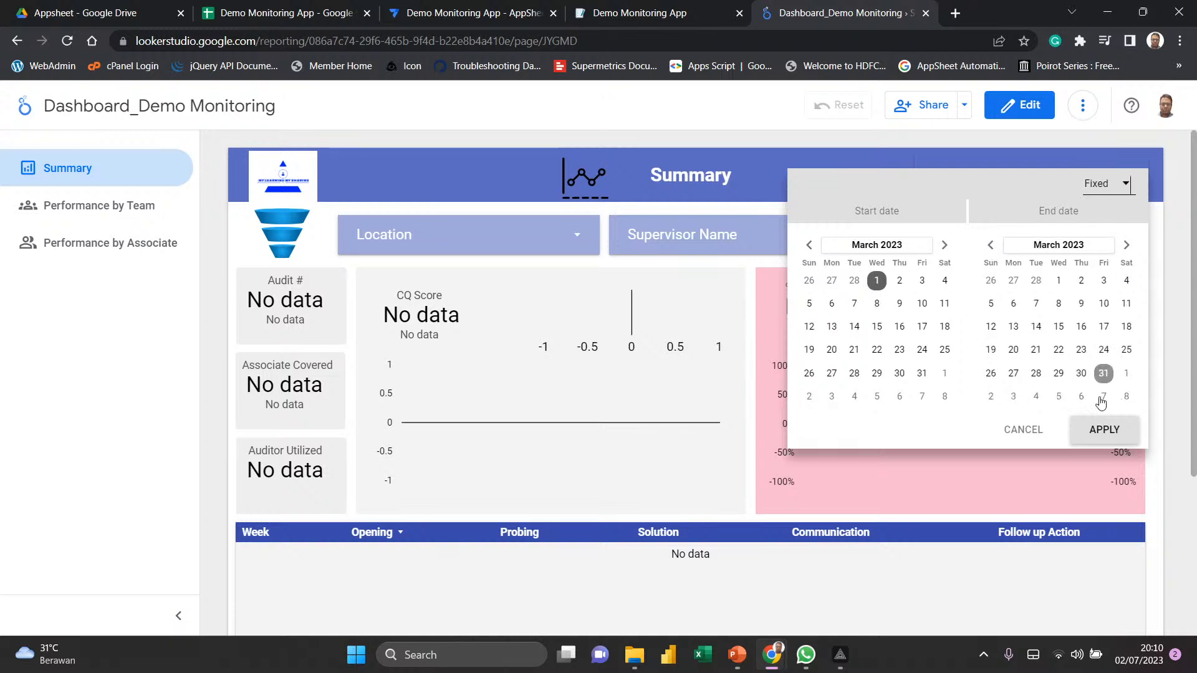
pyautogui.click(1104, 431)
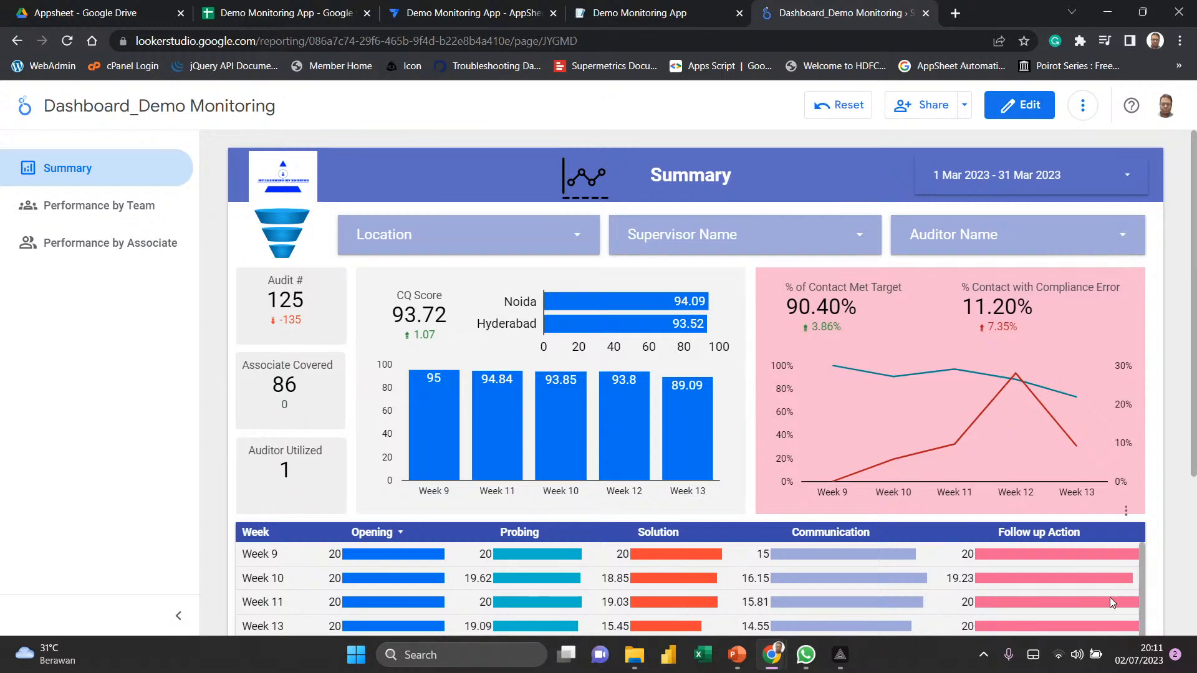
# - Examine the Summary page's score charts, weekly parameter table and Compliance_Reason table
pyautogui.scroll(-1, 894, 579)
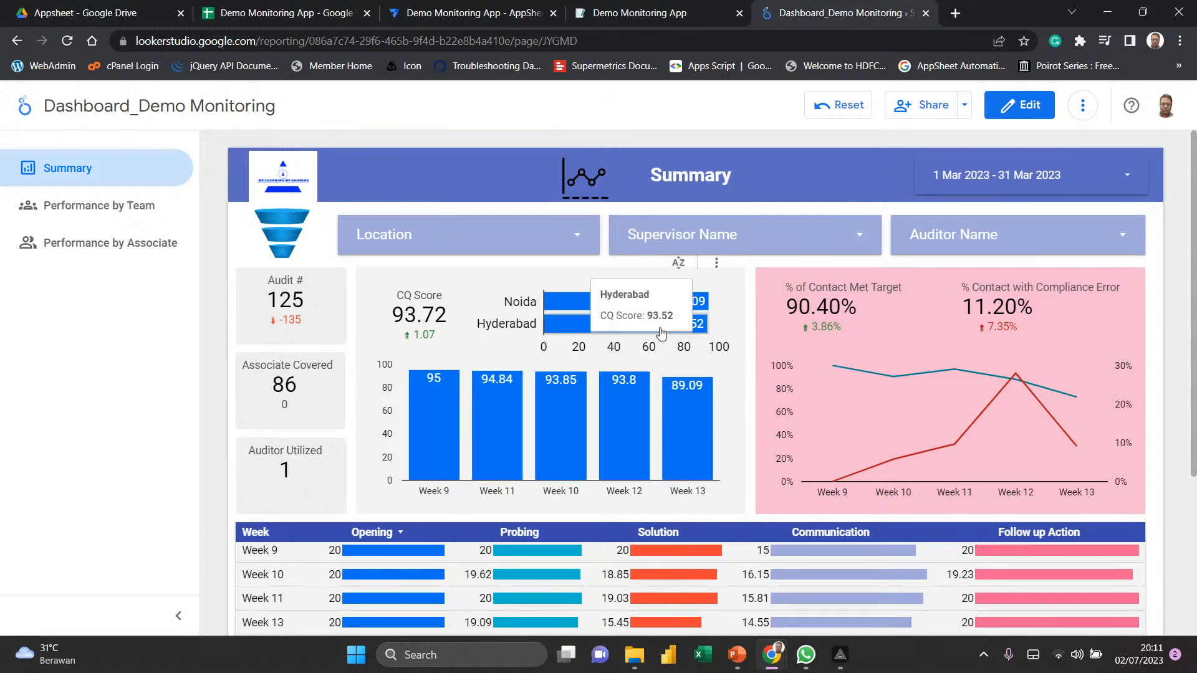
pyautogui.scroll(-4, 630, 321)
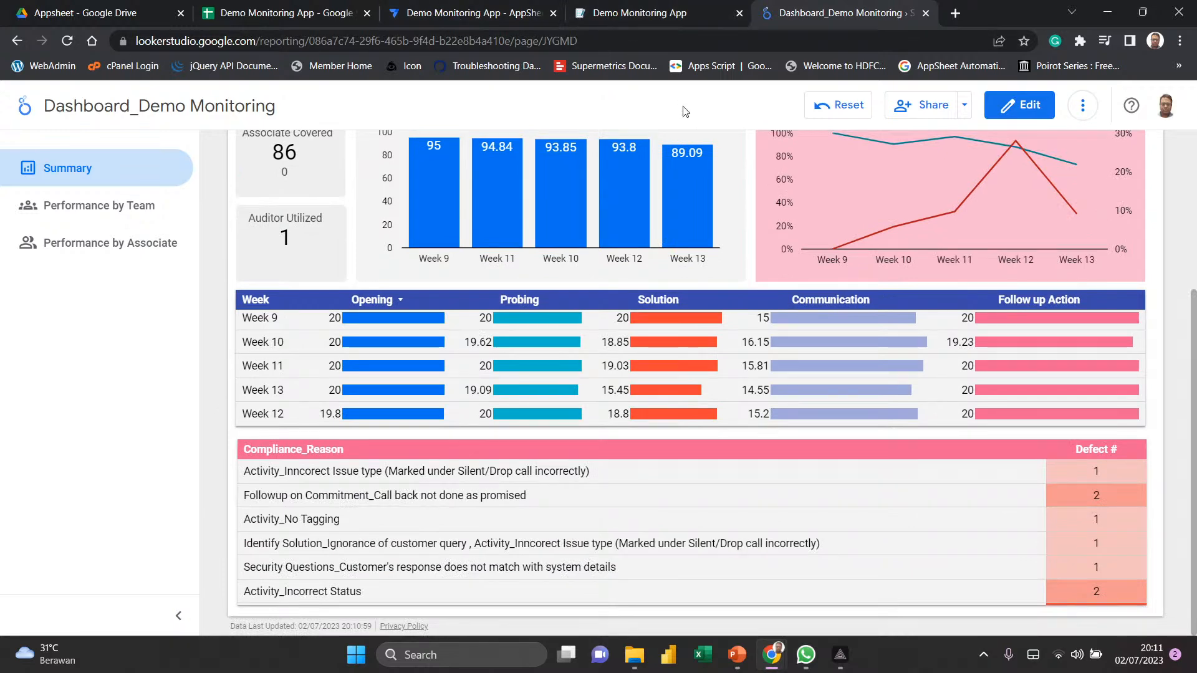
pyautogui.scroll(1, 708, 377)
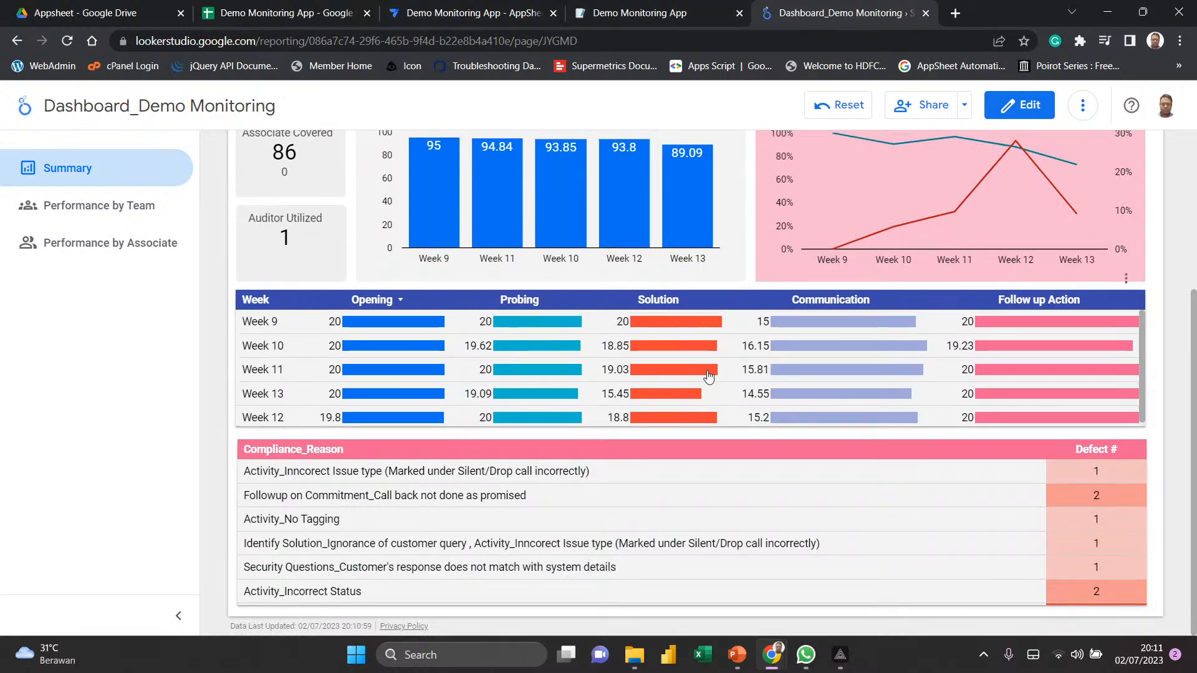
# - Switch to the Demo Monitoring App spreadsheet and copy the Audit Data header row, A1:AK1
pyautogui.moveTo(1195, 338); pyautogui.dragTo(1195, 182)
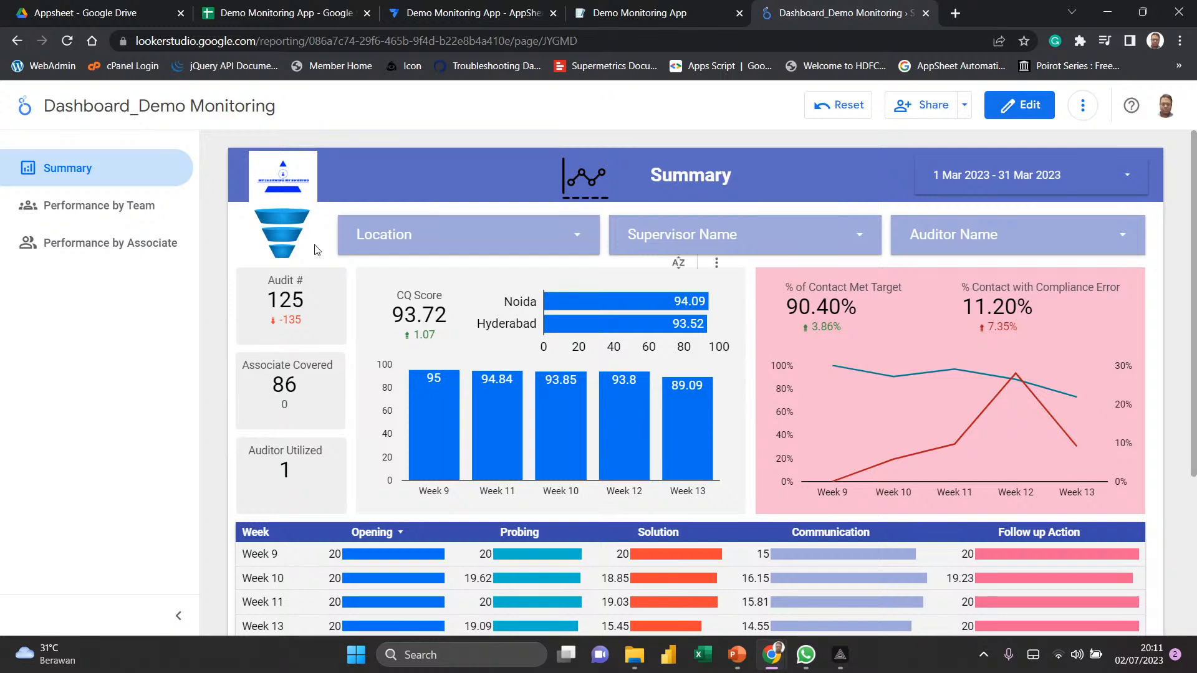
pyautogui.click(305, 16)
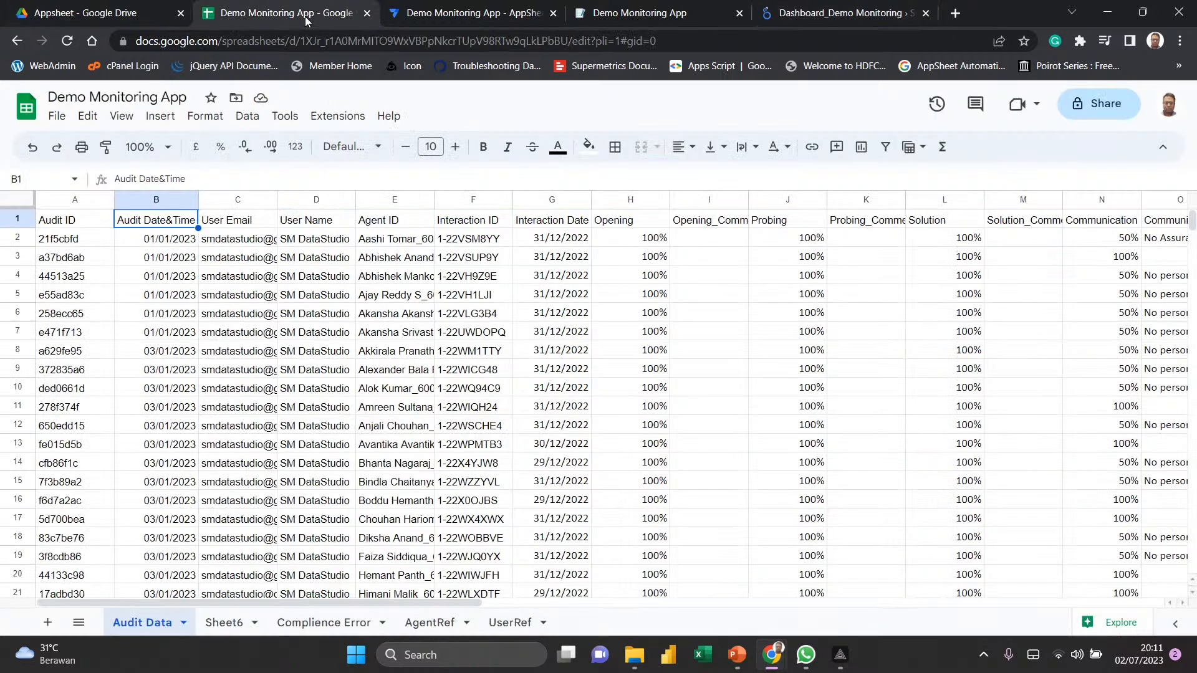
pyautogui.press('Left')
pyautogui.click(161, 226)
pyautogui.press('Left')
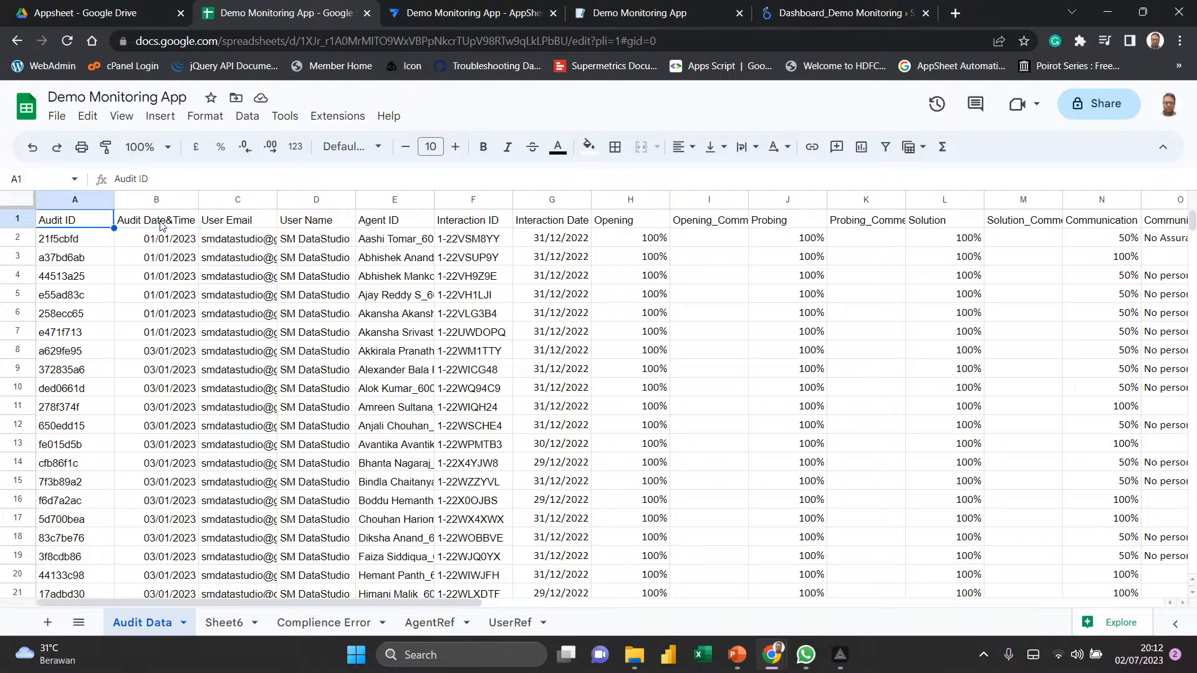
pyautogui.hotkey('ctrl', 'shift', 'Right')
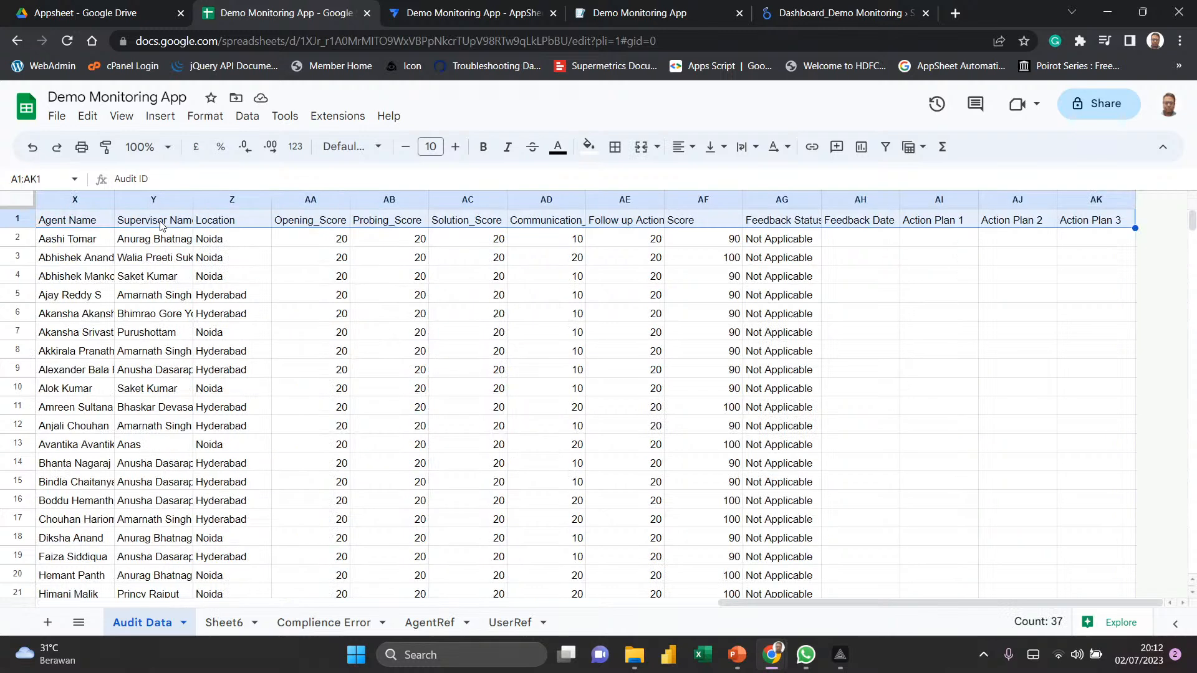
pyautogui.hotkey('ctrl', 'c')
pyautogui.press('Left')
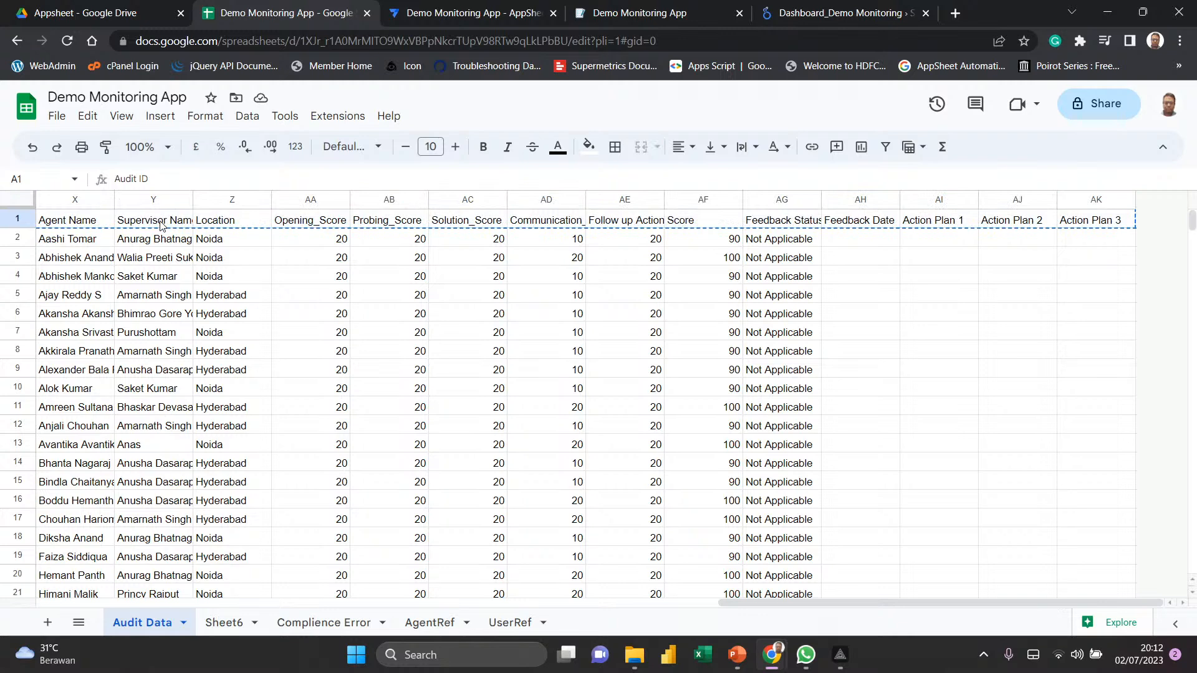
pyautogui.press('Right')
pyautogui.press('Right')
pyautogui.press('Right')
pyautogui.press('Left')
pyautogui.press('Left')
pyautogui.press('Left')
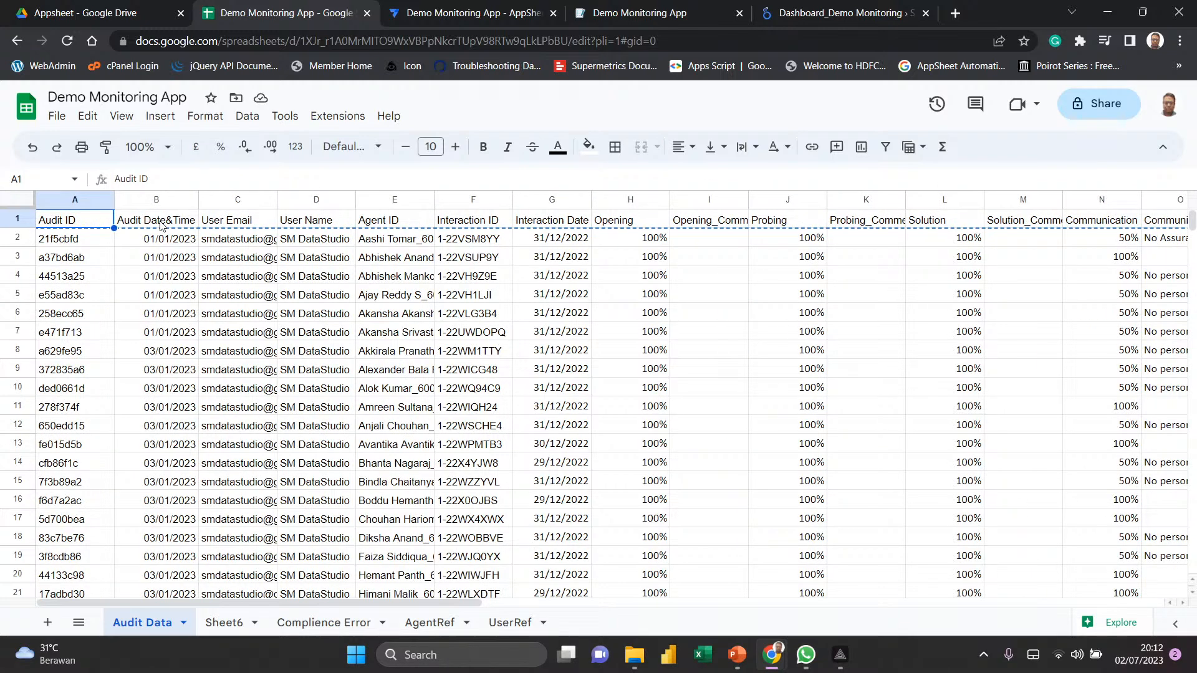
# - Create a new blank spreadsheet and paste the copied headers into row 1, starting at A1
pyautogui.click(56, 118)
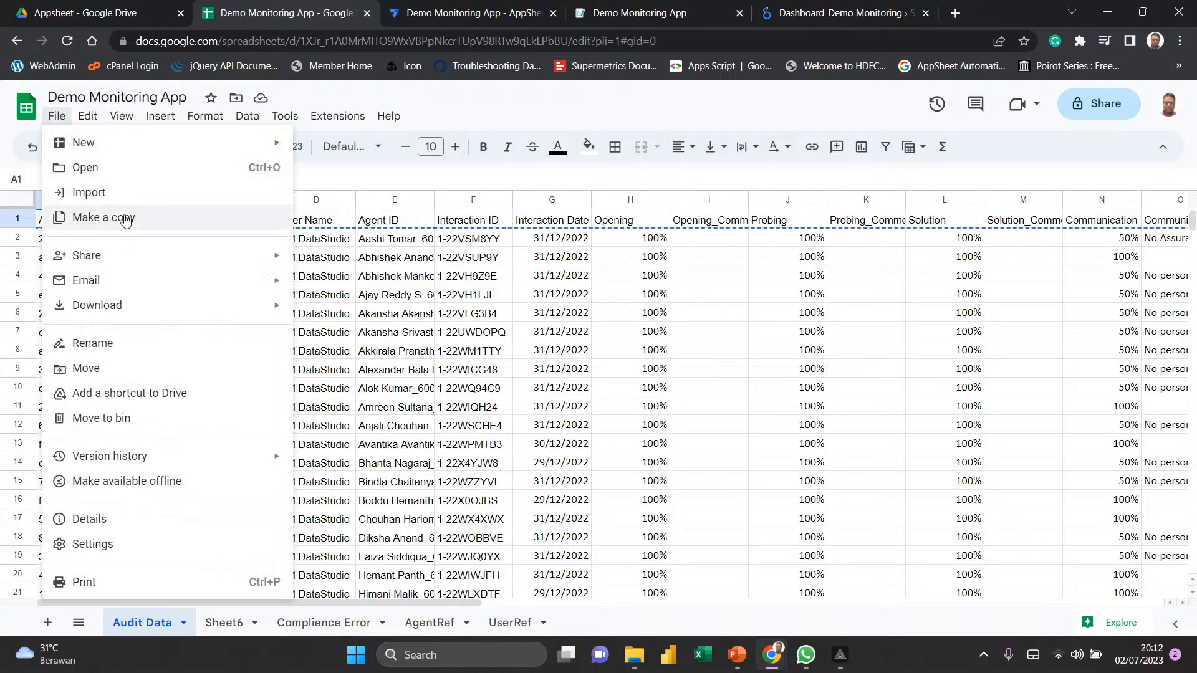
pyautogui.moveTo(105, 145)
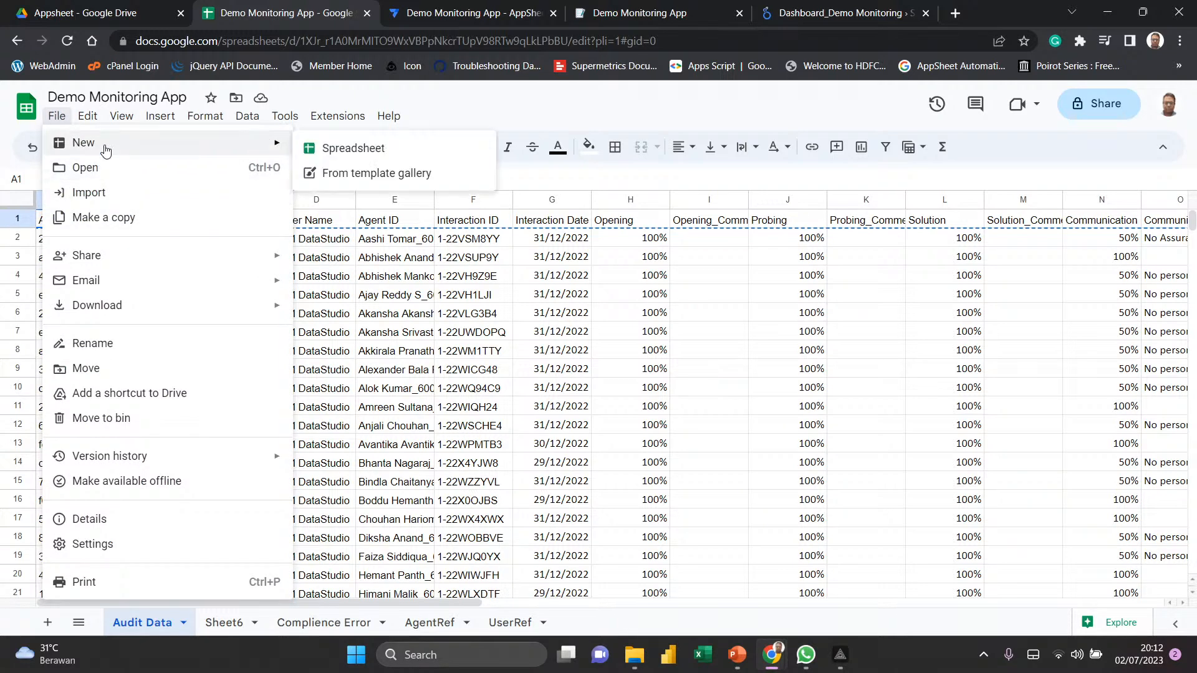
pyautogui.click(339, 150)
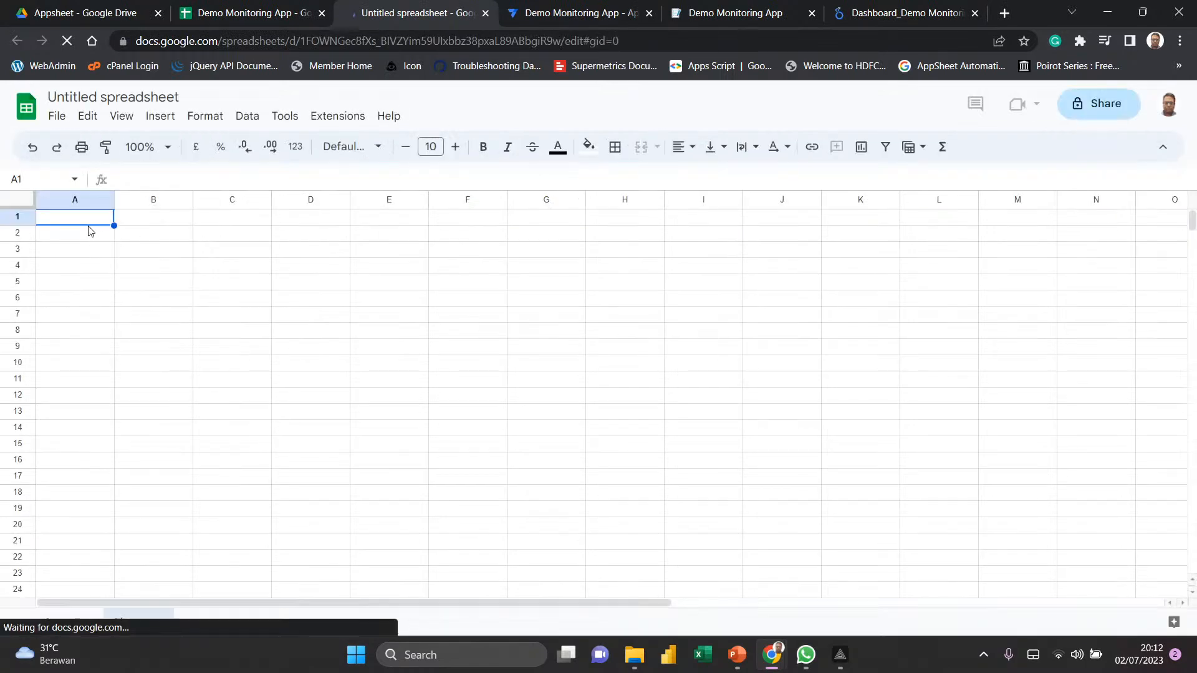
pyautogui.hotkey('ctrl', 'v')
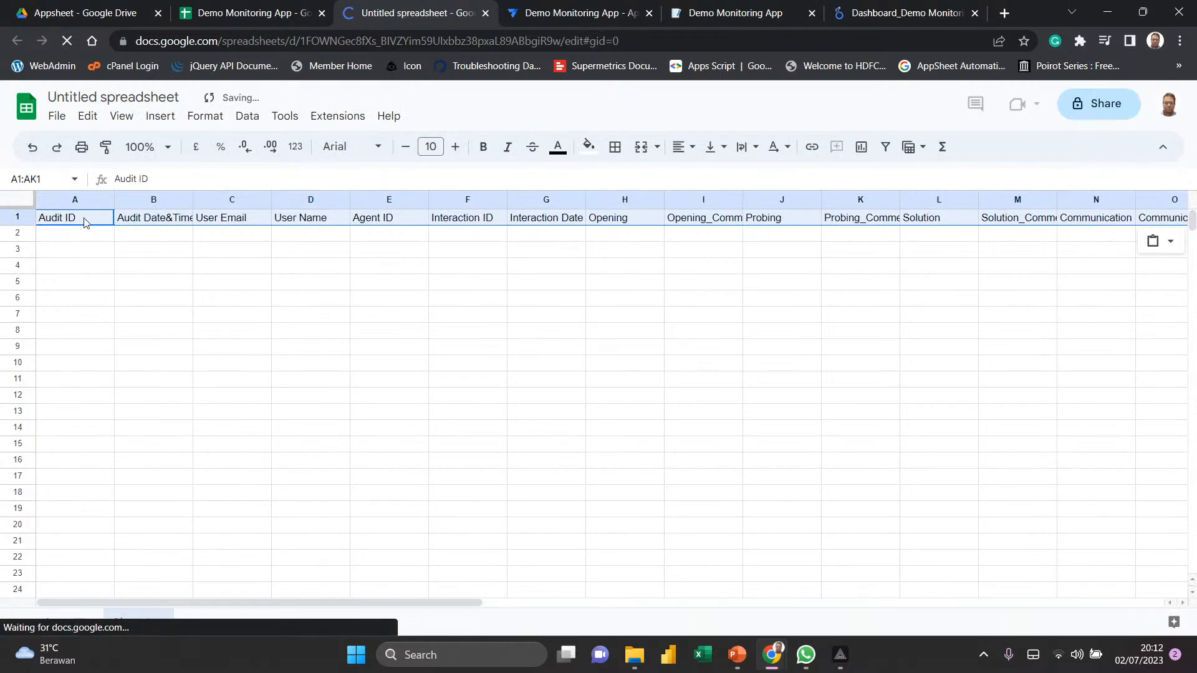
# - Rename the new spreadsheet as Test Appp_2nd July
pyautogui.click(103, 100)
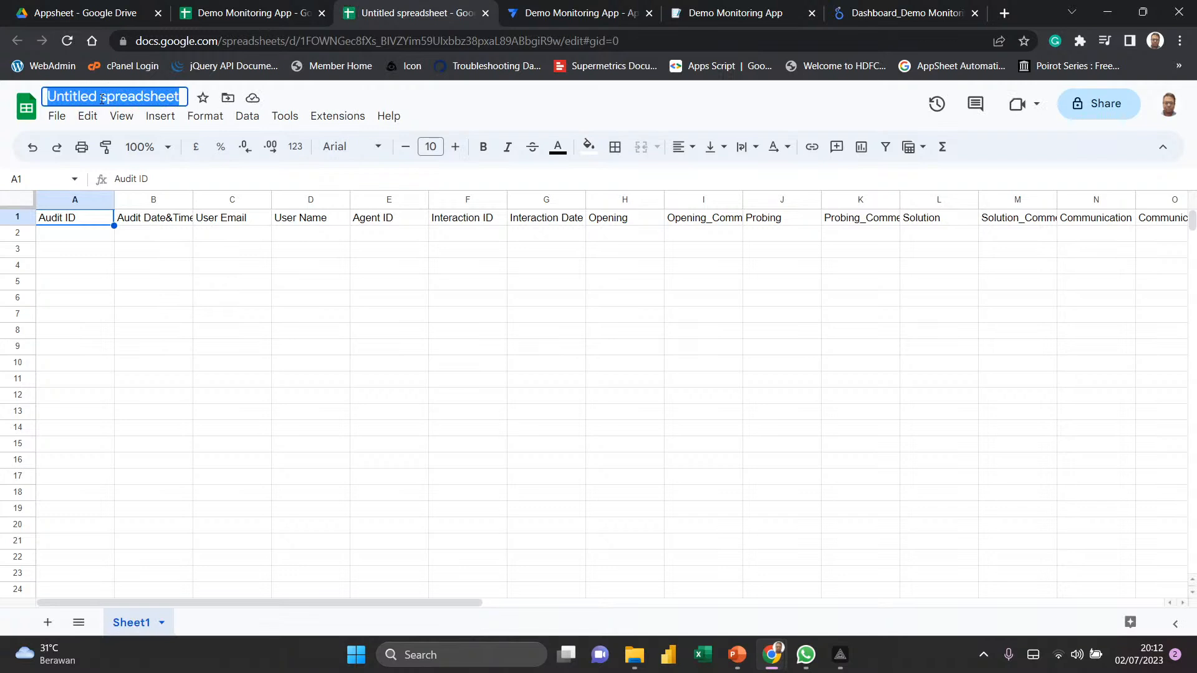
pyautogui.write('Teast A')
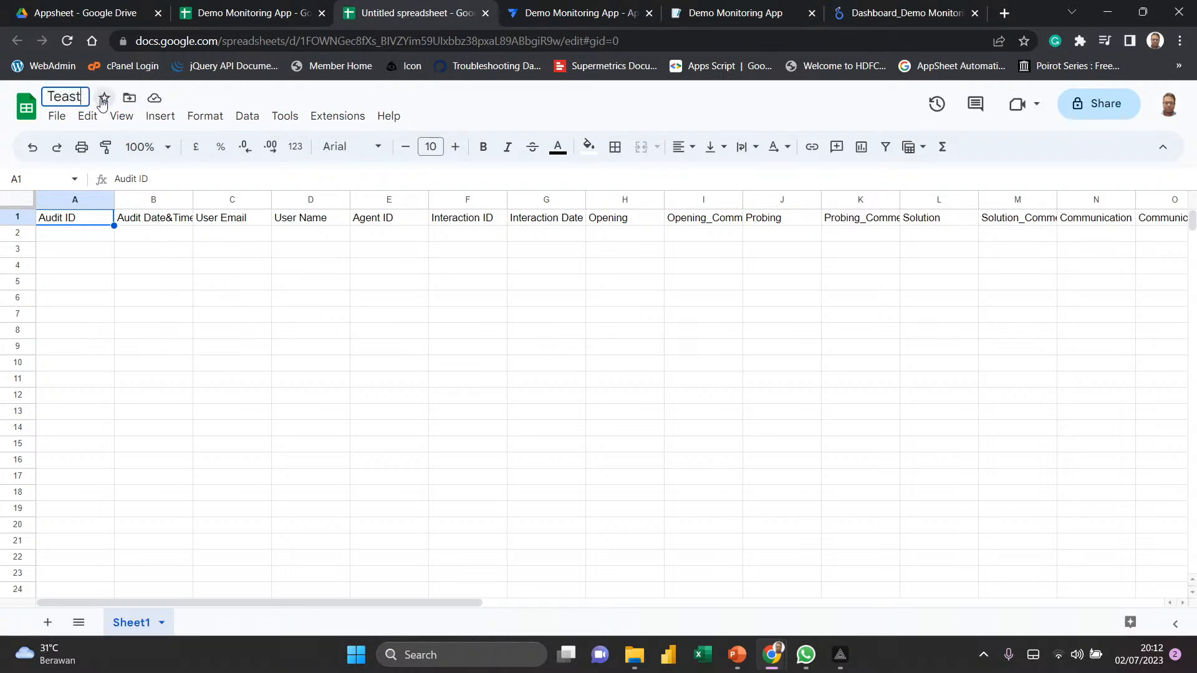
pyautogui.press('BackSpace')
pyautogui.press('BackSpace')
pyautogui.press('BackSpace')
pyautogui.press('BackSpace')
pyautogui.press('BackSpace')
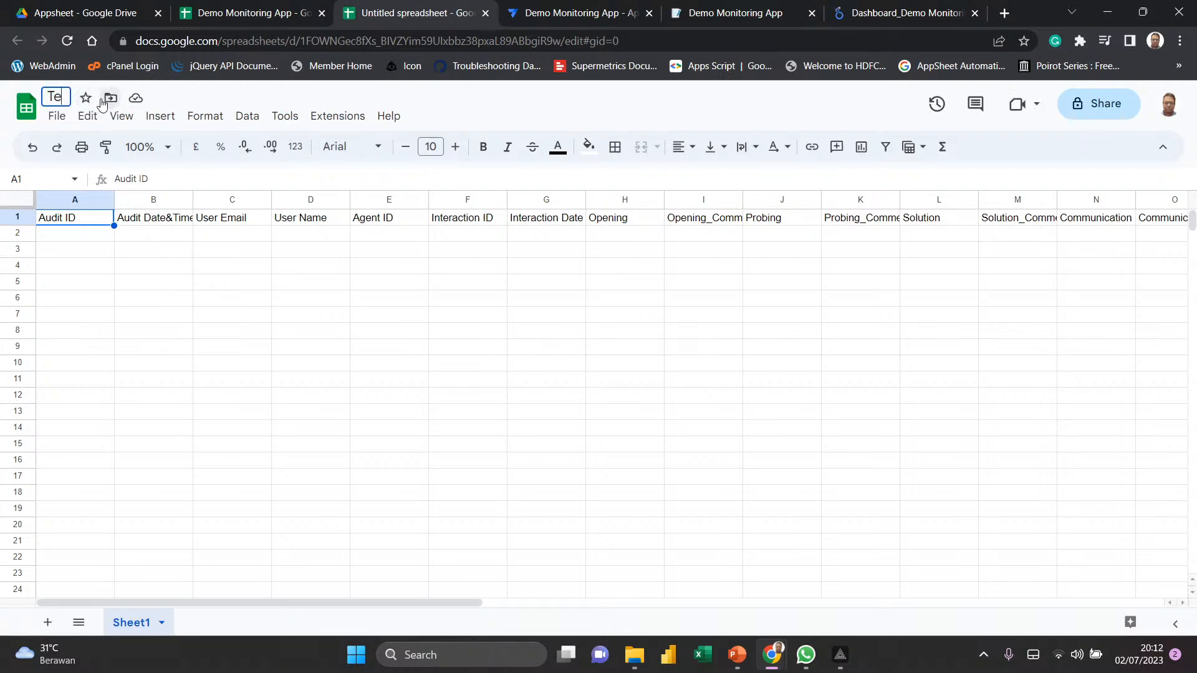
pyautogui.write('st A')
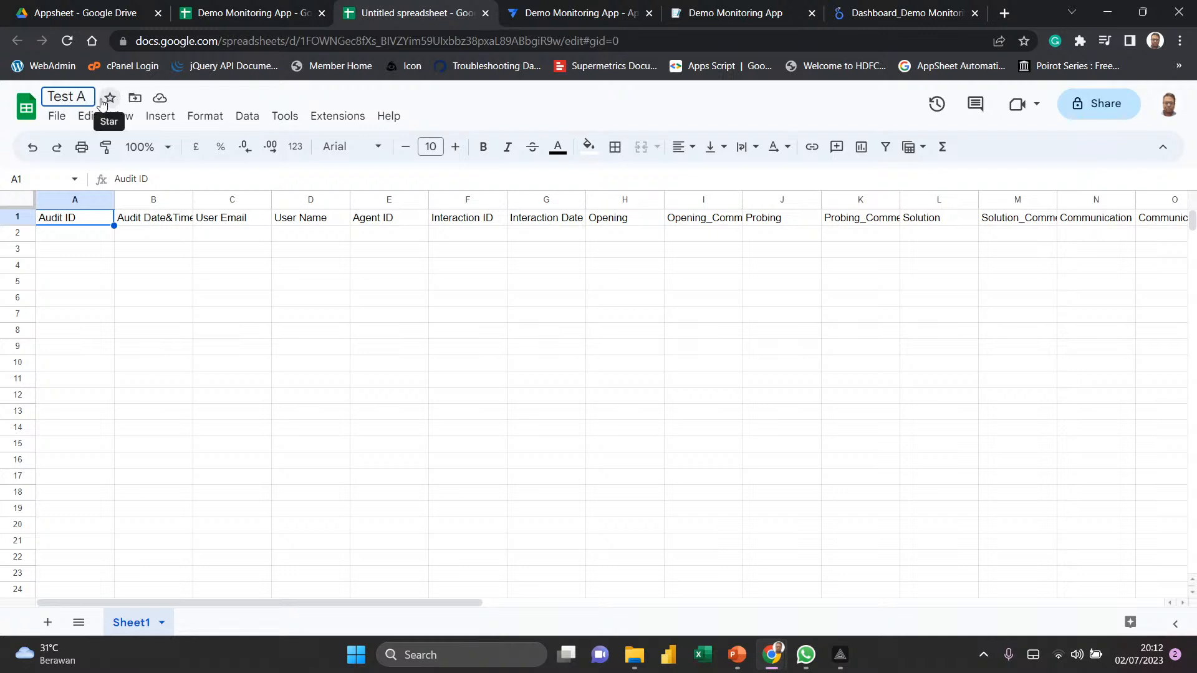
pyautogui.write('ppp_')
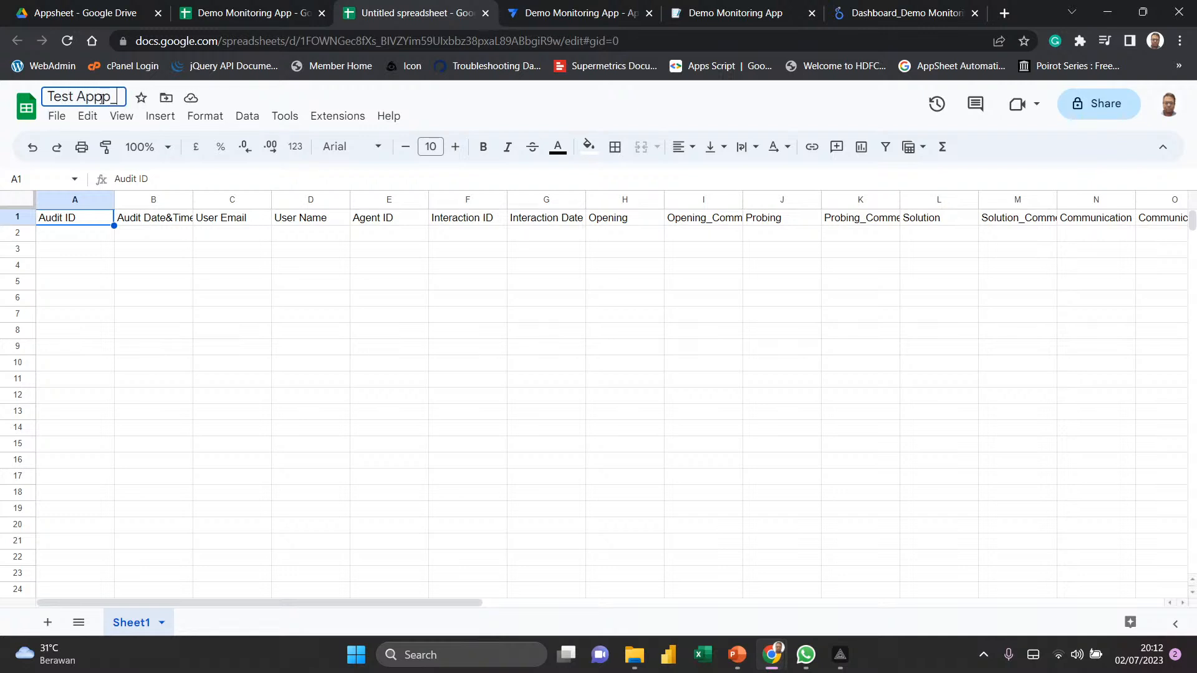
pyautogui.write('2nd July')
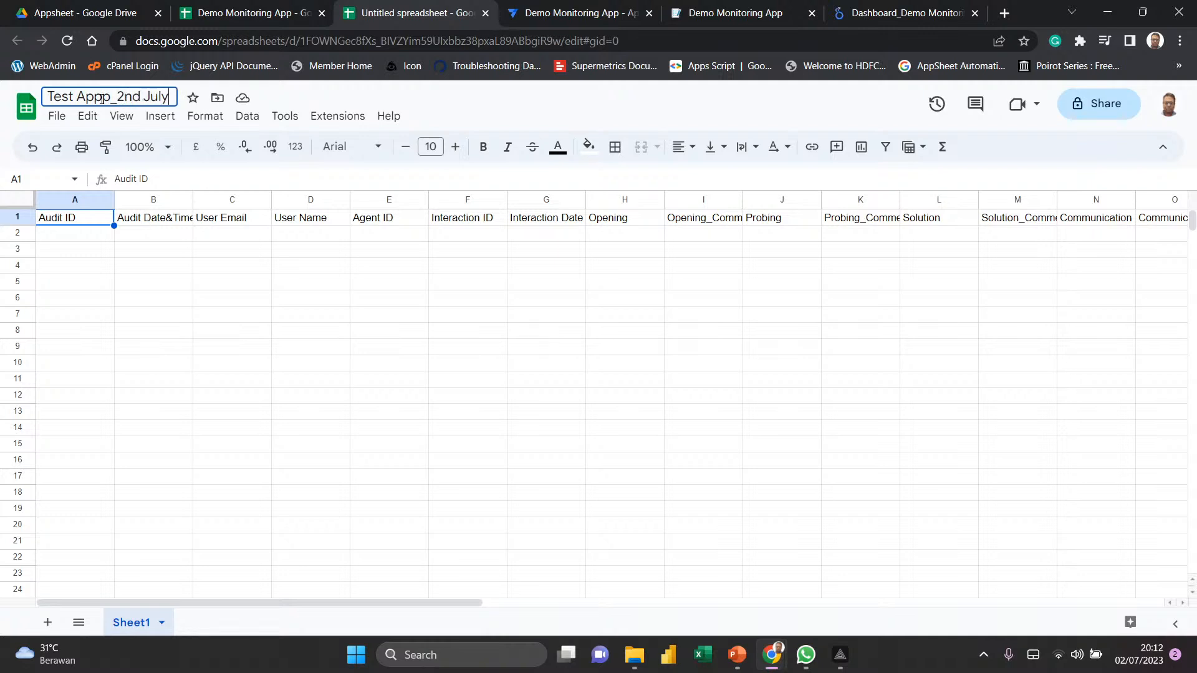
pyautogui.press('Return')
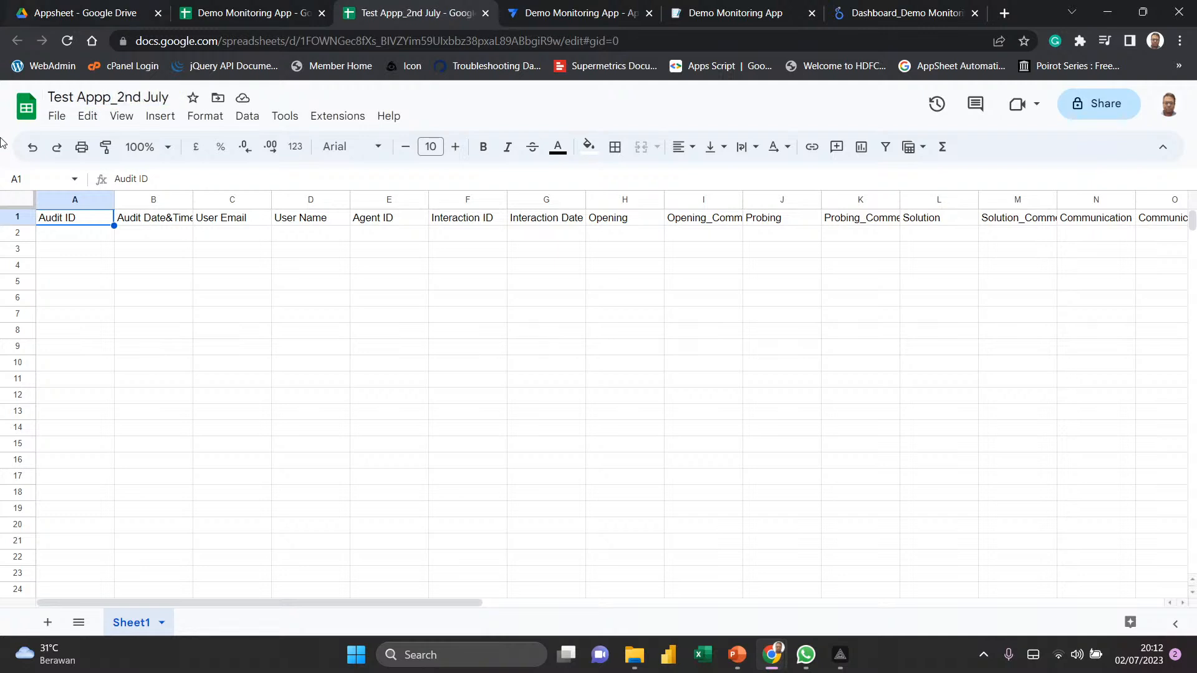
# - Widen column B to fit the full Audit Date&Time header
pyautogui.click(132, 219)
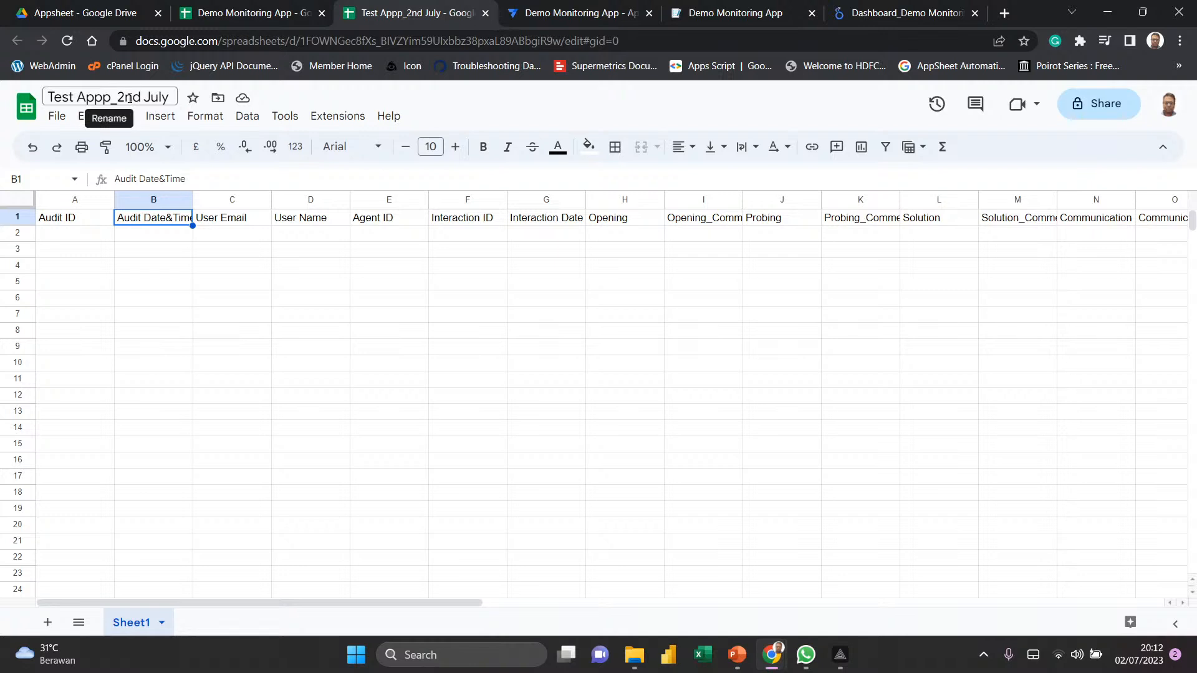
pyautogui.click(105, 222)
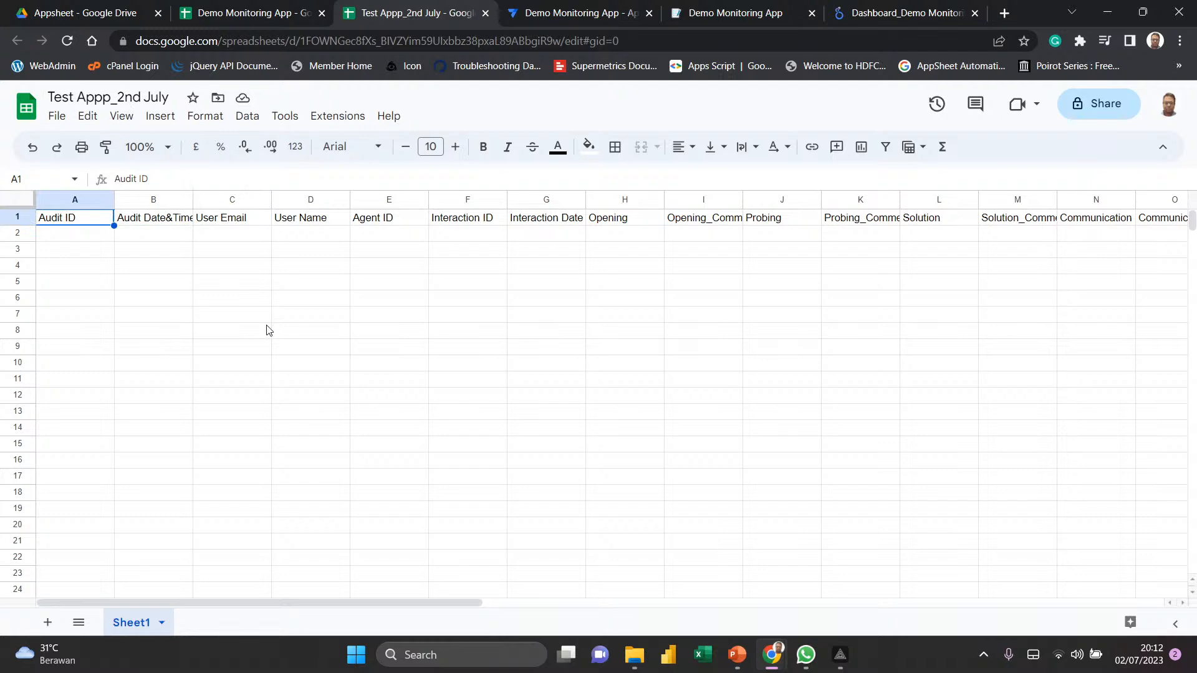
pyautogui.click(80, 236)
pyautogui.click(86, 221)
pyautogui.click(166, 220)
pyautogui.moveTo(195, 198); pyautogui.dragTo(229, 199)
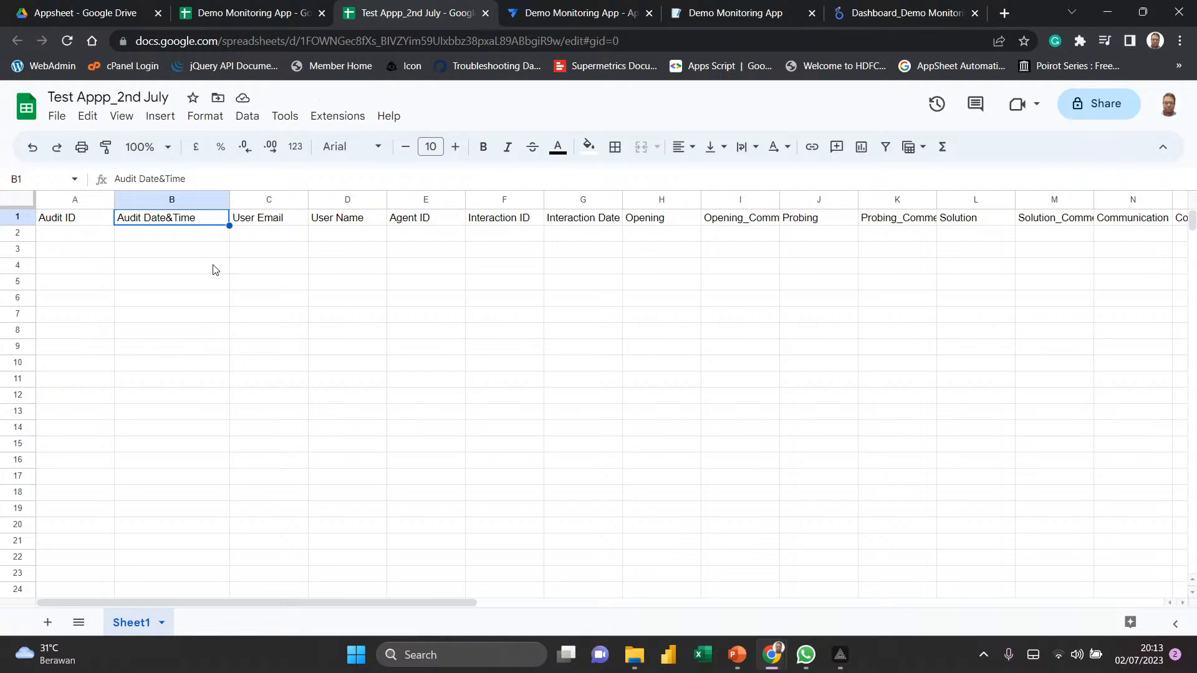
# - Review the header row cell by cell from User Email across to Follow up Action
pyautogui.press('Right')
pyautogui.press('Right')
pyautogui.press('Right')
pyautogui.press('Right')
pyautogui.press('Right')
pyautogui.press('Right')
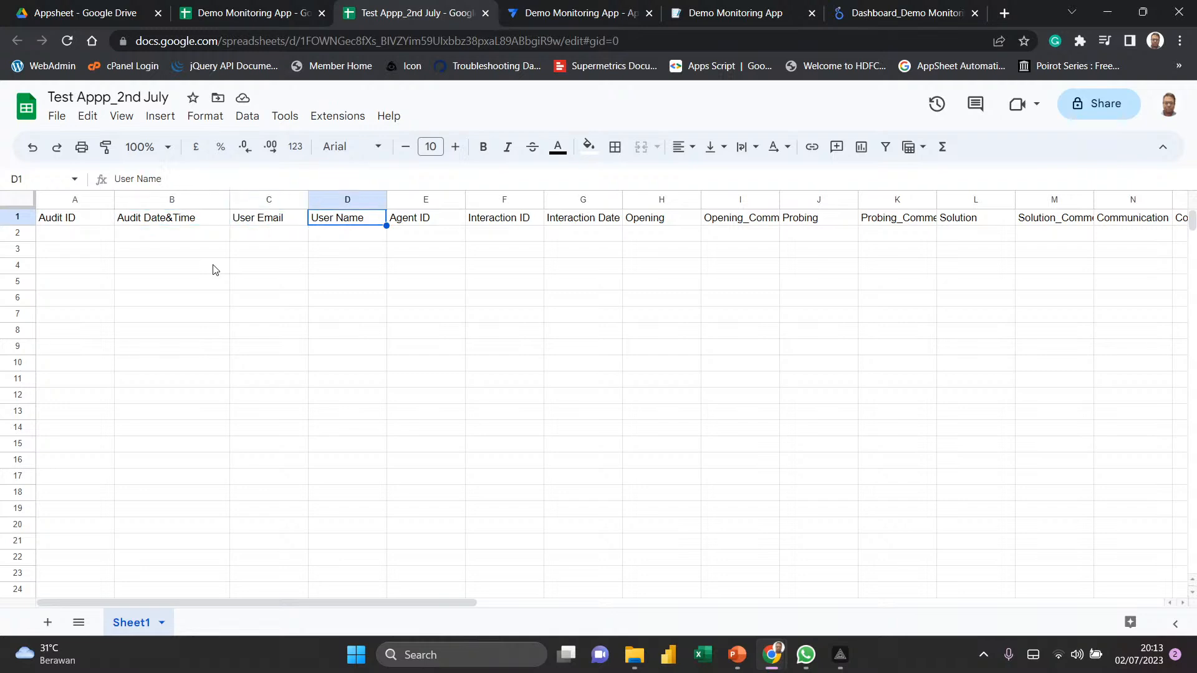
pyautogui.press('Right')
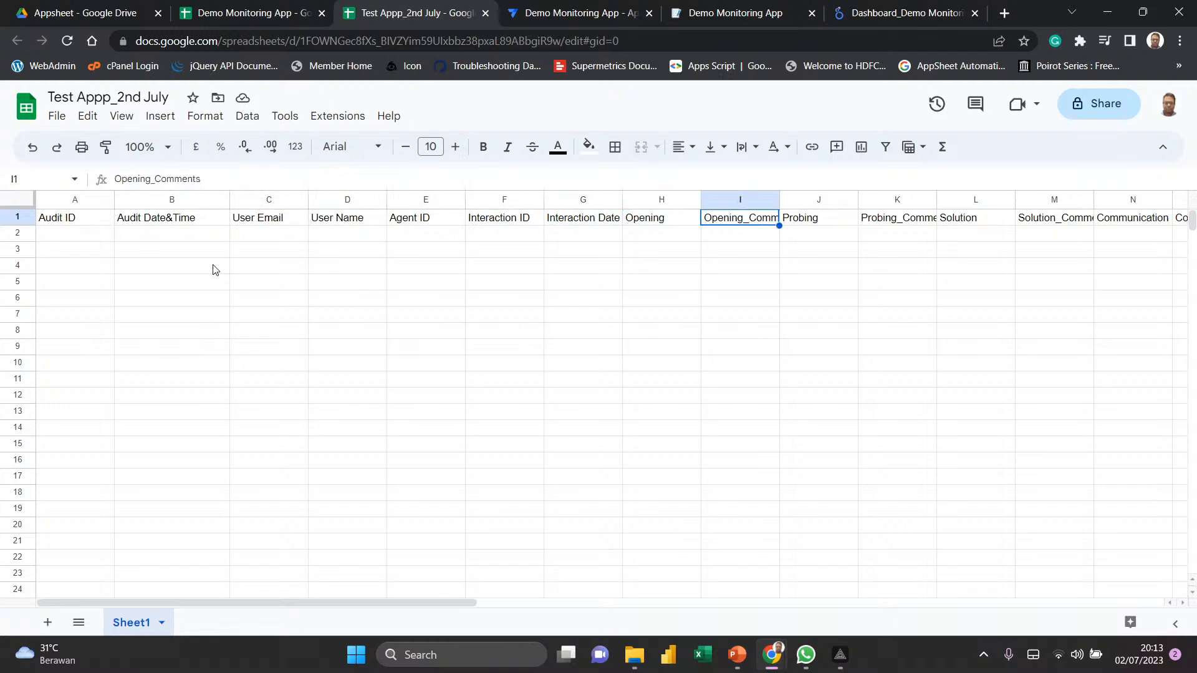
pyautogui.press('Left')
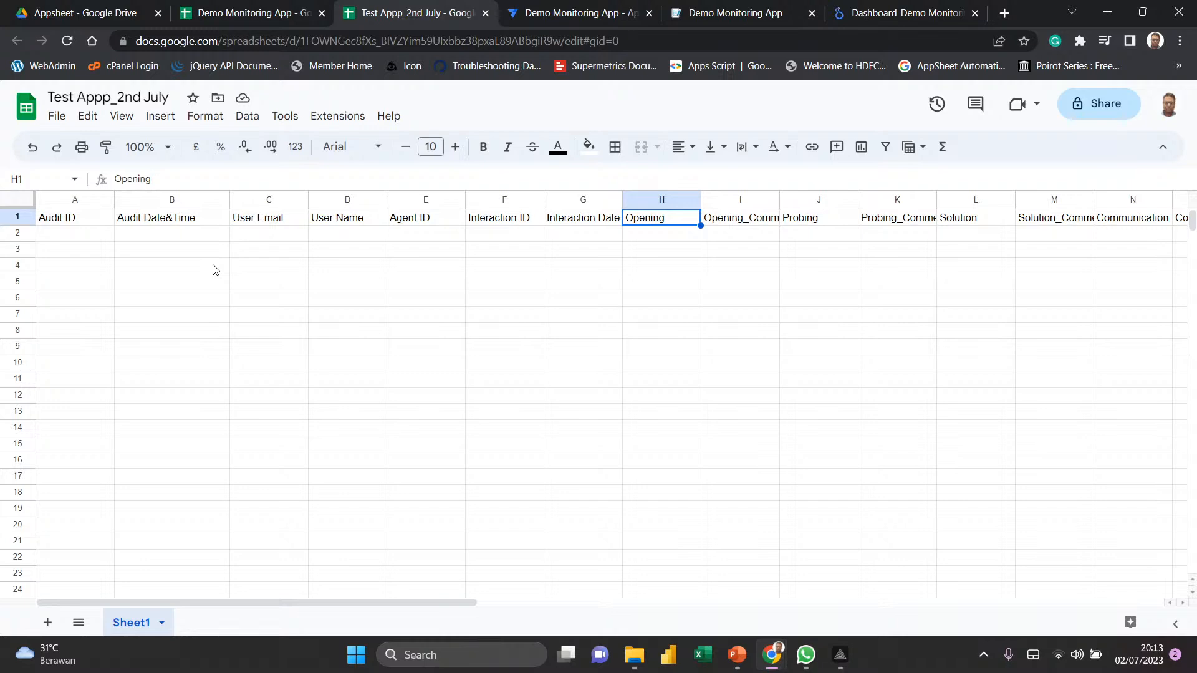
pyautogui.press('Right')
pyautogui.press('Right')
pyautogui.press('Right')
pyautogui.press('Right')
pyautogui.press('Right')
pyautogui.press('Right')
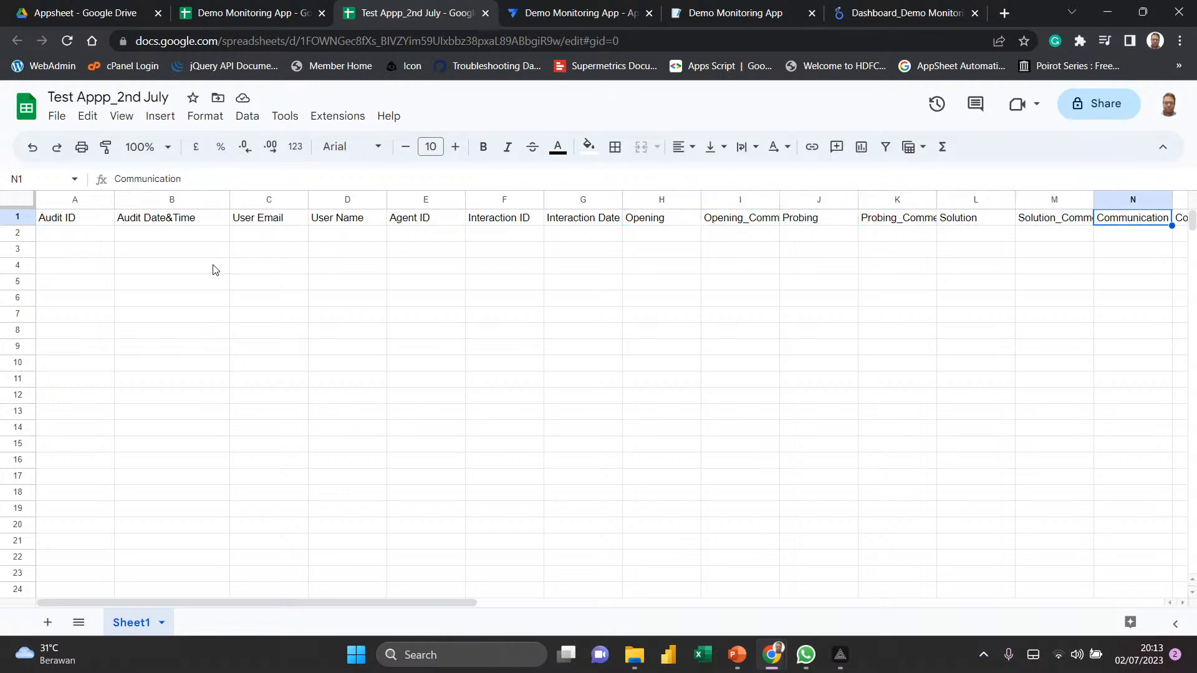
pyautogui.press('Right')
pyautogui.press('Right')
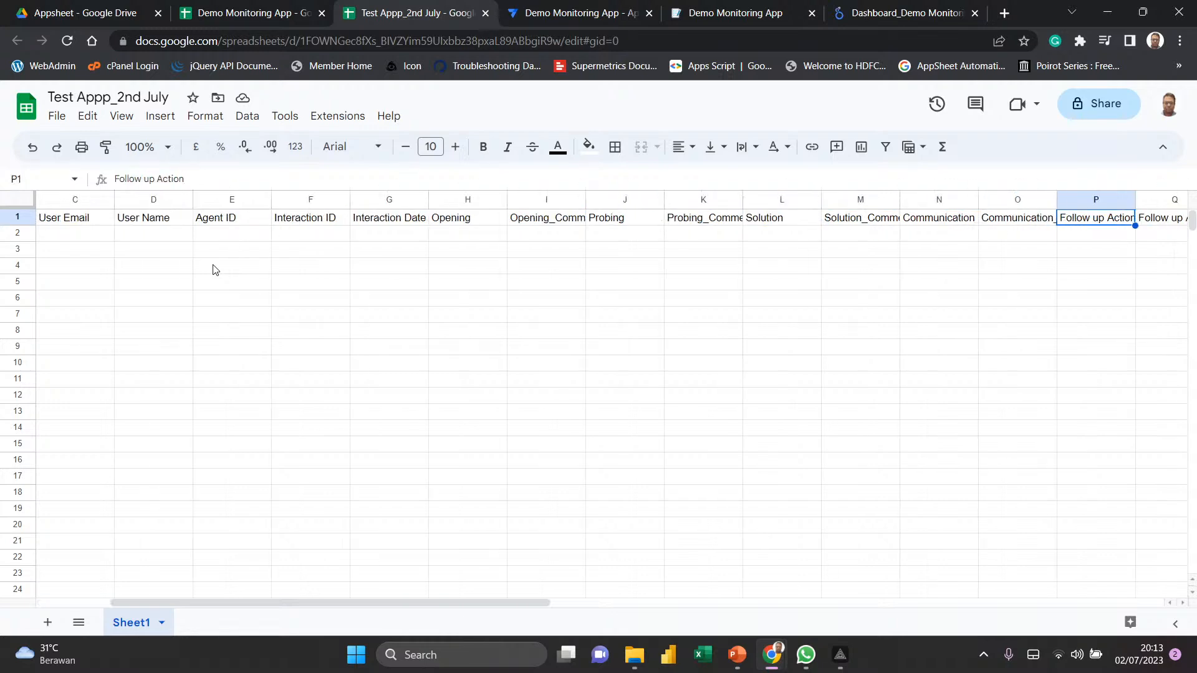
# - Go back to the Opening header and review the parameter and comment columns through Solution_Comments
pyautogui.press('Left')
pyautogui.press('Left')
pyautogui.press('Left')
pyautogui.press('Left')
pyautogui.press('Left')
pyautogui.press('Left')
pyautogui.press('Left')
pyautogui.press('Left')
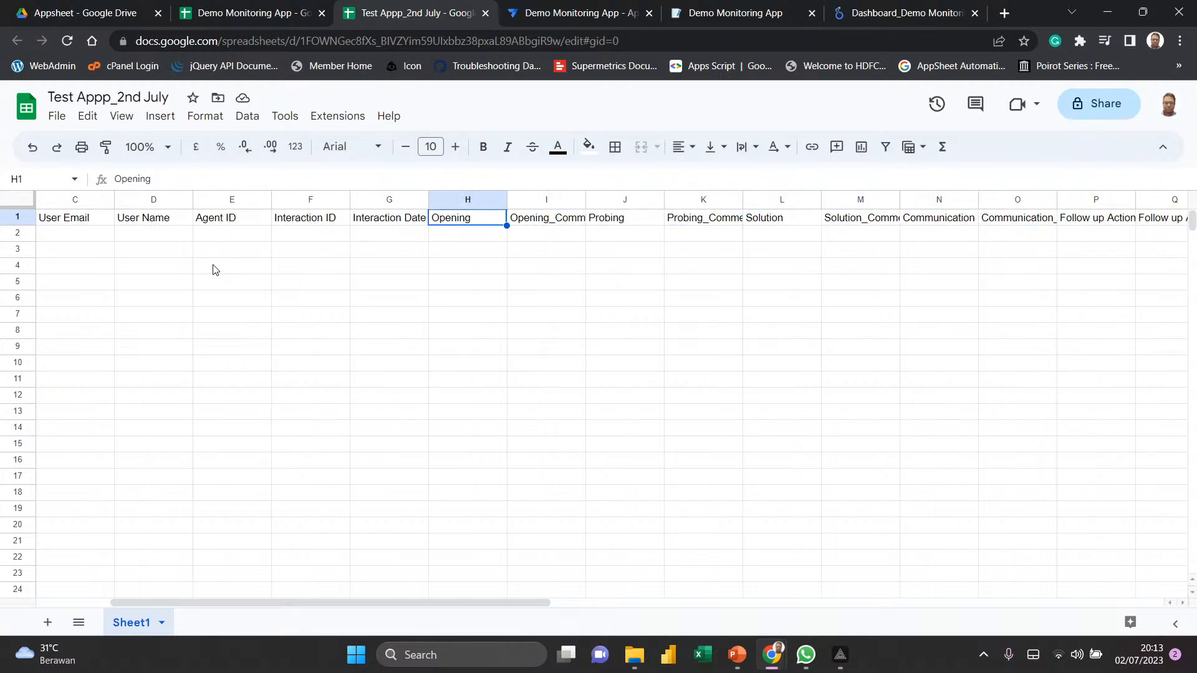
pyautogui.press('Right')
pyautogui.press('Right')
pyautogui.press('Right')
pyautogui.press('Right')
pyautogui.press('Right')
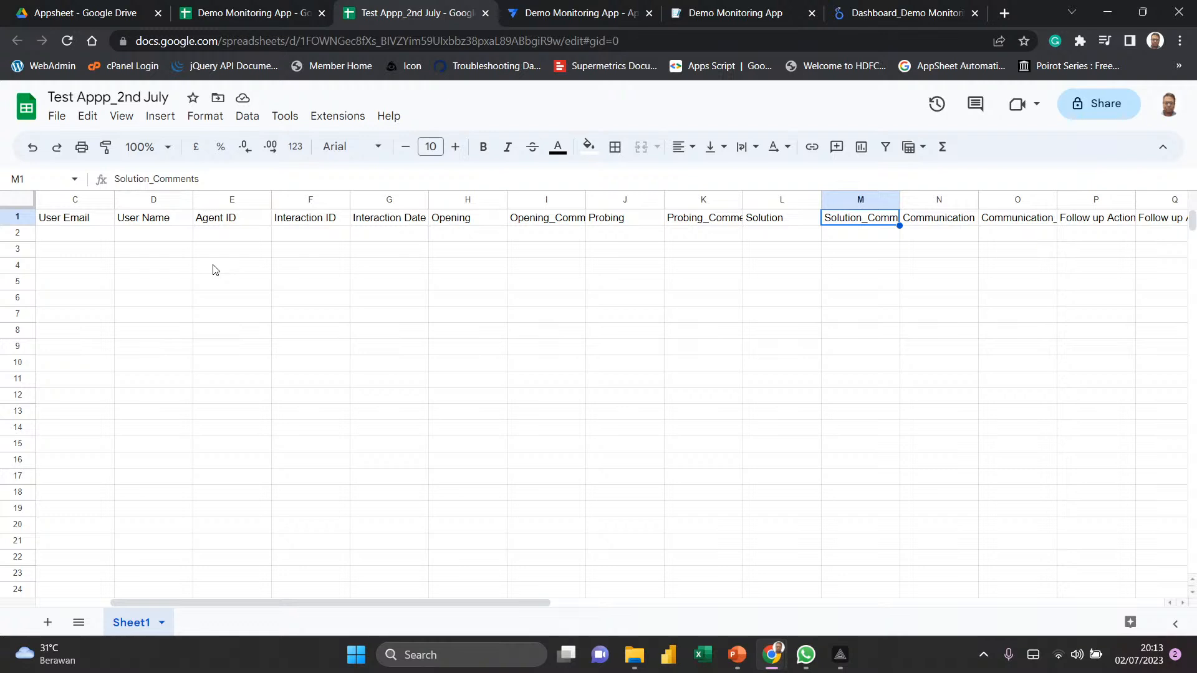
# - Return to the User Email header and review the user, agent and interaction columns up to Opening
pyautogui.press('Left')
pyautogui.press('Left')
pyautogui.press('Left')
pyautogui.press('Left')
pyautogui.press('Left')
pyautogui.press('Left')
pyautogui.press('Left')
pyautogui.press('Left')
pyautogui.press('Left')
pyautogui.press('Left')
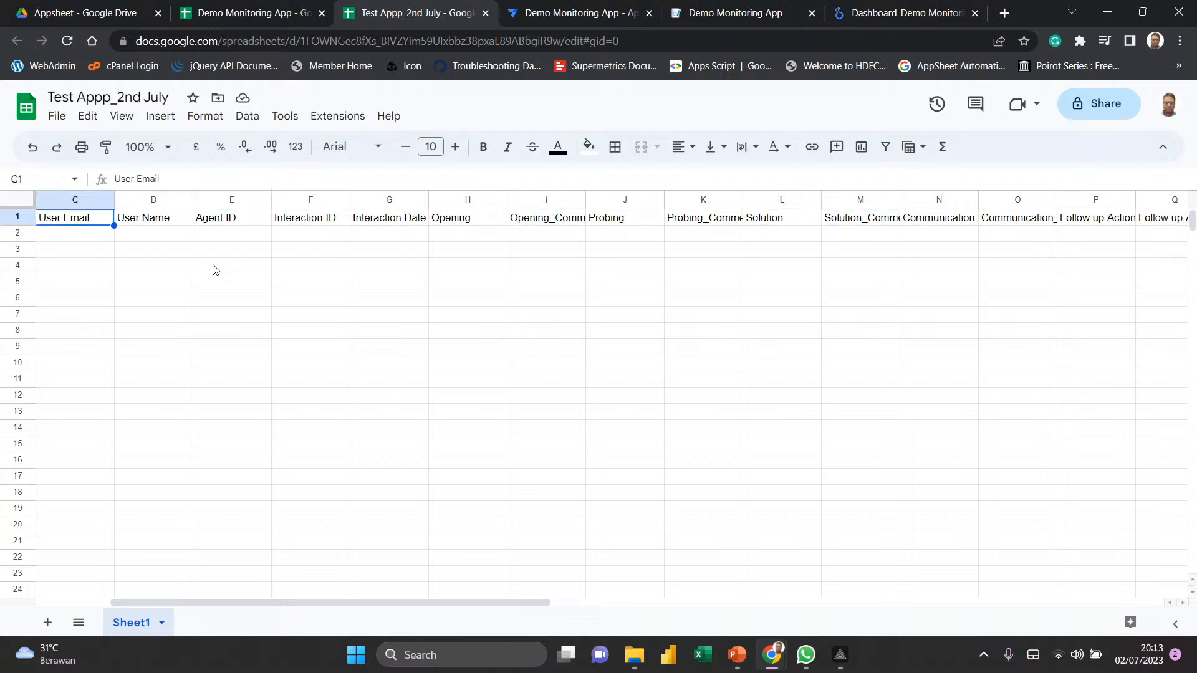
pyautogui.press('Right')
pyautogui.press('Right')
pyautogui.press('Right')
pyautogui.press('Right')
pyautogui.press('Right')
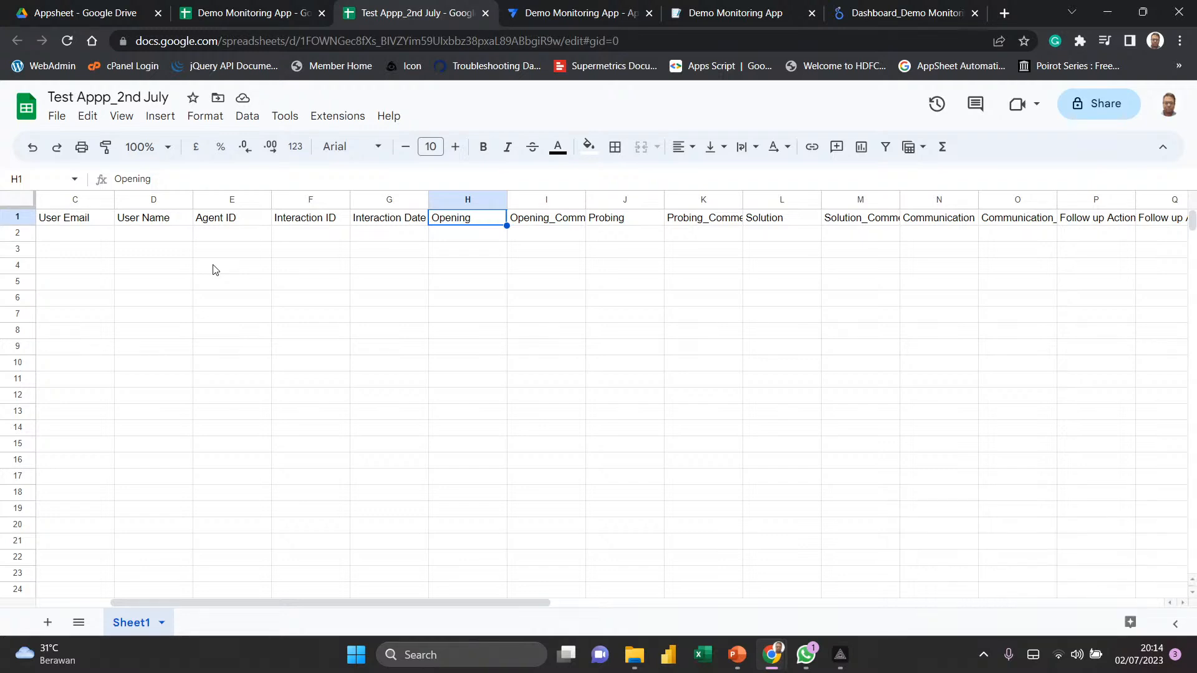
pyautogui.press('Left')
pyautogui.press('Left')
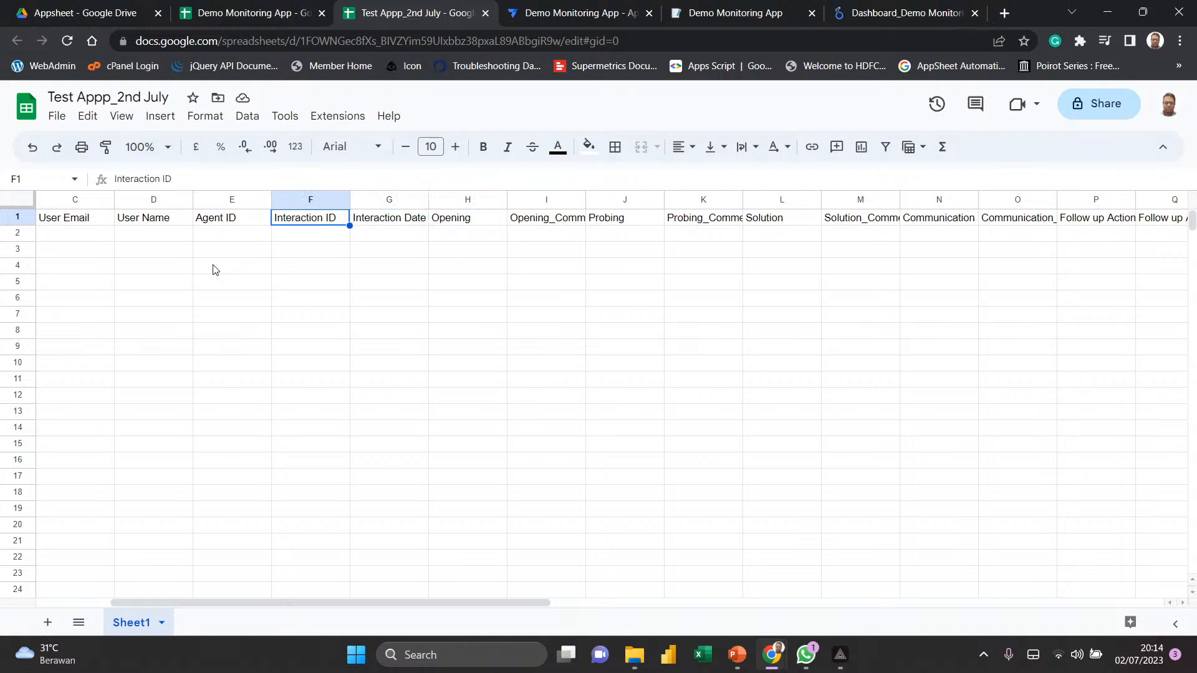
pyautogui.press('Right')
pyautogui.press('Right')
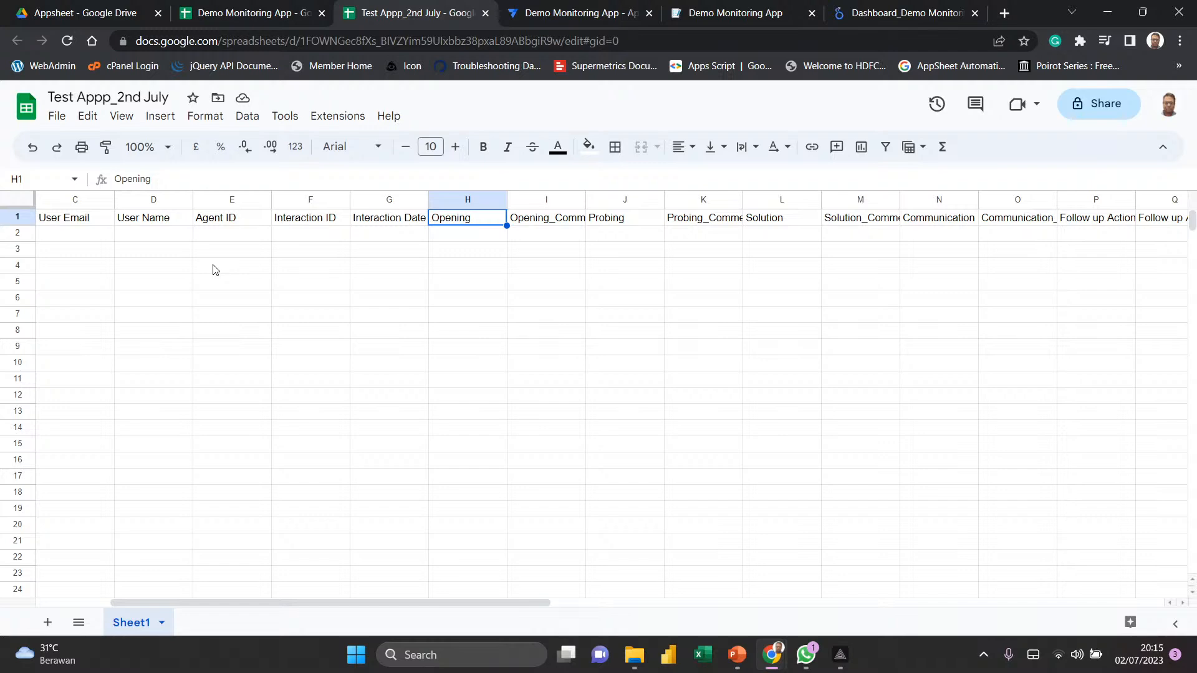
# - Compare the Opening and Opening_Comments headers and review the remaining parameter columns through Follow up Action
pyautogui.press('Right')
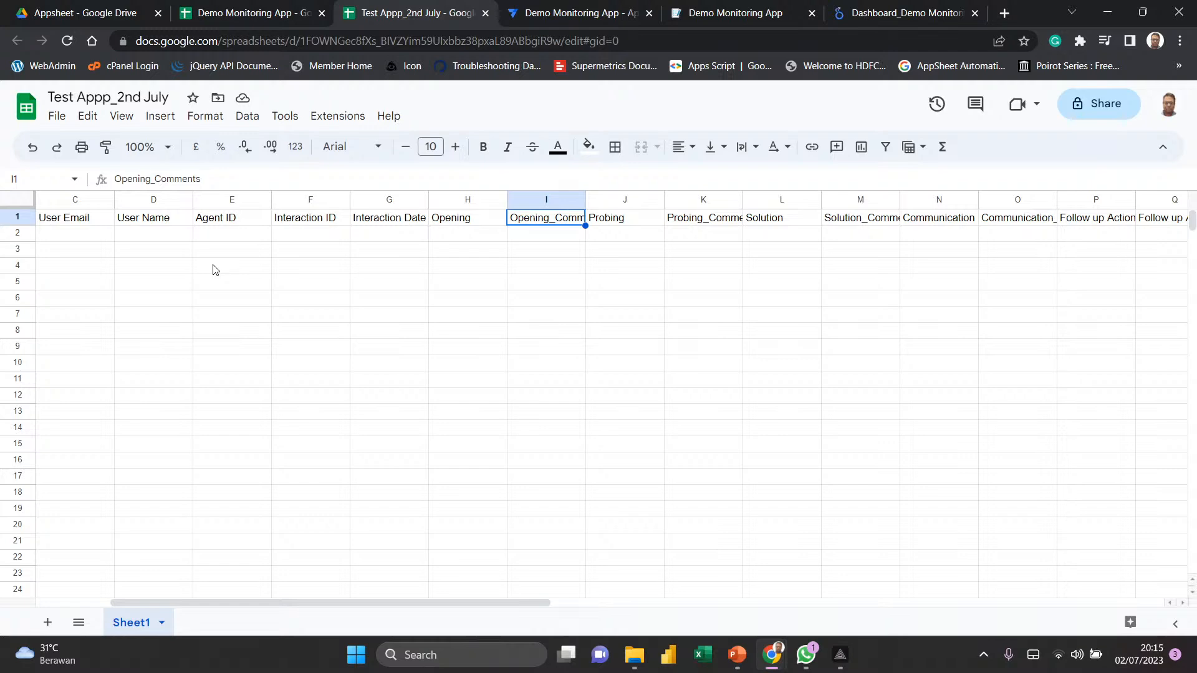
pyautogui.press('Left')
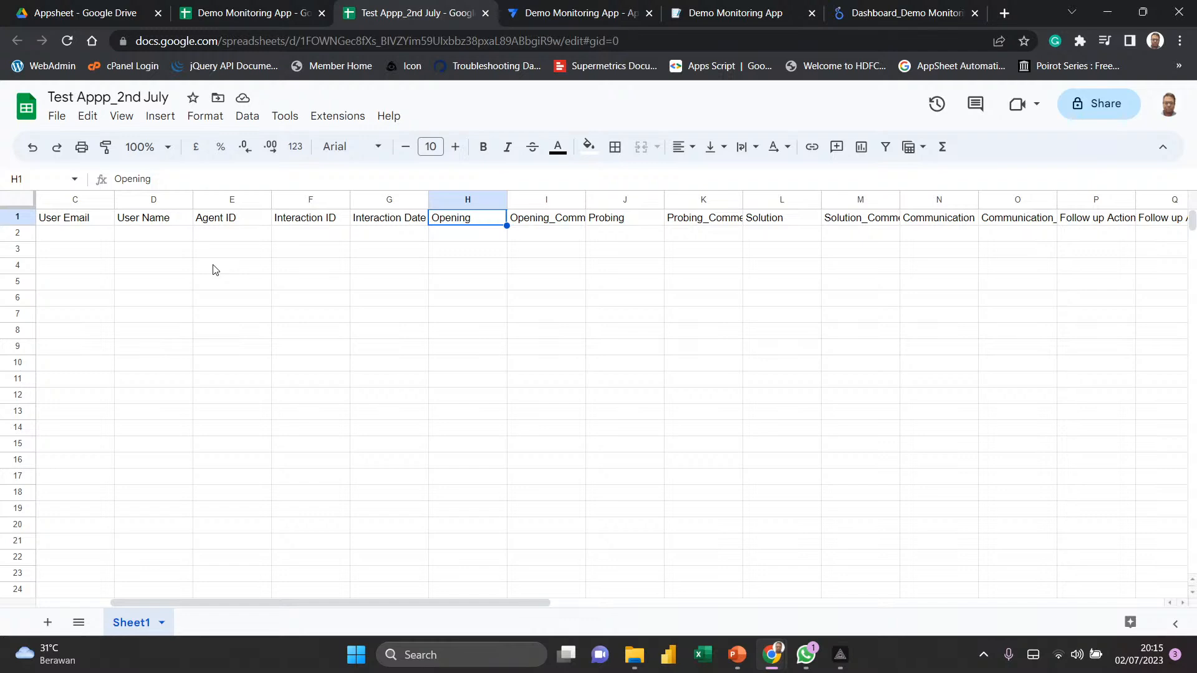
pyautogui.press('Right')
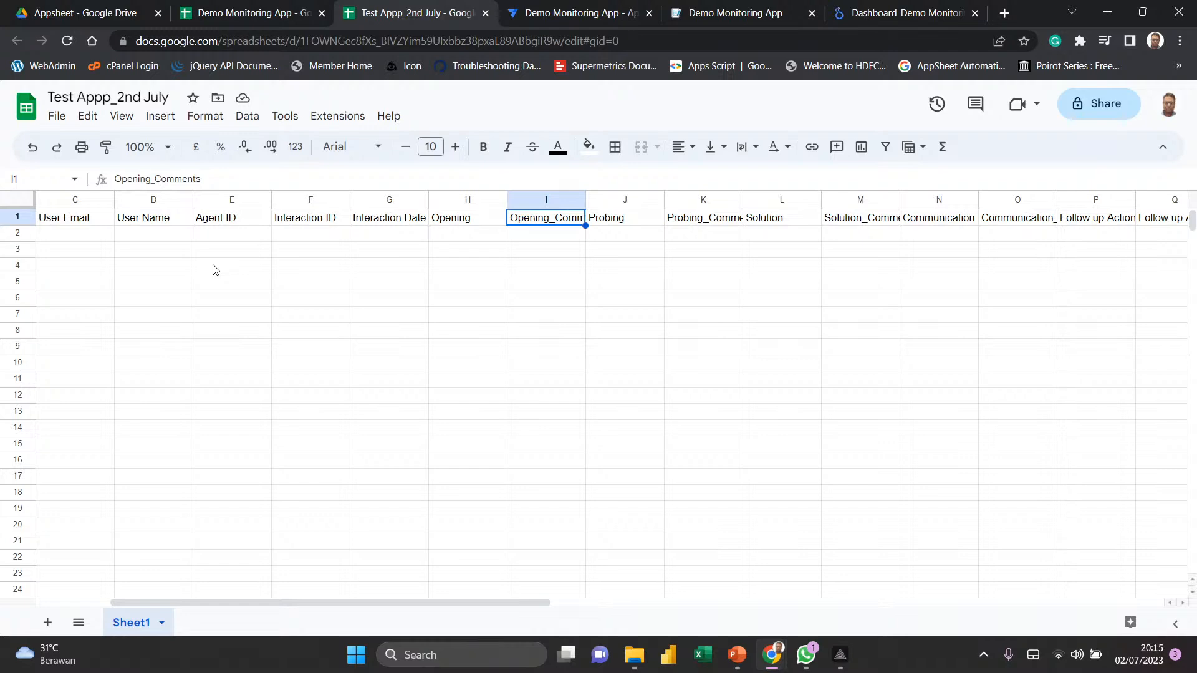
pyautogui.press('Right')
pyautogui.press('Right')
pyautogui.press('Right')
pyautogui.press('Right')
pyautogui.press('Right')
pyautogui.press('Right')
pyautogui.press('Right')
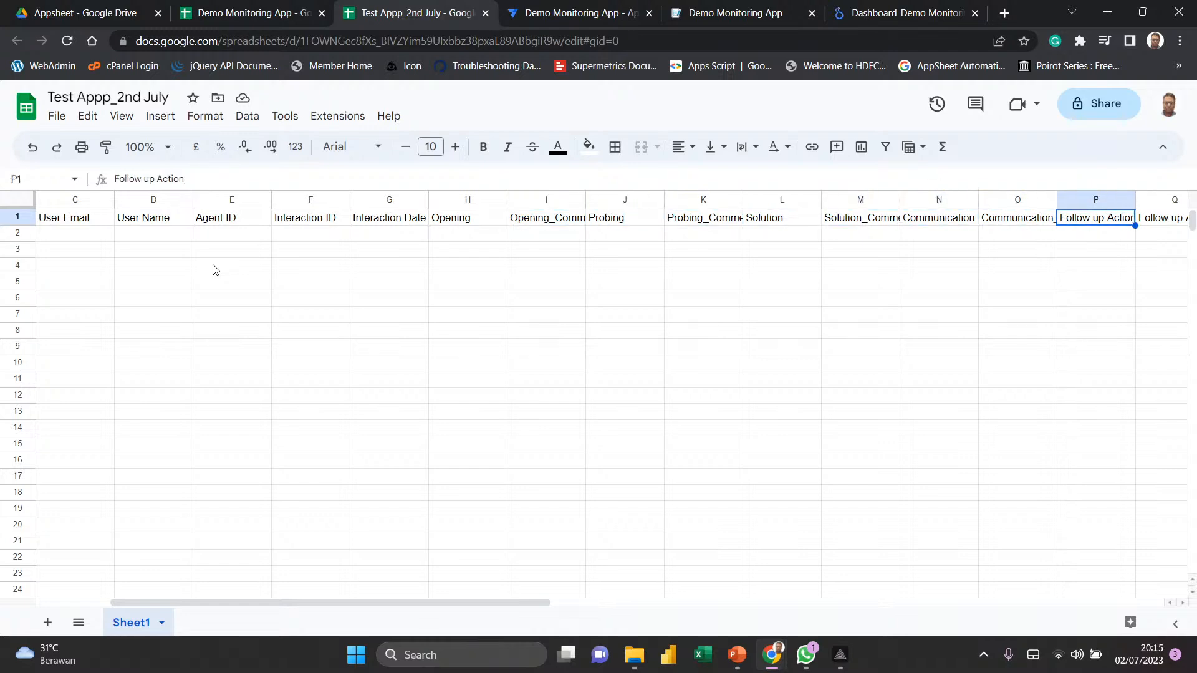
# - Recheck the parameter headers around Solution_Comments, then review the header row across to Solution Provided by the Associate
pyautogui.press('Left')
pyautogui.press('Left')
pyautogui.press('Left')
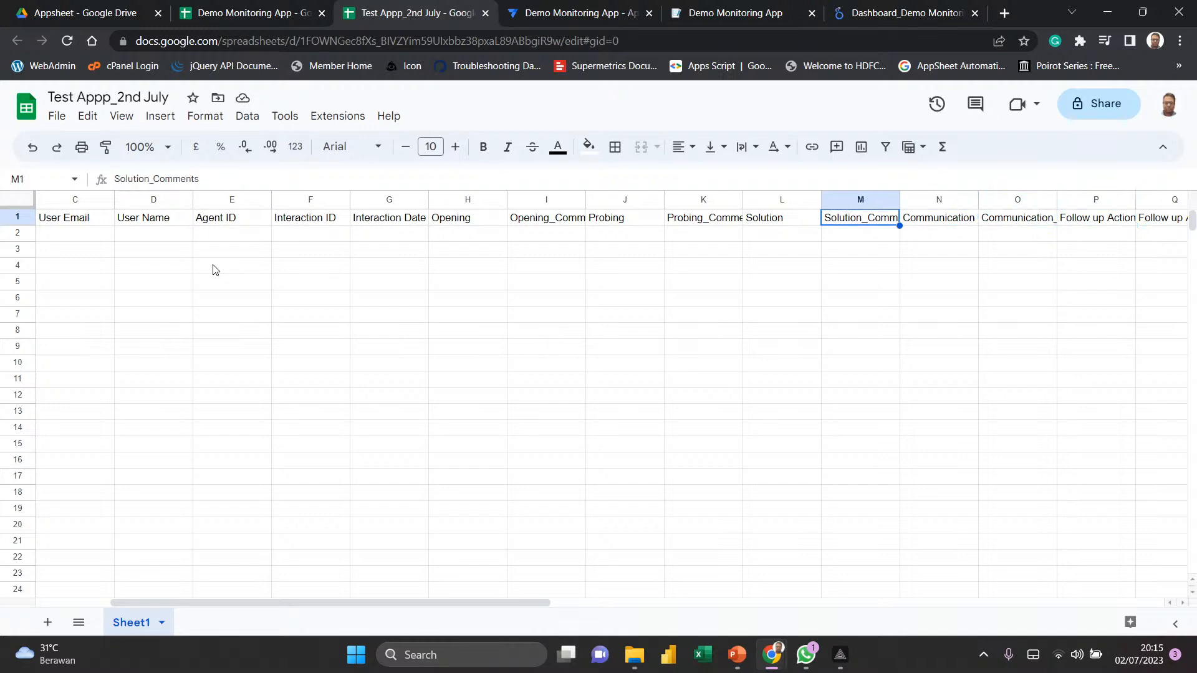
pyautogui.press('Right')
pyautogui.press('Right')
pyautogui.press('Right')
pyautogui.press('Right')
pyautogui.press('Right')
pyautogui.press('Right')
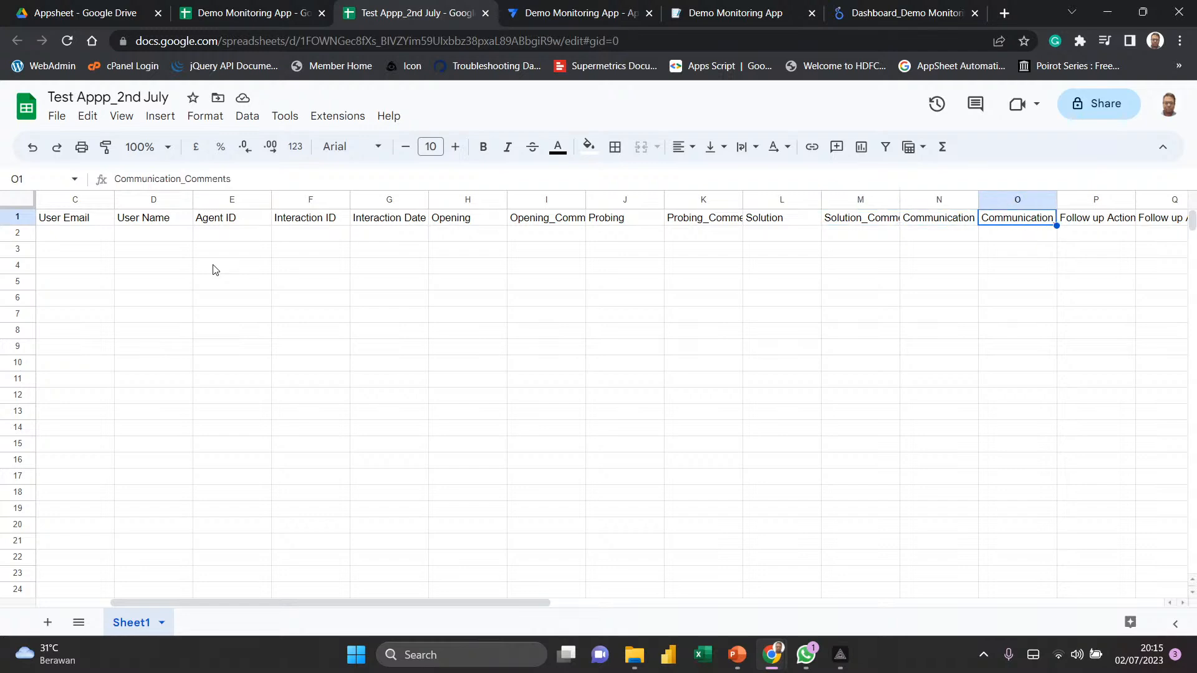
pyautogui.press('Right')
pyautogui.press('Right')
pyautogui.press('Right')
pyautogui.press('Right')
pyautogui.press('Right')
pyautogui.press('Right')
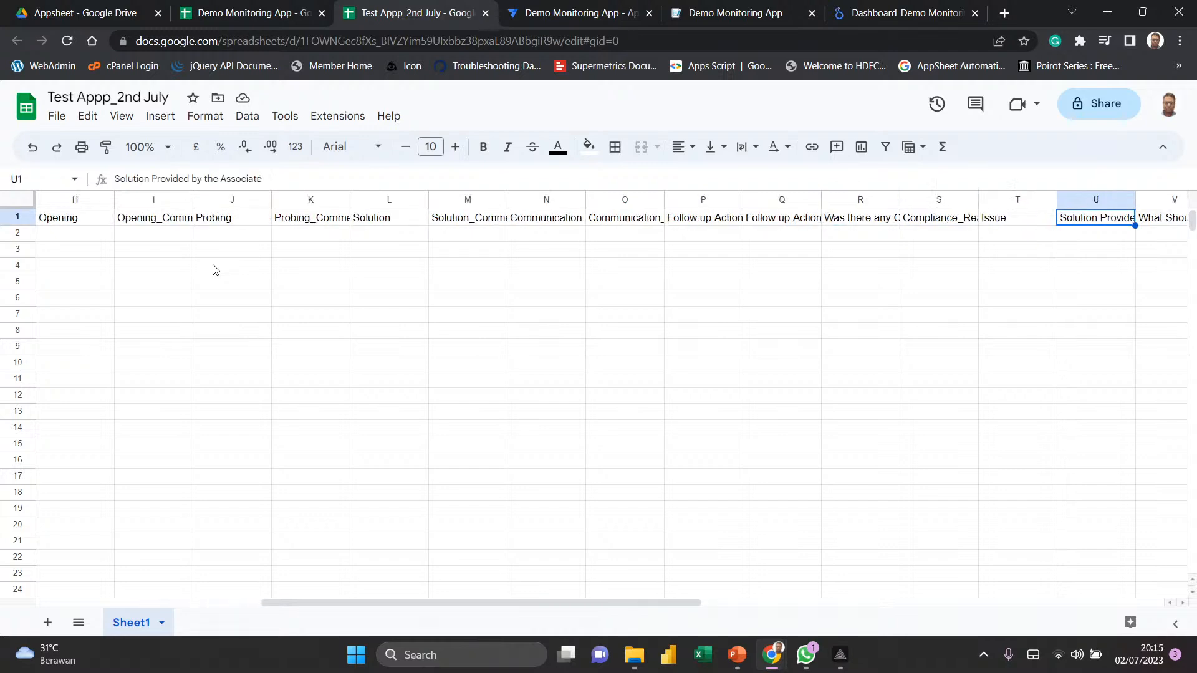
# - Review the headers after Solution Provided by the Associate through the agent details up to Opening_Score
pyautogui.press('Right')
pyautogui.press('Left')
pyautogui.press('Right')
pyautogui.press('Right')
pyautogui.press('Right')
pyautogui.press('Right')
pyautogui.press('Left')
pyautogui.press('Left')
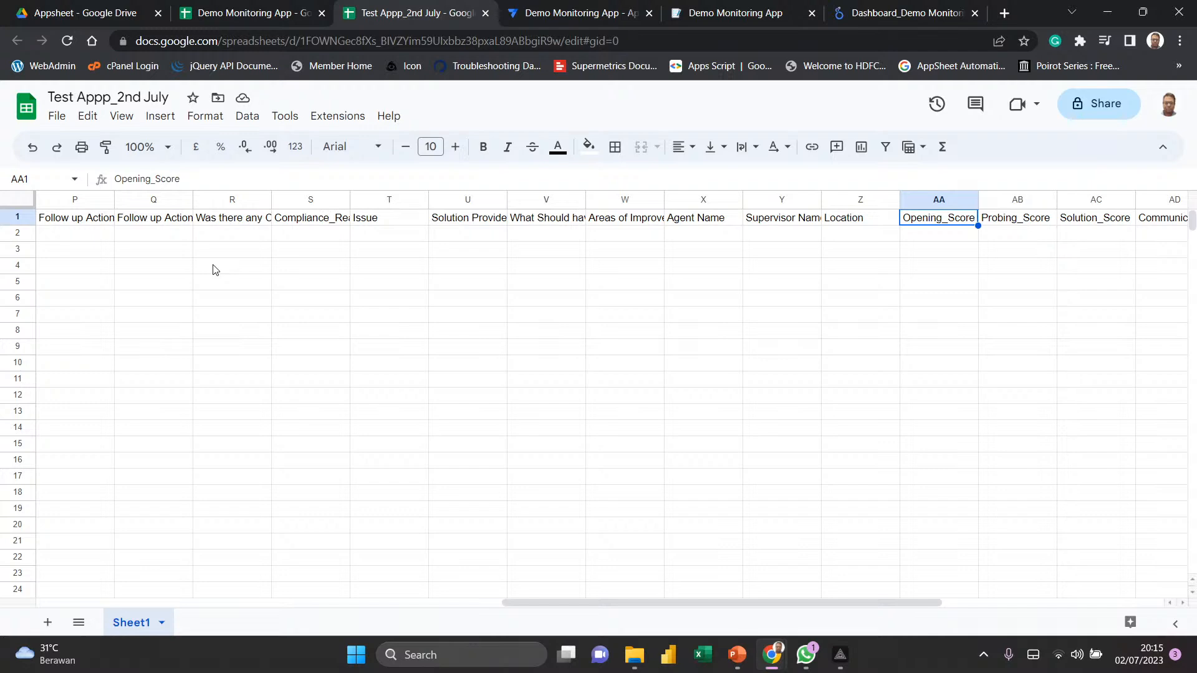
# - Examine the score, feedback and action plan headers from Opening_Score through Action Plan 3
pyautogui.press('Right')
pyautogui.press('Right')
pyautogui.press('Right')
pyautogui.press('Right')
pyautogui.press('Right')
pyautogui.press('Right')
pyautogui.press('Right')
pyautogui.press('Right')
pyautogui.press('Right')
pyautogui.press('Right')
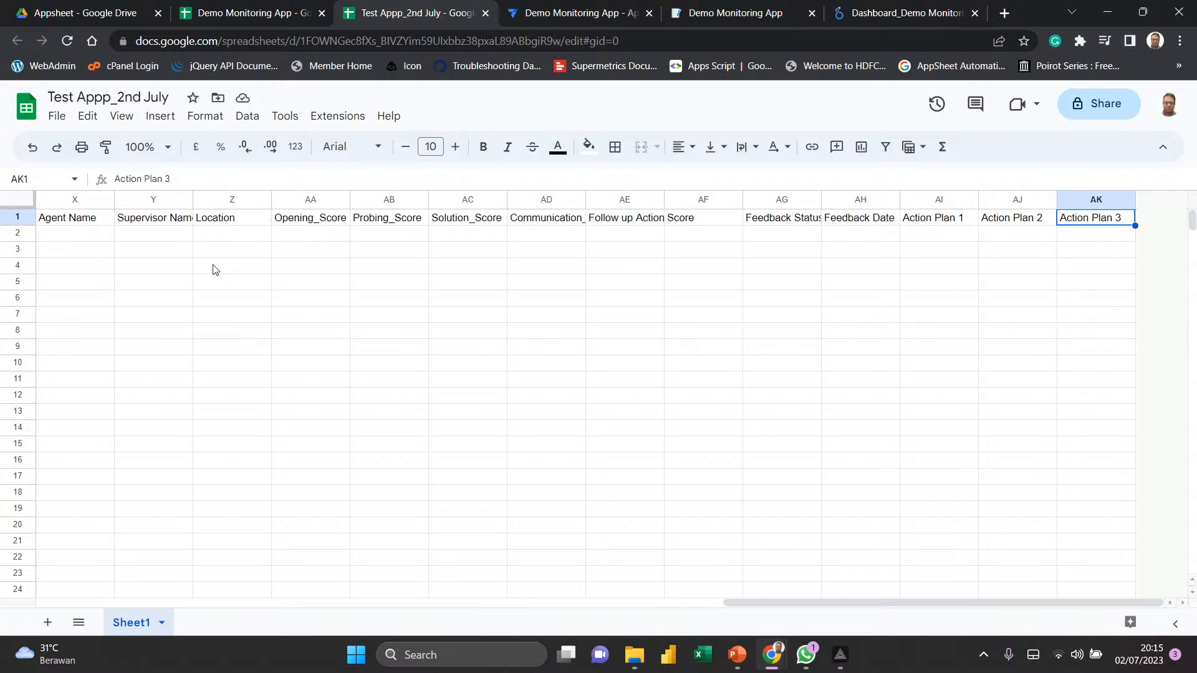
# - Go back over the score and feedback headers, and check the extent of the header row from Audit ID to Action Plan 3
pyautogui.press('Left')
pyautogui.press('Left')
pyautogui.press('Left')
pyautogui.press('Left')
pyautogui.press('Left')
pyautogui.press('Left')
pyautogui.press('Left')
pyautogui.press('Left')
pyautogui.press('Right')
pyautogui.press('Right')
pyautogui.press('Right')
pyautogui.press('Right')
pyautogui.press('Right')
pyautogui.press('Right')
pyautogui.press('Right')
pyautogui.press('Right')
pyautogui.hotkey('ctrl', 'shift', 'Left')
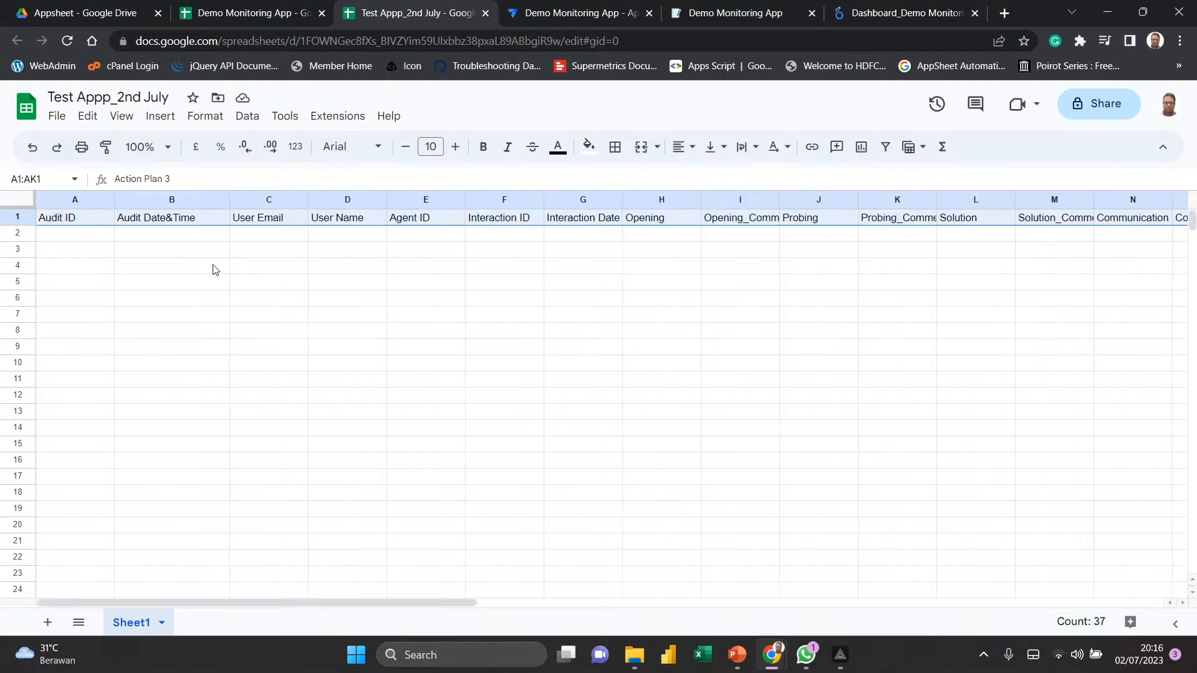
pyautogui.hotkey('ctrl', 'shift', 'Right')
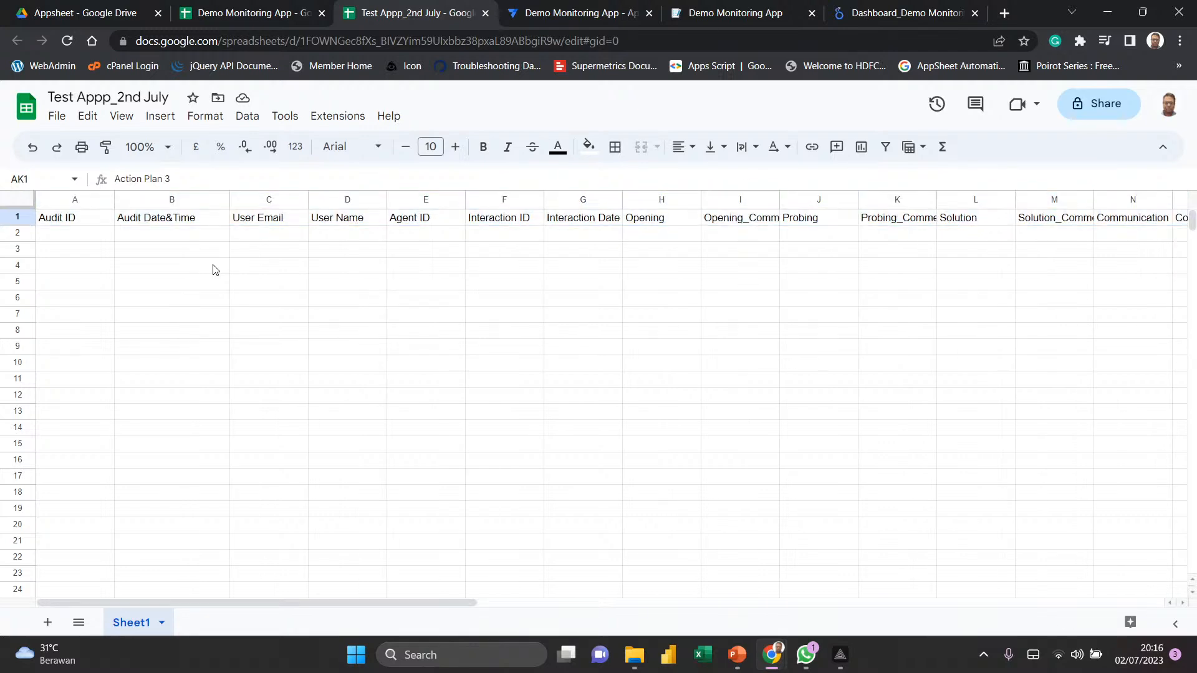
# - Review the complete header row from User Email through Action Plan 3
pyautogui.click(257, 224)
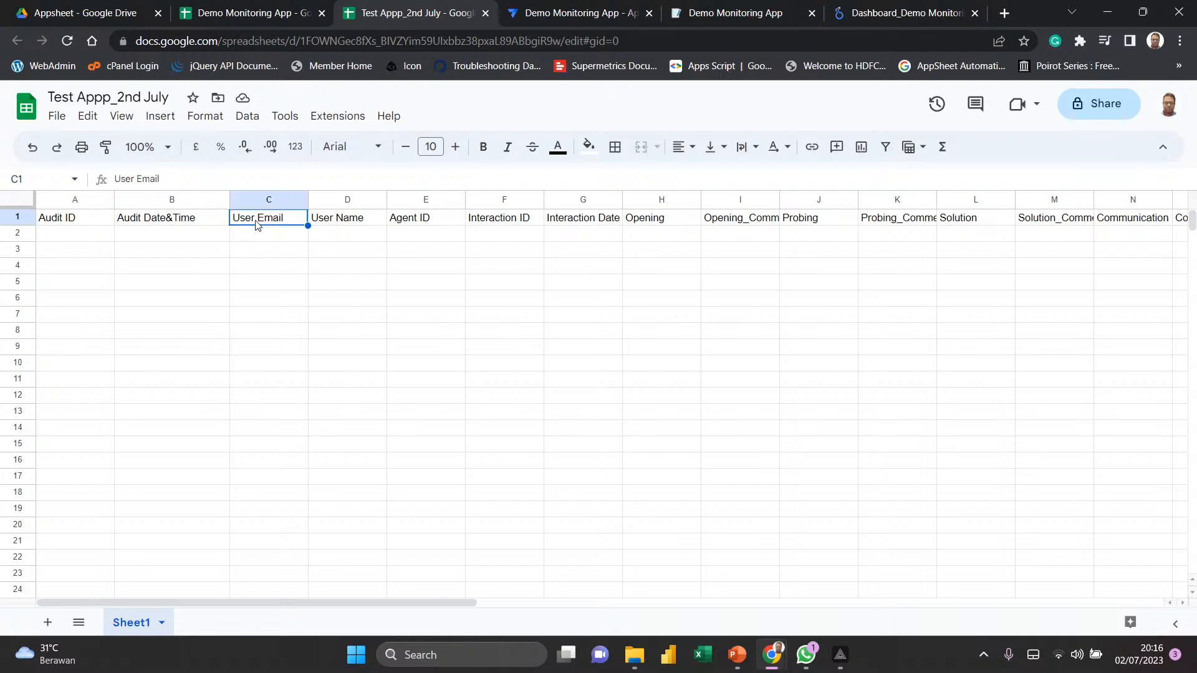
pyautogui.press('Right')
pyautogui.press('Right')
pyautogui.press('Right')
pyautogui.press('Right')
pyautogui.press('Right')
pyautogui.press('Right')
pyautogui.press('Right')
pyautogui.press('Right')
pyautogui.press('Right')
pyautogui.press('Right')
pyautogui.press('Right')
pyautogui.press('Right')
pyautogui.press('Right')
pyautogui.press('Right')
pyautogui.press('Right')
pyautogui.press('Right')
pyautogui.press('Right')
pyautogui.press('Right')
pyautogui.press('Right')
pyautogui.press('Right')
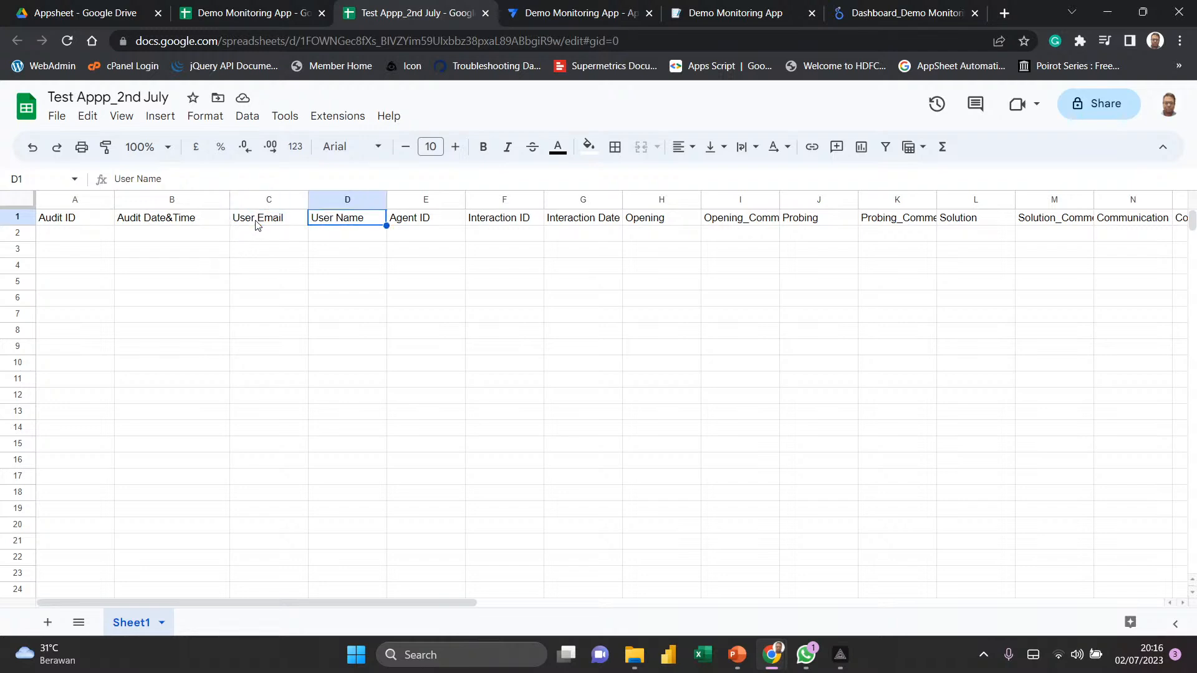
pyautogui.press('Right')
pyautogui.press('Right')
pyautogui.press('Right')
pyautogui.press('Right')
pyautogui.press('Right')
pyautogui.press('Right')
pyautogui.press('Right')
pyautogui.press('Right')
pyautogui.press('Right')
pyautogui.press('Right')
pyautogui.press('Right')
pyautogui.press('Right')
pyautogui.press('Right')
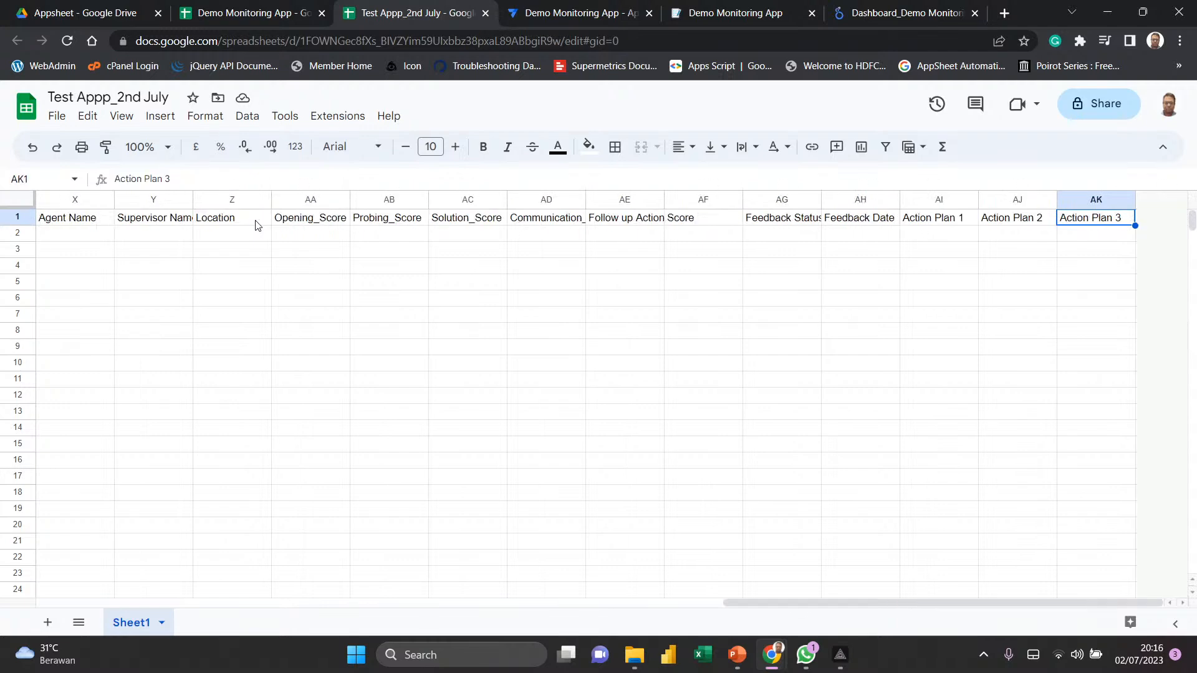
# - Go back through the header row from Action Plan 3 to Audit ID in cell A1
pyautogui.press('Left')
pyautogui.press('Left')
pyautogui.press('Left')
pyautogui.press('Left')
pyautogui.press('Left')
pyautogui.press('Left')
pyautogui.press('Left')
pyautogui.press('Left')
pyautogui.press('Left')
pyautogui.press('Left')
pyautogui.press('Left')
pyautogui.press('Left')
pyautogui.press('Left')
pyautogui.press('Left')
pyautogui.press('Left')
pyautogui.press('Left')
pyautogui.press('Left')
pyautogui.press('Left')
pyautogui.press('Left')
pyautogui.press('Left')
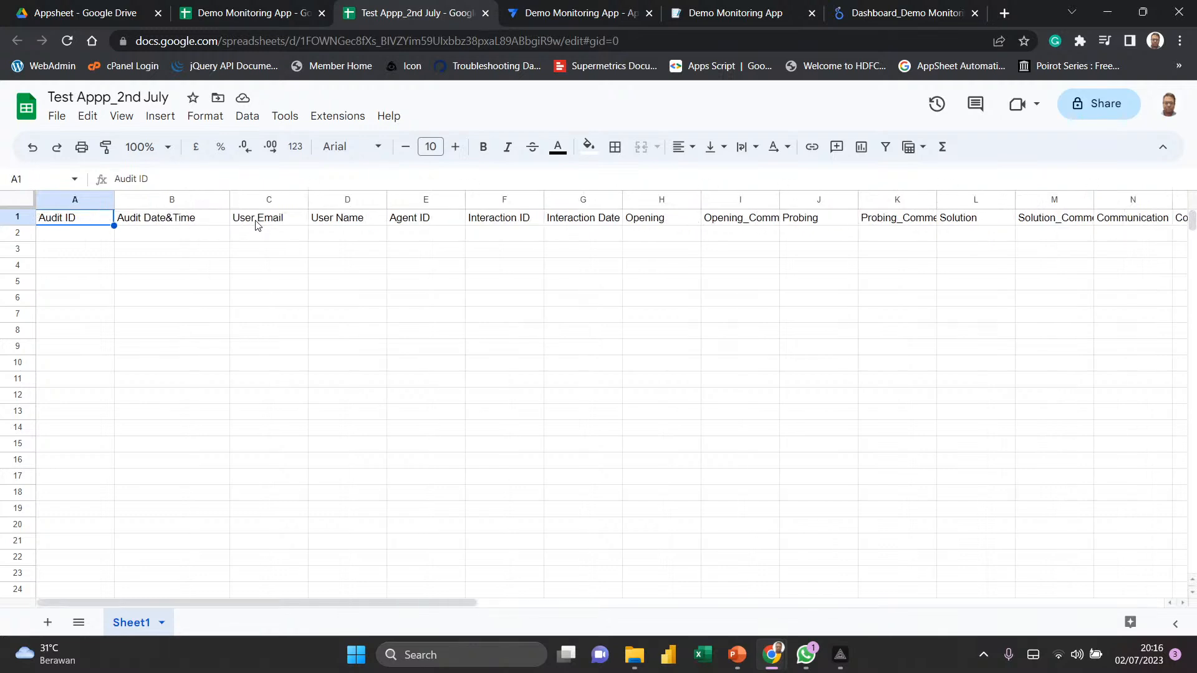
# - Rename the header sheet Sheet1 as Responses
pyautogui.doubleClick(126, 623)
pyautogui.write('Responses')
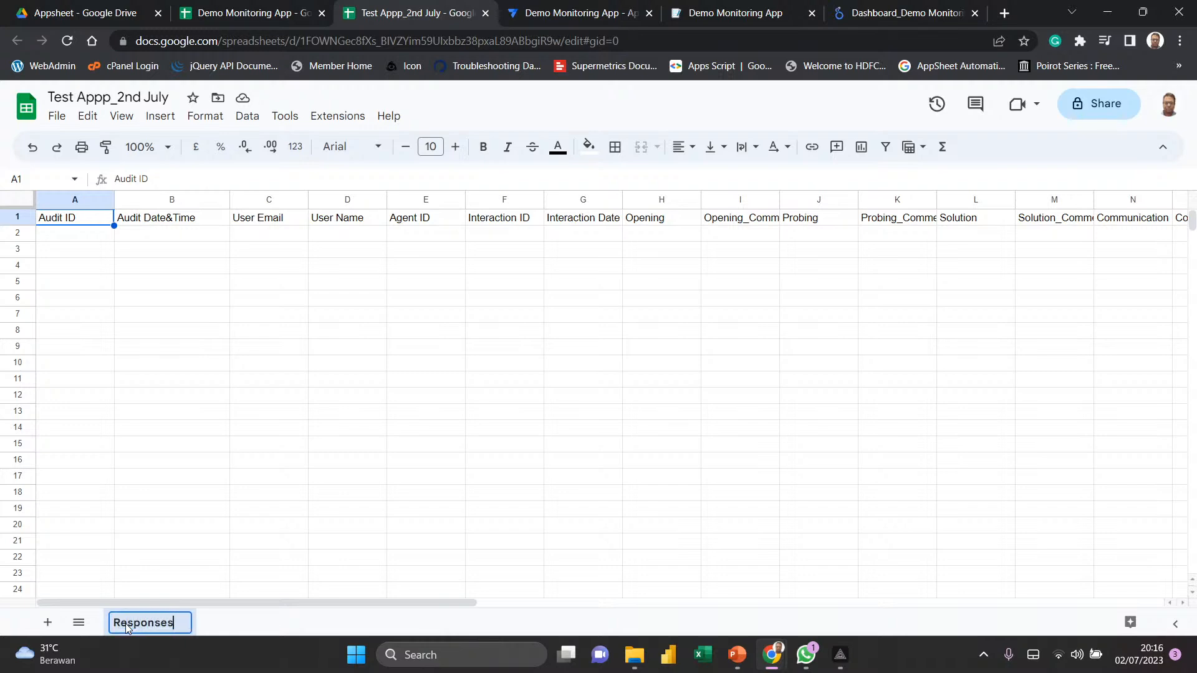
pyautogui.press('Return')
# - Add a second sheet to the workbook and name it User Details
pyautogui.click(47, 623)
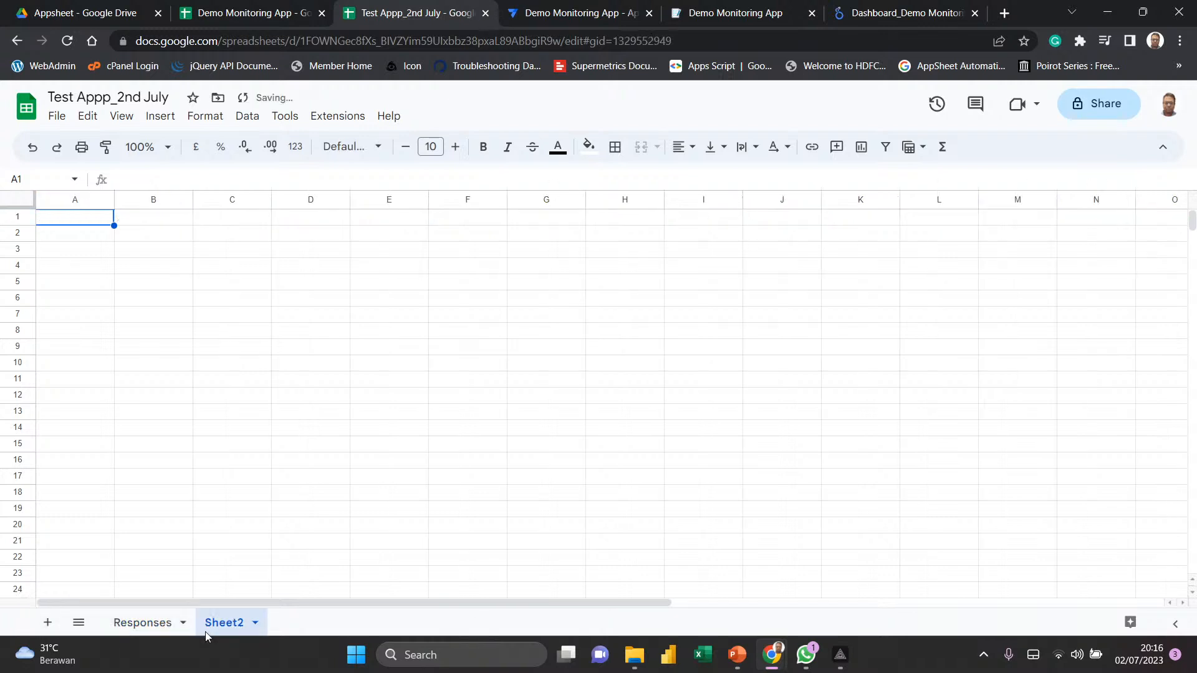
pyautogui.doubleClick(228, 623)
pyautogui.write('Agent Refer')
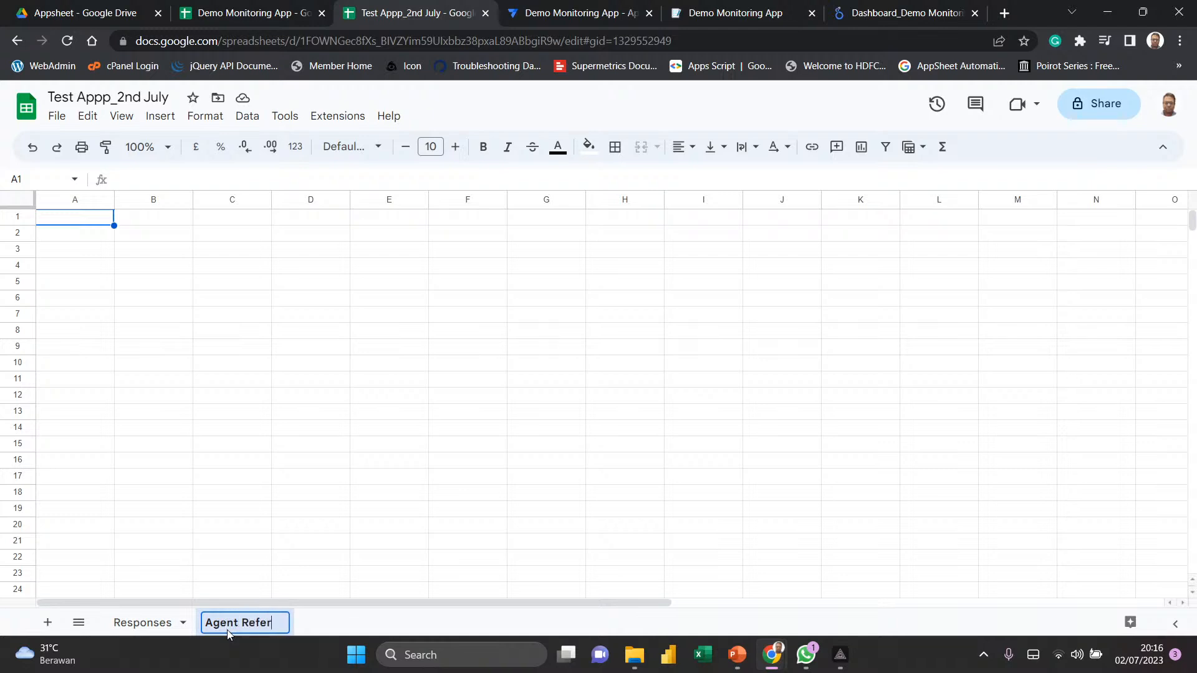
pyautogui.write('ence')
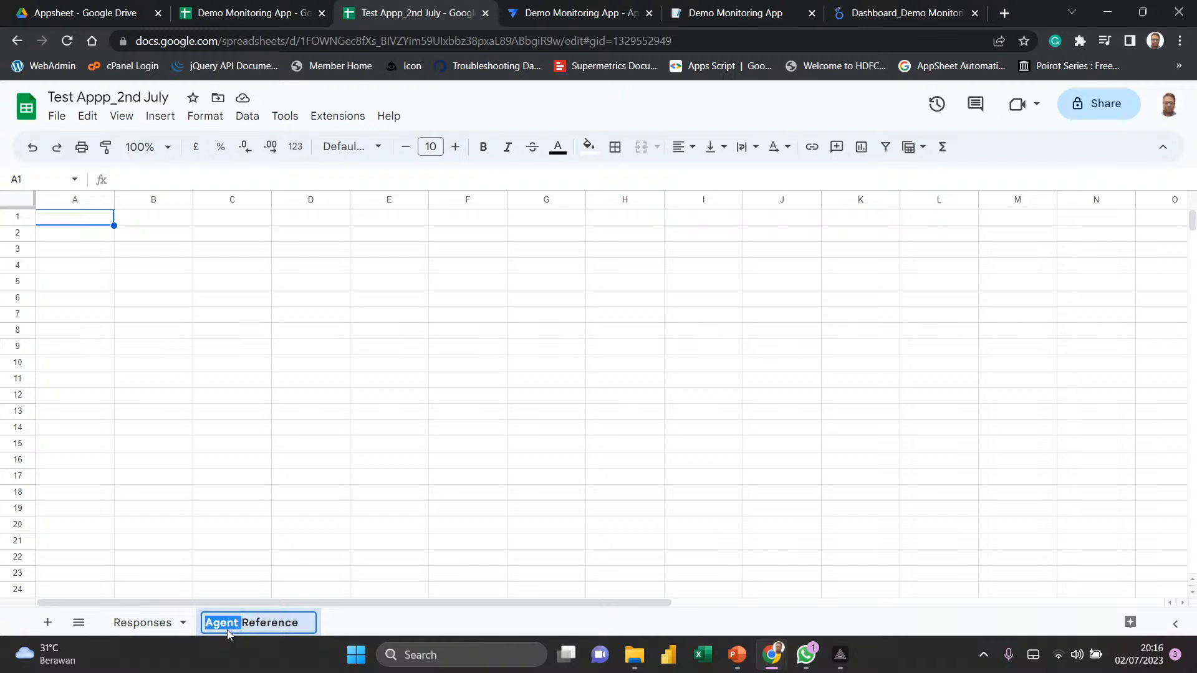
pyautogui.hotkey('ctrl', 'shift', 'Right')
pyautogui.hotkey('ctrl', 'shift', 'Right')
pyautogui.write('User')
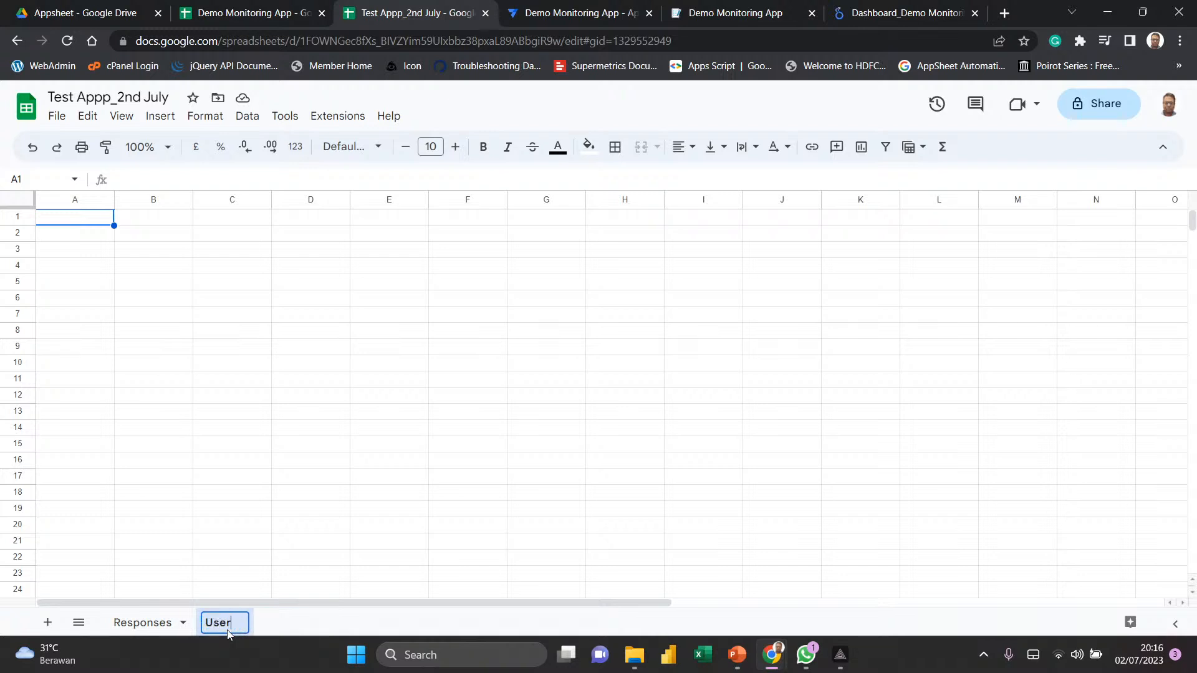
pyautogui.write(' Details')
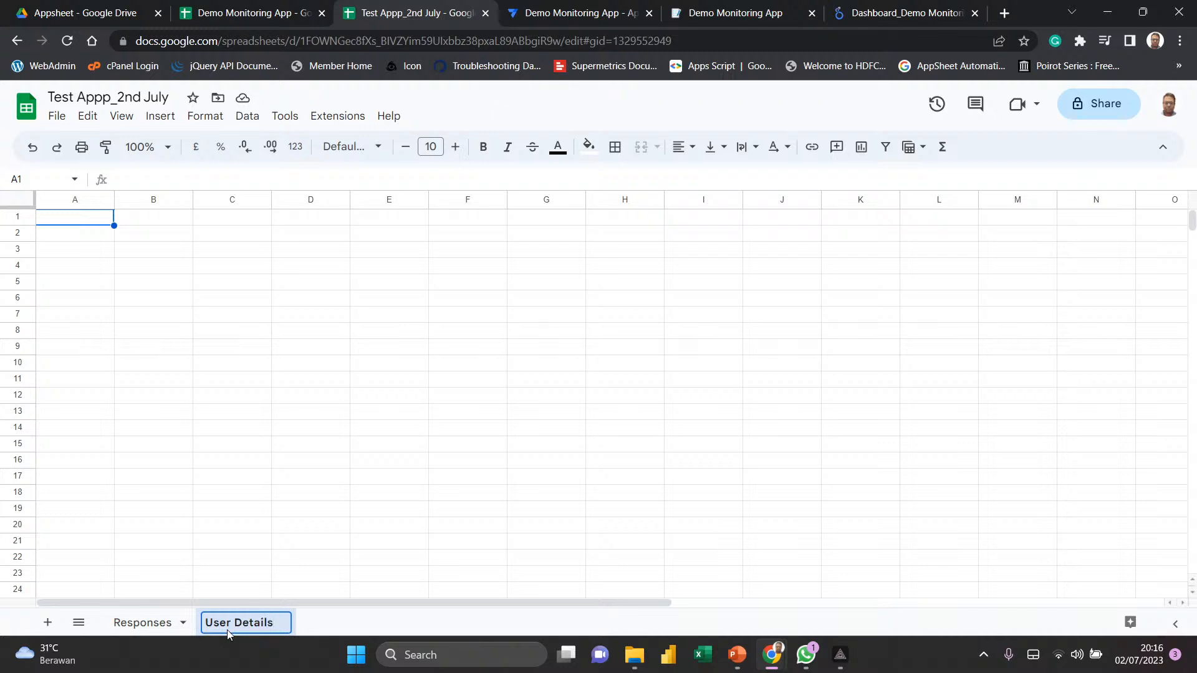
pyautogui.click(332, 544)
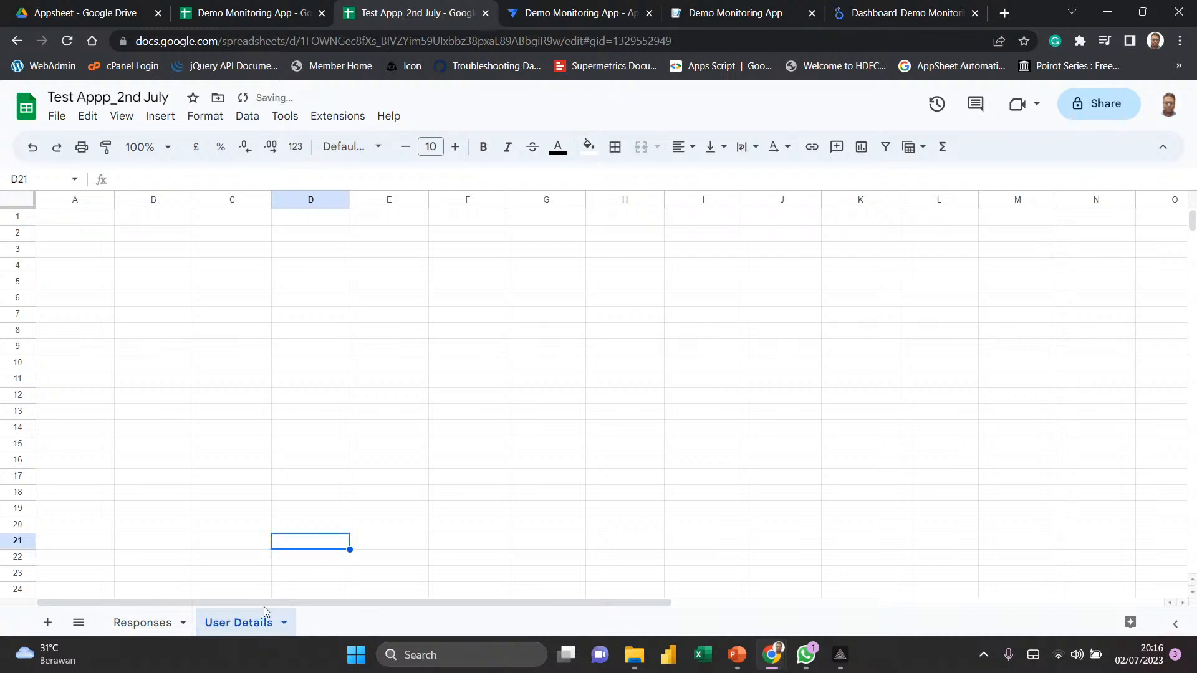
# - Add a third sheet to the workbook and name it Agent details
pyautogui.click(48, 623)
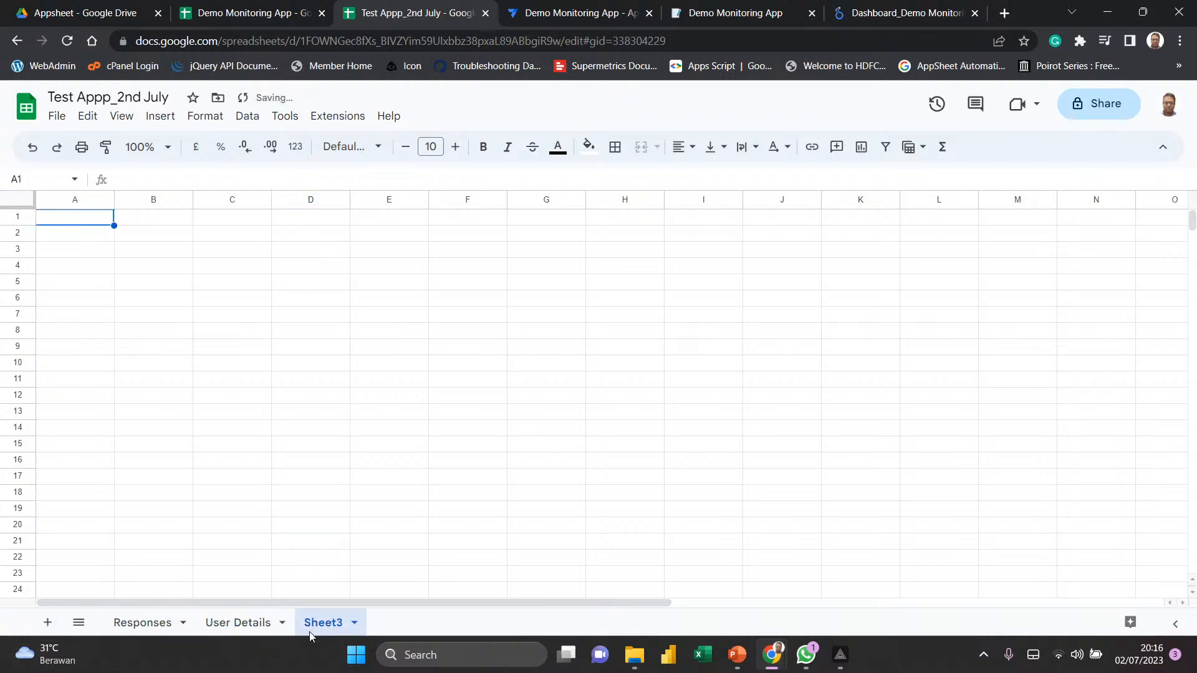
pyautogui.doubleClick(321, 624)
pyautogui.write('Agent ')
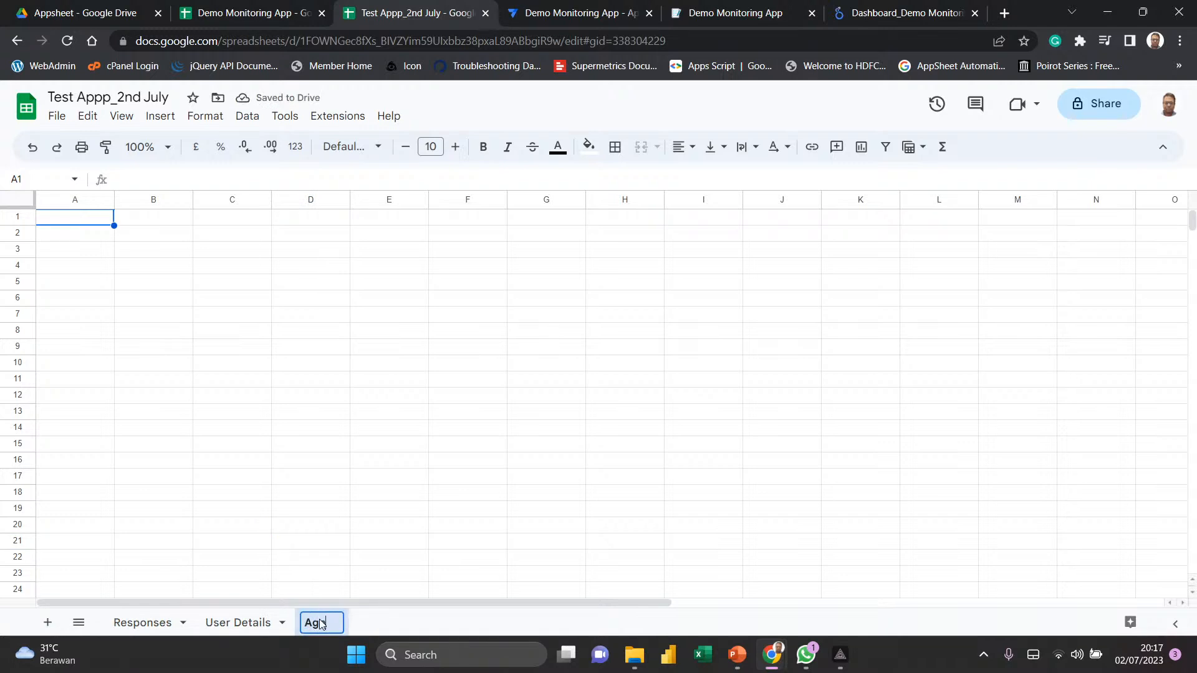
pyautogui.write('details')
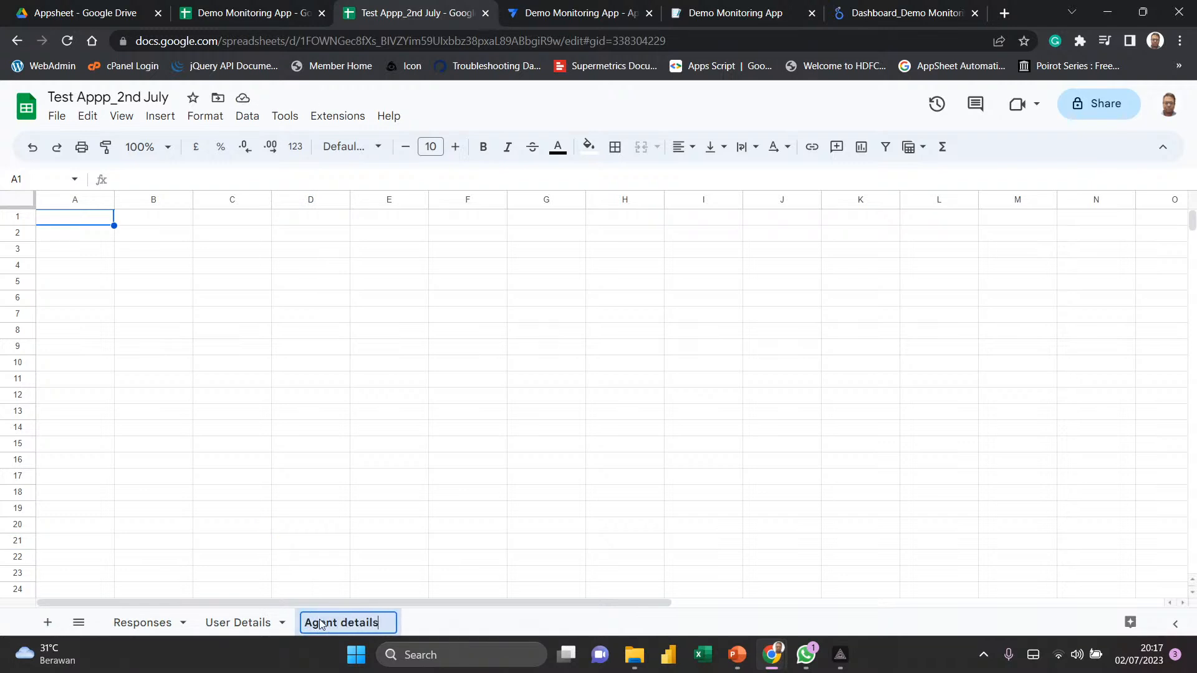
pyautogui.press('Return')
pyautogui.click(291, 488)
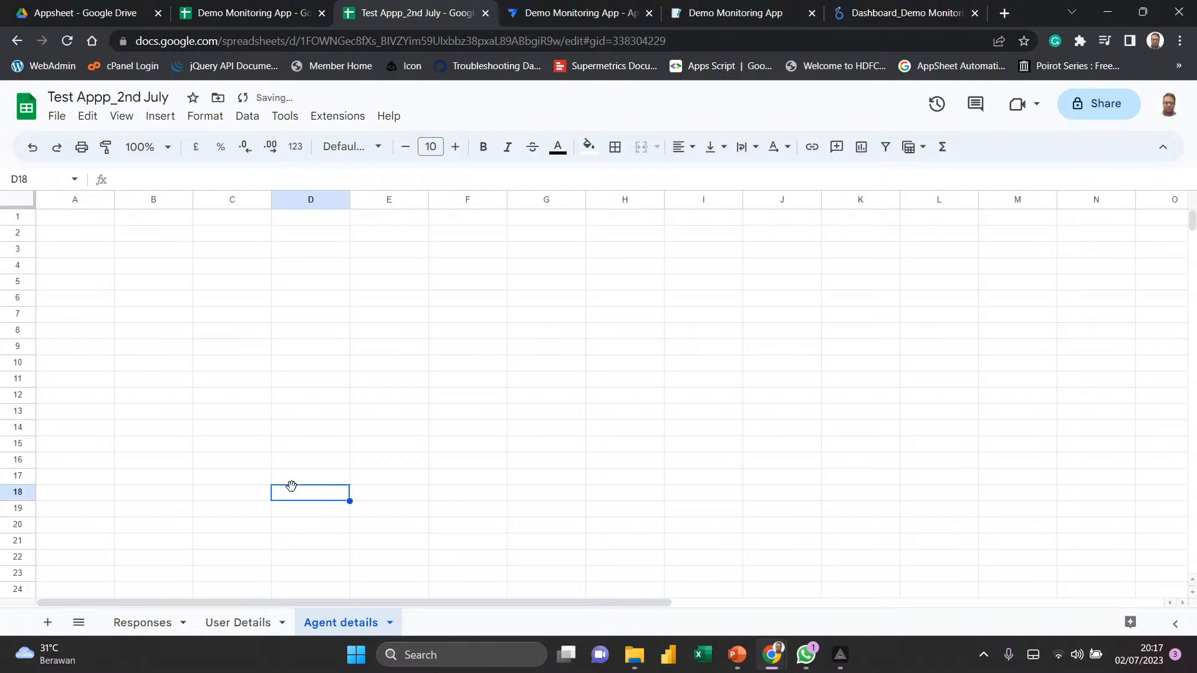
# - Copy the user table A1:C3 from the Demo Monitoring App spreadsheet's UserRef sheet into User Details starting at cell A1
pyautogui.click(232, 617)
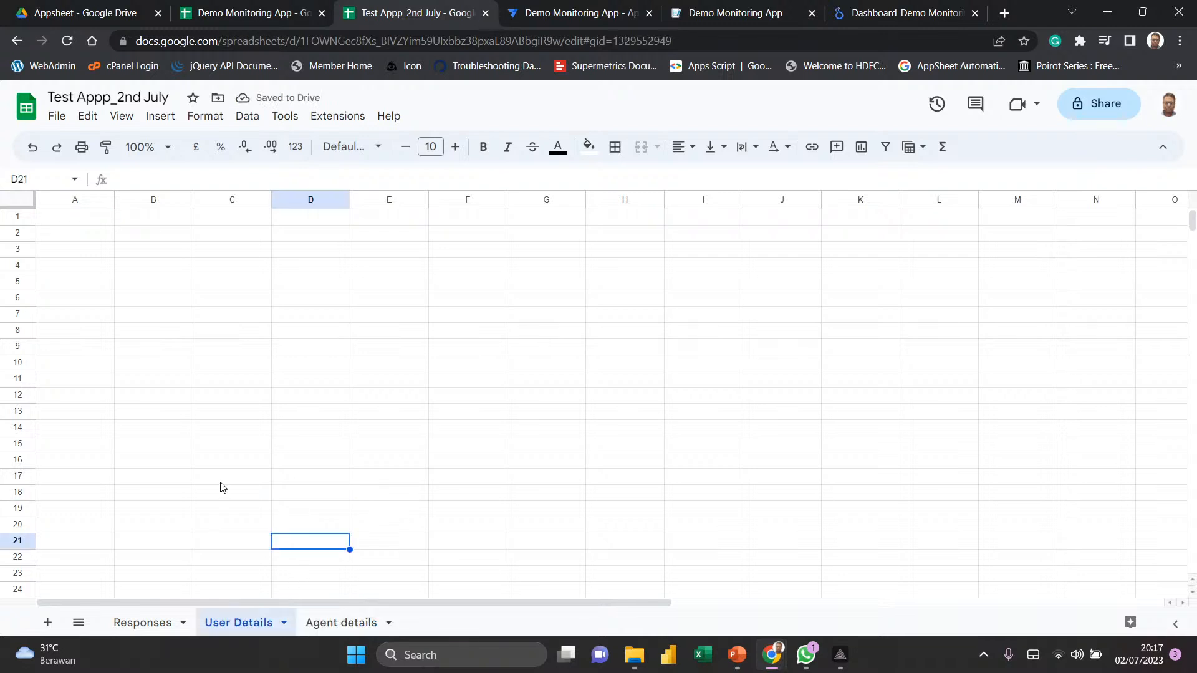
pyautogui.click(80, 220)
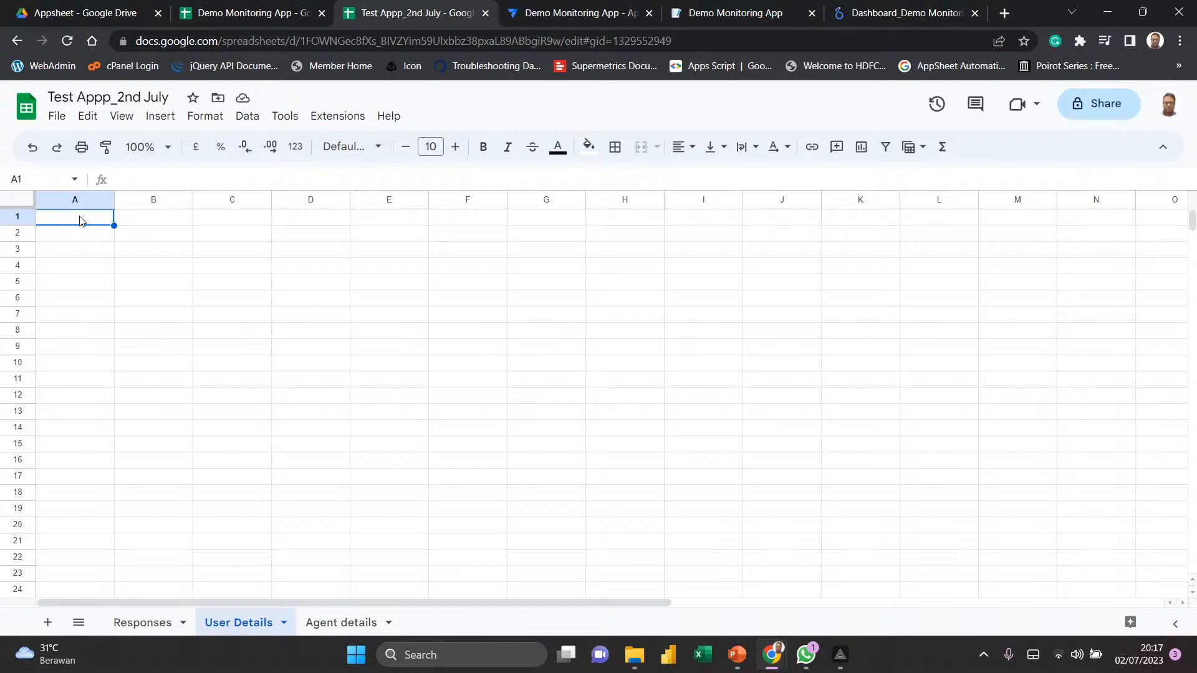
pyautogui.click(225, 19)
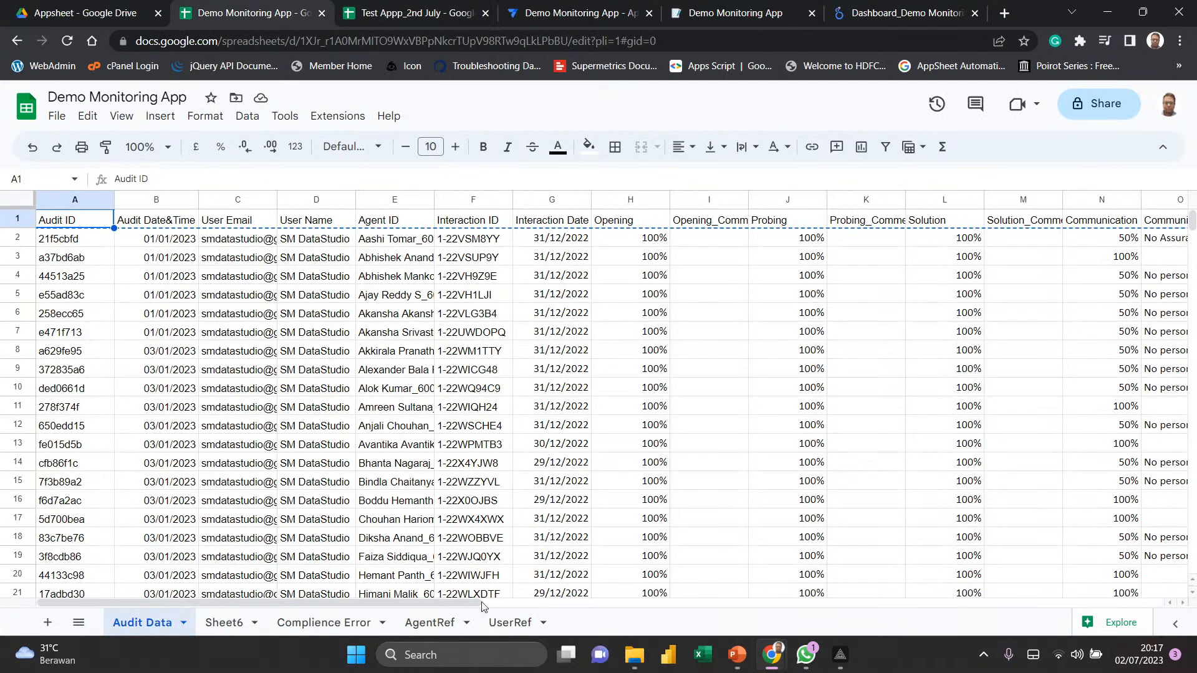
pyautogui.click(503, 623)
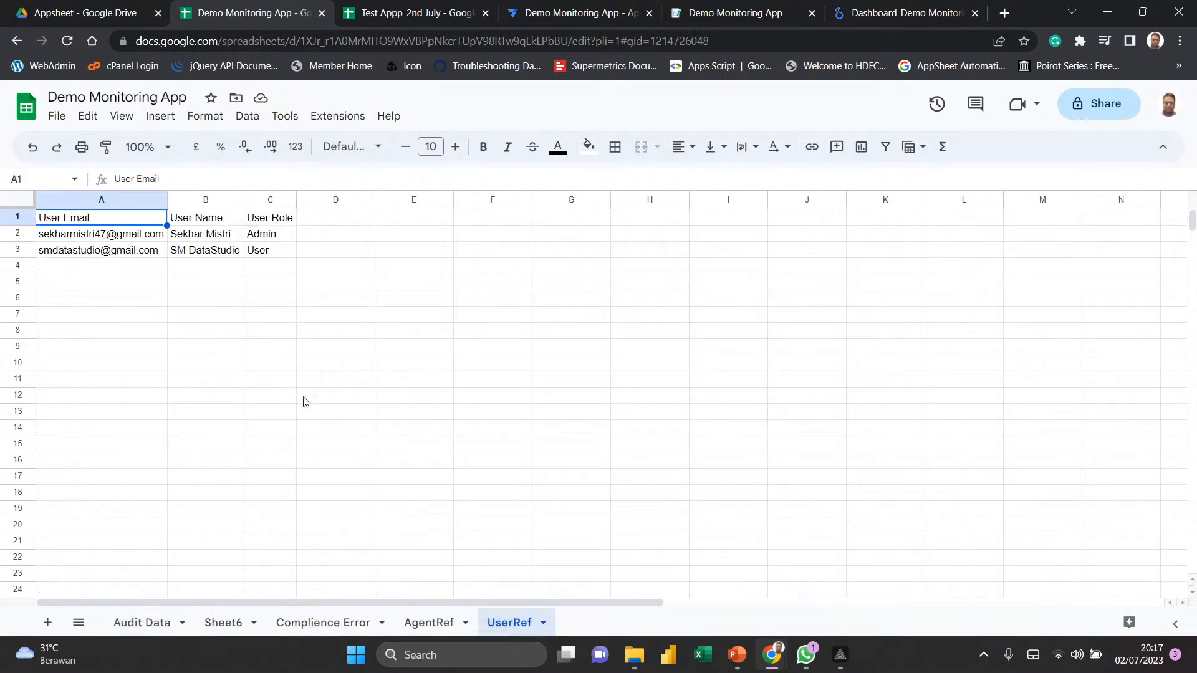
pyautogui.hotkey('ctrl', 'shift', 'Right')
pyautogui.hotkey('shift', 'Down')
pyautogui.hotkey('shift', 'Down')
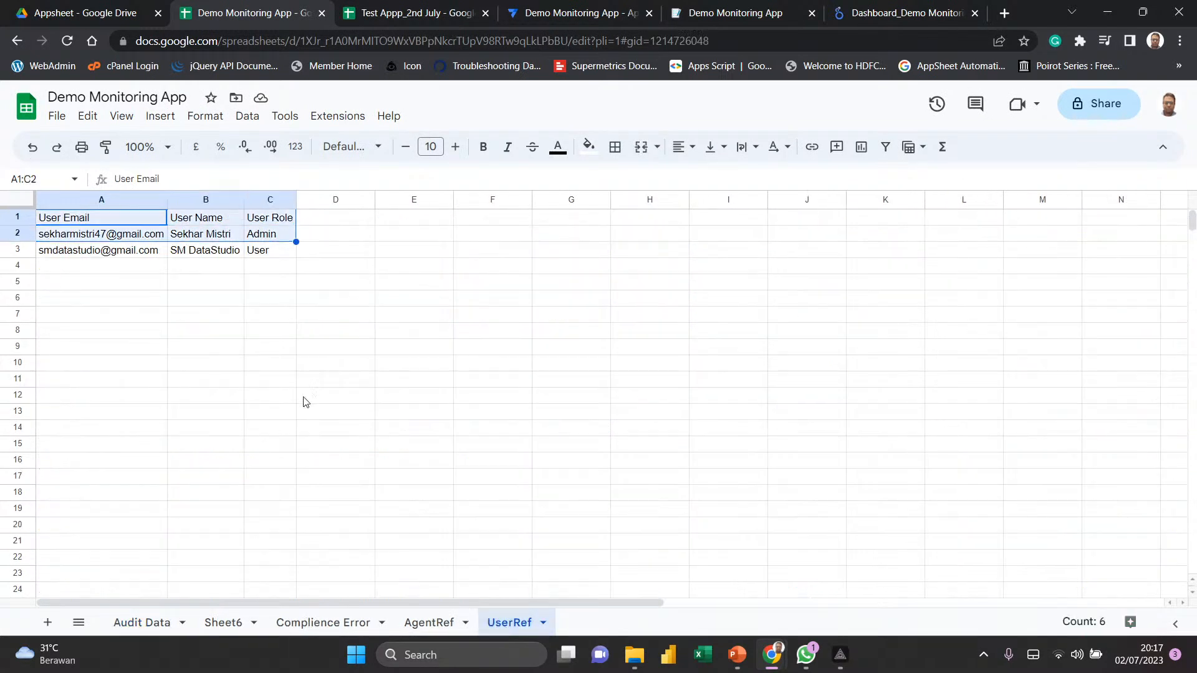
pyautogui.hotkey('ctrl', 'c')
pyautogui.click(426, 12)
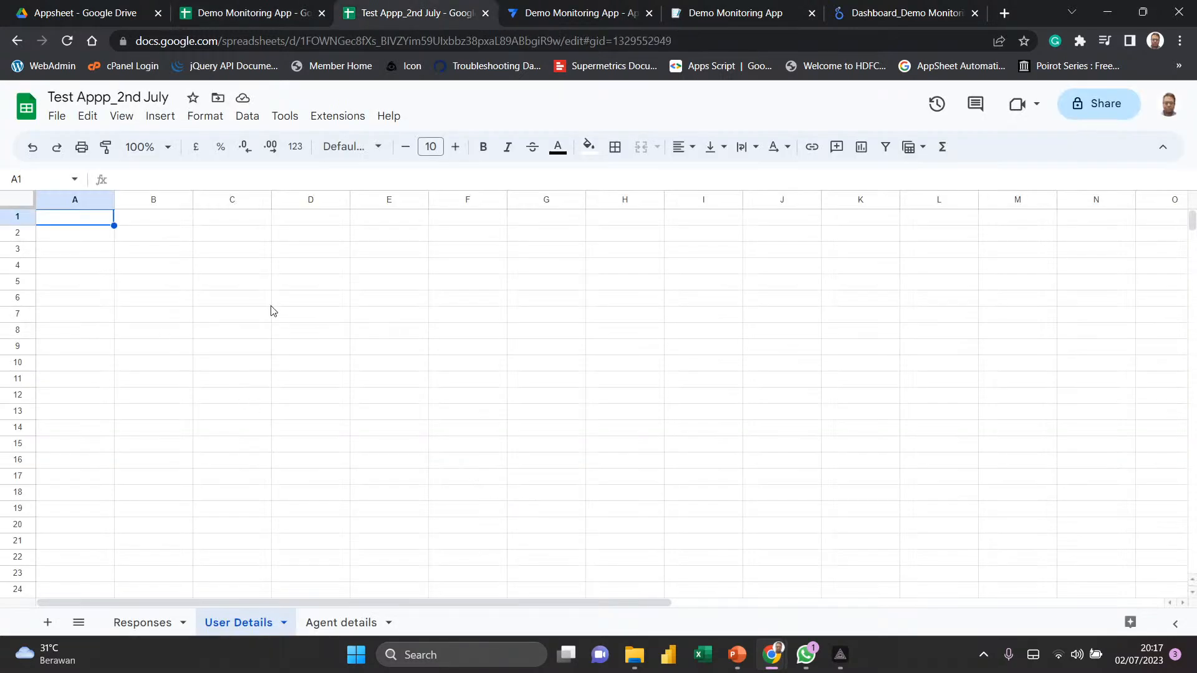
pyautogui.hotkey('ctrl', 'v')
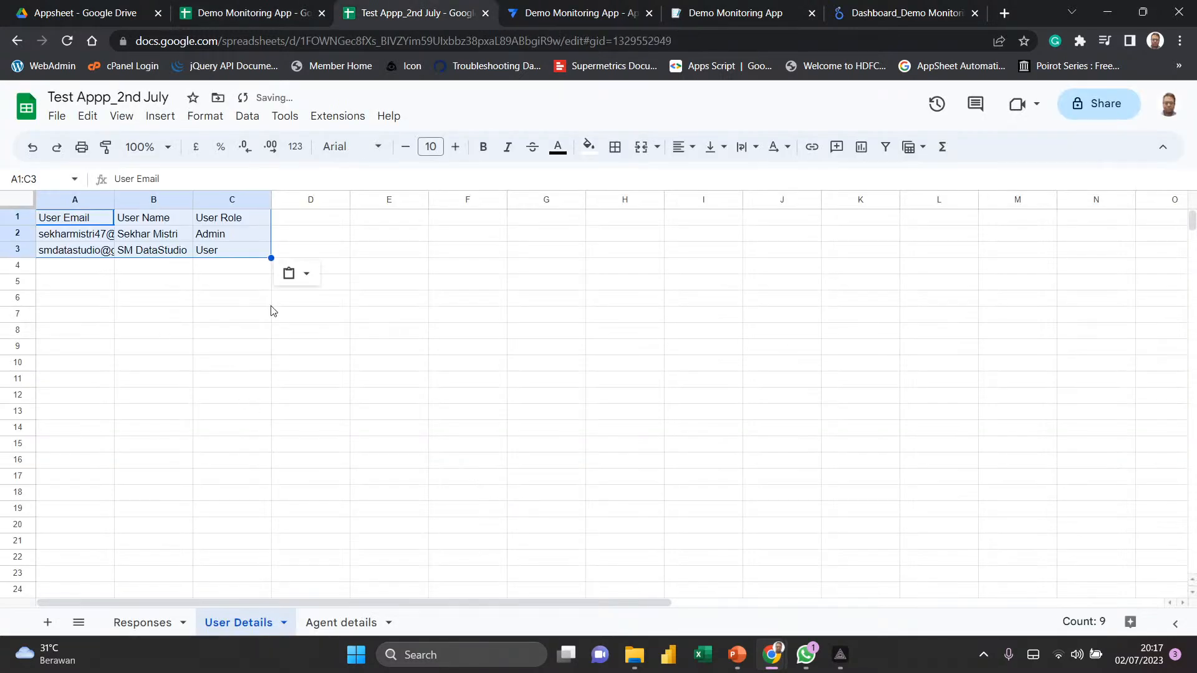
# - Fit all column widths in User Details to their contents and select the User Role header
pyautogui.click(163, 240)
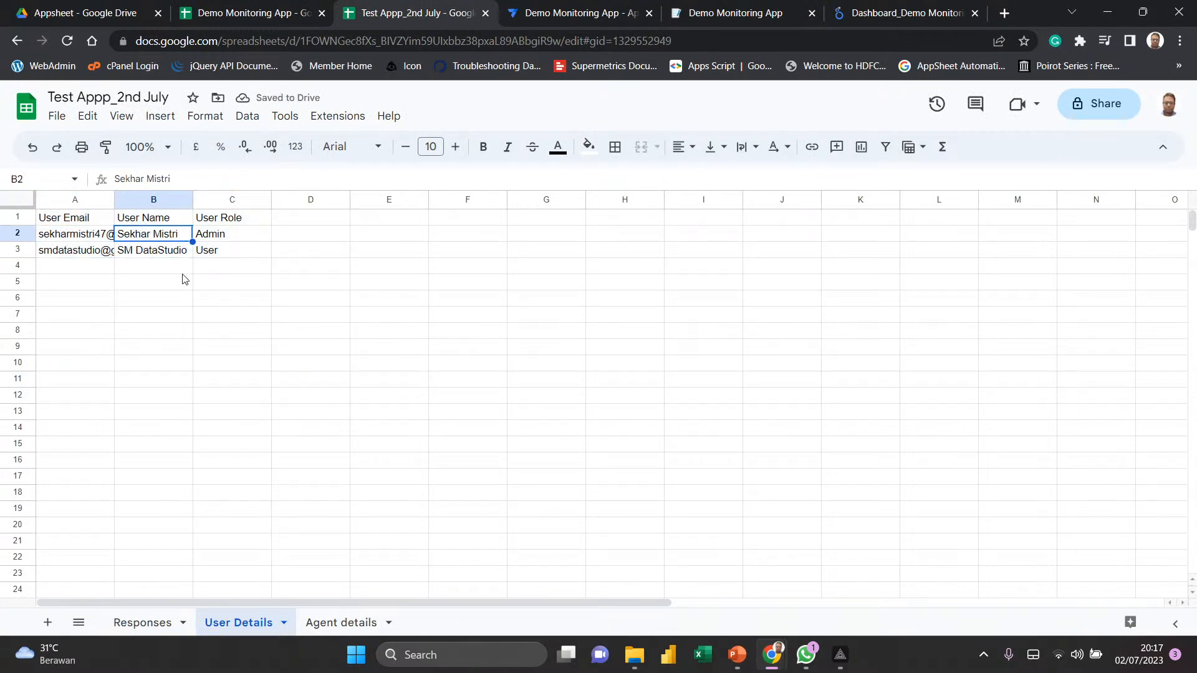
pyautogui.click(16, 199)
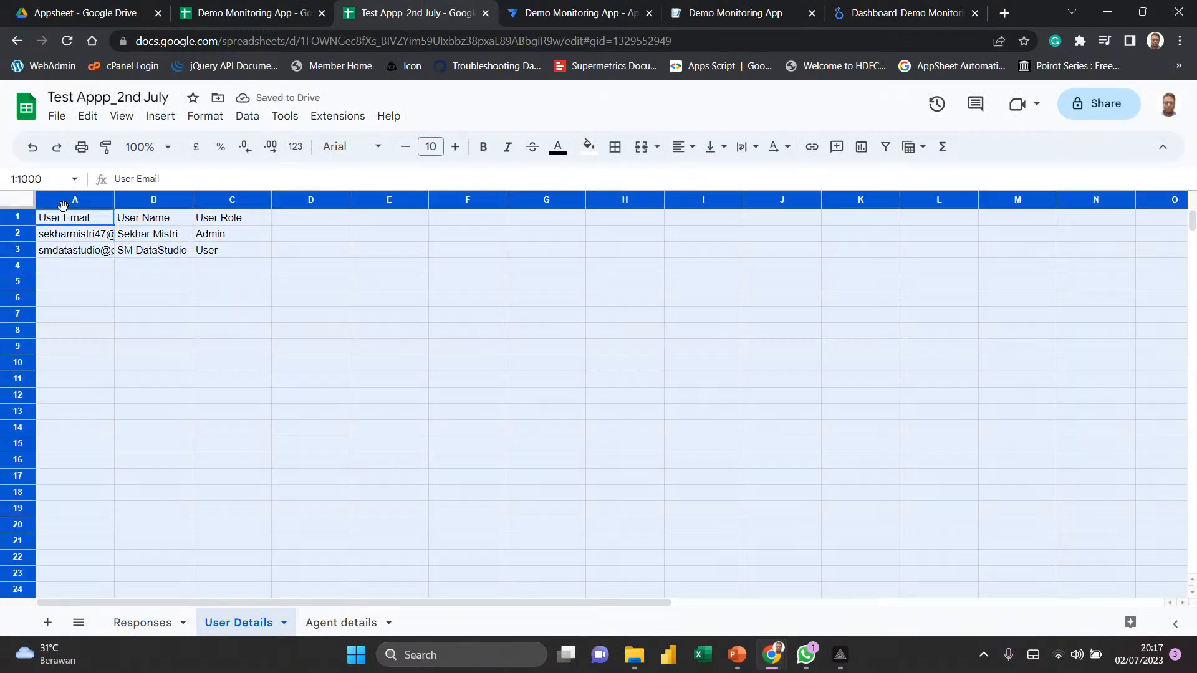
pyautogui.doubleClick(114, 199)
pyautogui.click(266, 223)
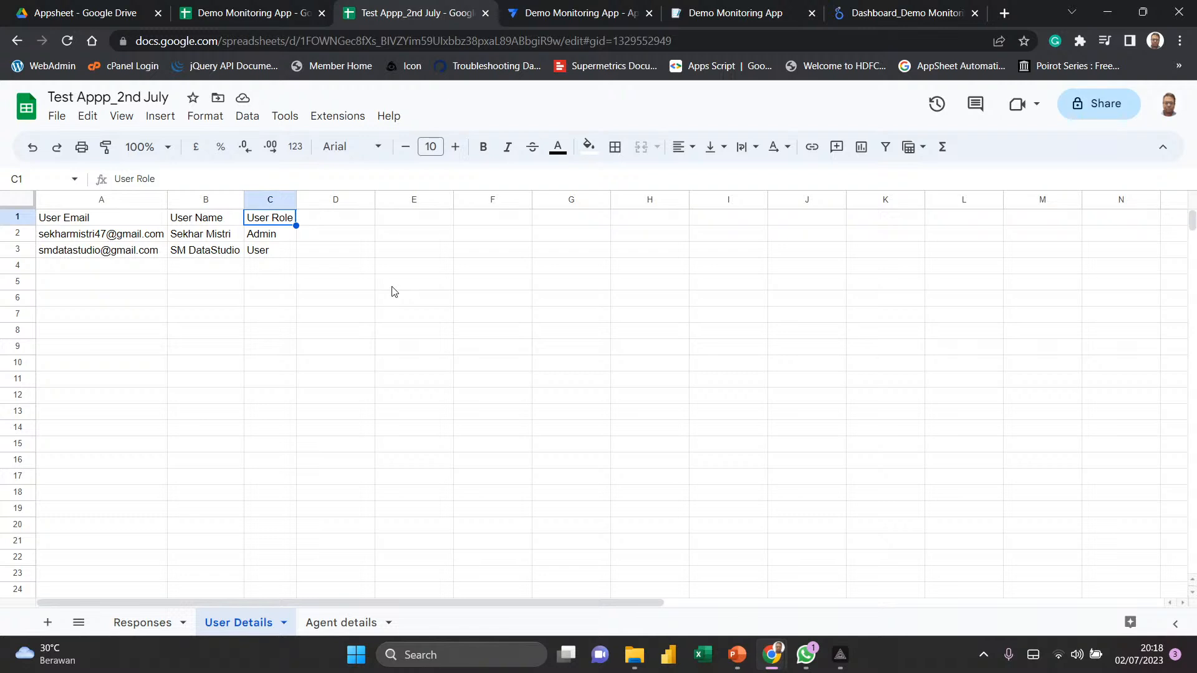
# - Copy the agent table A1:F89 from the AgentRef sheet of the Demo Monitoring App spreadsheet
pyautogui.click(354, 622)
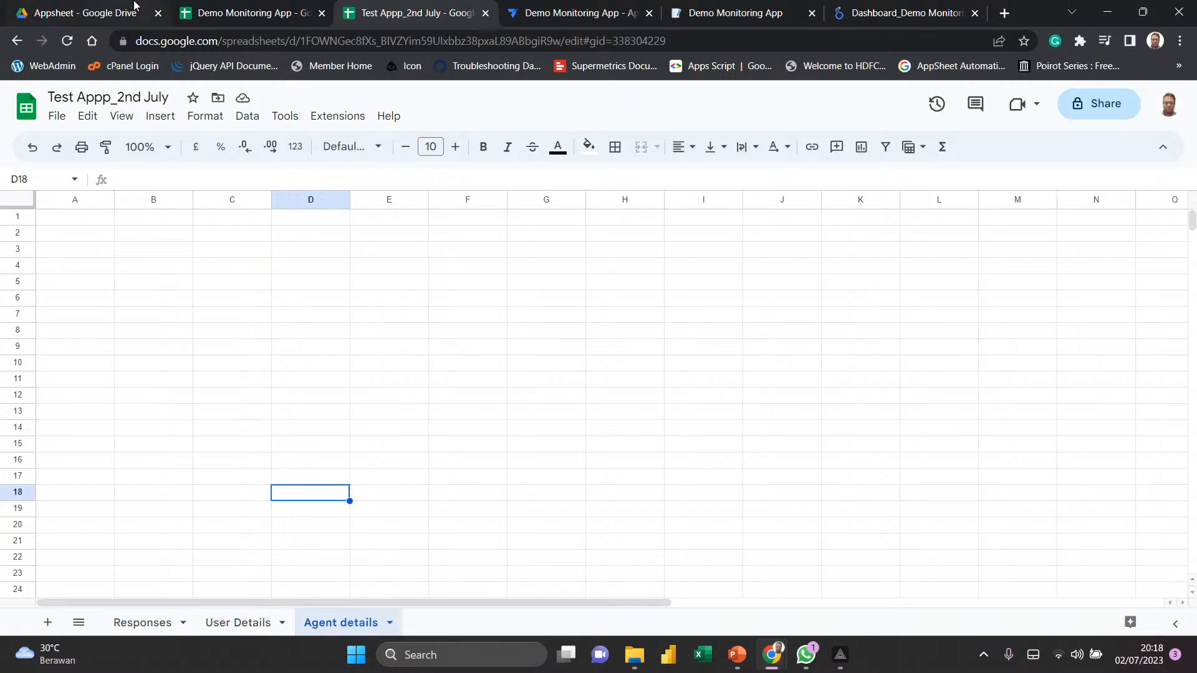
pyautogui.click(237, 13)
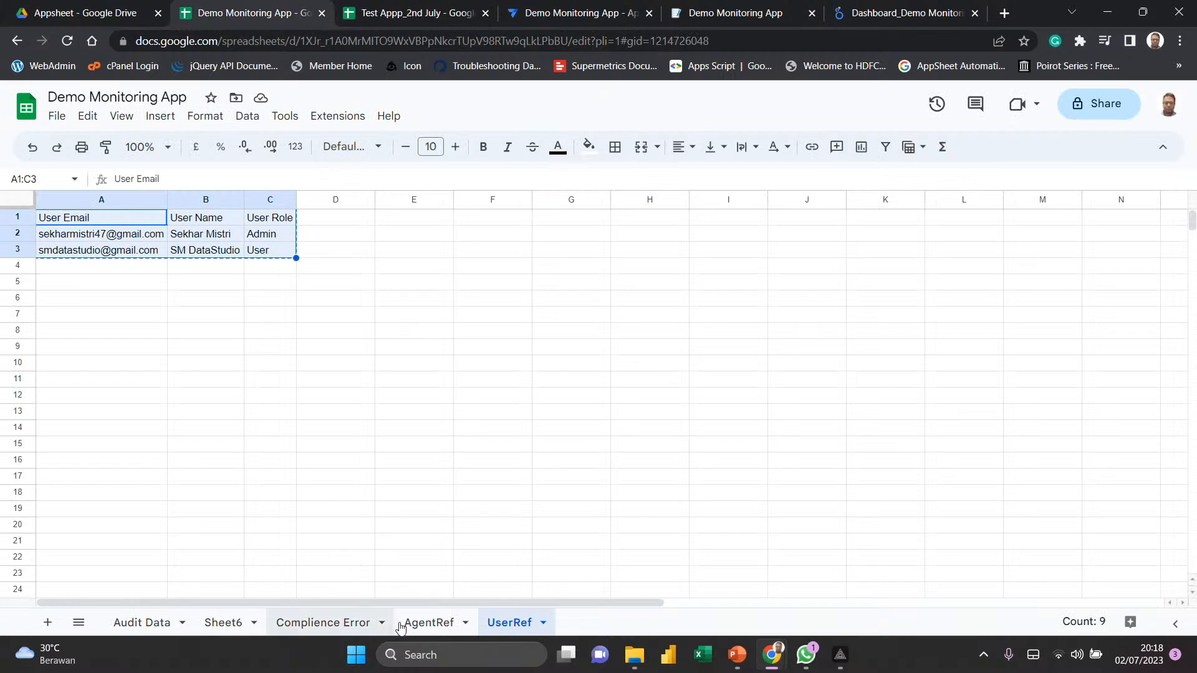
pyautogui.click(428, 622)
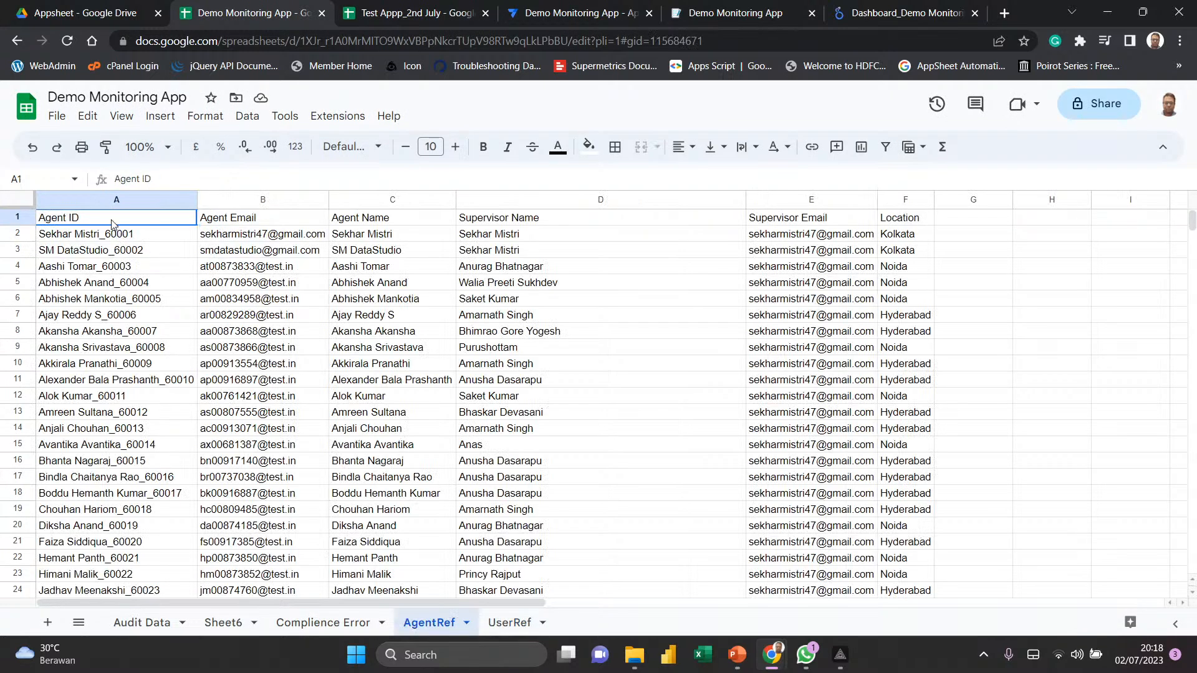
pyautogui.hotkey('shift', 'Right')
pyautogui.hotkey('shift', 'Right')
pyautogui.hotkey('shift', 'Right')
pyautogui.hotkey('shift', 'Right')
pyautogui.hotkey('shift', 'Right')
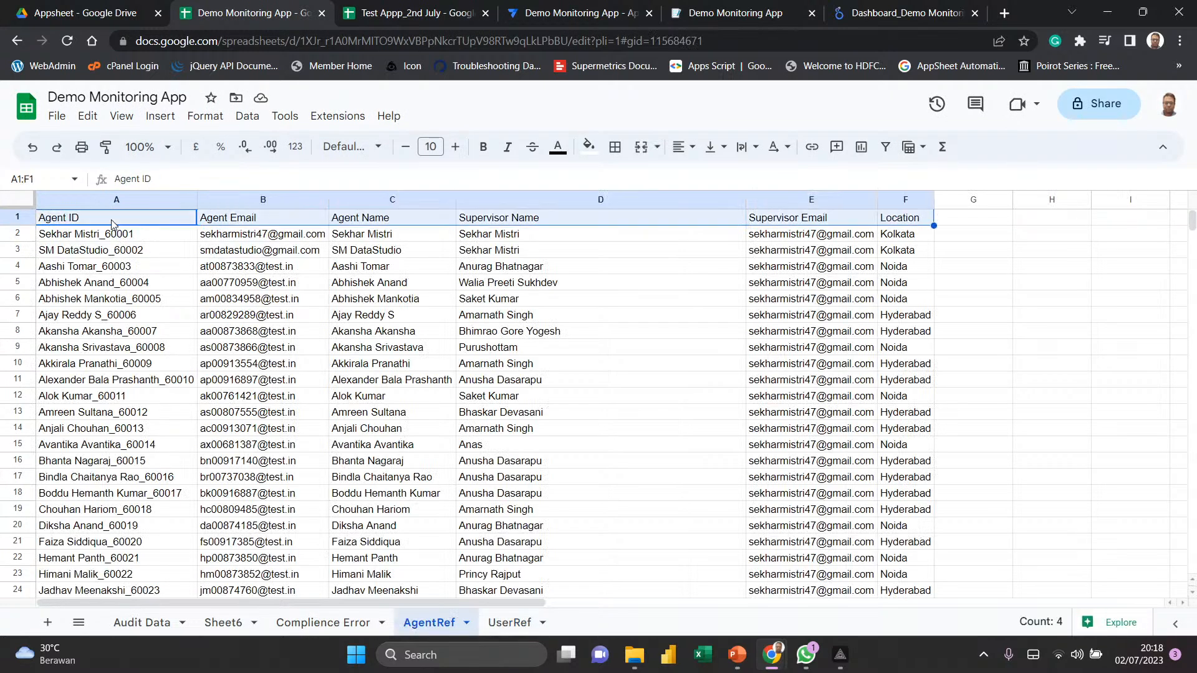
pyautogui.hotkey('ctrl', 'shift', 'Down')
pyautogui.hotkey('ctrl', 'c')
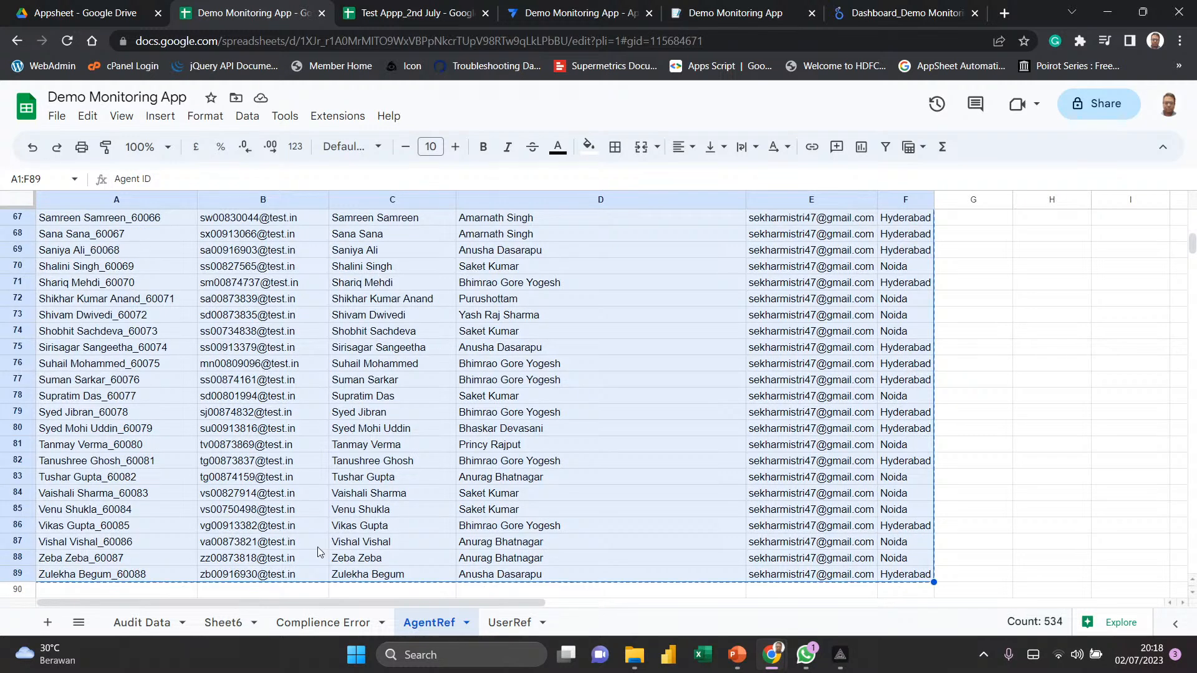
# - Paste the agent table into the Agent details sheet of Test Appp_2nd July at cell A1 and fit all column widths to their contents
pyautogui.click(342, 9)
pyautogui.click(80, 220)
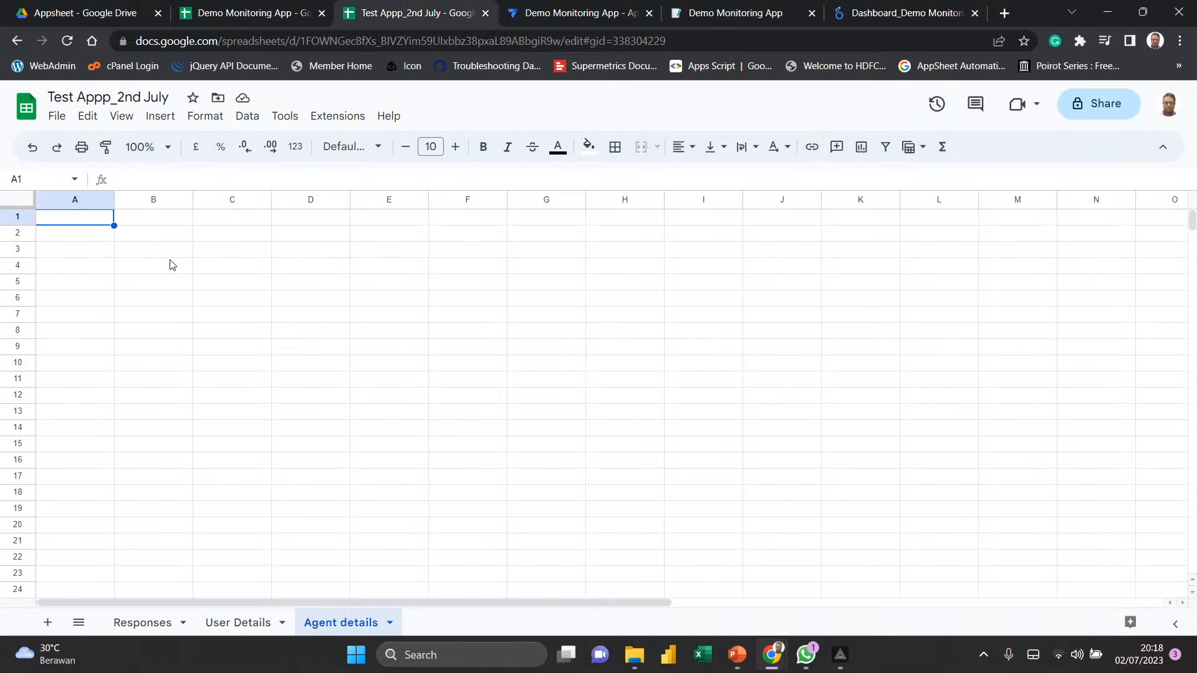
pyautogui.hotkey('ctrl', 'v')
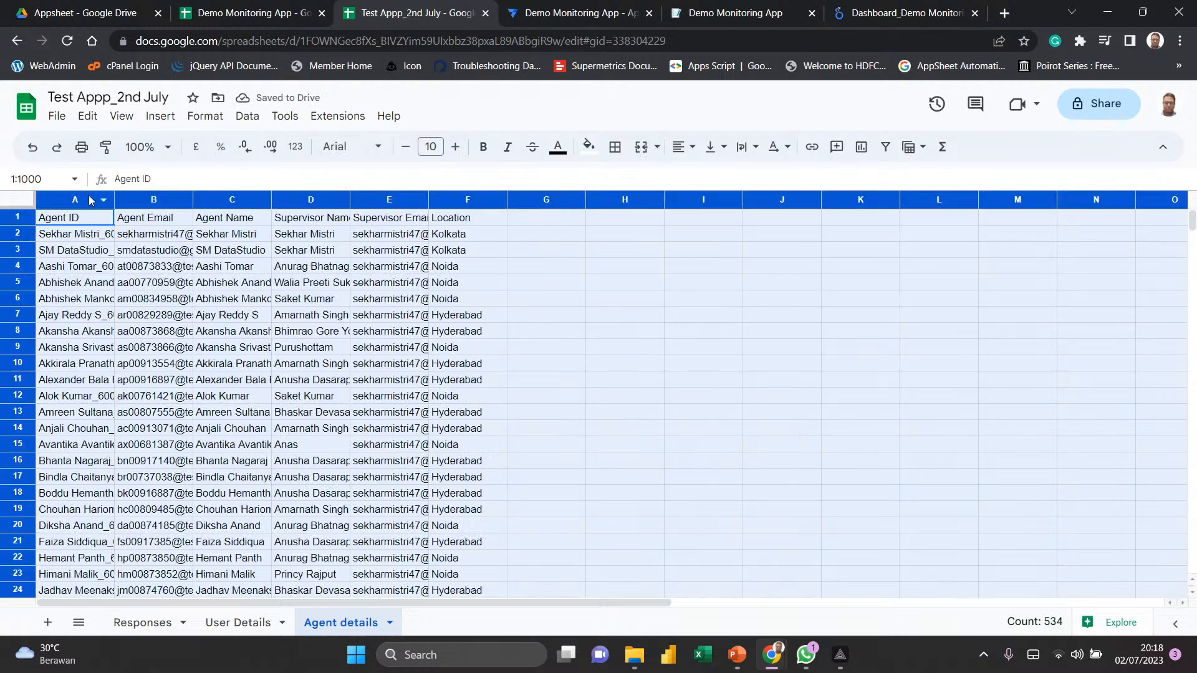
pyautogui.click(17, 200)
pyautogui.doubleClick(117, 197)
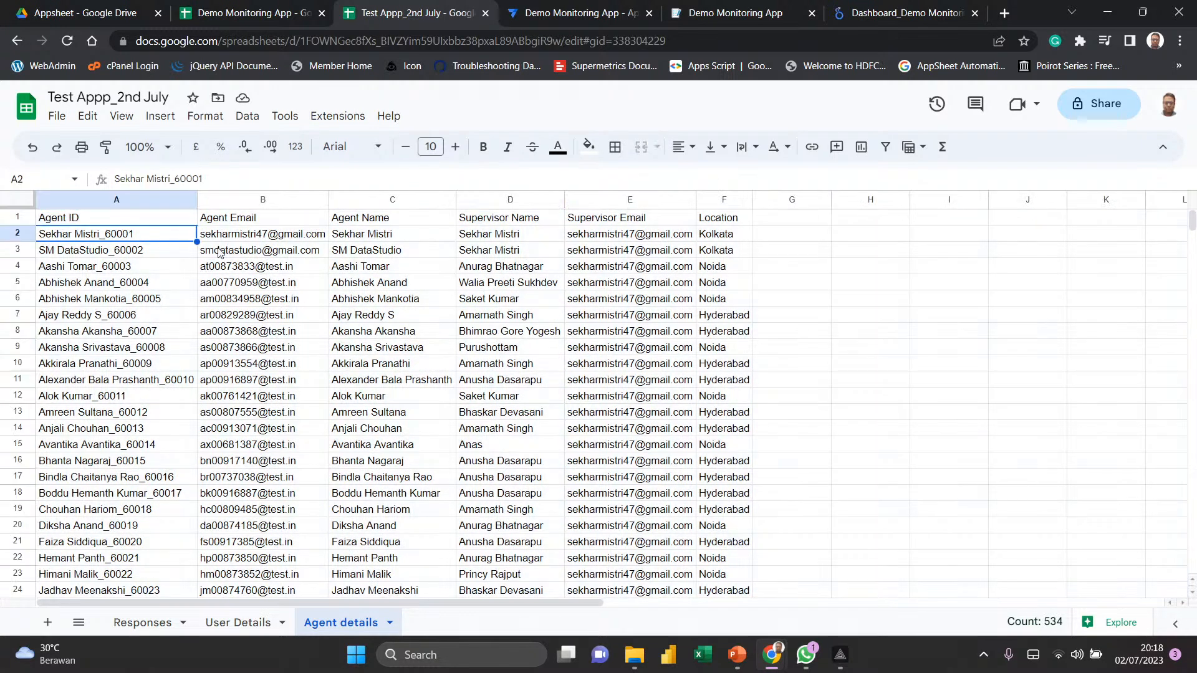
# - Review the Agent details and User Details sheets and the Responses header row from Audit ID through Action Plan 3
pyautogui.click(164, 238)
pyautogui.moveTo(232, 260)
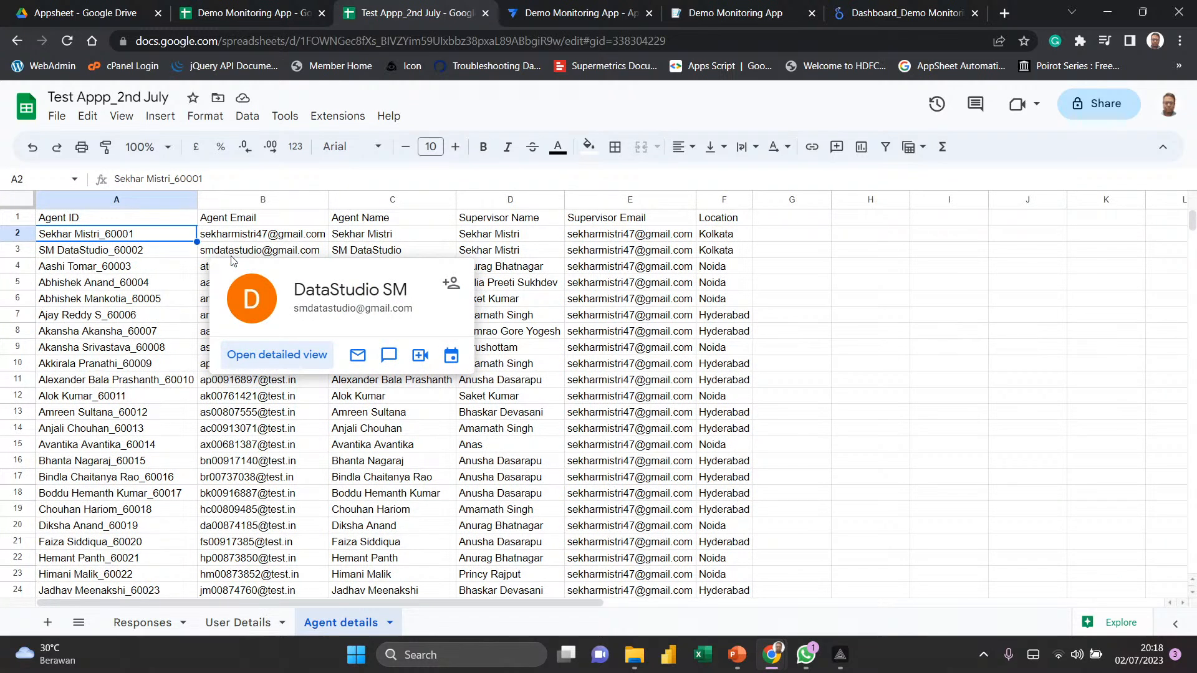
pyautogui.click(670, 249)
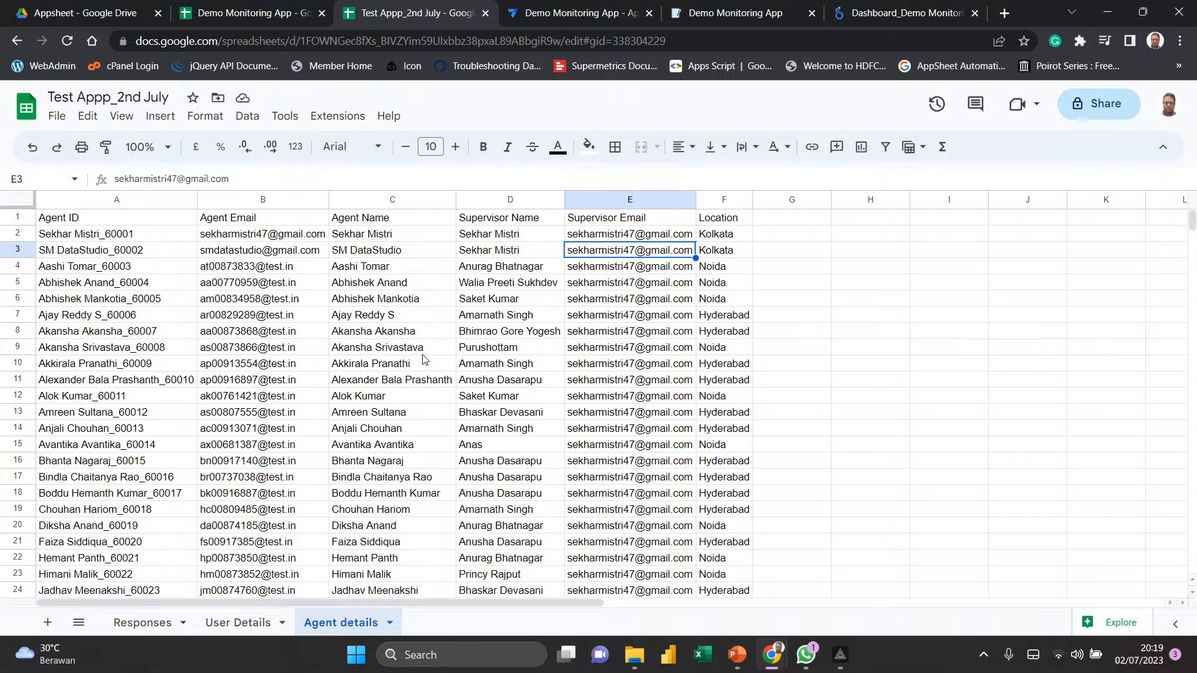
pyautogui.click(255, 622)
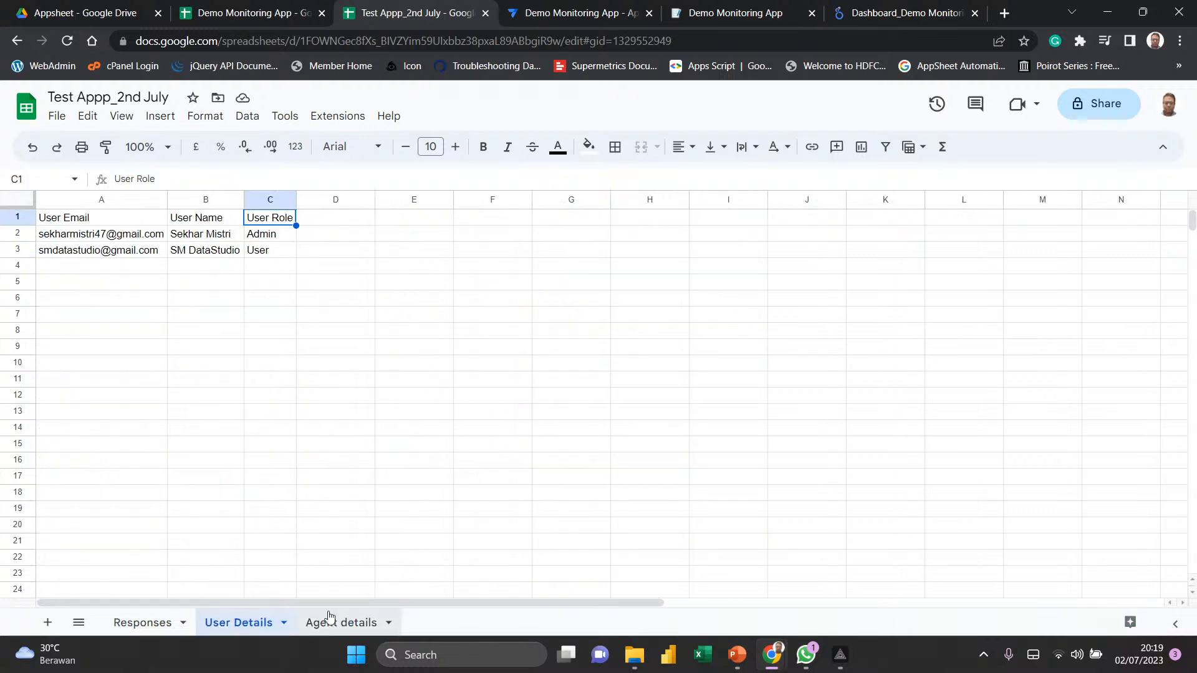
pyautogui.click(142, 623)
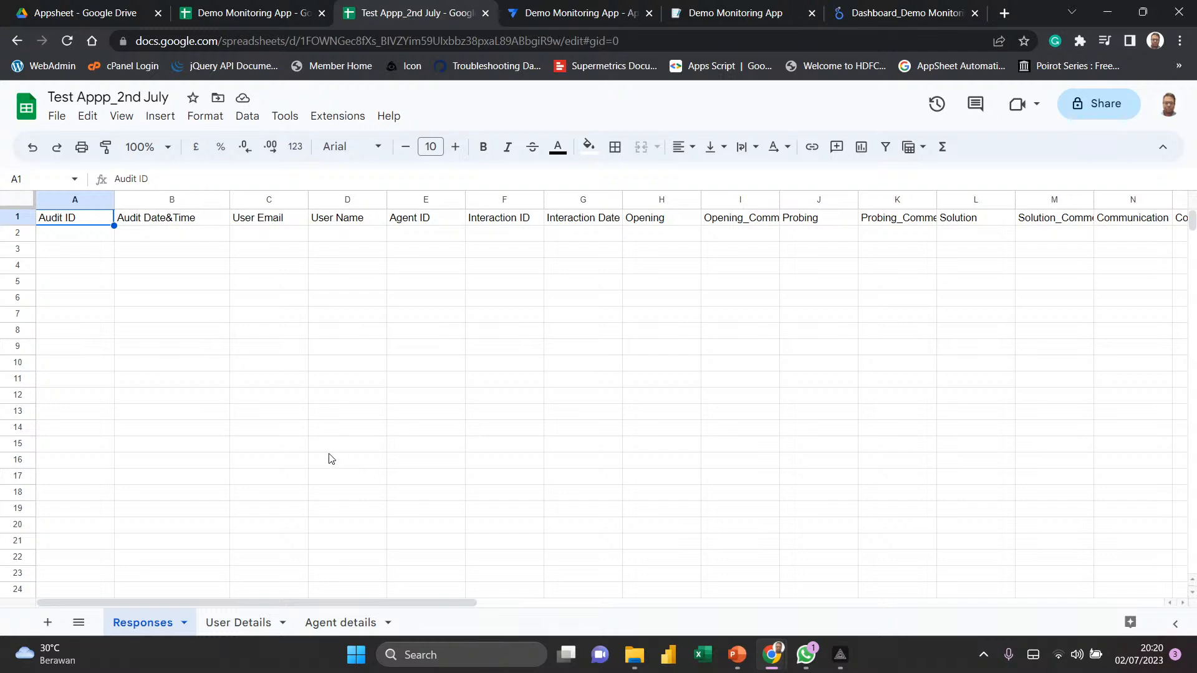
pyautogui.hotkey('ctrl', 'Right')
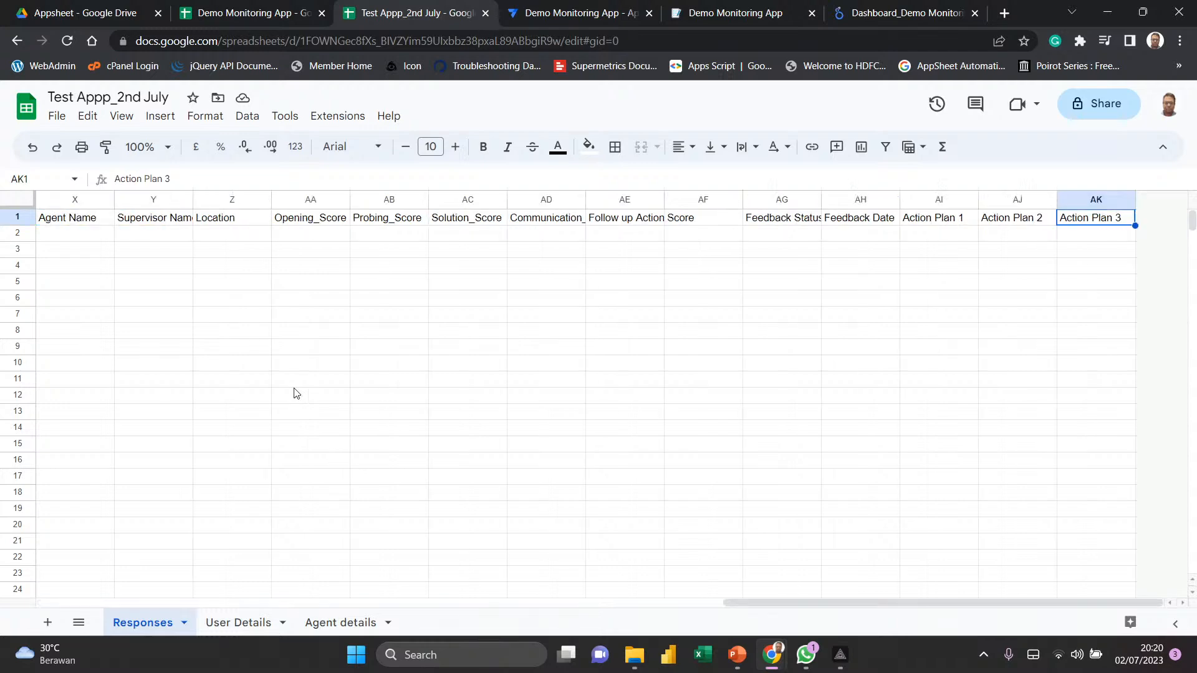
pyautogui.press('Left')
pyautogui.press('Left')
pyautogui.press('Left')
pyautogui.press('Left')
pyautogui.press('Left')
pyautogui.press('Left')
pyautogui.press('Left')
pyautogui.press('Left')
pyautogui.press('Left')
pyautogui.press('Left')
pyautogui.press('Left')
pyautogui.press('Left')
pyautogui.press('Left')
pyautogui.press('Left')
pyautogui.press('Left')
pyautogui.press('Left')
pyautogui.press('Left')
pyautogui.press('Left')
pyautogui.press('Left')
pyautogui.press('Left')
pyautogui.hotkey('ctrl', 'Left')
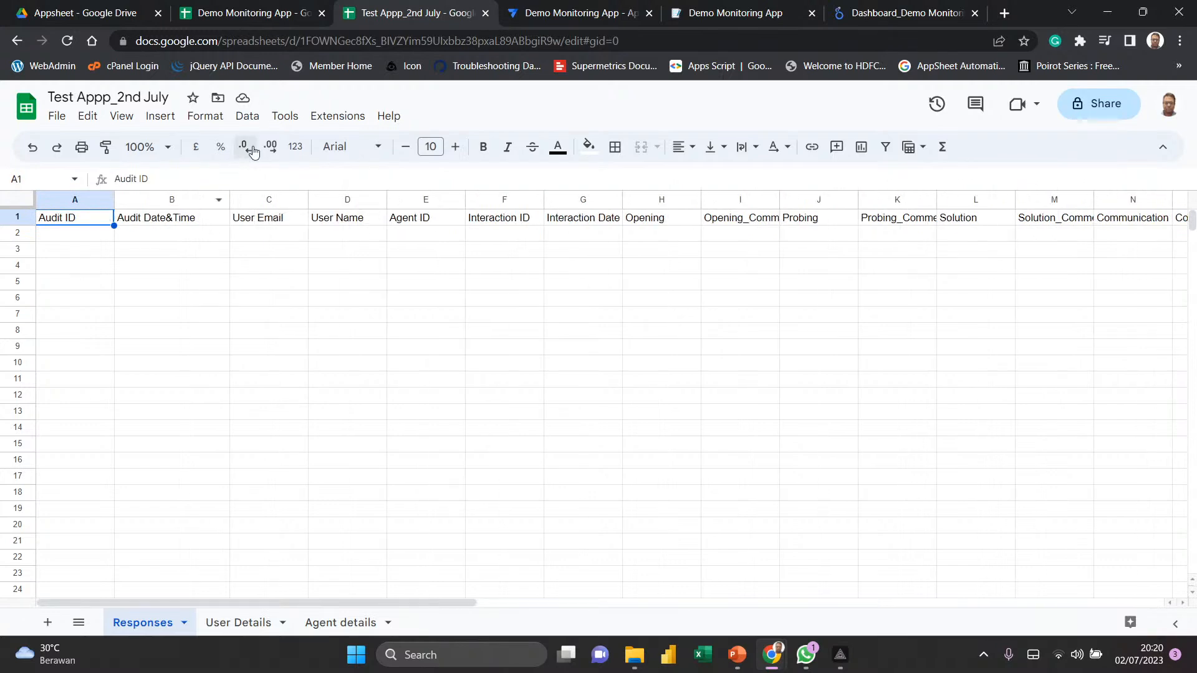
pyautogui.click(283, 117)
pyautogui.moveTo(327, 120)
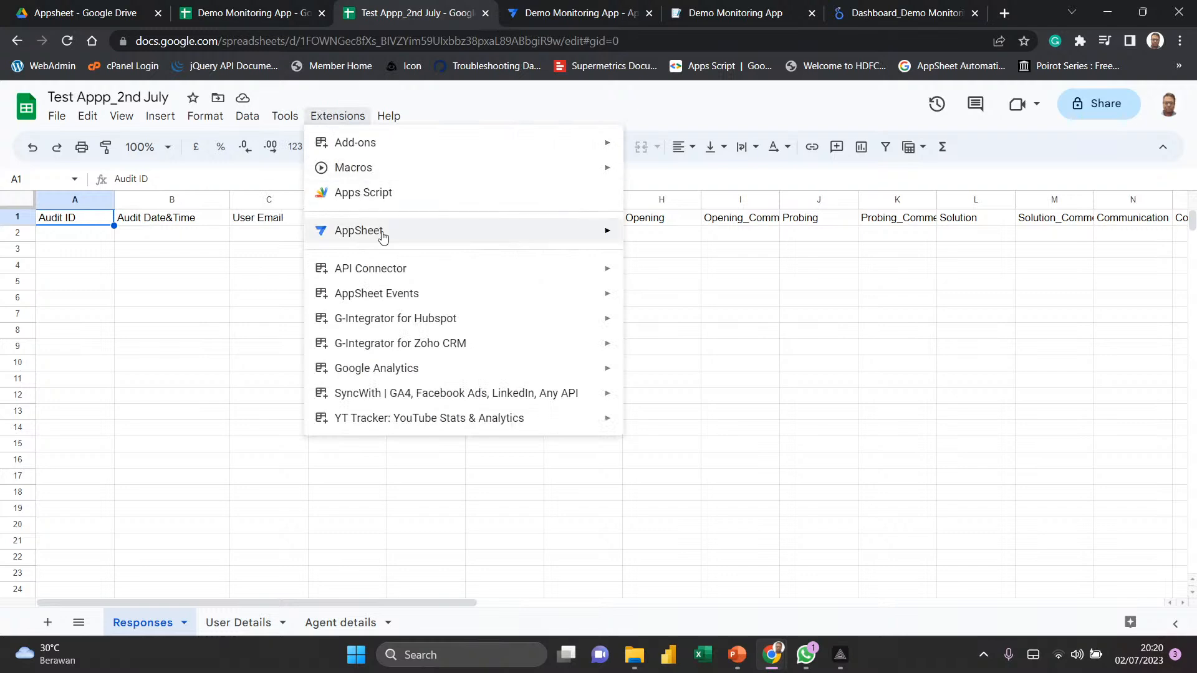
pyautogui.moveTo(382, 234)
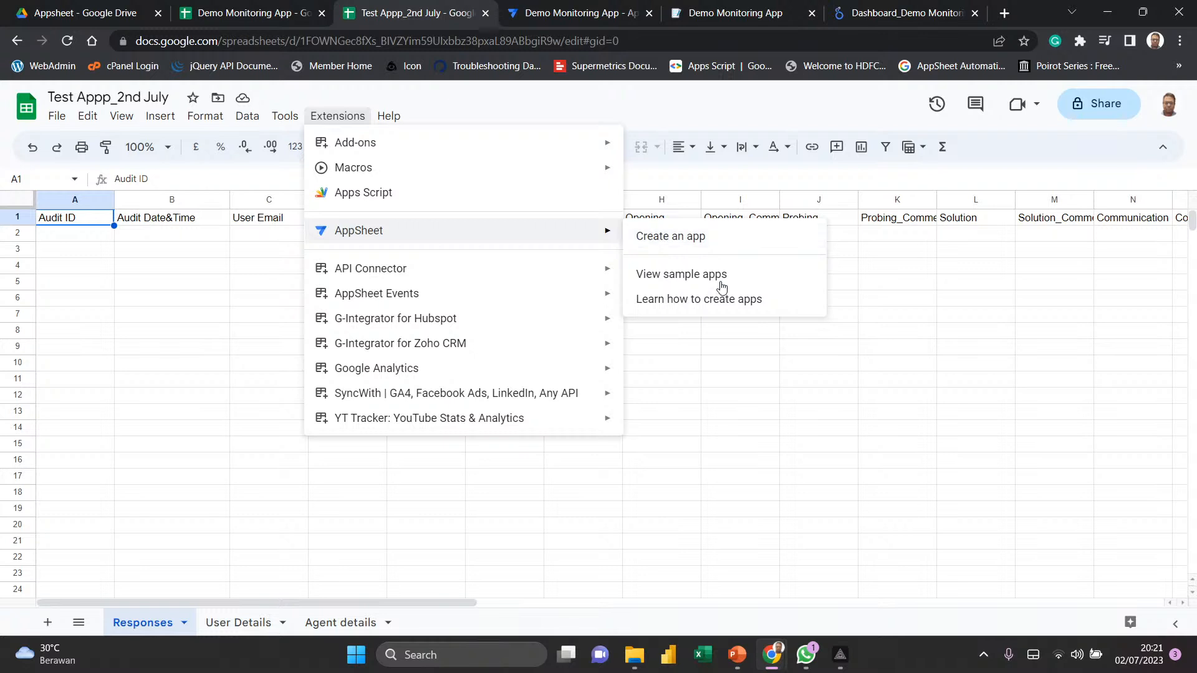
pyautogui.click(764, 386)
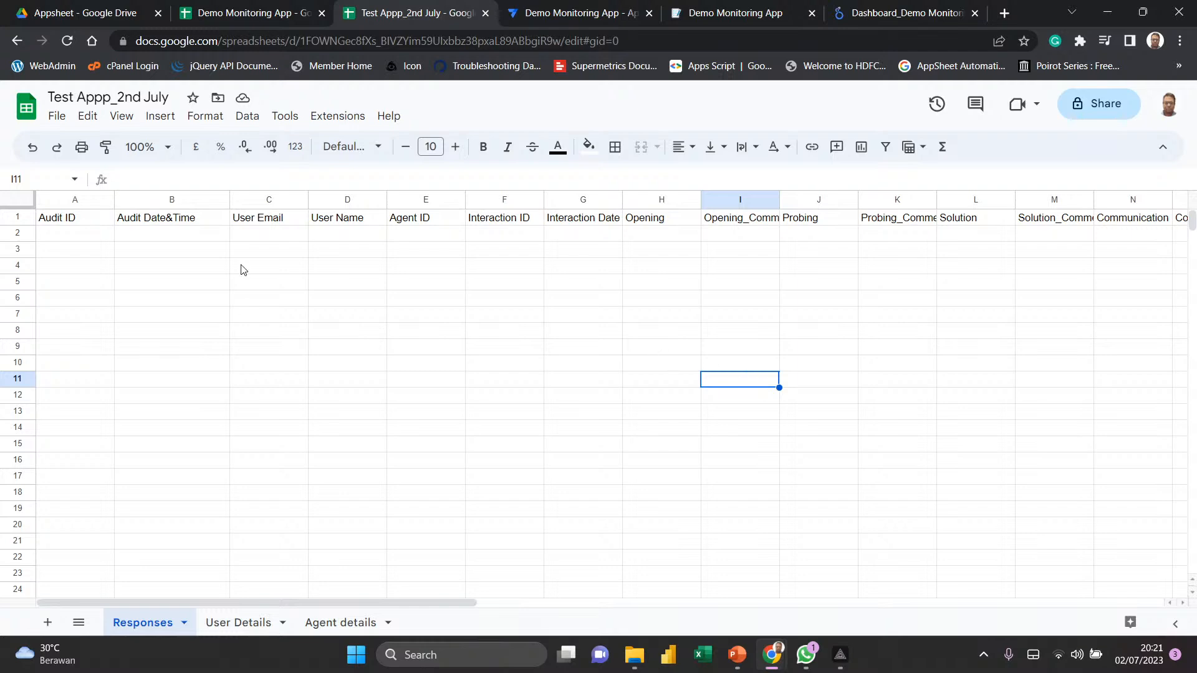
# - Go through the Responses headers from Audit ID to Opening_Comments and return to Audit ID
pyautogui.click(92, 223)
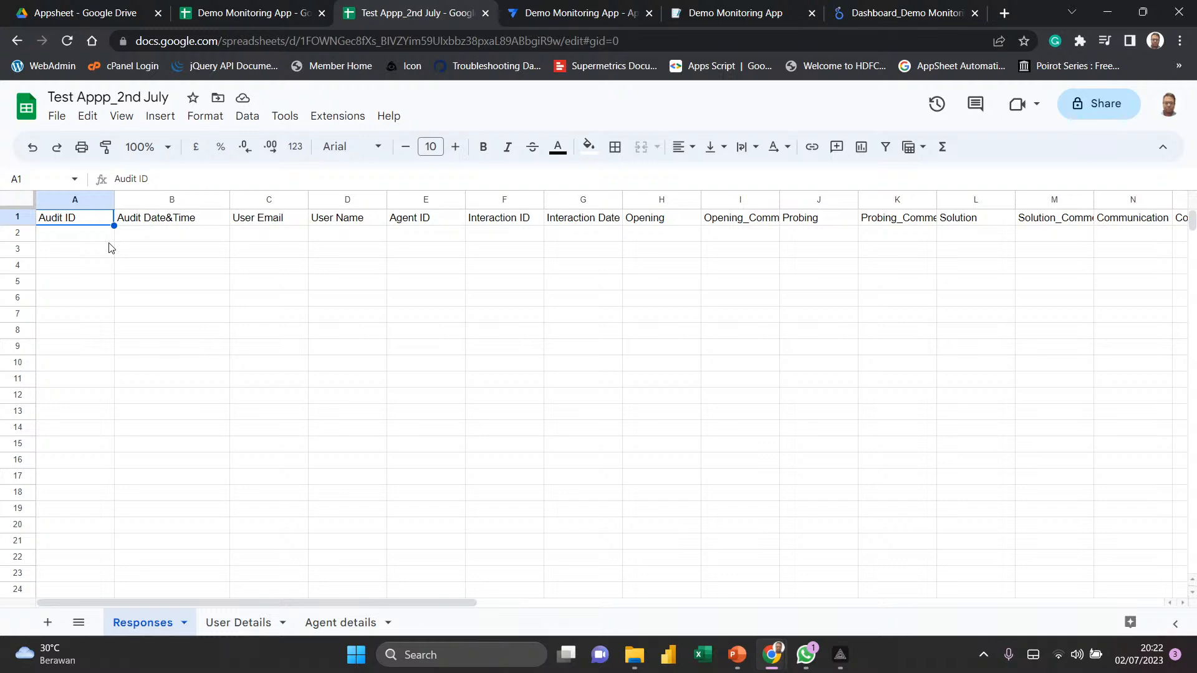
pyautogui.click(184, 224)
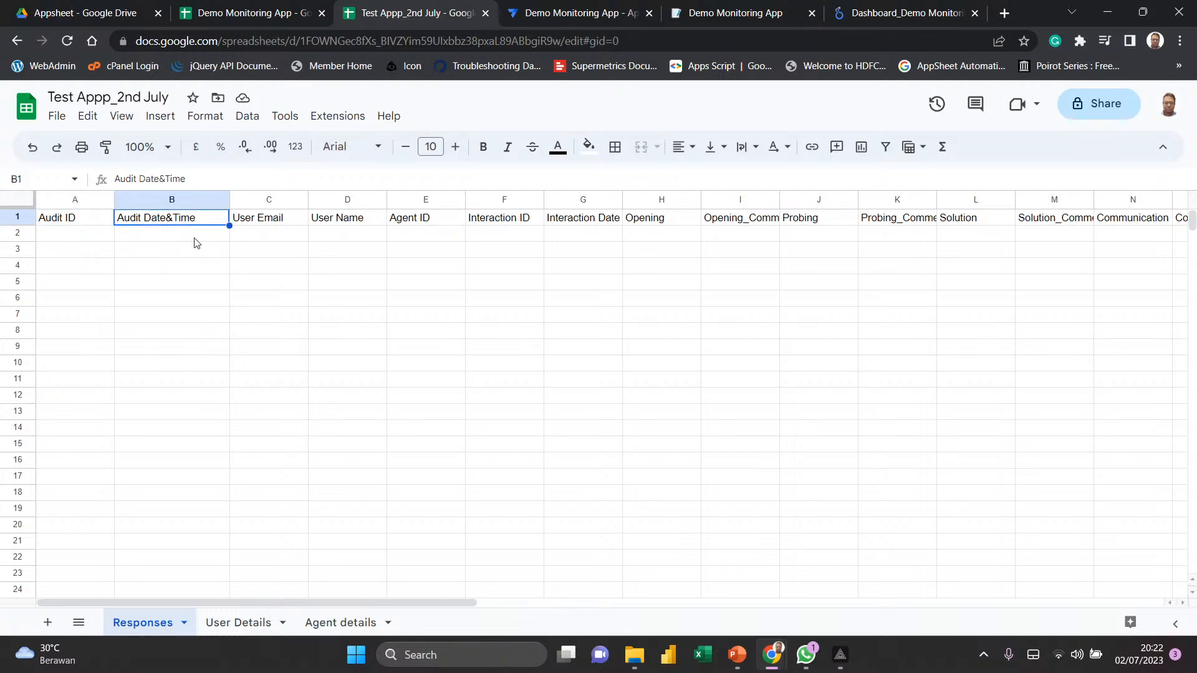
pyautogui.press('Right')
pyautogui.press('Right')
pyautogui.press('Right')
pyautogui.press('Right')
pyautogui.press('Right')
pyautogui.press('Right')
pyautogui.press('Right')
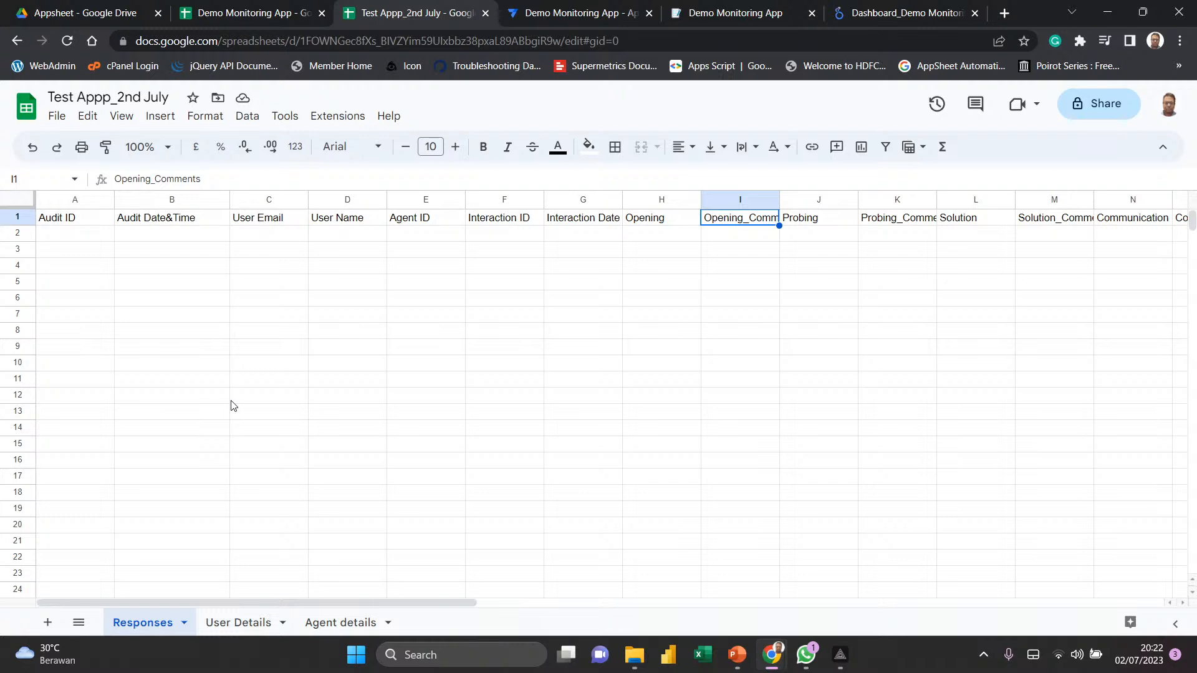
pyautogui.click(49, 223)
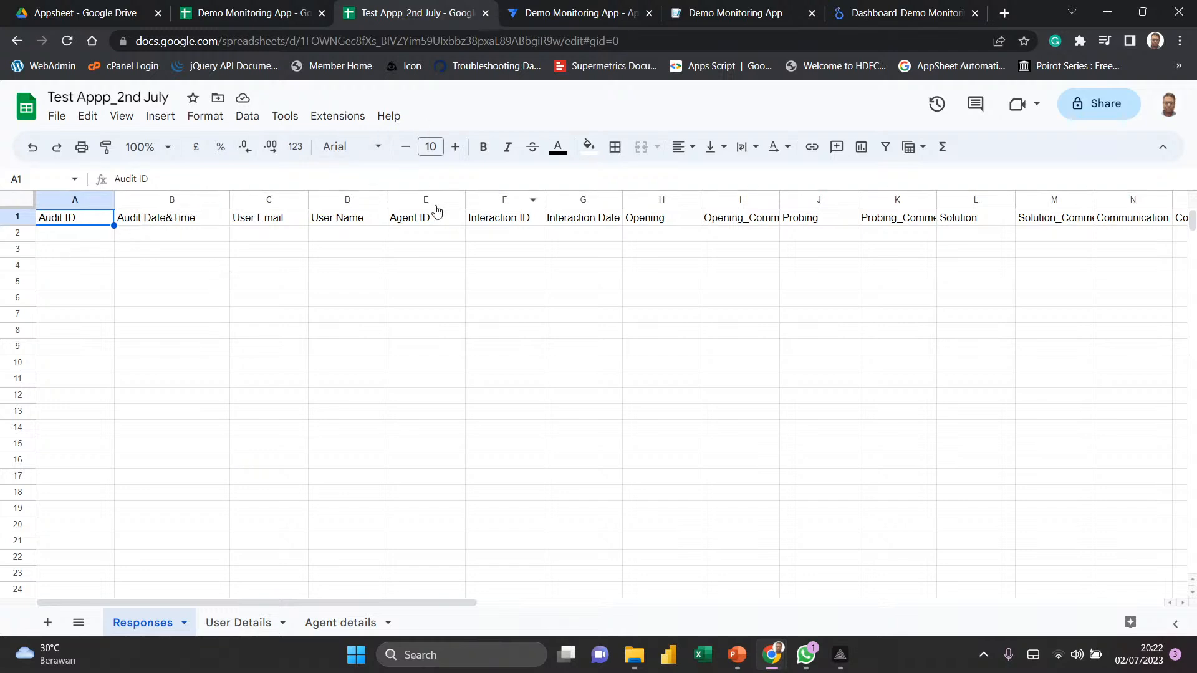
# - Create an AppSheet app from the Test Appp_2nd July spreadsheet and open it for customization
pyautogui.click(185, 275)
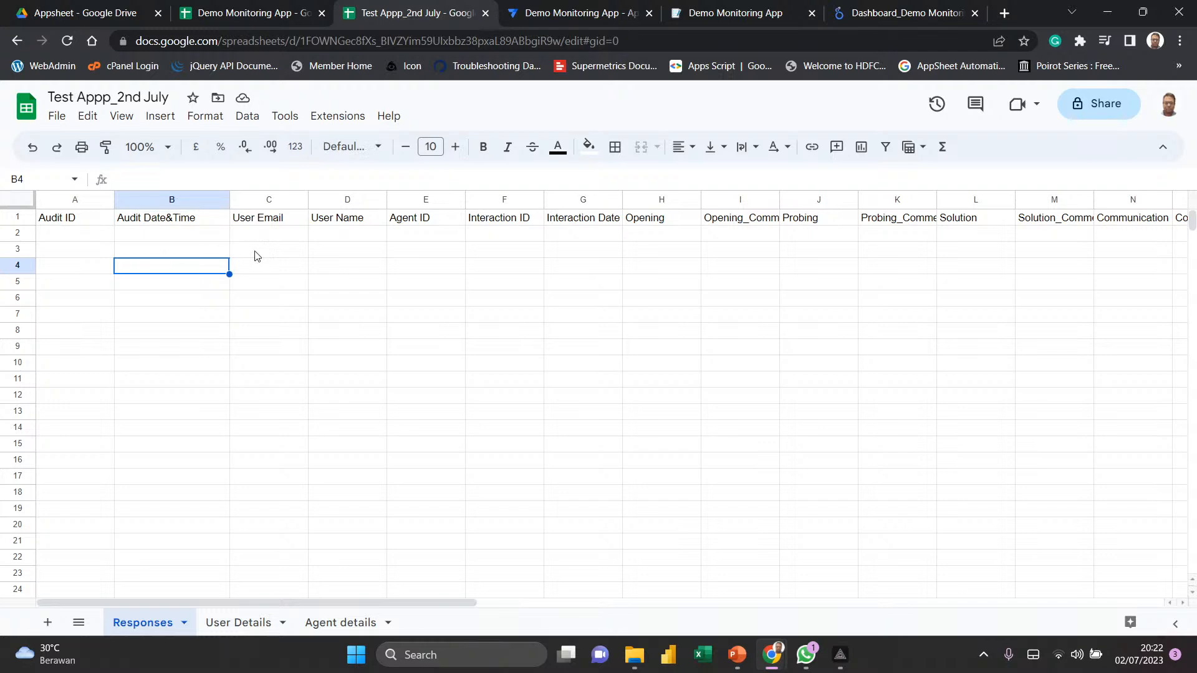
pyautogui.click(345, 118)
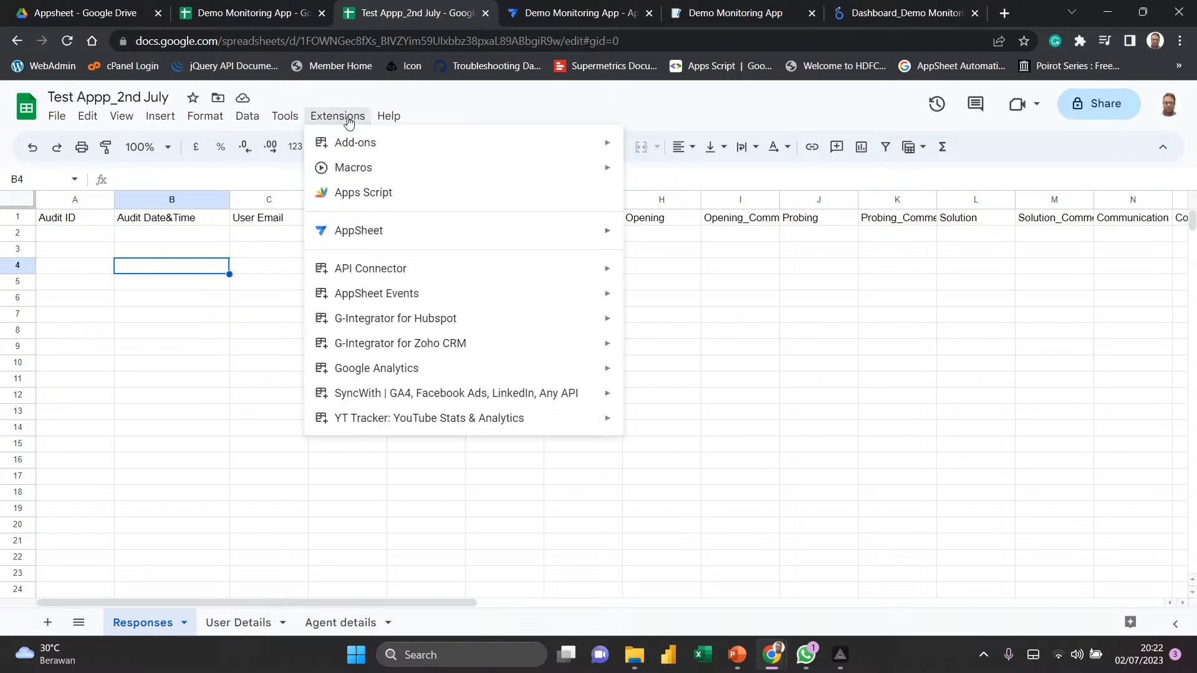
pyautogui.moveTo(399, 238)
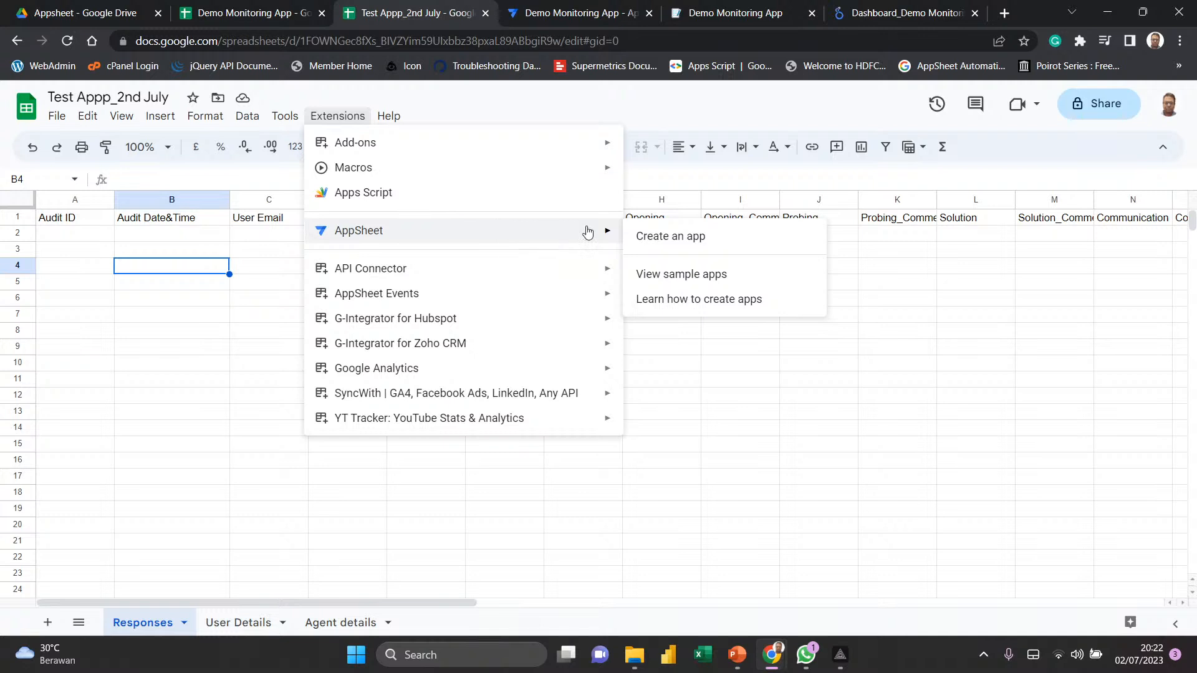
pyautogui.click(687, 238)
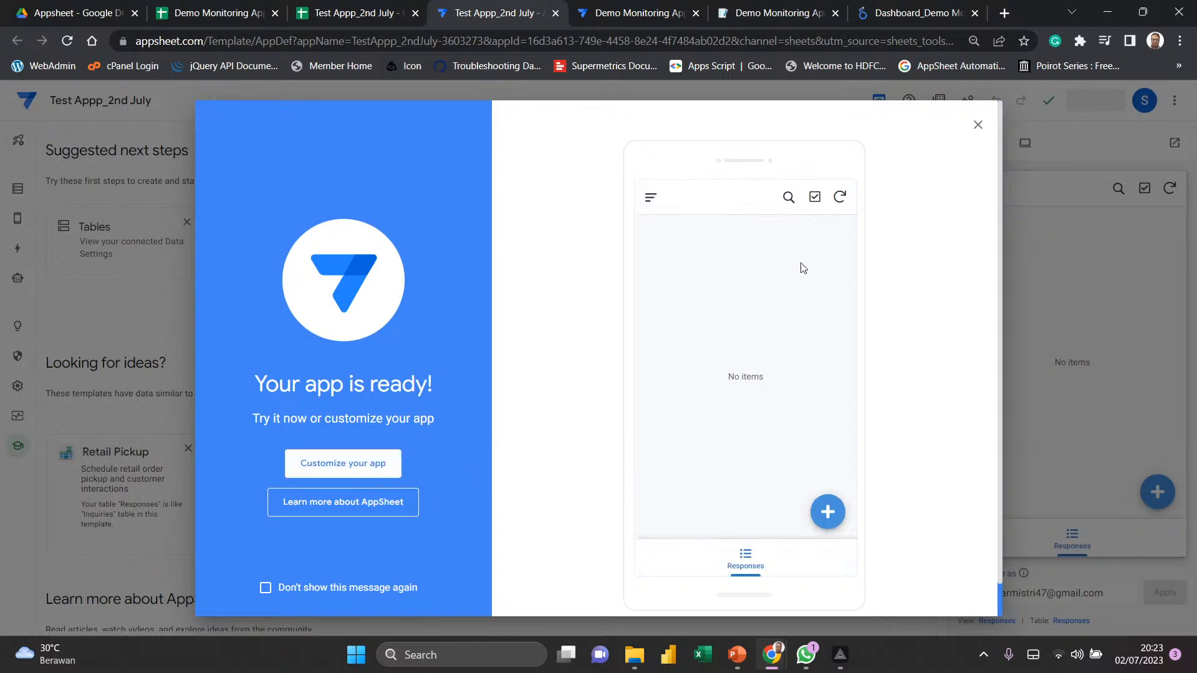
pyautogui.click(380, 464)
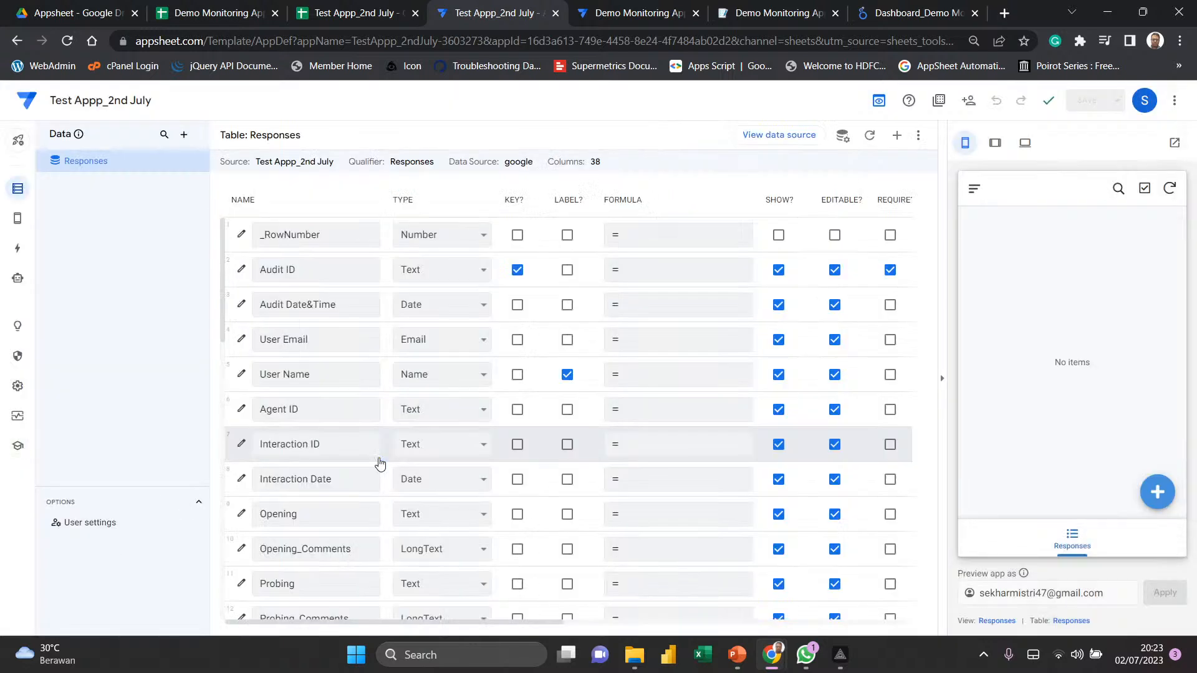
# - Close the running Demo Monitoring App, its Looker Studio dashboard and its AppSheet editor, leaving the Test Appp_2nd July editor open
pyautogui.click(640, 12)
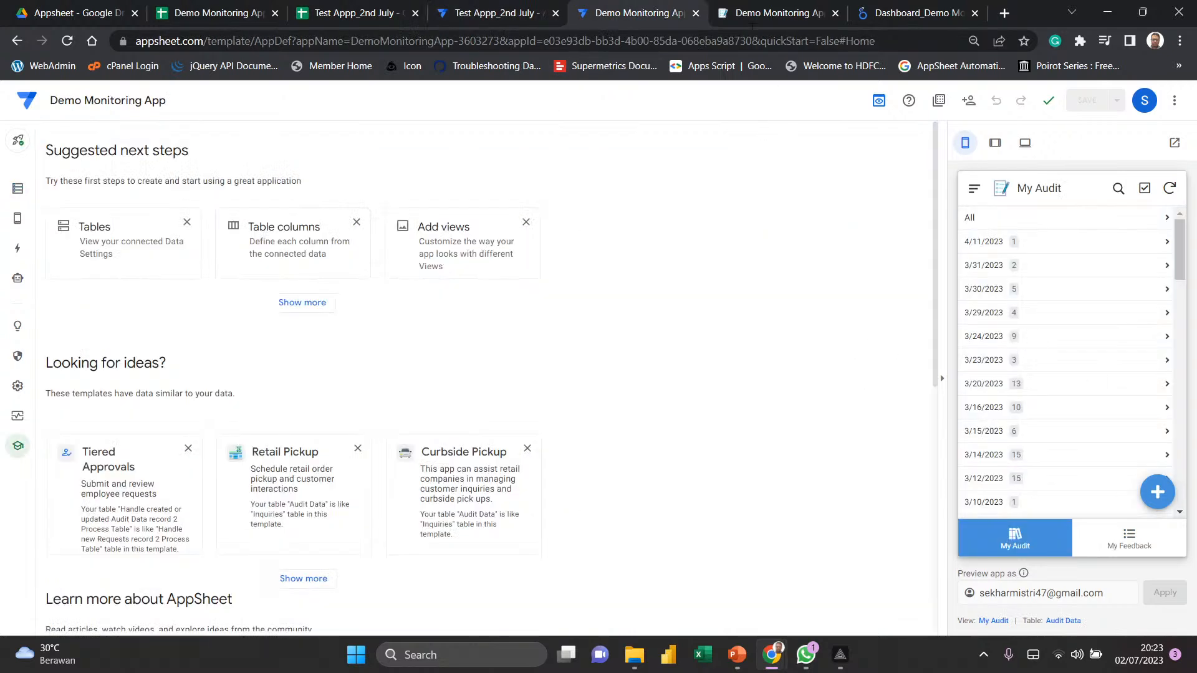
pyautogui.click(768, 14)
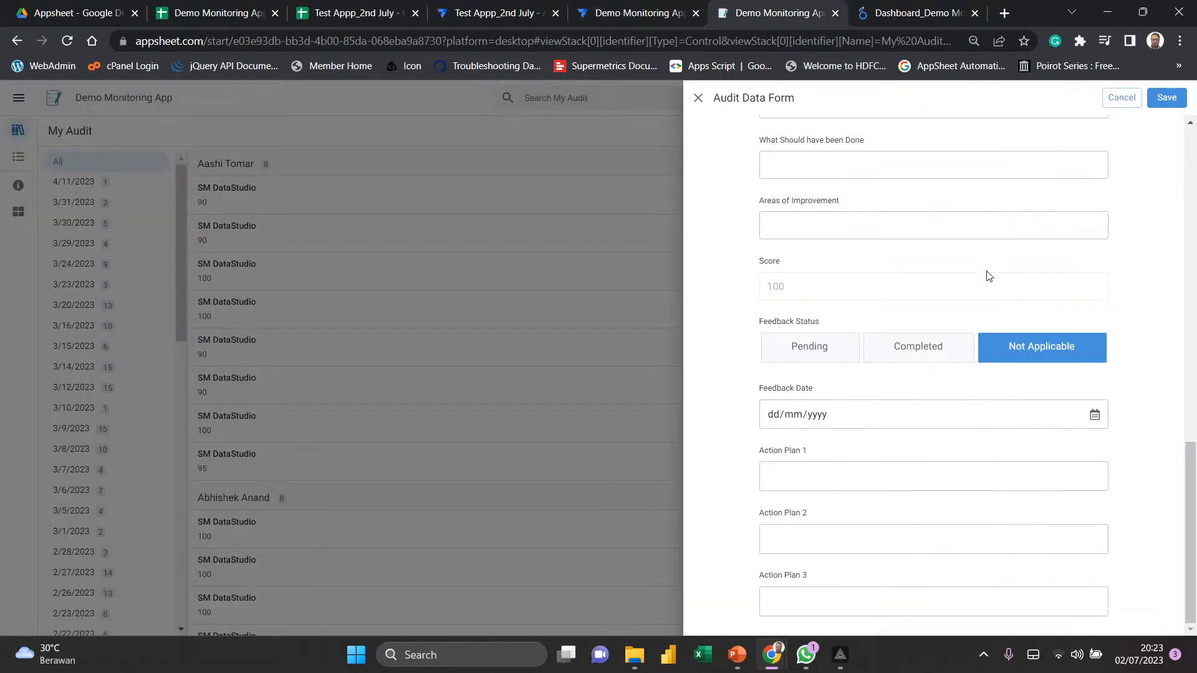
pyautogui.click(836, 14)
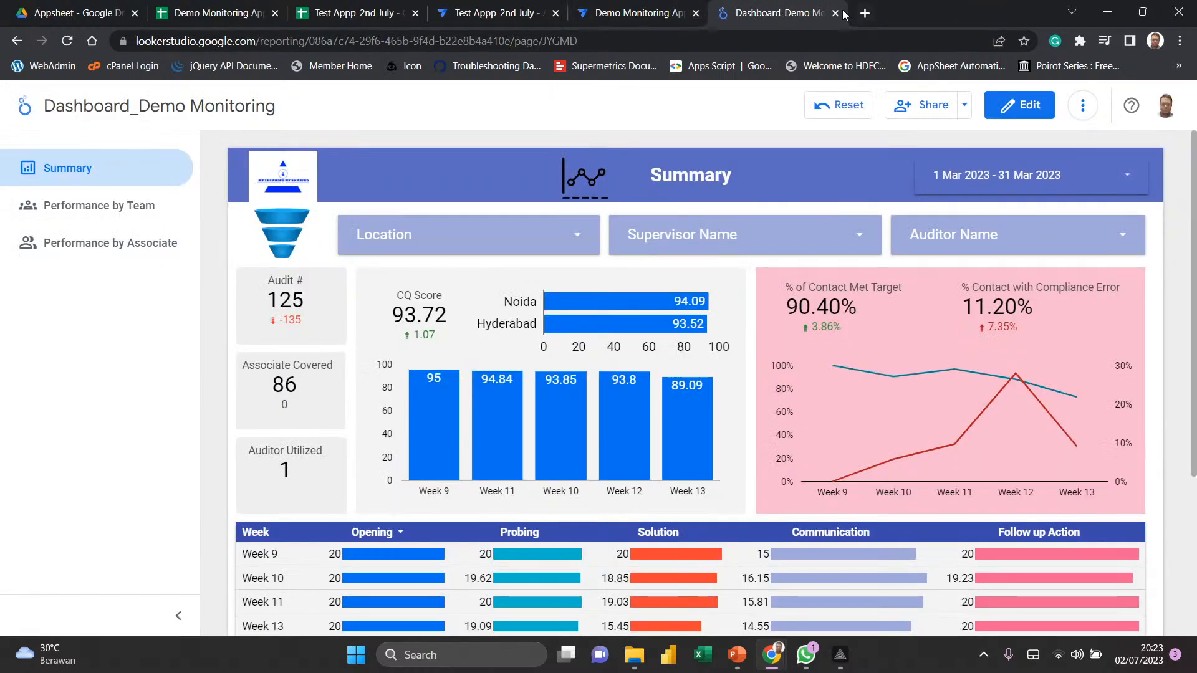
pyautogui.click(835, 14)
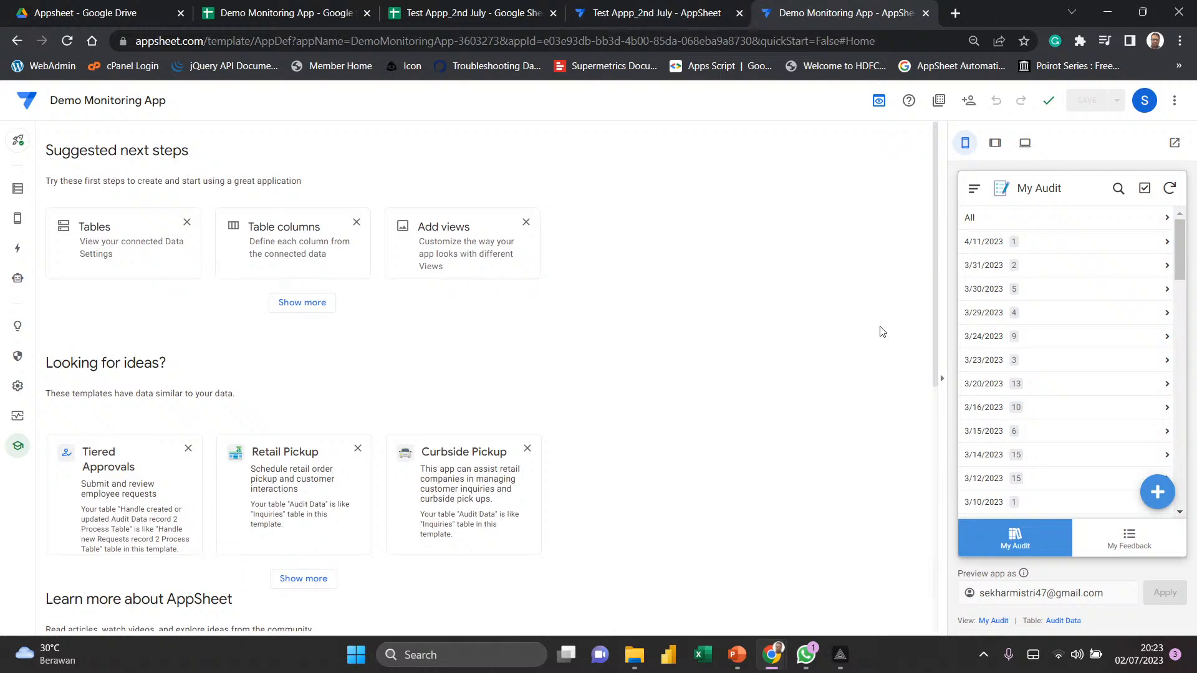
pyautogui.click(925, 13)
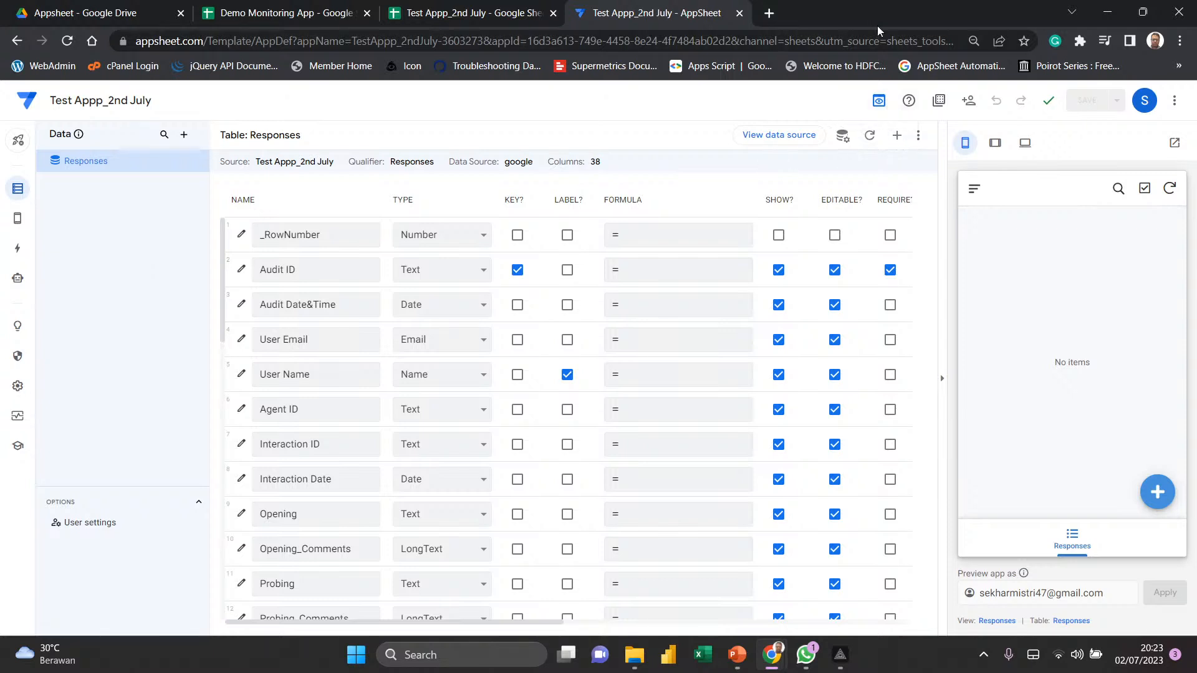
# - Switch the app editor to the legacy version and back to the improved editor
pyautogui.click(877, 103)
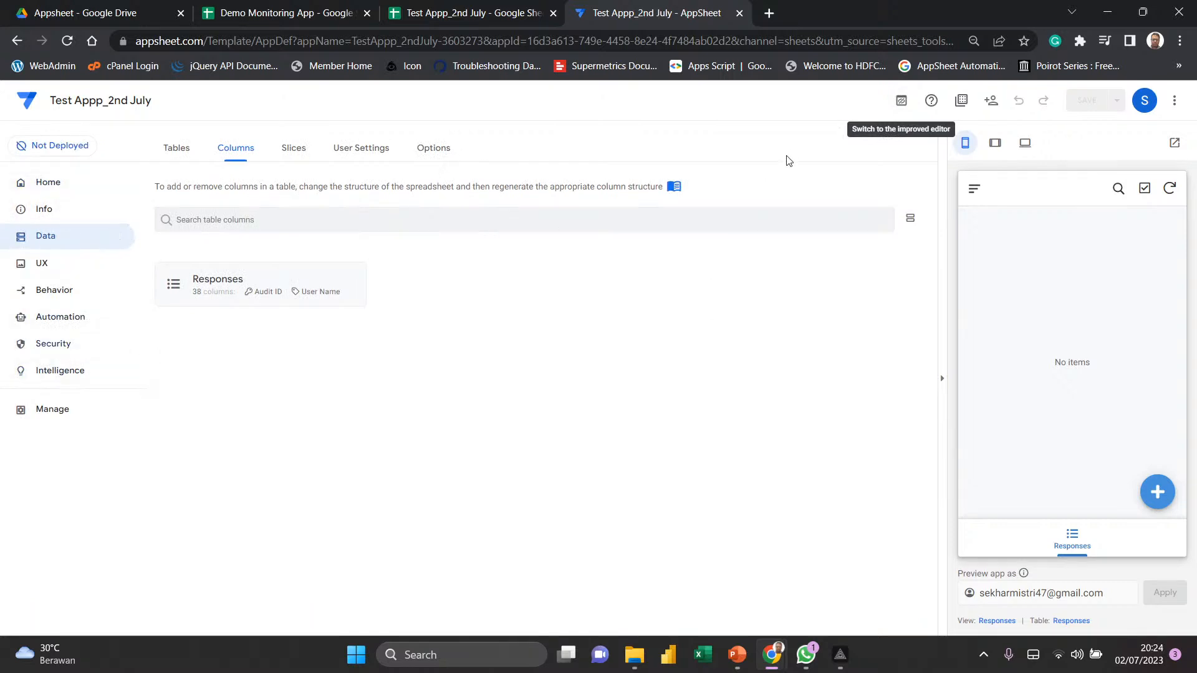
pyautogui.click(898, 105)
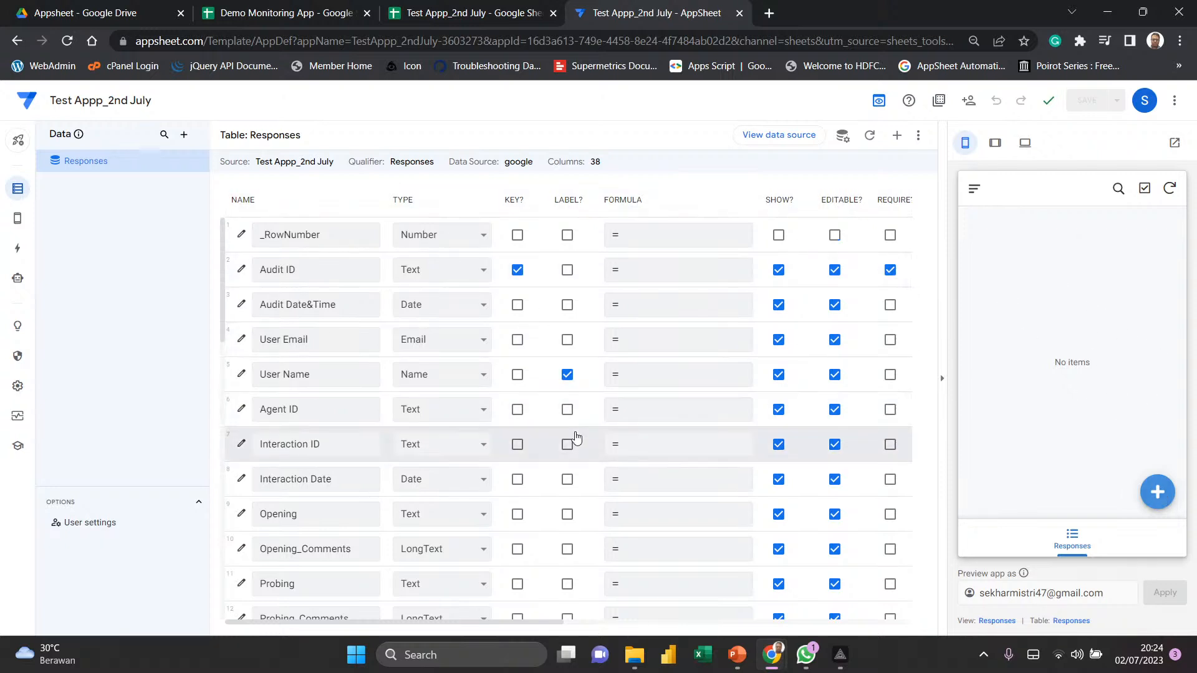
# - Open a new Responses entry form in the app preview and look through its fields
pyautogui.click(1158, 492)
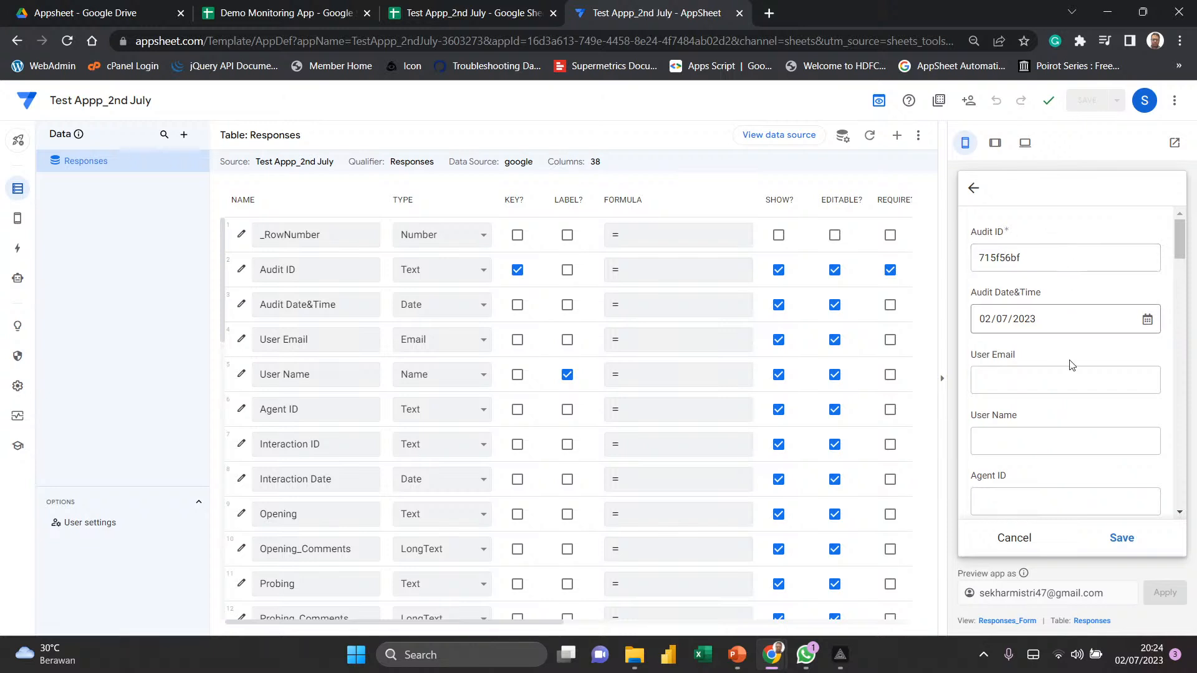
pyautogui.scroll(-5, 1070, 365)
pyautogui.scroll(5, 1070, 363)
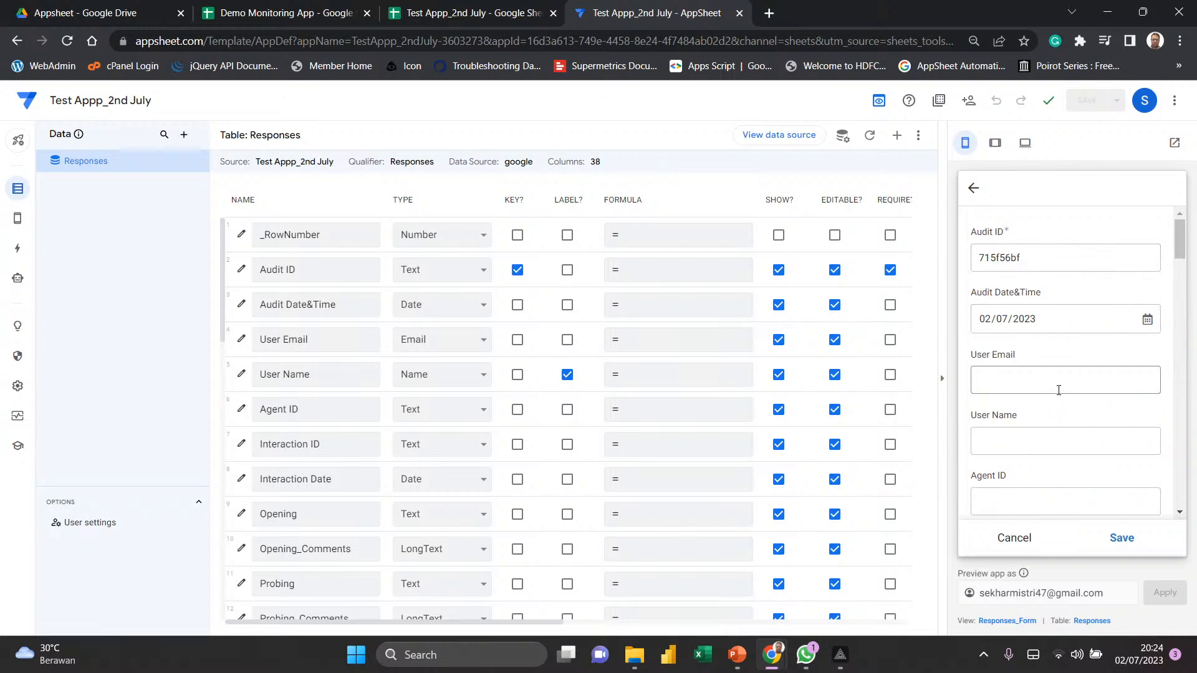
# - Look through the Responses entry form in the app preview down to the Action Plan fields, and cancel the entry
pyautogui.scroll(-6, 1059, 390)
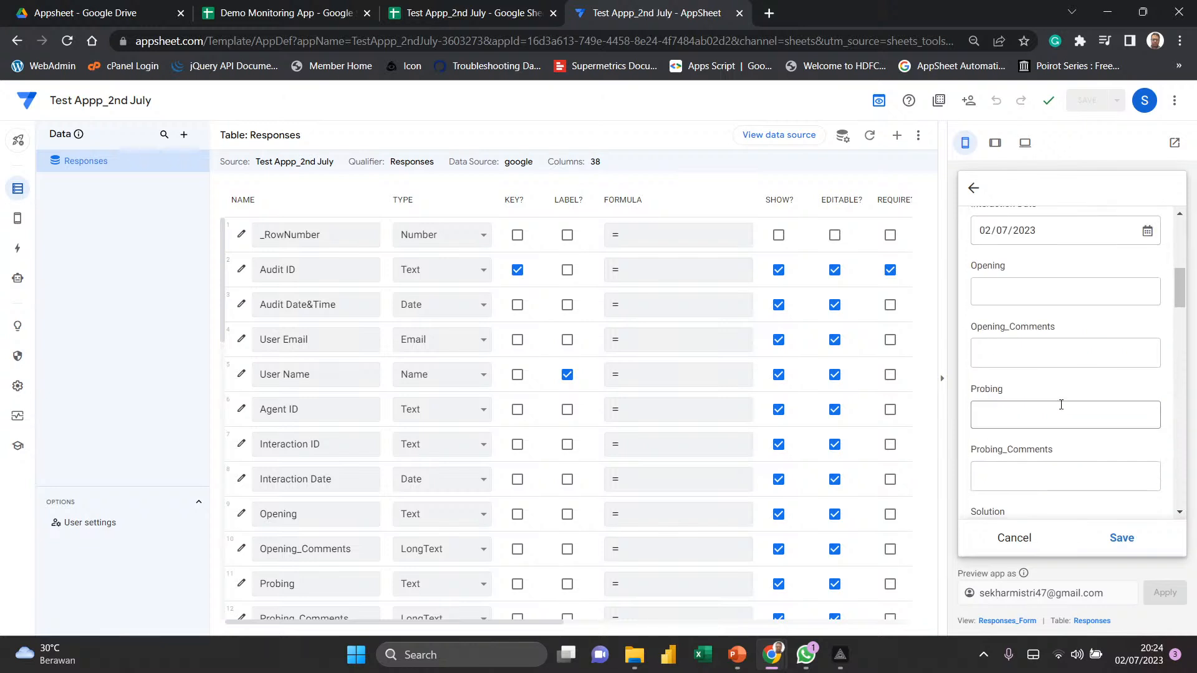
pyautogui.scroll(-5, 1061, 405)
pyautogui.scroll(10, 1061, 405)
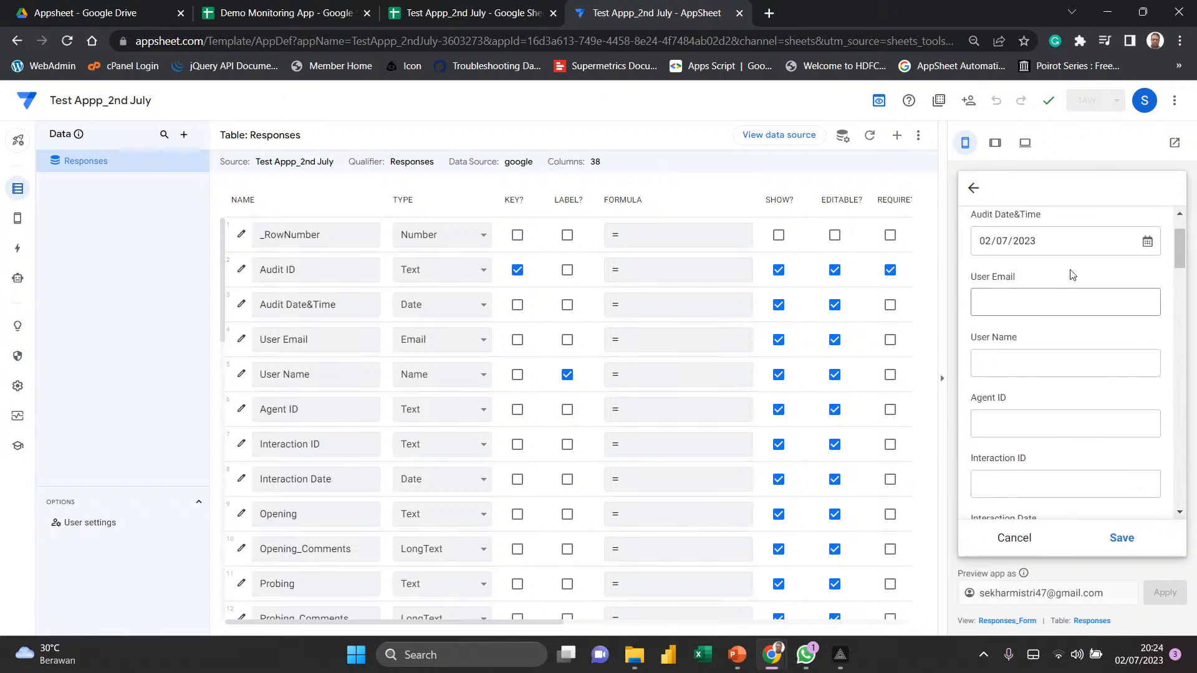
pyautogui.scroll(-5, 1067, 362)
pyautogui.scroll(-10, 1066, 364)
pyautogui.scroll(-5, 1066, 364)
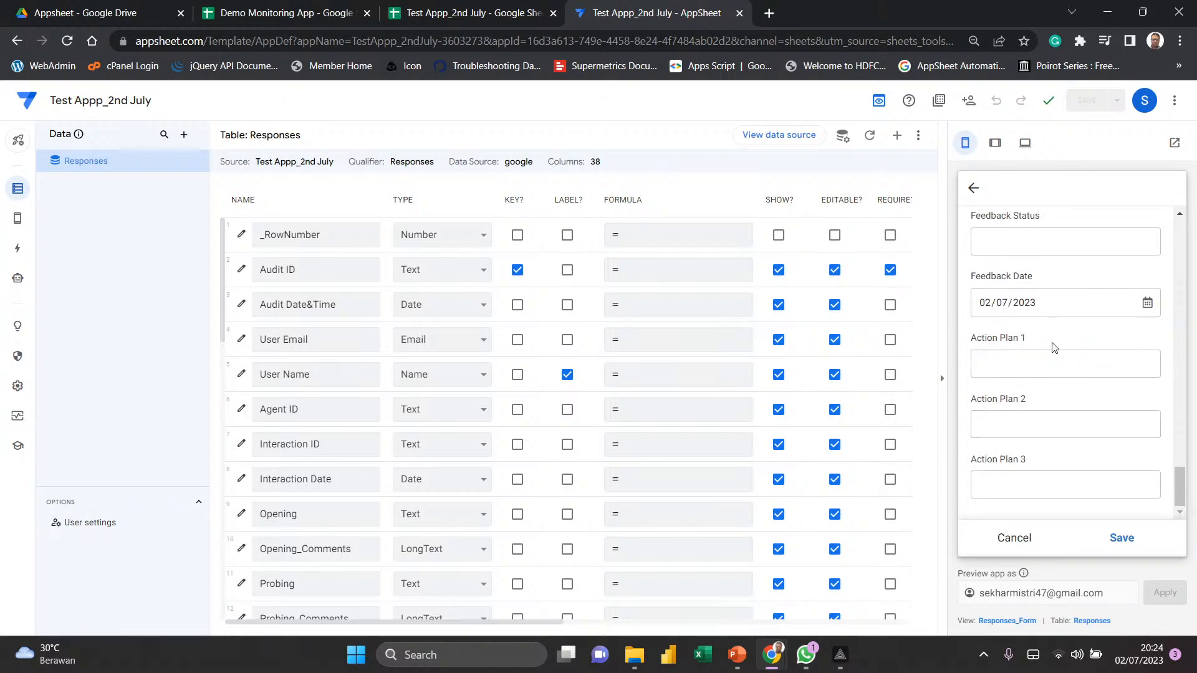
pyautogui.click(1022, 540)
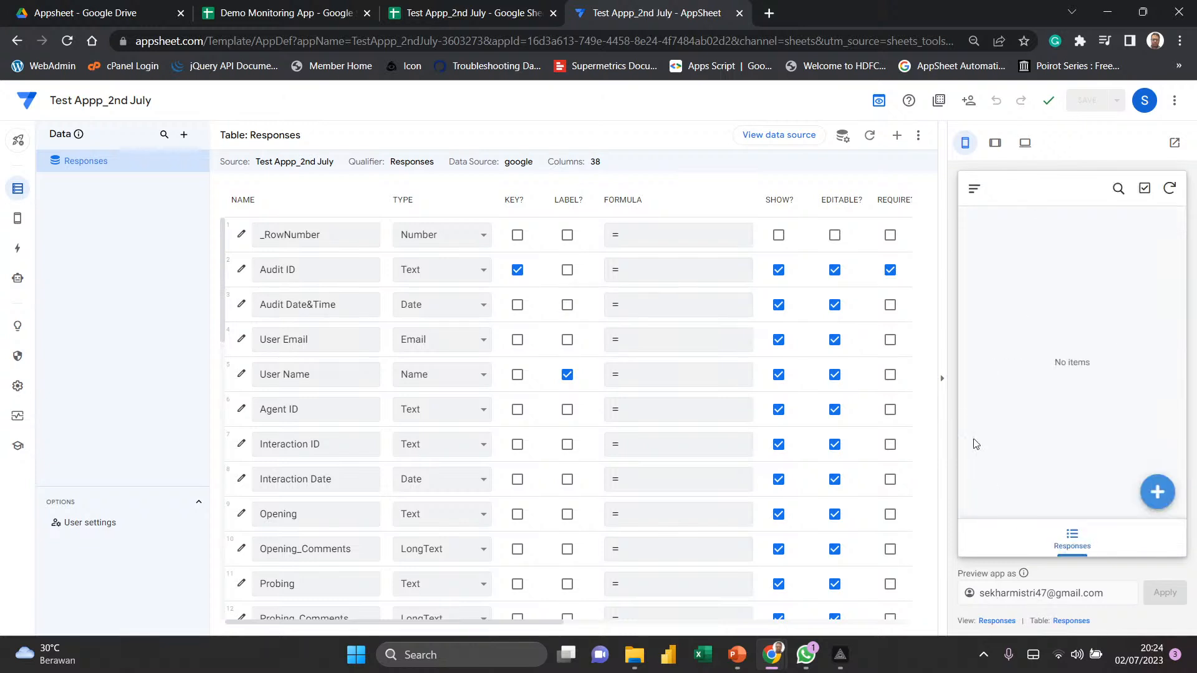
# - Collapse the app preview and review the Responses table's column types, required flags and initial values
pyautogui.click(944, 382)
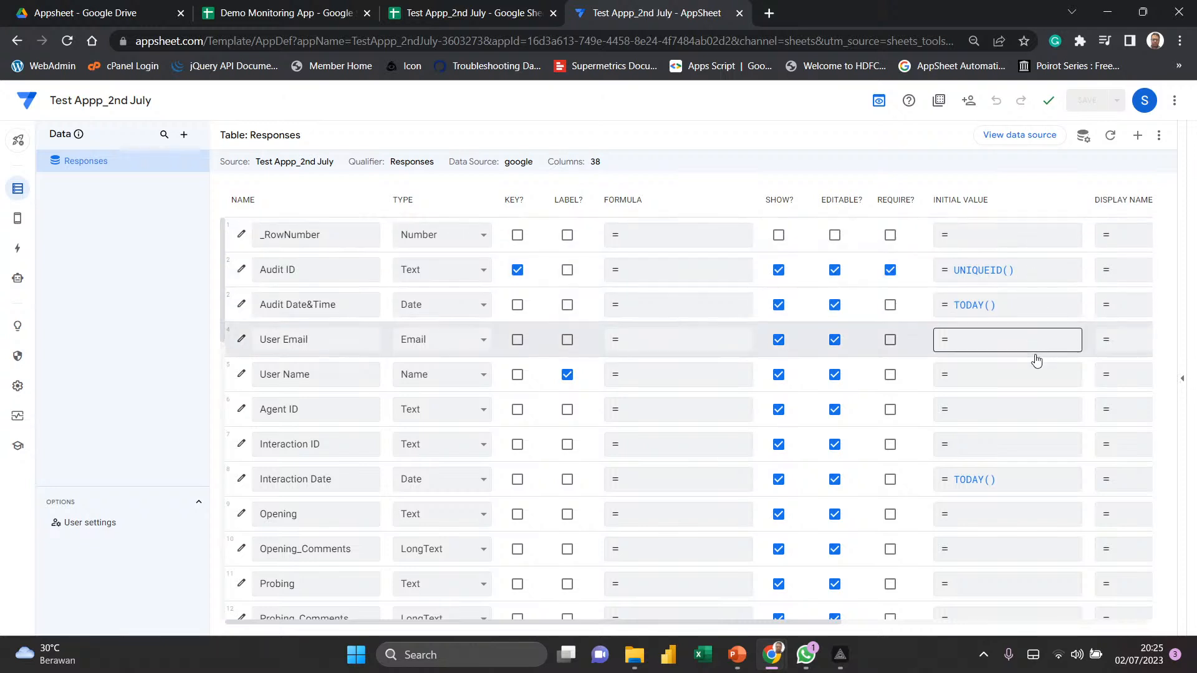
pyautogui.scroll(-7, 1036, 361)
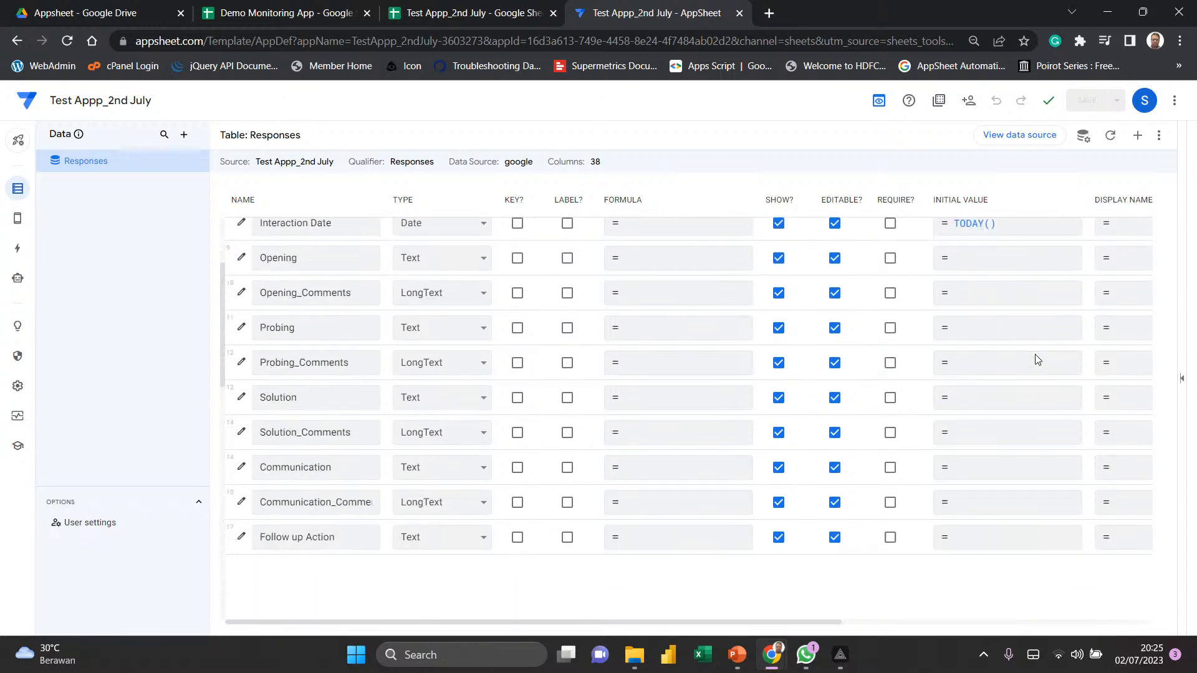
pyautogui.scroll(7, 1037, 361)
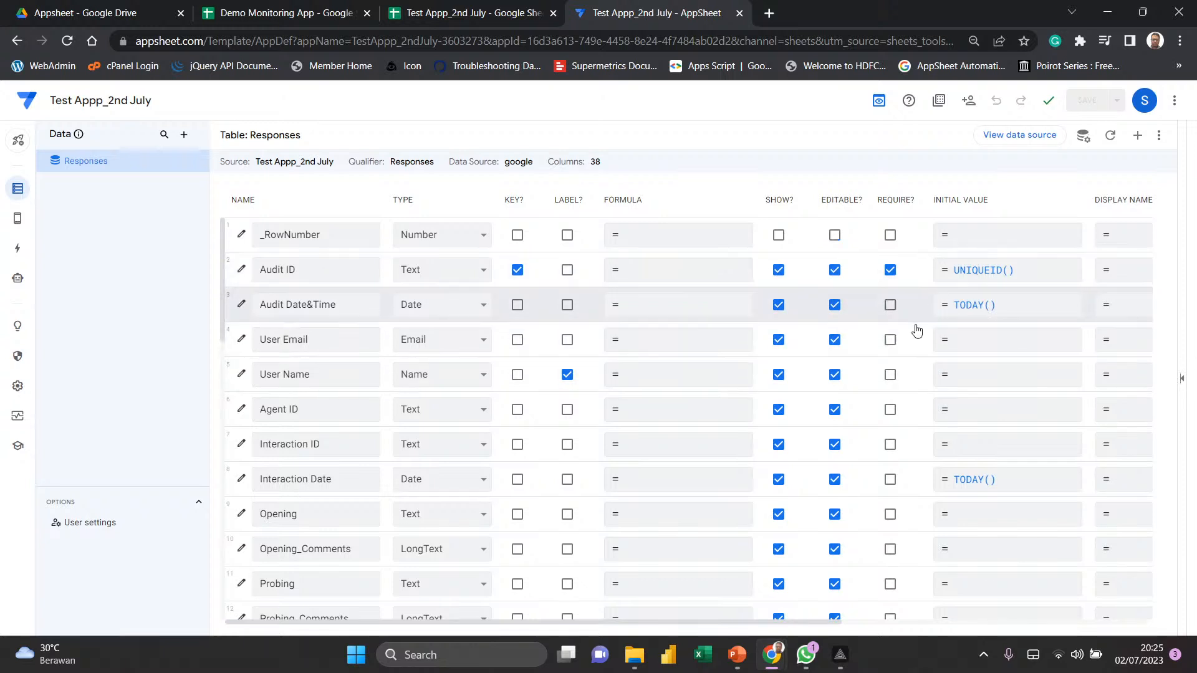
pyautogui.scroll(-4, 933, 348)
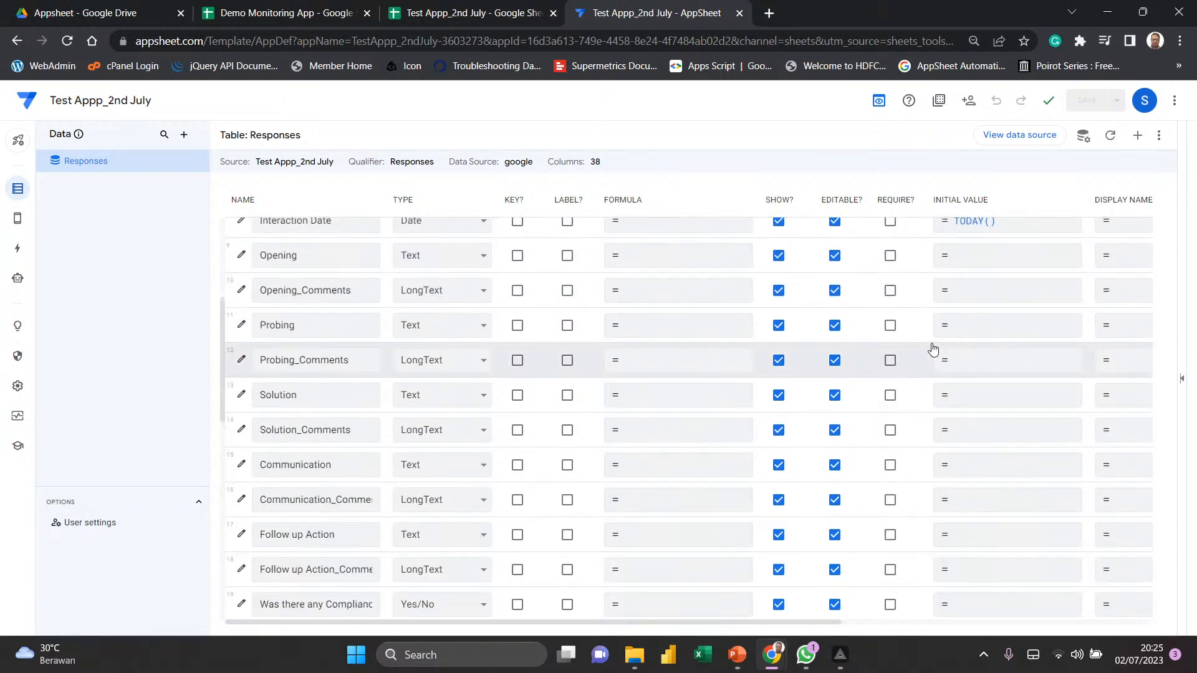
pyautogui.scroll(5, 933, 349)
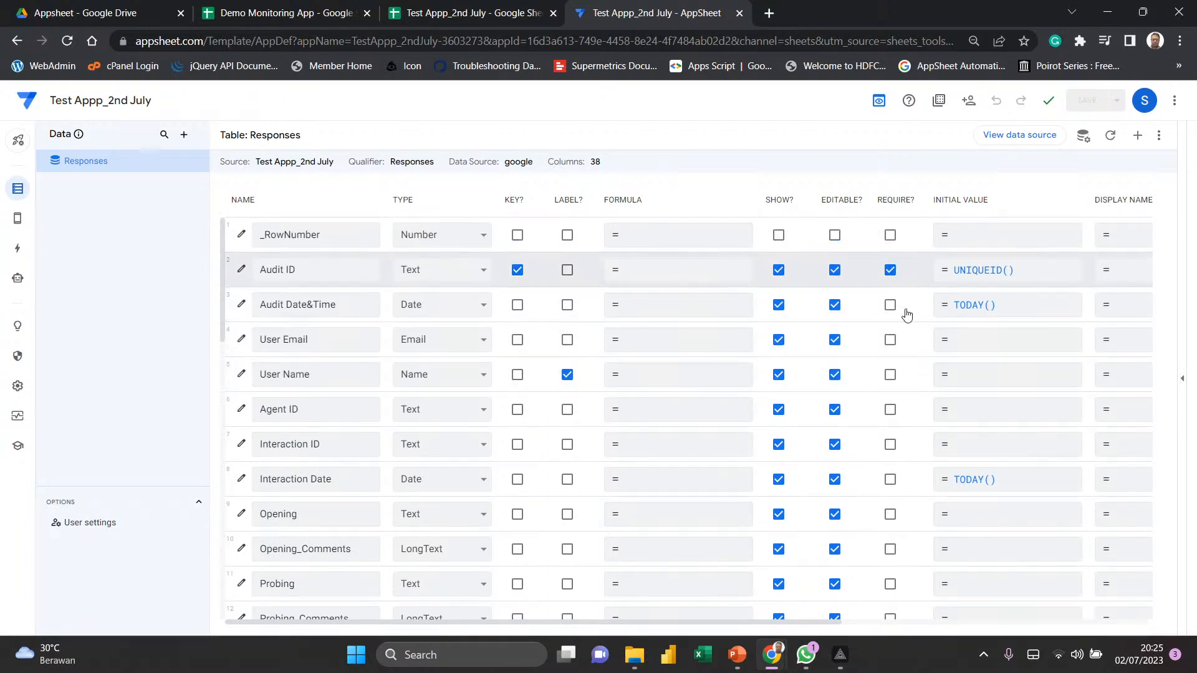
pyautogui.scroll(-4, 913, 447)
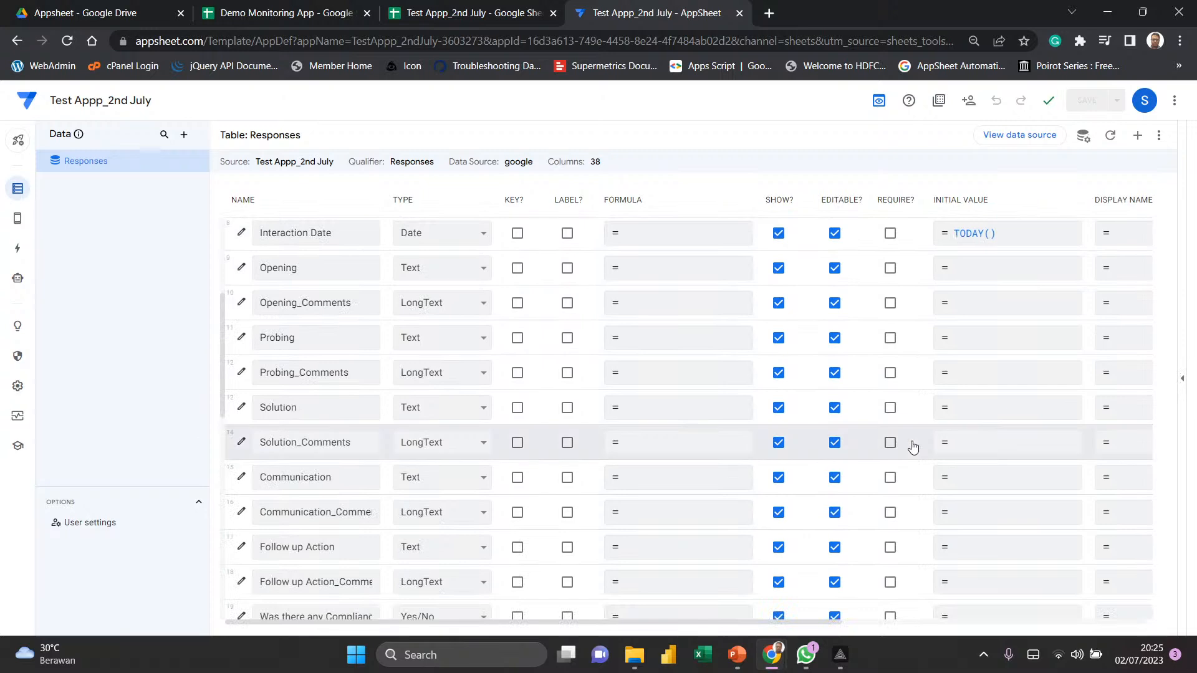
pyautogui.scroll(4, 913, 447)
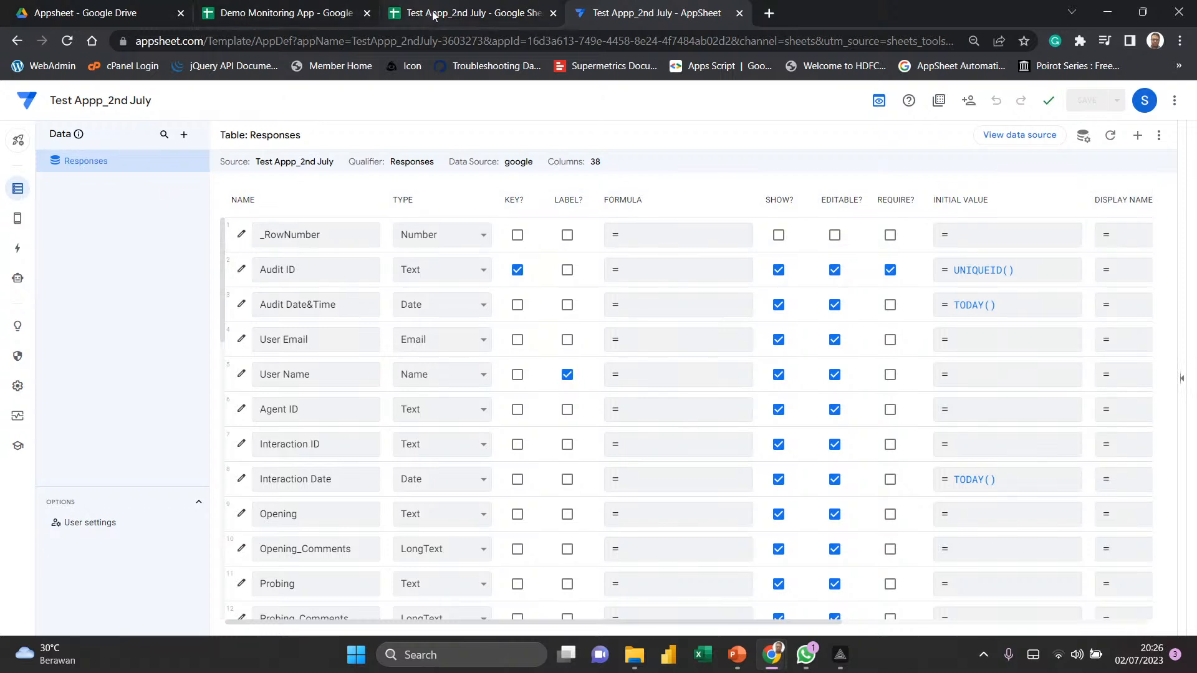
# - Close the Demo Monitoring App spreadsheet and check the User Details and Agent details sheets in Test Appp_2nd July before returning to AppSheet
pyautogui.click(368, 13)
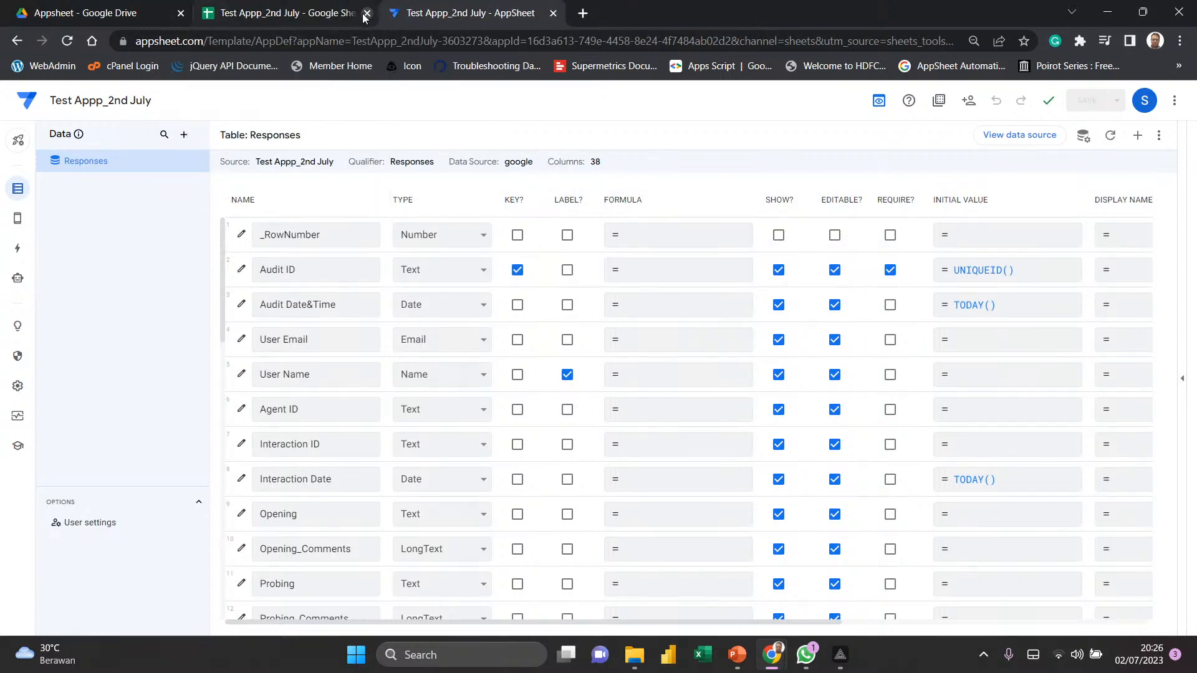
pyautogui.click(326, 13)
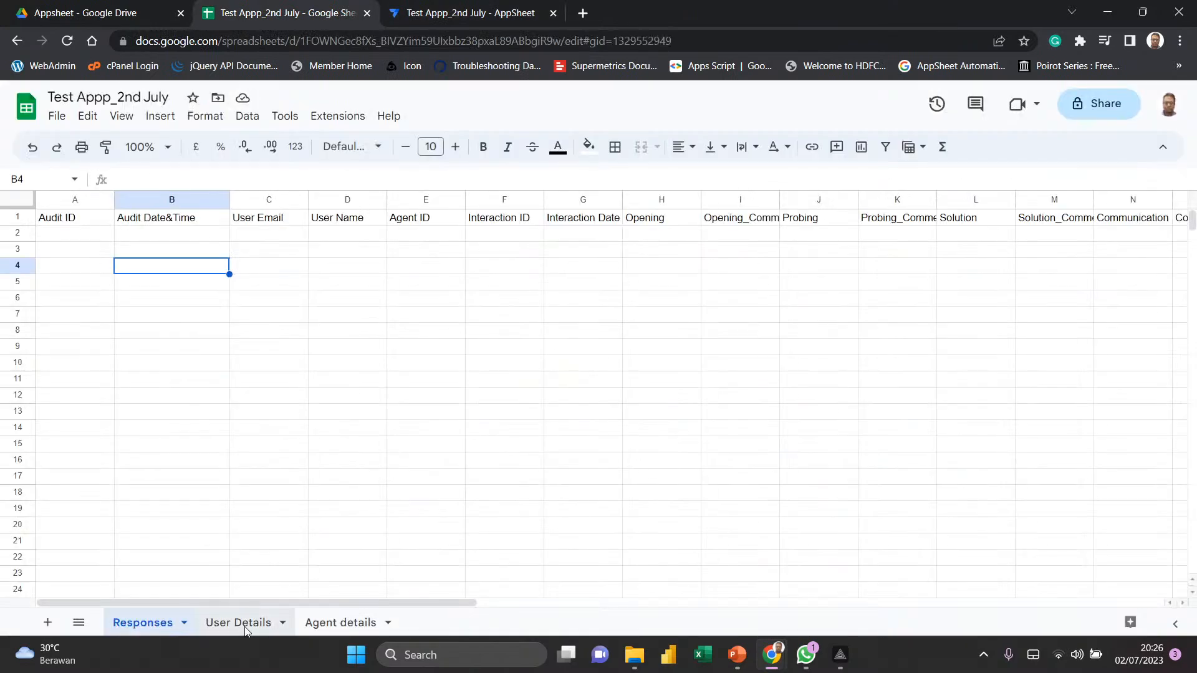
pyautogui.click(246, 622)
pyautogui.click(326, 618)
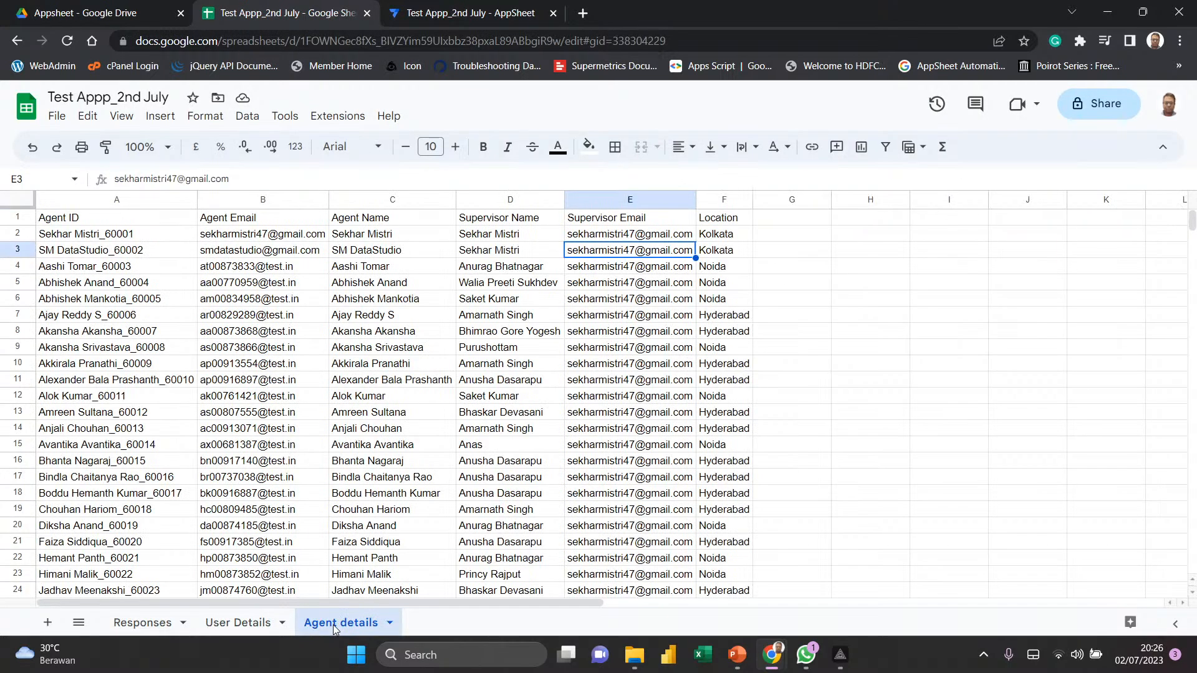
pyautogui.click(155, 625)
pyautogui.click(440, 13)
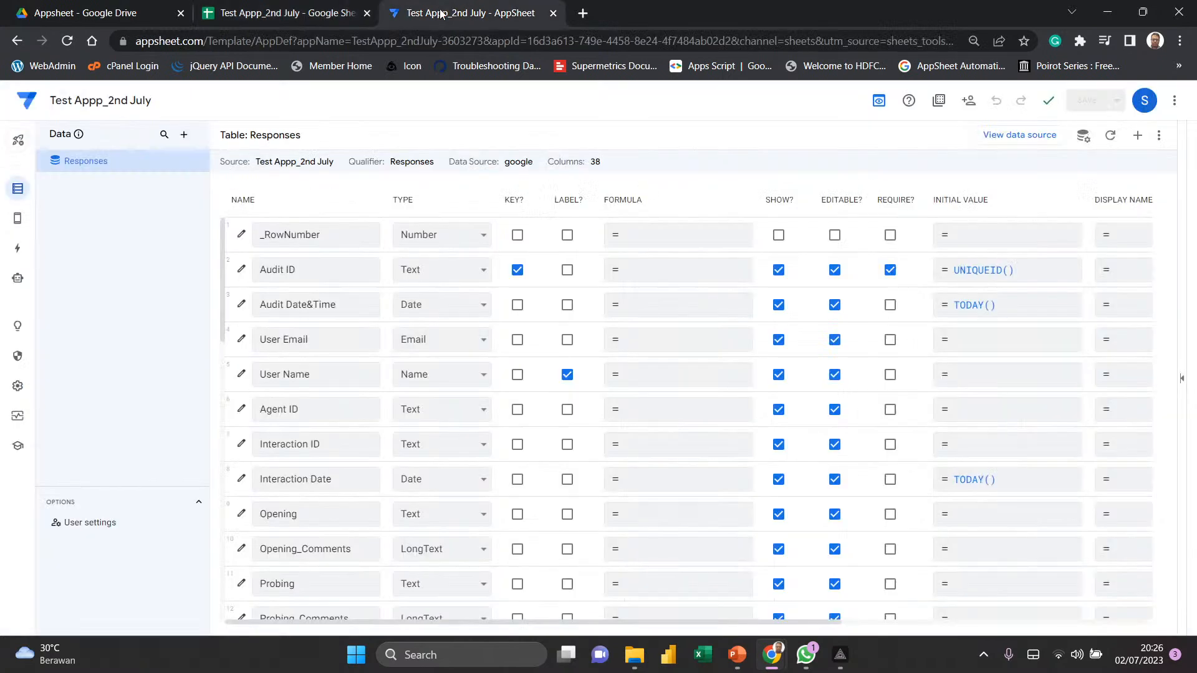
# - Add the User Details worksheet of Test Appp_2nd July as an app table with updates, adds and deletes allowed
pyautogui.click(184, 135)
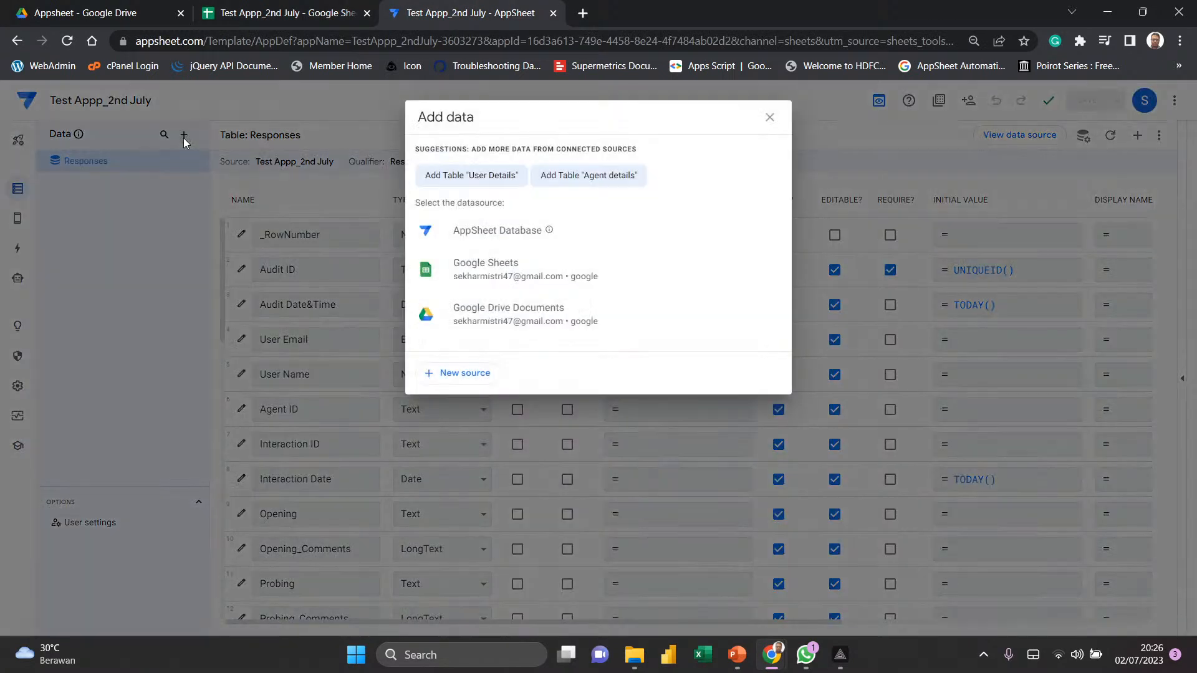
pyautogui.click(499, 175)
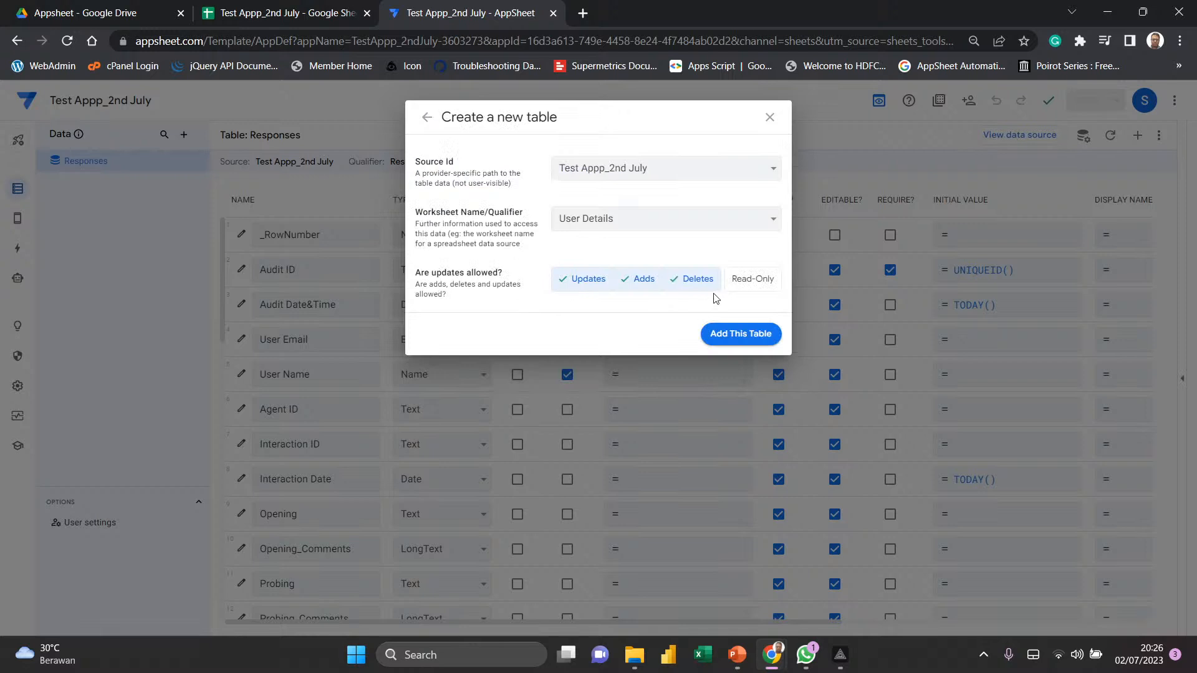
pyautogui.click(740, 329)
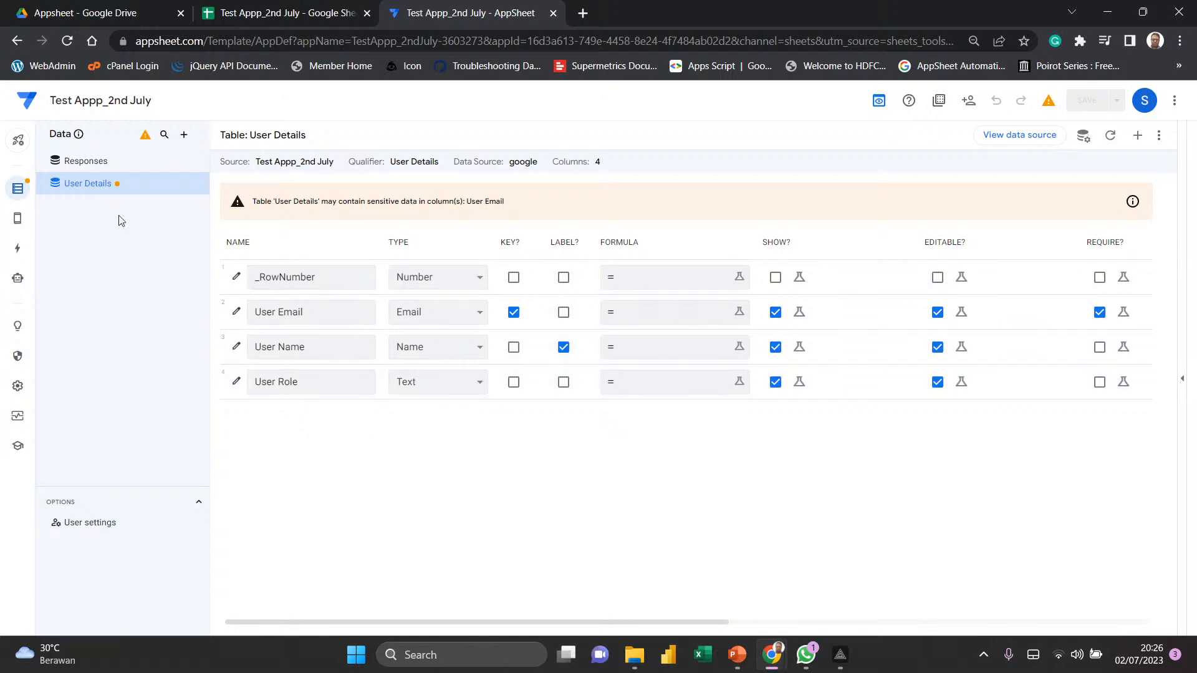
# - Add the Agent details worksheet of Test Appp_2nd July as an app table with updates, adds and deletes allowed
pyautogui.click(183, 135)
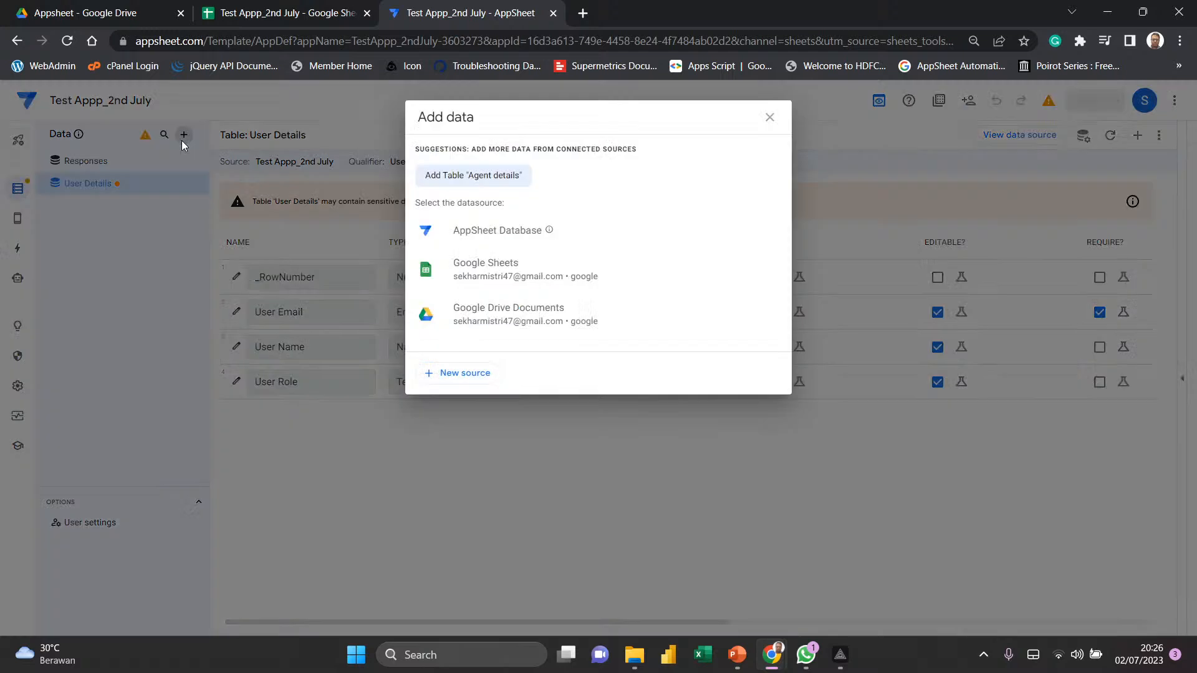
pyautogui.click(496, 179)
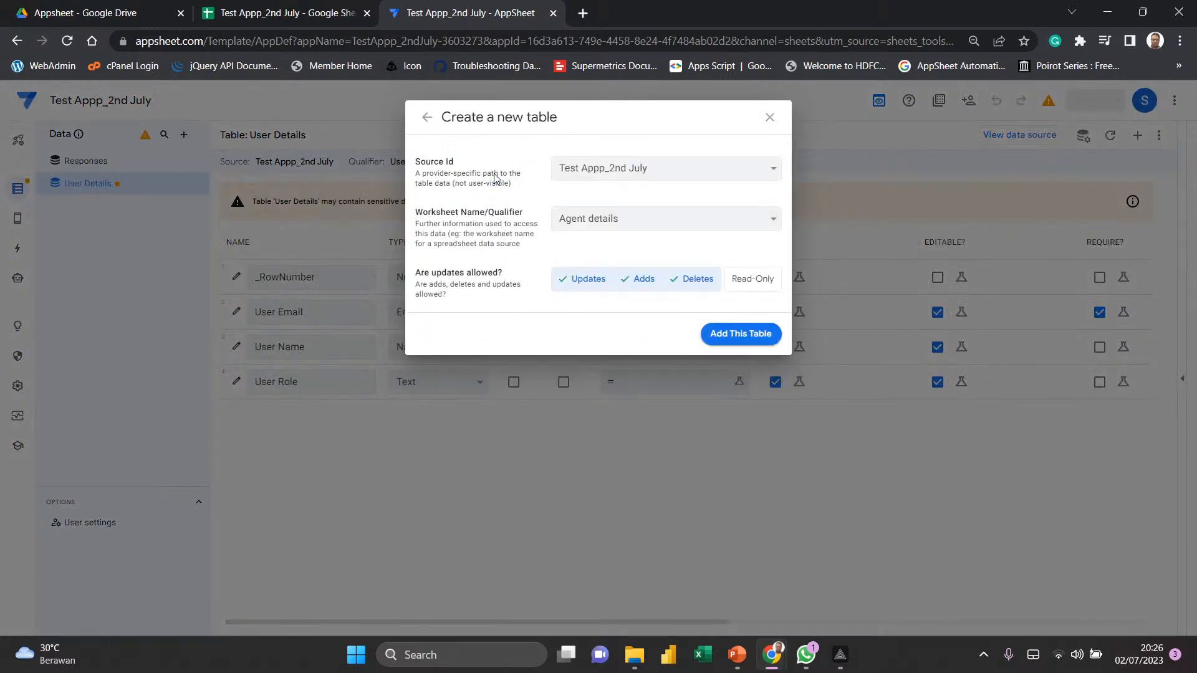
pyautogui.click(774, 342)
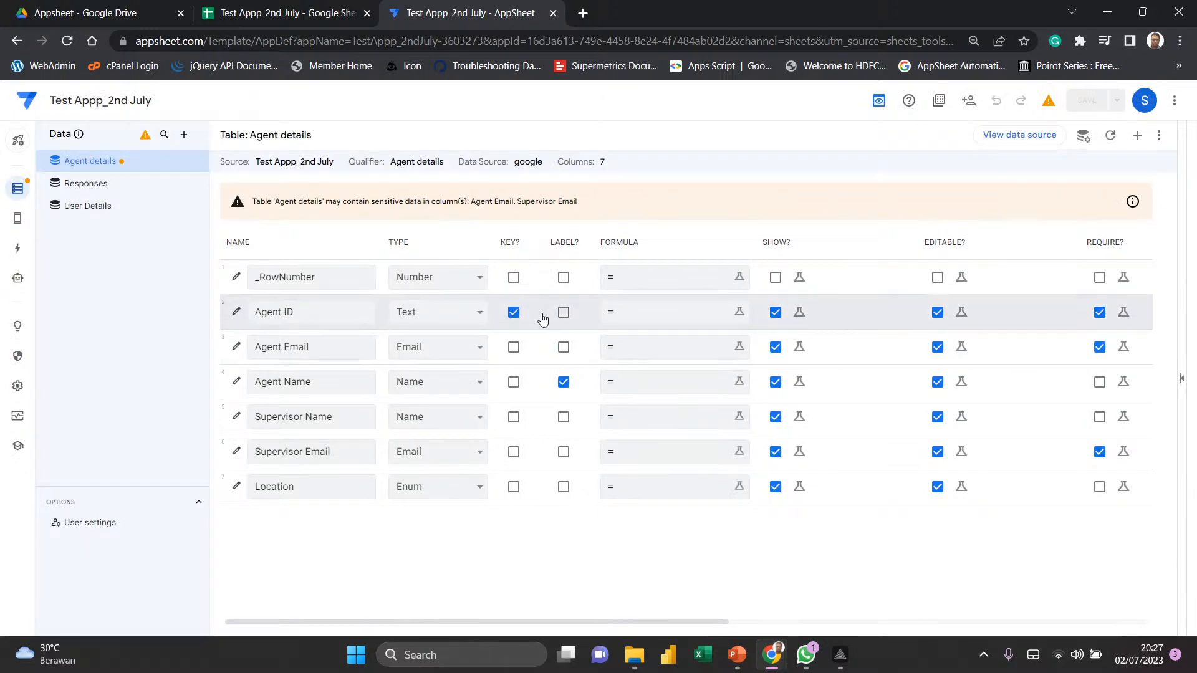
# - Read the sensitive-data notice on the Agent details table and reopen the Responses table's column list
pyautogui.moveTo(326, 206); pyautogui.dragTo(619, 208)
pyautogui.click(619, 208)
pyautogui.click(138, 192)
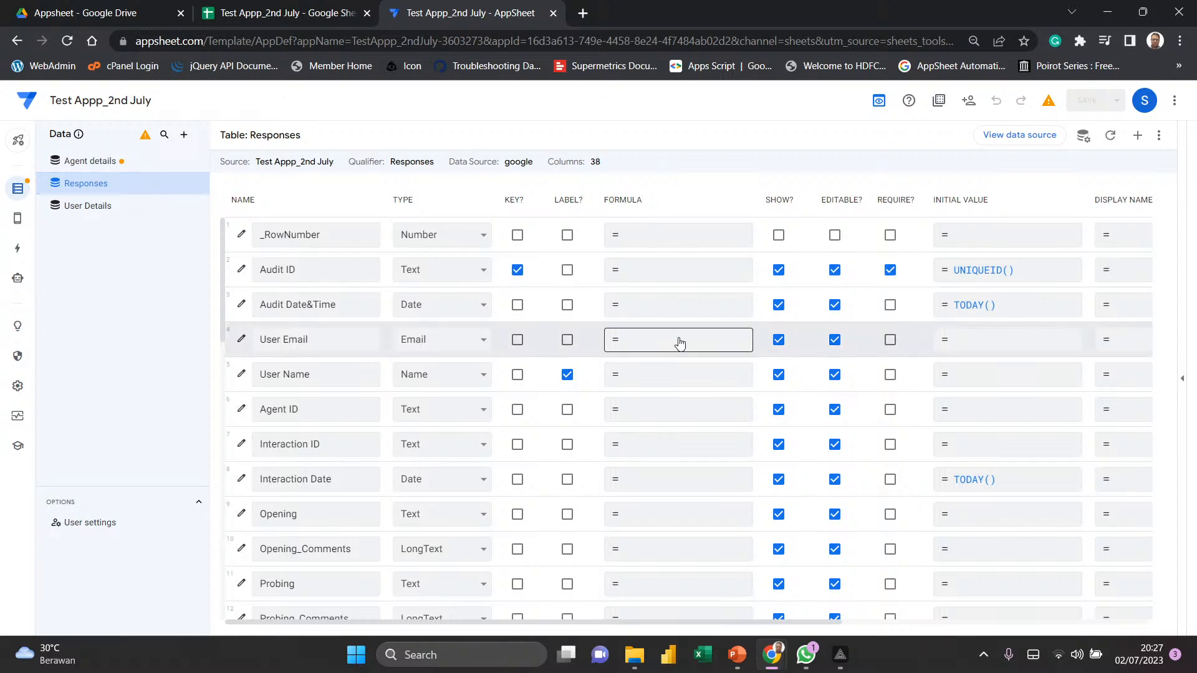
pyautogui.scroll(-2, 670, 400)
pyautogui.scroll(2, 667, 401)
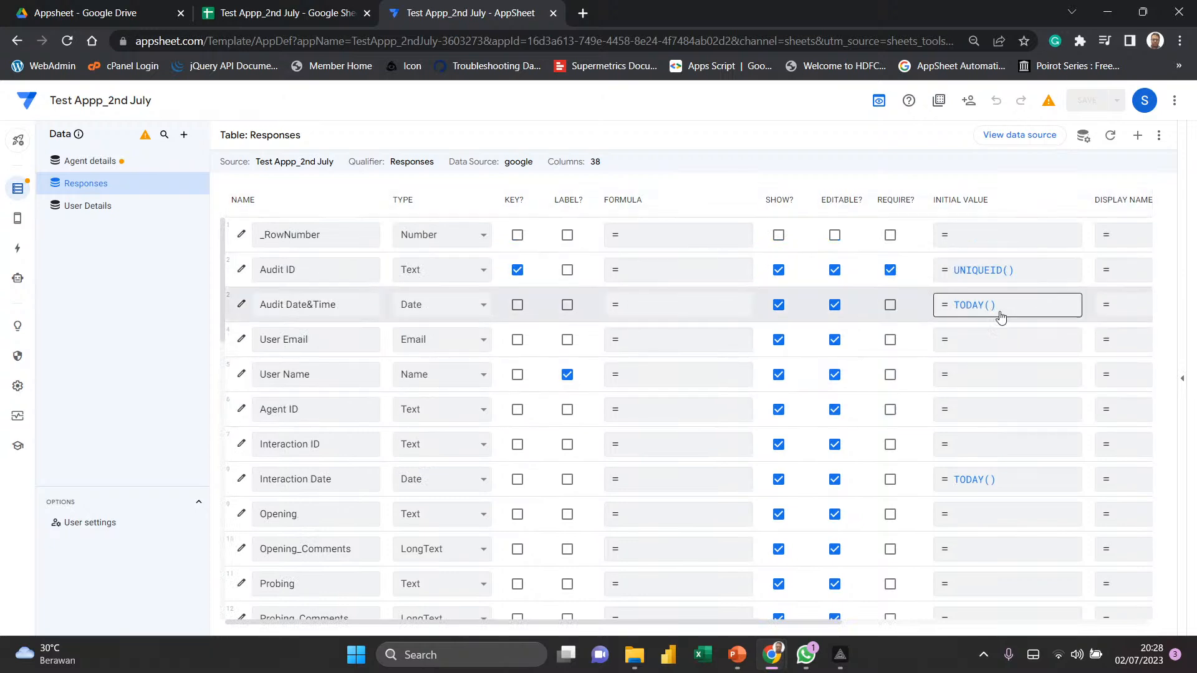
# - Open the initial value expression of the Audit ID column and browse the Math, Yes/No and Columns expression examples
pyautogui.click(1033, 280)
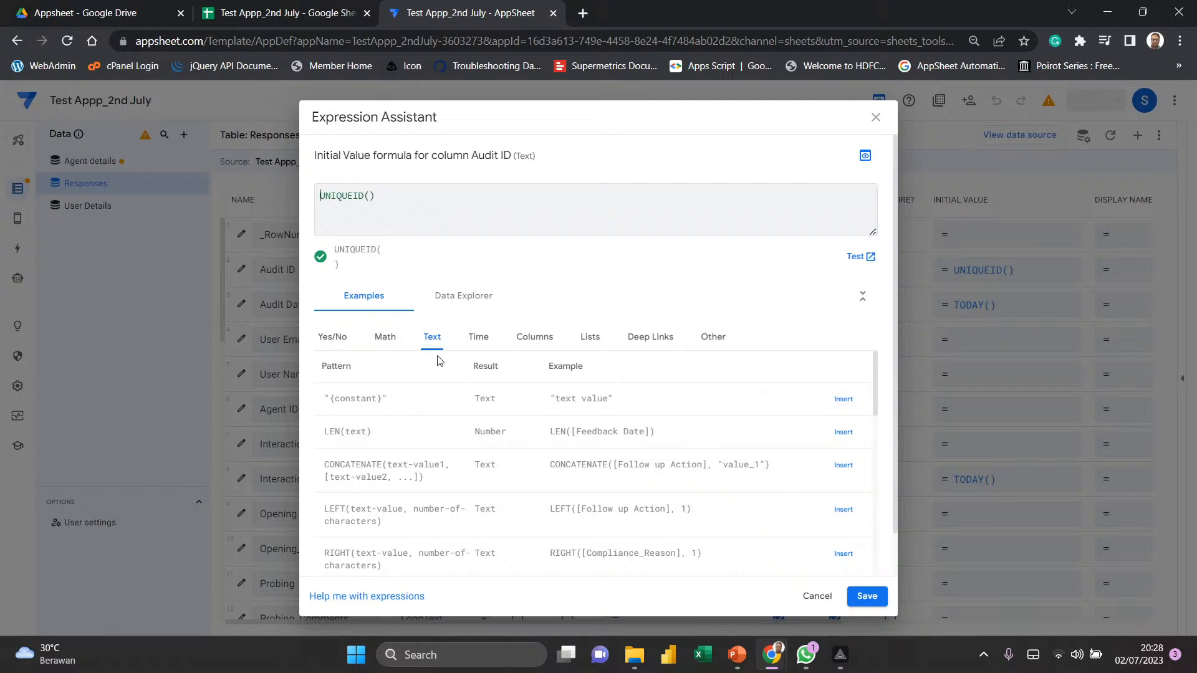
pyautogui.click(386, 342)
pyautogui.click(337, 341)
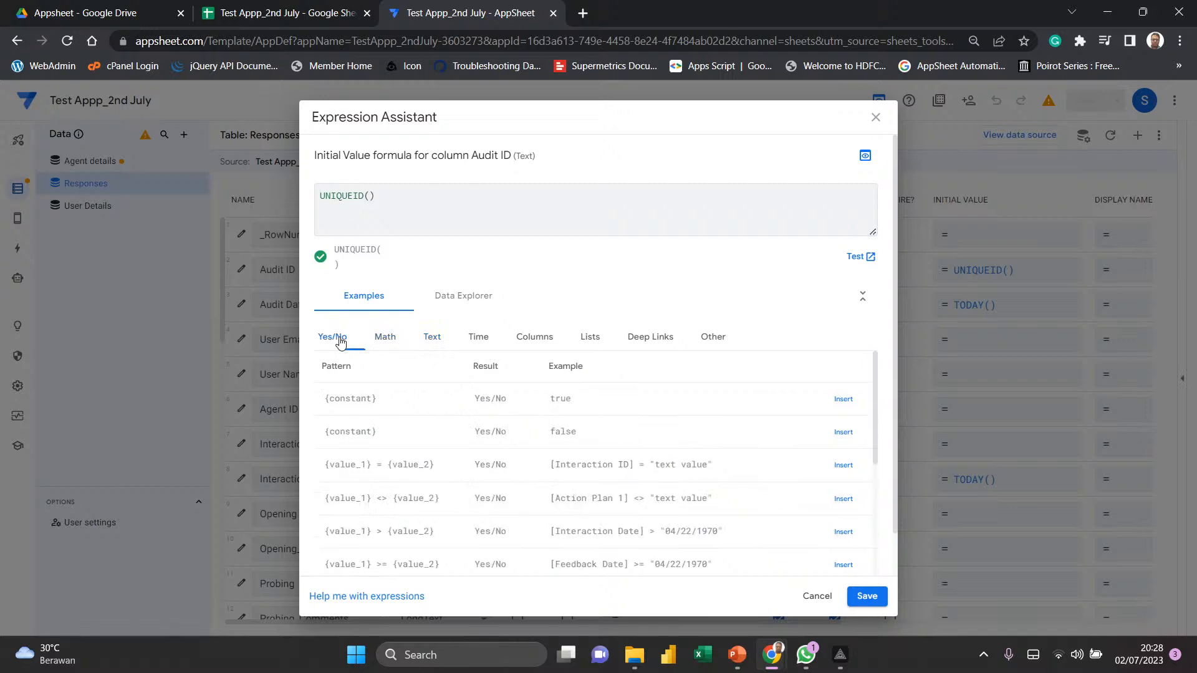
pyautogui.click(535, 344)
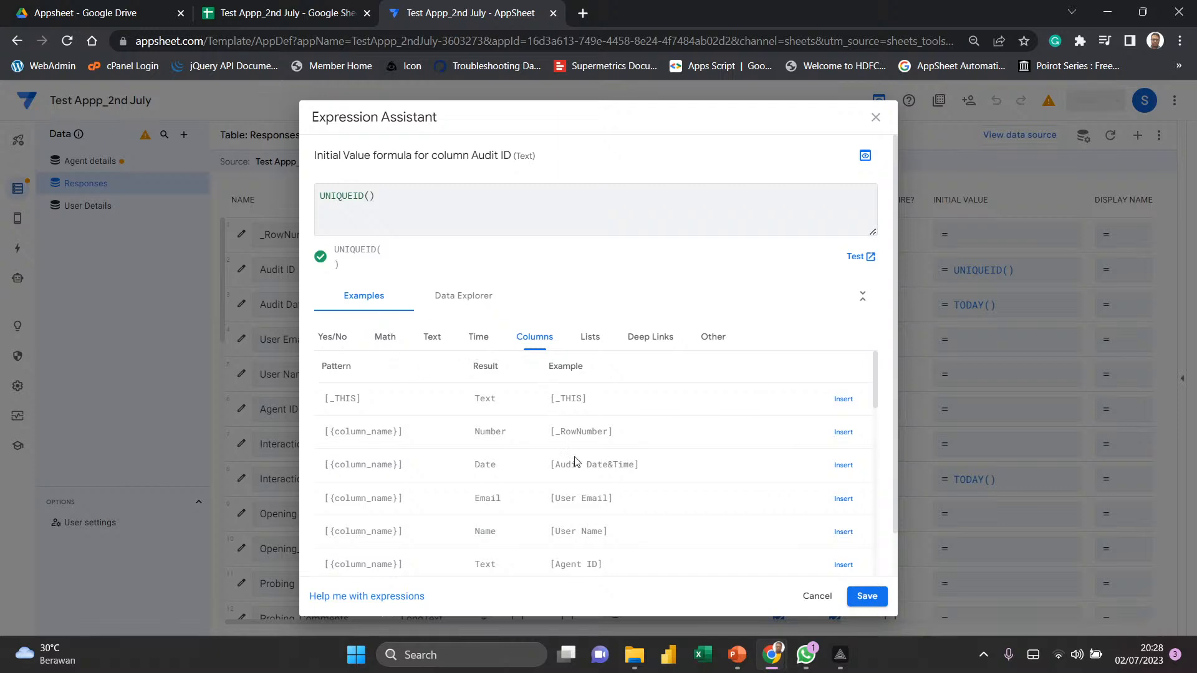
pyautogui.scroll(-3, 679, 471)
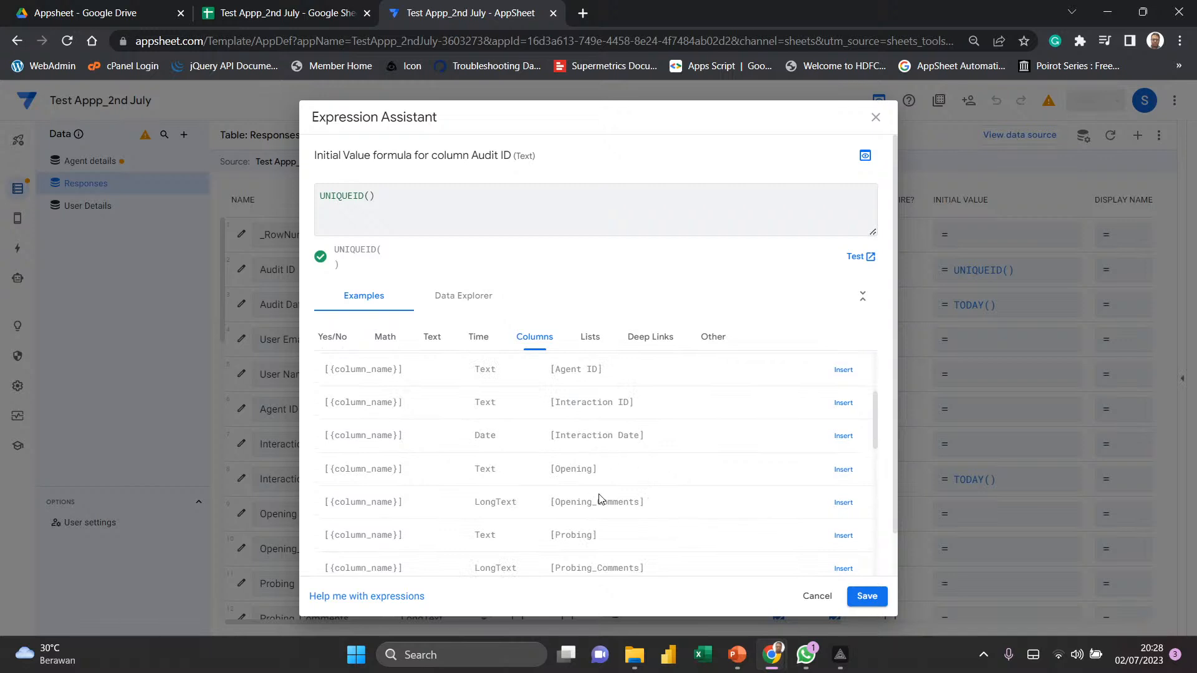
pyautogui.scroll(-2, 705, 476)
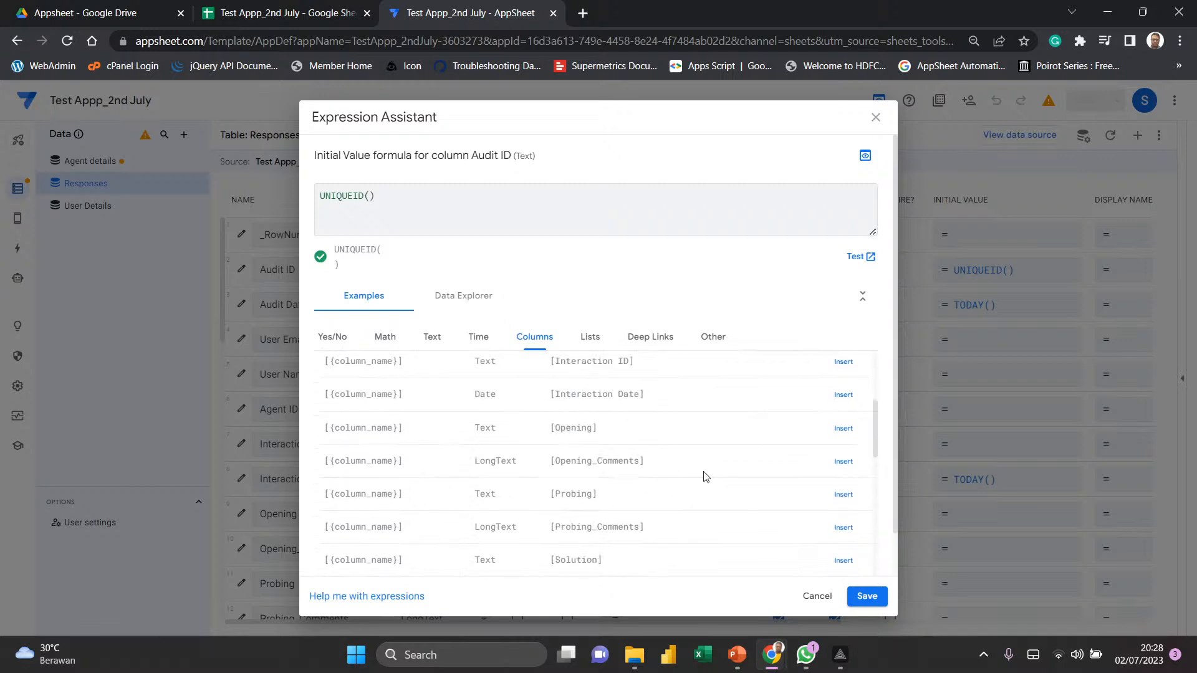
# - View the expression editor's Data Explorer and collapse the Responses, Agent Details and User Details column lists
pyautogui.click(461, 300)
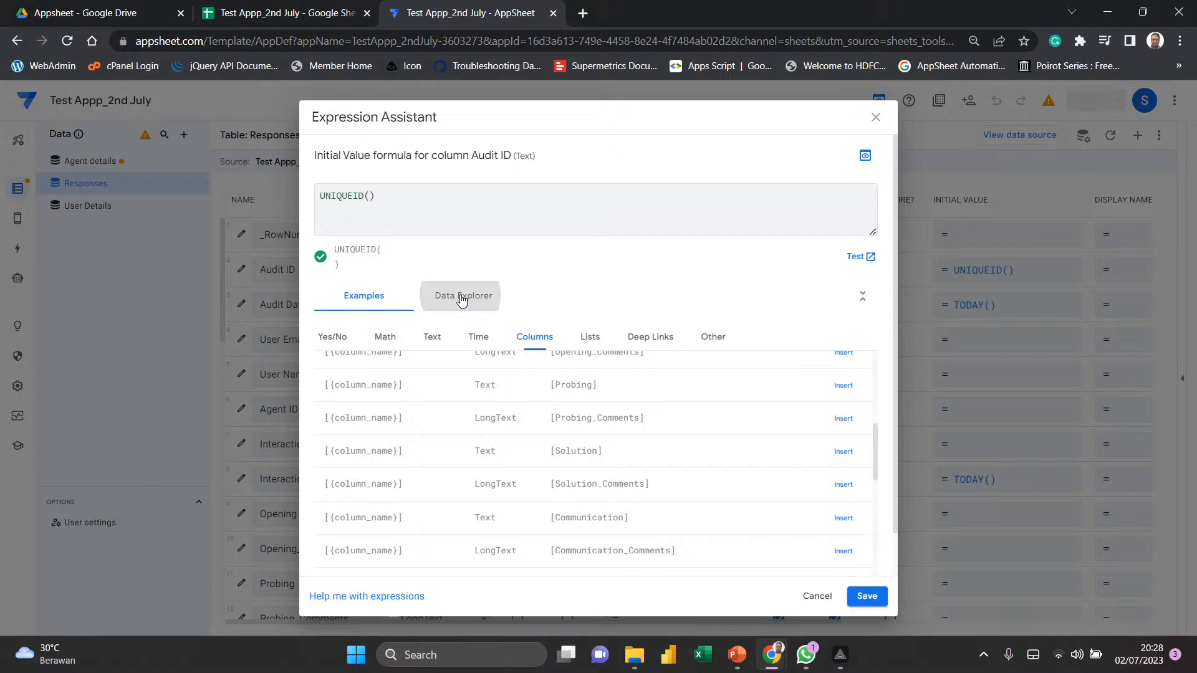
pyautogui.click(697, 115)
pyautogui.moveTo(699, 119); pyautogui.dragTo(678, 73)
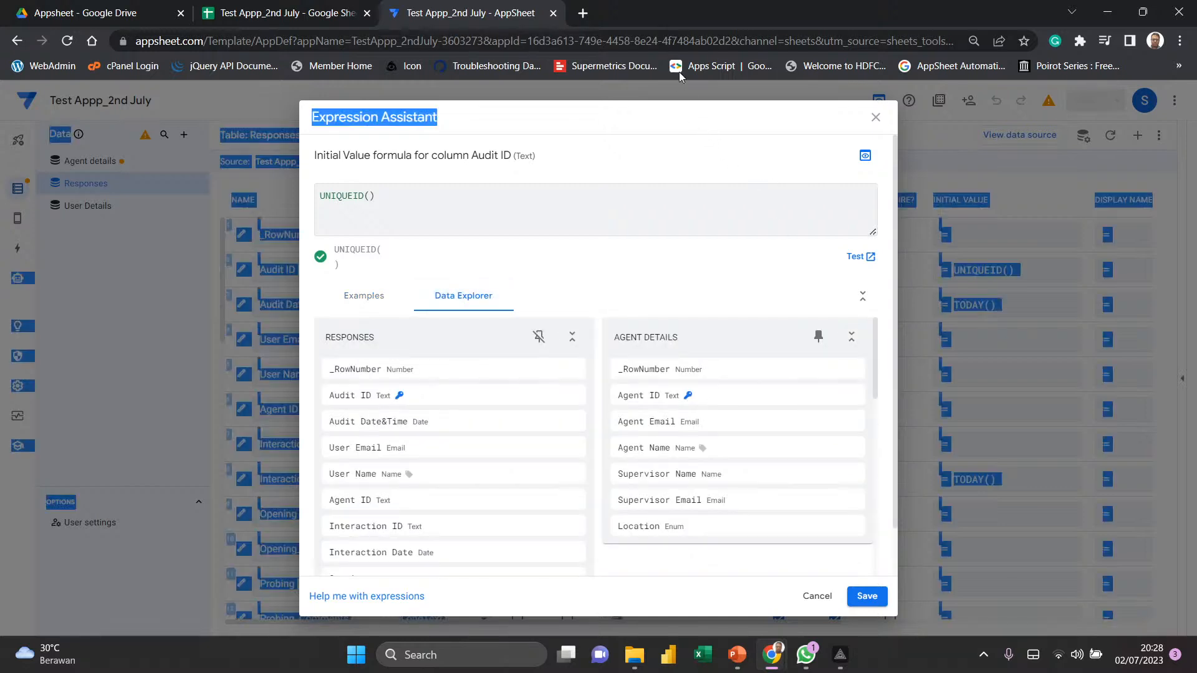
pyautogui.click(675, 118)
pyautogui.moveTo(677, 122); pyautogui.dragTo(675, 81)
pyautogui.click(647, 156)
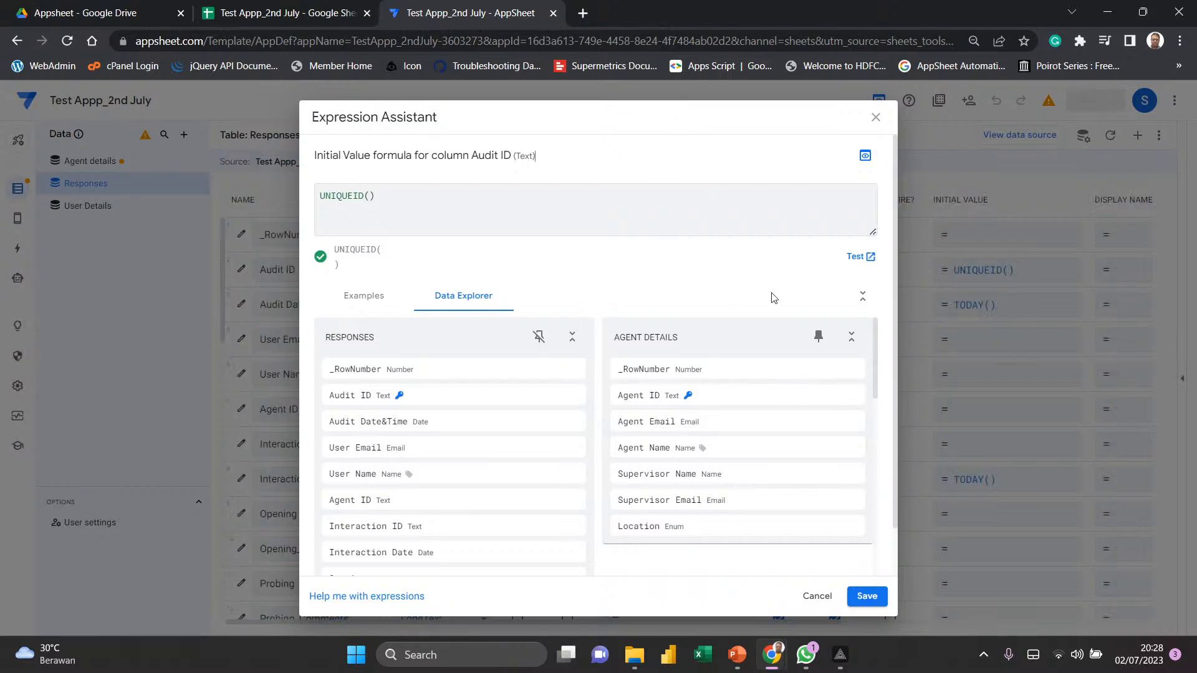
pyautogui.scroll(-1, 775, 308)
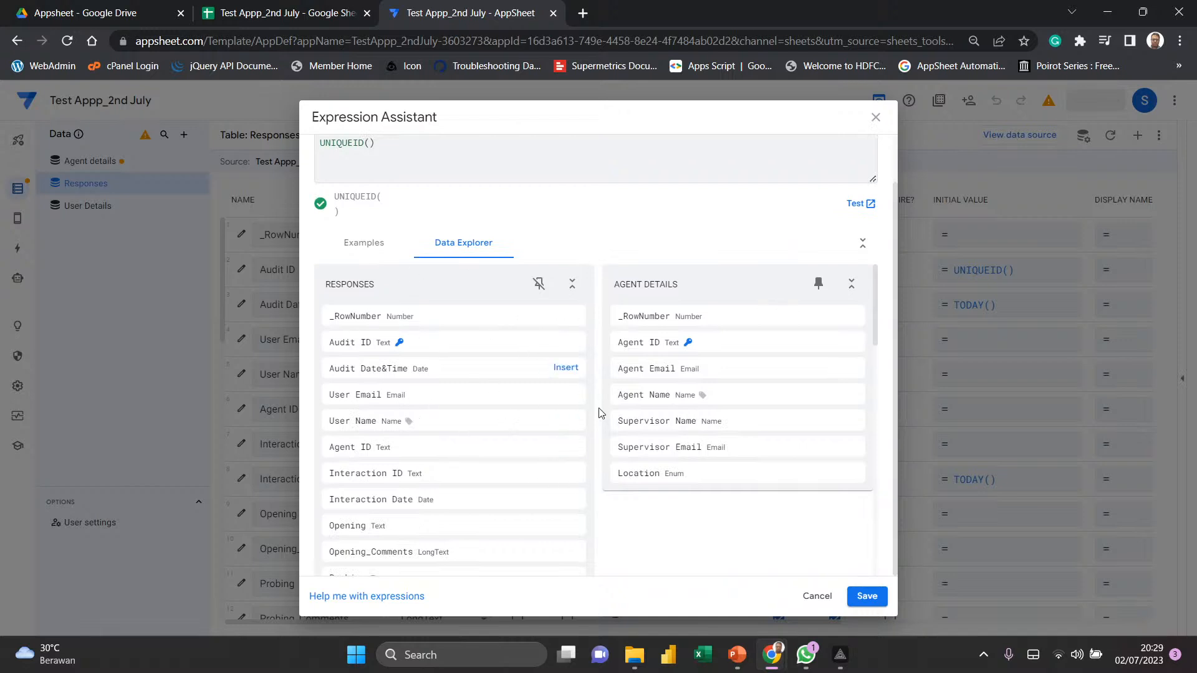
pyautogui.click(571, 284)
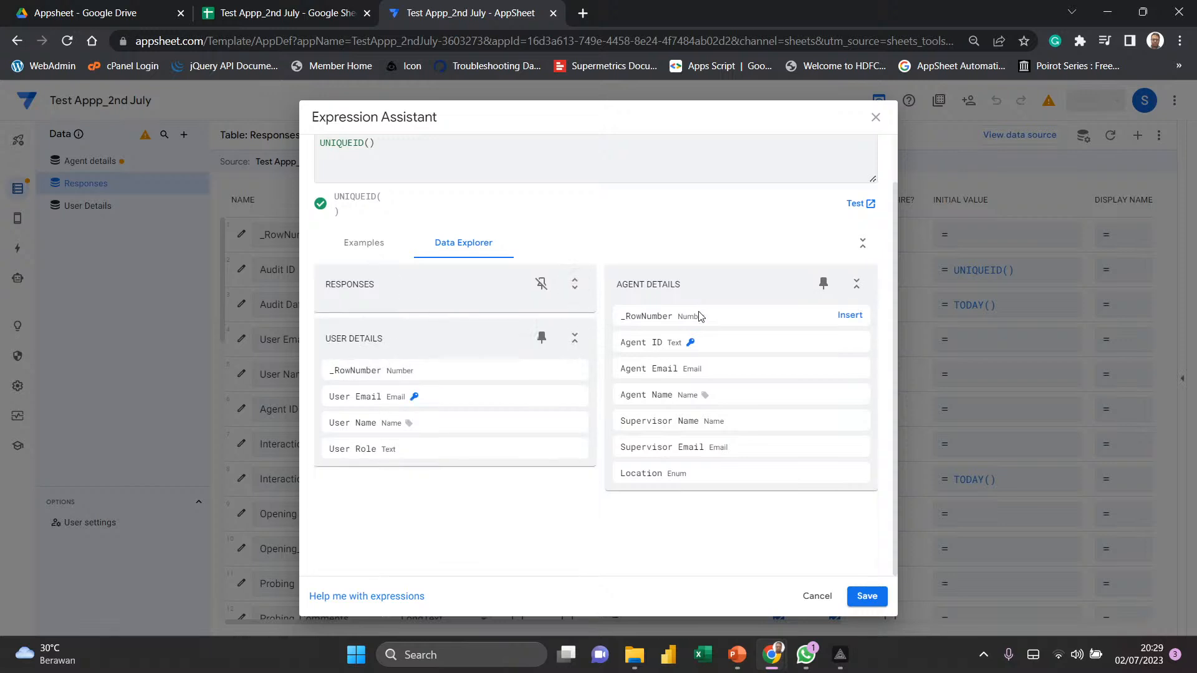
pyautogui.click(856, 287)
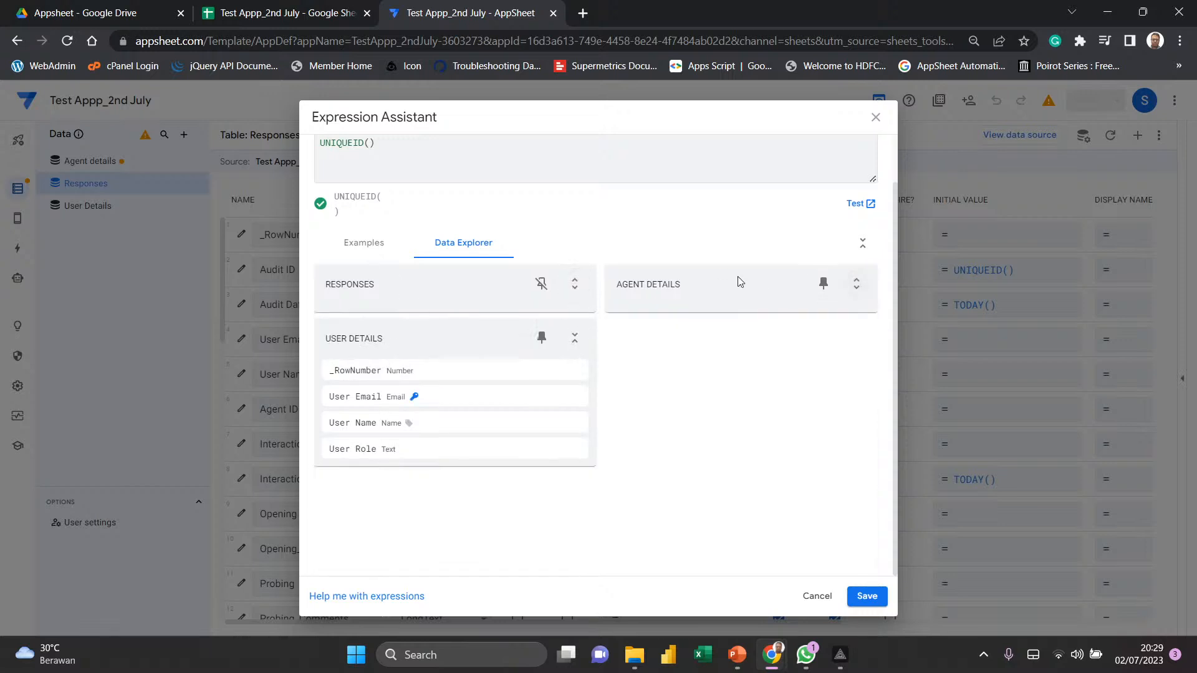
pyautogui.click(575, 340)
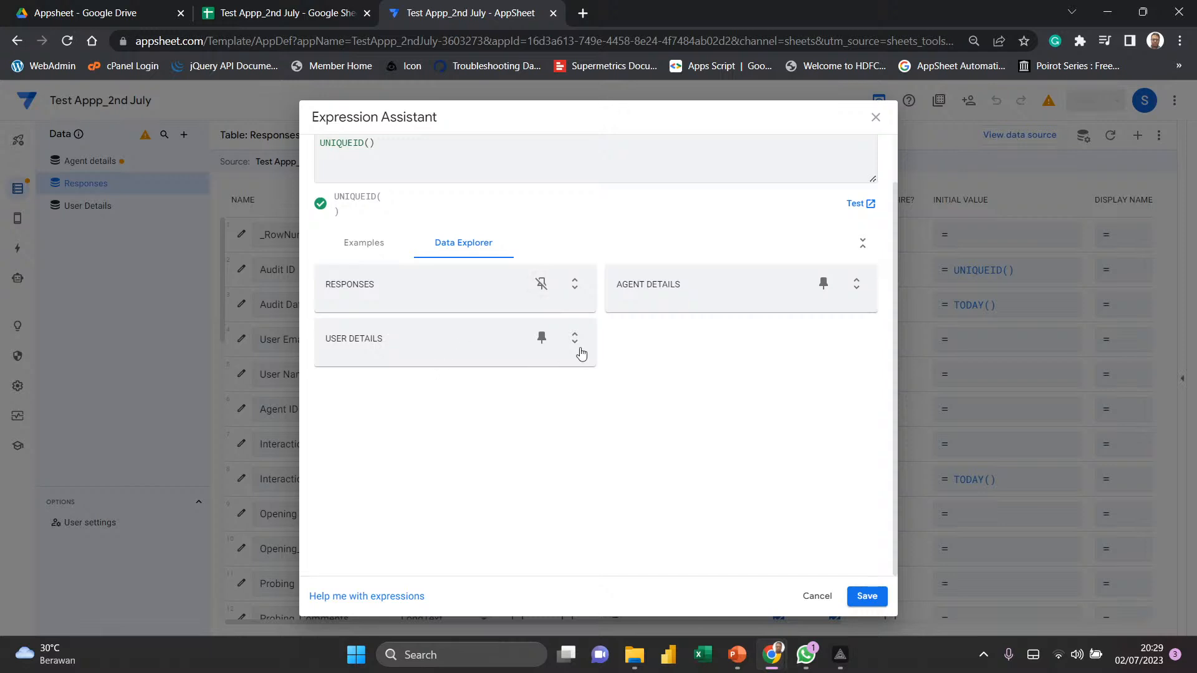
# - View the User Details and Agent Details columns in the Data Explorer, then return to the examples and save Audit ID's UNIQUEID() expression
pyautogui.click(575, 338)
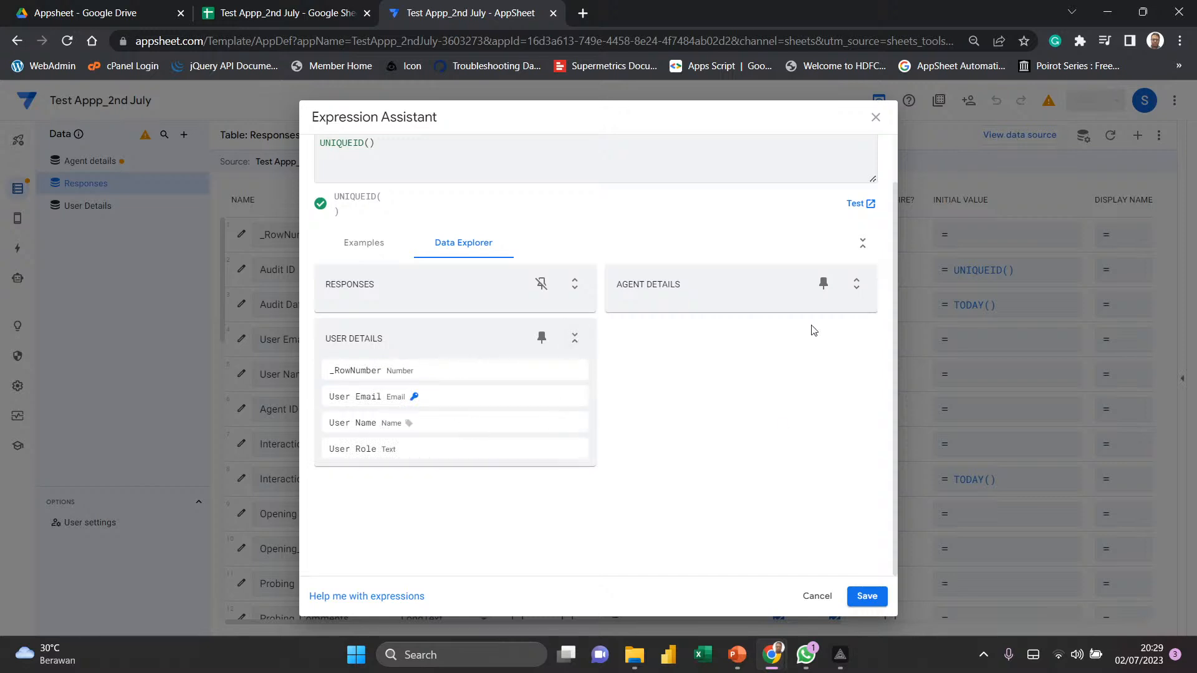
pyautogui.click(856, 290)
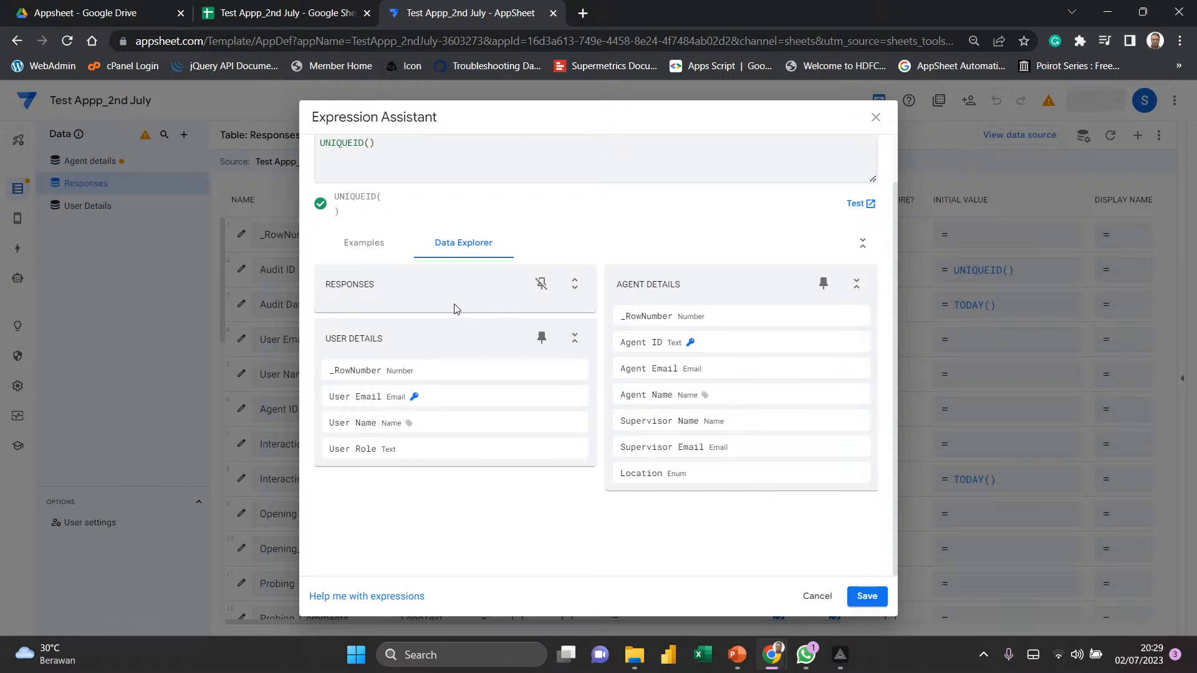
pyautogui.click(364, 246)
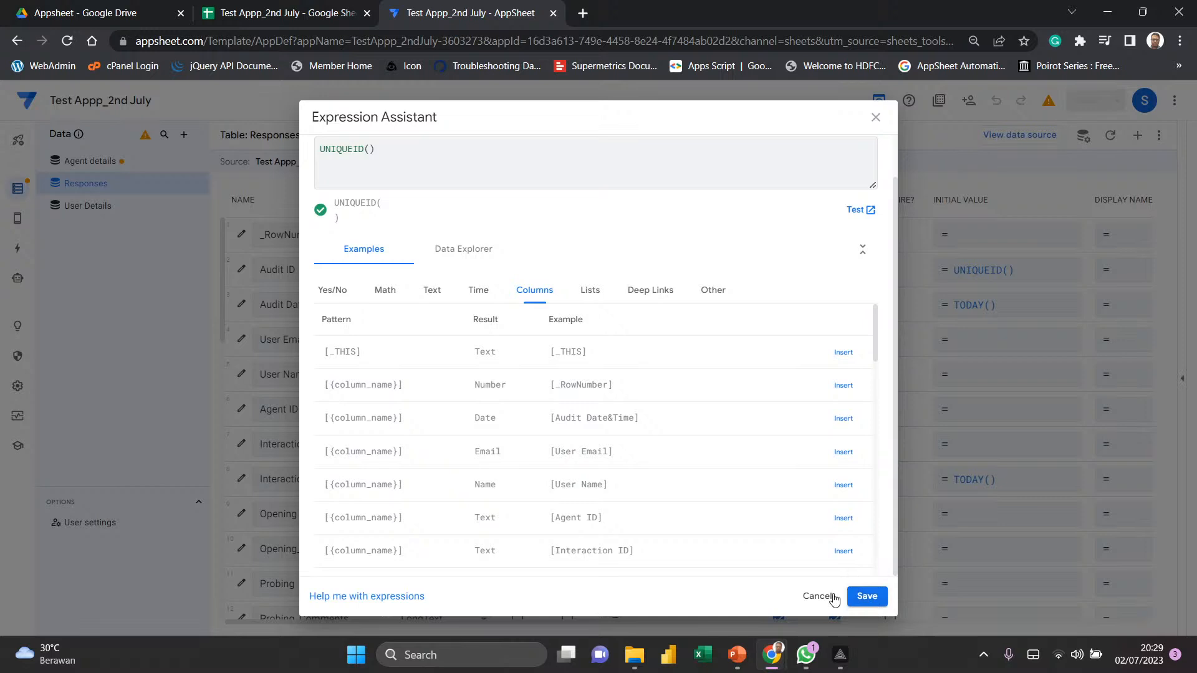
pyautogui.click(422, 153)
pyautogui.click(874, 602)
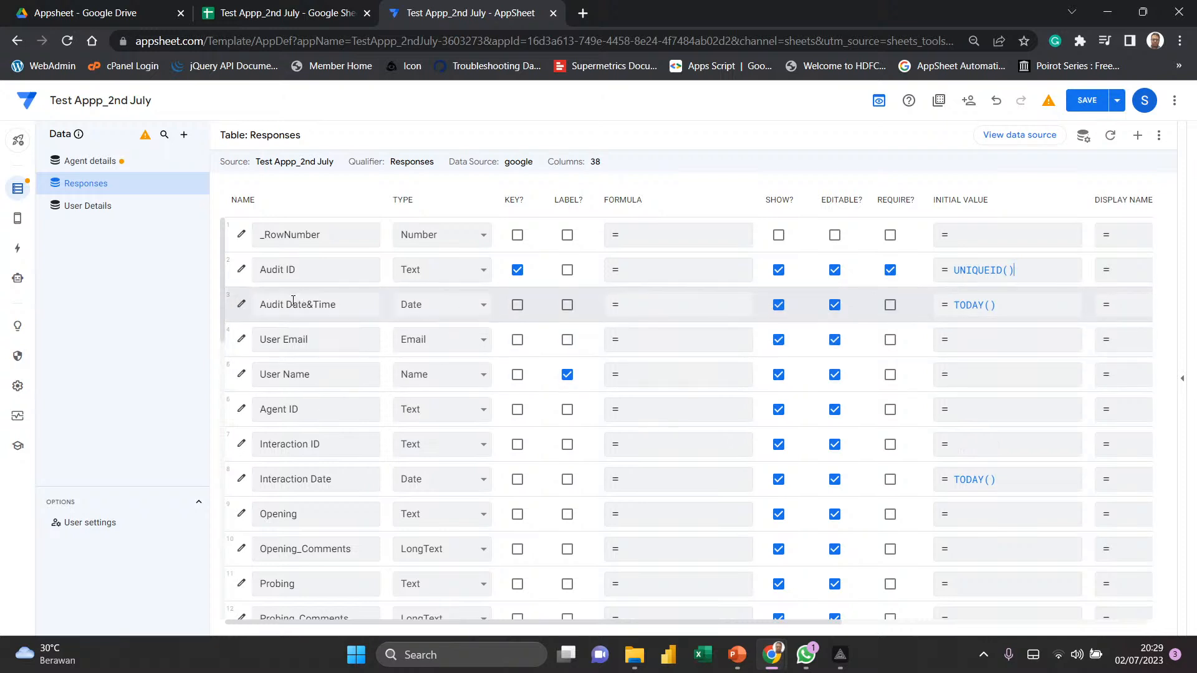
# - Set the Audit Date&Time column's type to DateTime and have it ignore seconds
pyautogui.click(242, 304)
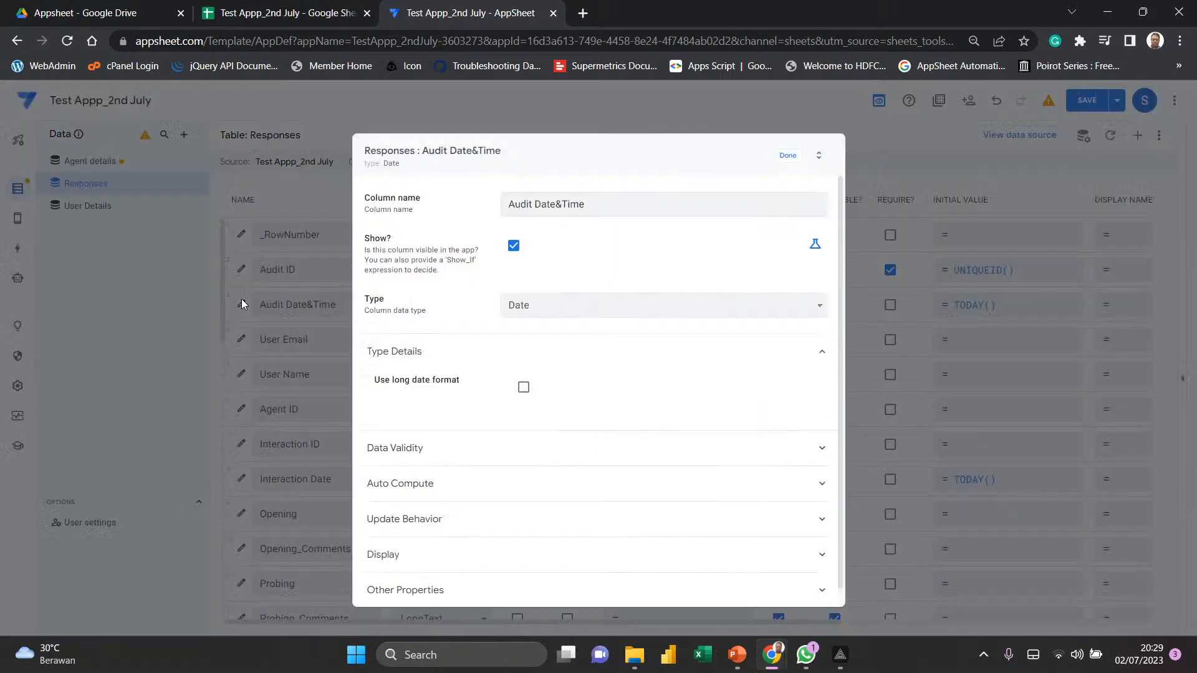
pyautogui.click(604, 306)
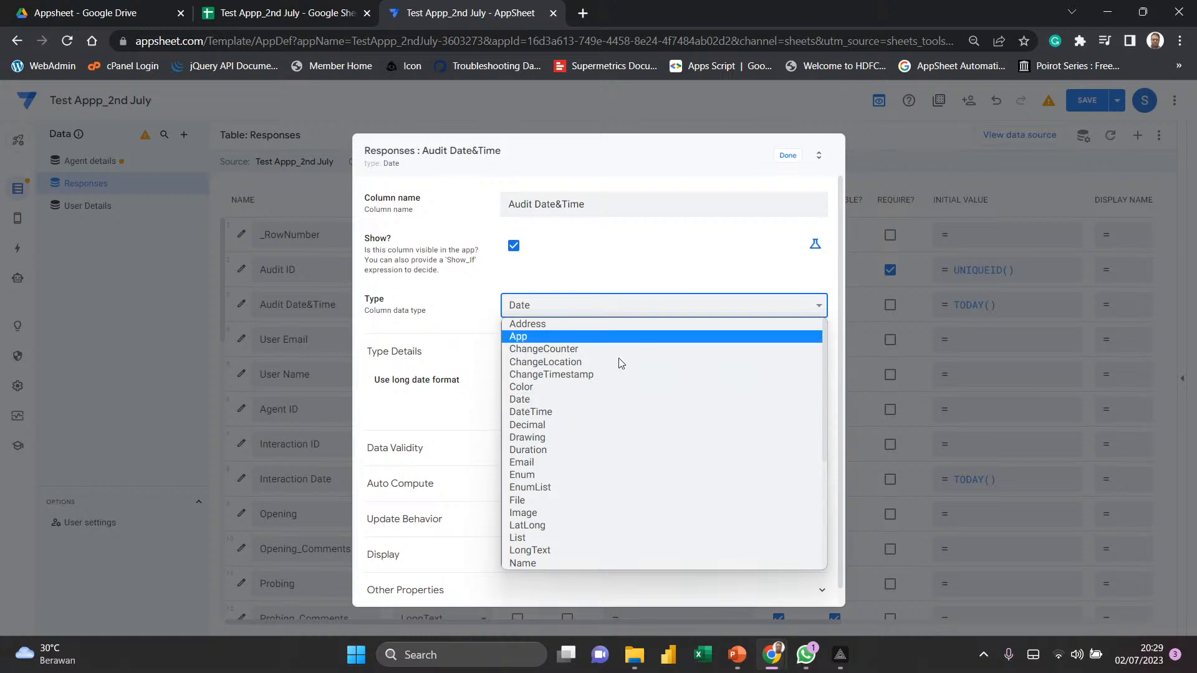
pyautogui.click(597, 411)
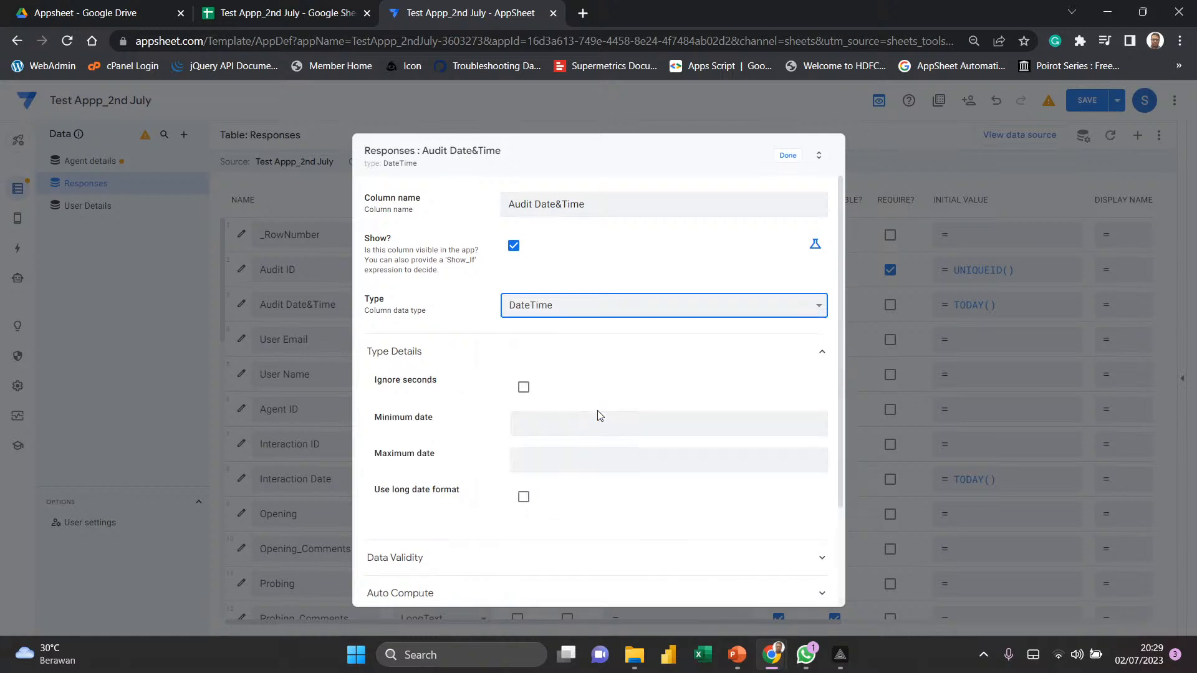
pyautogui.click(523, 387)
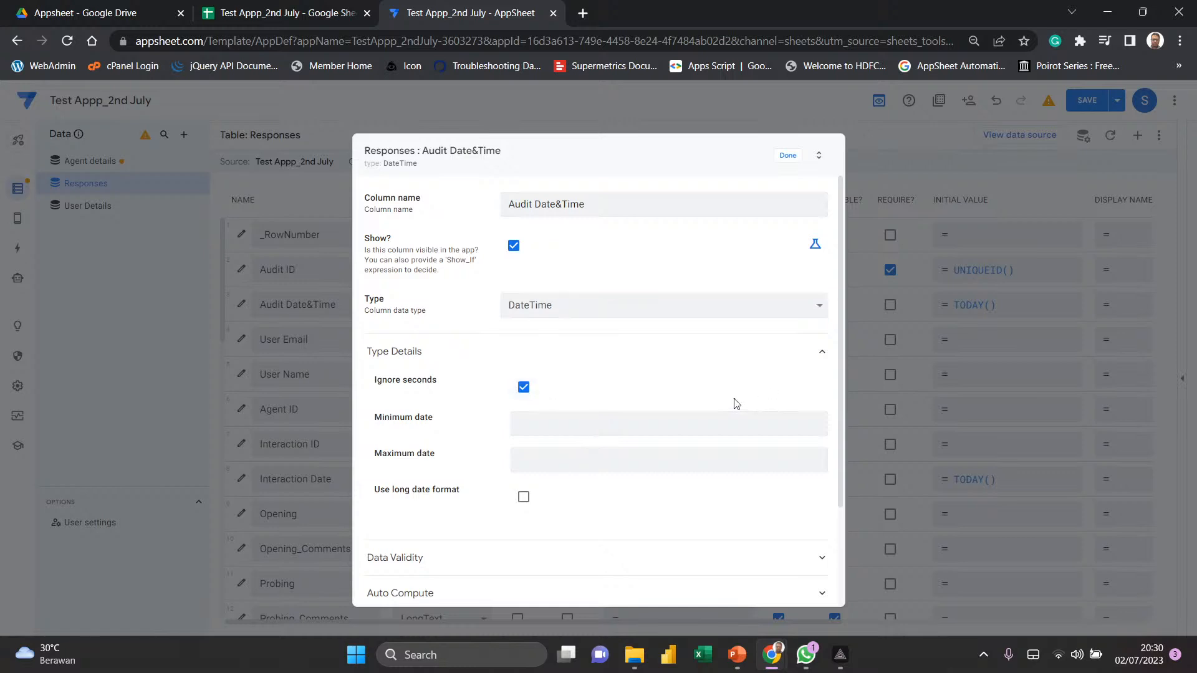
# - Replace the initial value expression of the Audit Date&Time column with TIMENOW() and save it
pyautogui.scroll(-2, 736, 404)
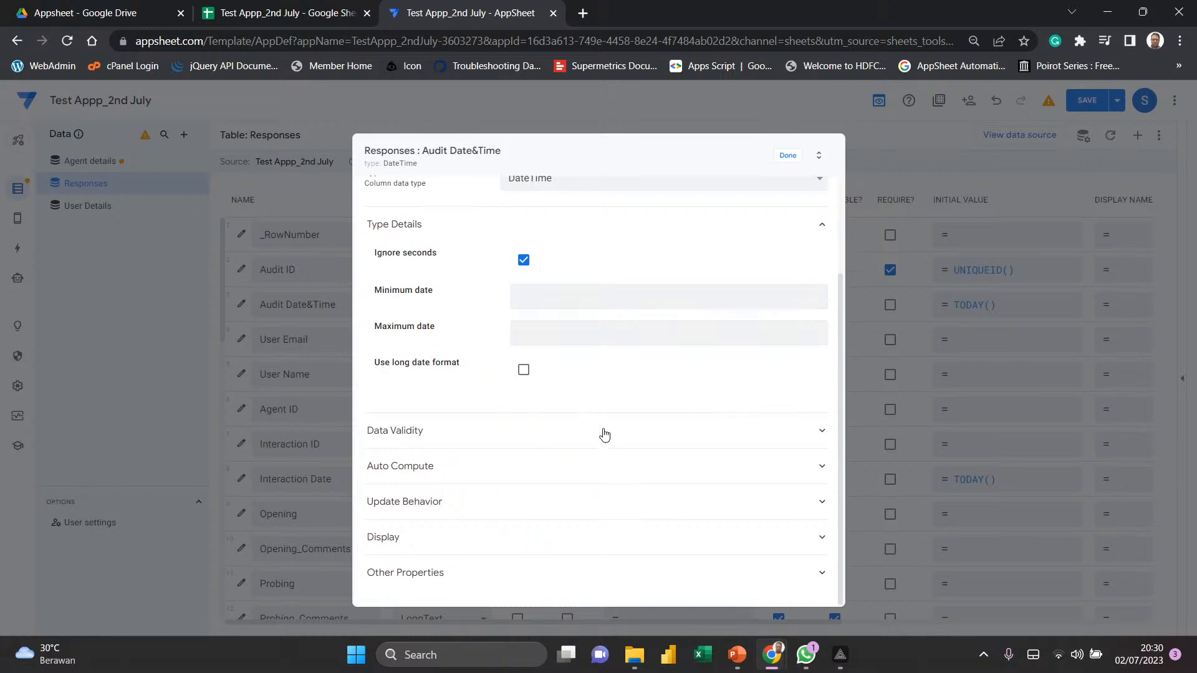
pyautogui.click(559, 469)
pyautogui.scroll(-3, 592, 415)
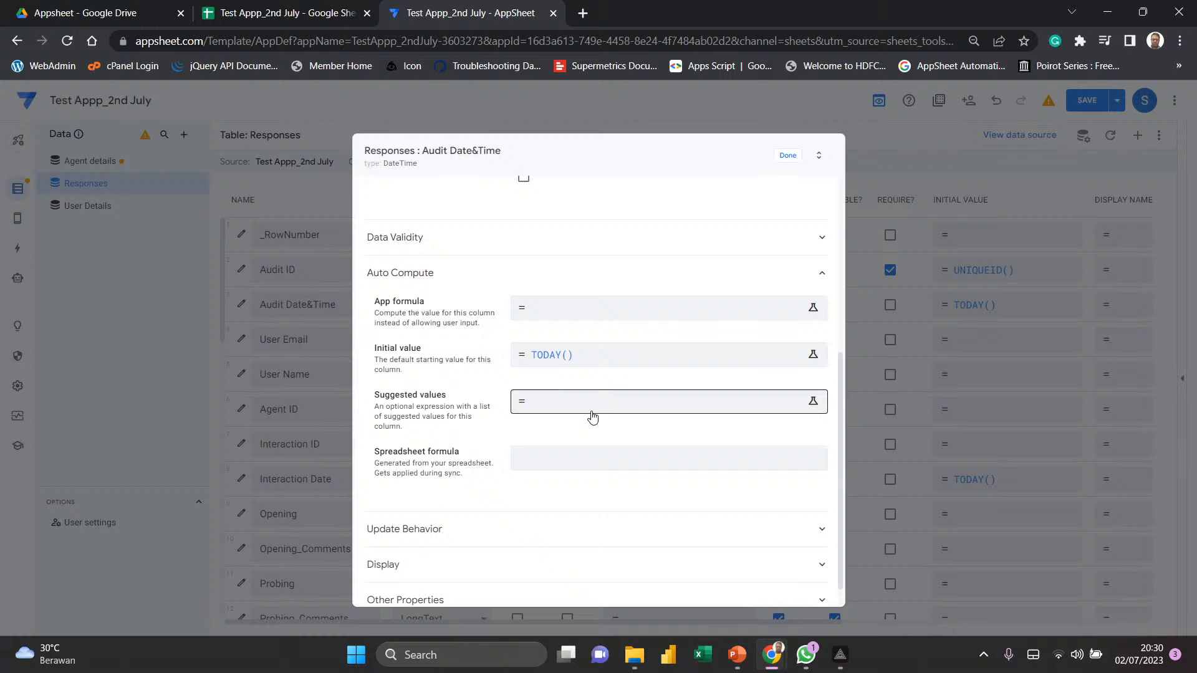
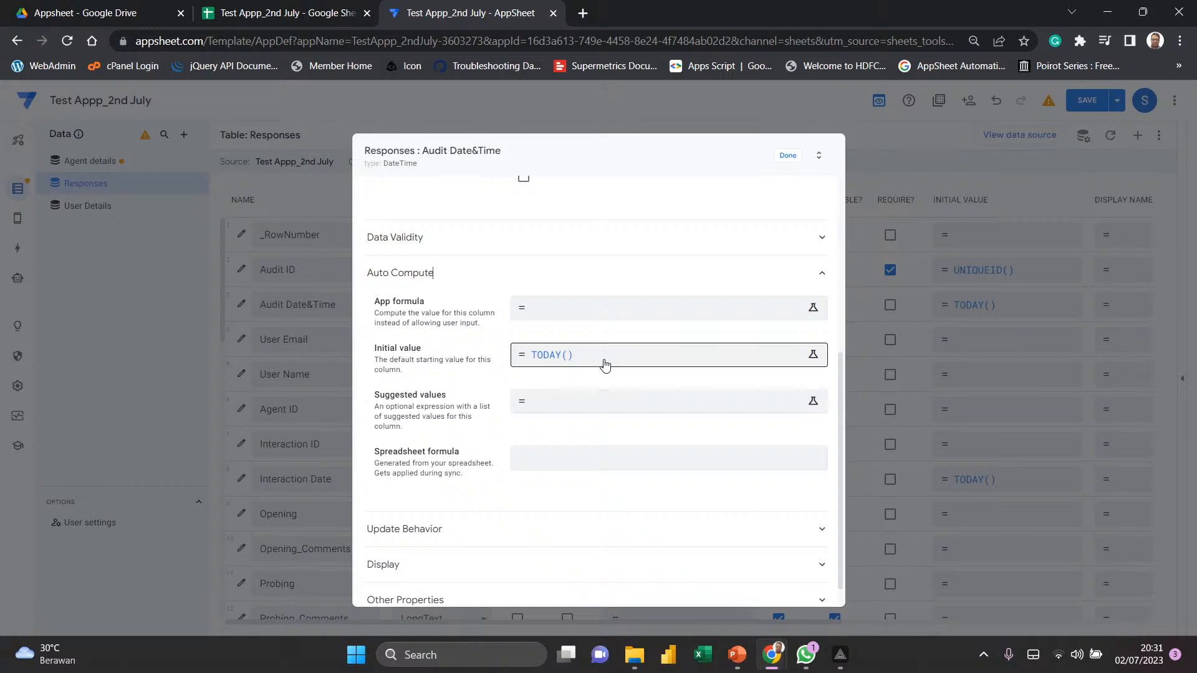
pyautogui.click(604, 363)
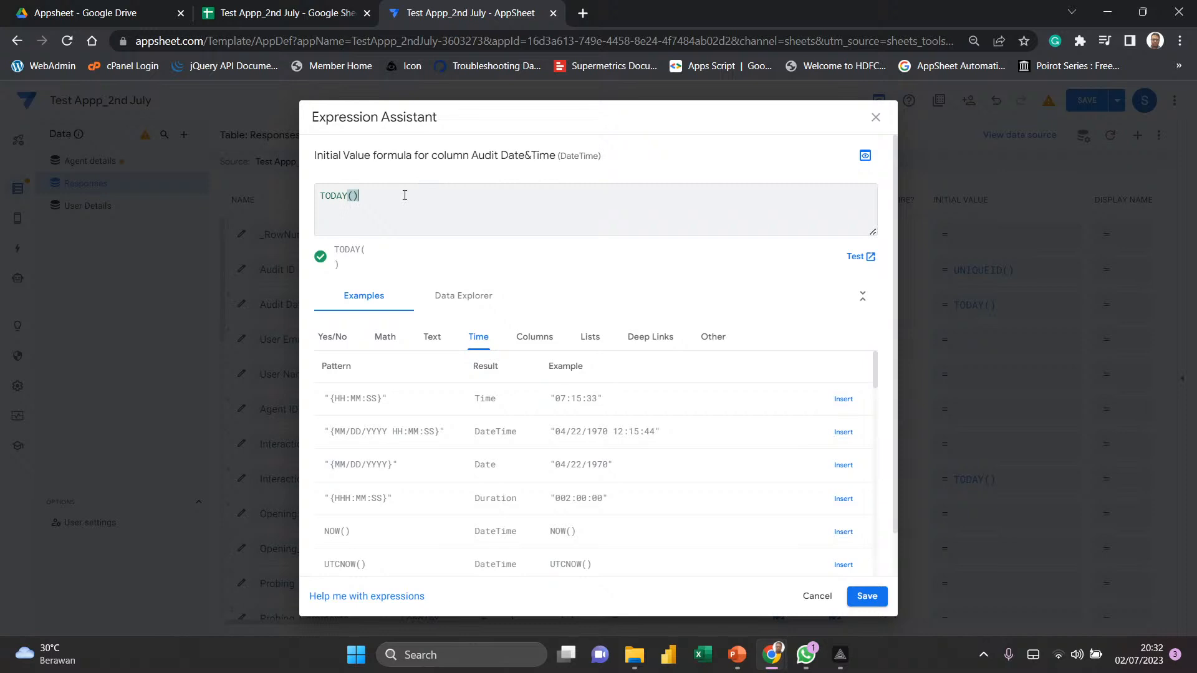
pyautogui.scroll(-2, 685, 489)
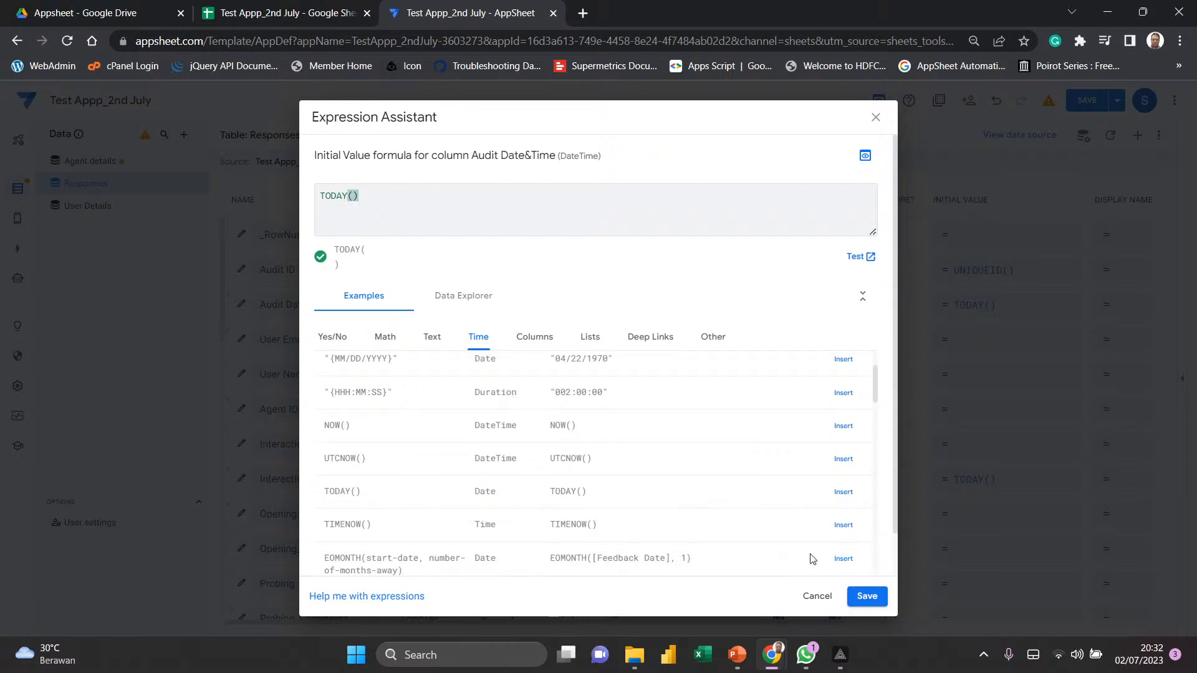
pyautogui.moveTo(429, 194); pyautogui.dragTo(306, 187)
pyautogui.press('BackSpace')
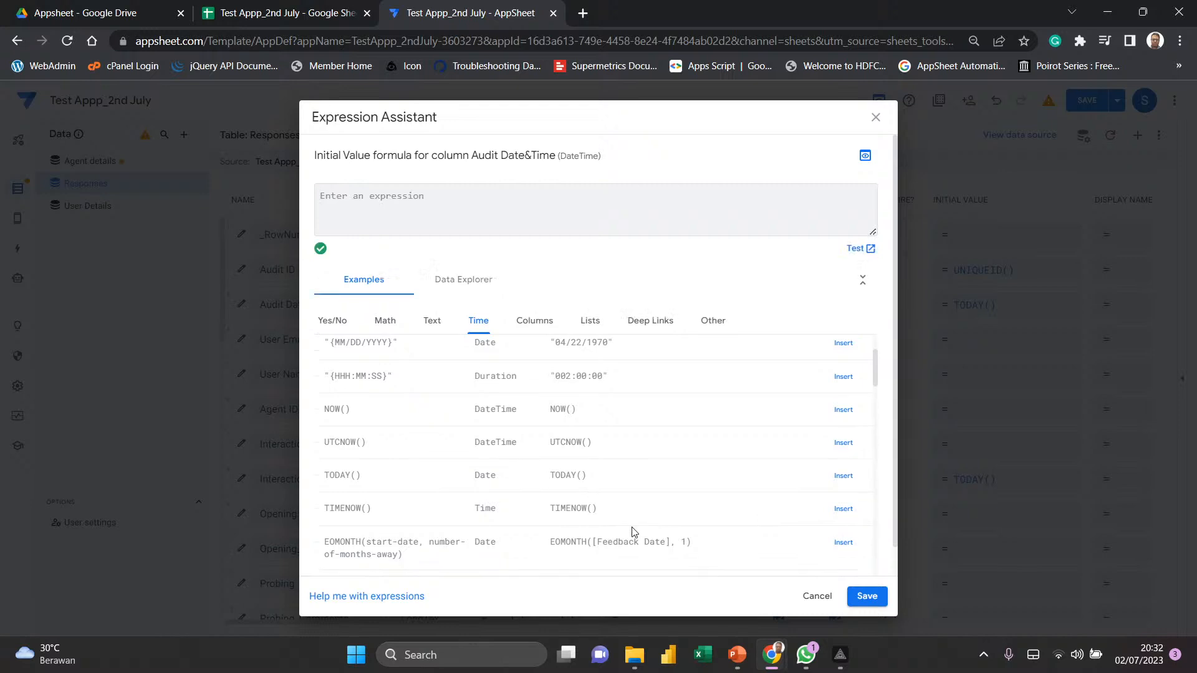
pyautogui.click(843, 510)
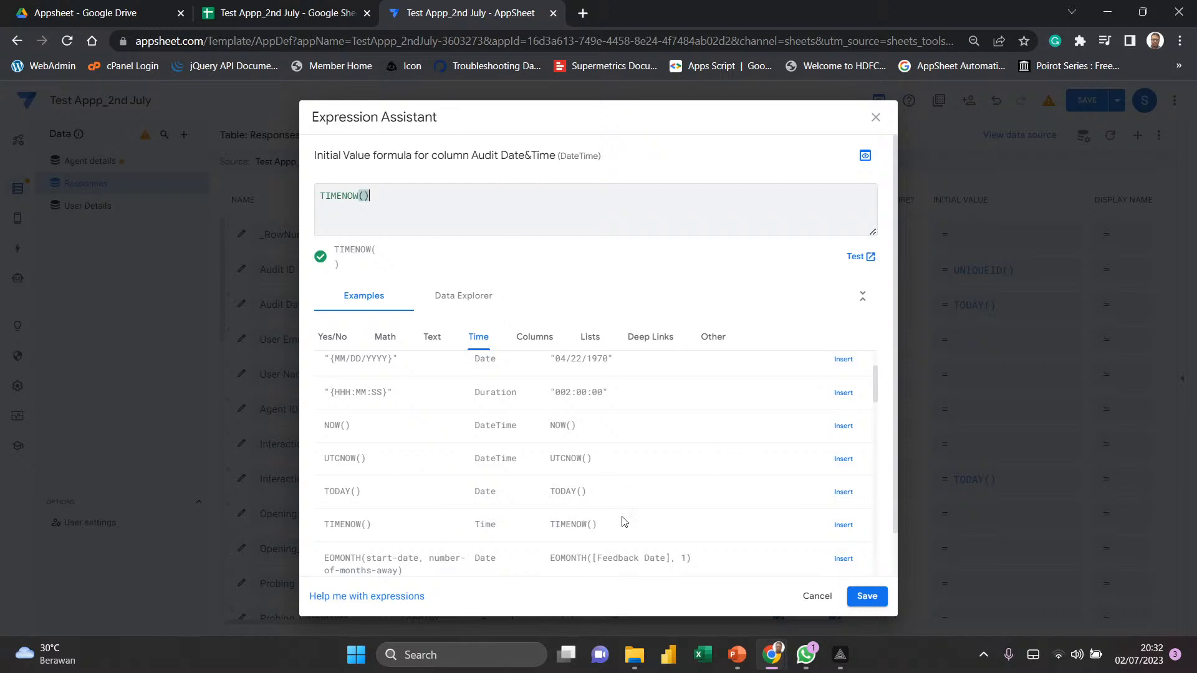
pyautogui.click(867, 596)
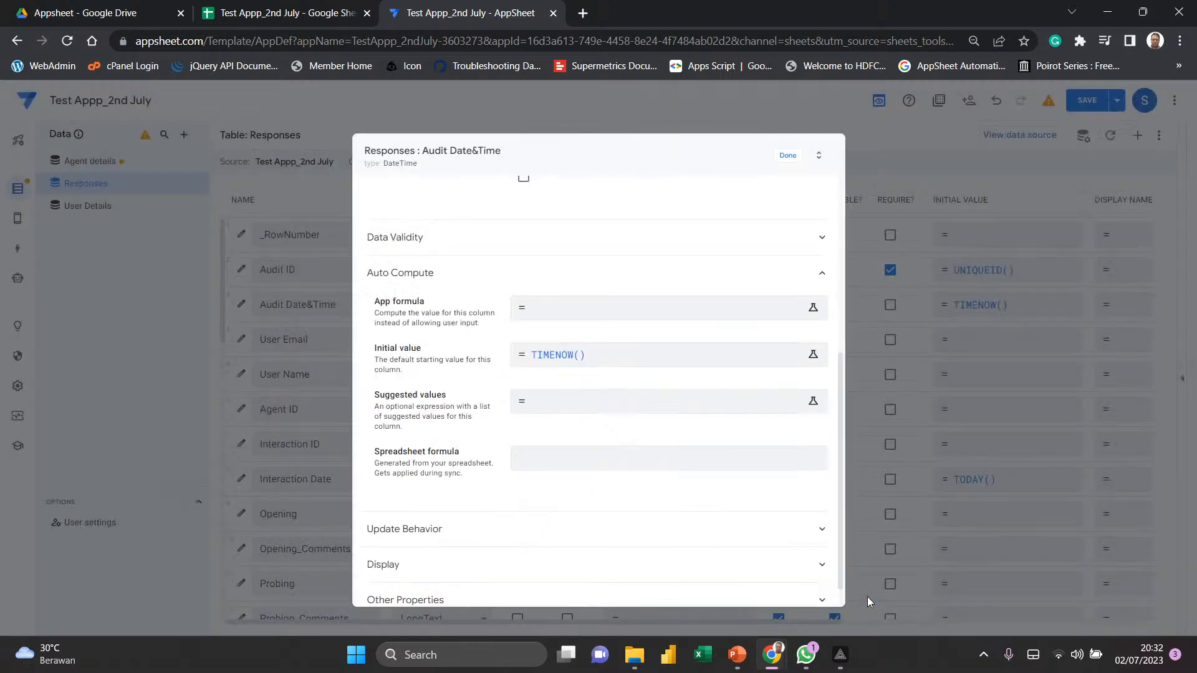
# - Review the update behavior, display and other properties of the Audit Date&Time column, then finish its settings
pyautogui.scroll(-1, 664, 464)
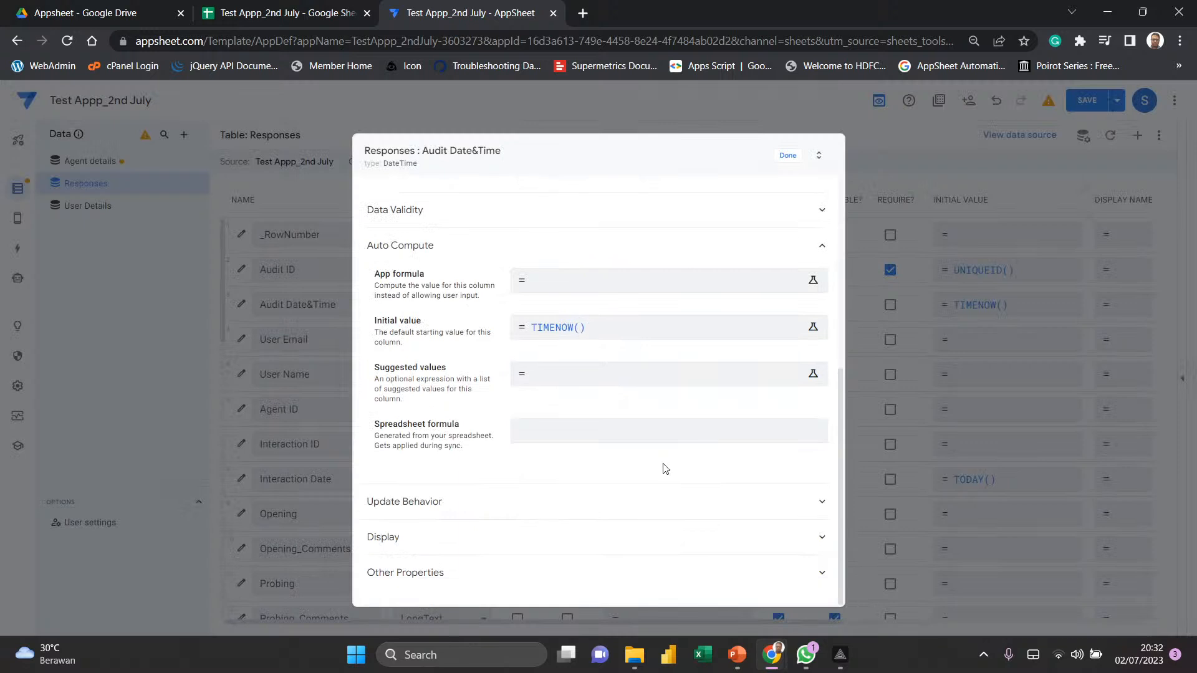
pyautogui.click(663, 506)
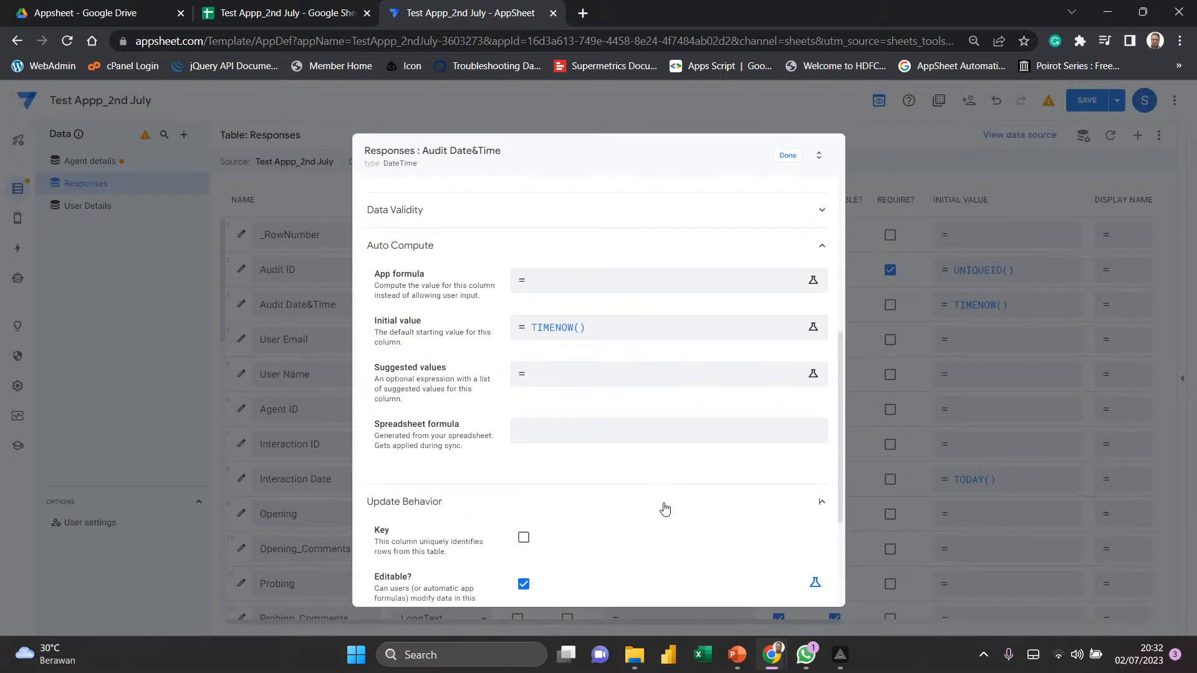
pyautogui.scroll(-3, 649, 471)
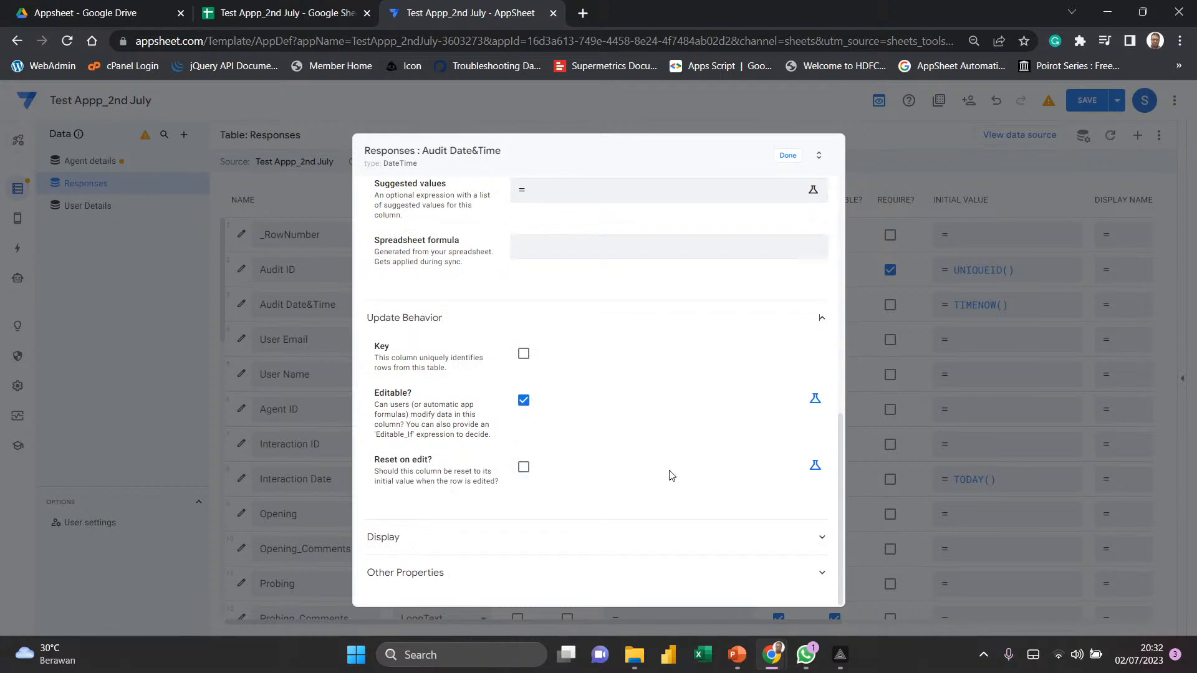
pyautogui.click(659, 535)
pyautogui.scroll(-3, 659, 537)
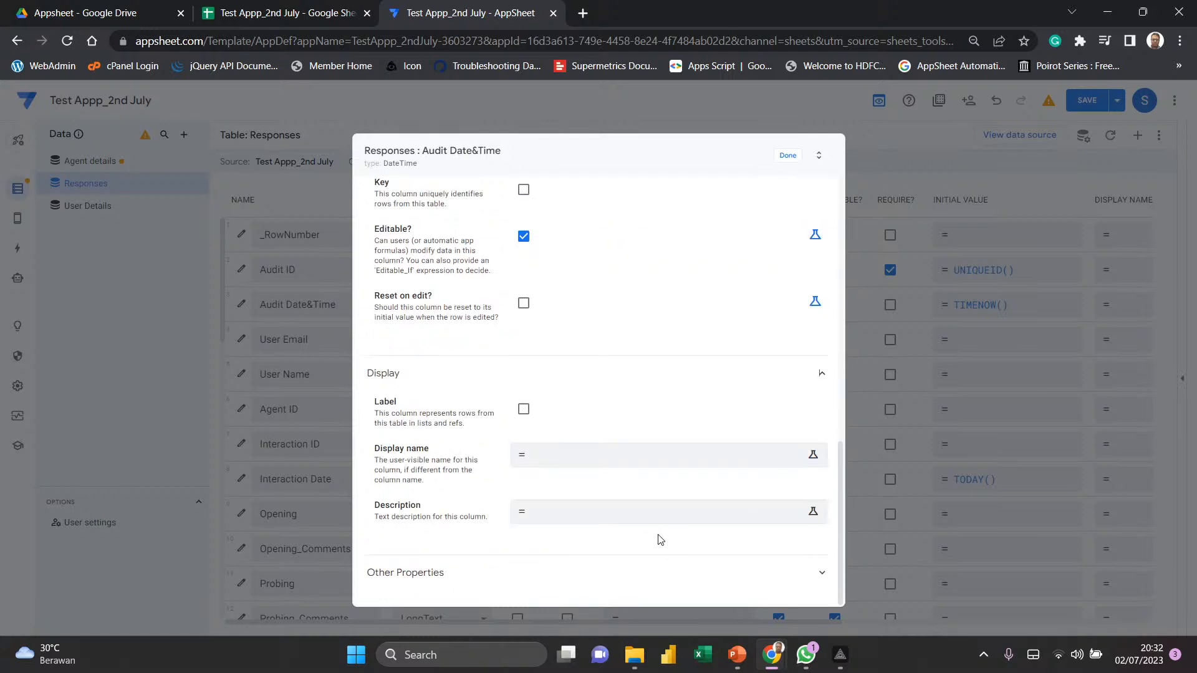
pyautogui.click(623, 572)
pyautogui.scroll(-4, 638, 405)
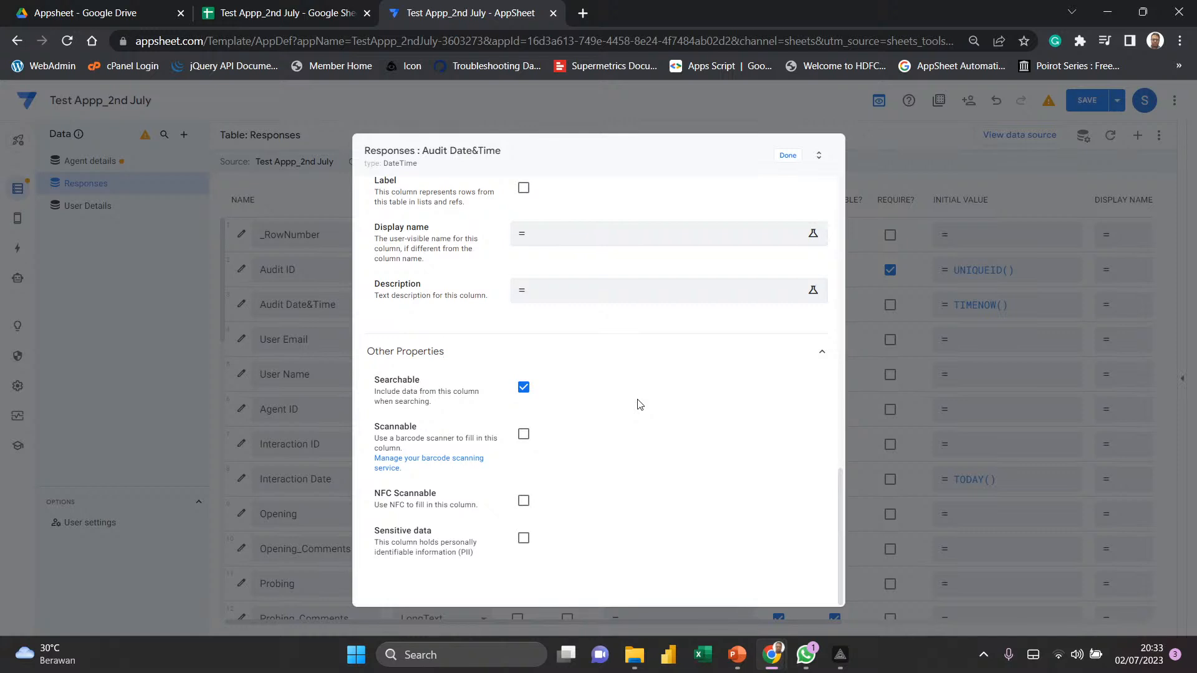
pyautogui.scroll(5, 639, 404)
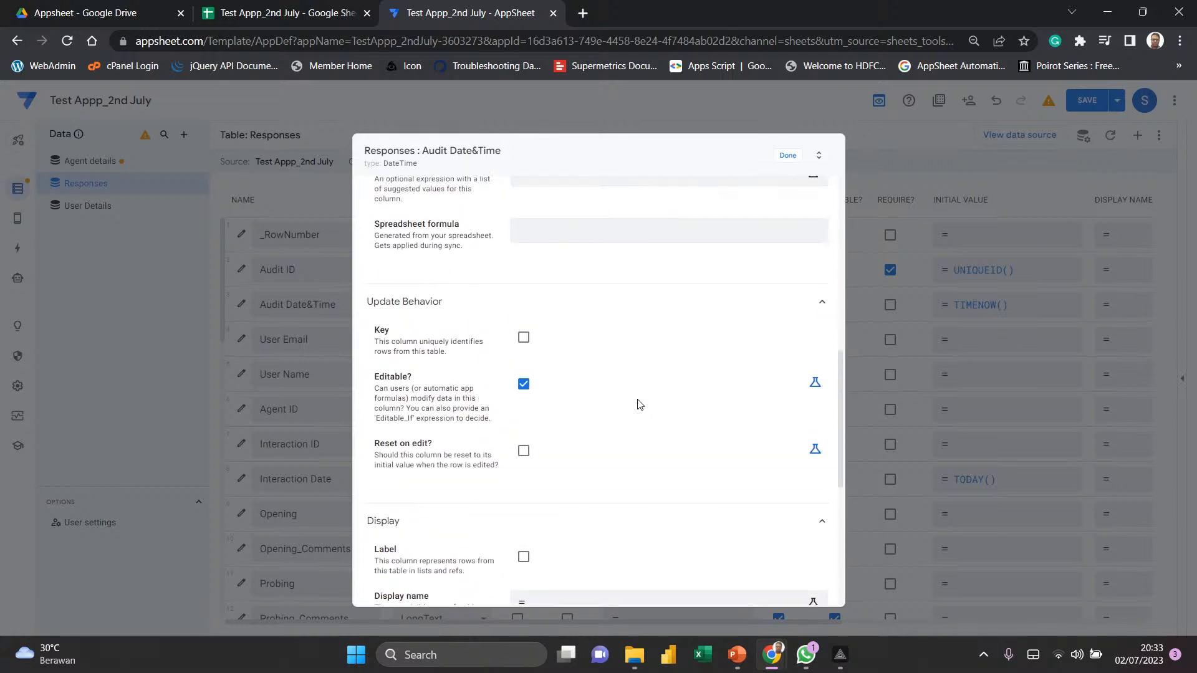
pyautogui.scroll(-5, 639, 404)
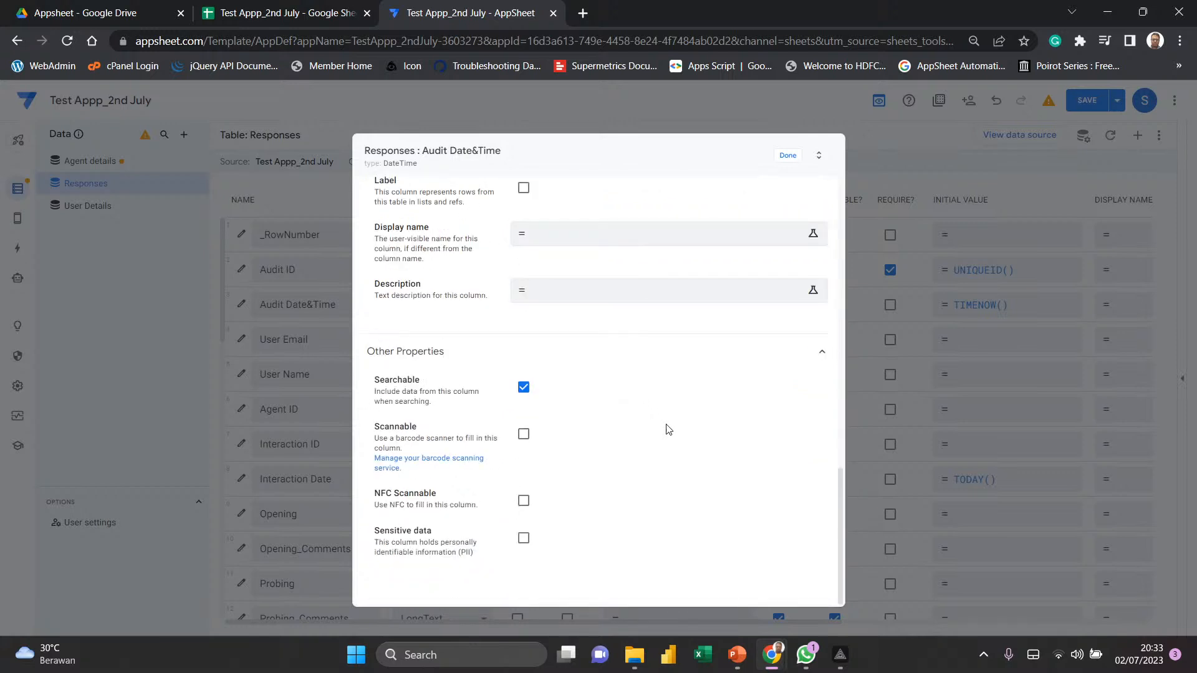
pyautogui.click(789, 156)
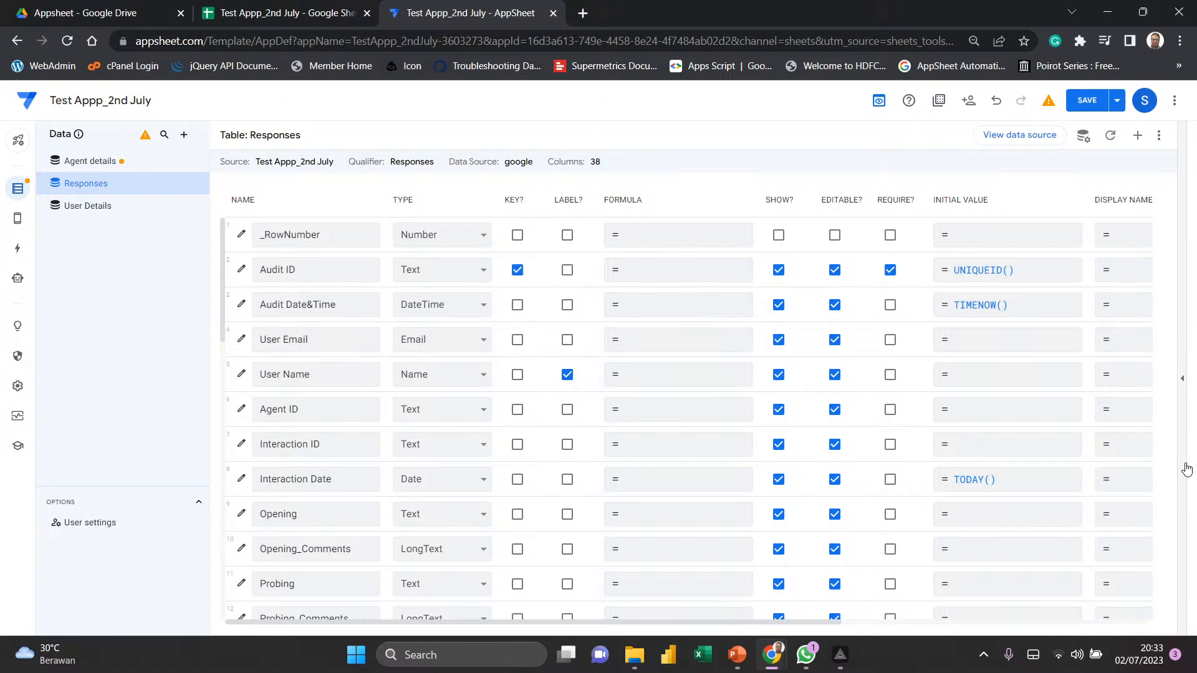
# - Open a new Responses form in the app preview and check the Audit Date&Time field and its date picker
pyautogui.click(1183, 379)
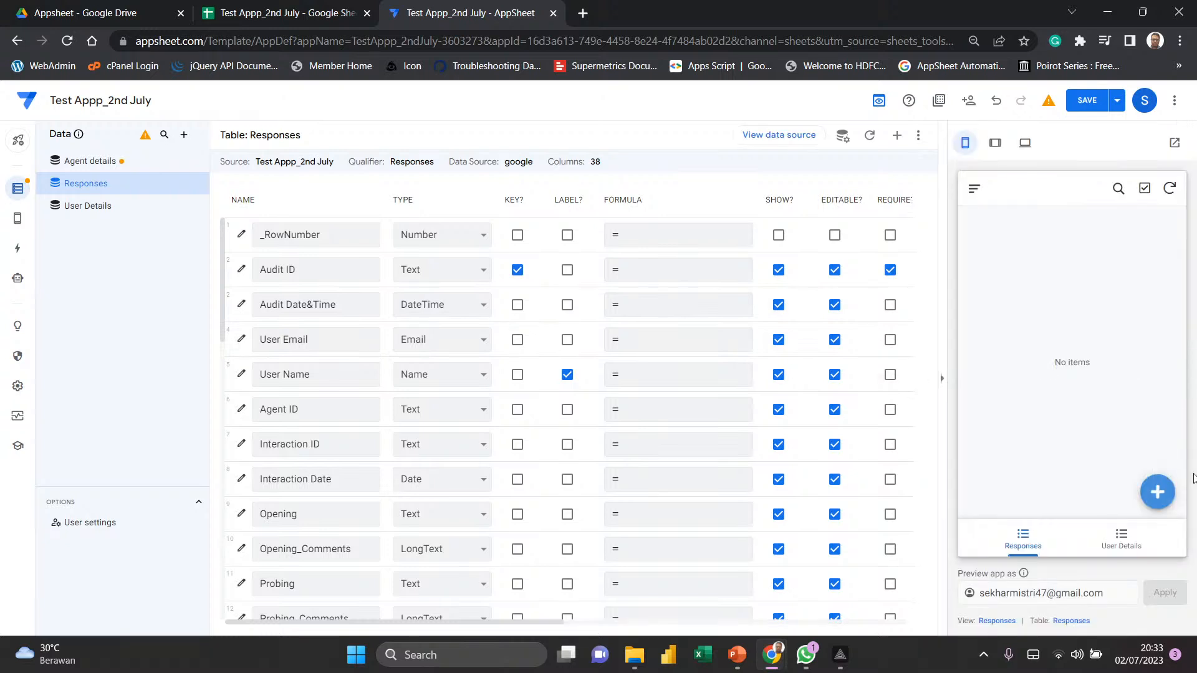
pyautogui.click(1156, 492)
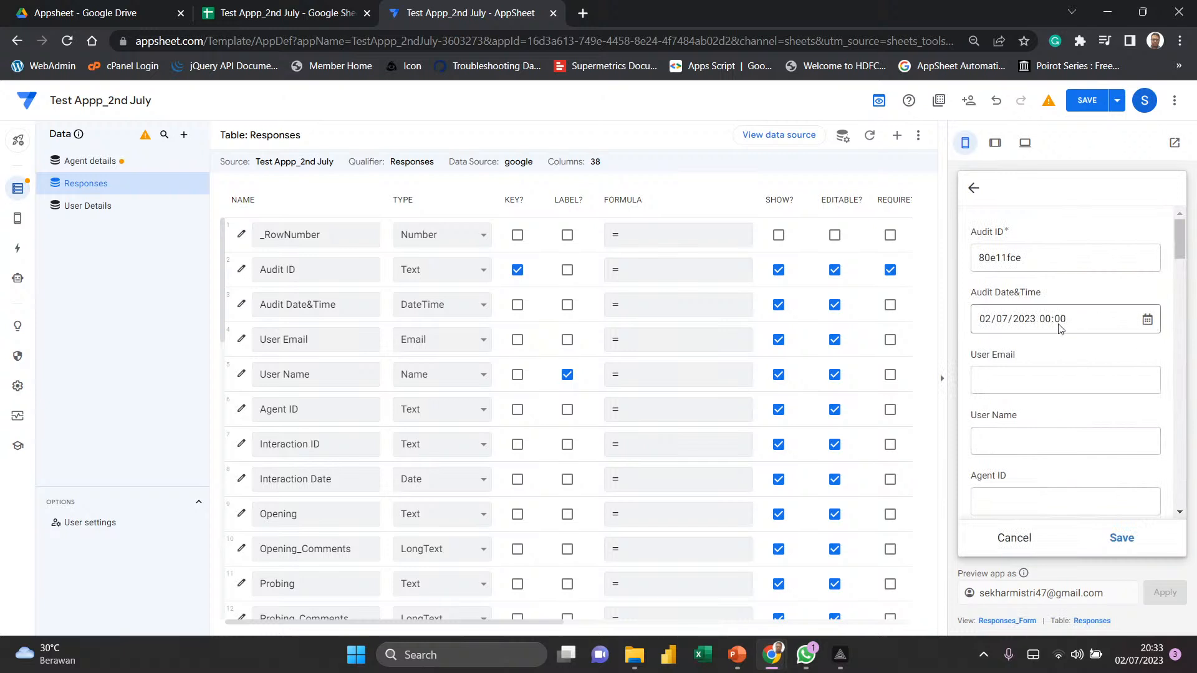
pyautogui.click(1147, 320)
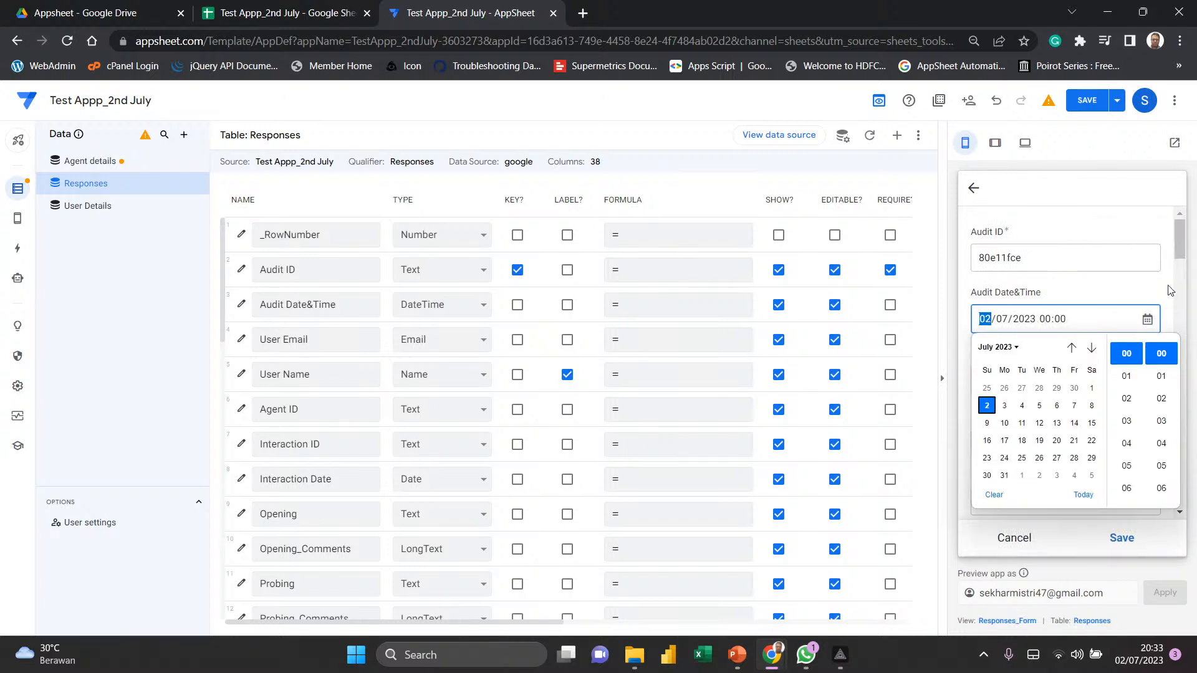
pyautogui.click(1166, 292)
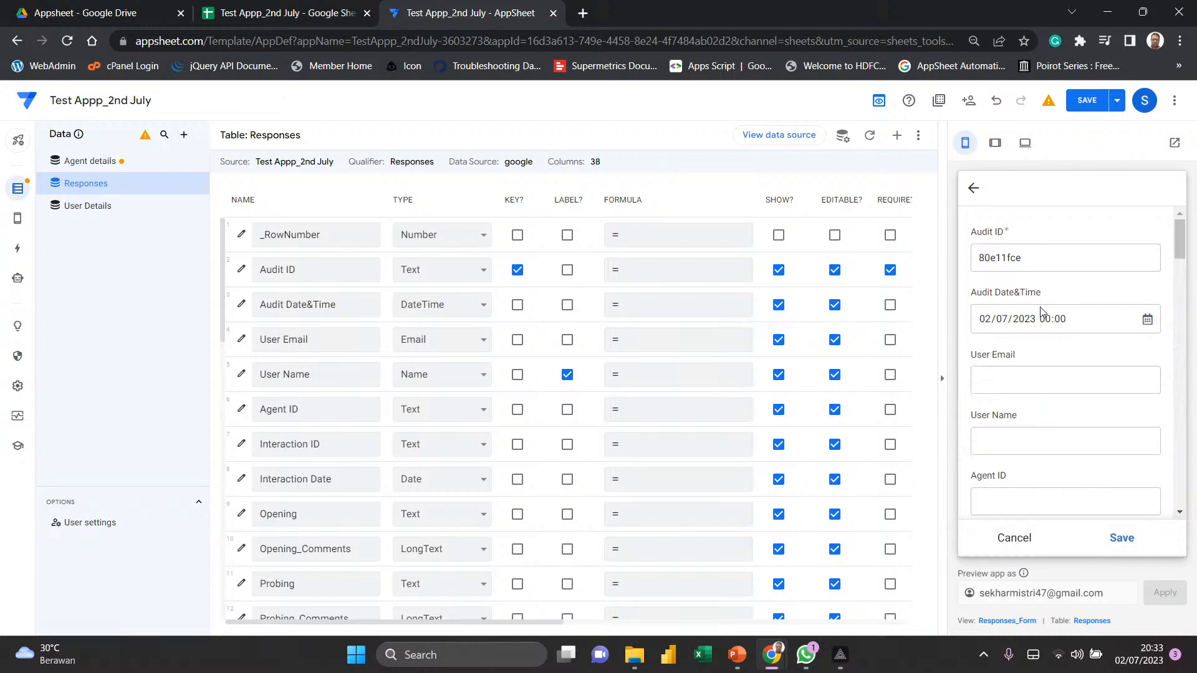
# - Try hiding the Audit Date&Time and Audit ID columns from the form preview, then show both again
pyautogui.click(779, 305)
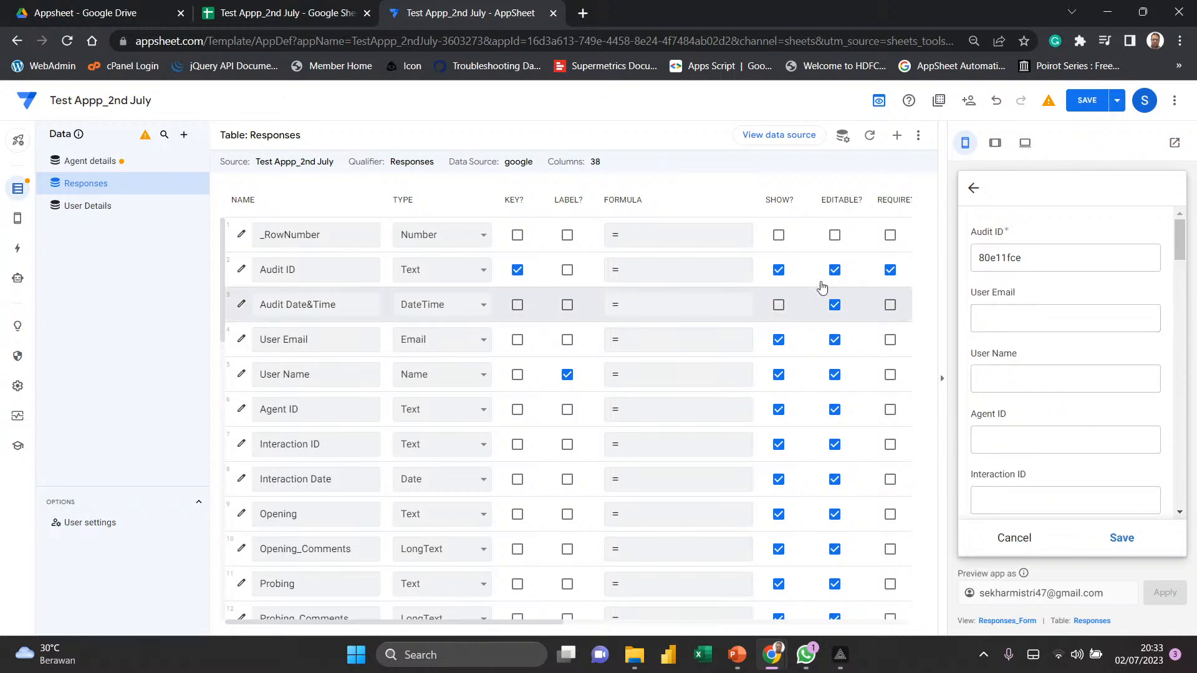
pyautogui.click(779, 272)
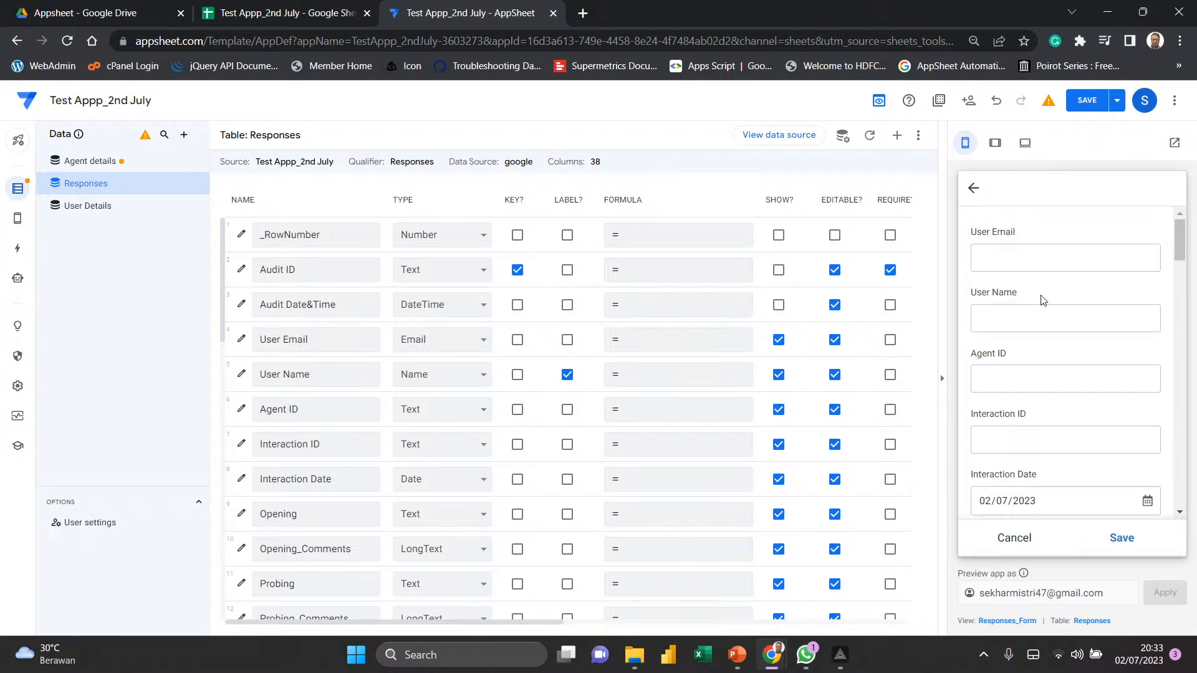
pyautogui.click(778, 270)
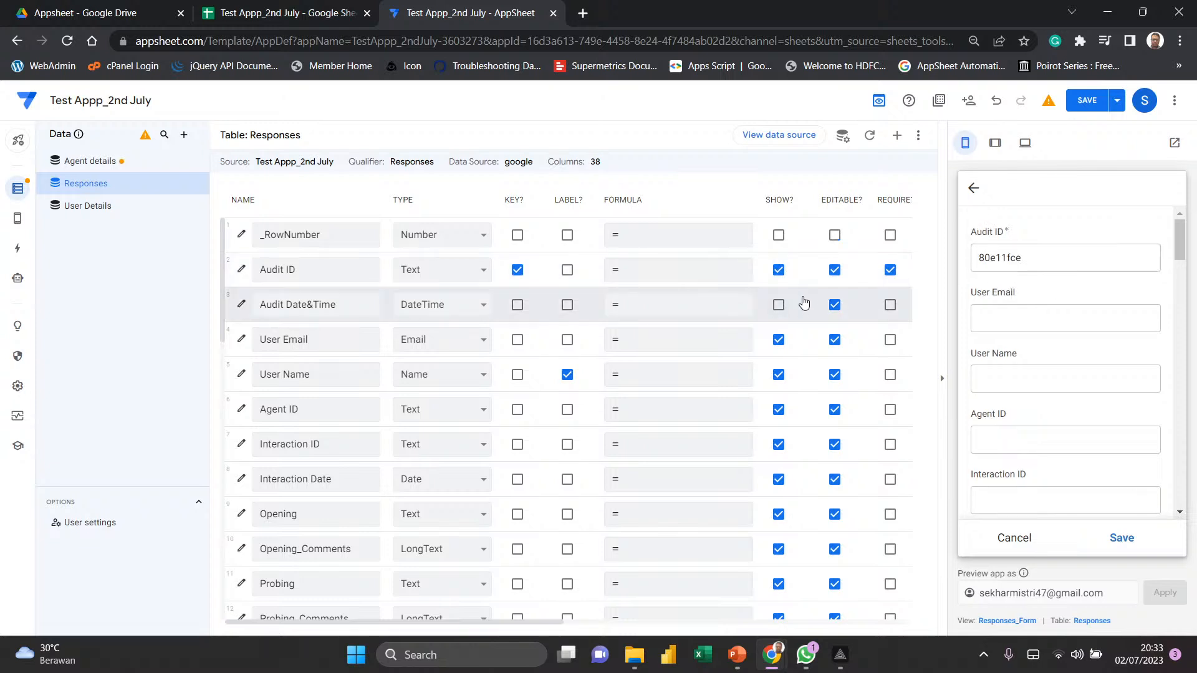
pyautogui.click(779, 304)
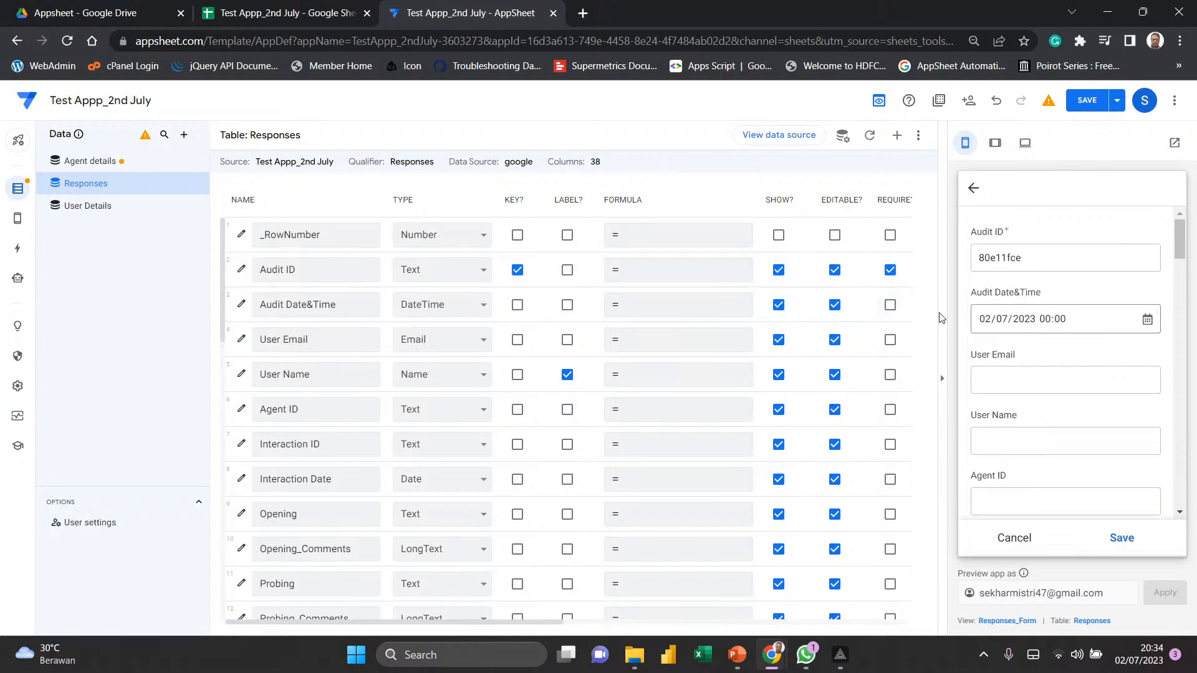
# - Hide the Audit ID and Audit Date&Time columns of the Responses table, collapse the preview and save the app
pyautogui.click(778, 270)
pyautogui.click(779, 305)
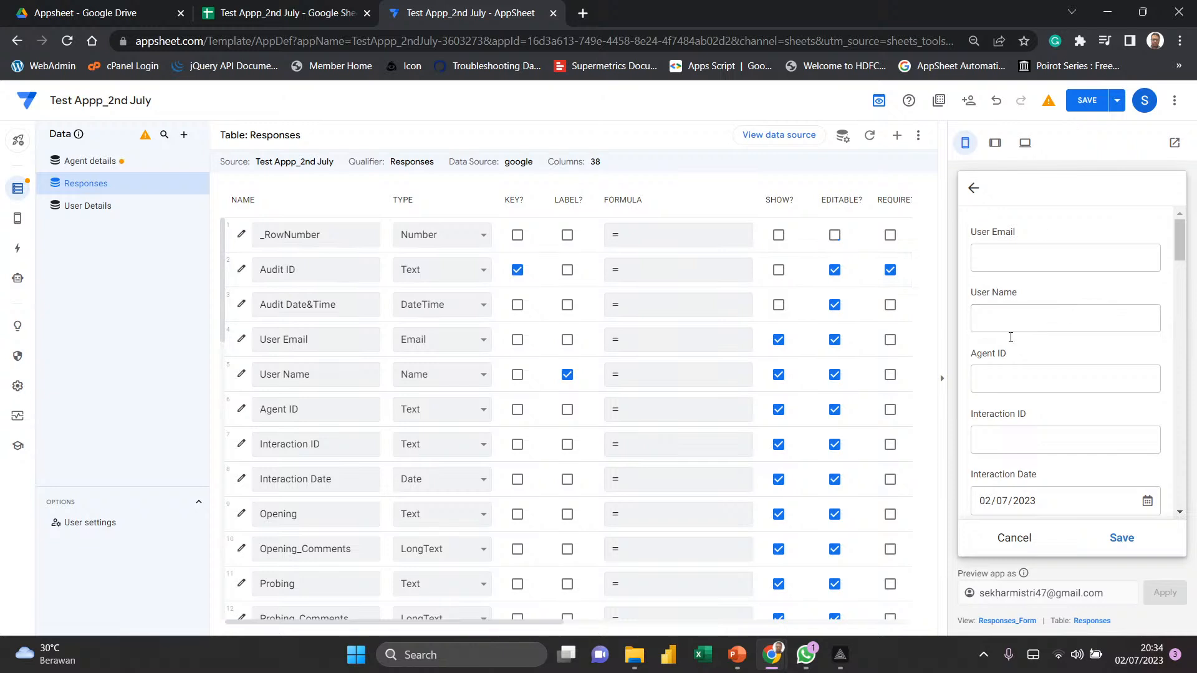
pyautogui.click(942, 378)
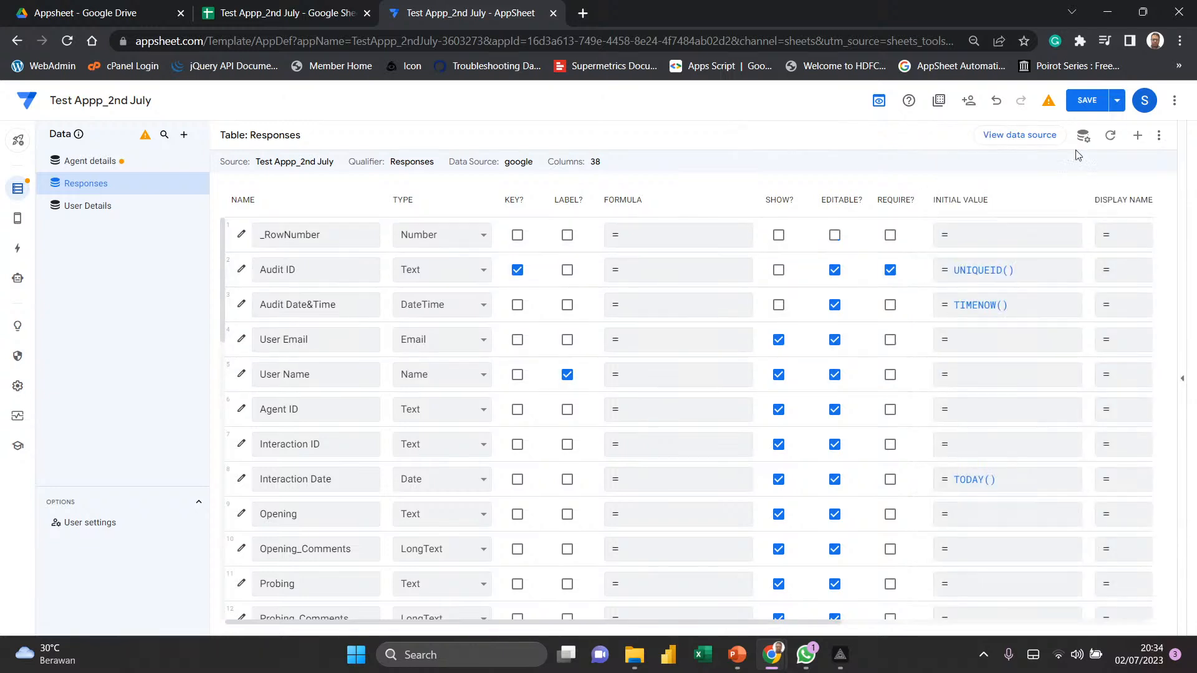
pyautogui.click(1088, 101)
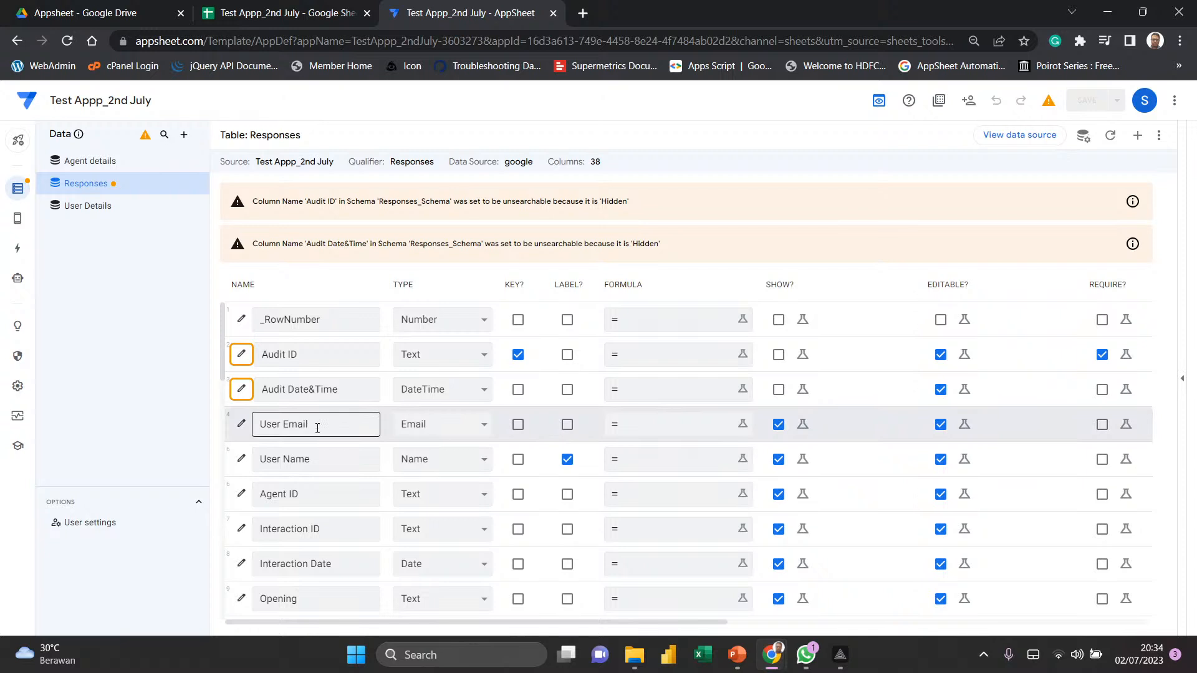
# - Make the User Email column of the Responses table a required field in its data validity settings
pyautogui.click(241, 425)
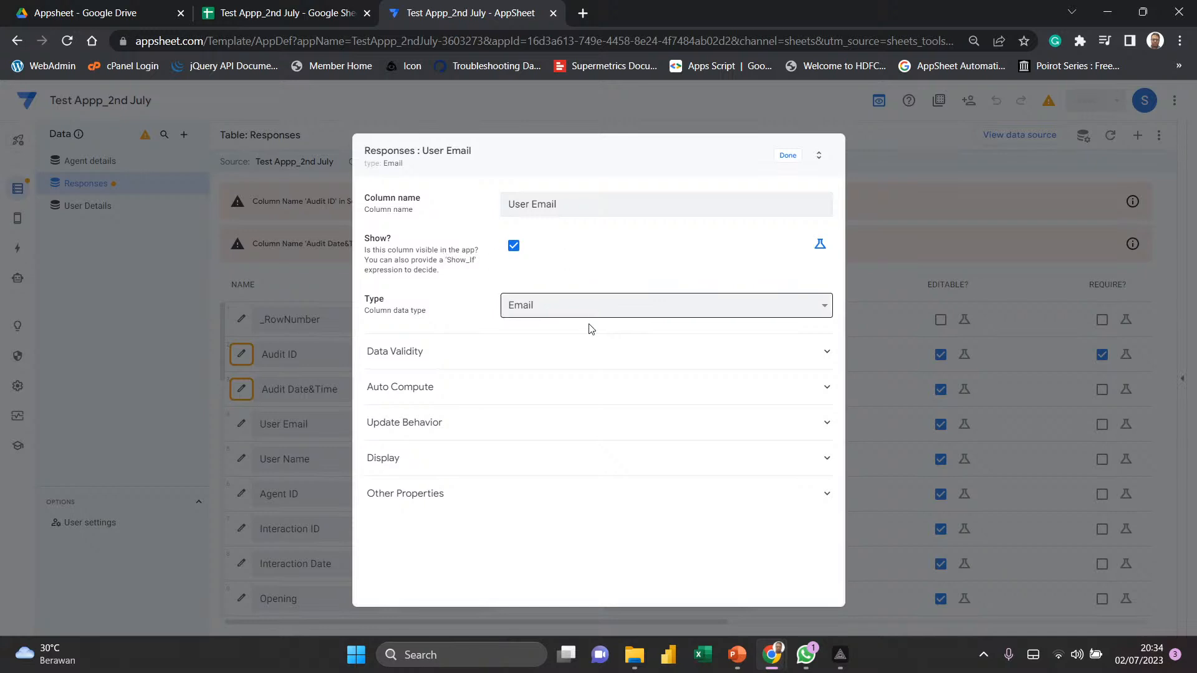
pyautogui.click(586, 354)
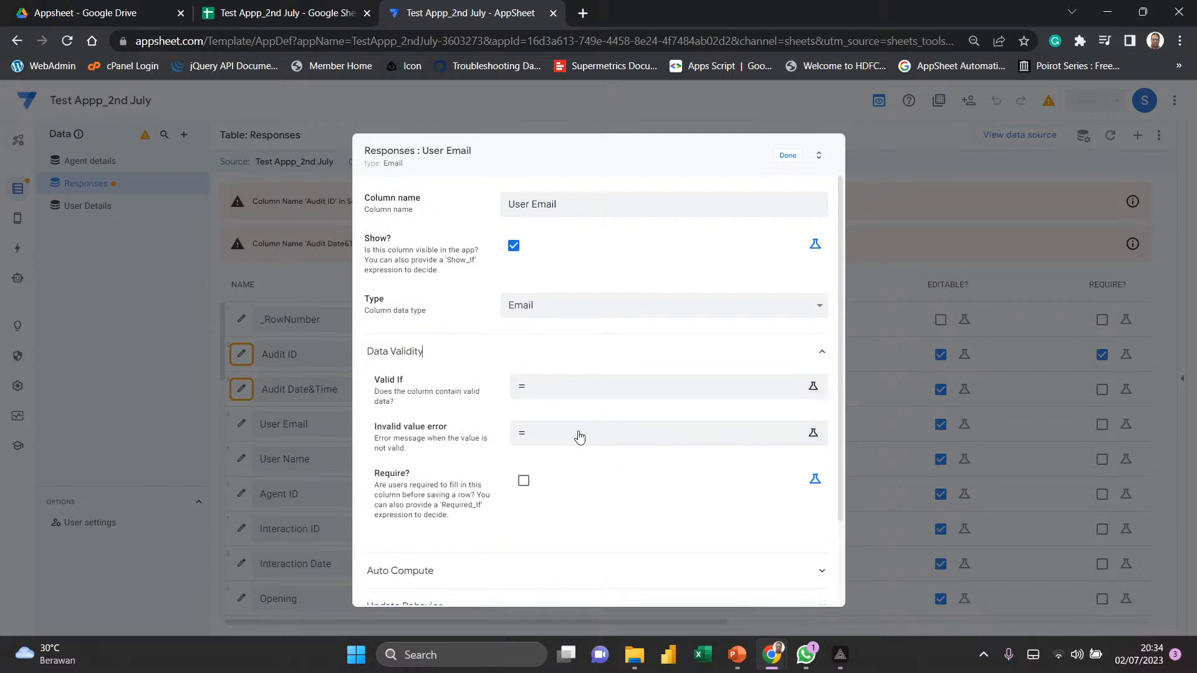
pyautogui.click(524, 481)
pyautogui.click(515, 358)
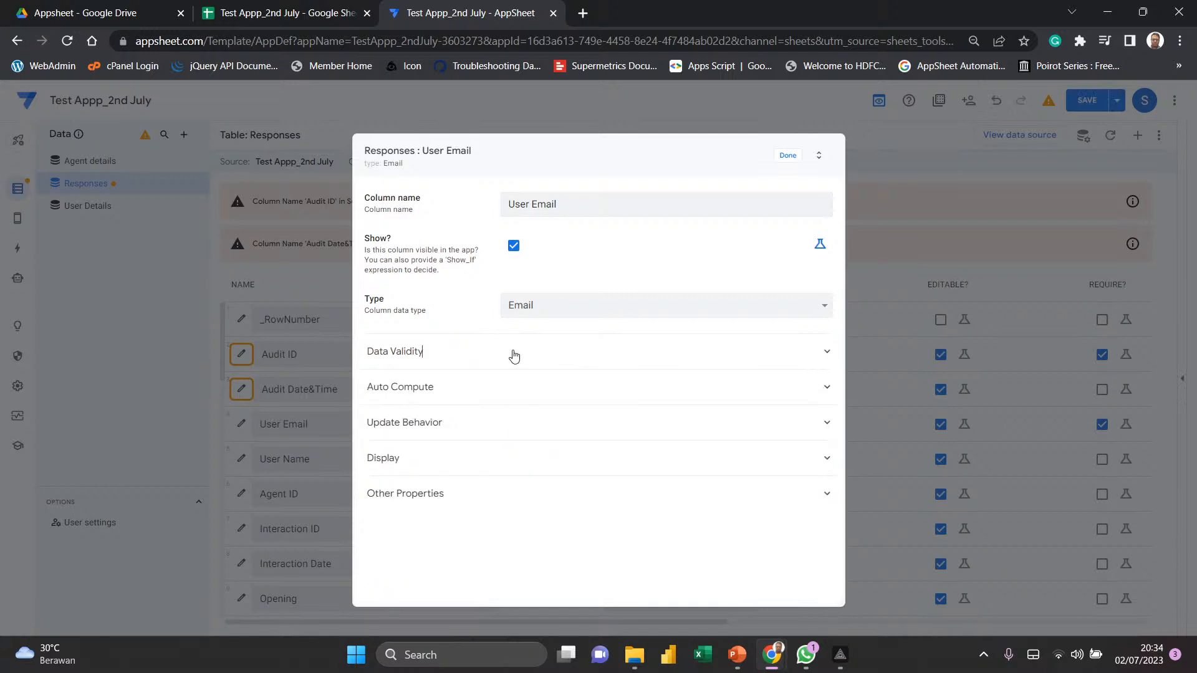
# - Set the initial value of the User Email column to USEREMAIL(), finish its settings and save the app
pyautogui.click(493, 392)
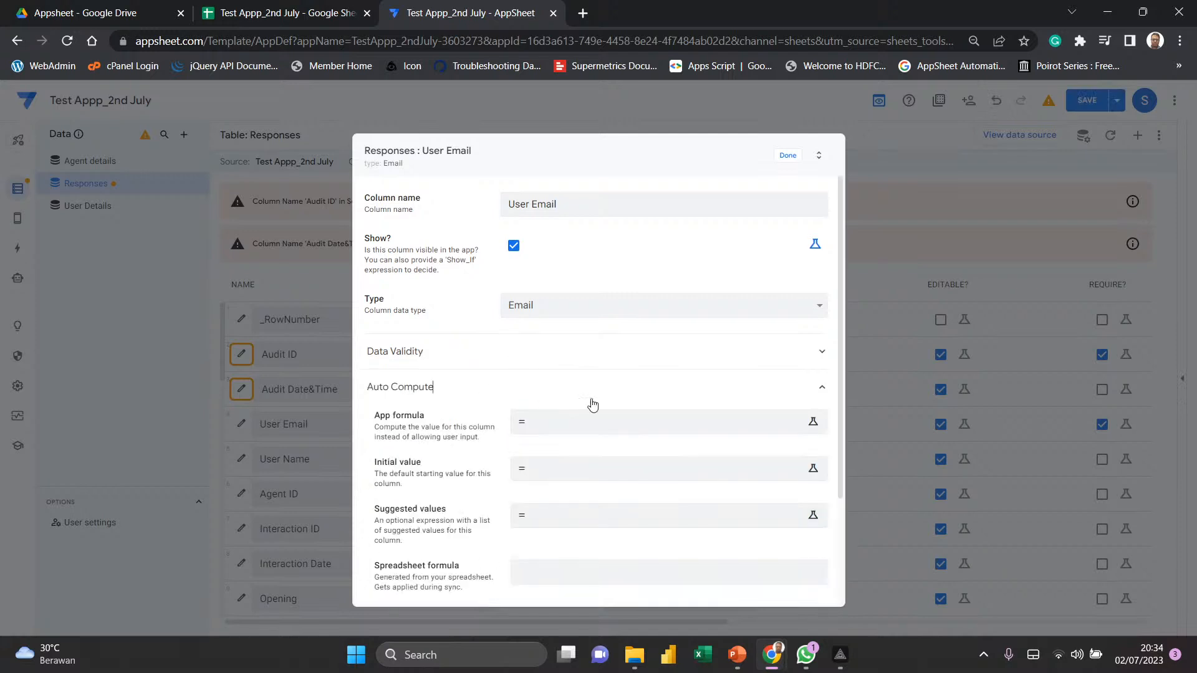
pyautogui.scroll(-1, 593, 404)
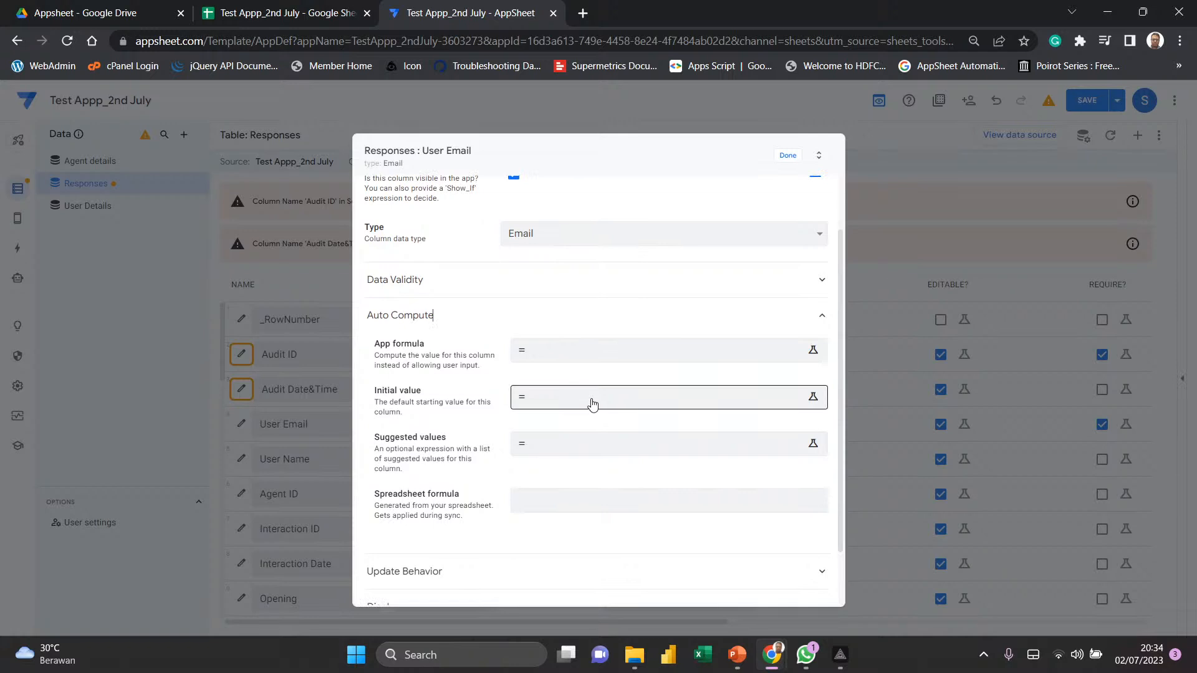
pyautogui.click(592, 404)
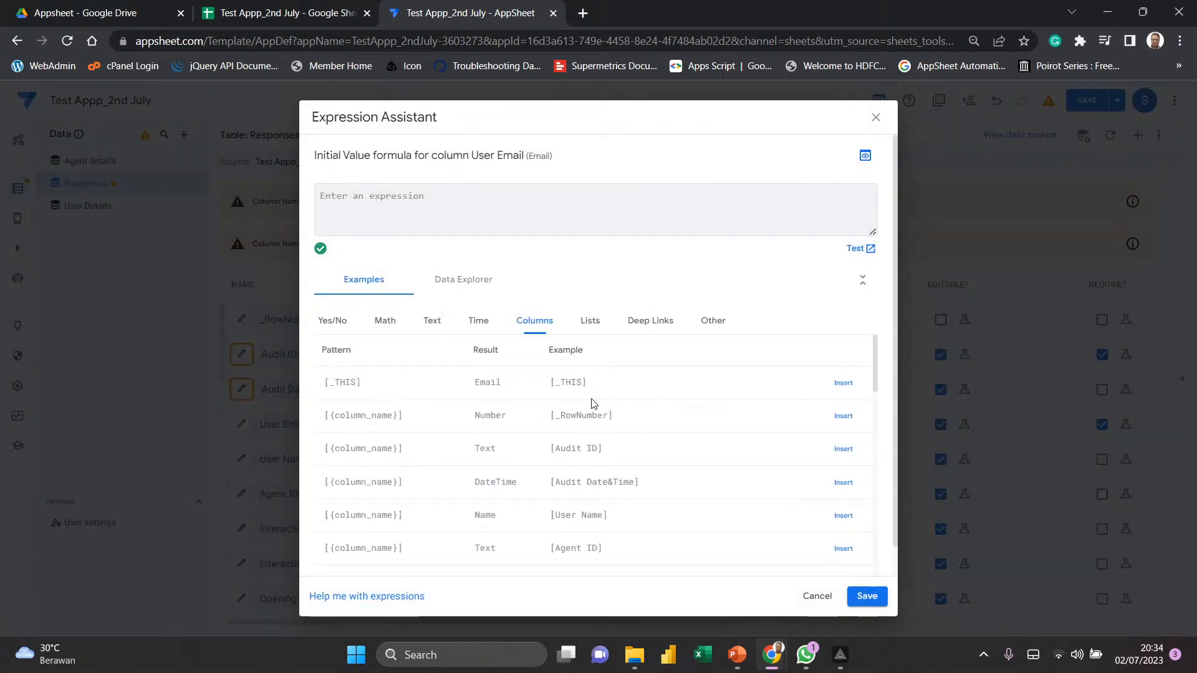
pyautogui.click(713, 325)
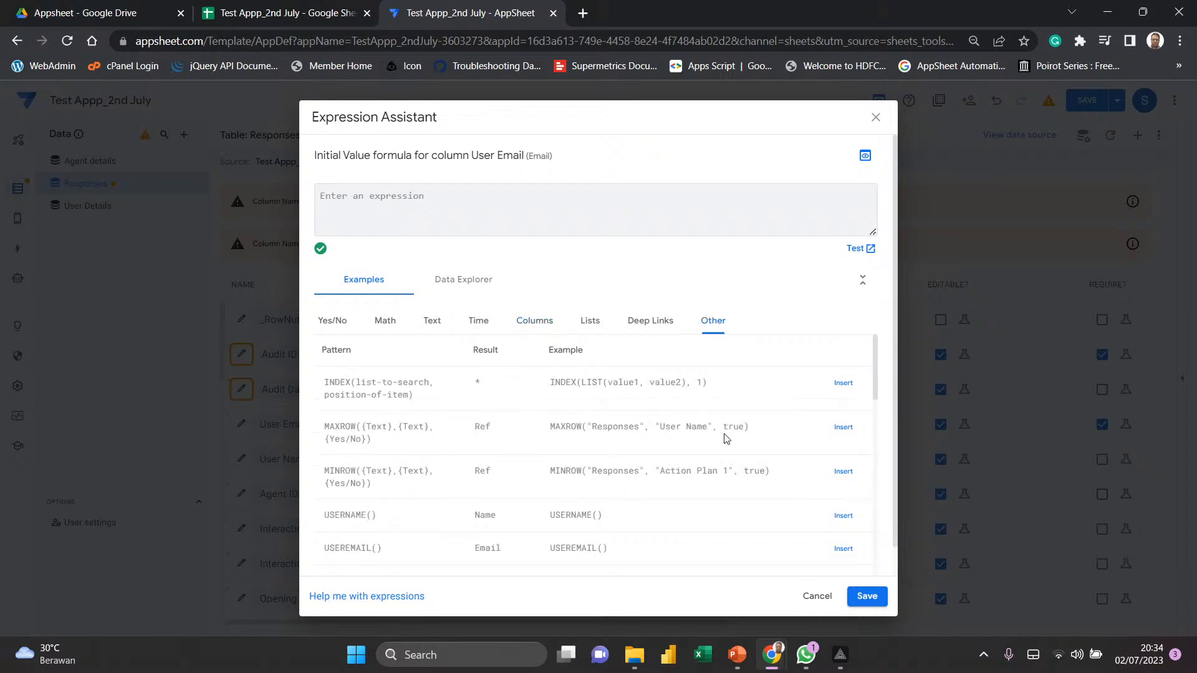
pyautogui.scroll(-3, 726, 438)
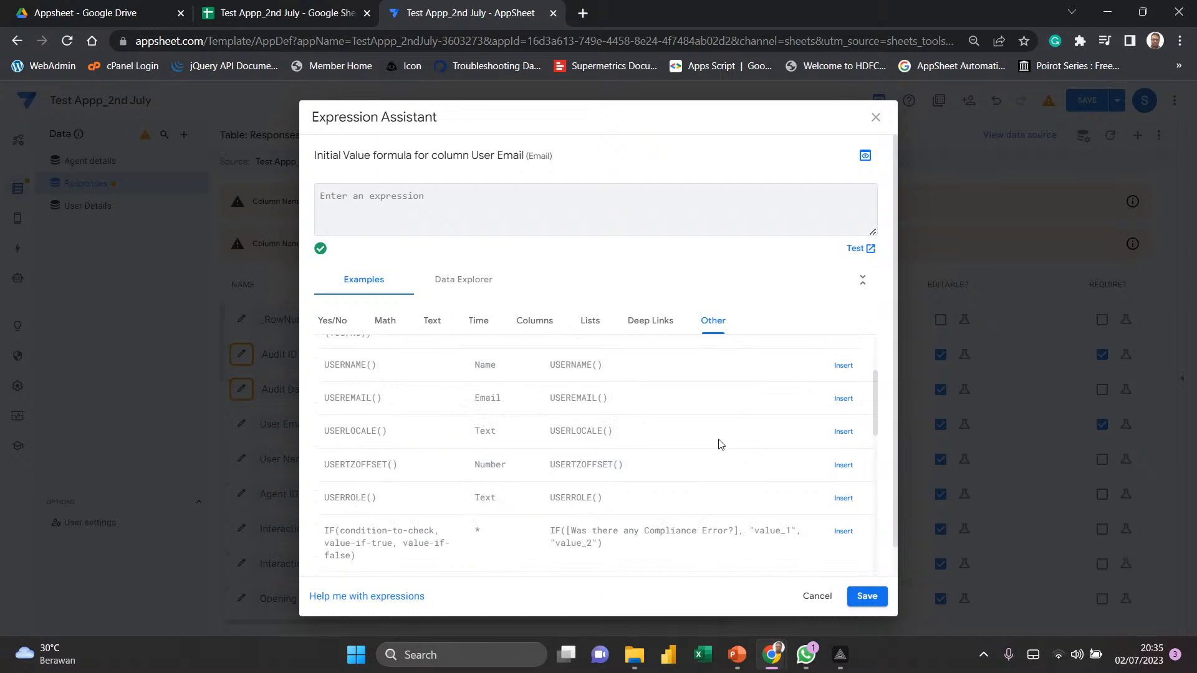
pyautogui.click(843, 399)
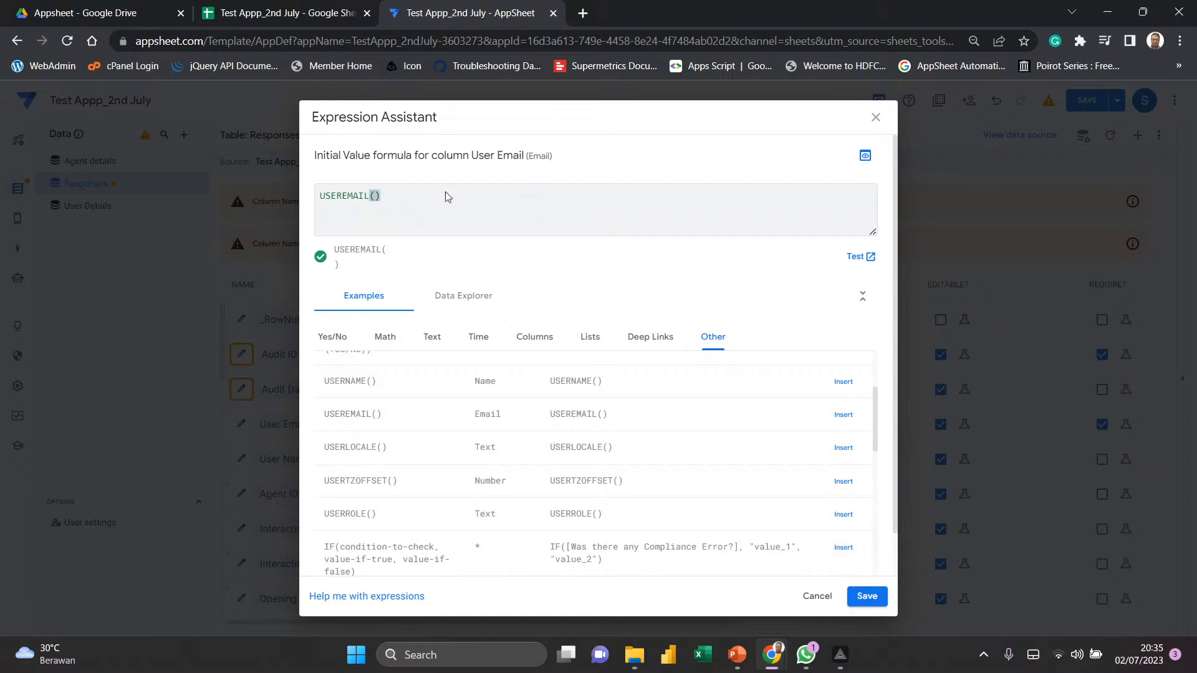
pyautogui.click(867, 599)
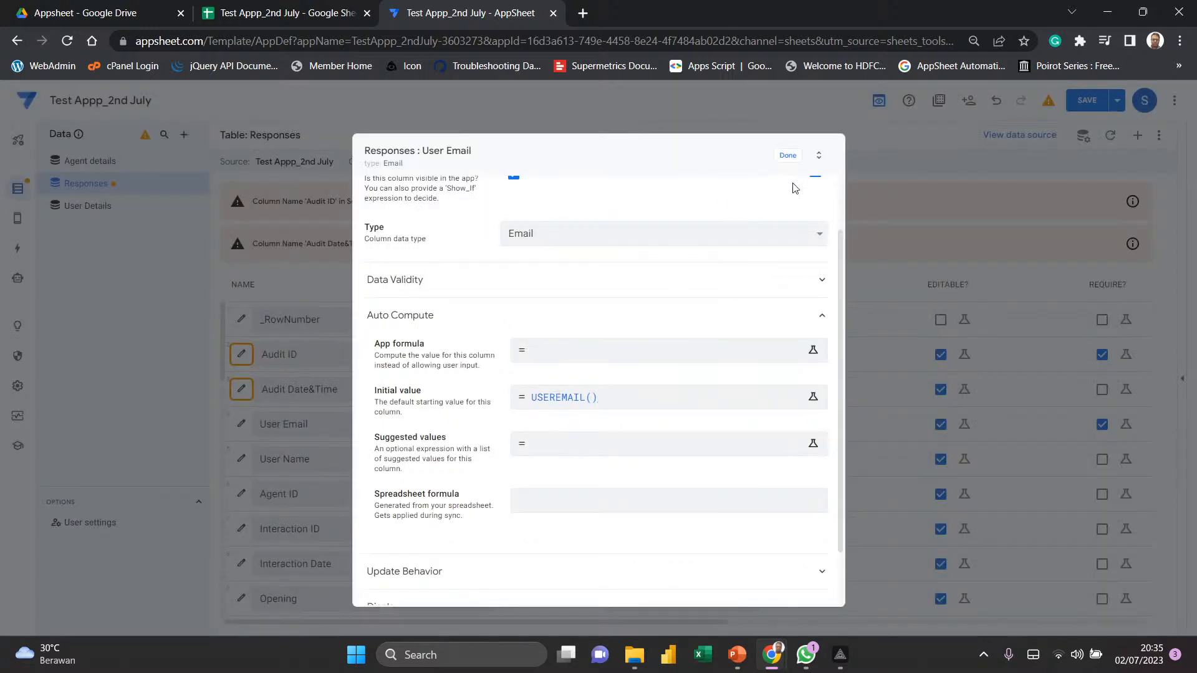
pyautogui.click(786, 156)
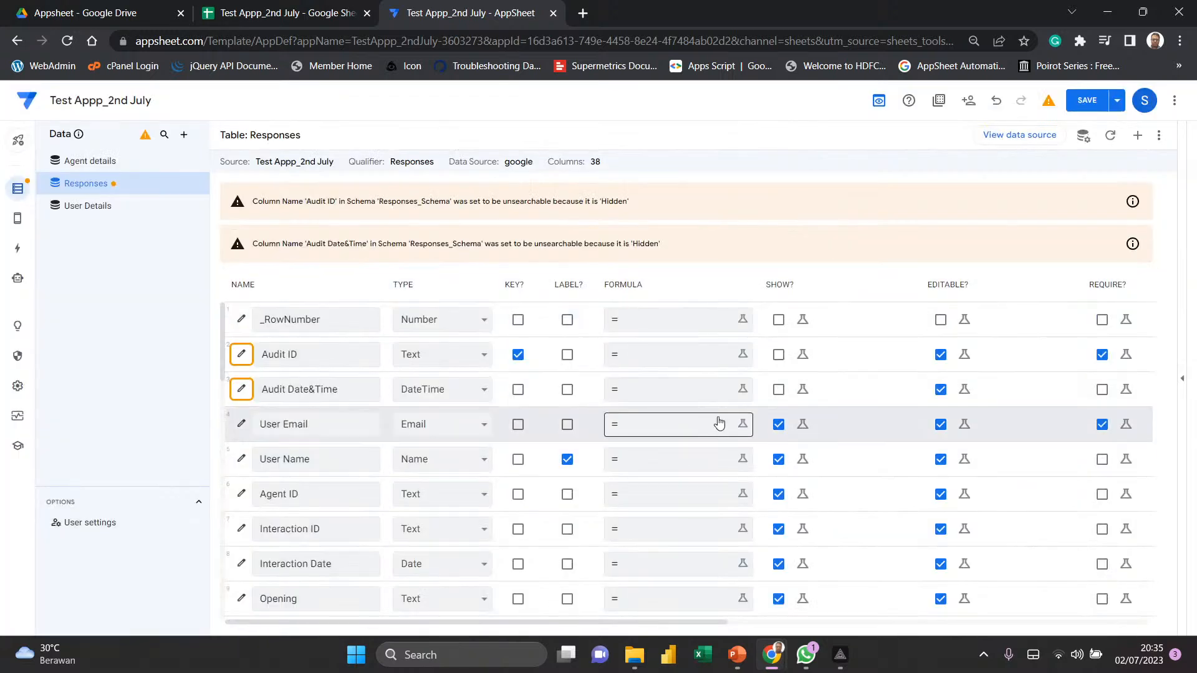
pyautogui.click(1092, 101)
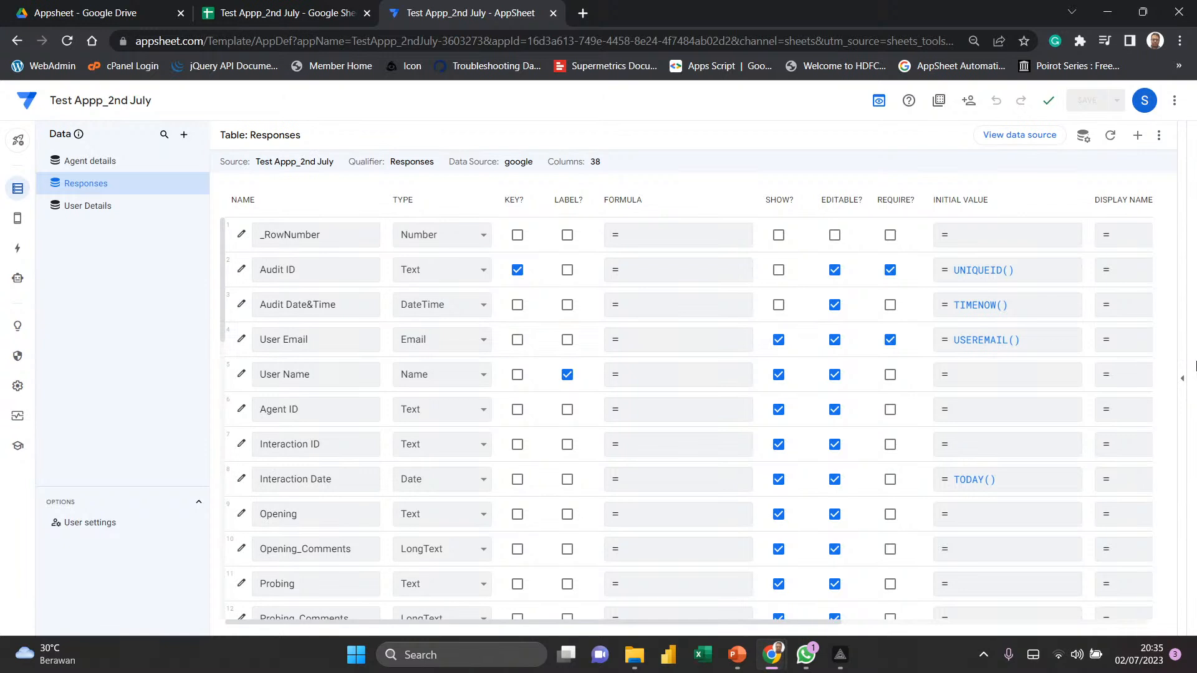
# - Check the User Email field in the form preview, then hide that column of the Responses table and save the app
pyautogui.click(1184, 380)
pyautogui.click(1131, 263)
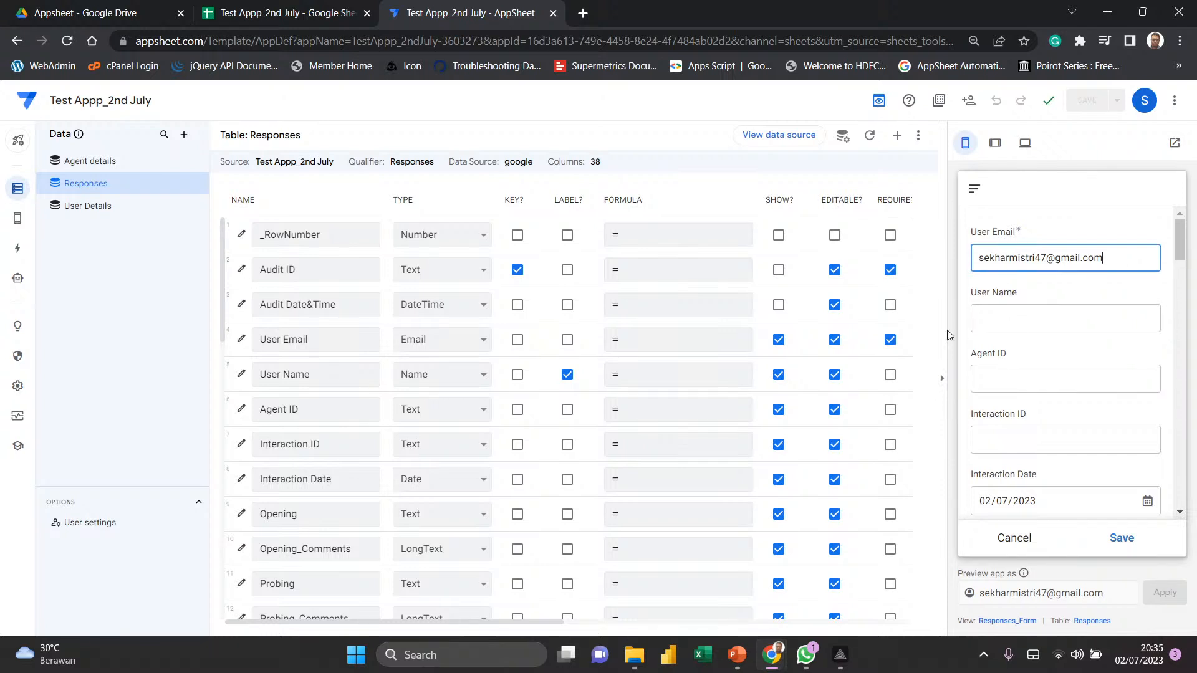
pyautogui.click(779, 339)
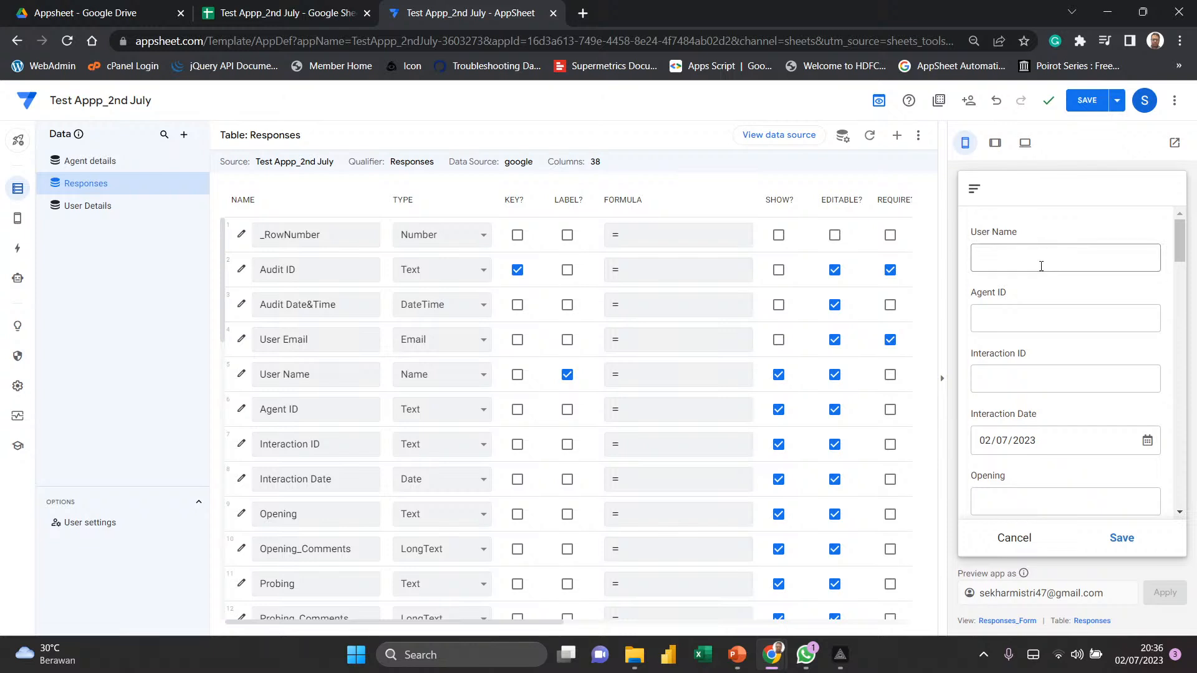
pyautogui.click(1087, 103)
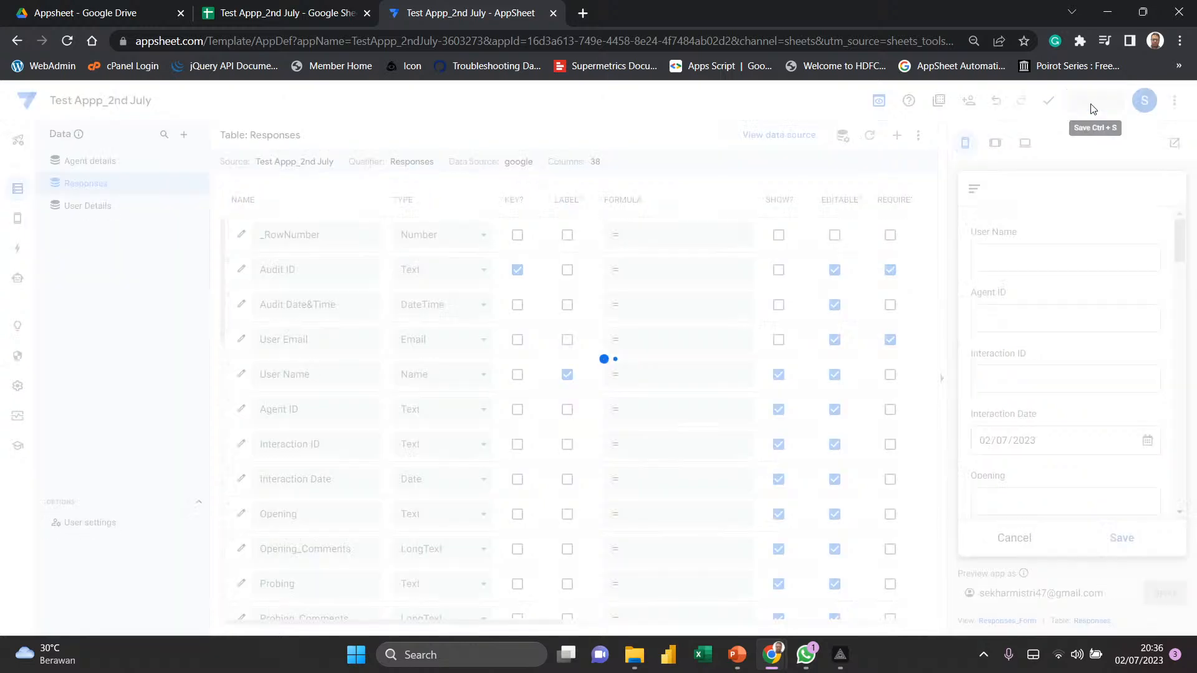
pyautogui.click(943, 384)
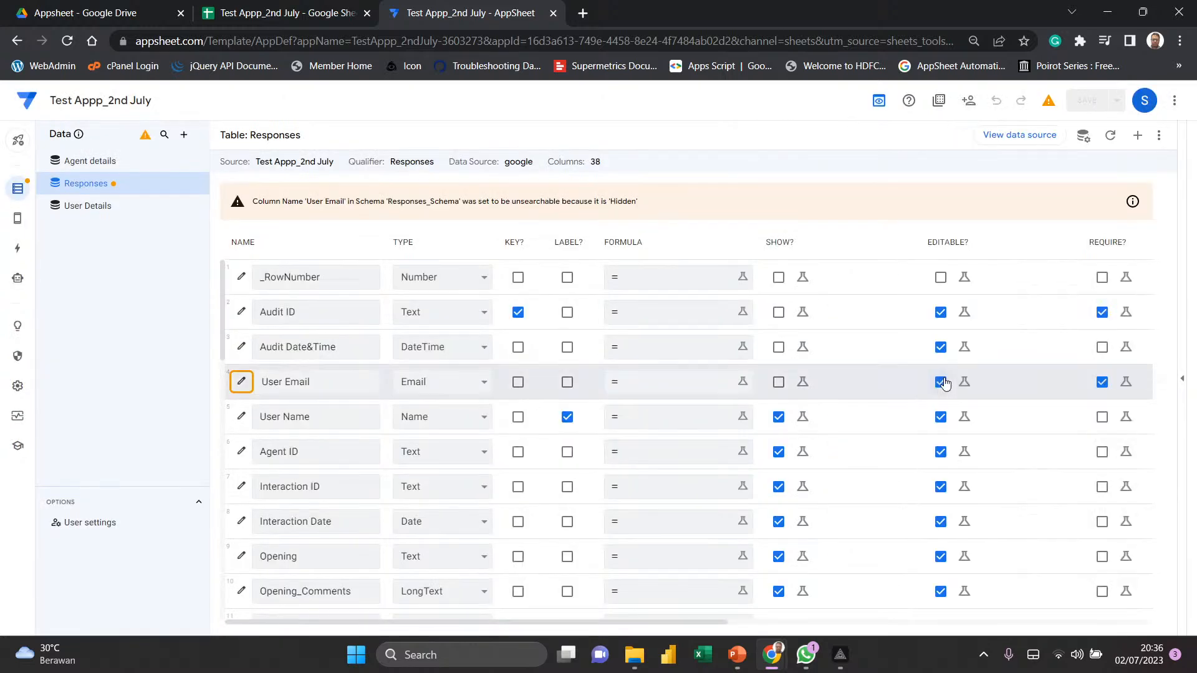
# - Open the settings of the User Name column in Responses, then review the user rows in the User Details sheet of the Google spreadsheet
pyautogui.click(239, 418)
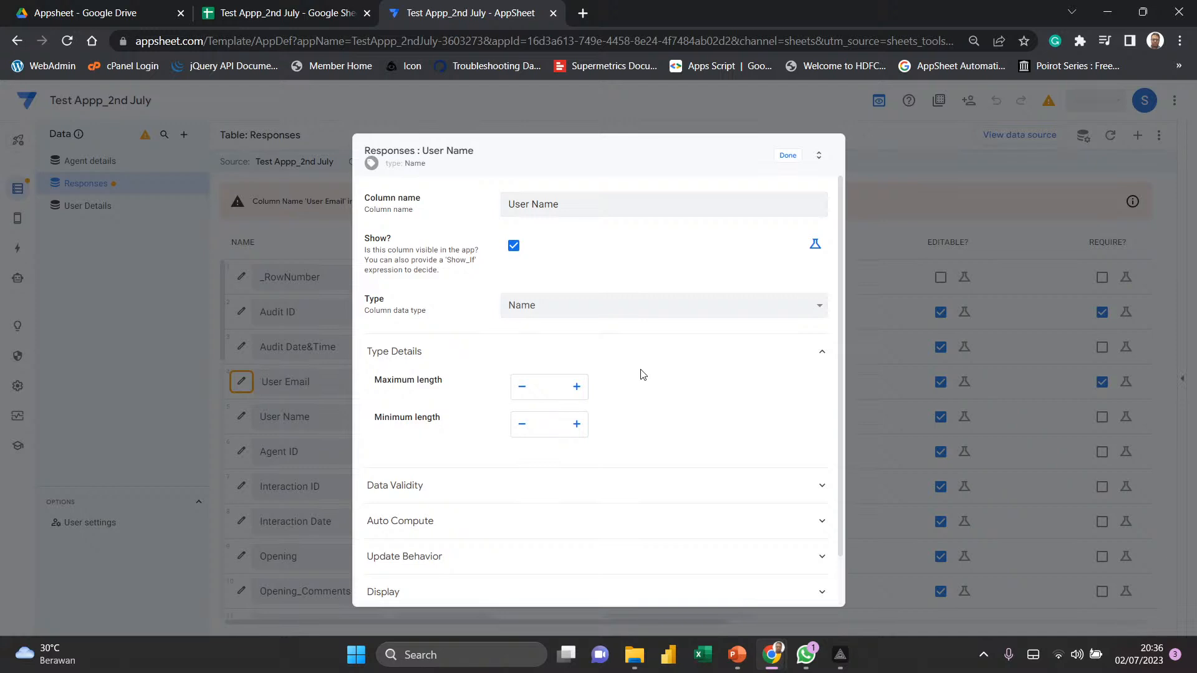
pyautogui.click(293, 14)
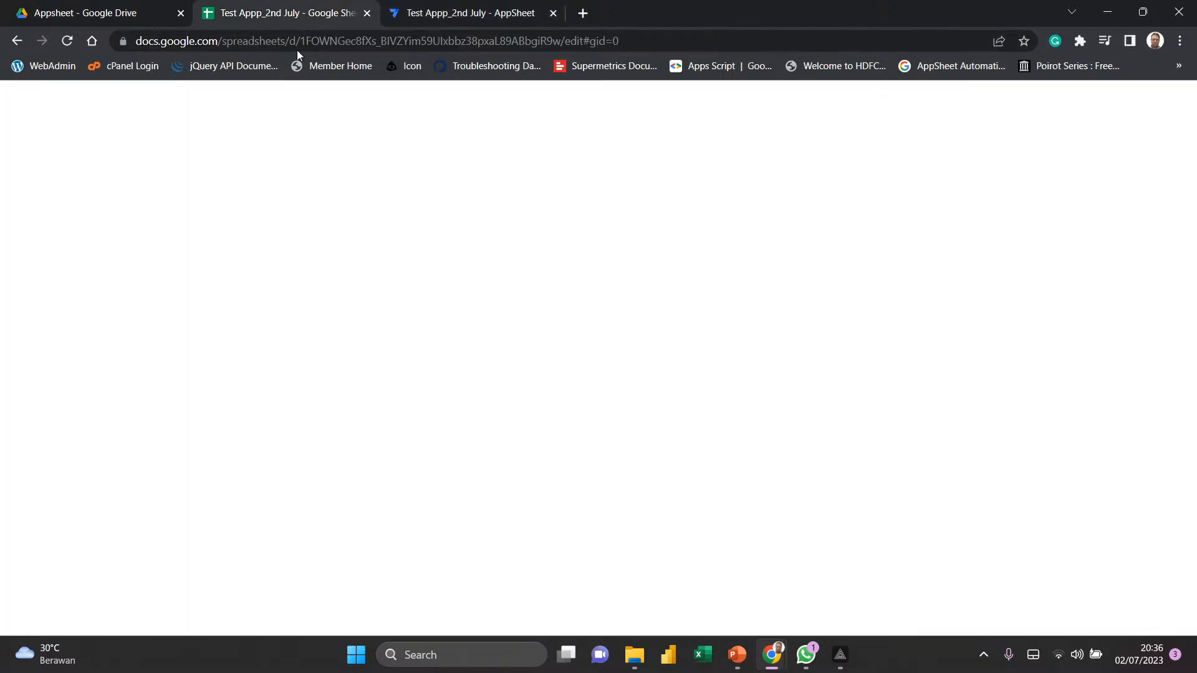
pyautogui.click(252, 623)
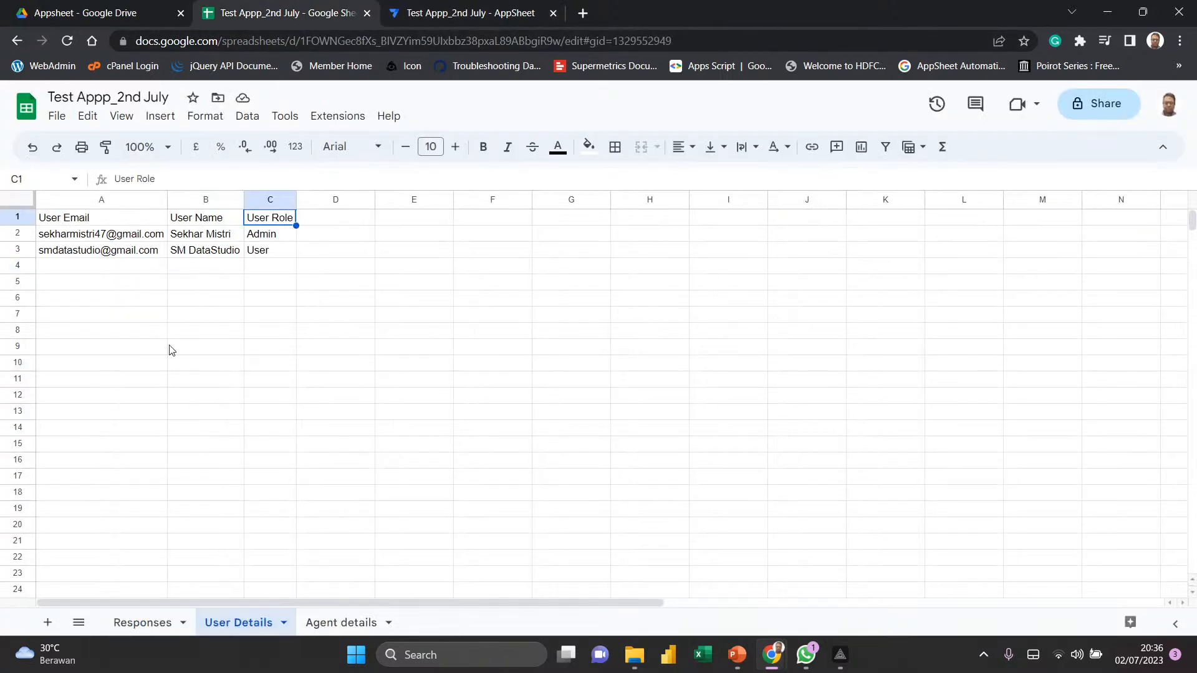
pyautogui.moveTo(118, 237); pyautogui.dragTo(268, 268)
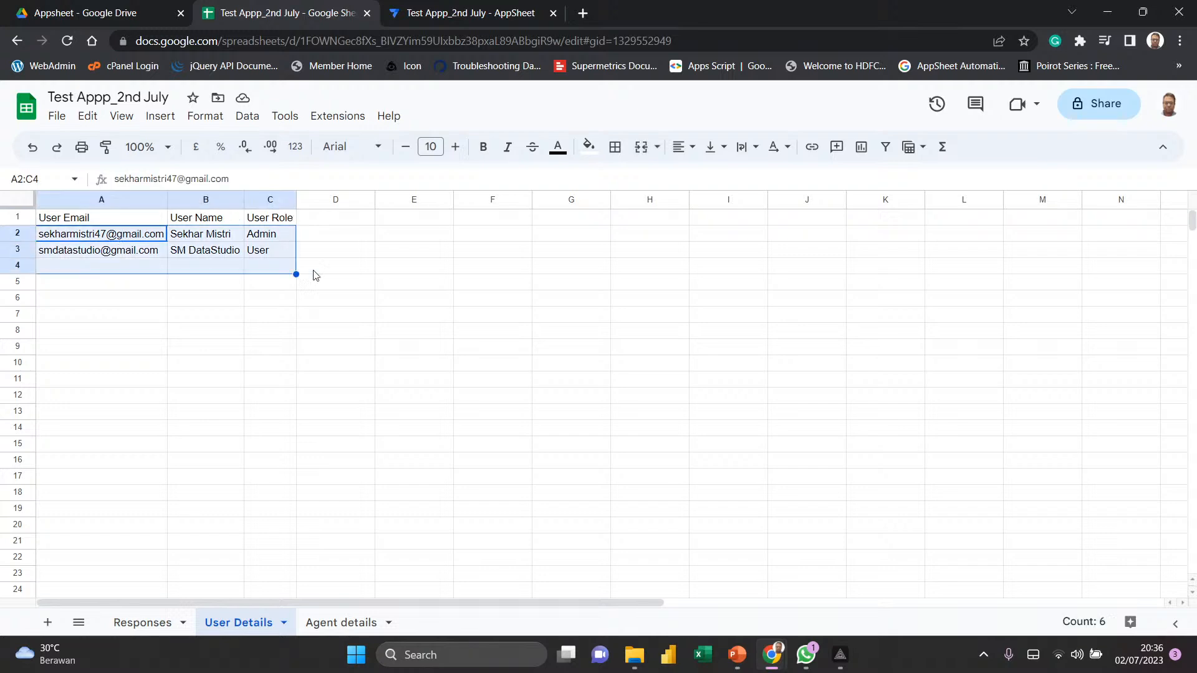
pyautogui.click(388, 315)
pyautogui.click(464, 13)
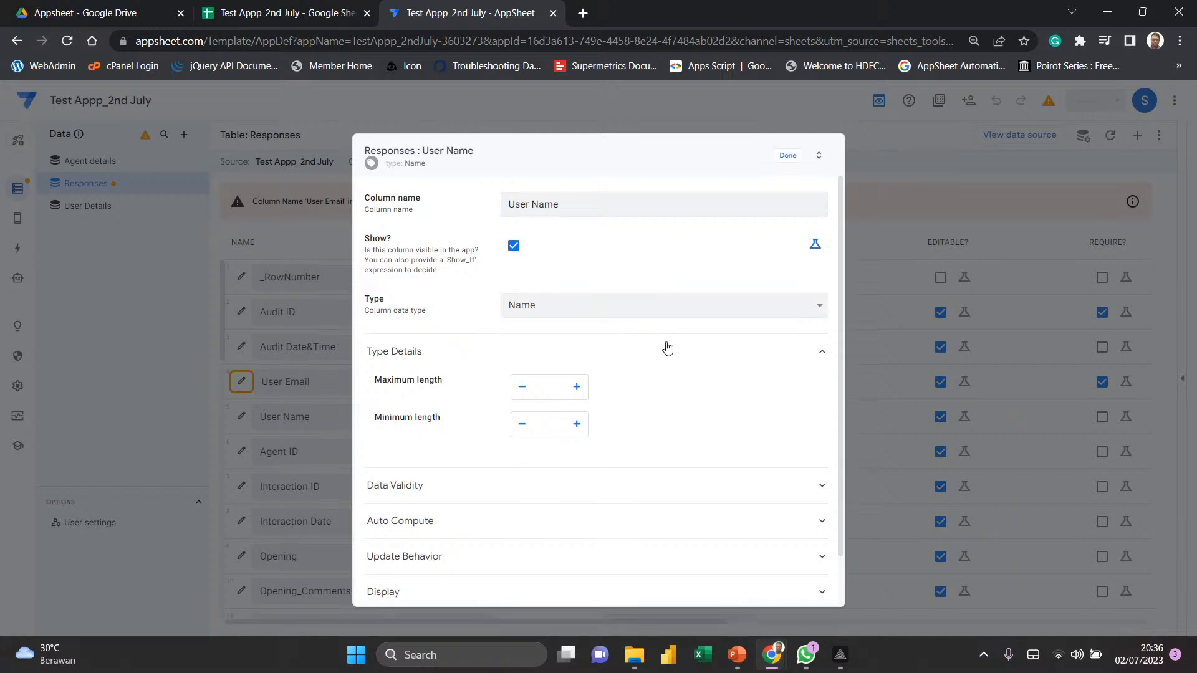
# - Back in AppSheet, set the User Name column's type to Ref with User Details as the source table
pyautogui.click(625, 311)
pyautogui.press('r')
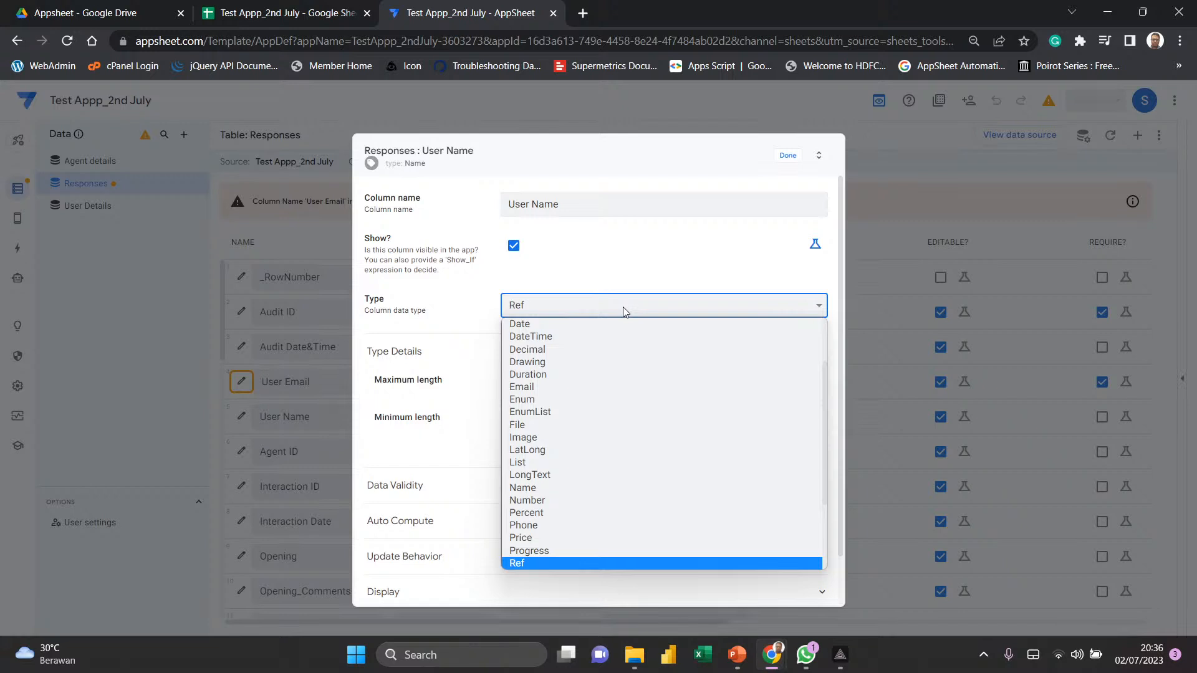
pyautogui.press('Return')
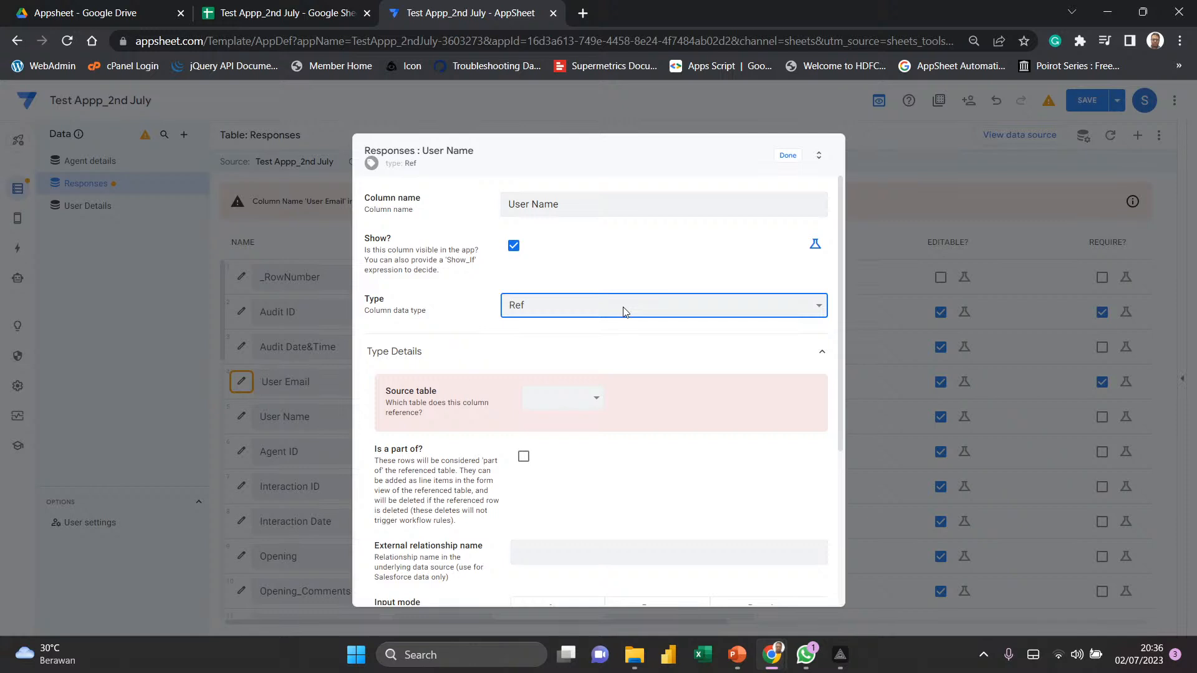
pyautogui.click(567, 406)
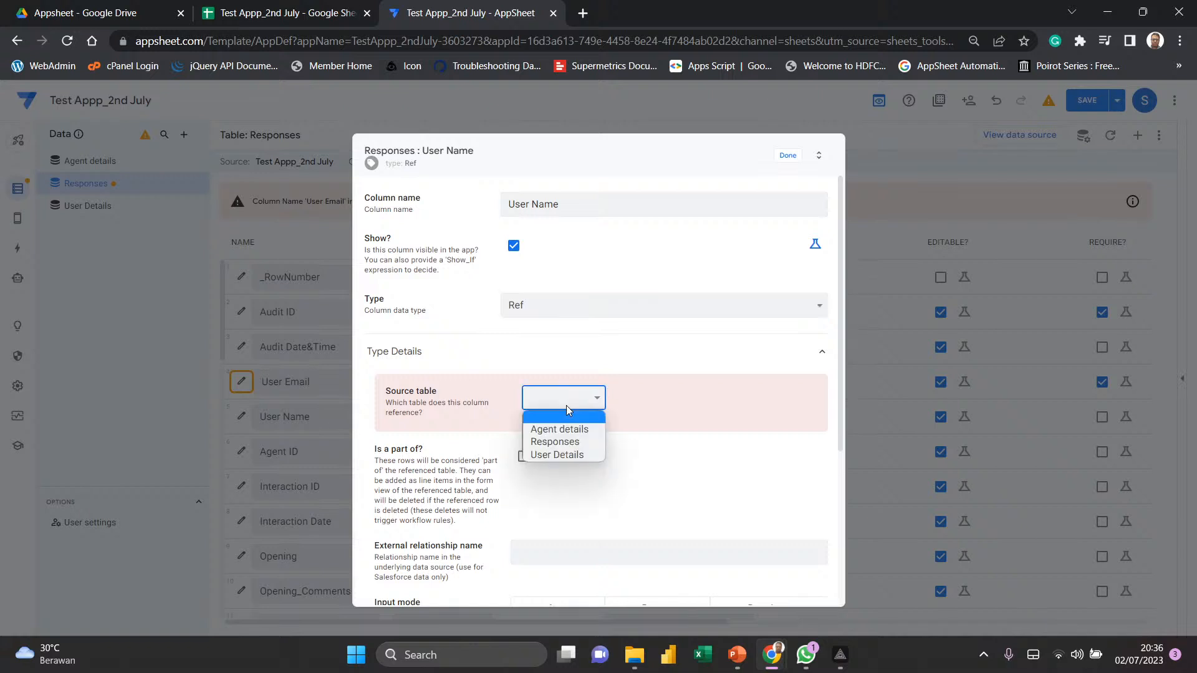
pyautogui.click(583, 455)
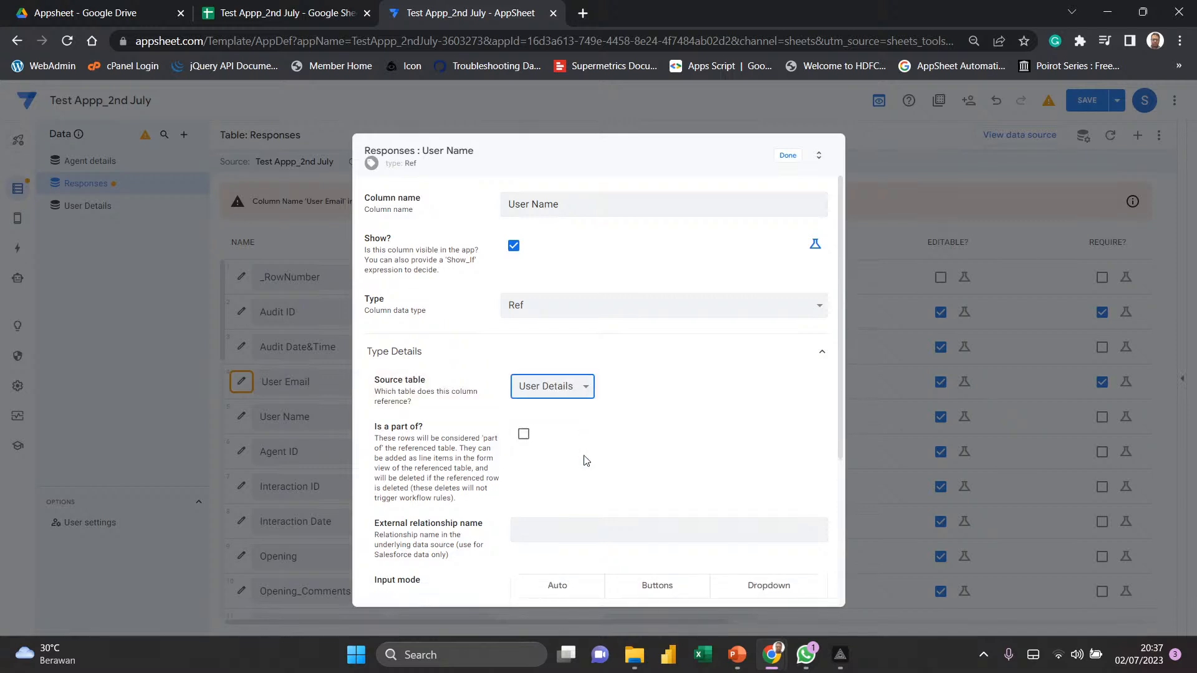
# - Open the auto compute settings of the User Name column
pyautogui.scroll(-4, 585, 461)
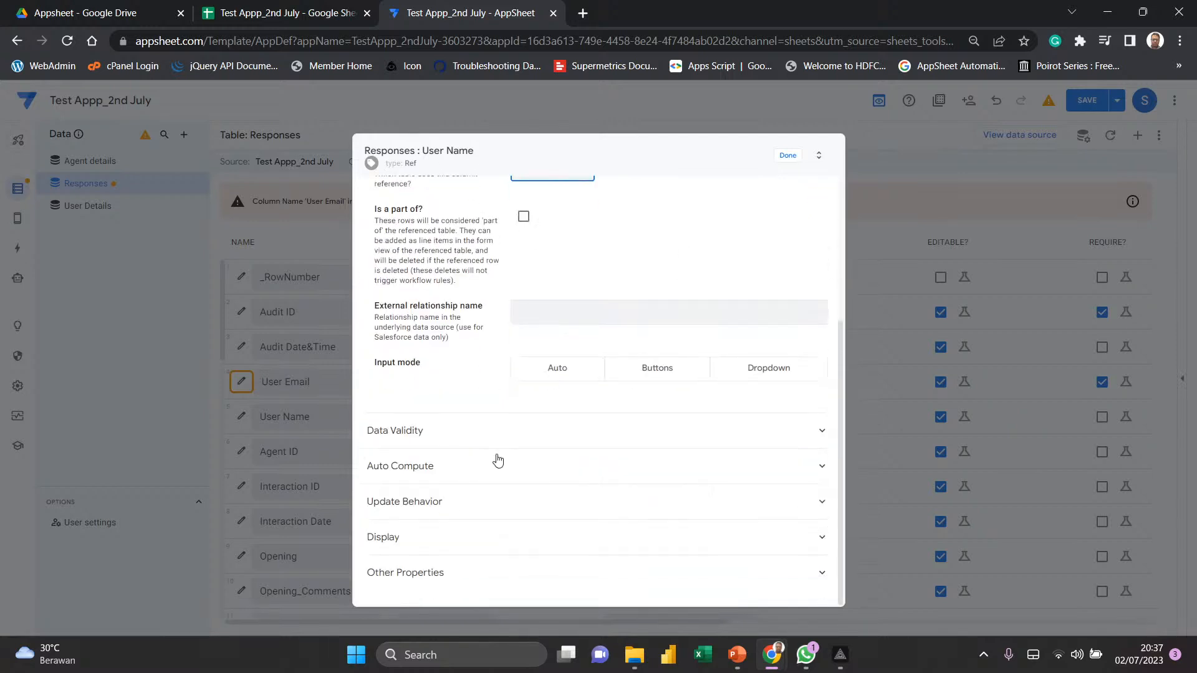
pyautogui.click(439, 467)
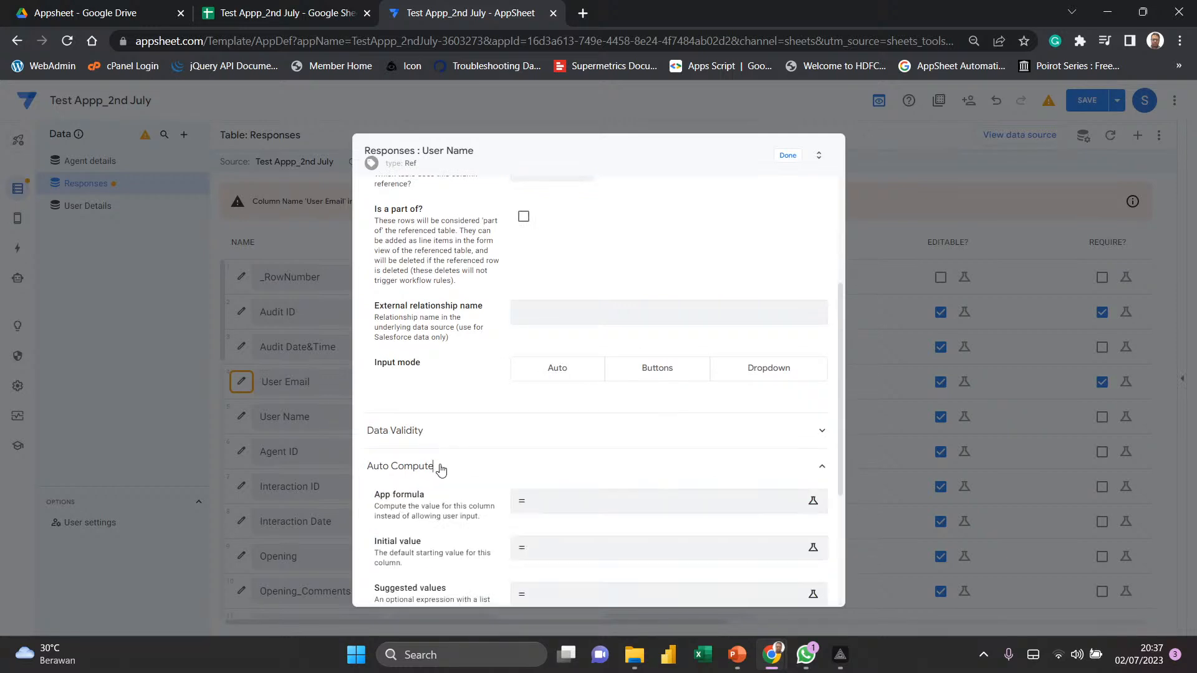
# - Open the initial value formula of the User Name column and look through the example expressions and the available table columns
pyautogui.scroll(-4, 569, 441)
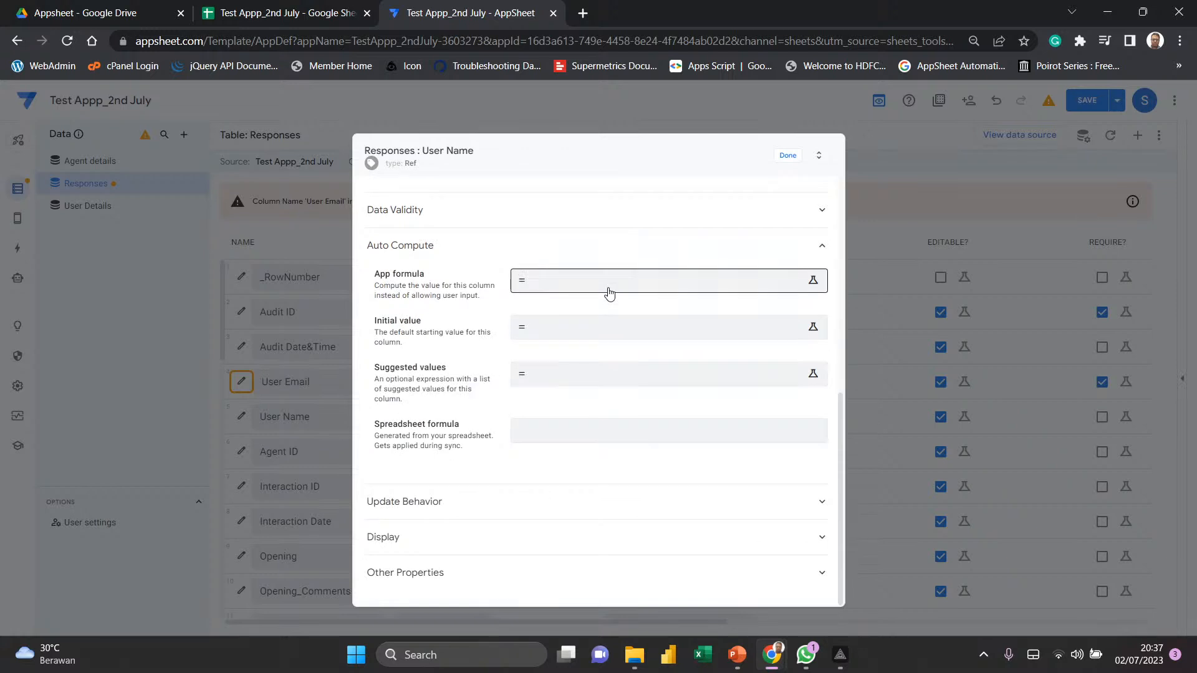
pyautogui.click(581, 342)
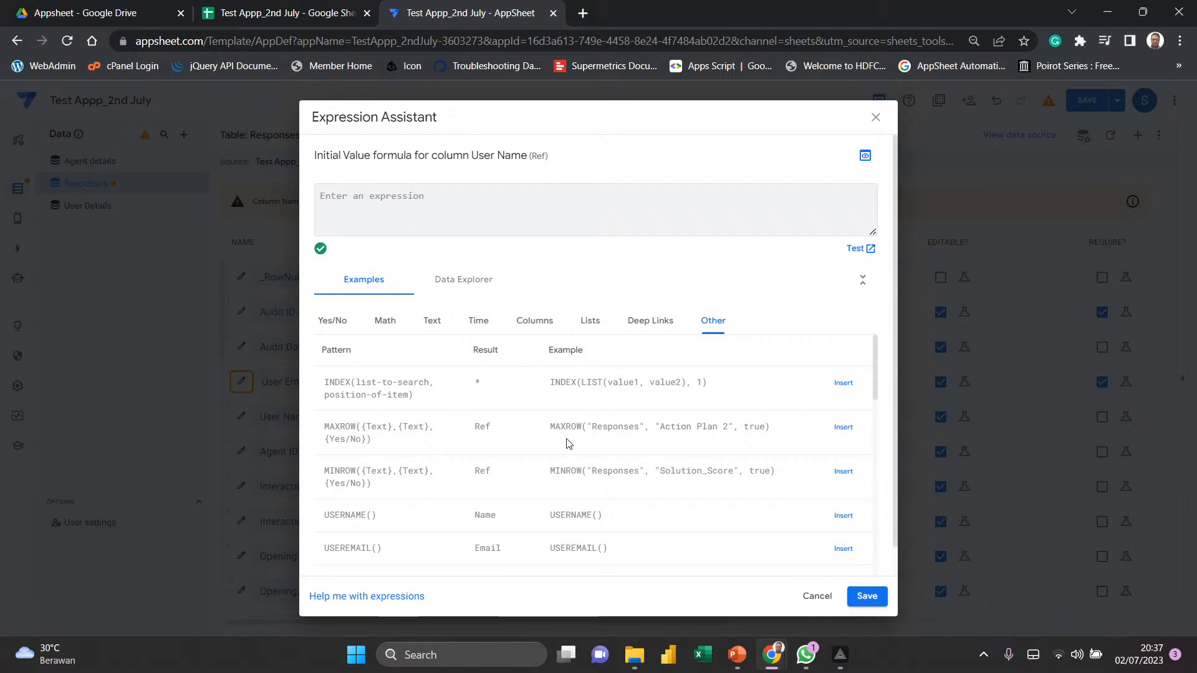
pyautogui.scroll(-3, 567, 439)
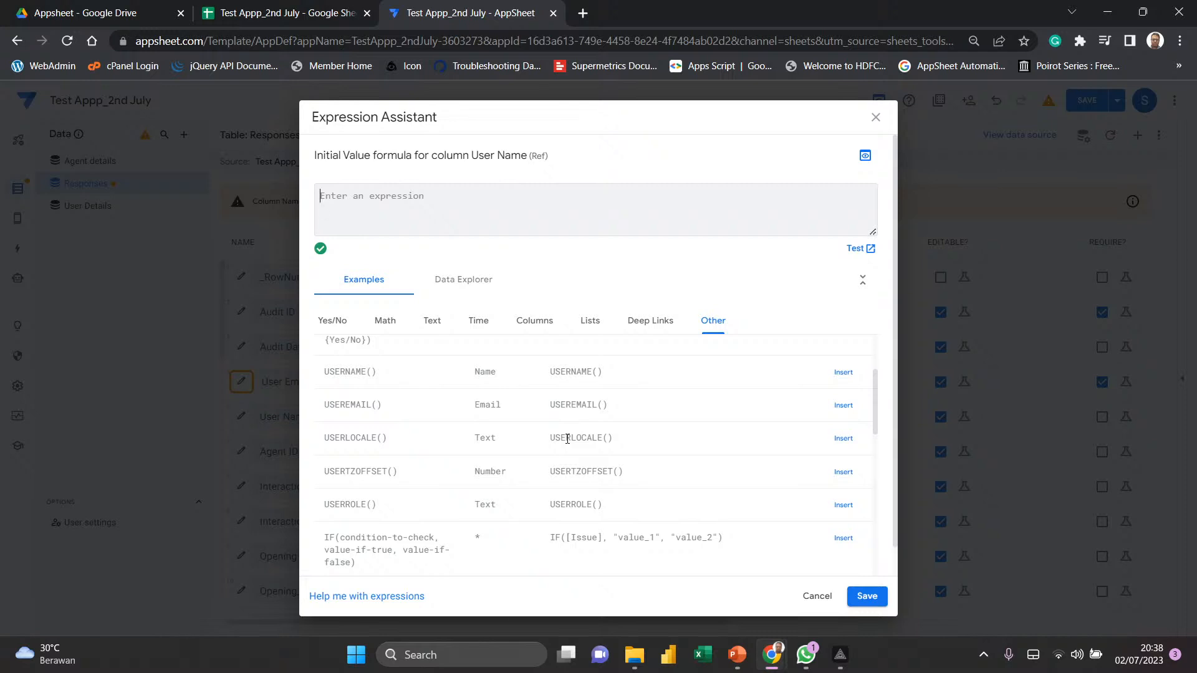
pyautogui.click(477, 282)
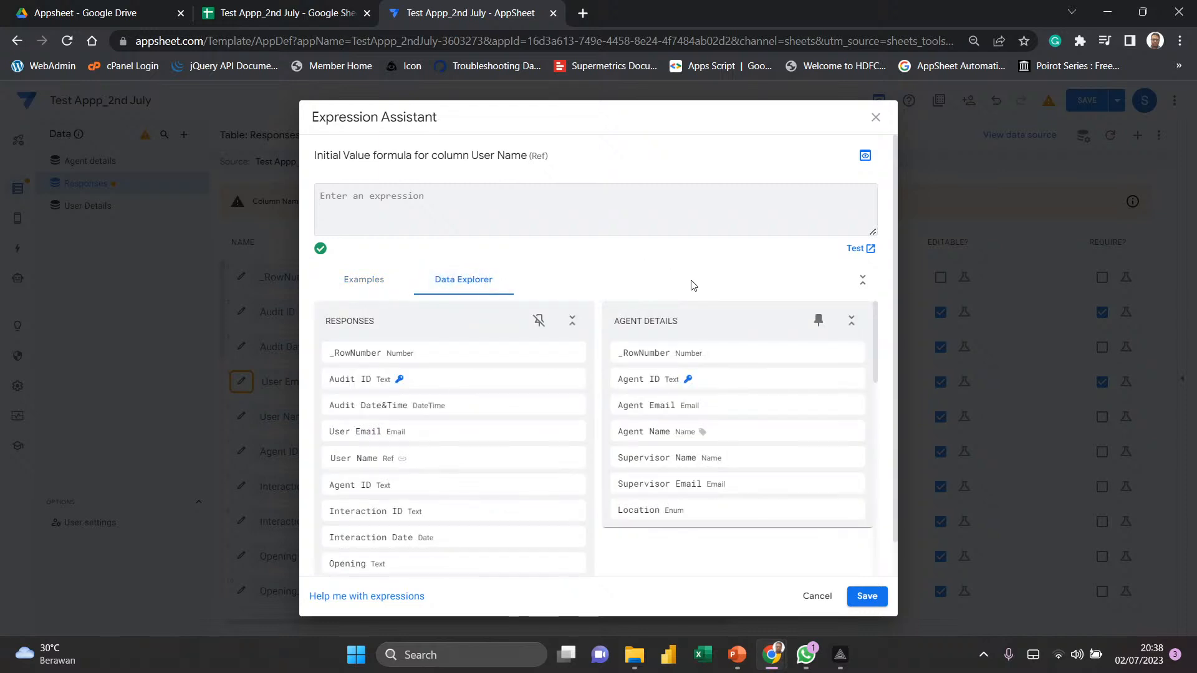
pyautogui.scroll(-1, 694, 285)
pyautogui.moveTo(665, 442)
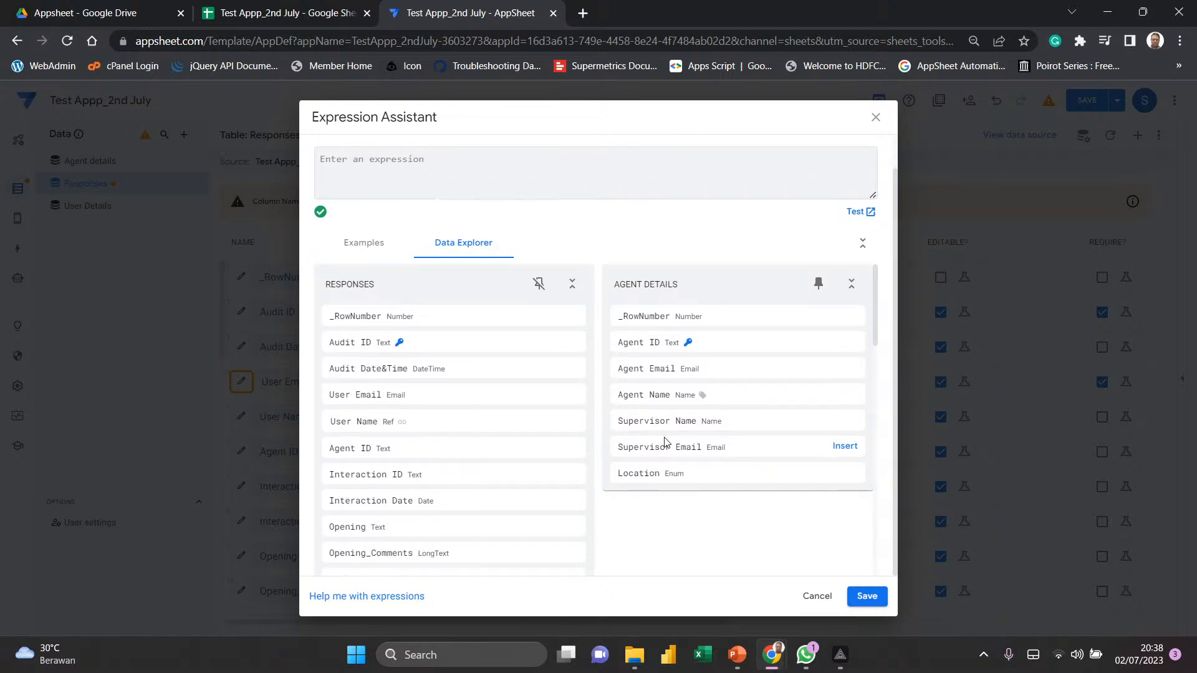
pyautogui.click(369, 165)
# - Check the first user's email and name in the User Details sheet of the Google Sheets file, and return to AppSheet
pyautogui.click(281, 13)
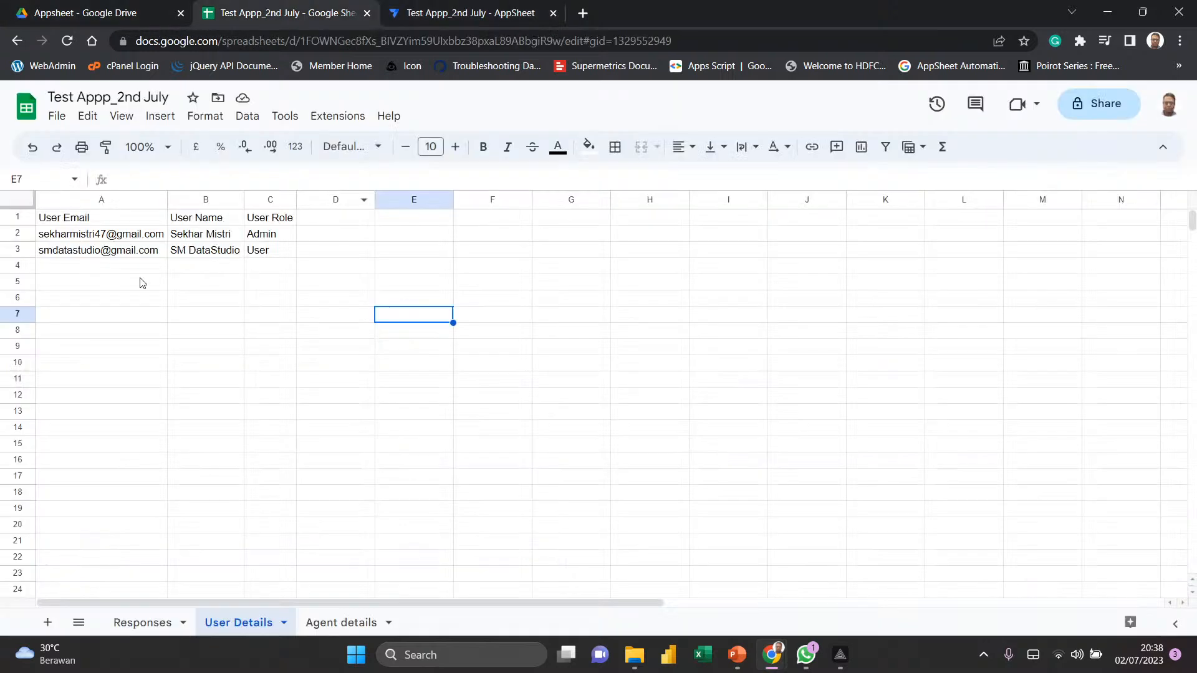
pyautogui.click(100, 237)
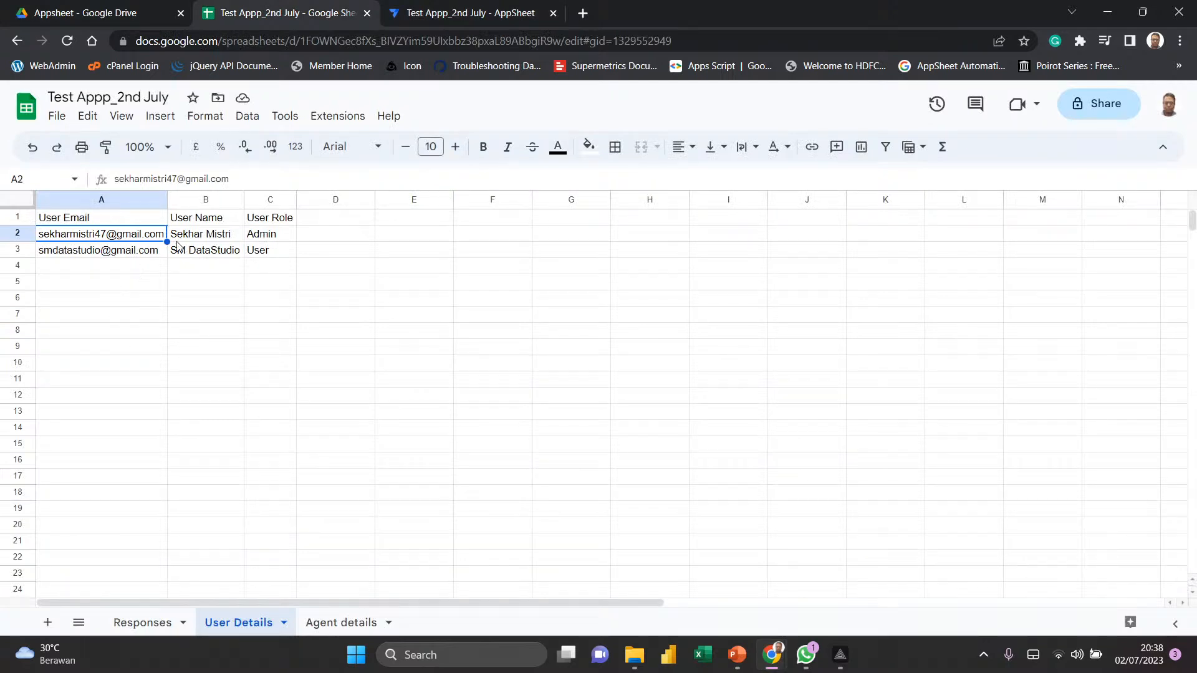
pyautogui.moveTo(144, 237)
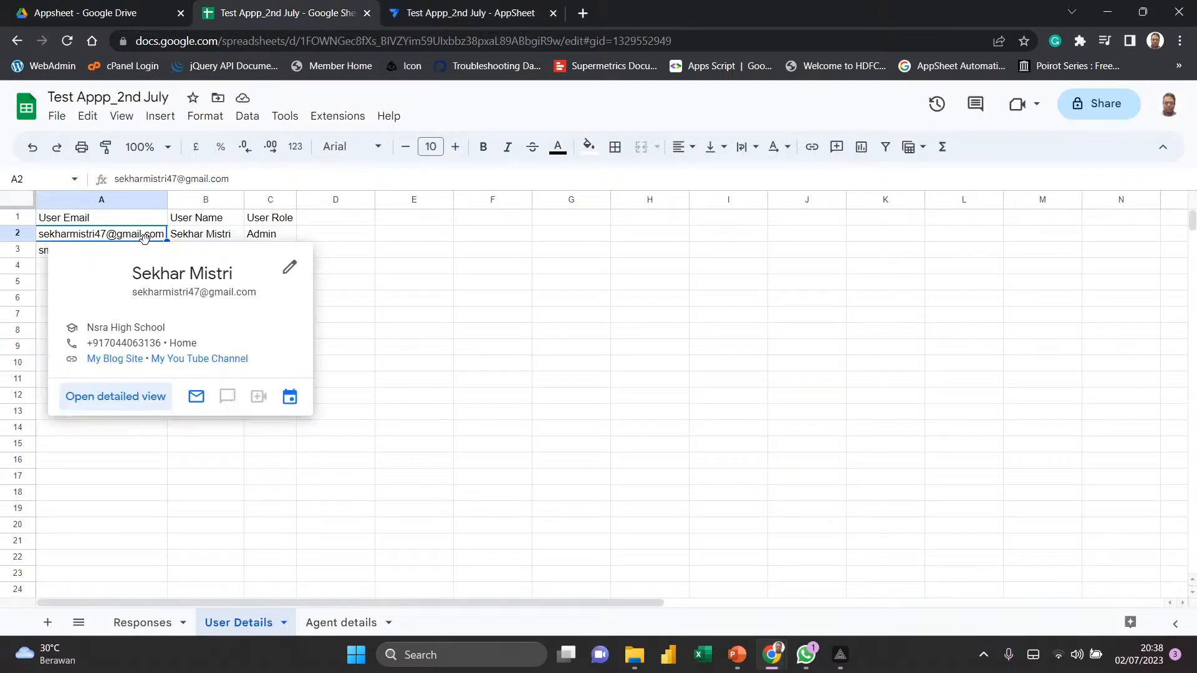
pyautogui.click(199, 238)
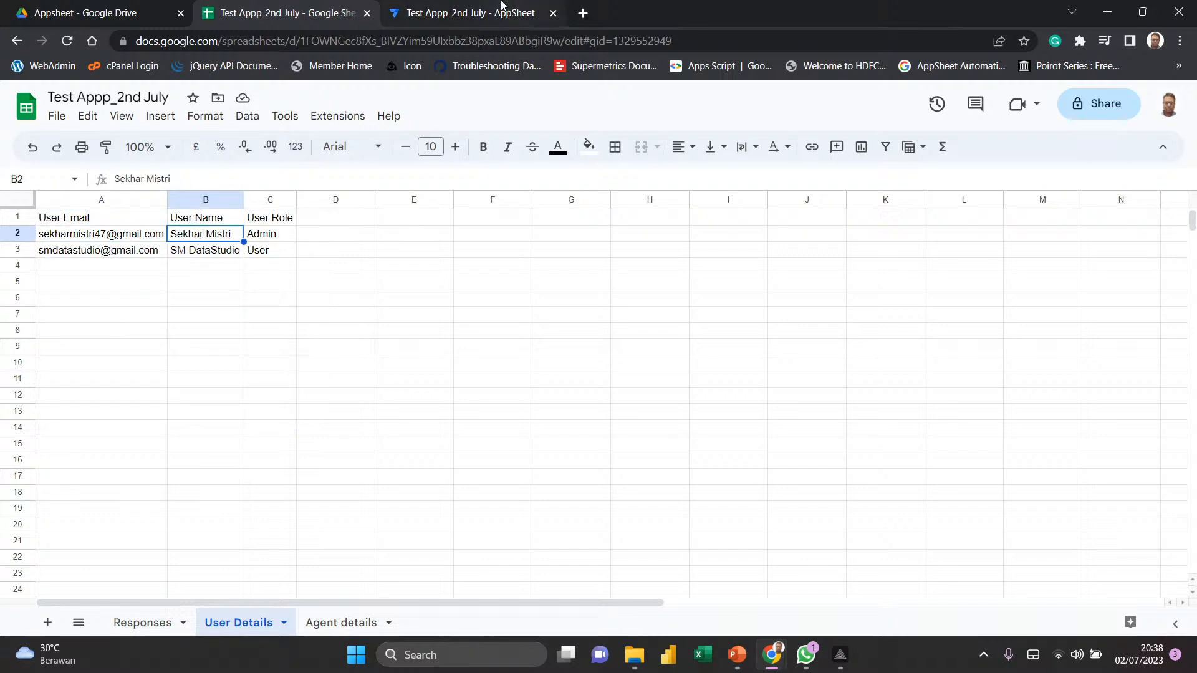
pyautogui.click(501, 13)
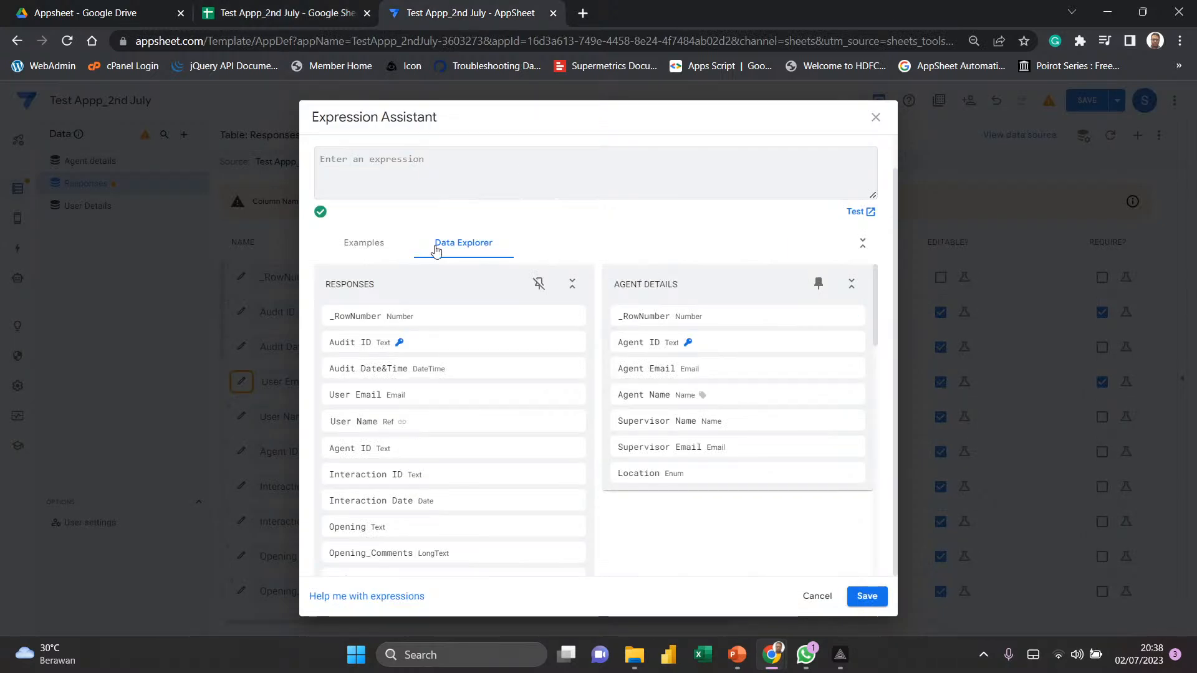
# - Try the User Details table's User Name column as the initial value, giving [User Name].[User Name], and discard the expression
pyautogui.click(851, 284)
pyautogui.click(571, 284)
pyautogui.moveTo(383, 377)
pyautogui.moveTo(402, 405)
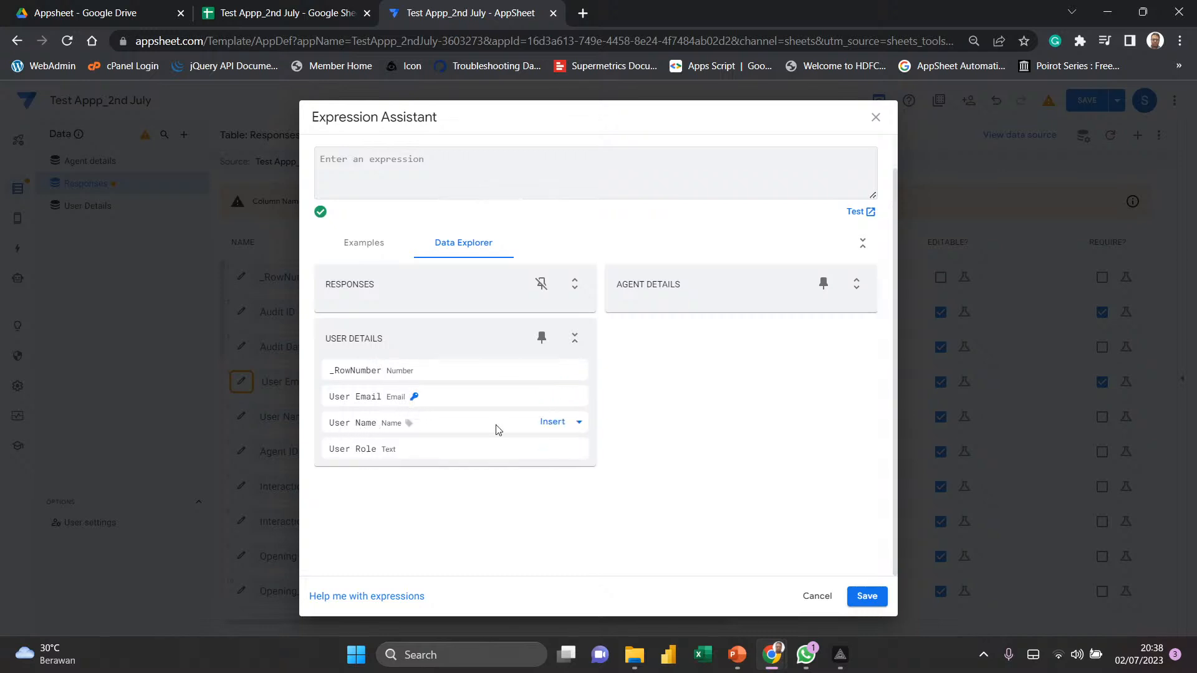
pyautogui.click(551, 422)
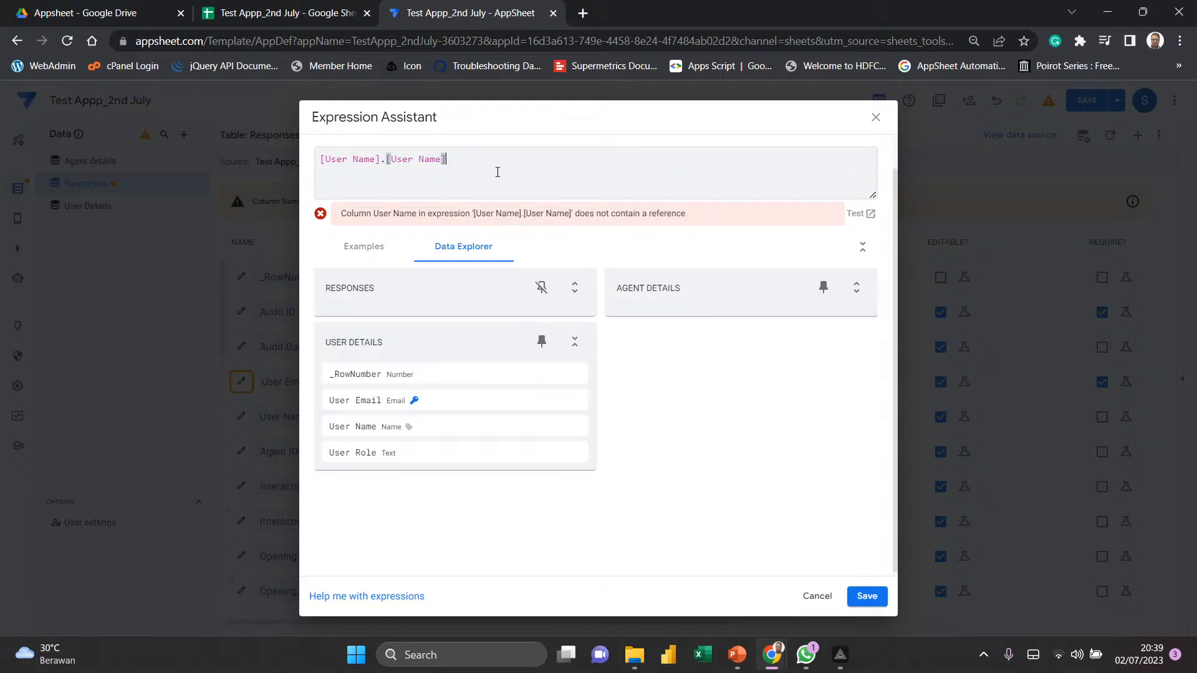
pyautogui.click(819, 596)
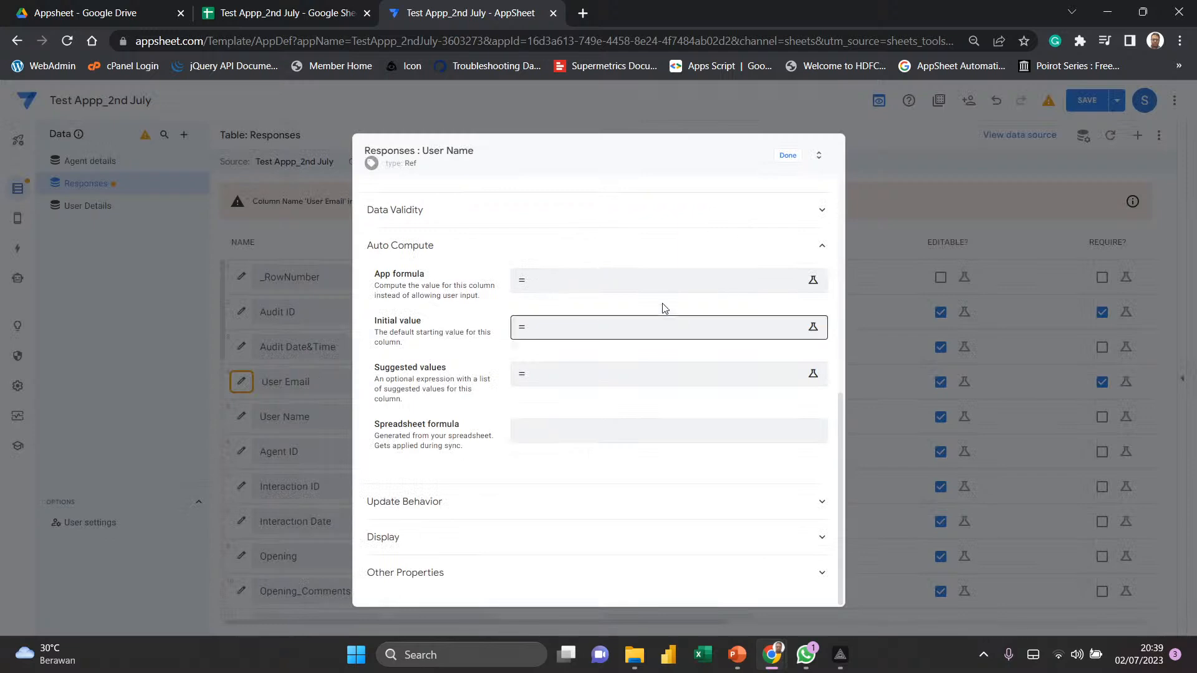
# - Close the User Name column settings and save the app
pyautogui.click(787, 156)
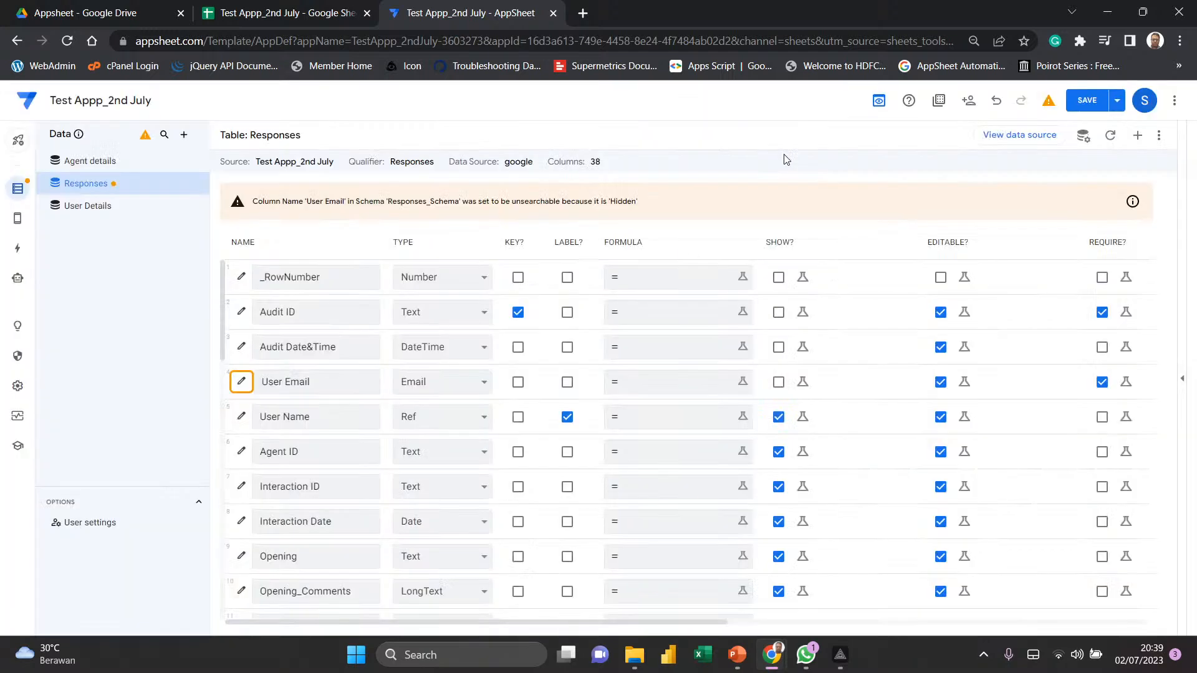
pyautogui.click(1088, 101)
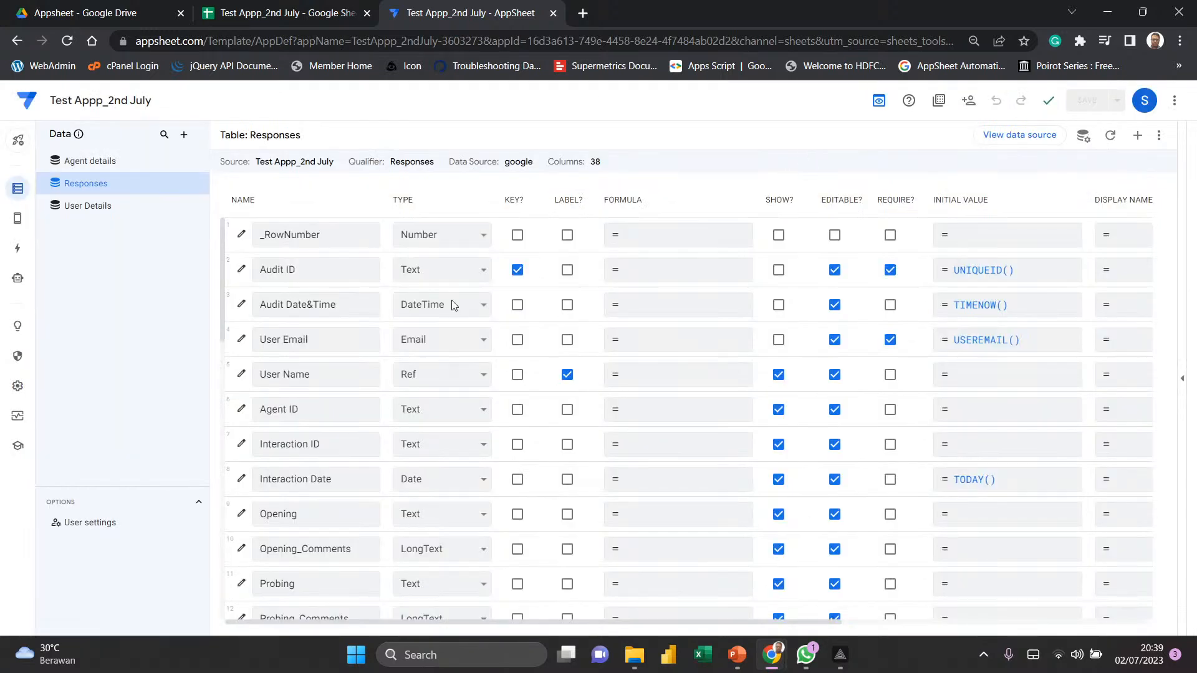
# - Reopen the User Name column's initial value formula and insert [User Name].[User Name] from the User Details table
pyautogui.click(239, 376)
pyautogui.scroll(-2, 697, 393)
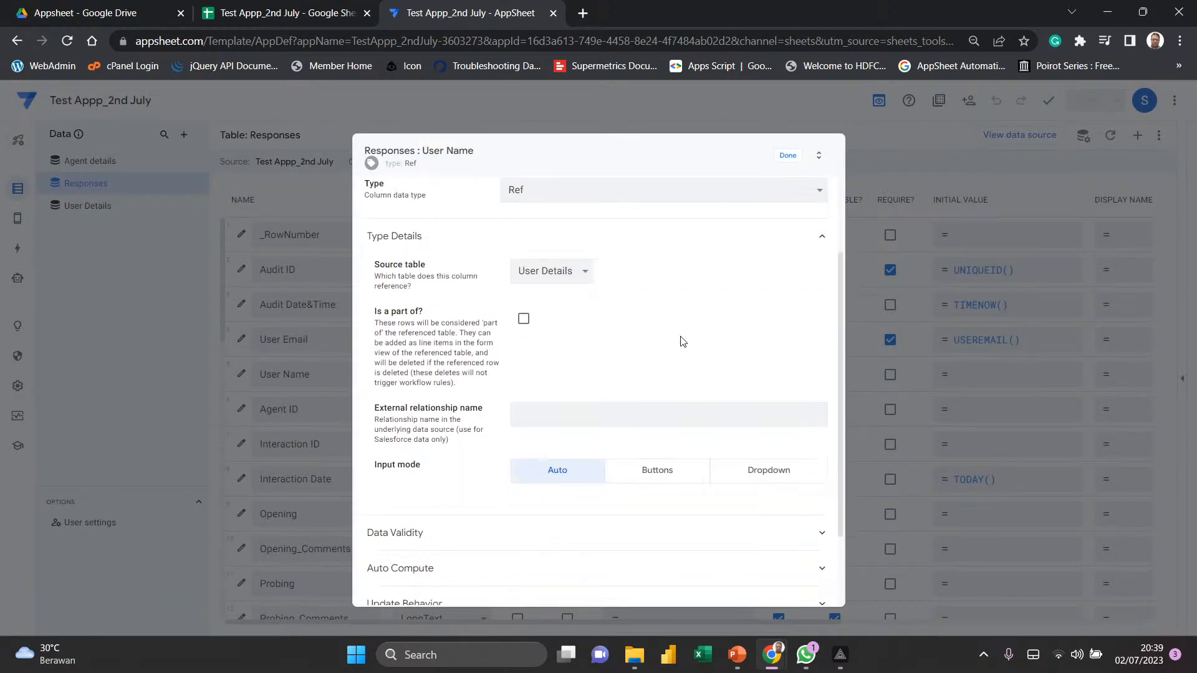
pyautogui.scroll(-2, 683, 341)
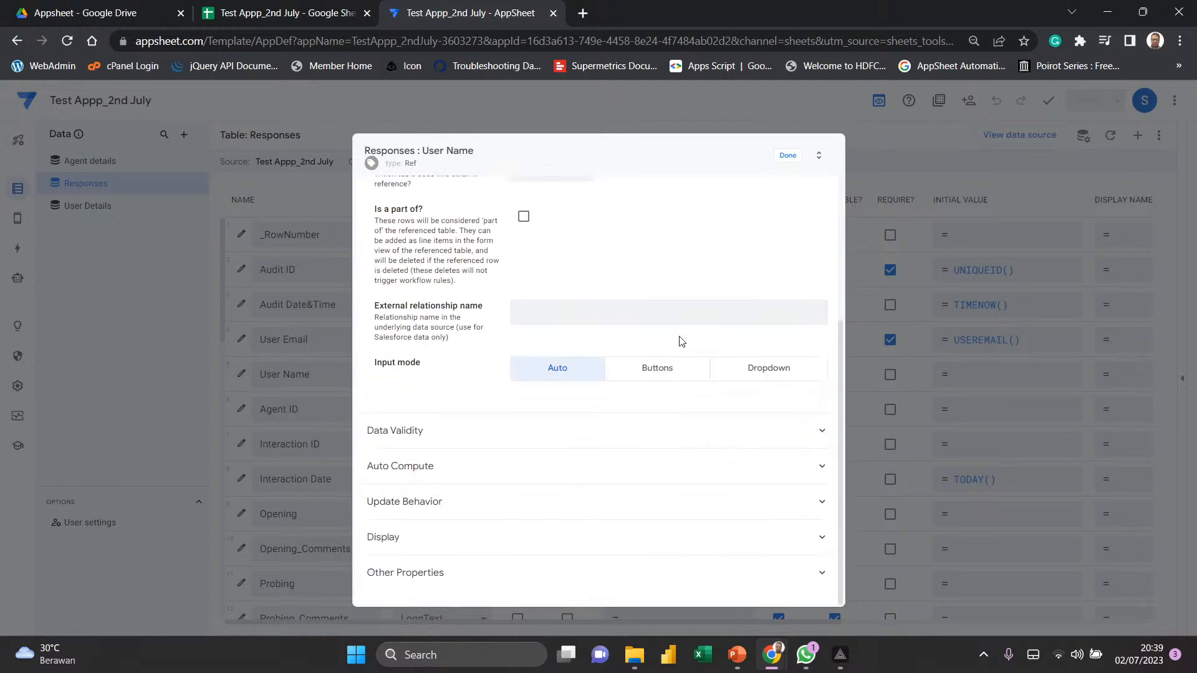
pyautogui.click(498, 467)
pyautogui.scroll(-4, 612, 470)
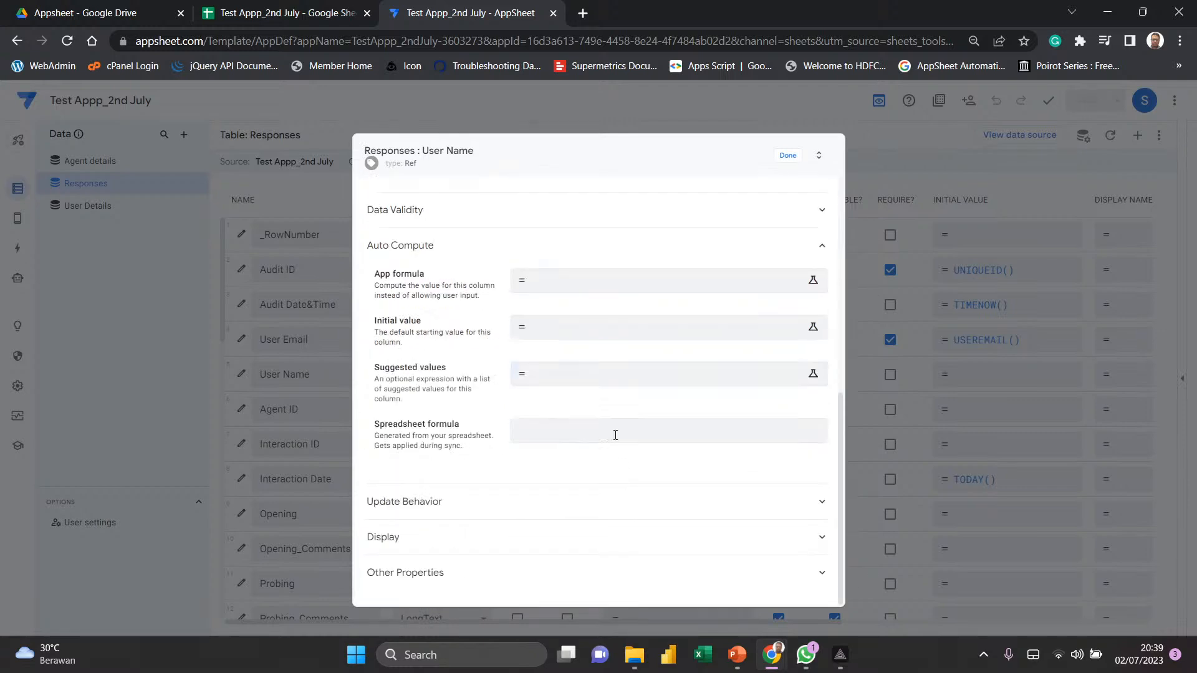
pyautogui.click(592, 326)
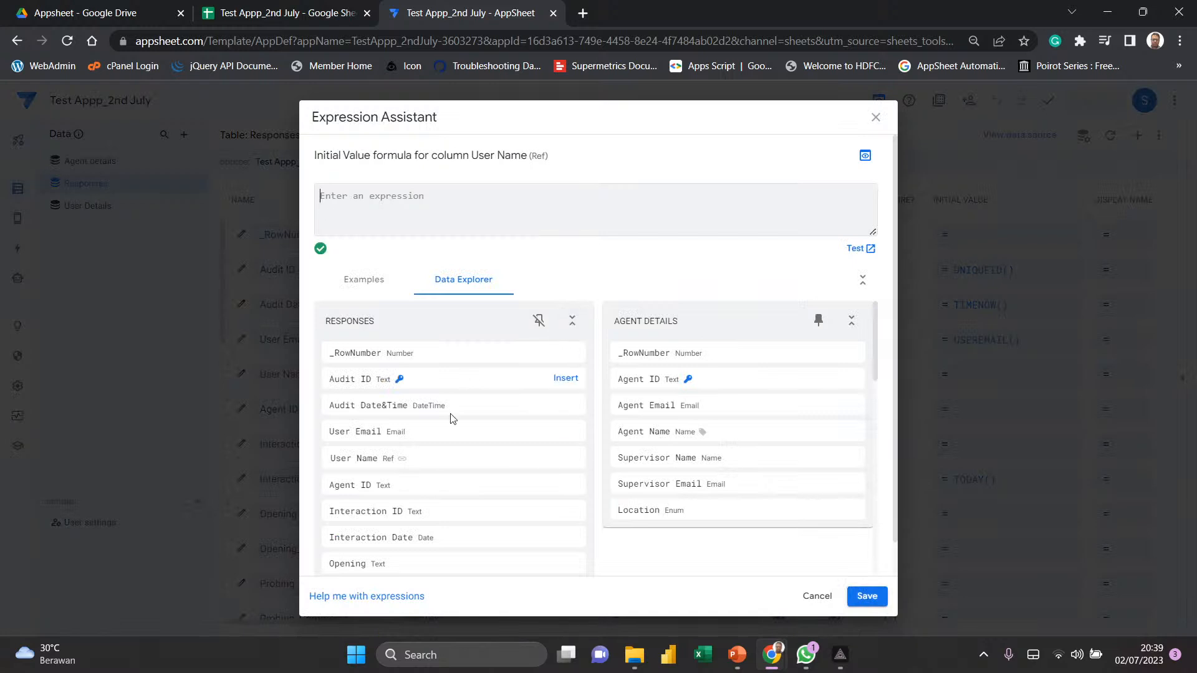
pyautogui.scroll(-10, 508, 406)
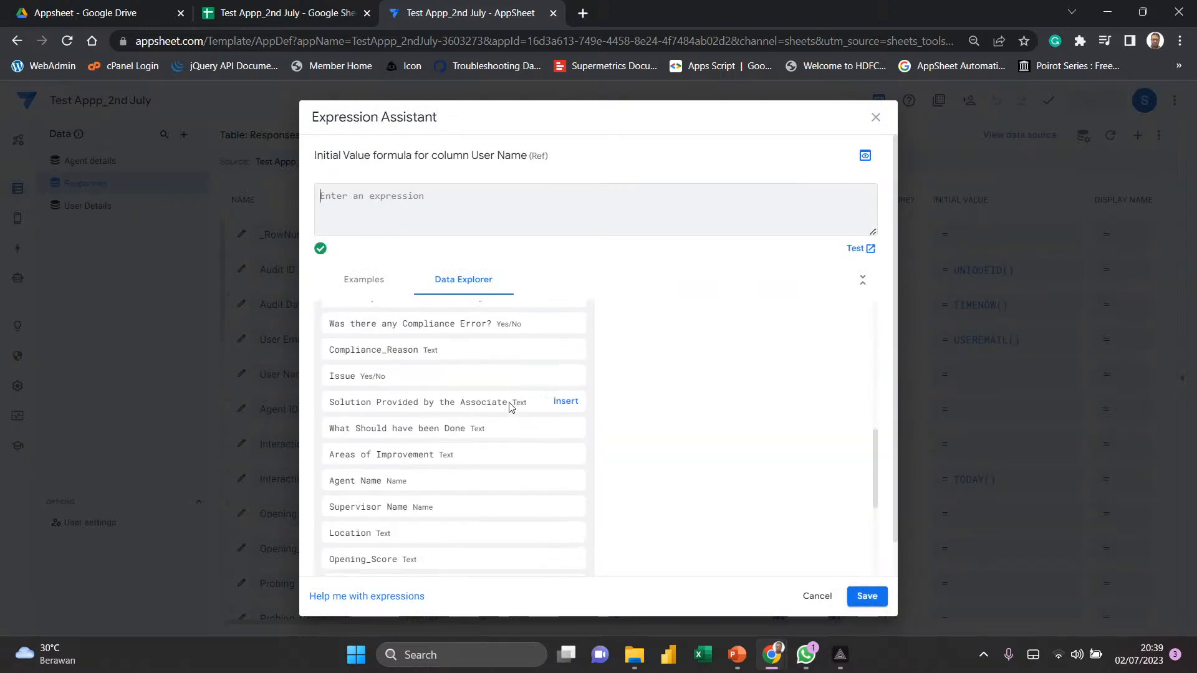
pyautogui.scroll(-5, 508, 407)
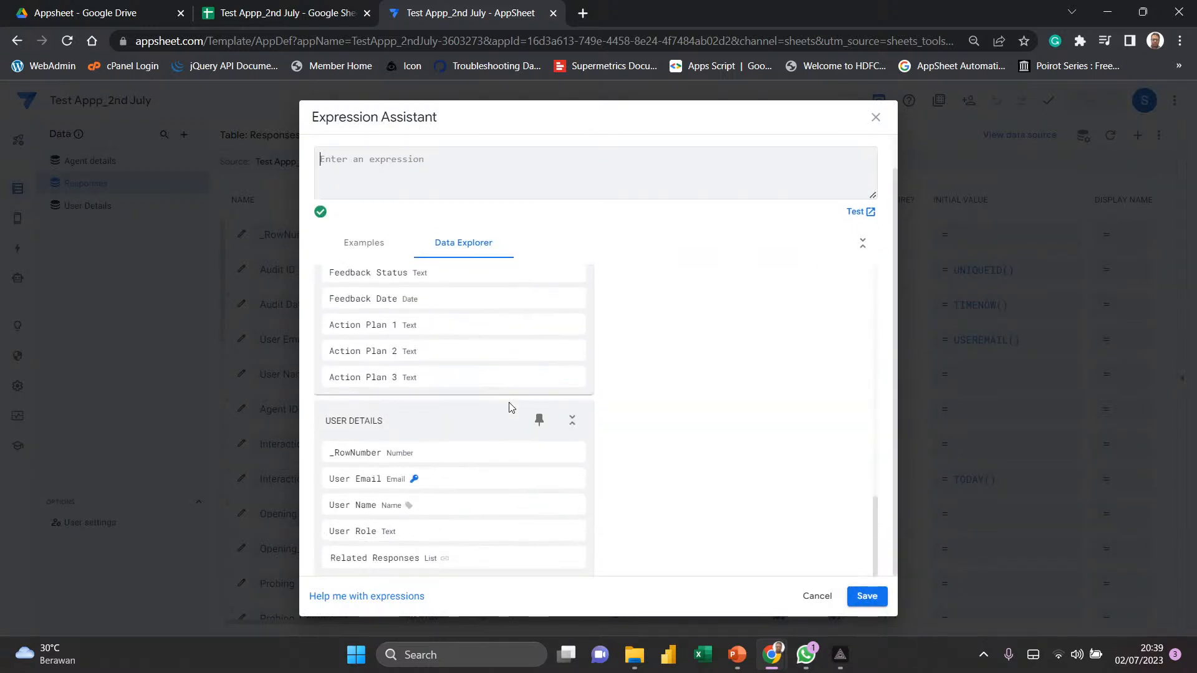
pyautogui.moveTo(553, 506)
pyautogui.click(548, 507)
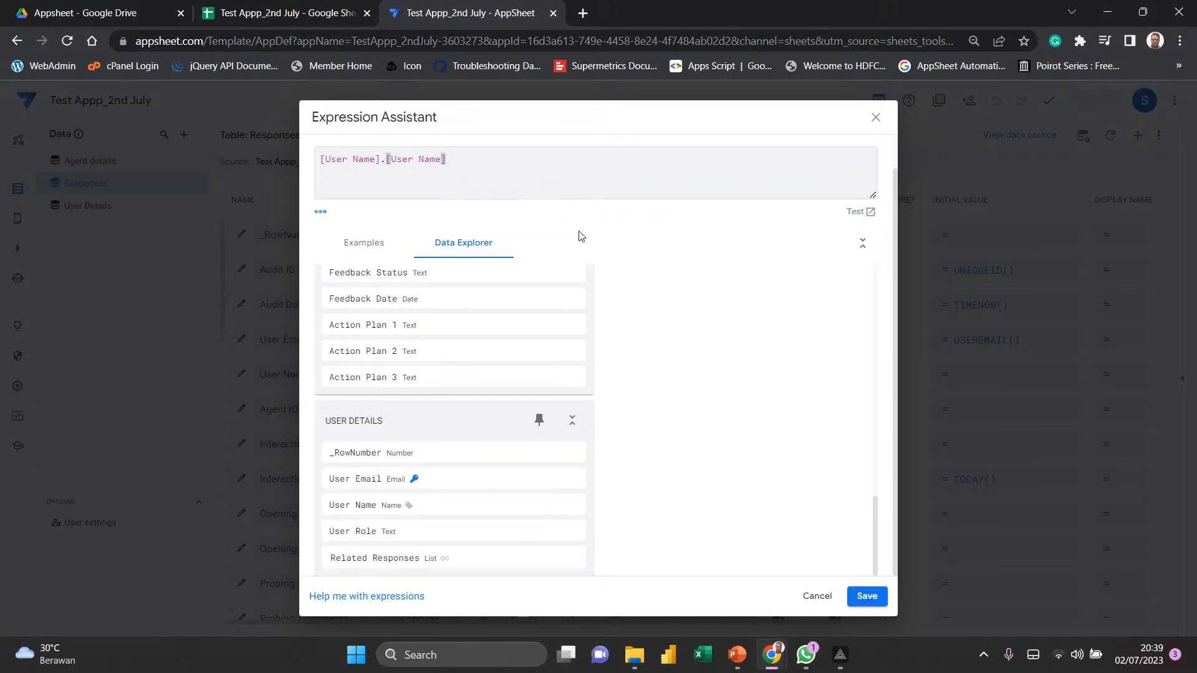
# - Clear the whole expression from the User Name column's initial value formula
pyautogui.scroll(10, 636, 447)
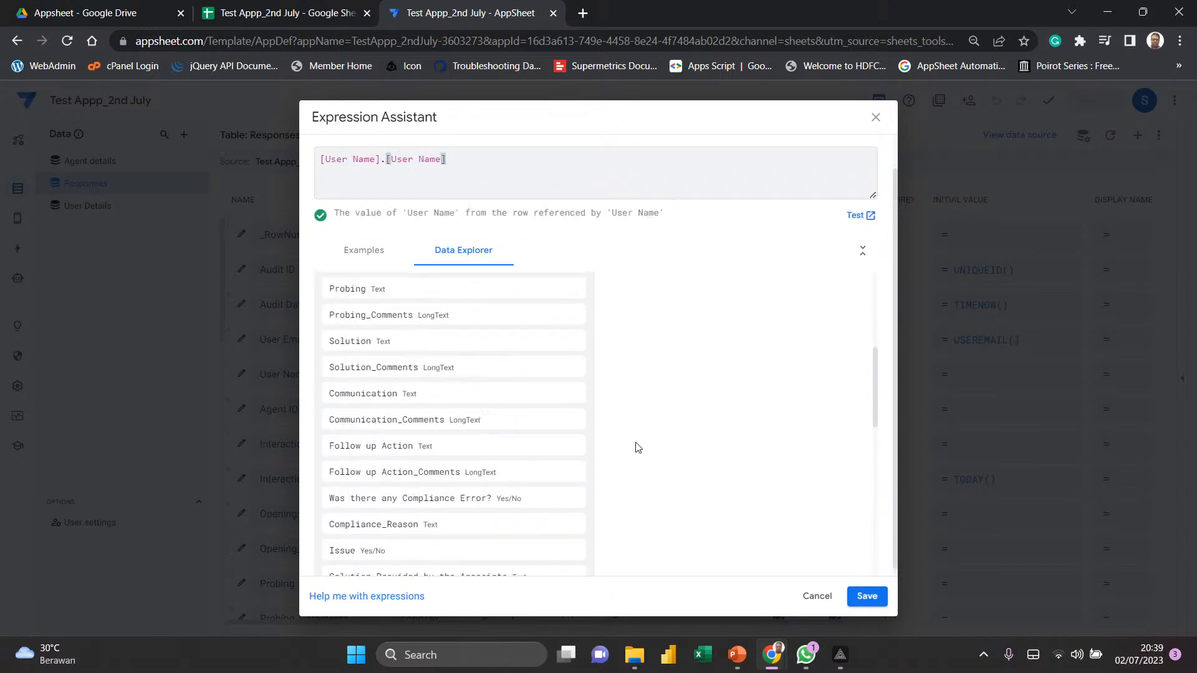
pyautogui.scroll(6, 636, 447)
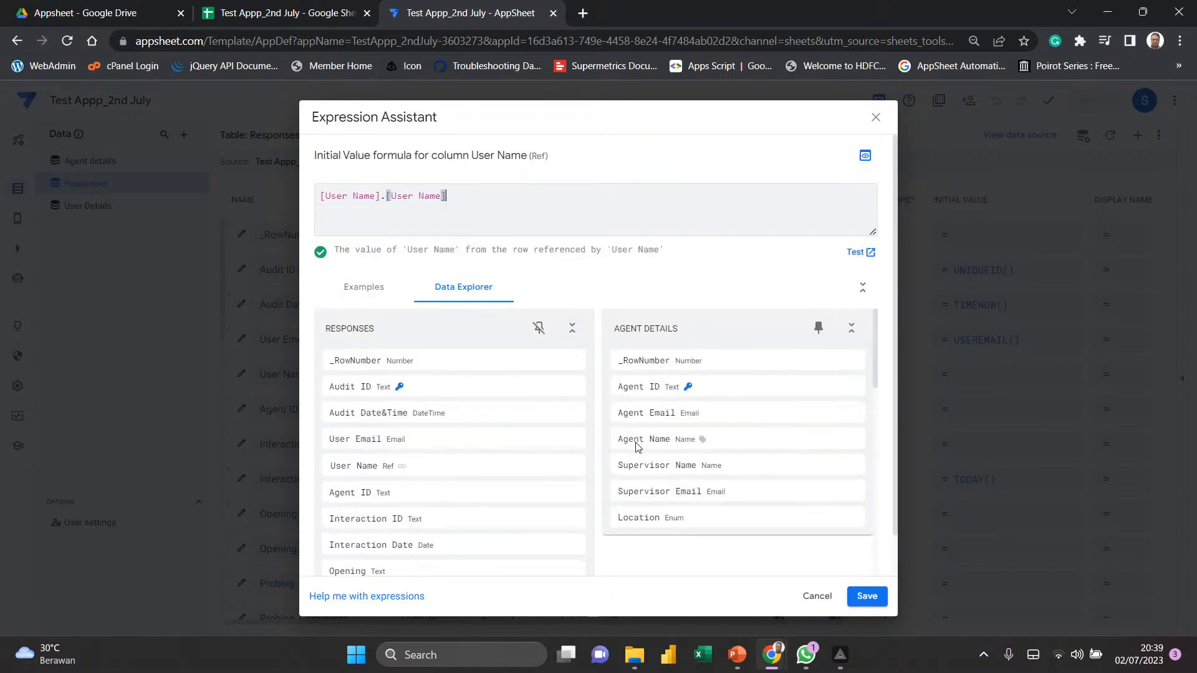
pyautogui.moveTo(637, 446)
pyautogui.moveTo(446, 196); pyautogui.dragTo(303, 194)
pyautogui.press('BackSpace')
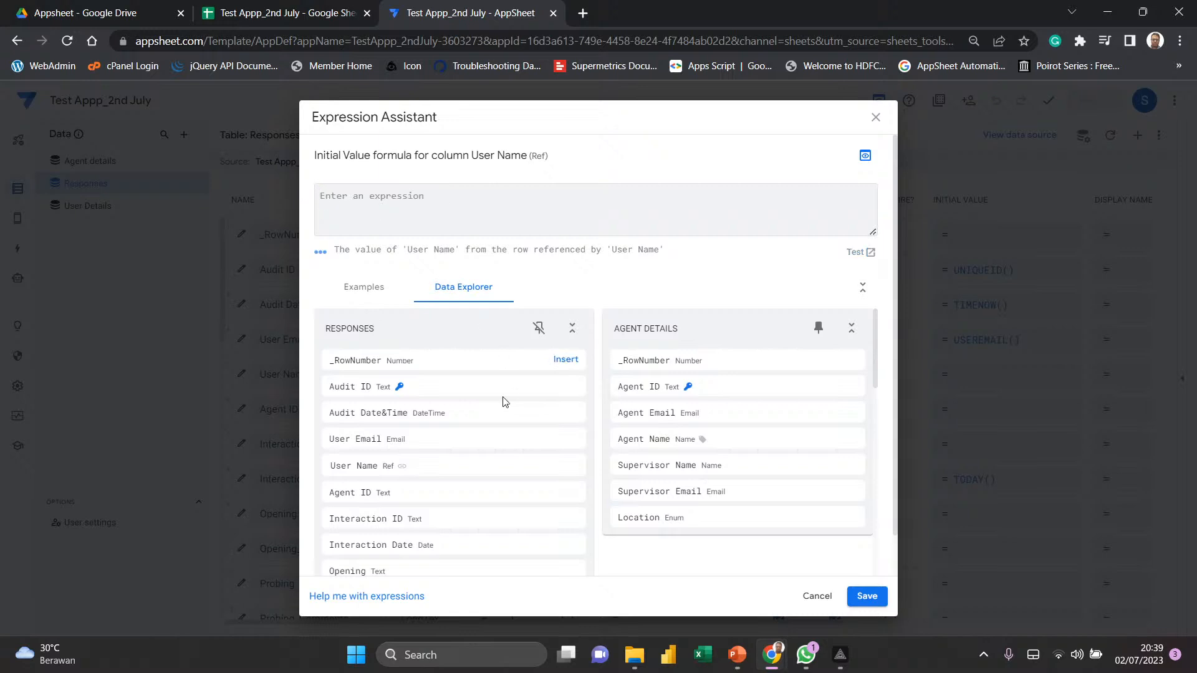
# - Try [User Name].[User Name] from User Details as the initial value once more, discard it and close the column settings
pyautogui.scroll(-5, 503, 448)
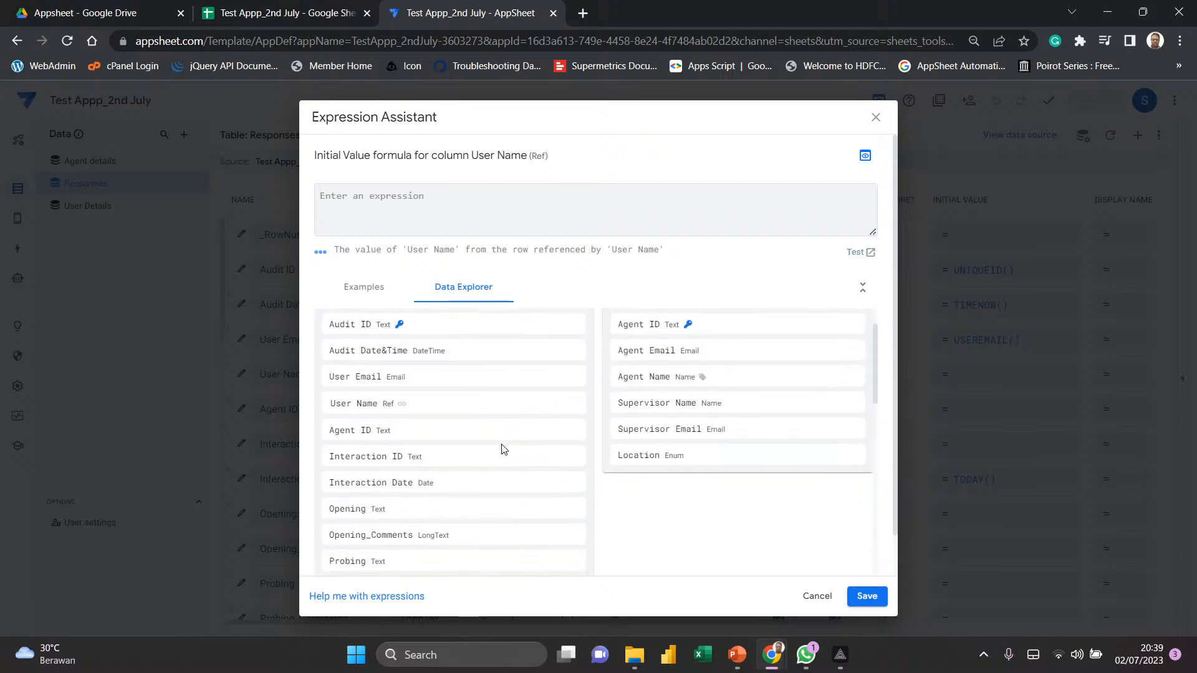
pyautogui.scroll(-10, 504, 449)
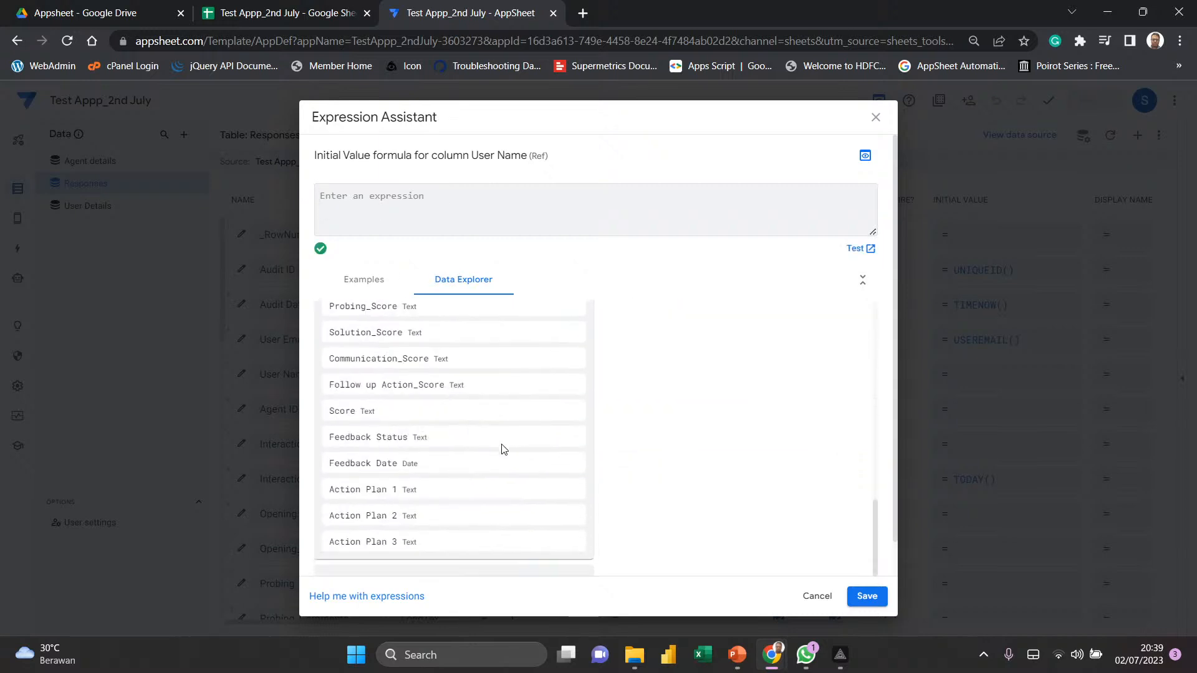
pyautogui.moveTo(503, 448)
pyautogui.moveTo(405, 508)
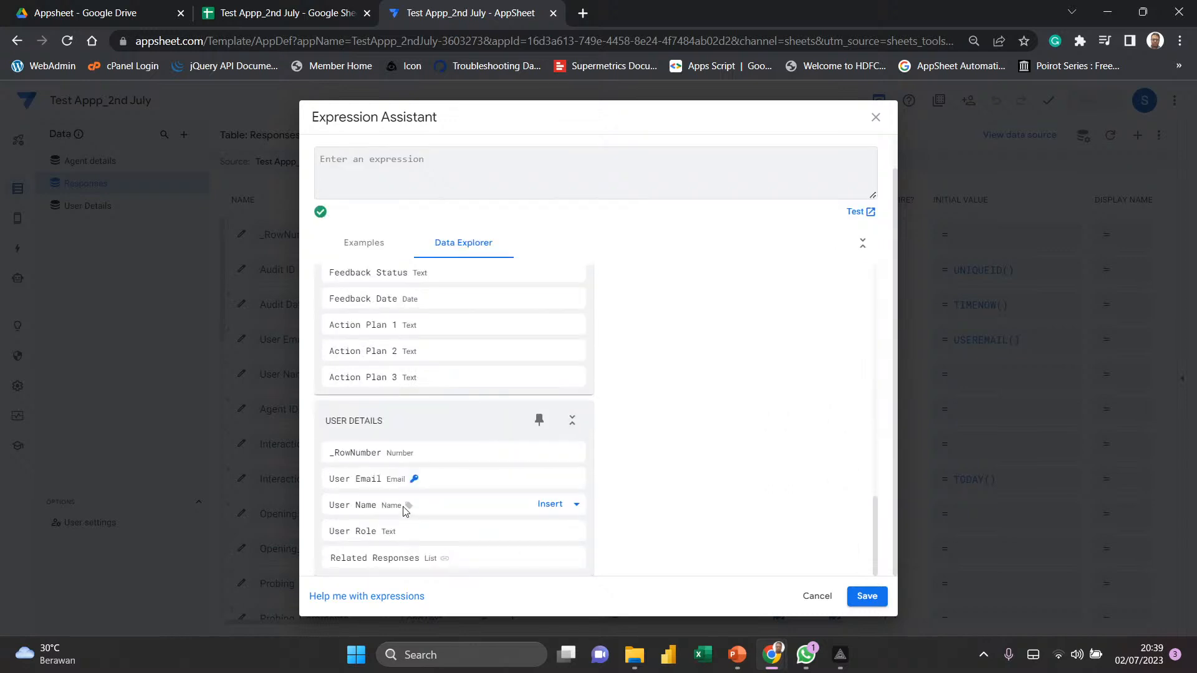
pyautogui.click(539, 508)
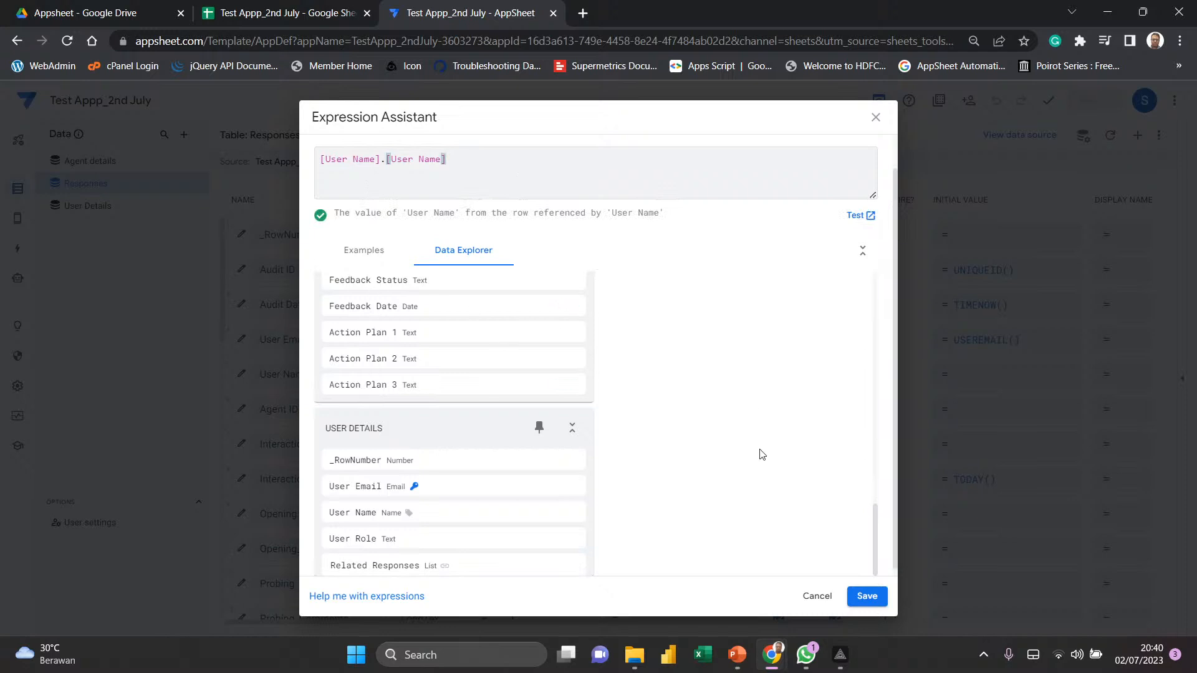
pyautogui.scroll(-1, 759, 455)
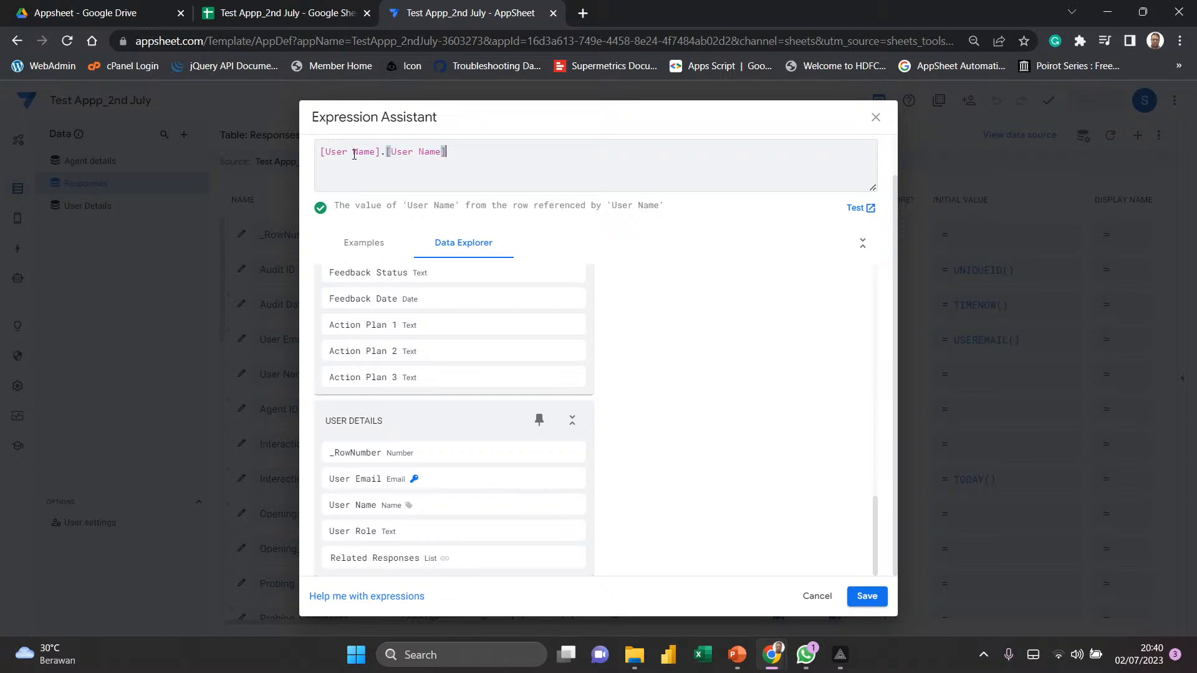
pyautogui.click(811, 597)
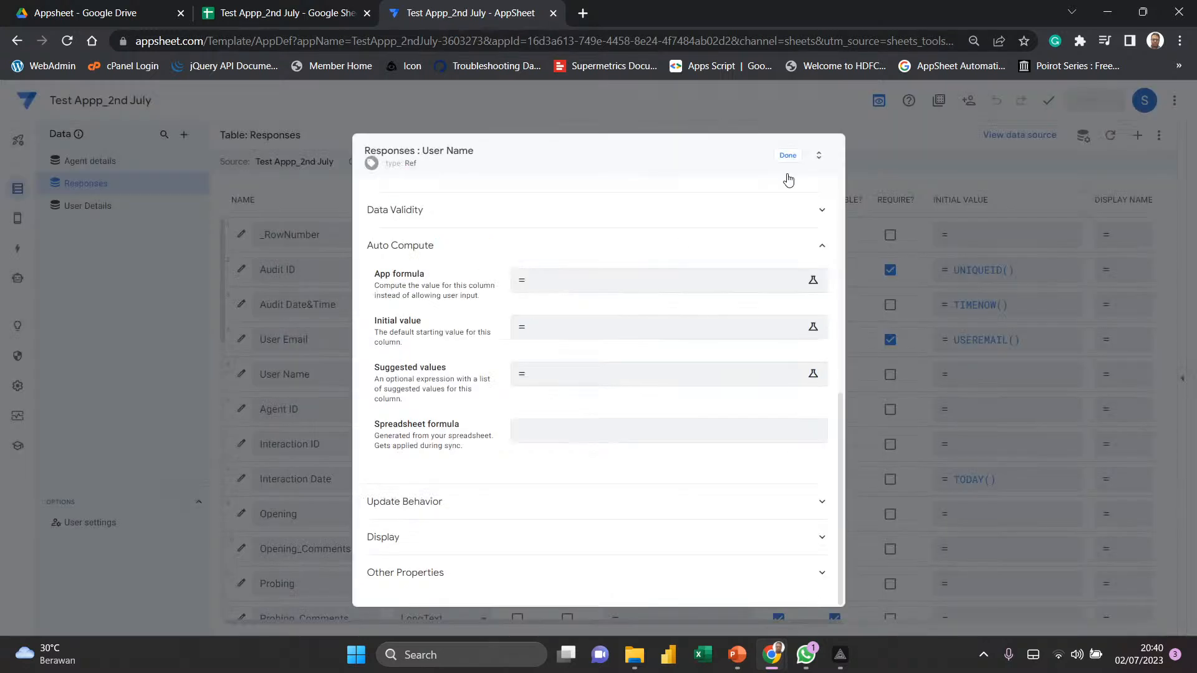
pyautogui.click(788, 156)
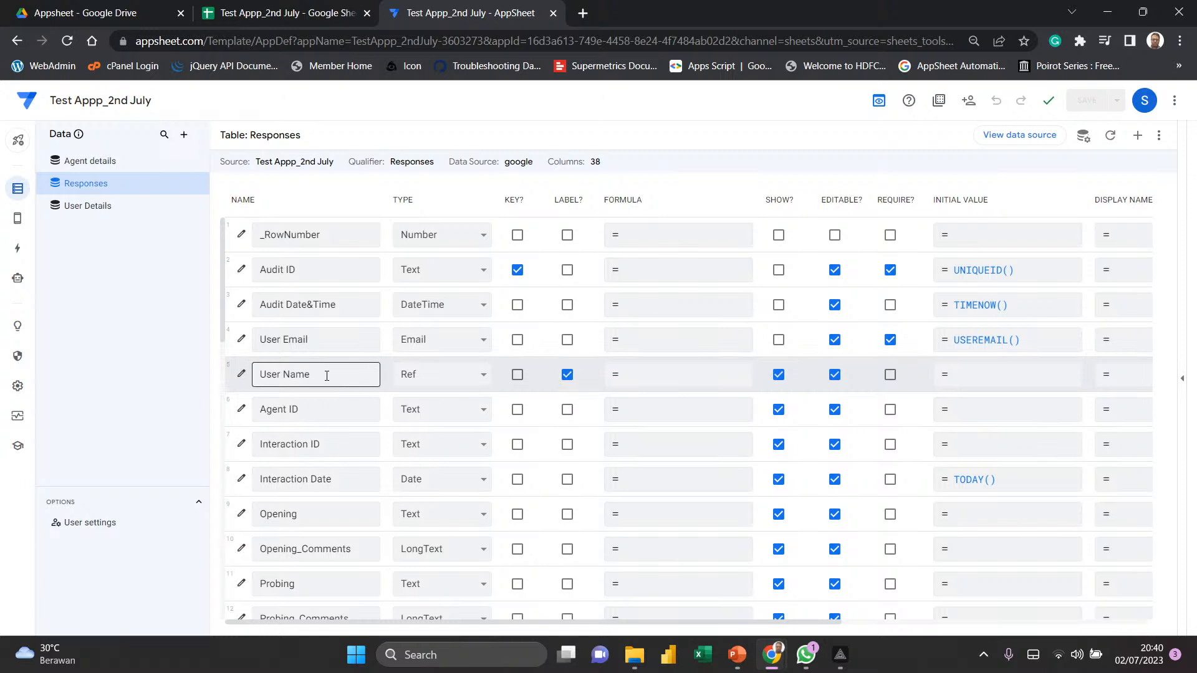
# - Change the User Name column's type to Name in the Responses table and save the app
pyautogui.click(439, 383)
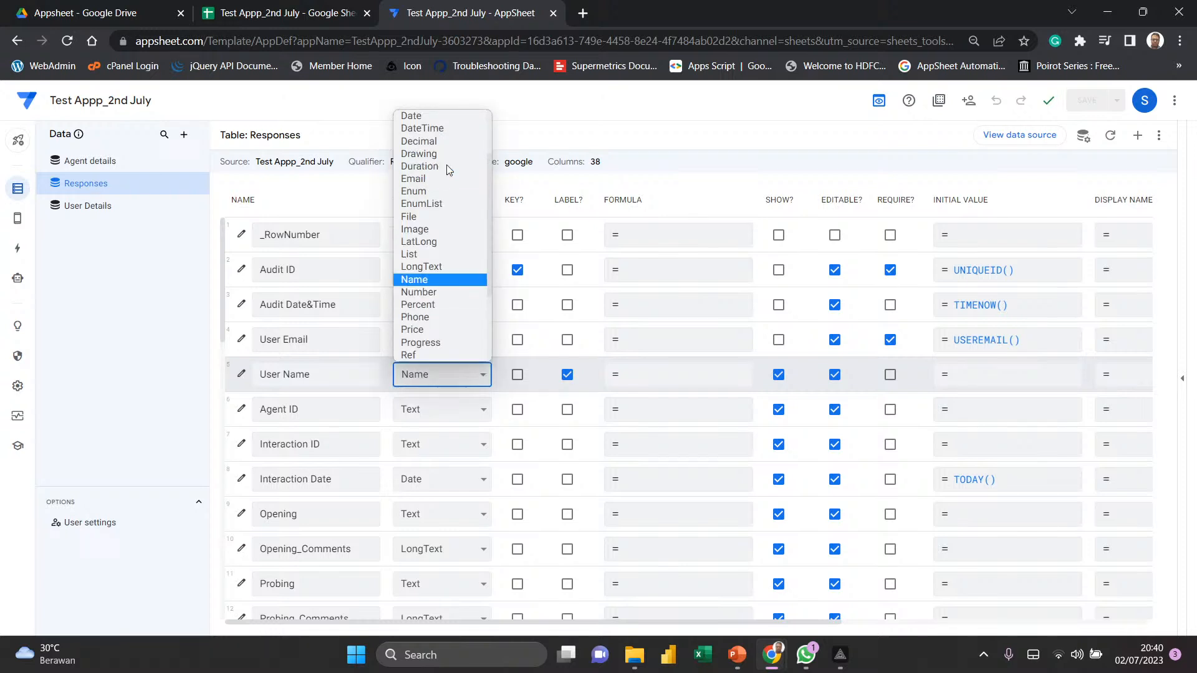
pyautogui.click(414, 280)
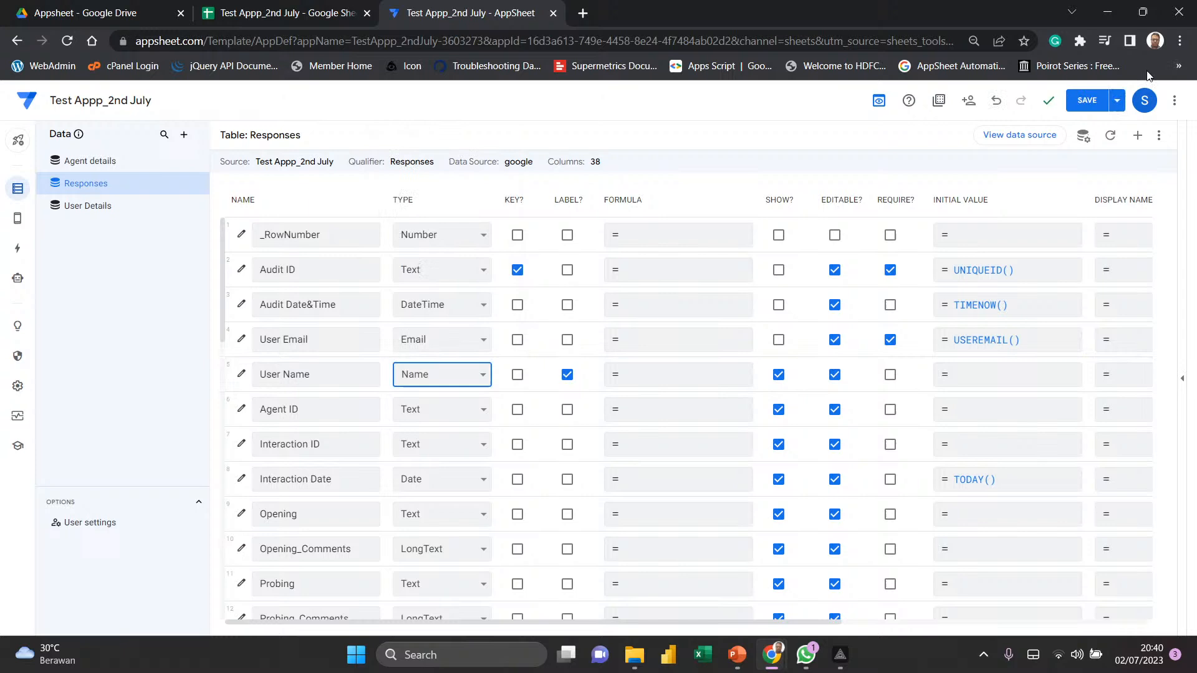
pyautogui.click(1086, 100)
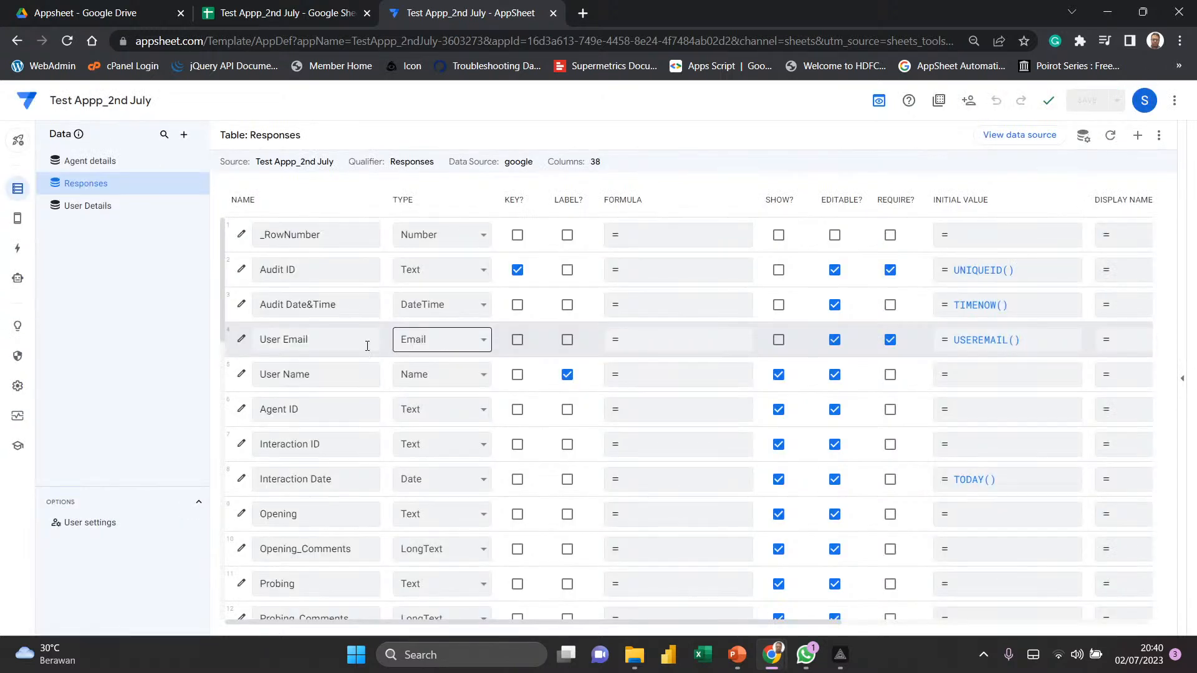
# - Change the Responses table's User Email column to type Ref with User Details as the source table, and save the app
pyautogui.click(441, 344)
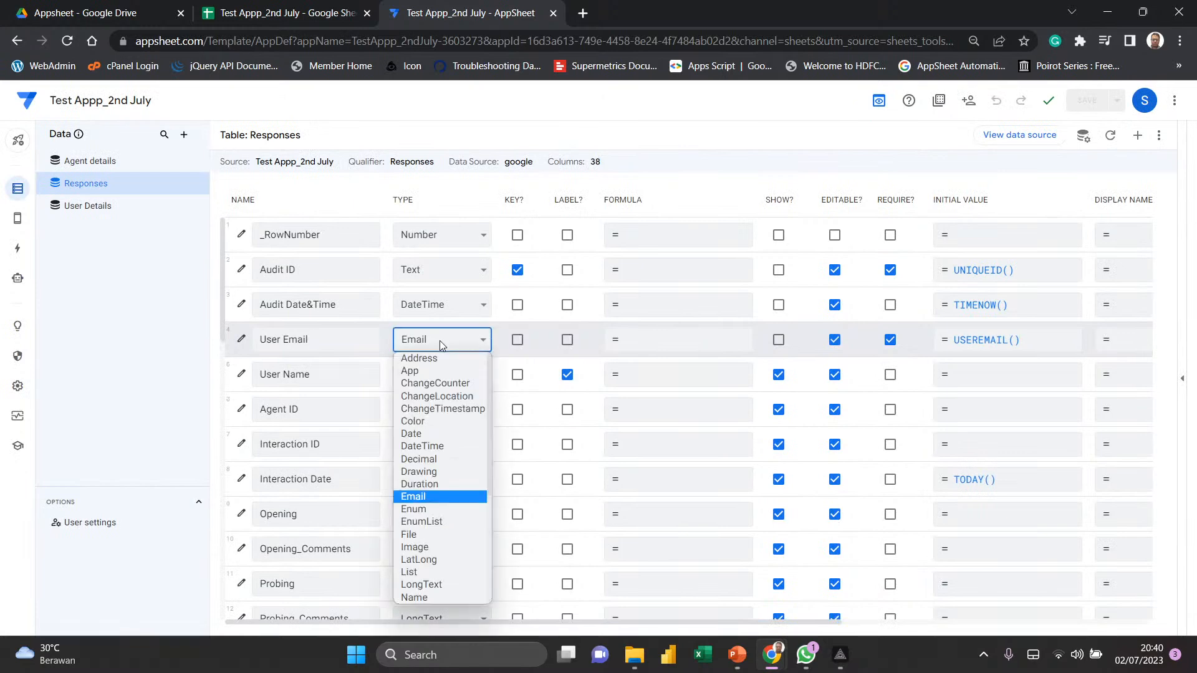
pyautogui.press('r')
pyautogui.press('Return')
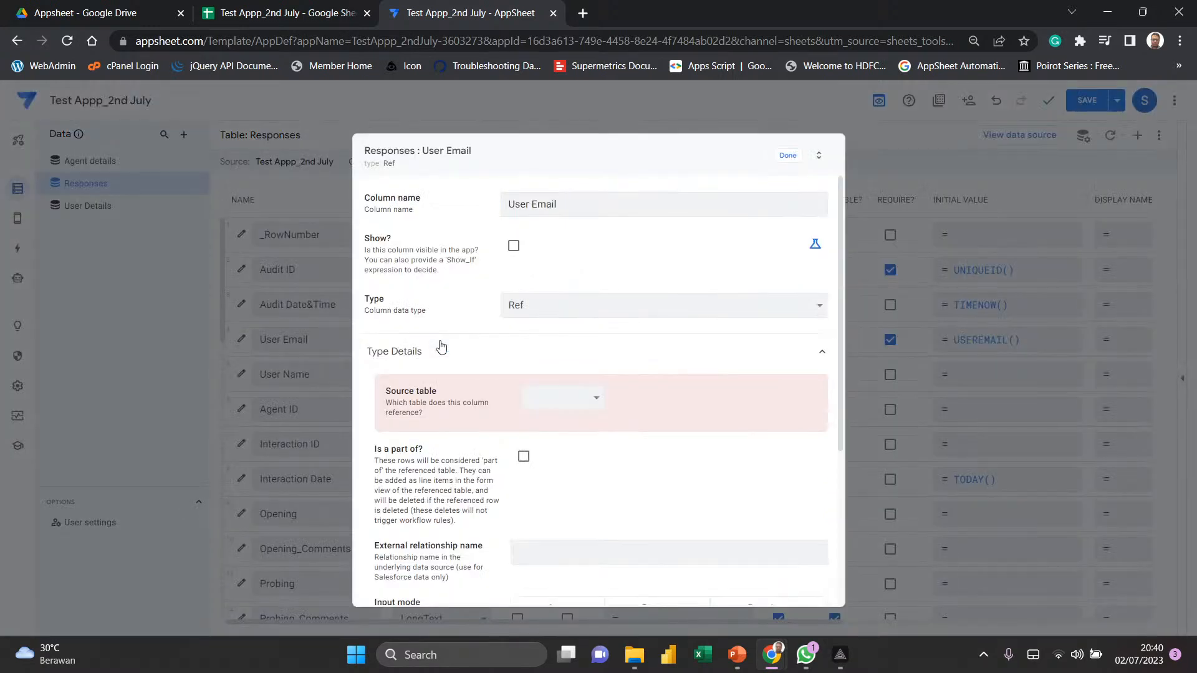
pyautogui.click(581, 400)
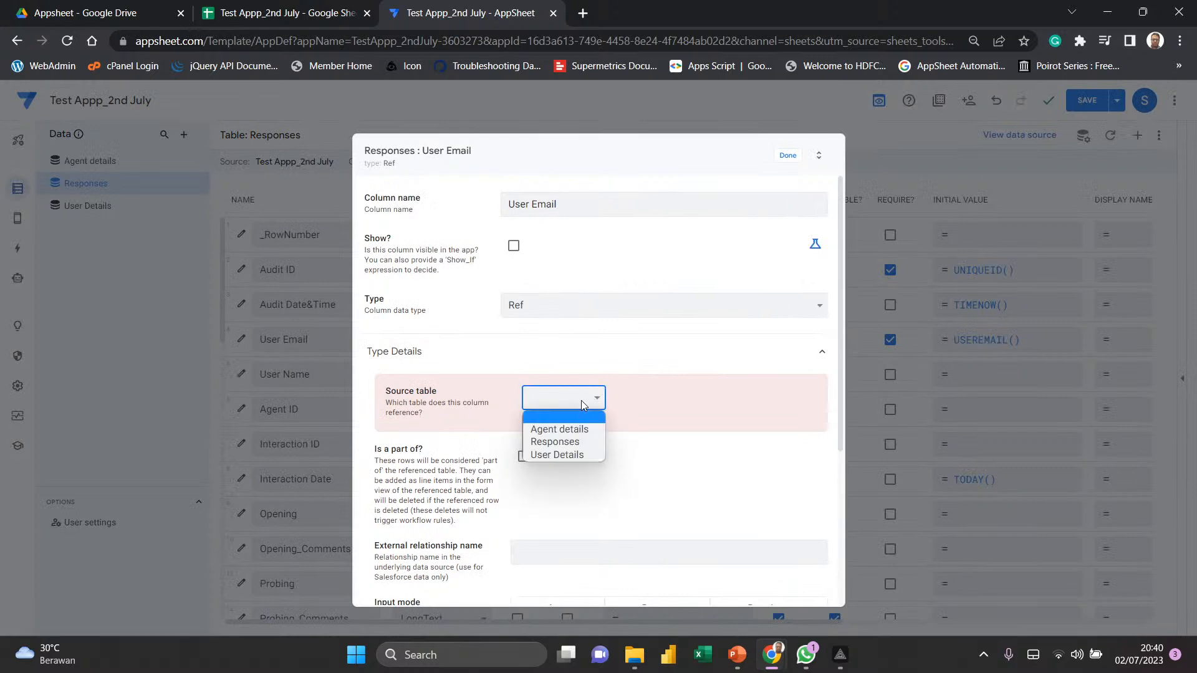
pyautogui.click(566, 458)
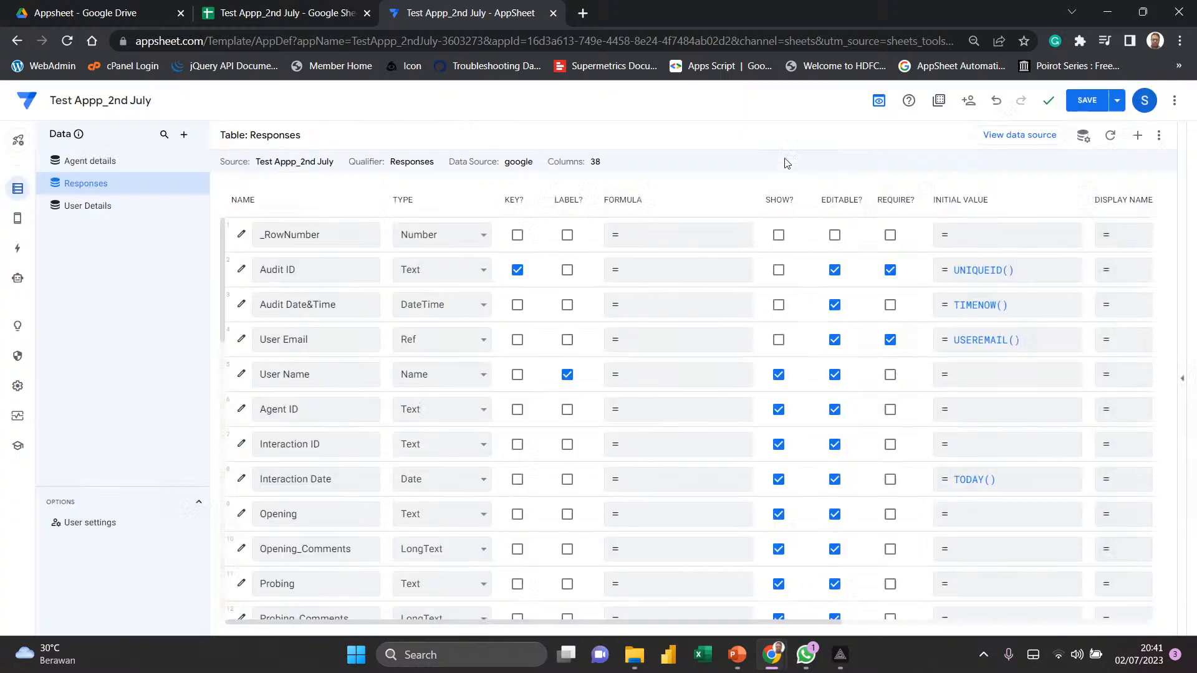
pyautogui.click(788, 156)
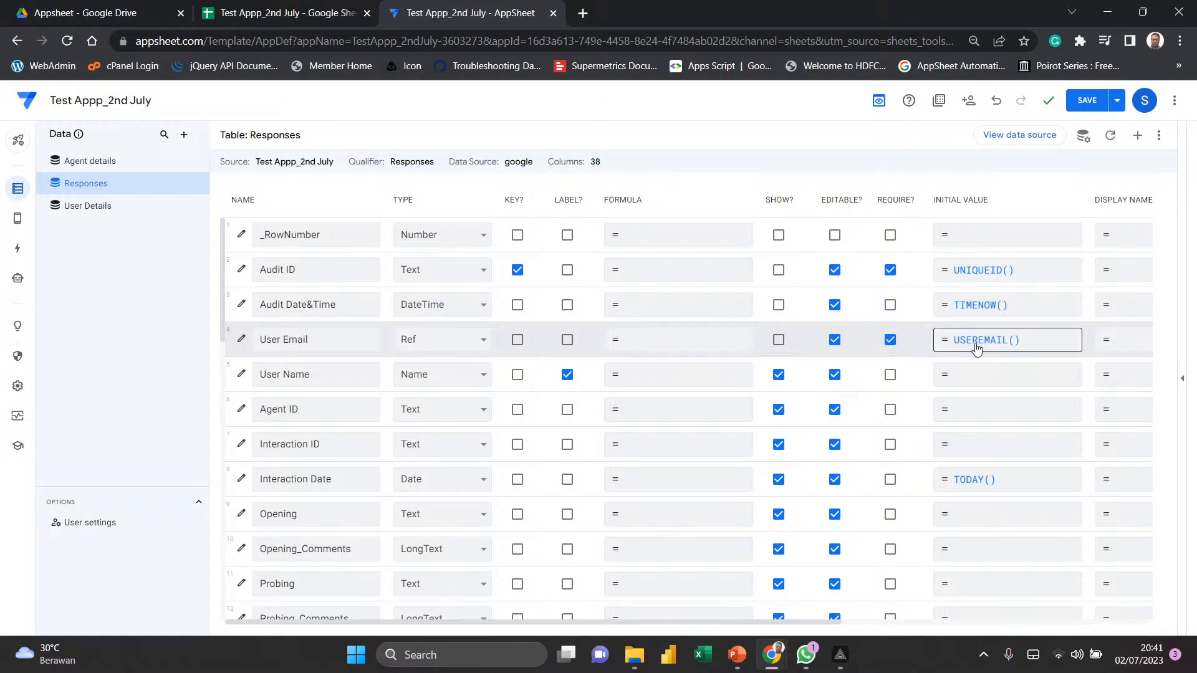
pyautogui.click(1088, 101)
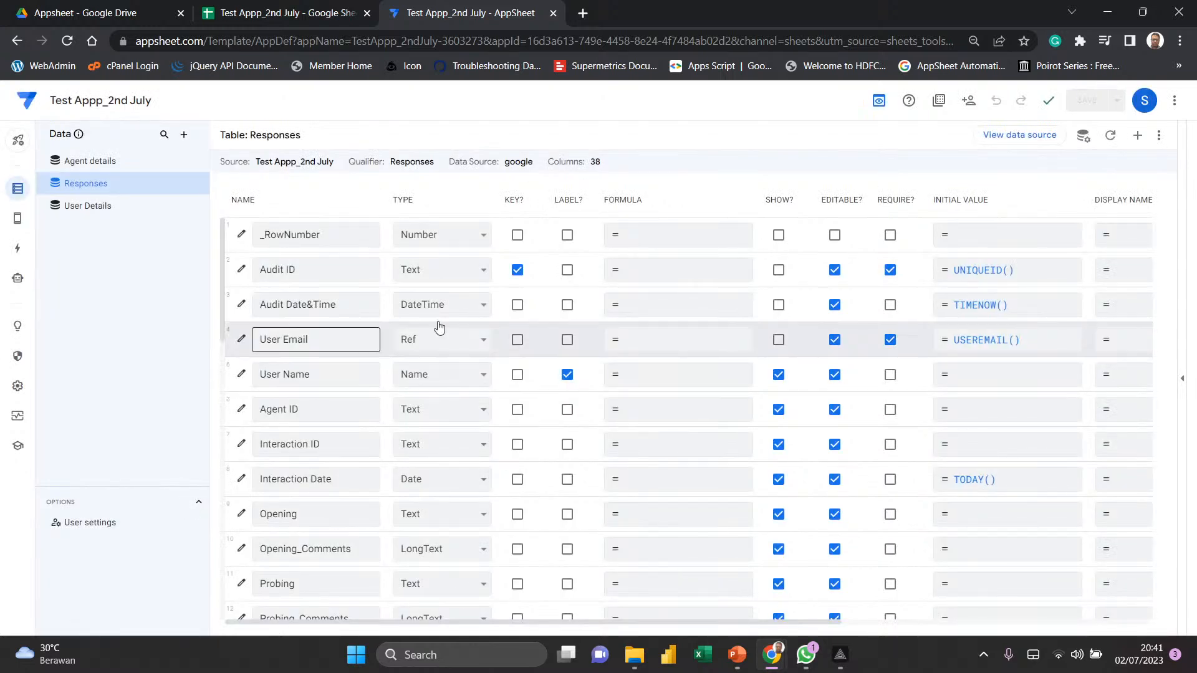
# - Enter [User Email].[User Name] as the User Name column's initial value expression, inserting the reference from the User Details table
pyautogui.click(241, 374)
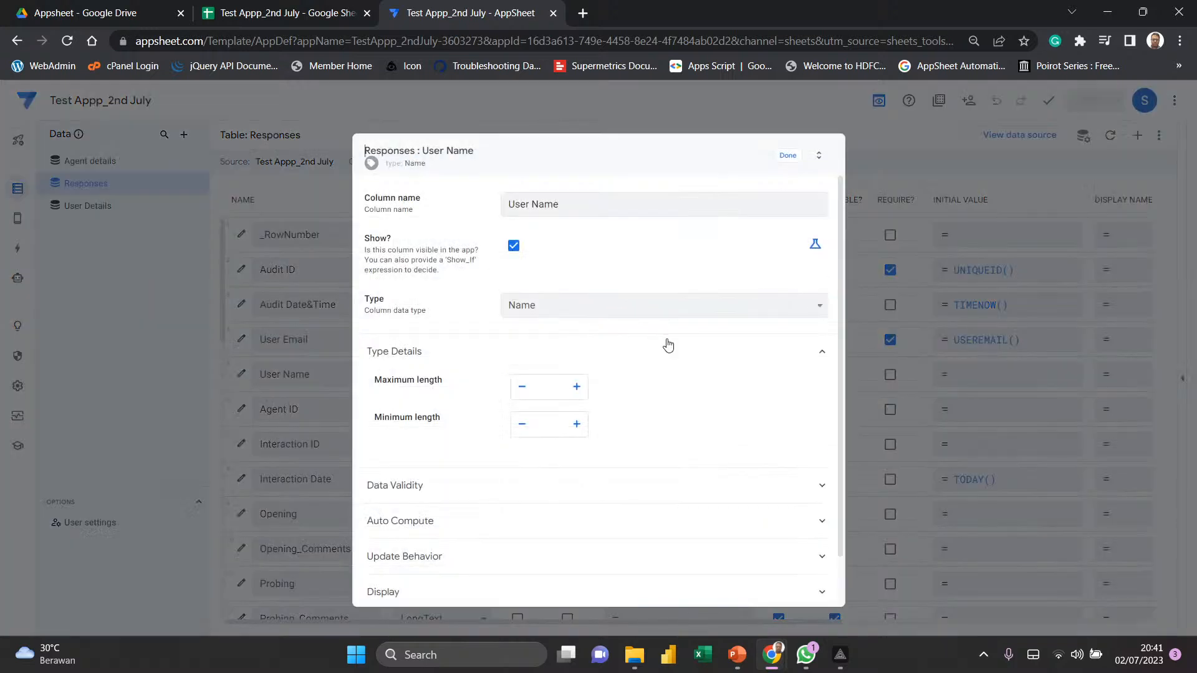
pyautogui.scroll(-1, 668, 344)
pyautogui.click(478, 474)
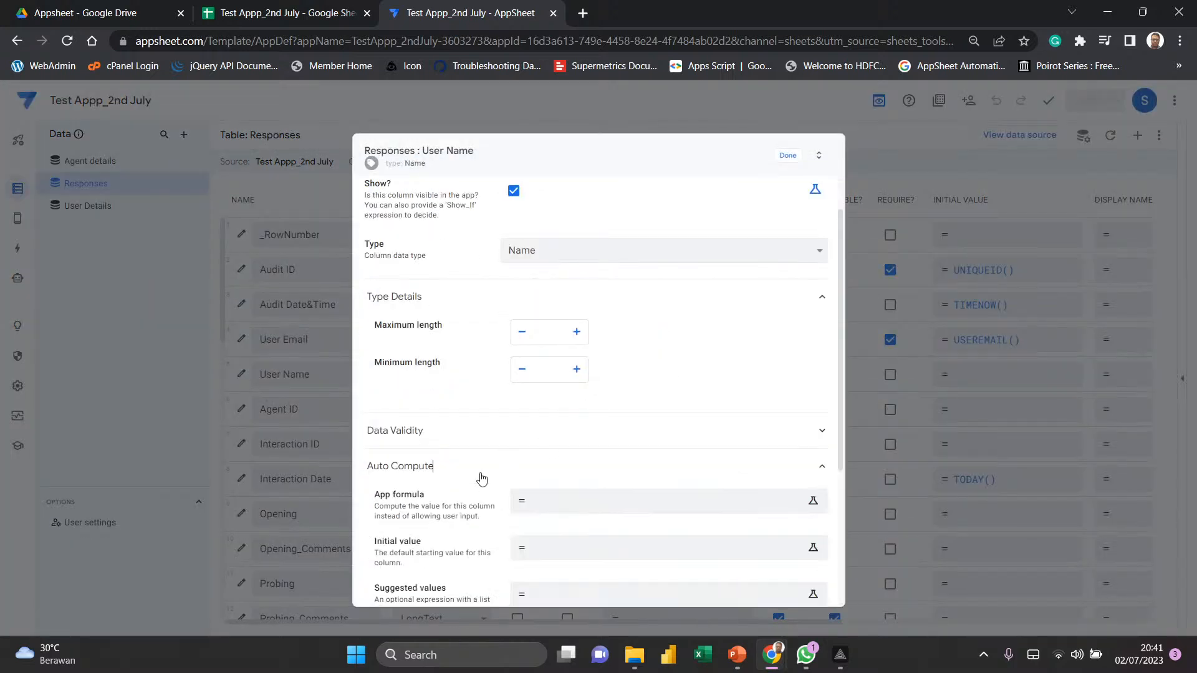
pyautogui.scroll(-4, 694, 378)
pyautogui.click(634, 327)
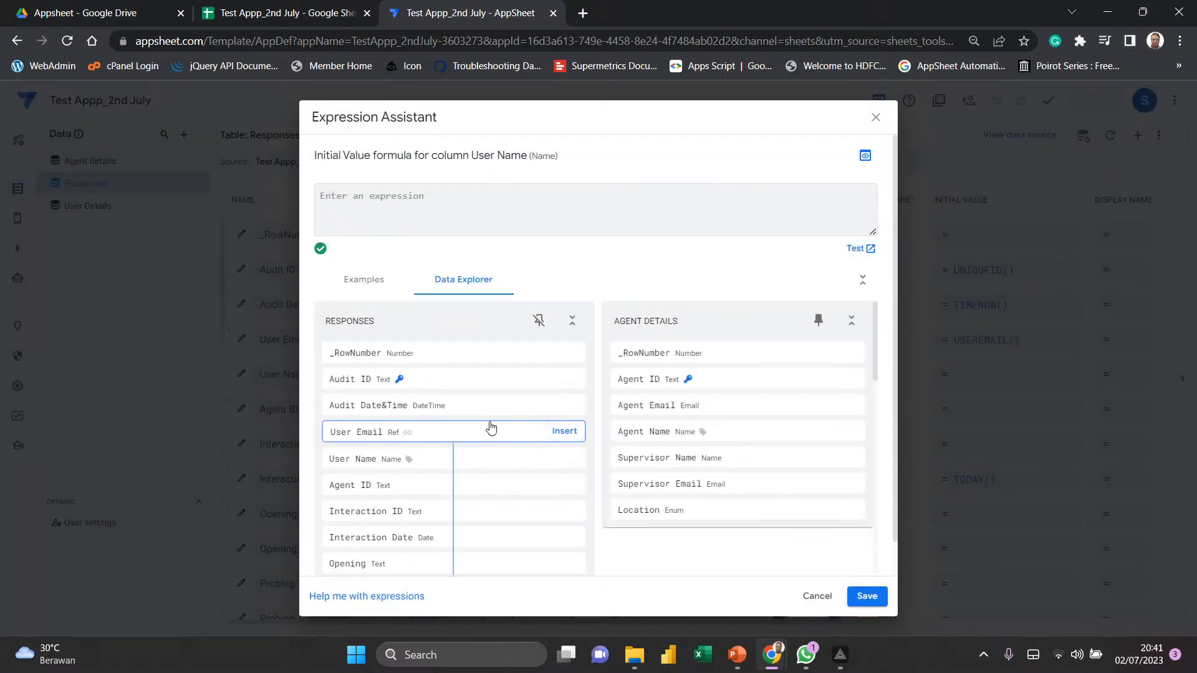
pyautogui.scroll(-10, 489, 424)
pyautogui.scroll(-4, 489, 424)
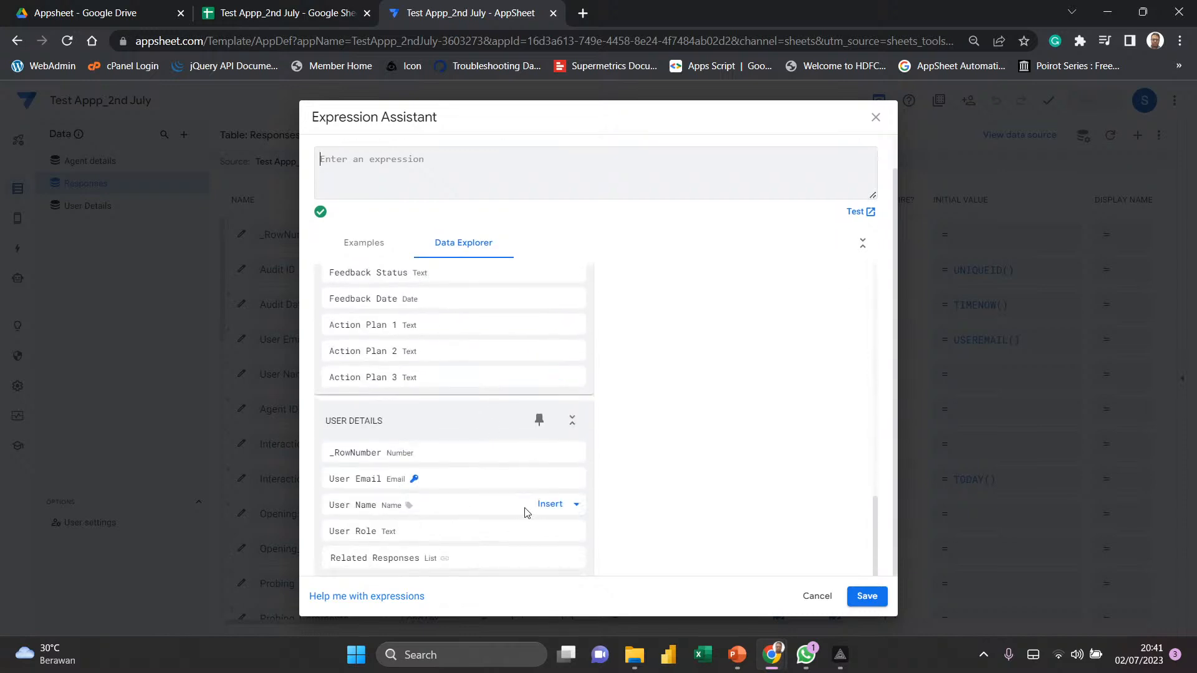
pyautogui.click(549, 505)
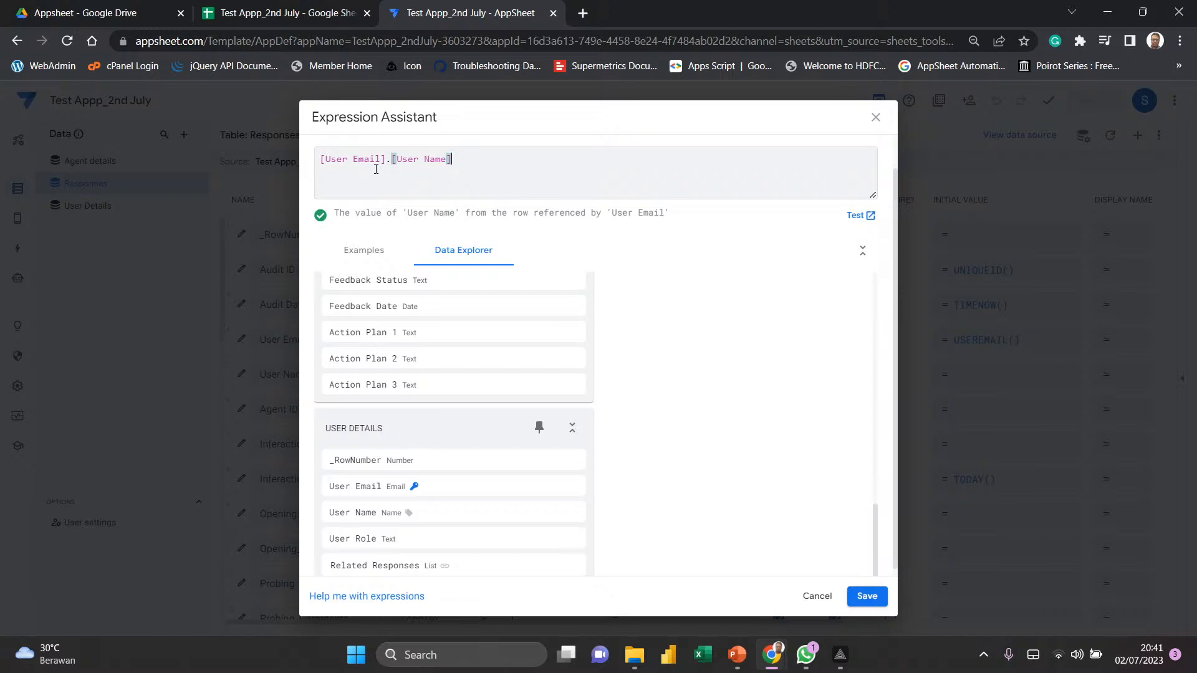
# - Review the table fields behind the User Name expression, save the formula, close the column settings and save the app
pyautogui.moveTo(873, 508); pyautogui.dragTo(874, 285)
pyautogui.moveTo(362, 419)
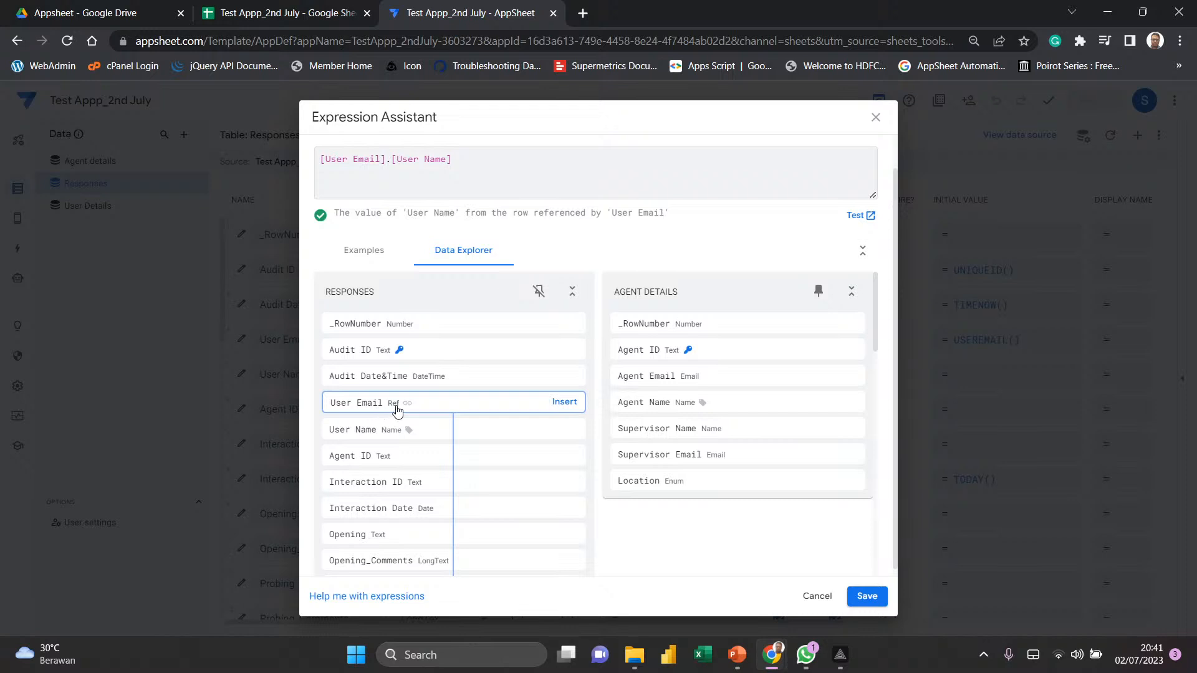
pyautogui.scroll(-10, 397, 410)
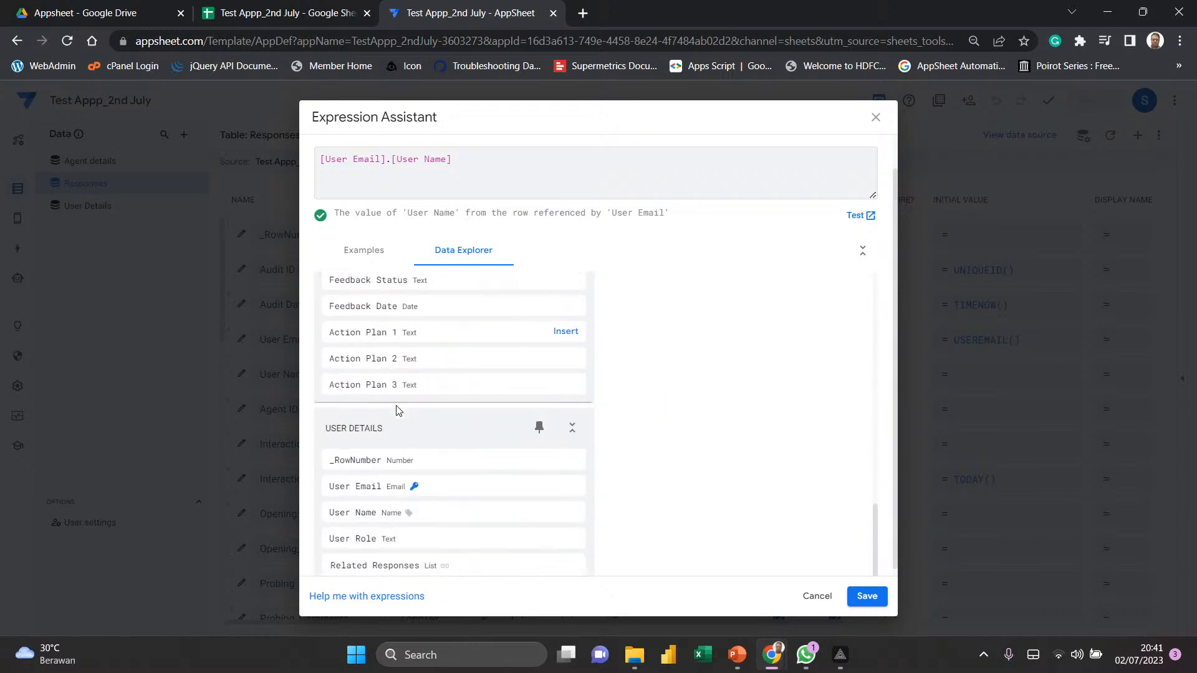
pyautogui.scroll(-1, 397, 410)
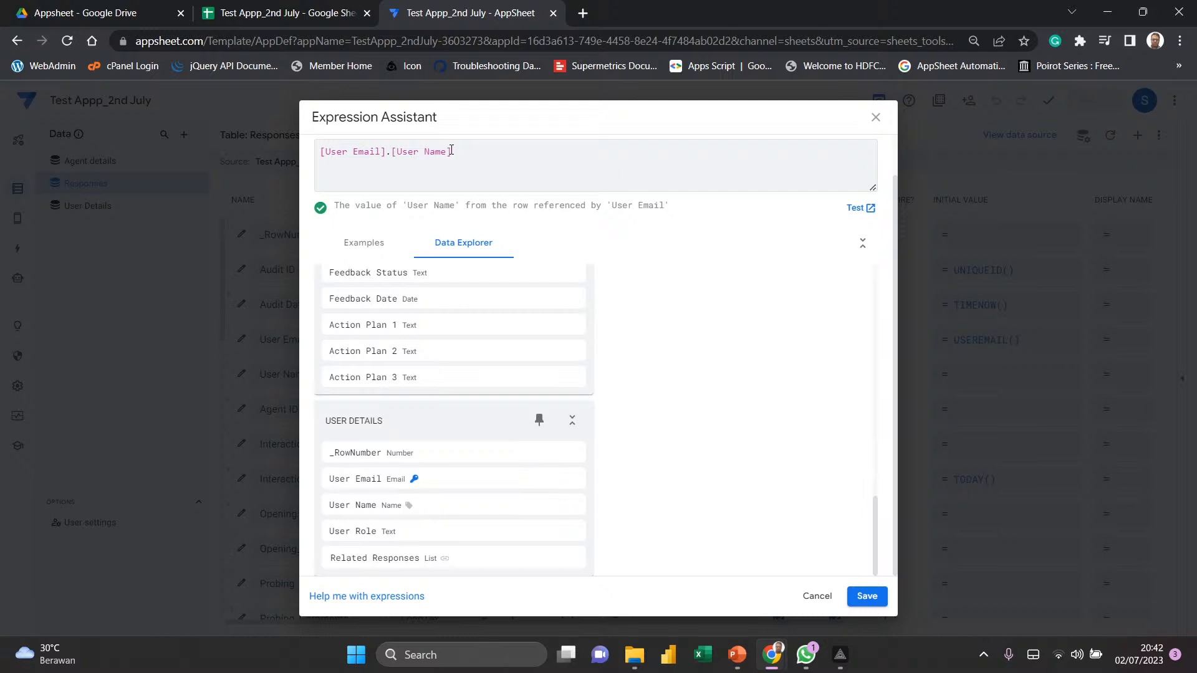
pyautogui.moveTo(327, 151); pyautogui.dragTo(442, 154)
pyautogui.click(494, 163)
pyautogui.click(862, 599)
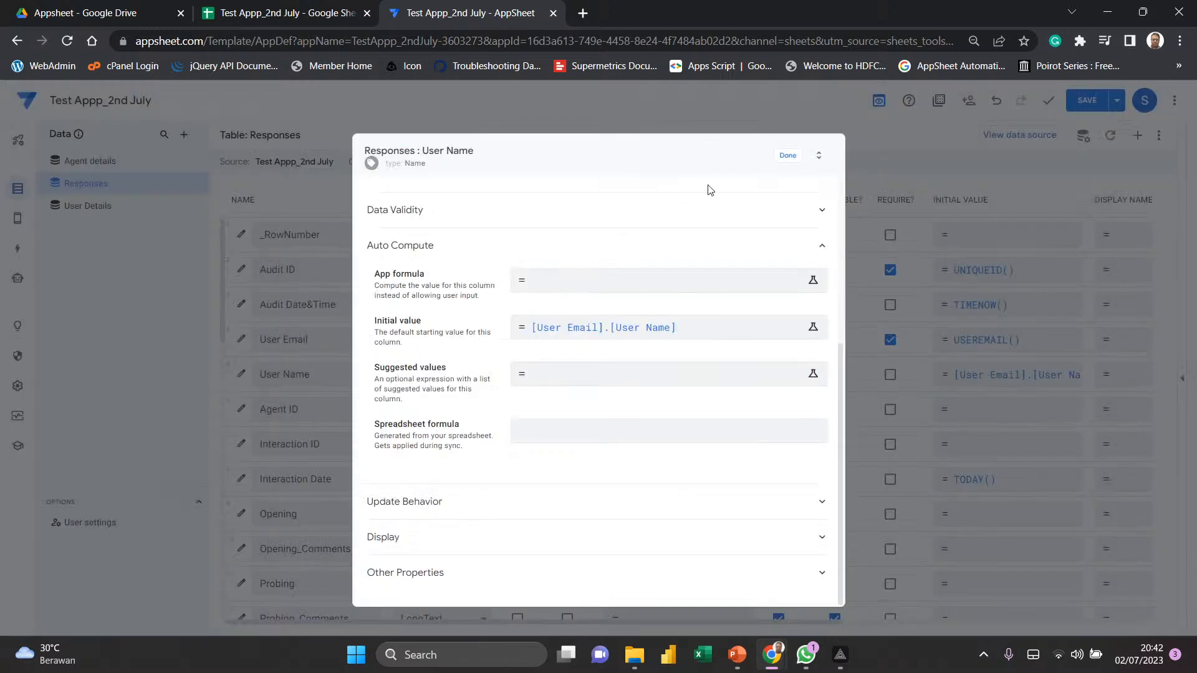
pyautogui.click(786, 156)
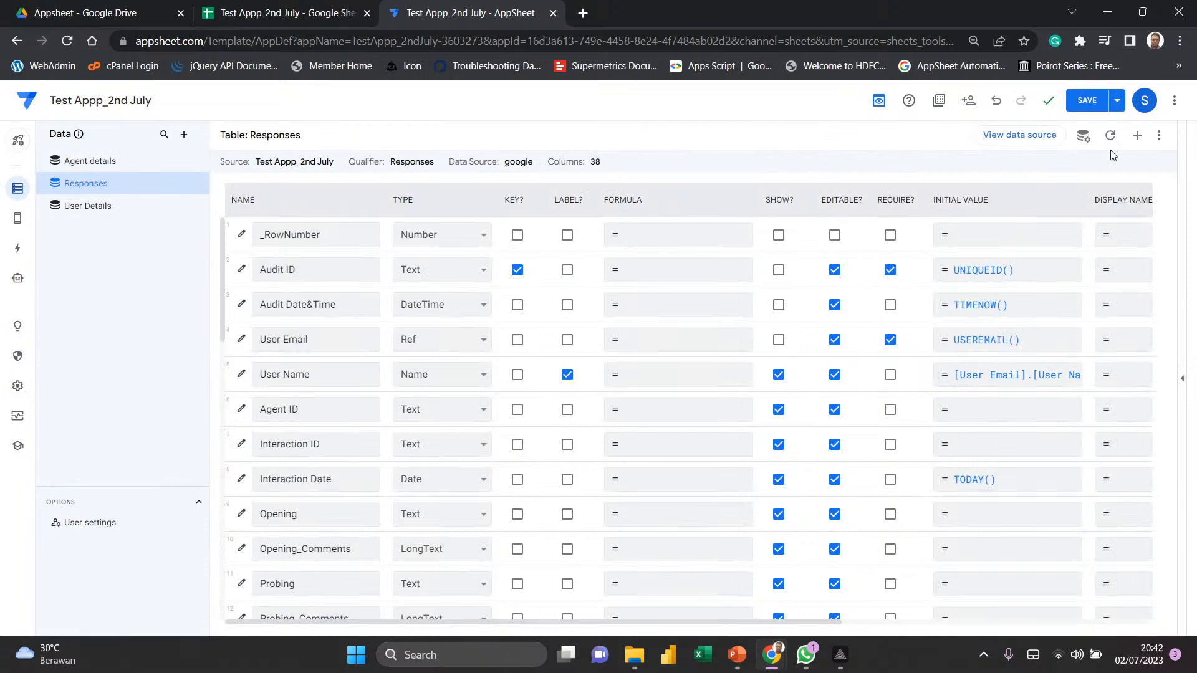
pyautogui.click(1086, 101)
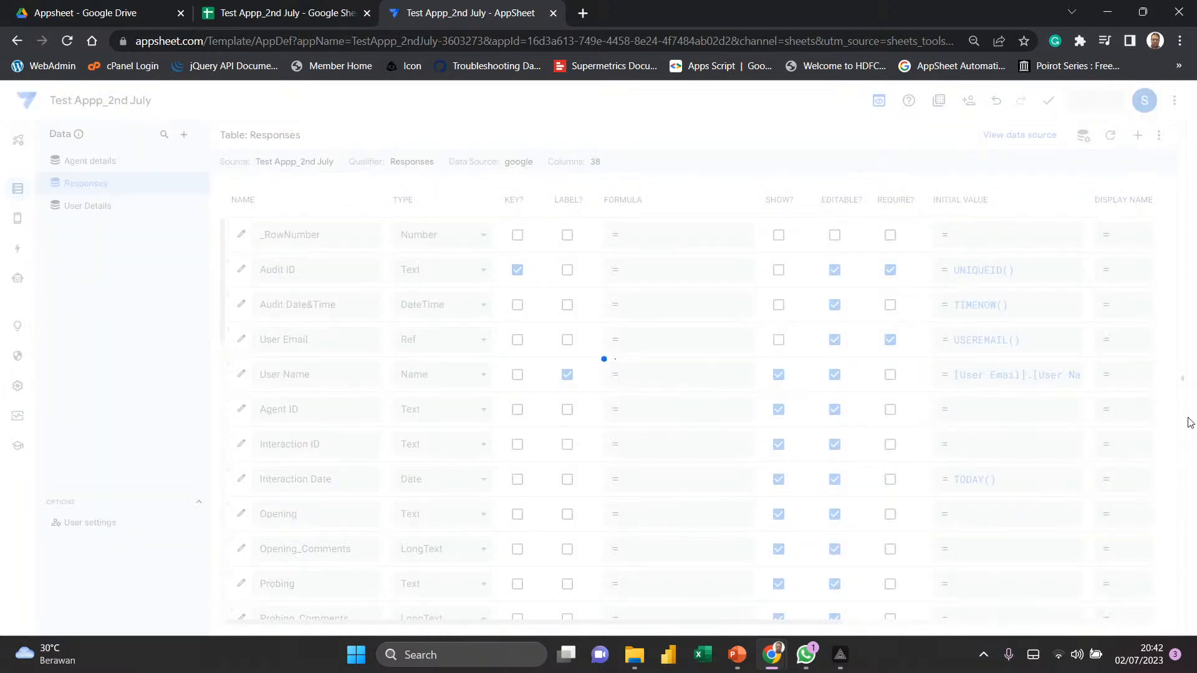
# - Check the User Name field in the app preview, make the User Name column non-editable and save the app
pyautogui.click(1183, 383)
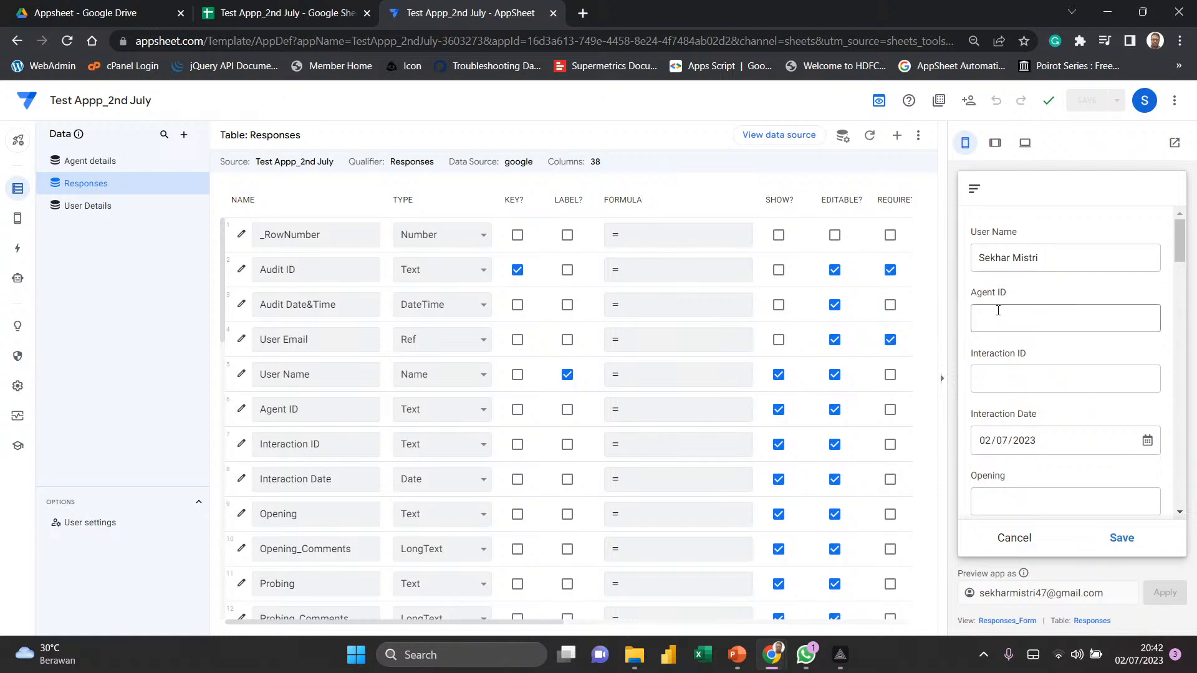
pyautogui.click(1071, 265)
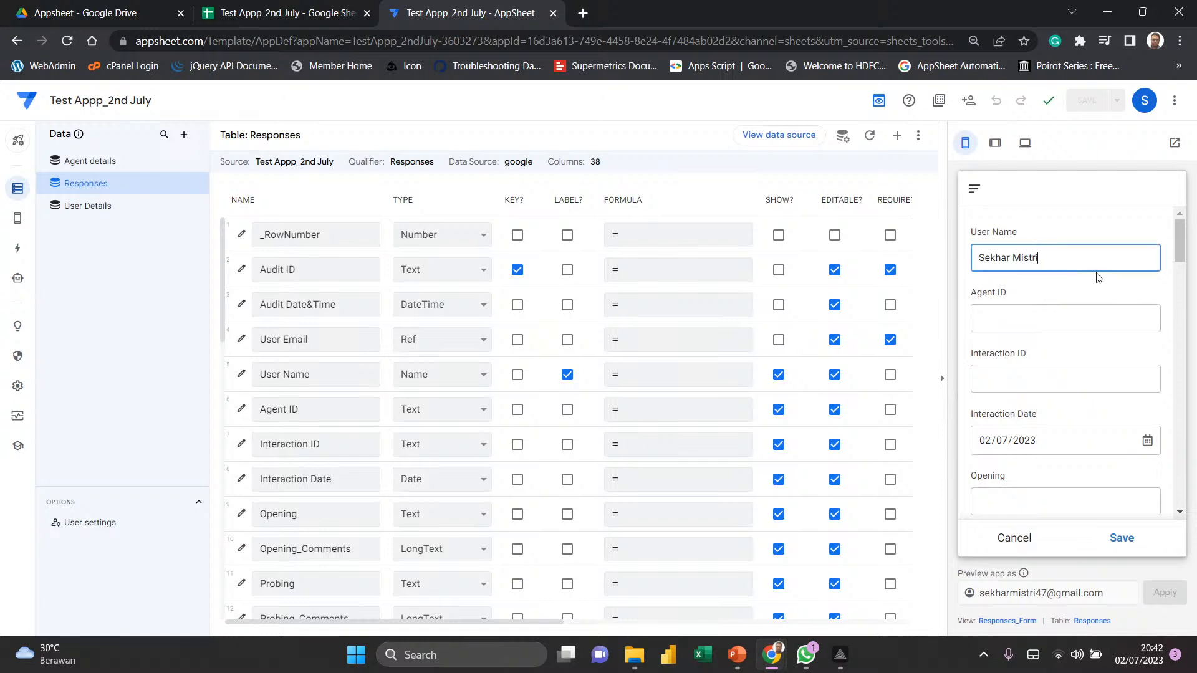
pyautogui.click(834, 374)
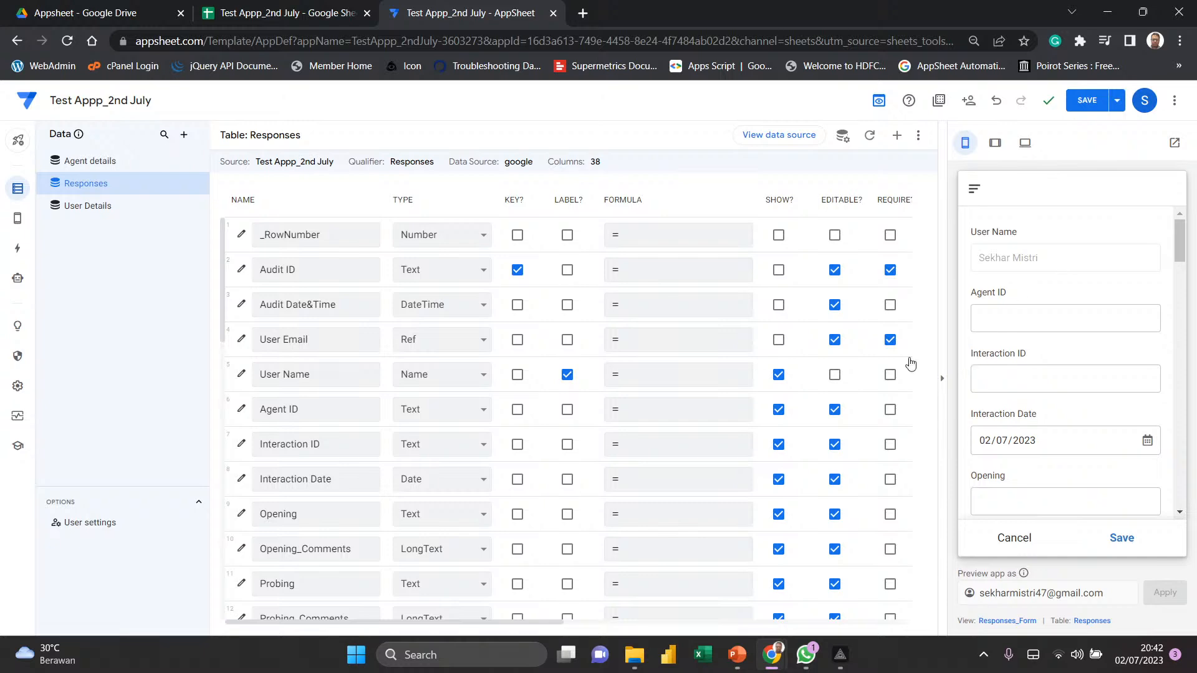
pyautogui.click(1086, 100)
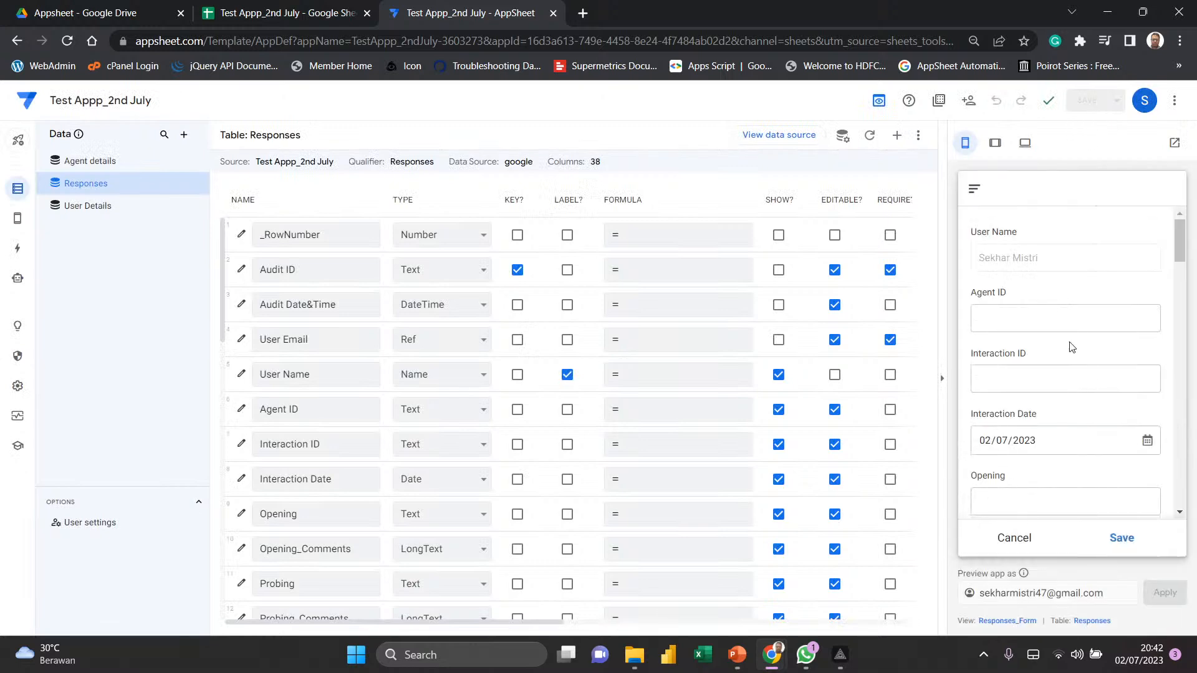
# - Examine the Agent ID field in the form preview and its column in the Responses table
pyautogui.scroll(-1, 1070, 347)
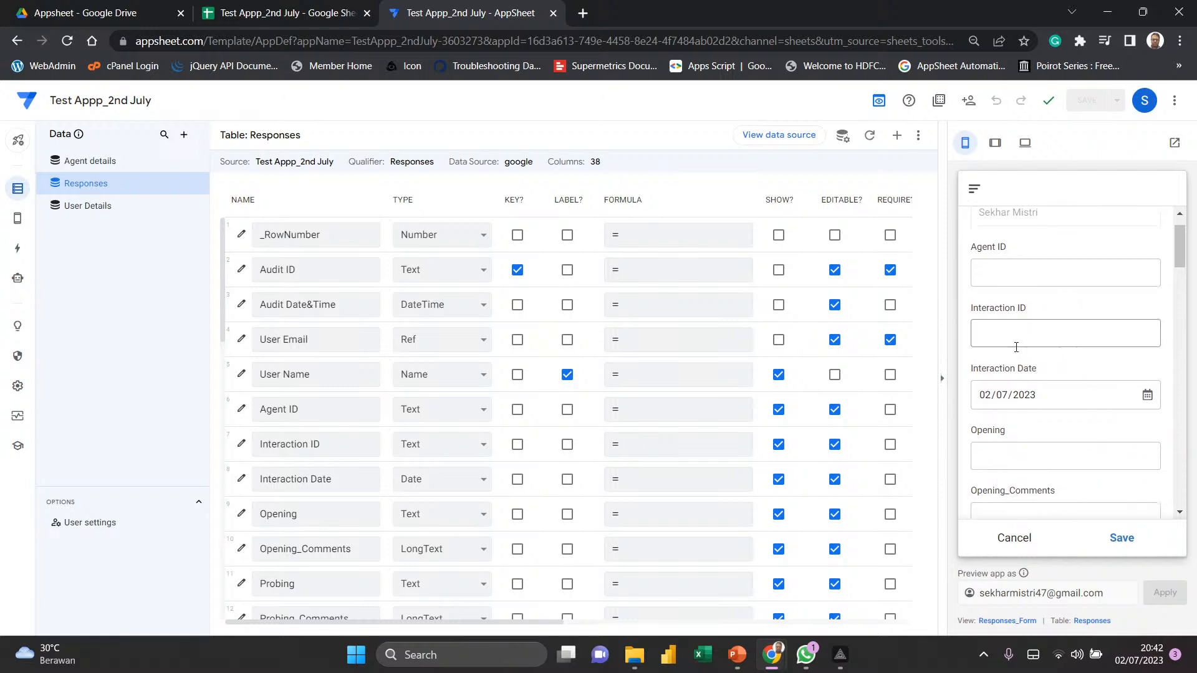
pyautogui.click(942, 380)
pyautogui.scroll(-2, 415, 355)
pyautogui.scroll(1, 412, 352)
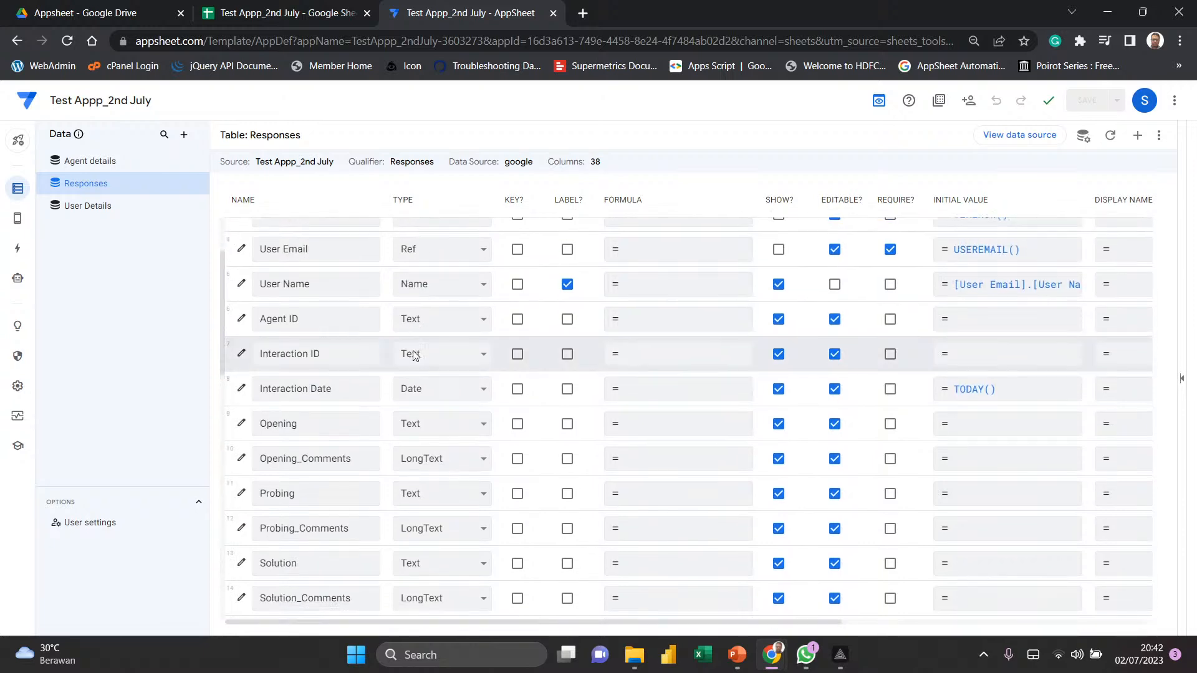
pyautogui.click(297, 322)
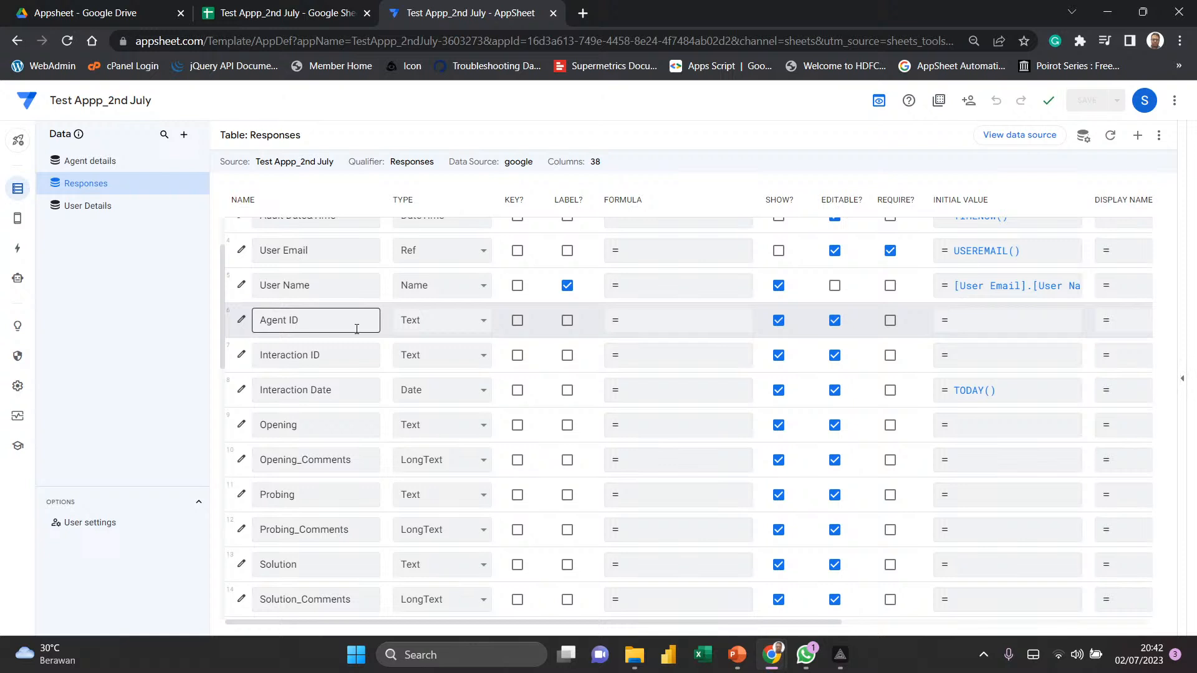
pyautogui.click(1182, 378)
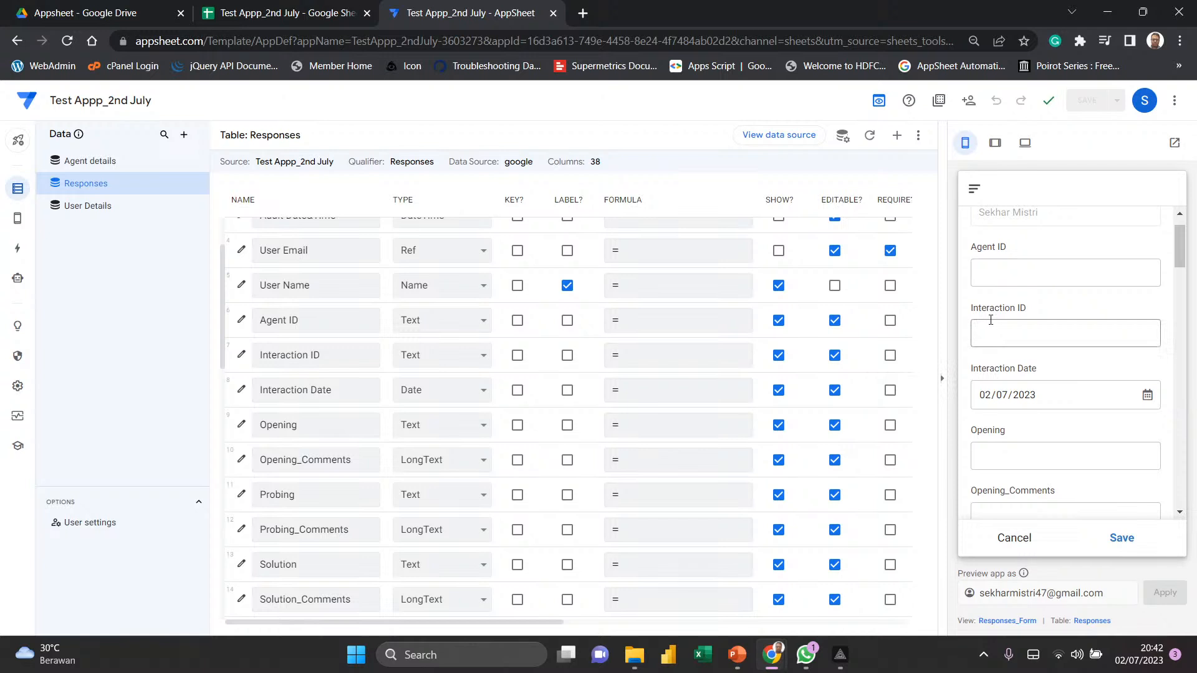
pyautogui.click(1029, 269)
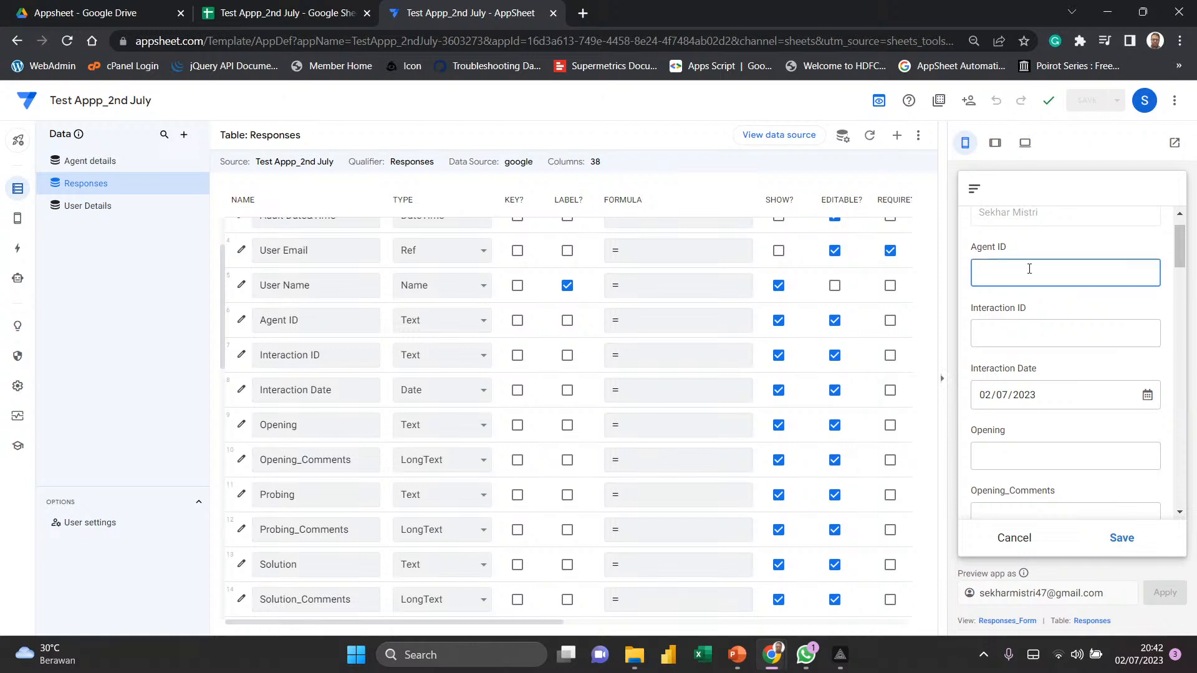
# - Switch to the Google Sheets spreadsheet and examine the Agent ID column in the Agent details sheet
pyautogui.click(332, 13)
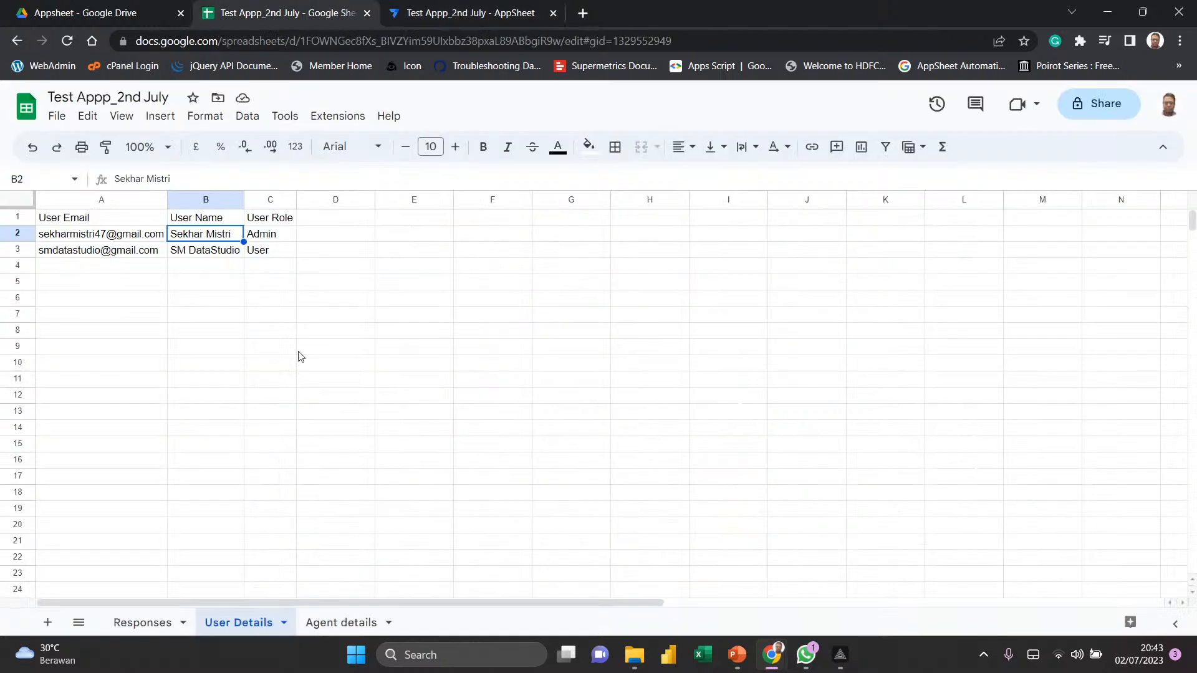
pyautogui.click(341, 622)
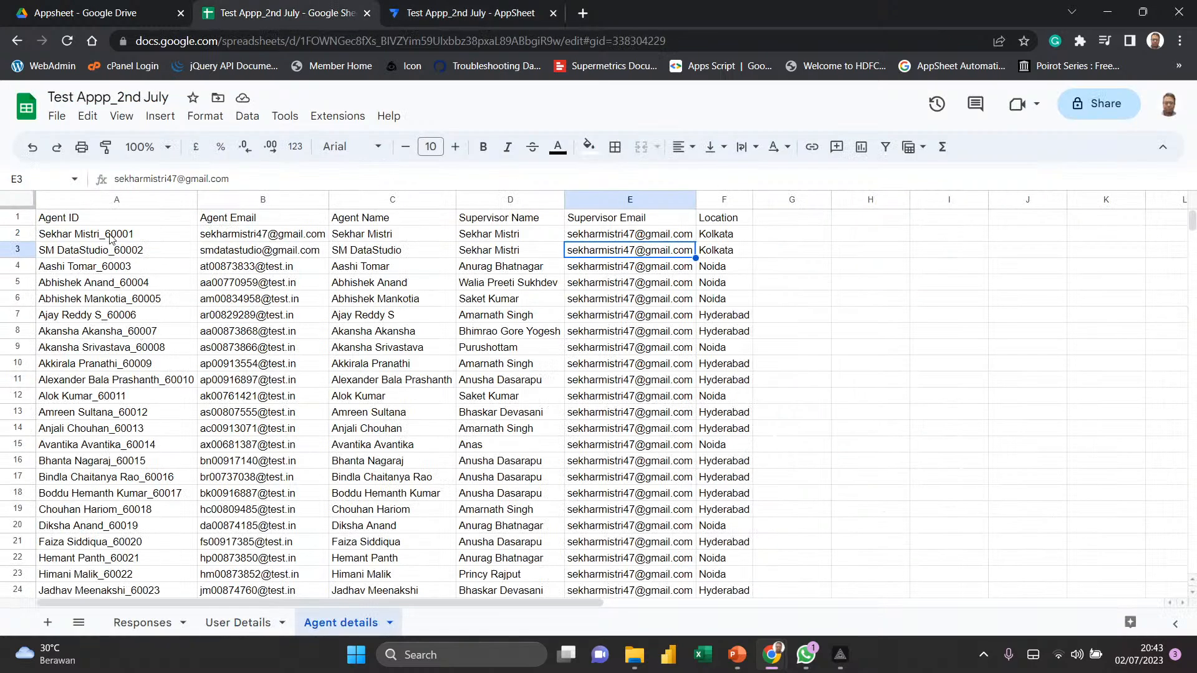
pyautogui.click(110, 237)
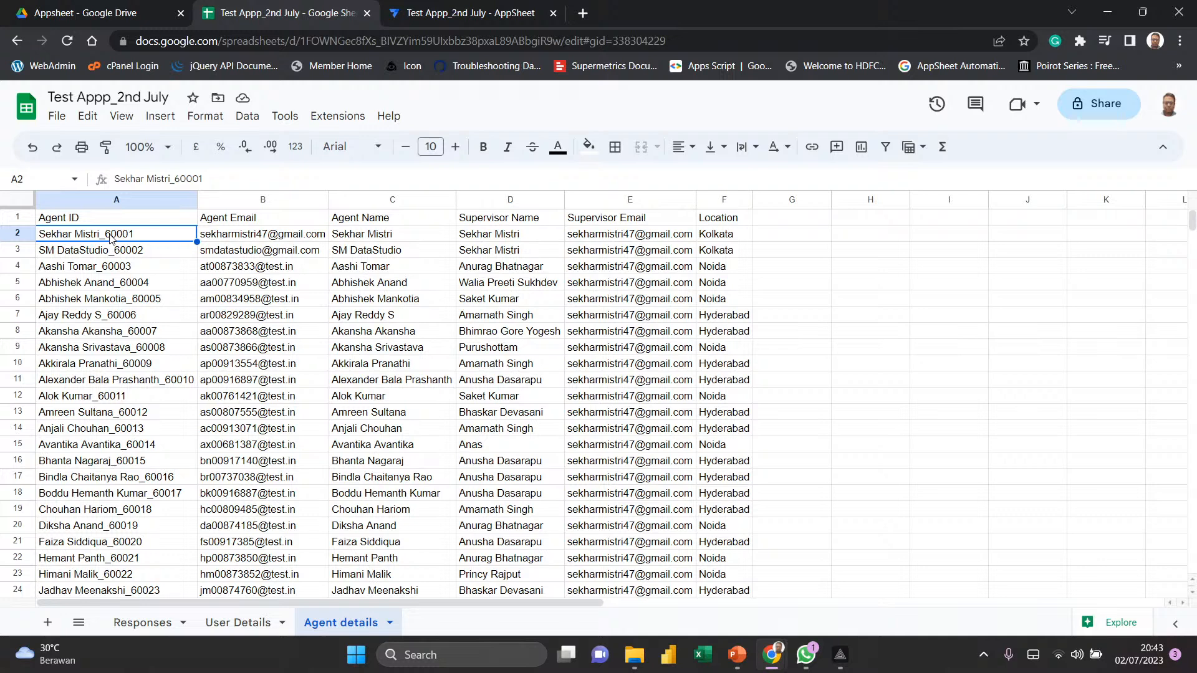
# - Switch back to AppSheet, set the Responses table's Agent ID column to type Ref with source table Agent details, and close its settings
pyautogui.click(468, 13)
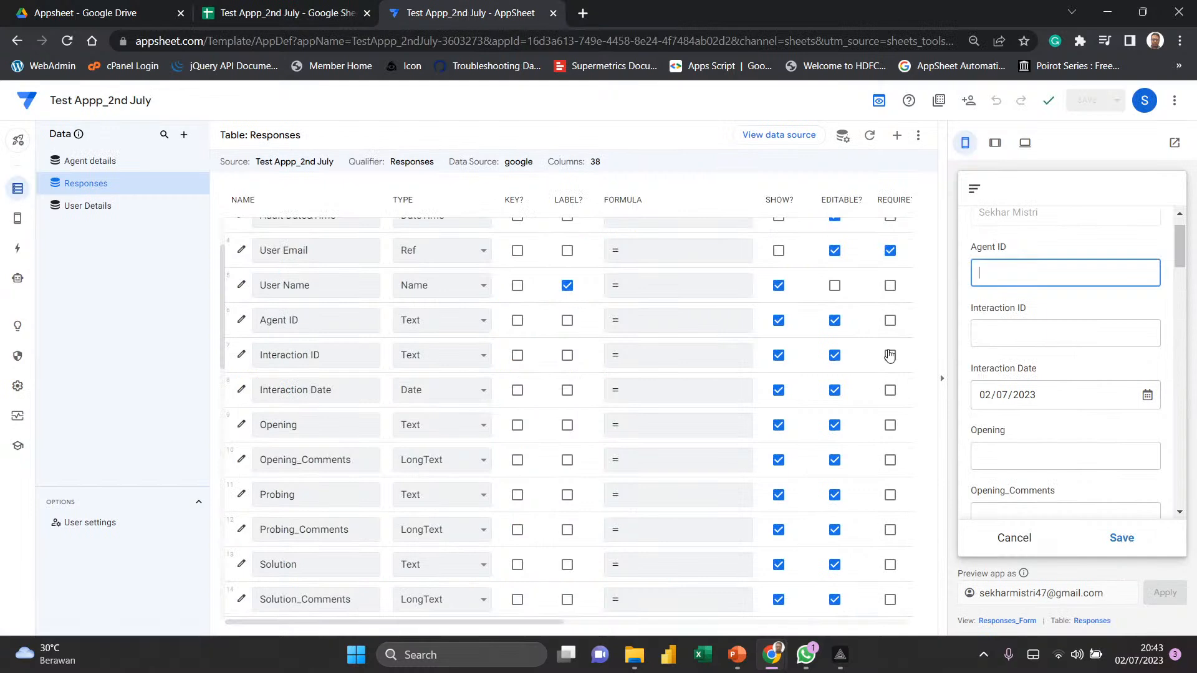
pyautogui.click(241, 322)
pyautogui.click(635, 309)
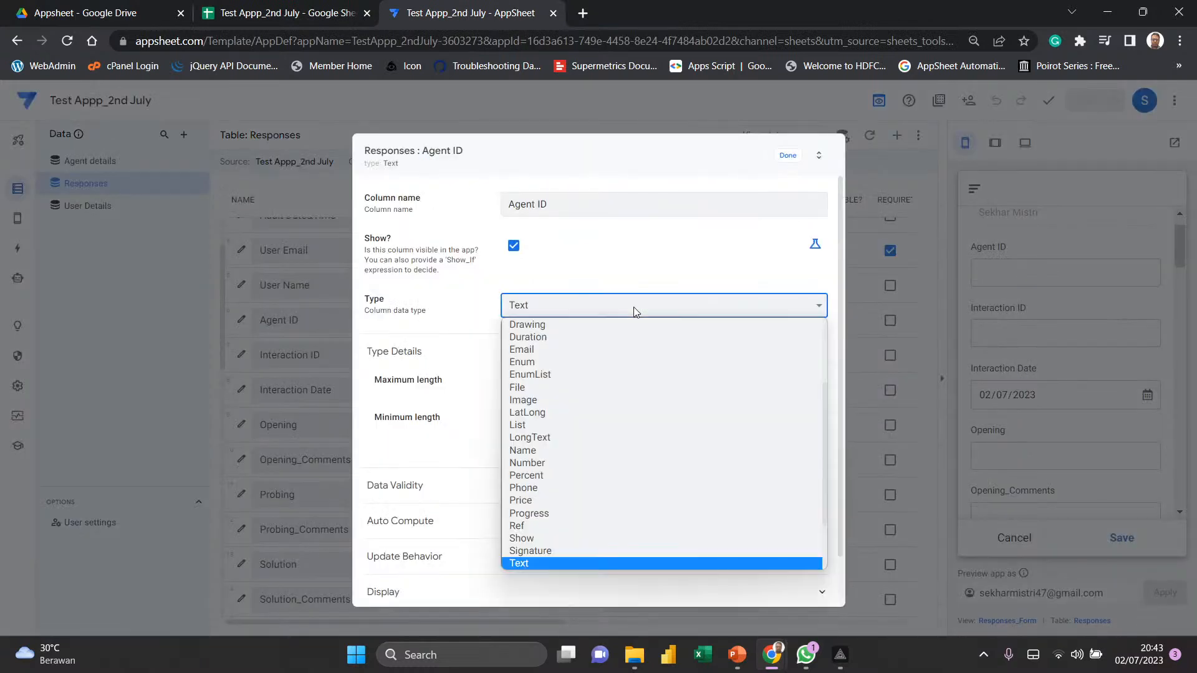
pyautogui.press('r')
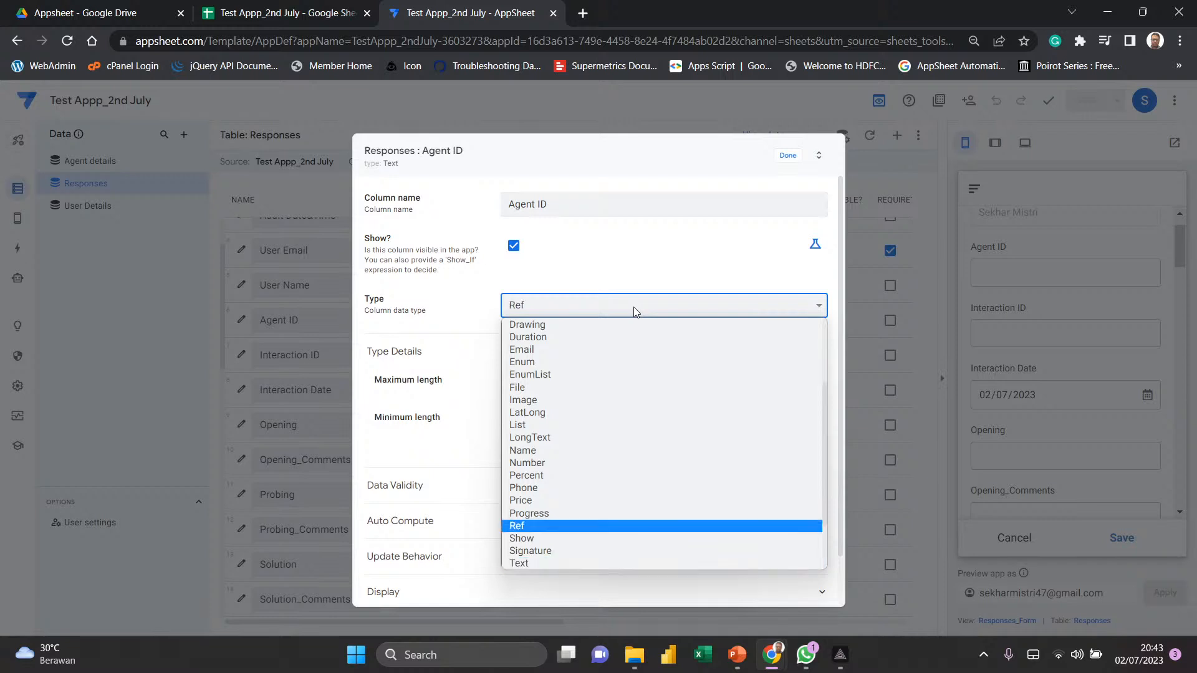
pyautogui.press('Return')
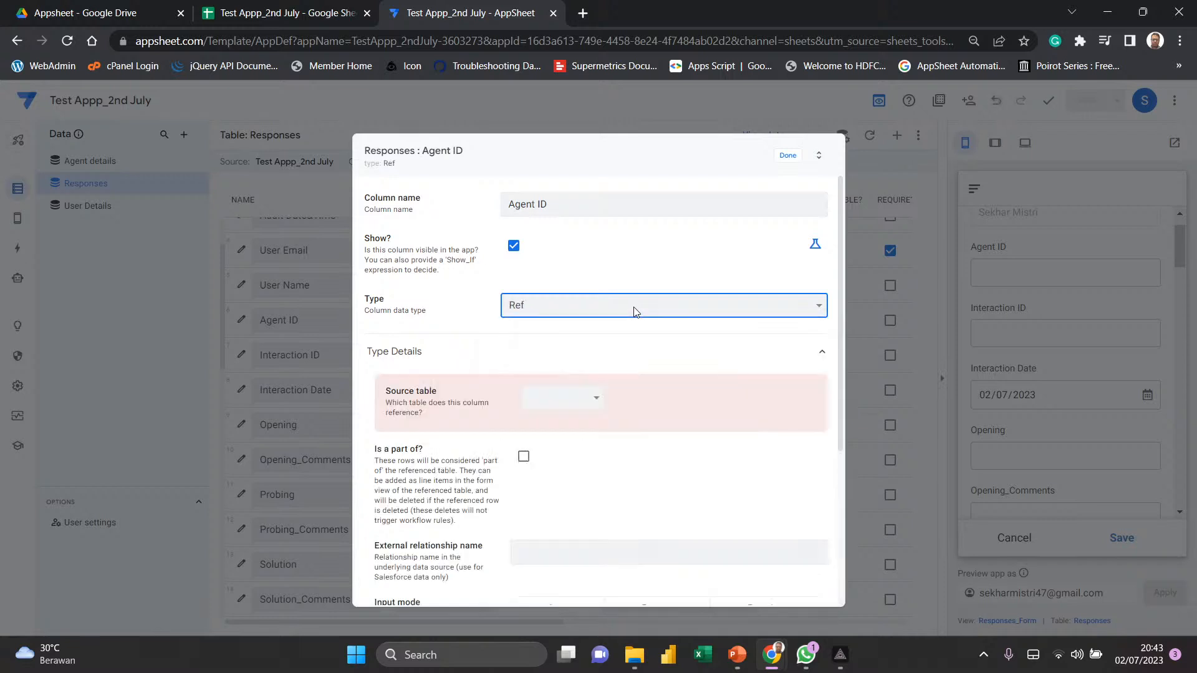
pyautogui.click(577, 402)
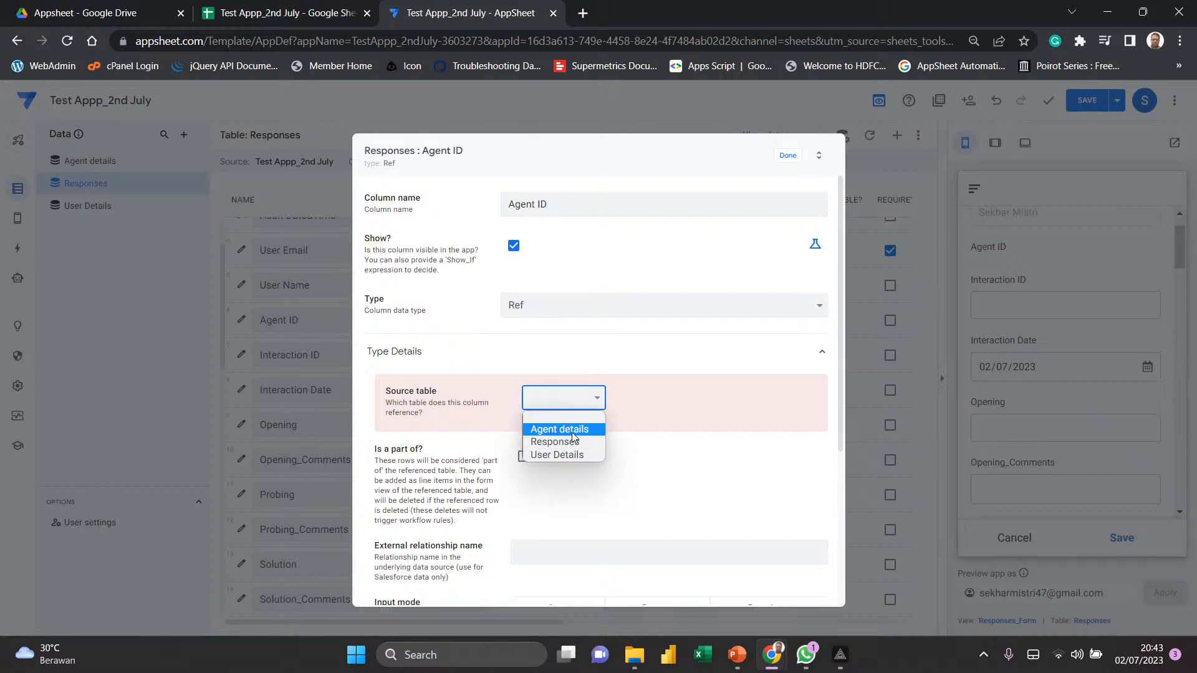
pyautogui.click(572, 431)
pyautogui.scroll(-3, 627, 471)
pyautogui.scroll(-1, 628, 472)
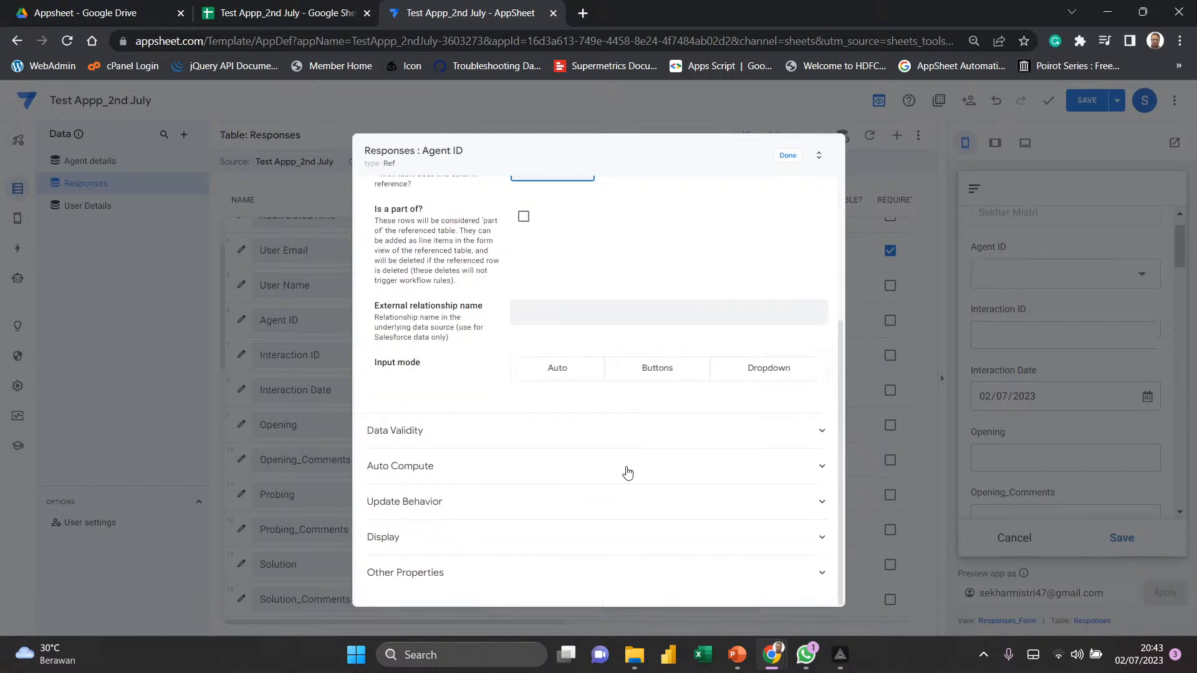
pyautogui.click(785, 158)
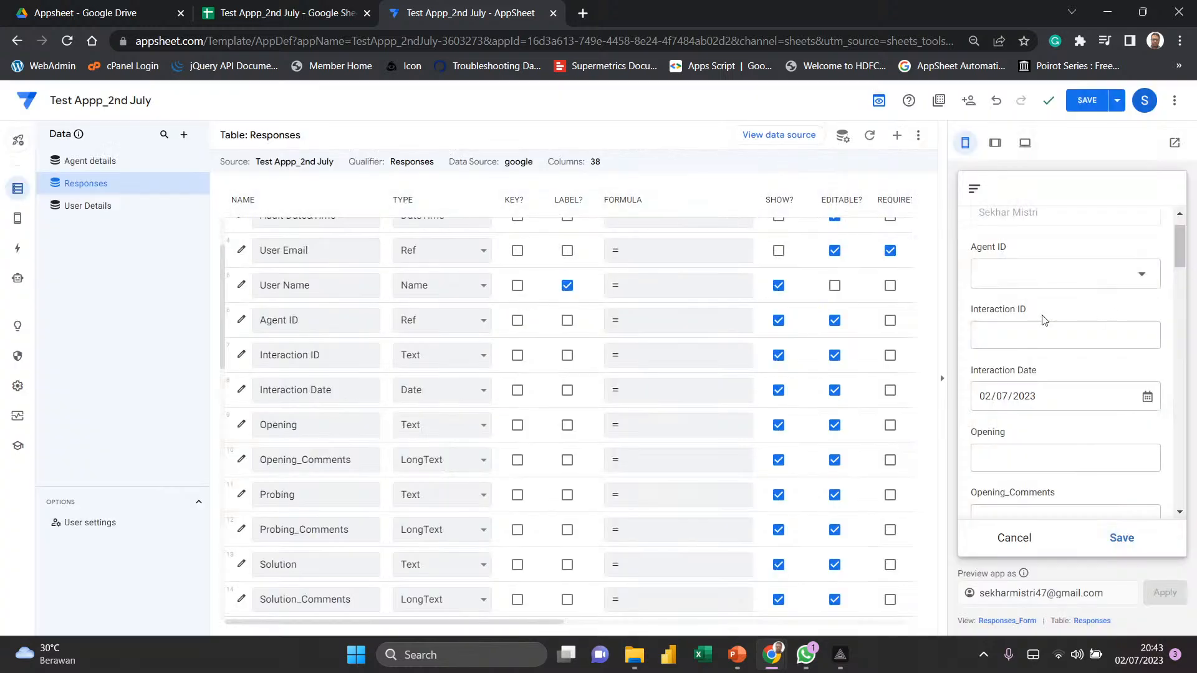
# - Browse the Agent ID choices in the form preview and compare them with the Agent ID column in the Google Sheets Agent details sheet
pyautogui.click(1105, 282)
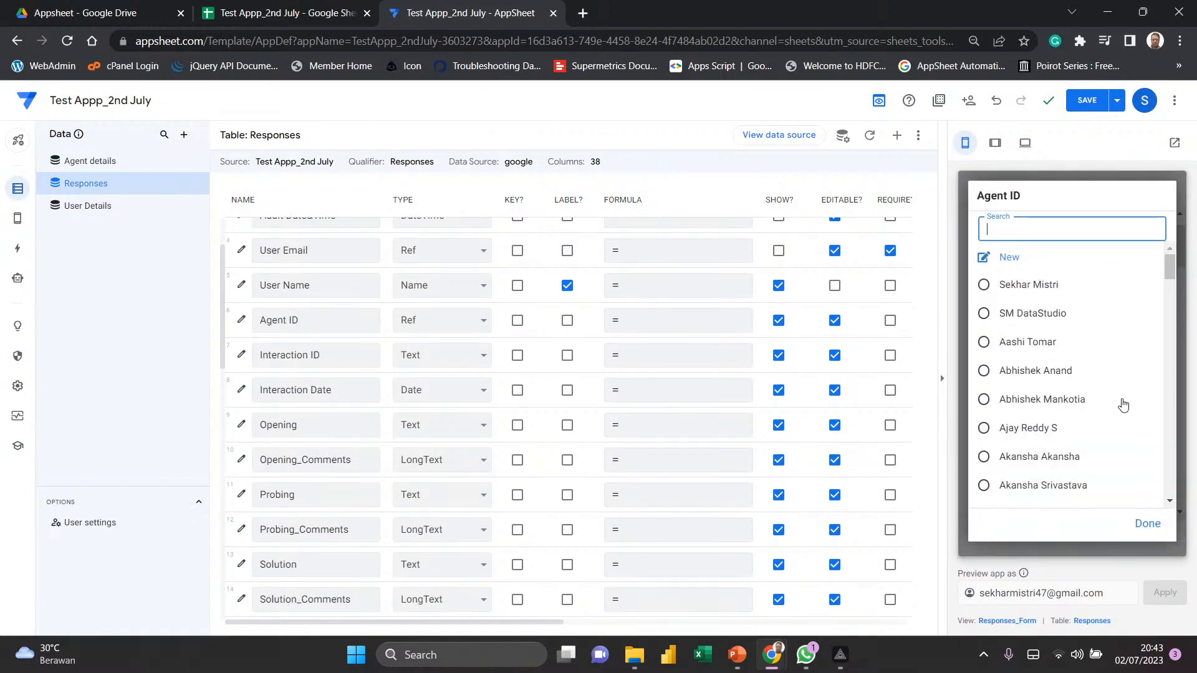
pyautogui.scroll(-10, 1123, 405)
pyautogui.scroll(5, 1123, 405)
pyautogui.scroll(5, 1123, 405)
pyautogui.click(286, 12)
pyautogui.click(134, 284)
pyautogui.moveTo(140, 234); pyautogui.dragTo(149, 413)
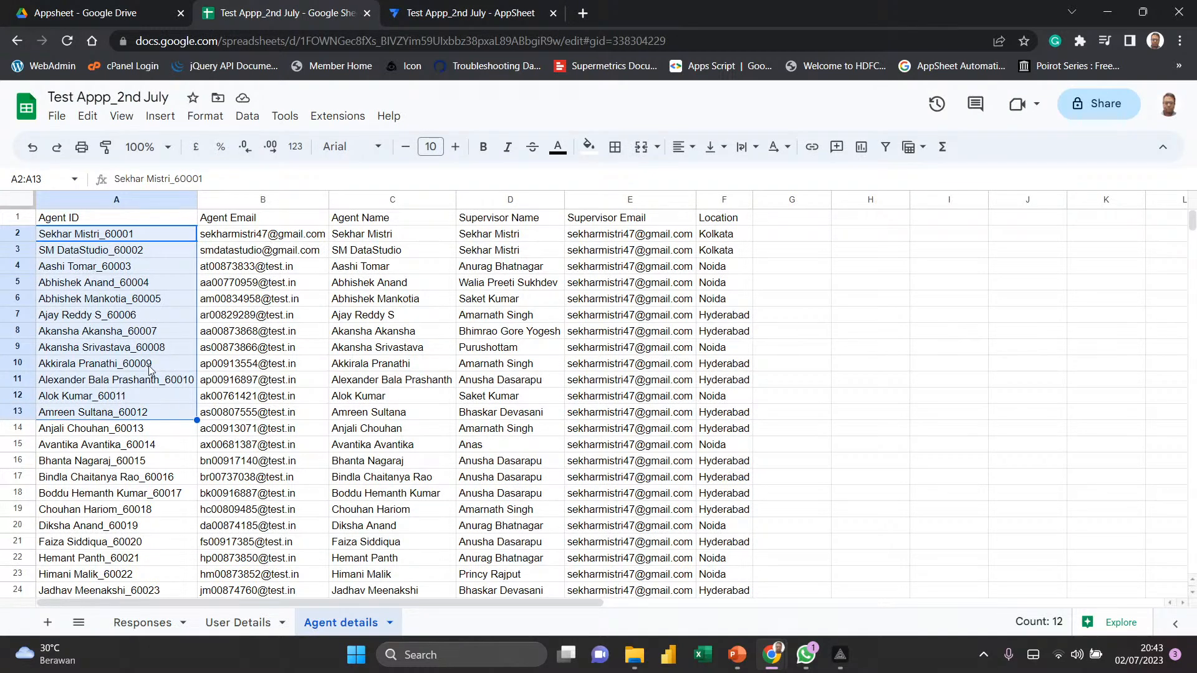
pyautogui.click(428, 13)
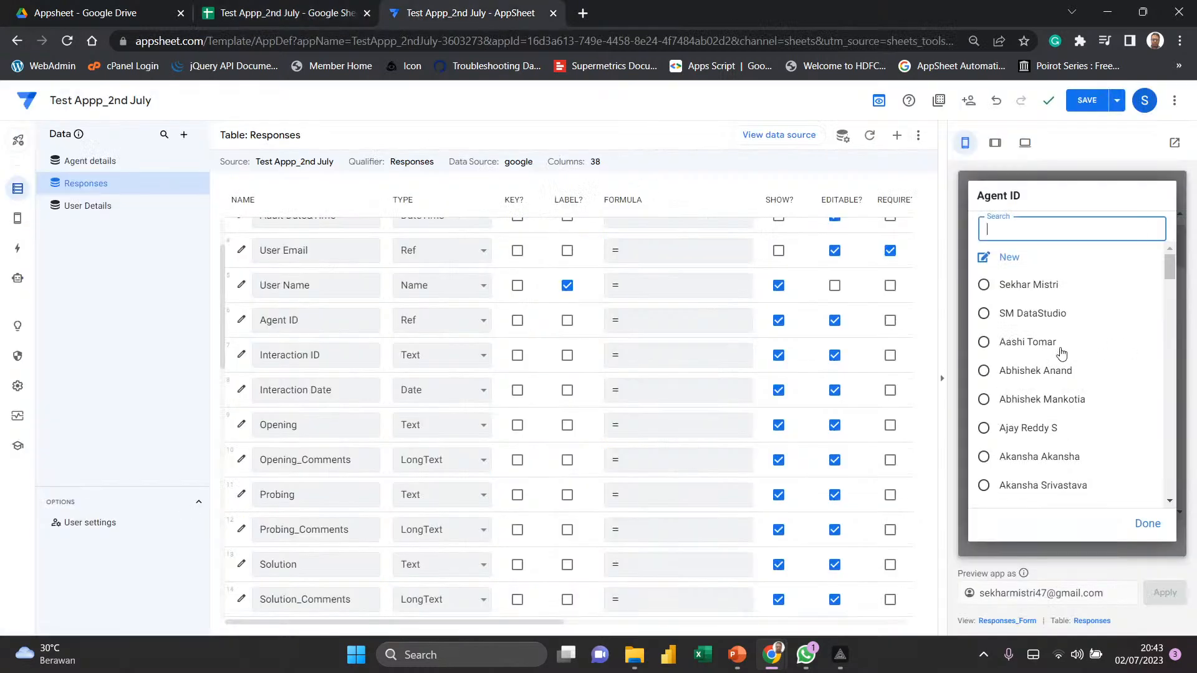
# - Check the Agent Name column in the Google Sheets spreadsheet against the AppSheet preview's agent choices, and close the choice list
pyautogui.click(286, 13)
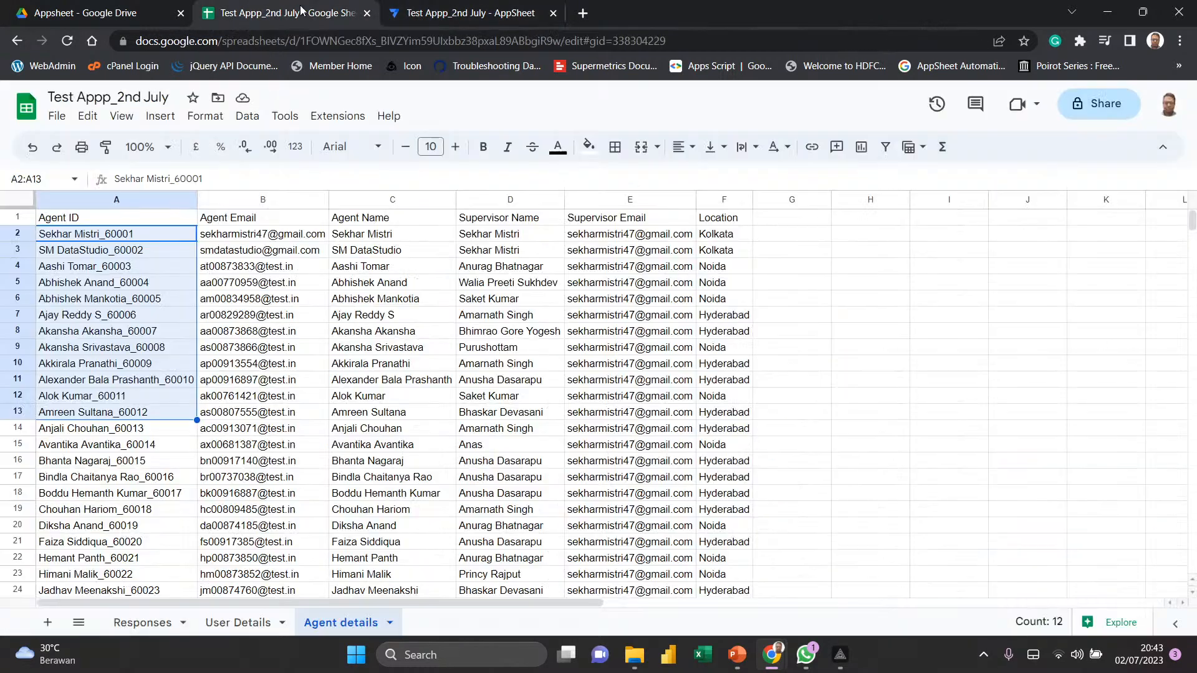
pyautogui.click(256, 235)
pyautogui.click(402, 237)
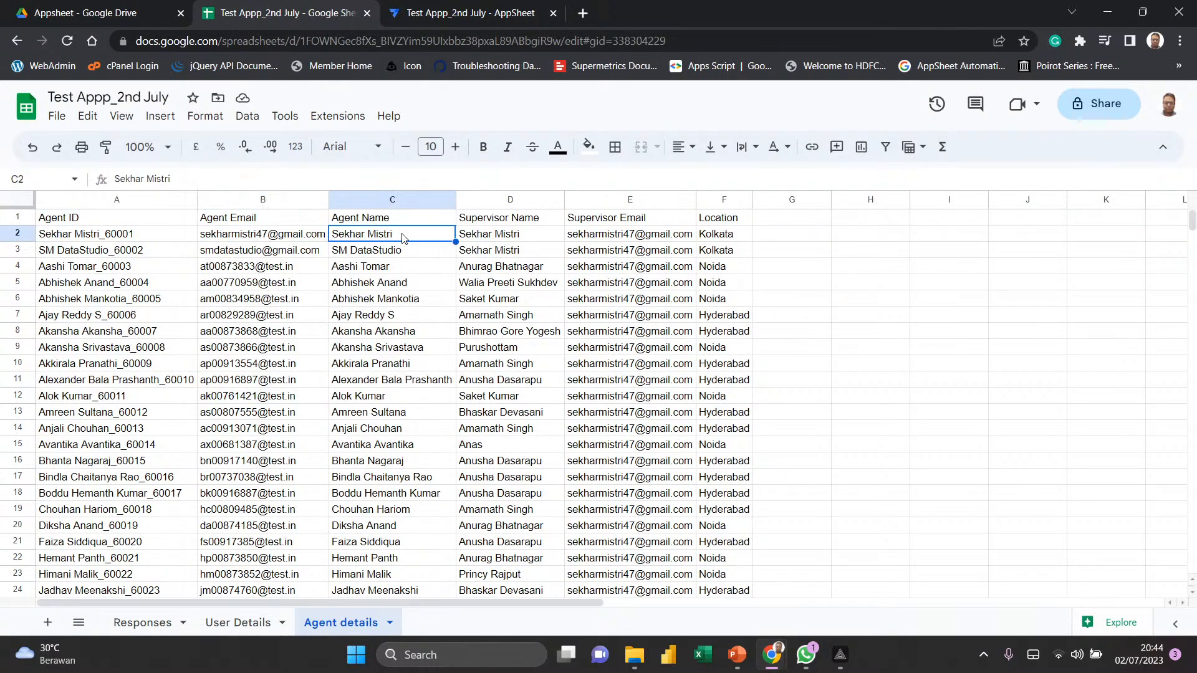
pyautogui.click(406, 267)
pyautogui.moveTo(401, 241); pyautogui.dragTo(416, 464)
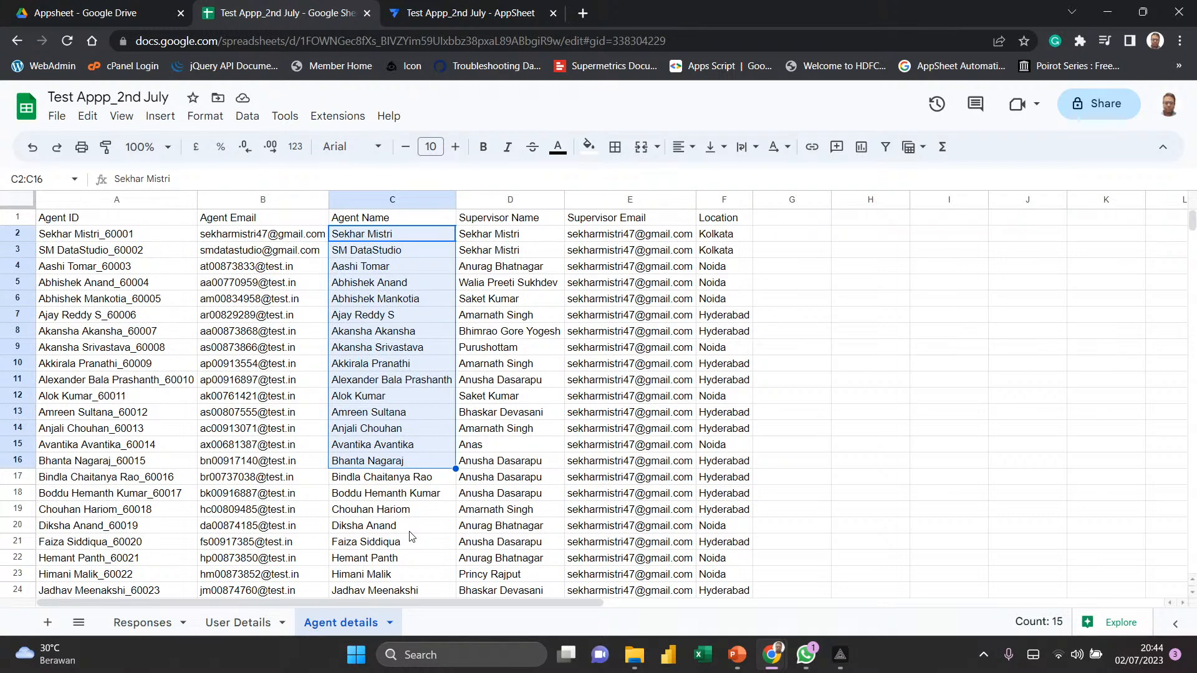
pyautogui.click(458, 6)
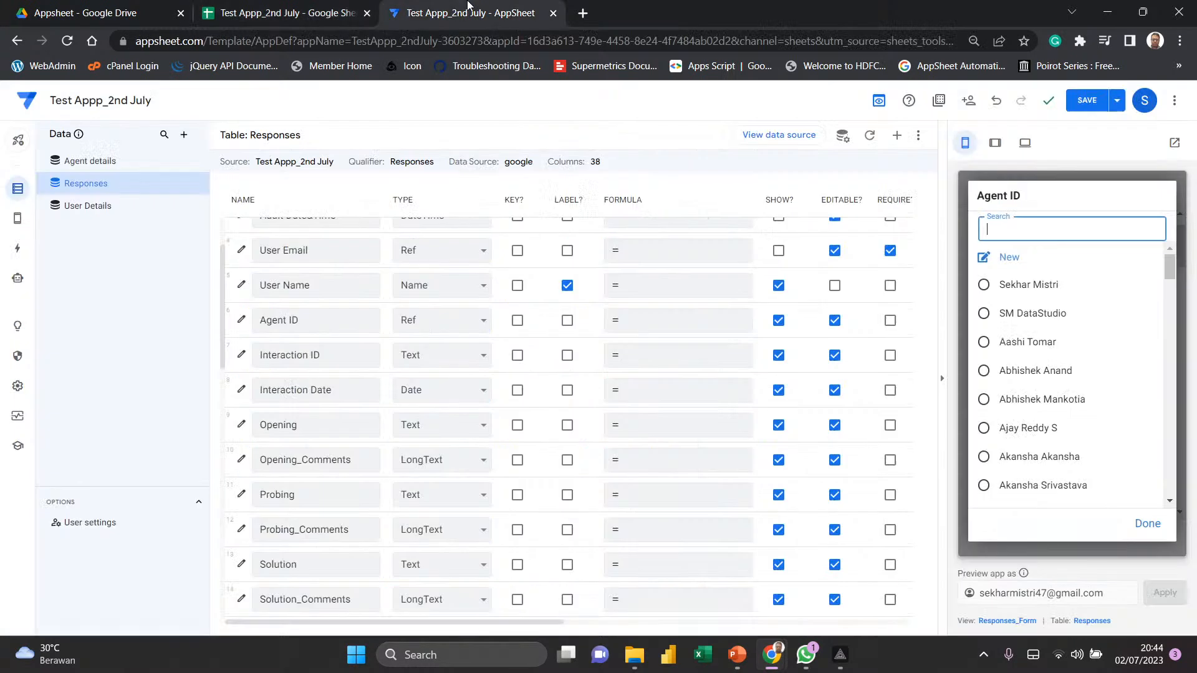
pyautogui.click(1146, 525)
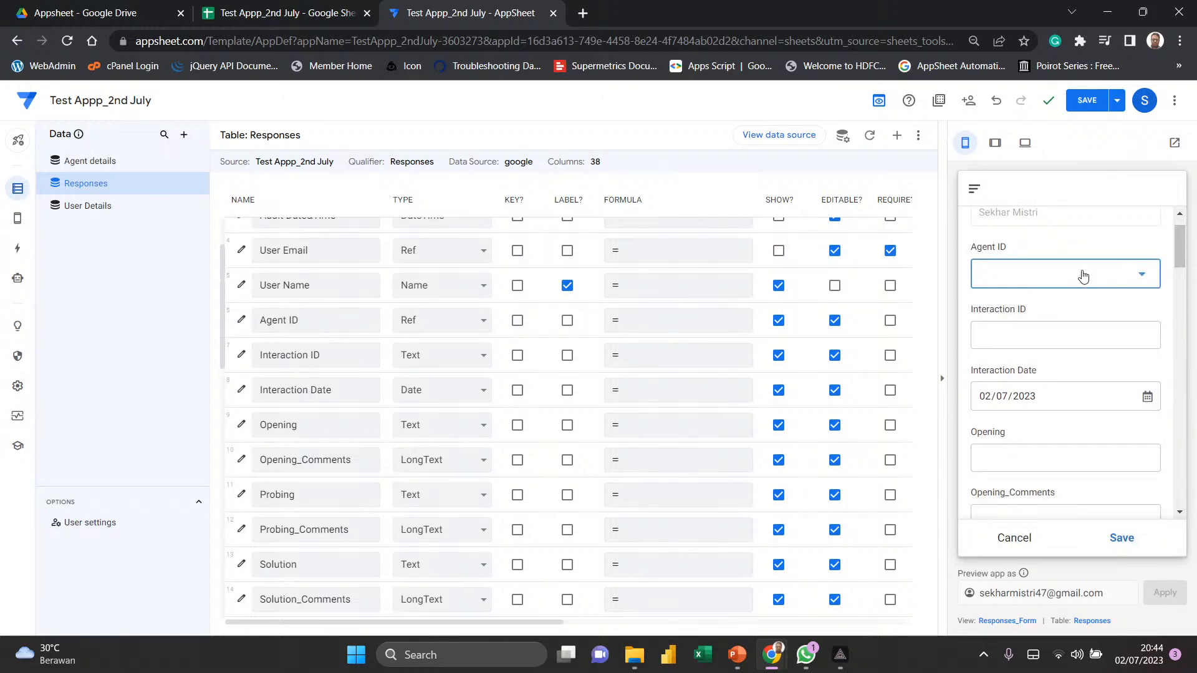
# - In the Agent details table, make Agent ID the label column instead of Agent Name, with the preview's Agent ID choices open
pyautogui.click(108, 166)
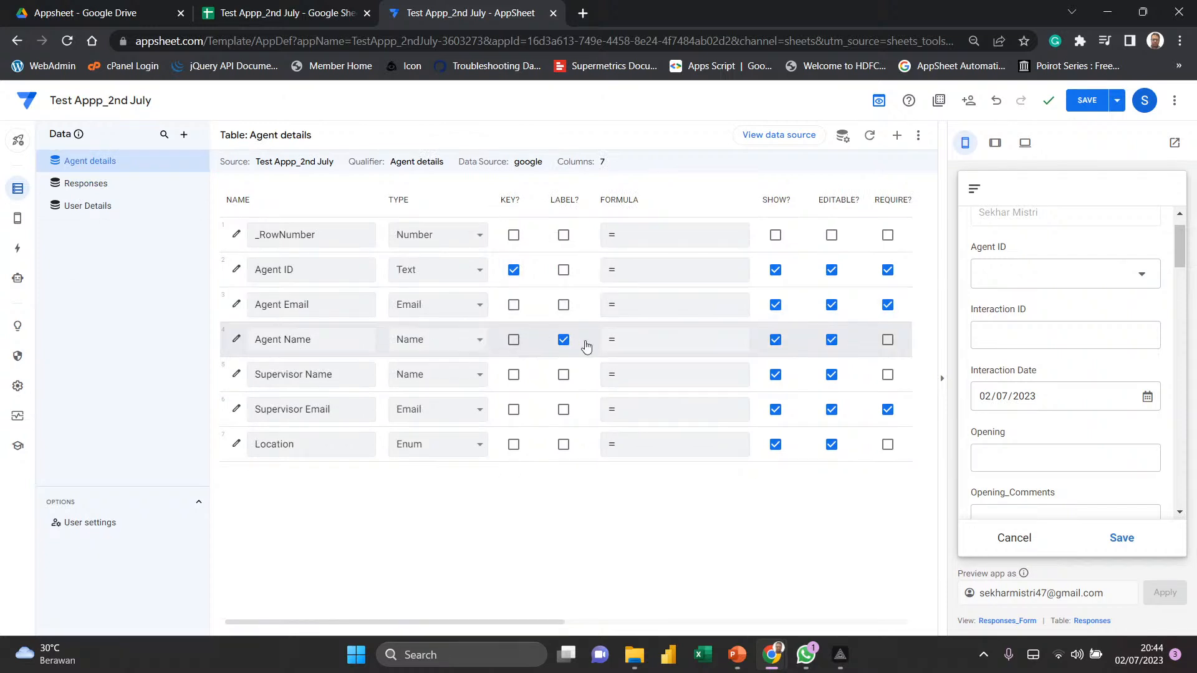
pyautogui.click(319, 339)
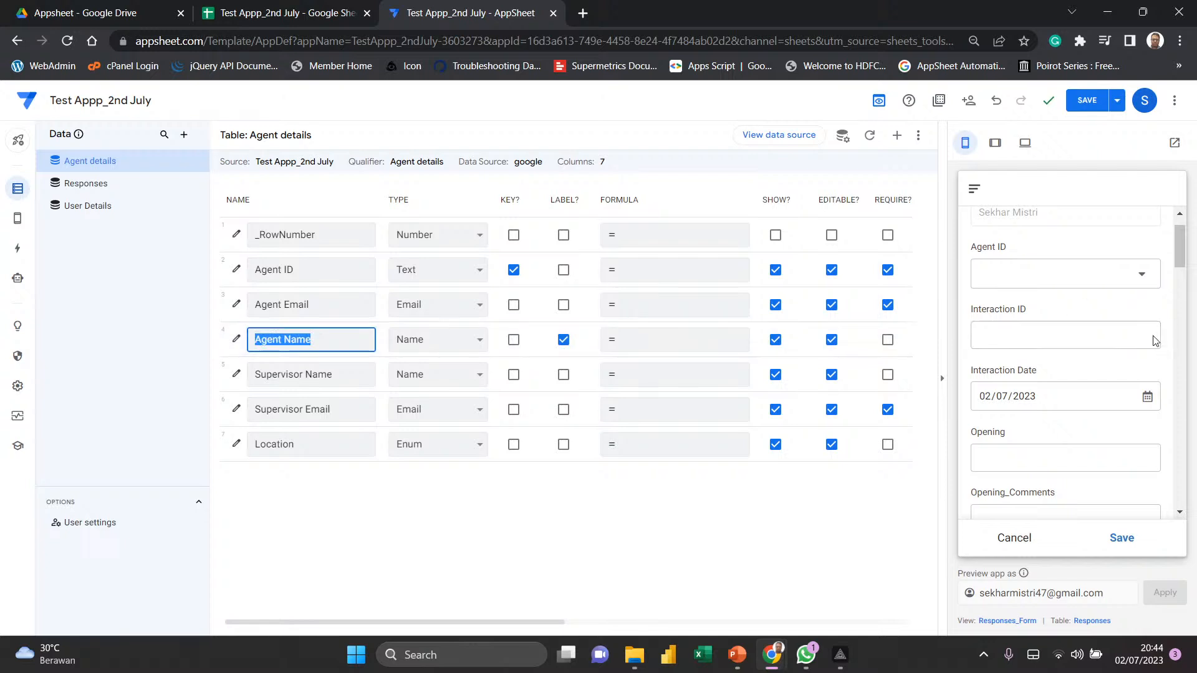
pyautogui.click(1134, 278)
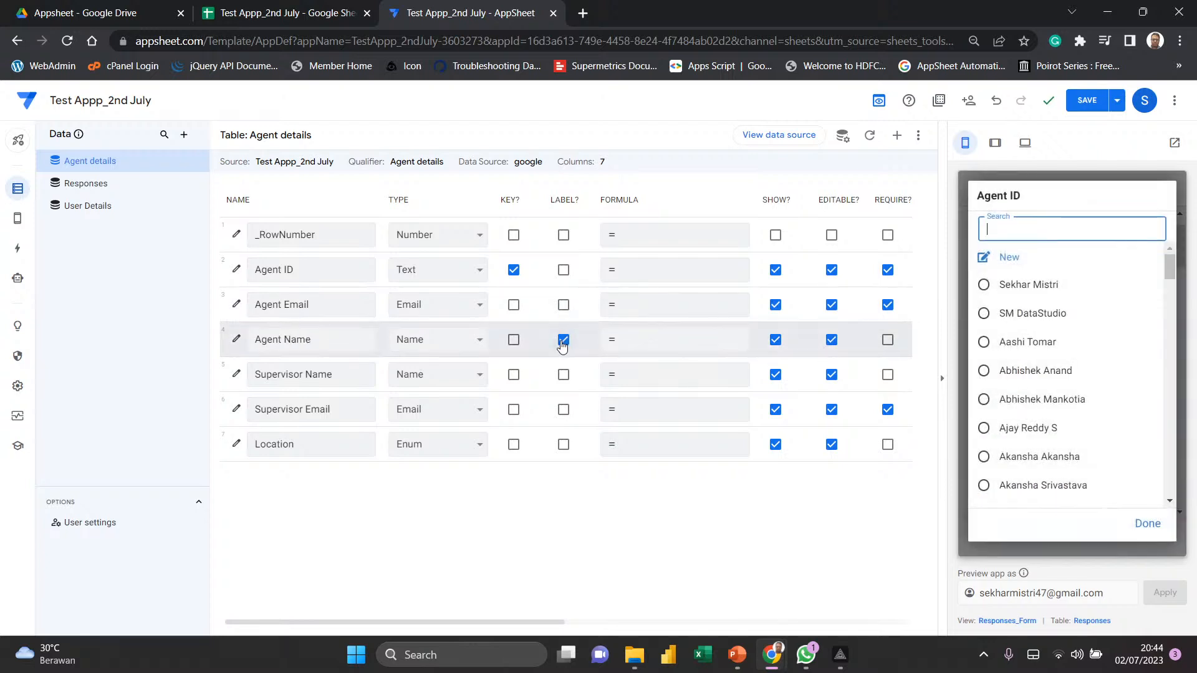
pyautogui.click(562, 345)
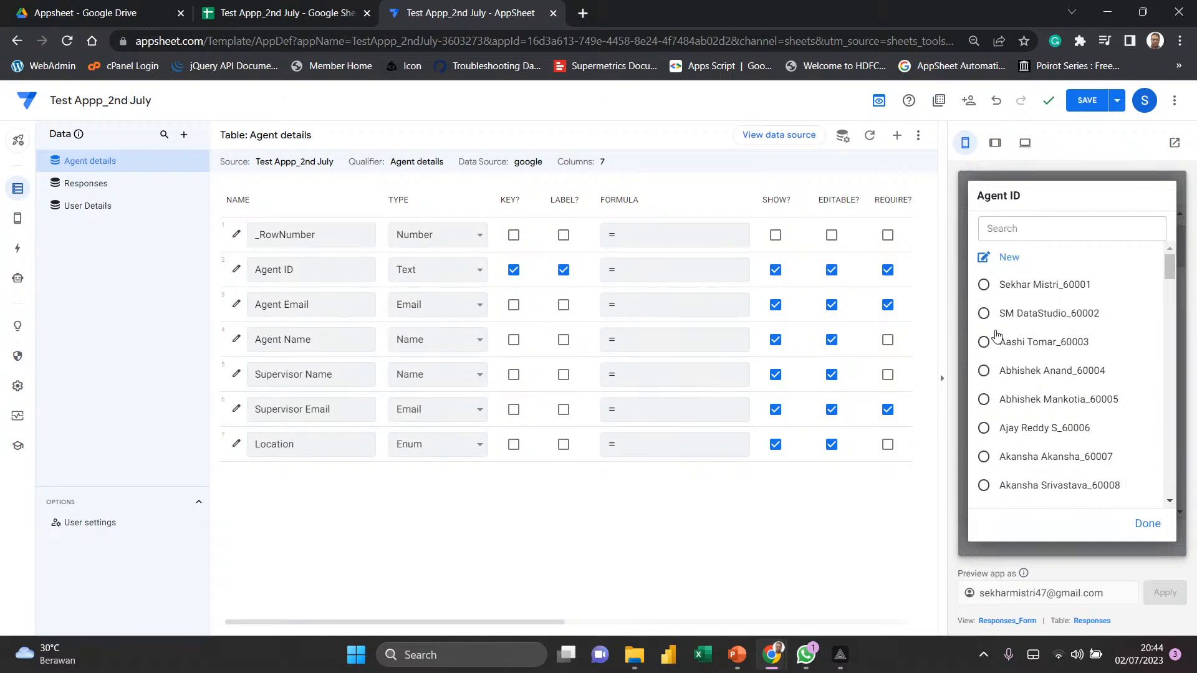
# - Compare the relabelled agent choices in the AppSheet preview with the Agent ID values in the Google Sheets spreadsheet
pyautogui.click(267, 14)
pyautogui.moveTo(93, 236); pyautogui.dragTo(118, 444)
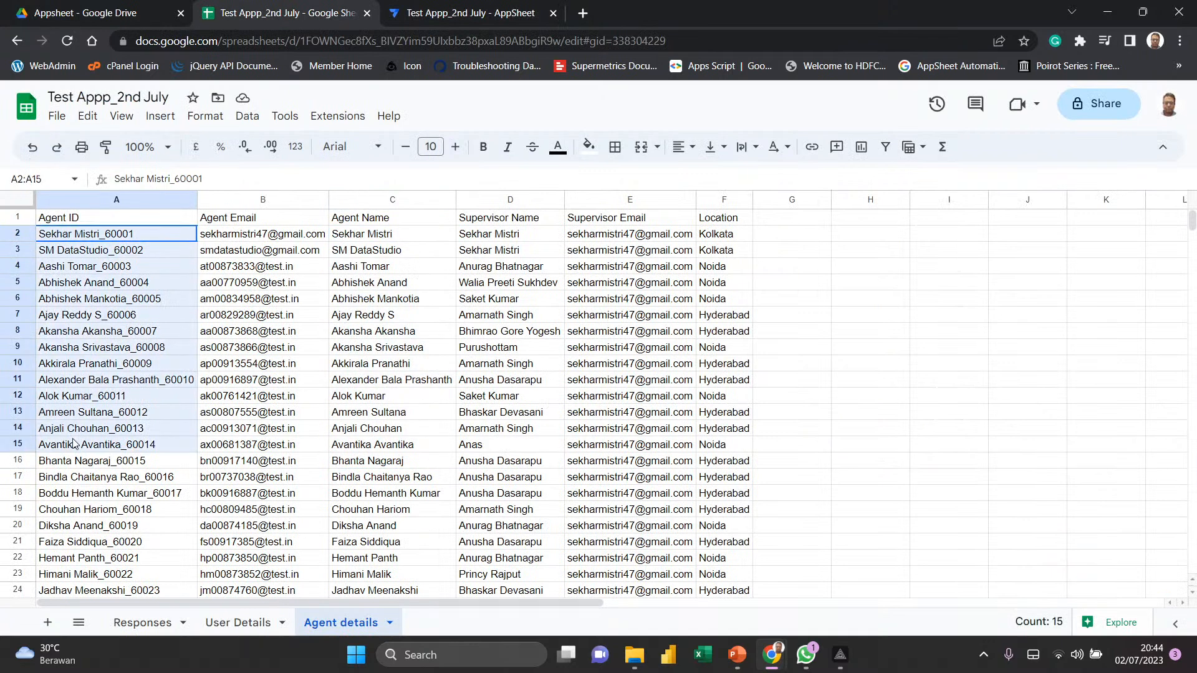
pyautogui.click(440, 9)
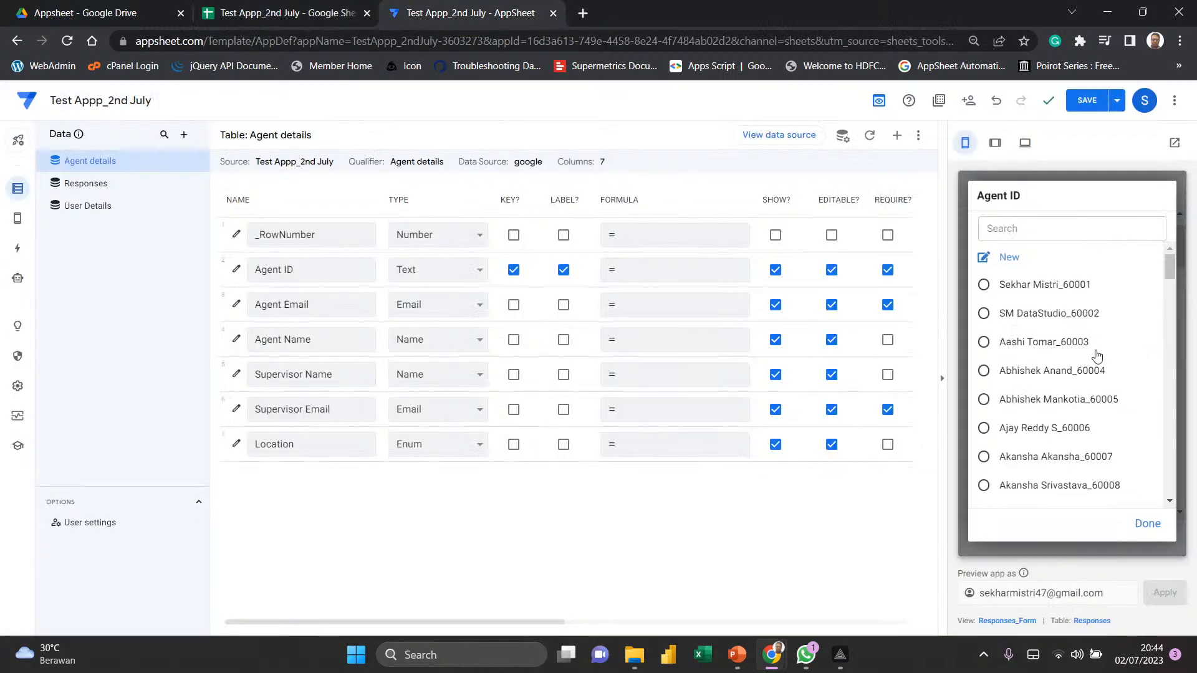
# - Try other label columns such as Agent Email in the Agent details table and restore Agent ID as the label
pyautogui.click(564, 273)
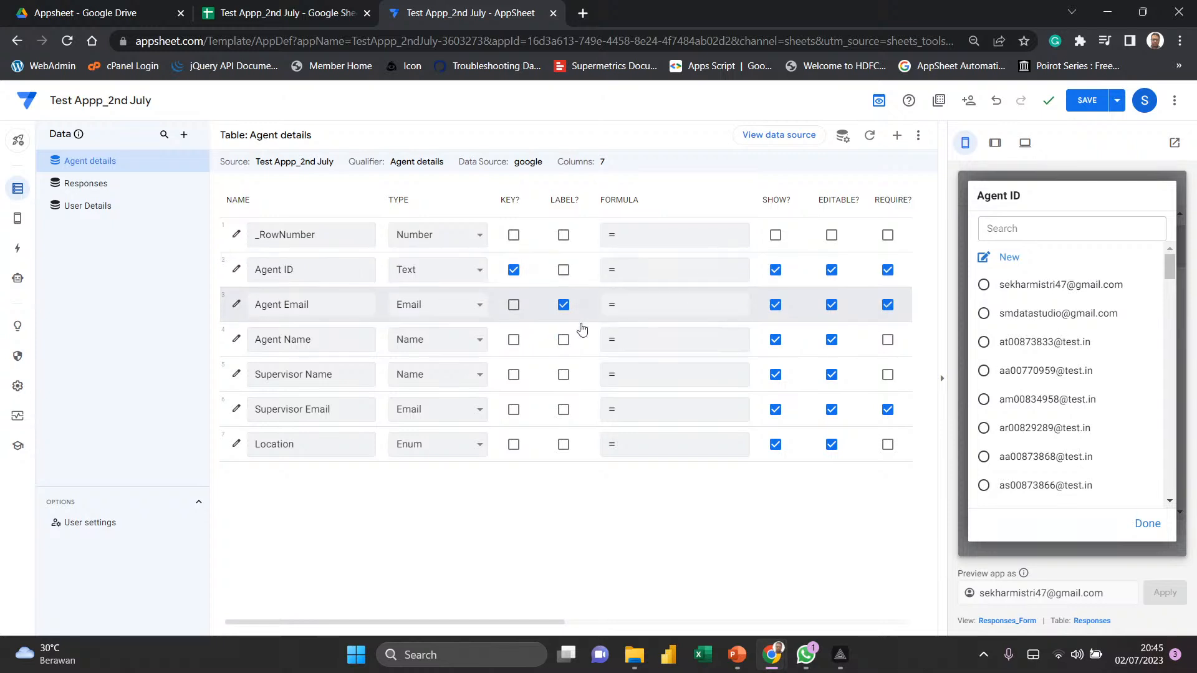
pyautogui.click(564, 305)
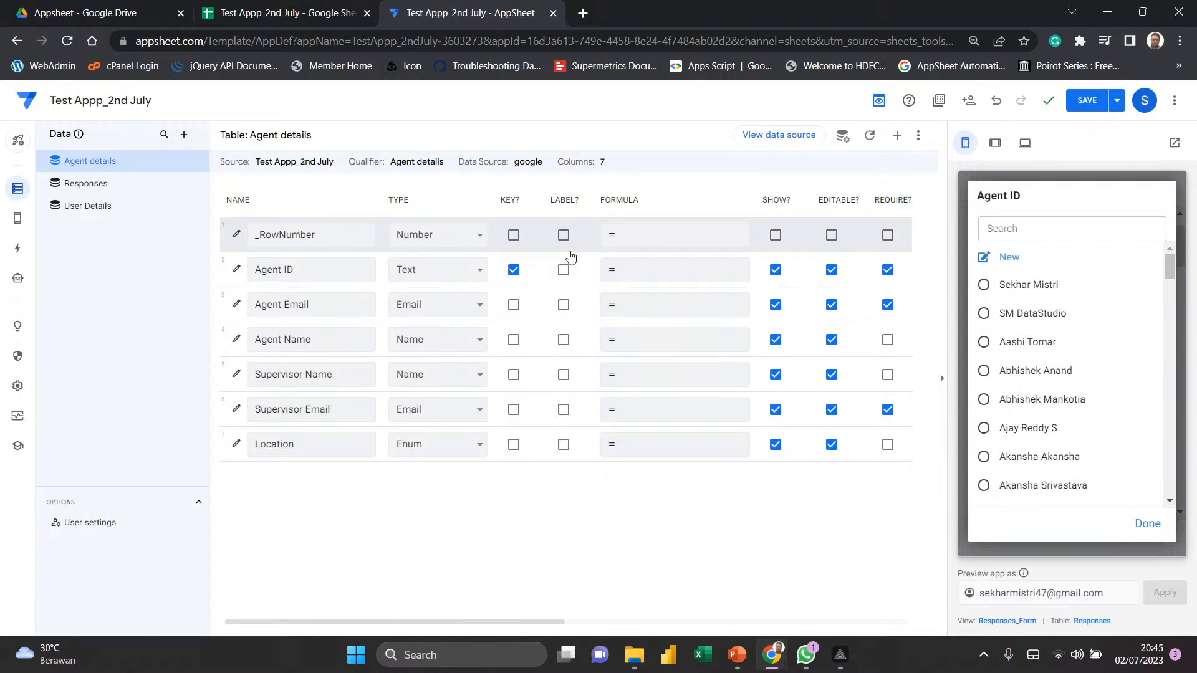
pyautogui.click(564, 269)
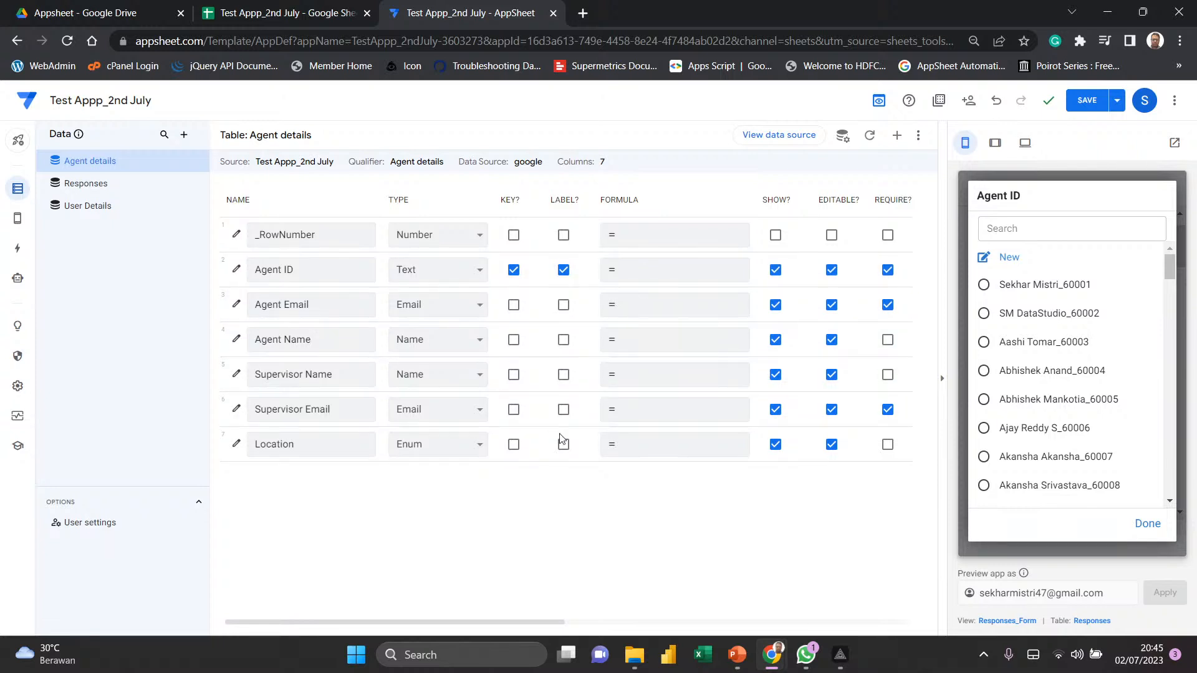
# - Save the app and review the User Name and Agent ID column settings in the Responses table
pyautogui.click(1087, 101)
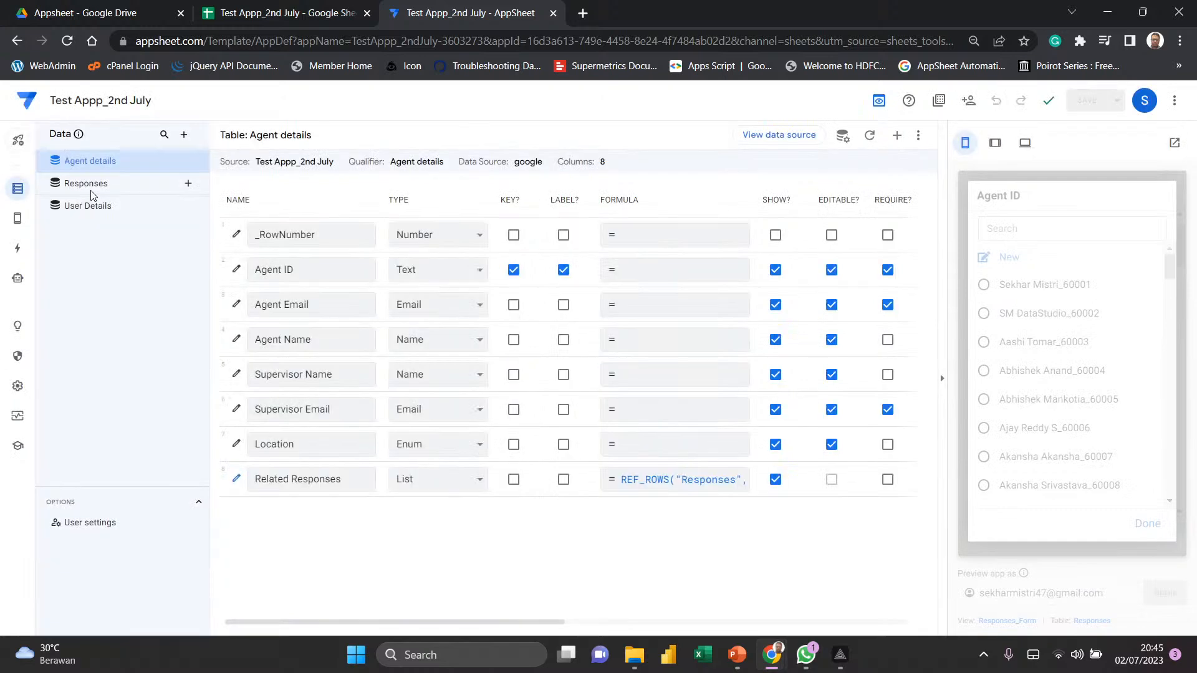
pyautogui.click(83, 186)
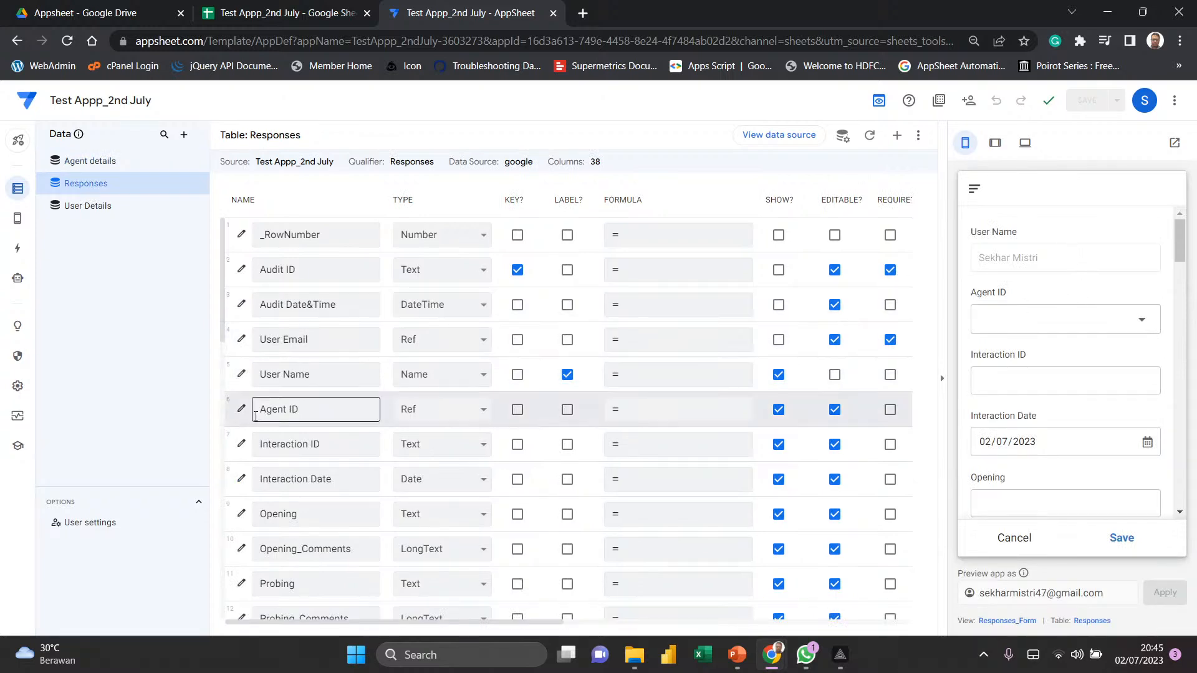
pyautogui.click(241, 374)
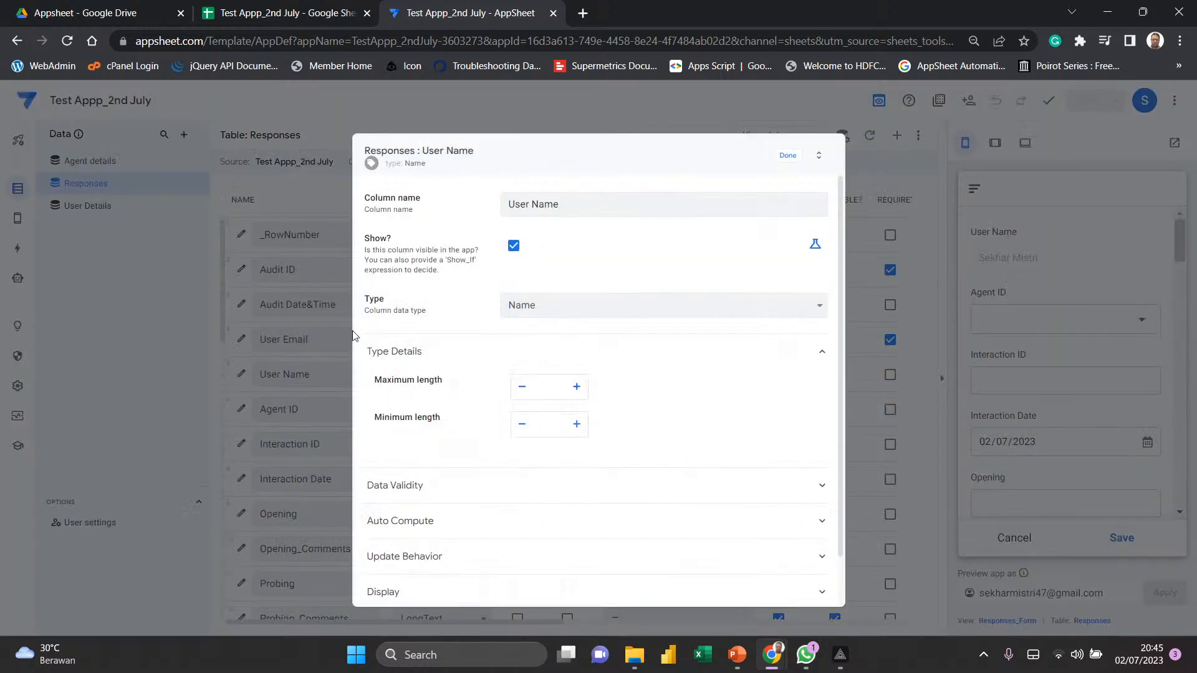
pyautogui.click(787, 156)
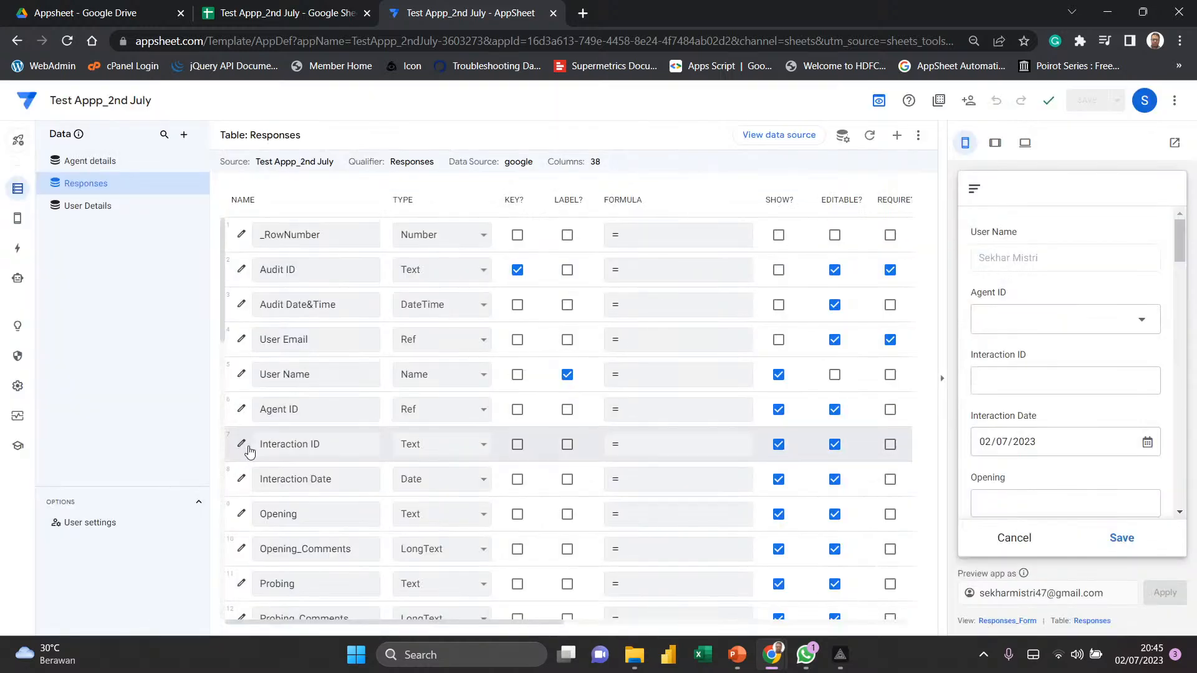
pyautogui.click(241, 411)
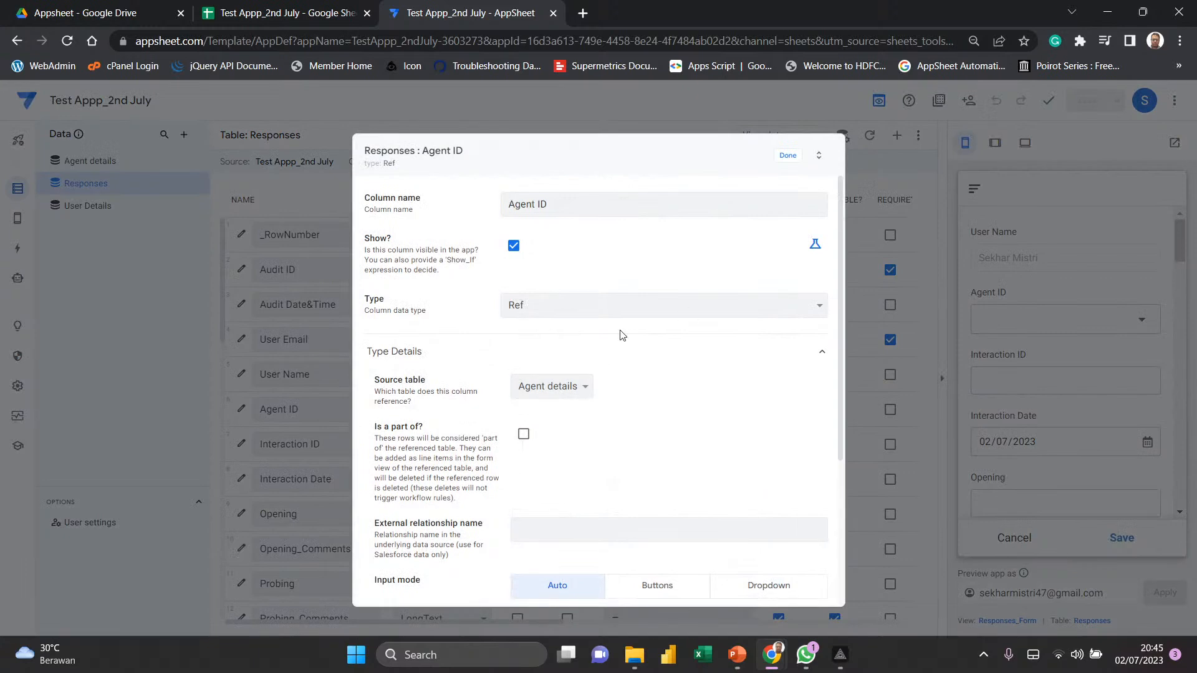
pyautogui.click(787, 155)
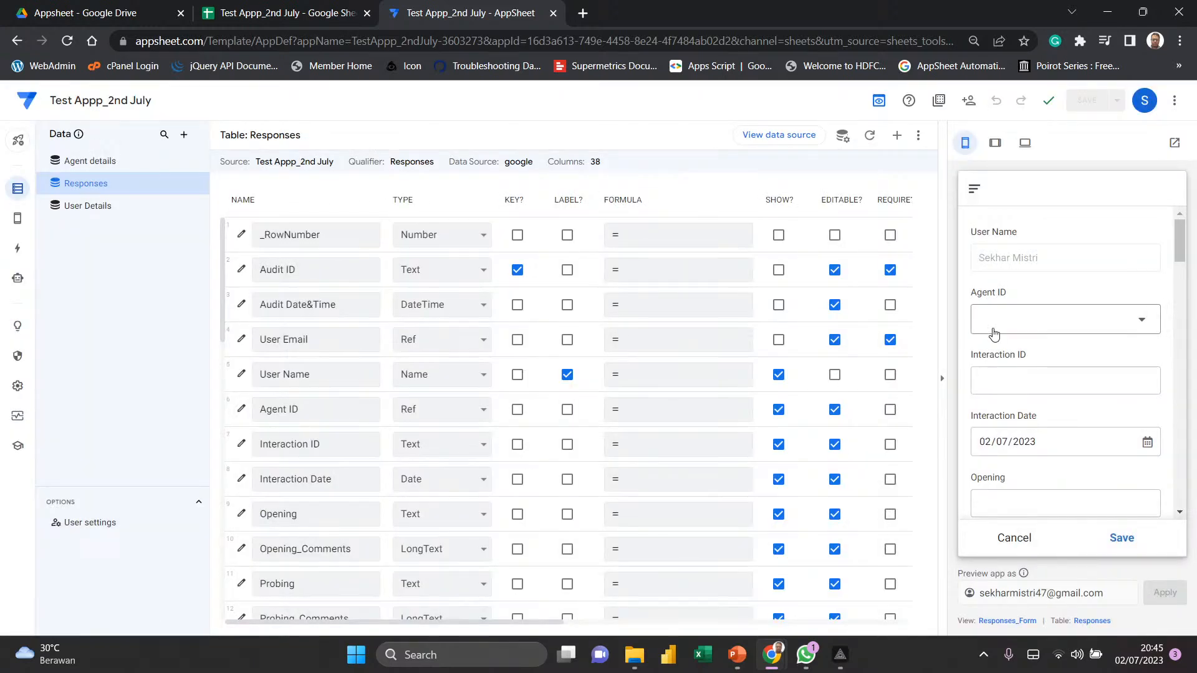
# - Select the first agent in the form preview's Agent ID field and look over the fields below it
pyautogui.click(1061, 318)
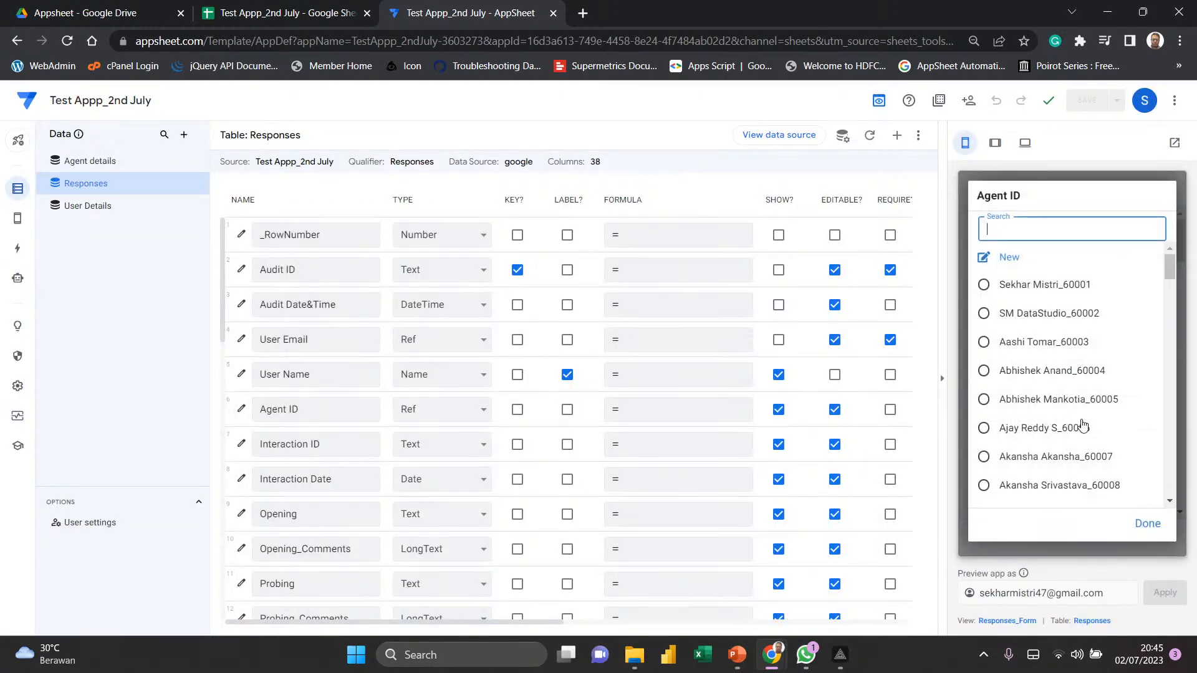
pyautogui.click(1047, 291)
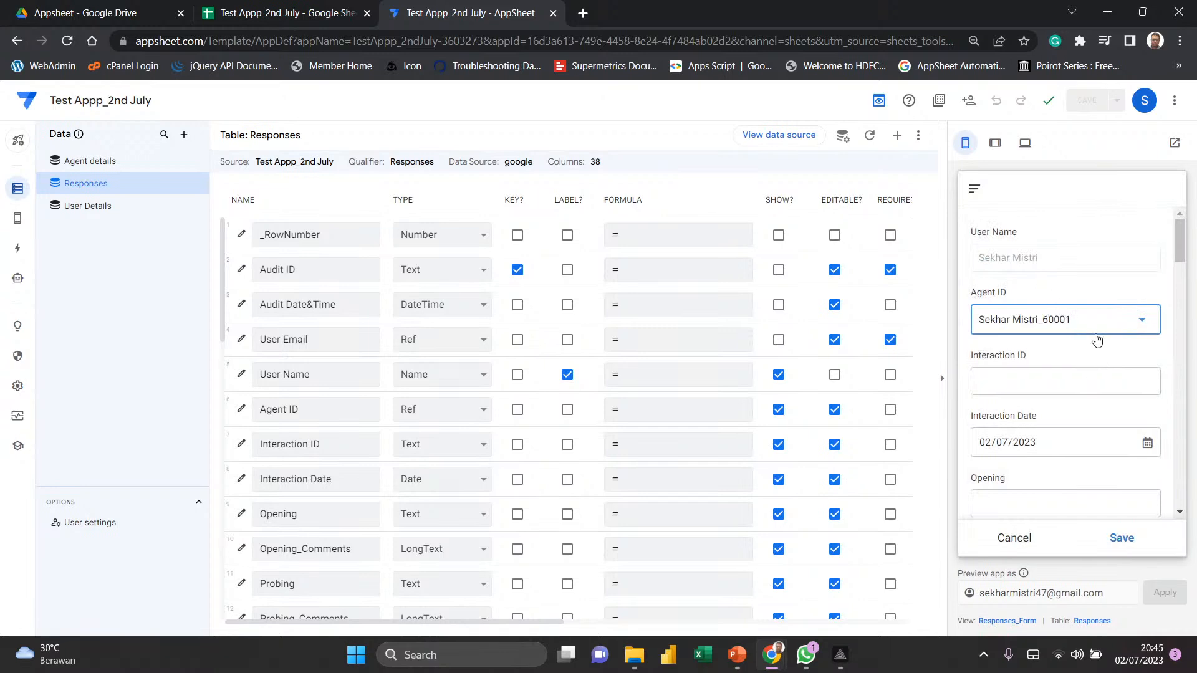
pyautogui.click(1077, 356)
pyautogui.scroll(-1, 1077, 357)
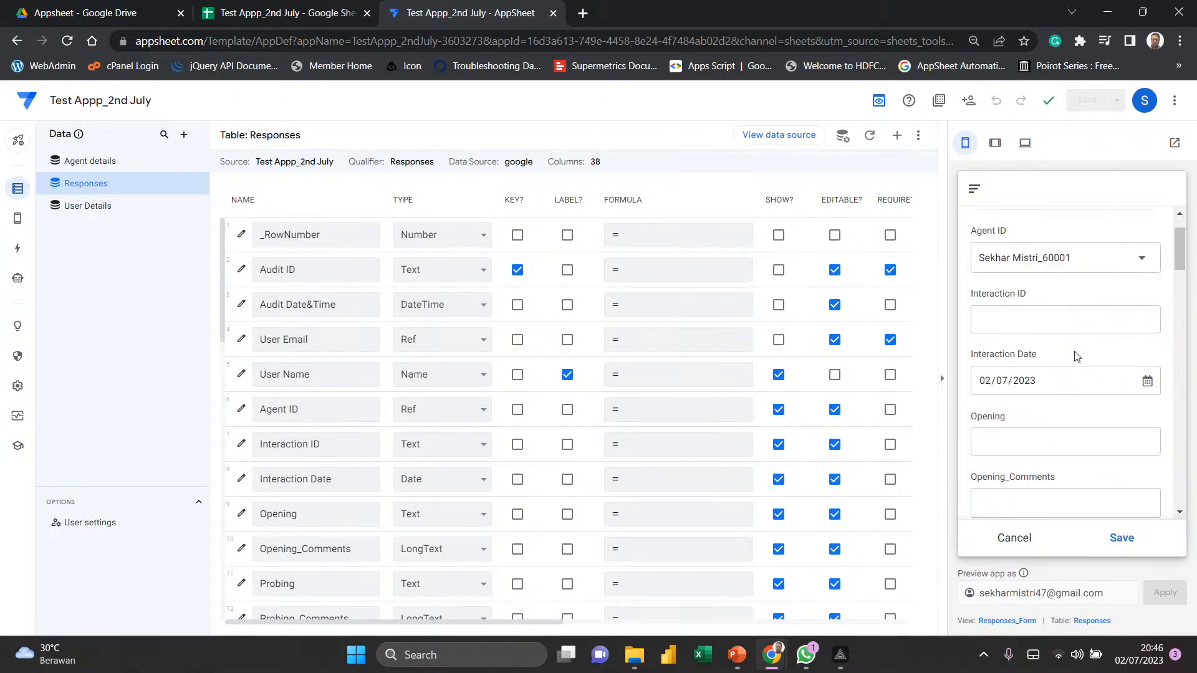
# - Examine the Interaction ID field in the form preview and its column settings in the Responses table
pyautogui.scroll(1, 1077, 357)
pyautogui.scroll(-2, 1077, 357)
pyautogui.scroll(2, 1077, 357)
pyautogui.click(1049, 382)
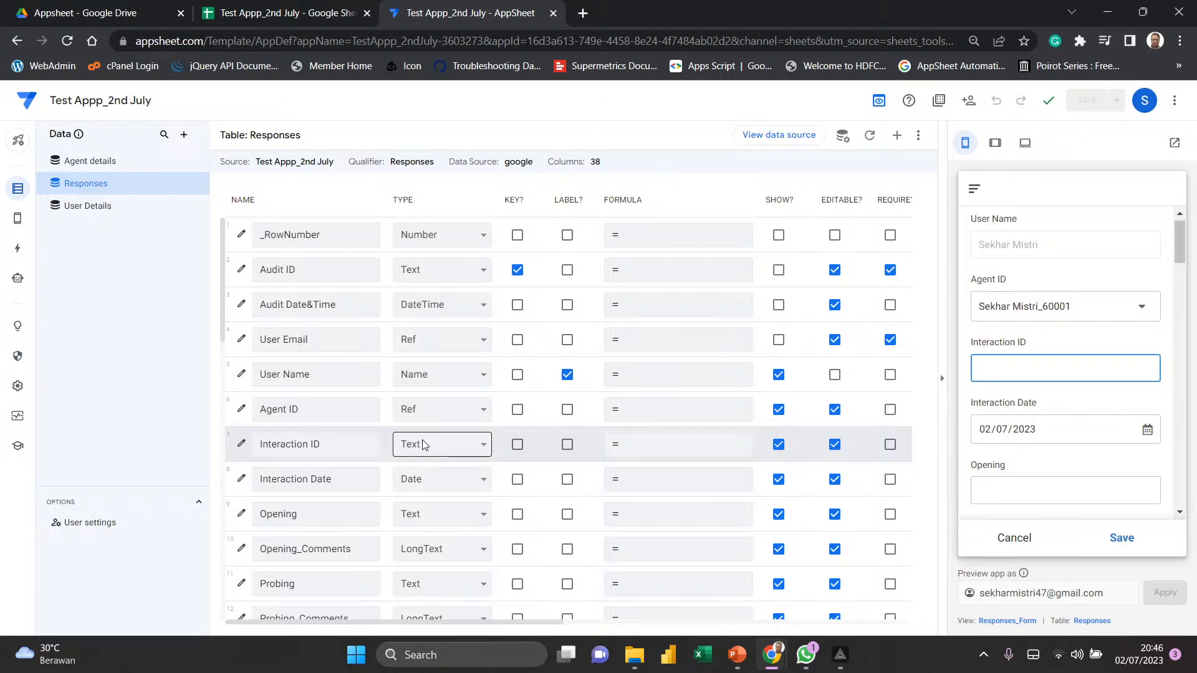
pyautogui.scroll(-1, 423, 444)
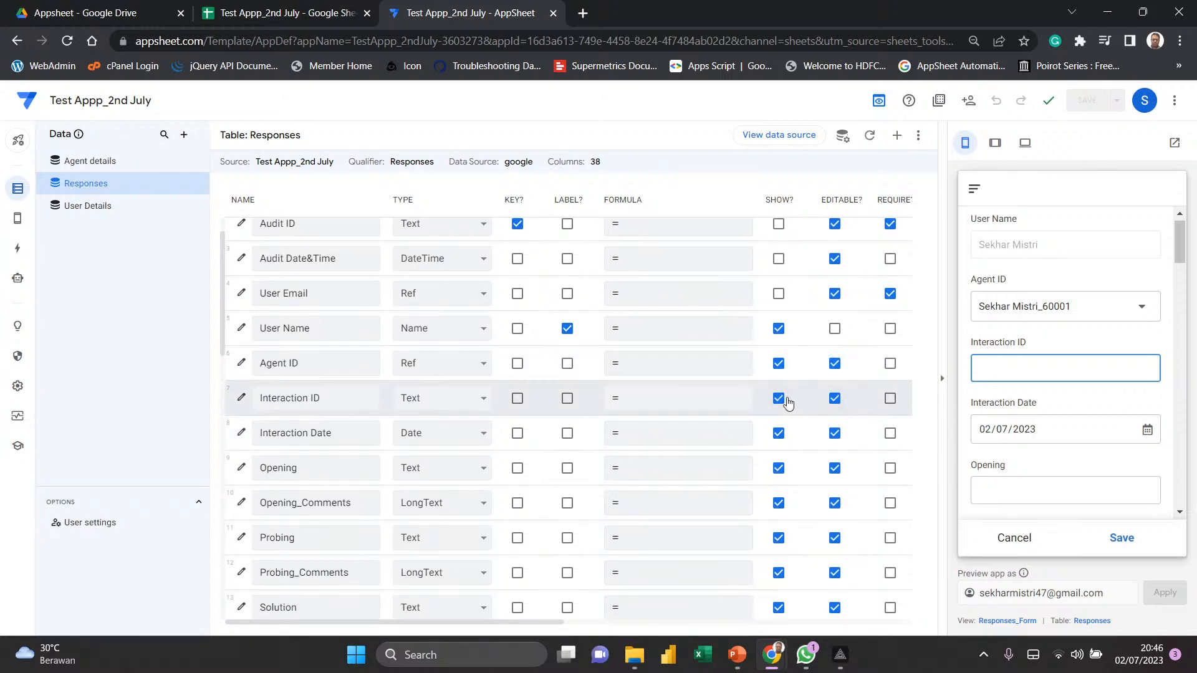
# - Make the Interaction ID column required and change the Interaction Date column's type to DateTime with seconds ignored
pyautogui.click(890, 399)
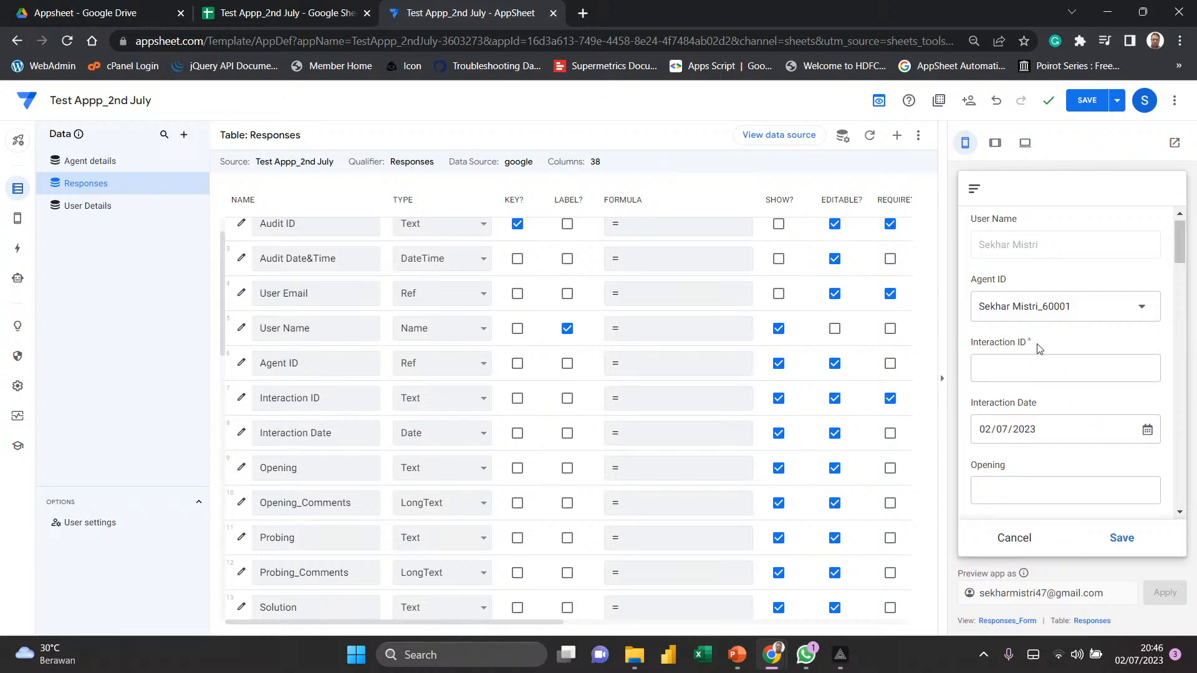
pyautogui.click(241, 433)
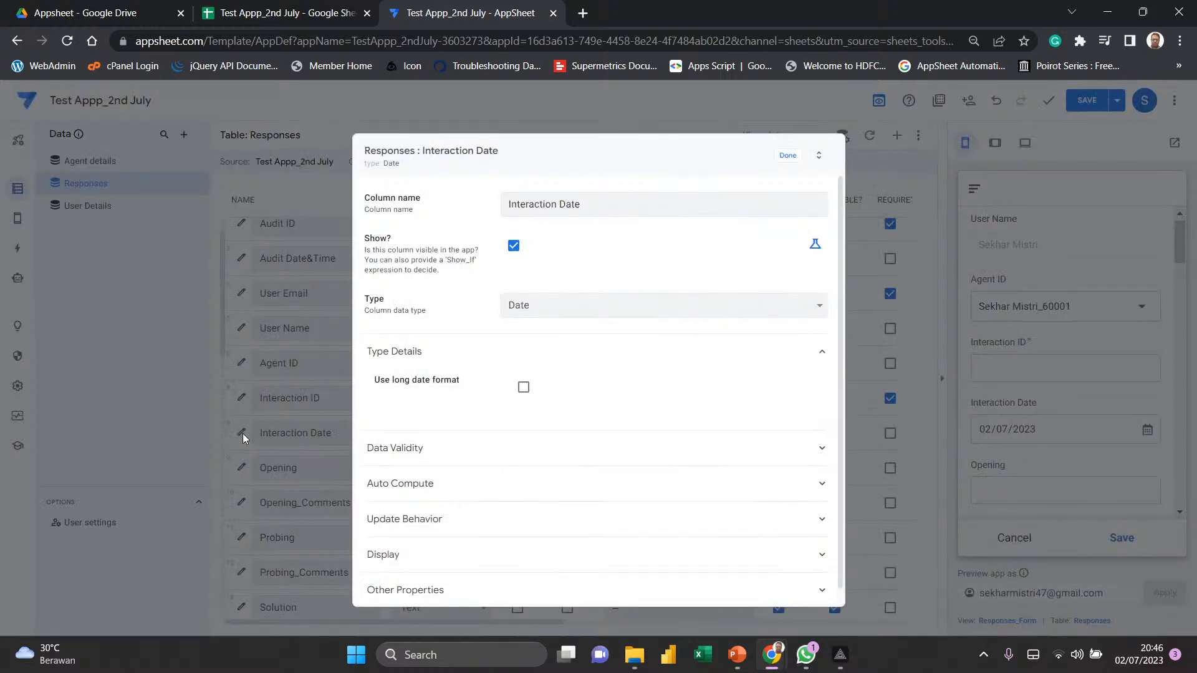
pyautogui.click(656, 319)
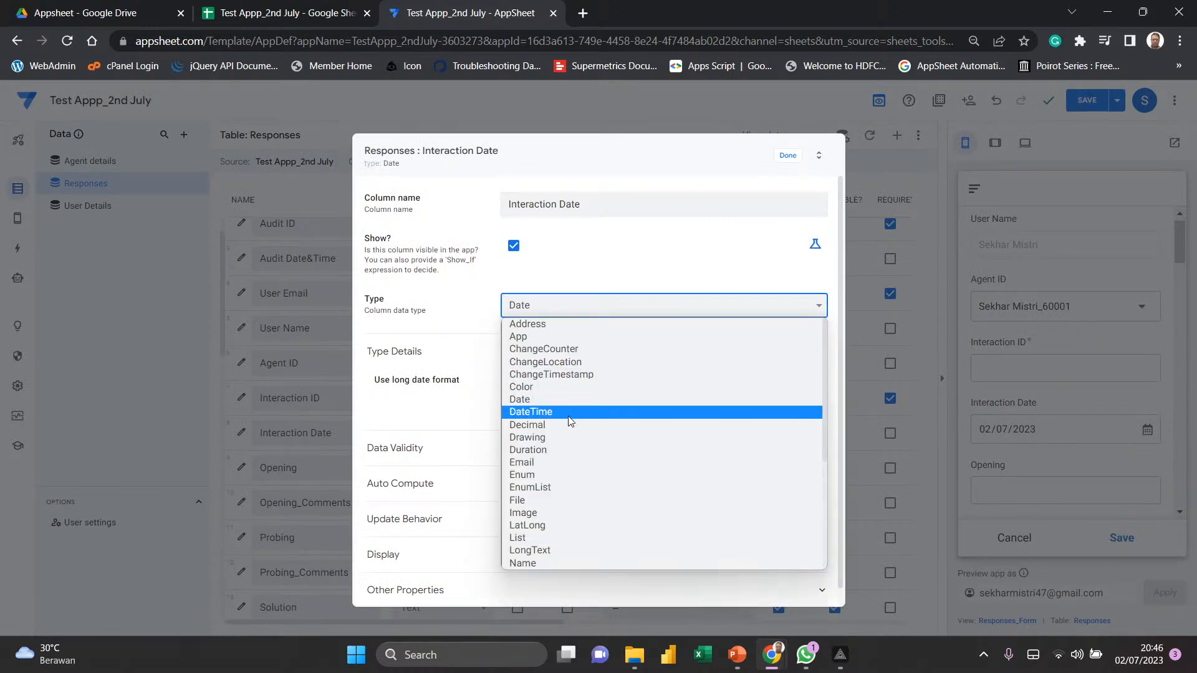
pyautogui.click(599, 412)
pyautogui.scroll(-2, 597, 392)
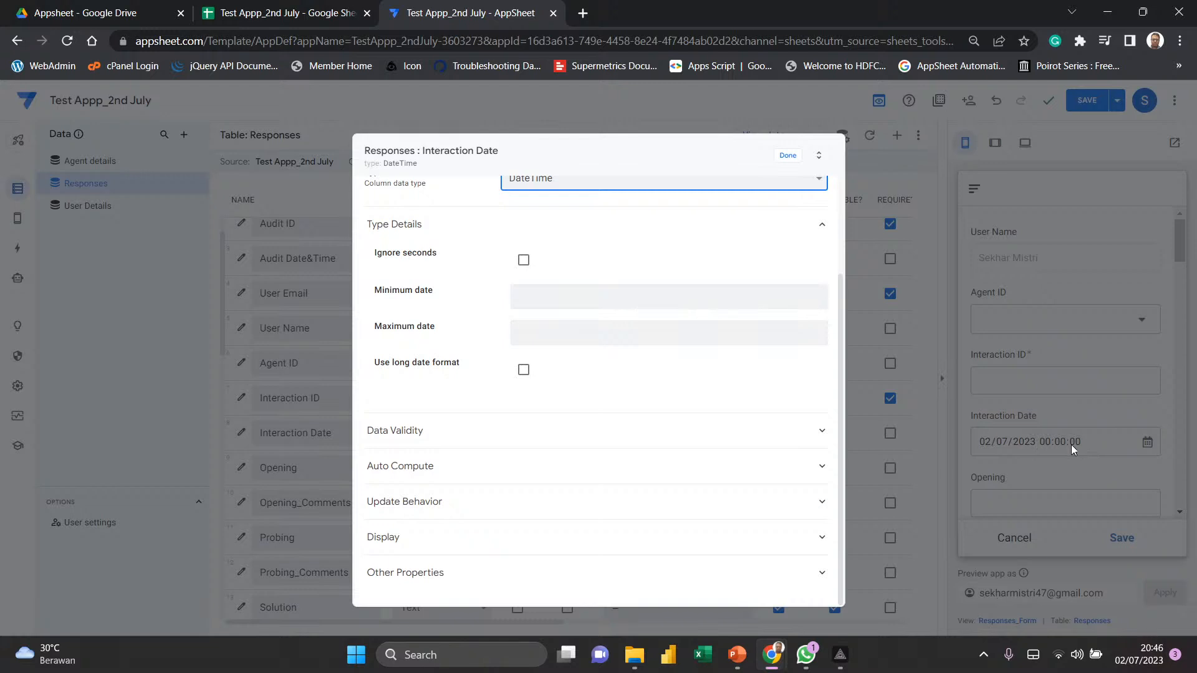
pyautogui.scroll(2, 721, 424)
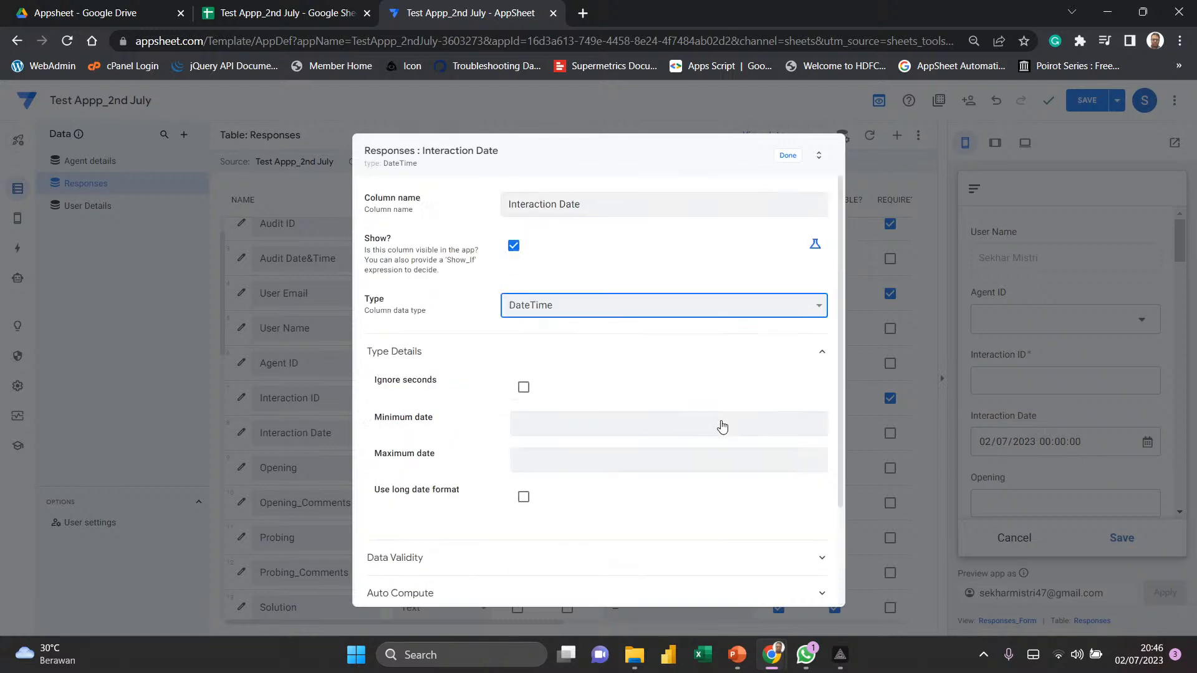
pyautogui.click(523, 388)
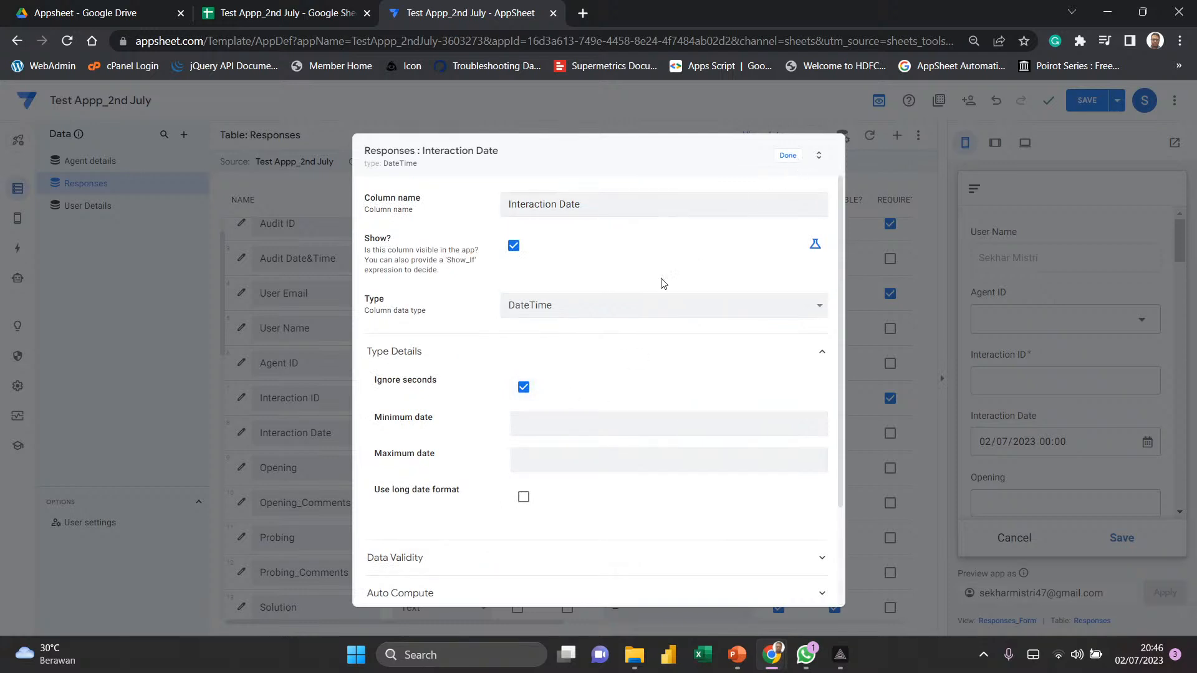
pyautogui.click(788, 159)
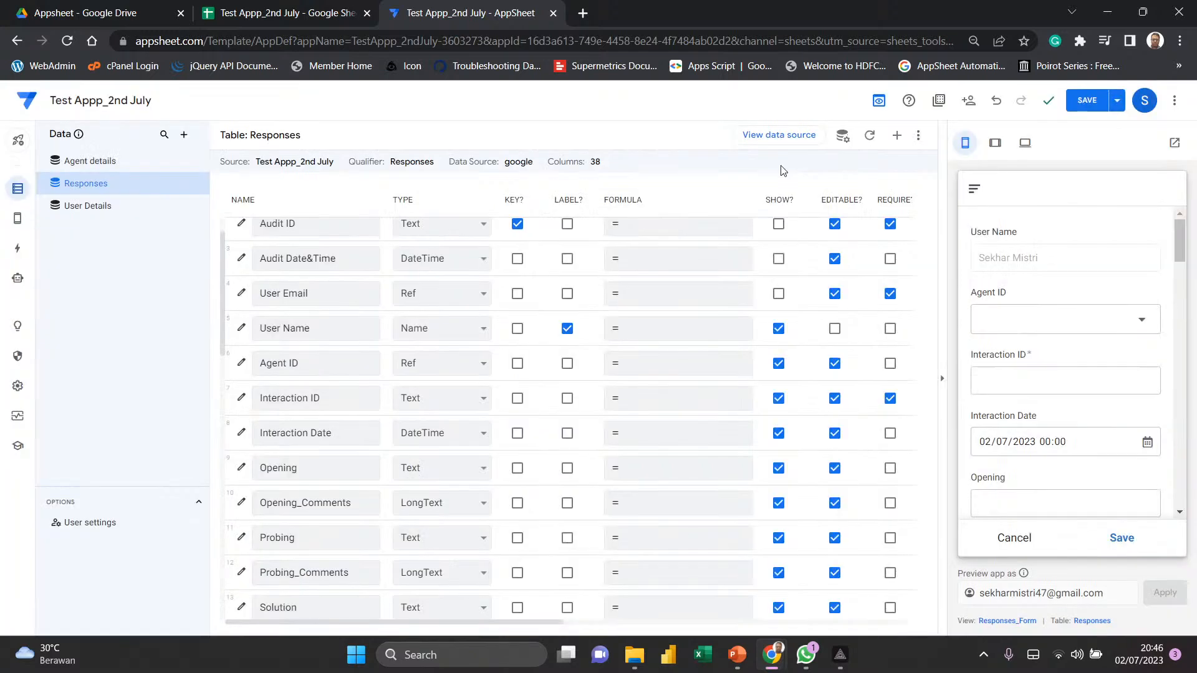
# - Set the Interaction Date in the form preview to 01/07/2023 00:03 and look over the fields below it
pyautogui.click(1146, 444)
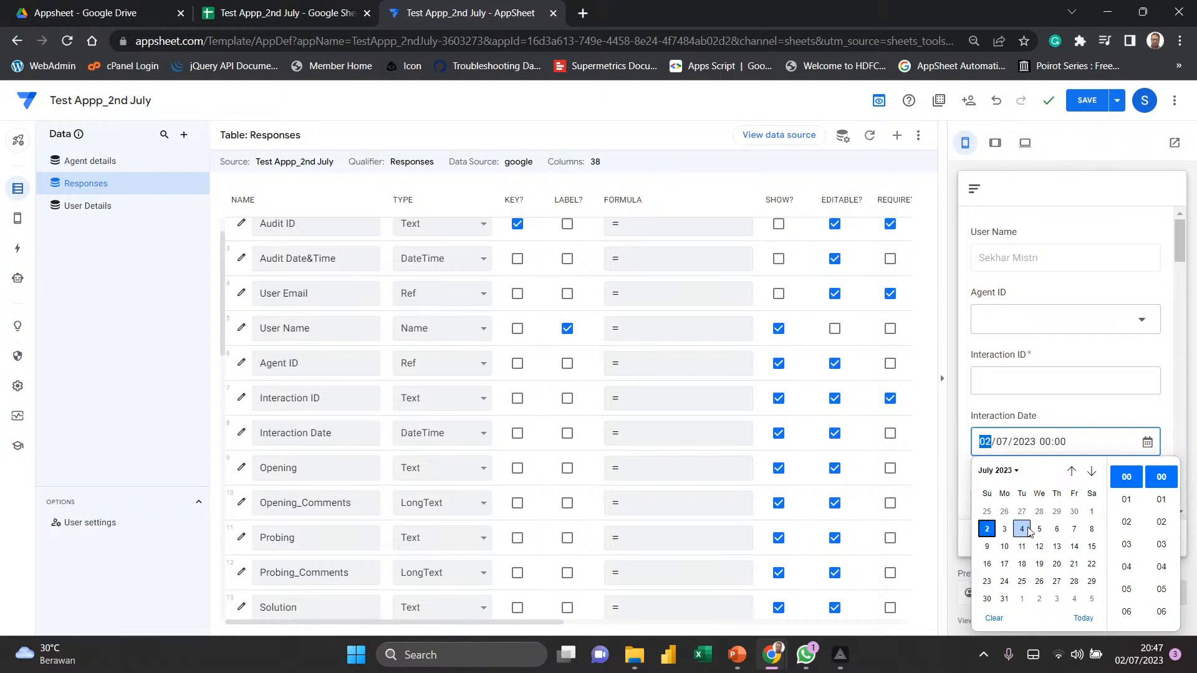
pyautogui.click(1091, 511)
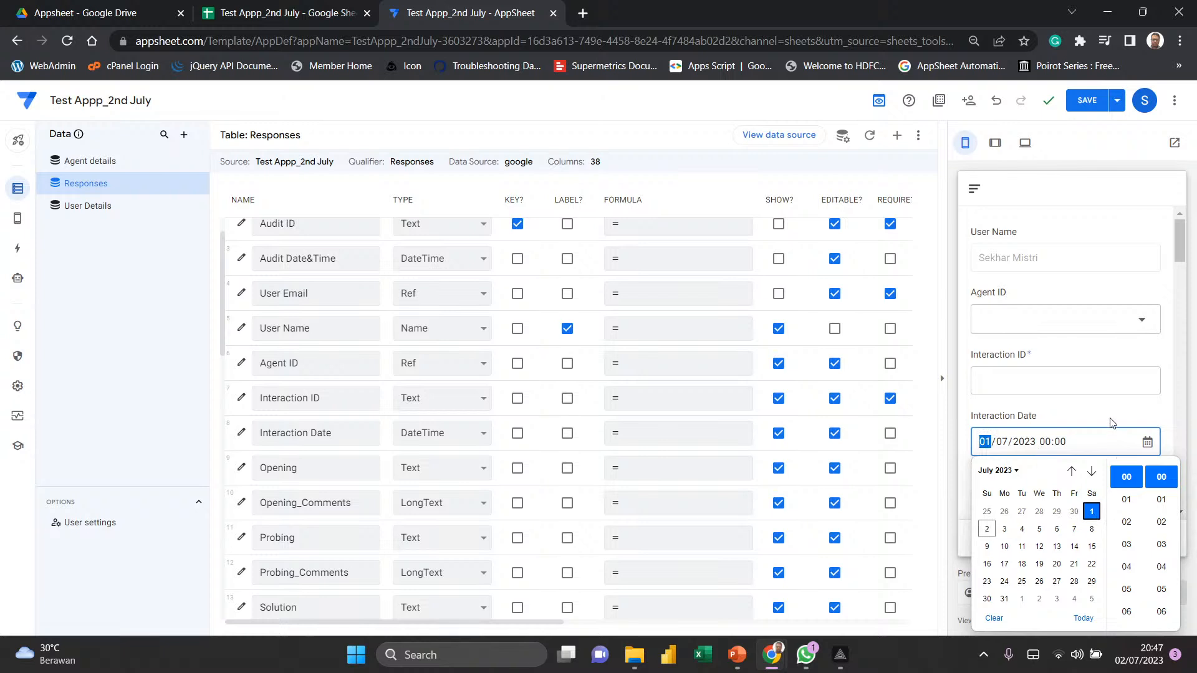
pyautogui.click(1147, 441)
pyautogui.click(1147, 441)
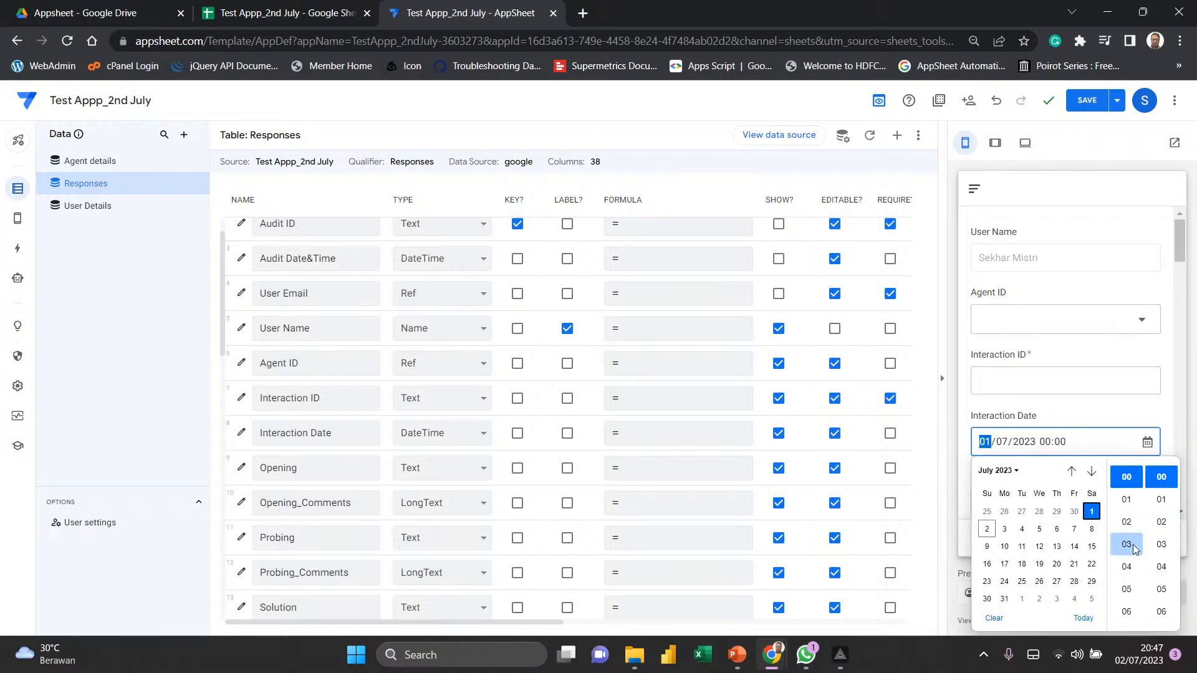
pyautogui.click(1159, 544)
pyautogui.scroll(-4, 1178, 399)
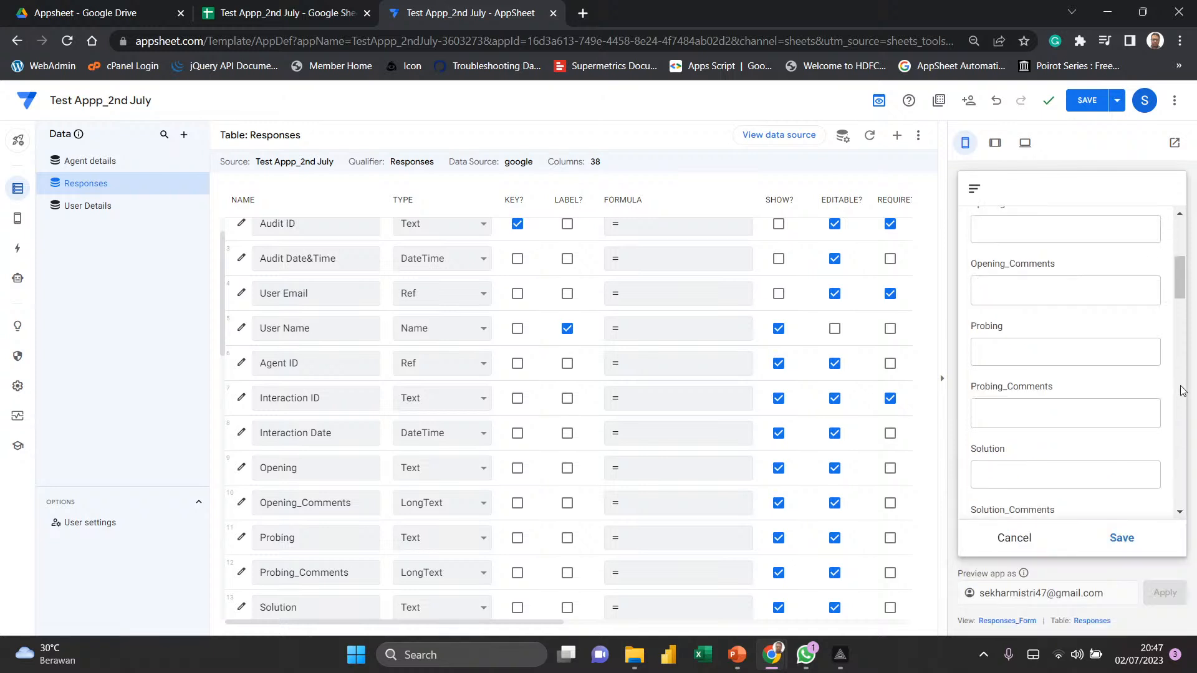
pyautogui.scroll(5, 1178, 293)
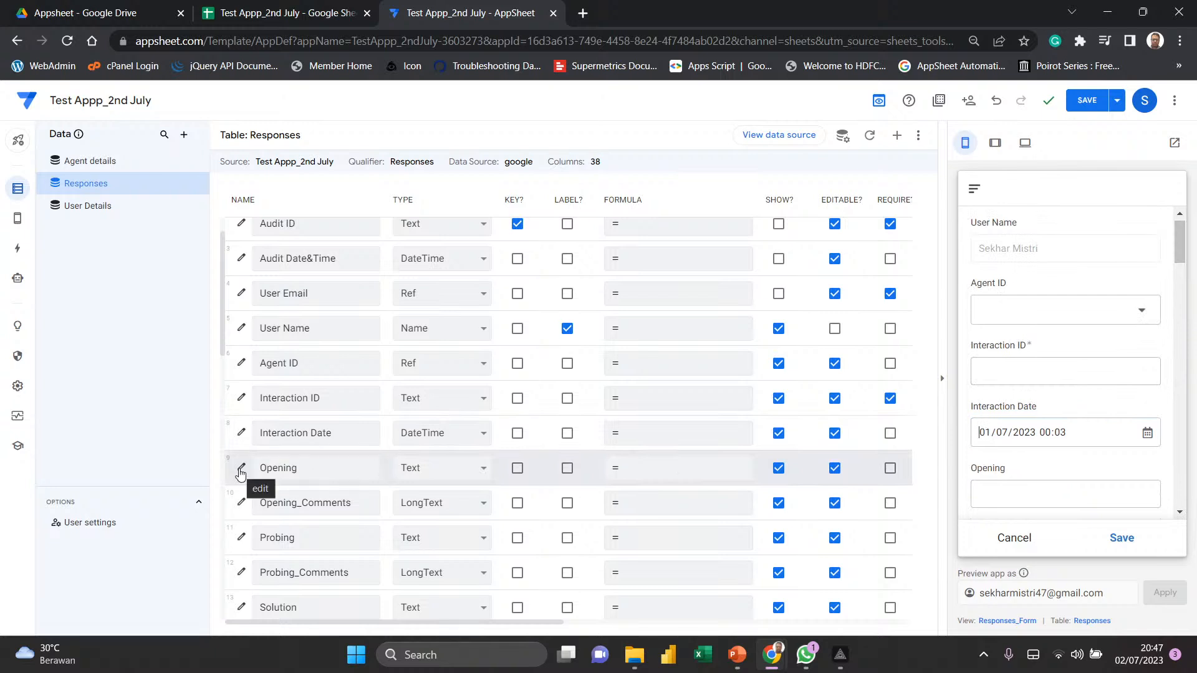
# - Change the type of the Opening column in the Responses table to Enum
pyautogui.scroll(-3, 240, 474)
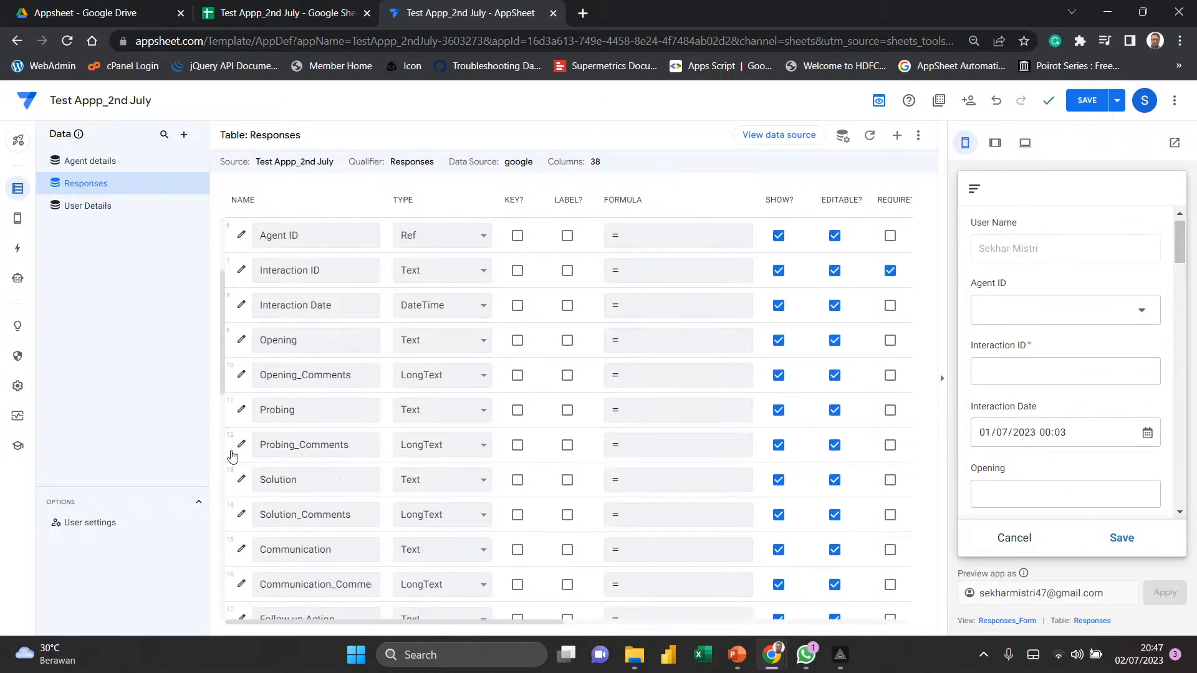
pyautogui.click(239, 344)
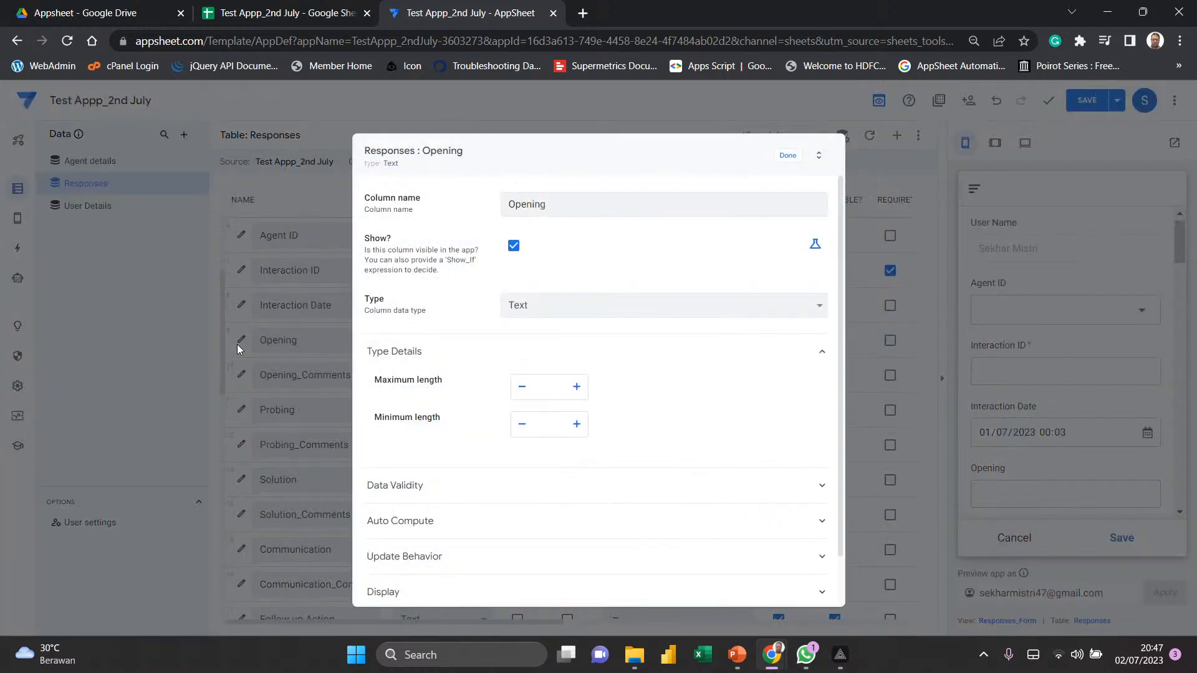
pyautogui.click(648, 314)
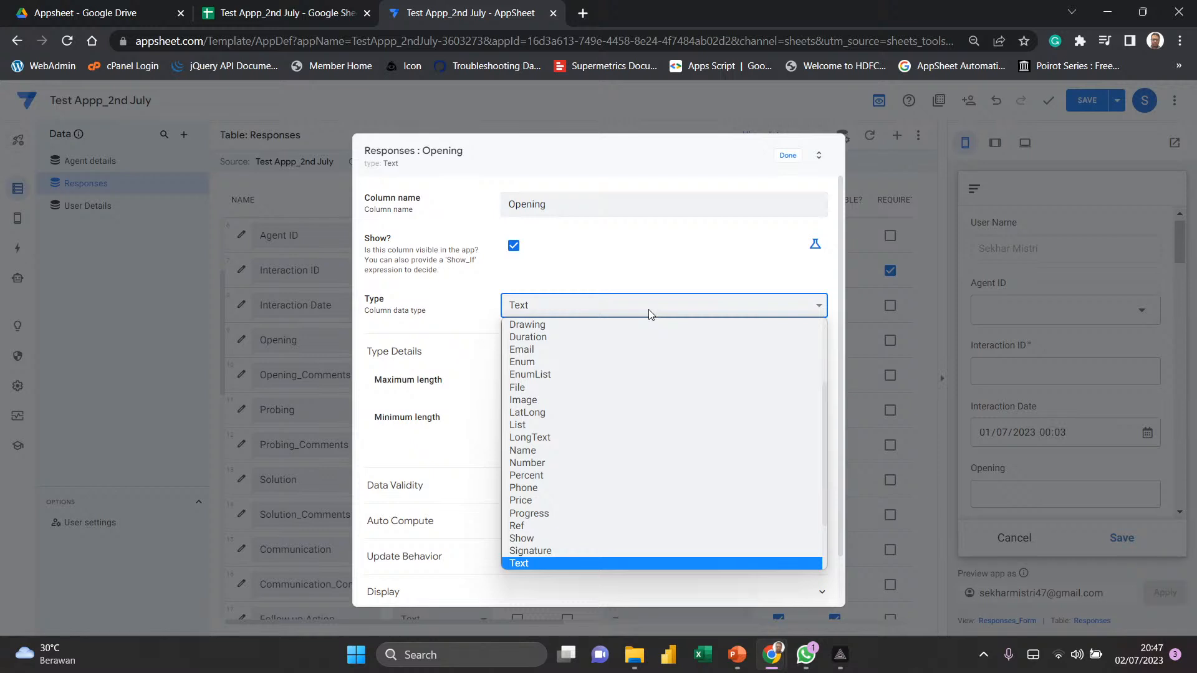
pyautogui.click(564, 362)
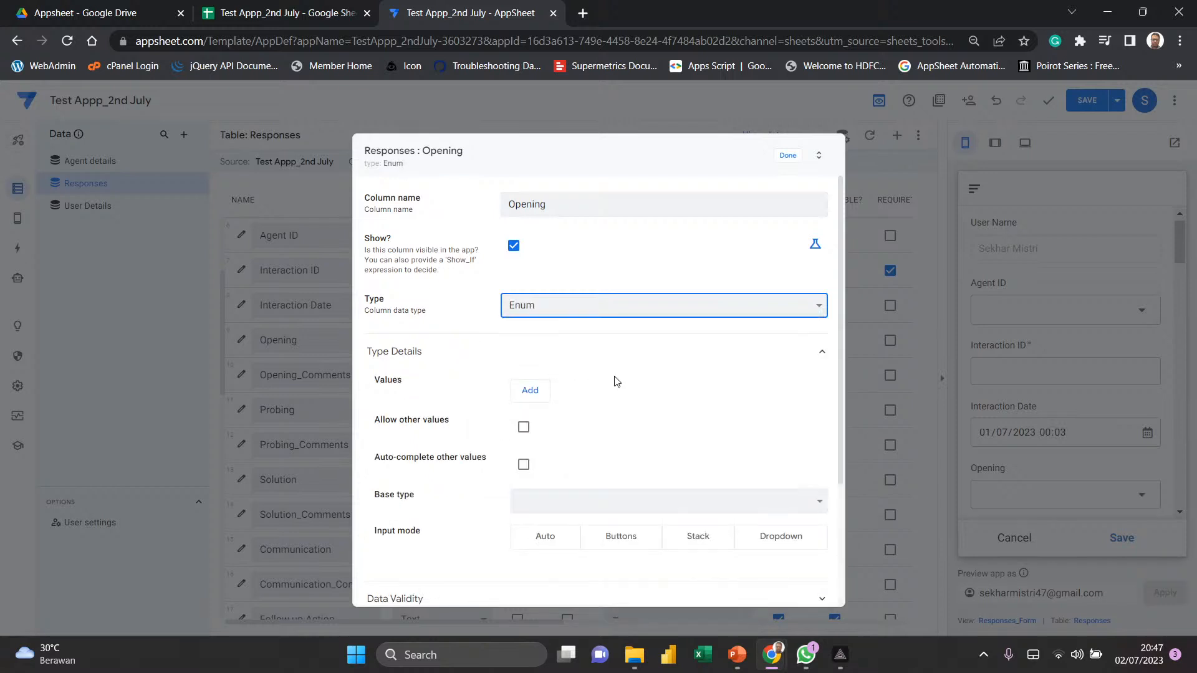
# - Add Pass, Fail and NA as the allowed values of the Opening column
pyautogui.scroll(-2, 616, 382)
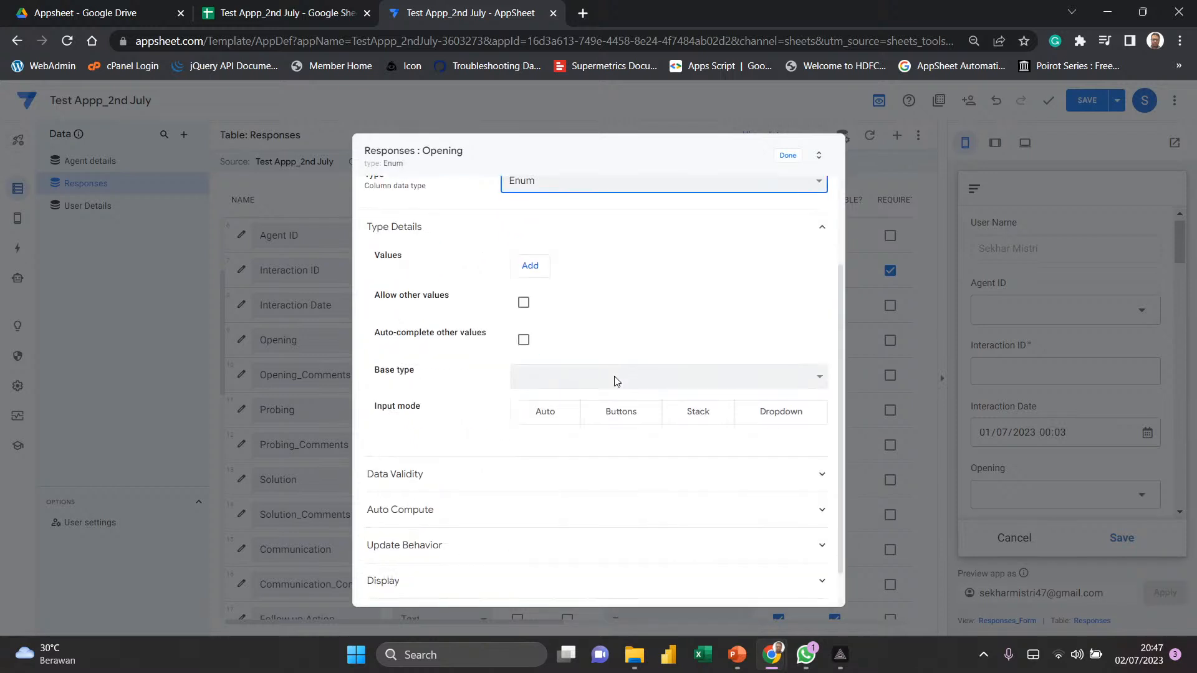
pyautogui.click(530, 266)
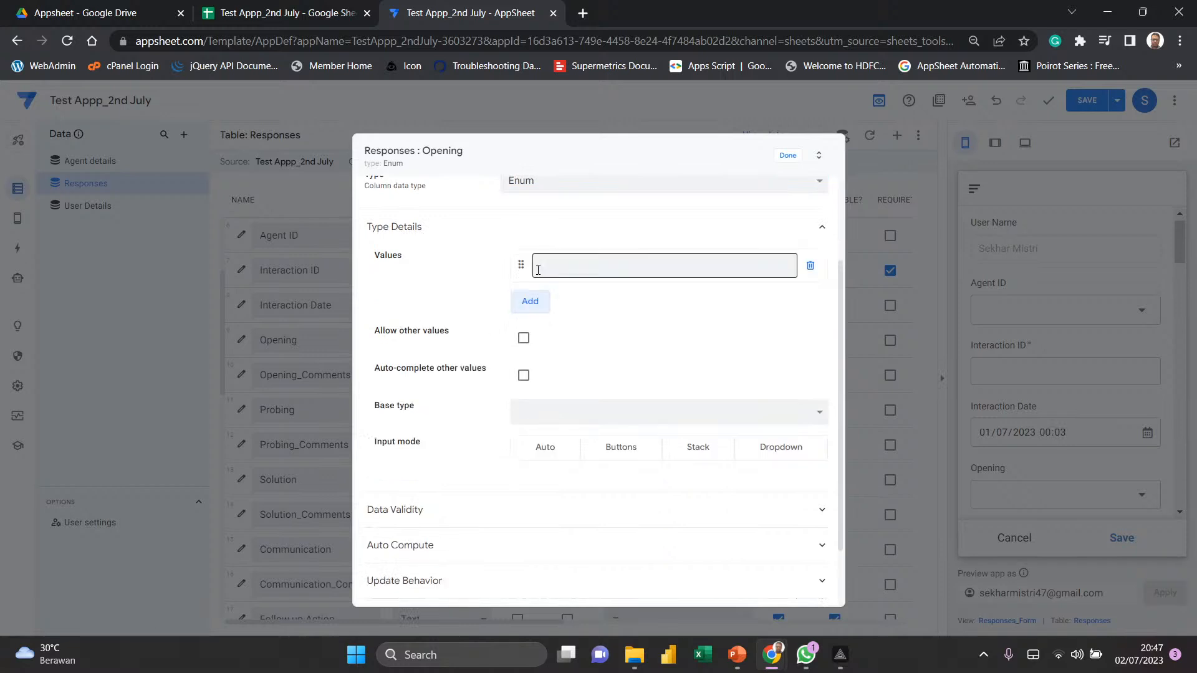
pyautogui.scroll(2, 685, 329)
pyautogui.click(652, 401)
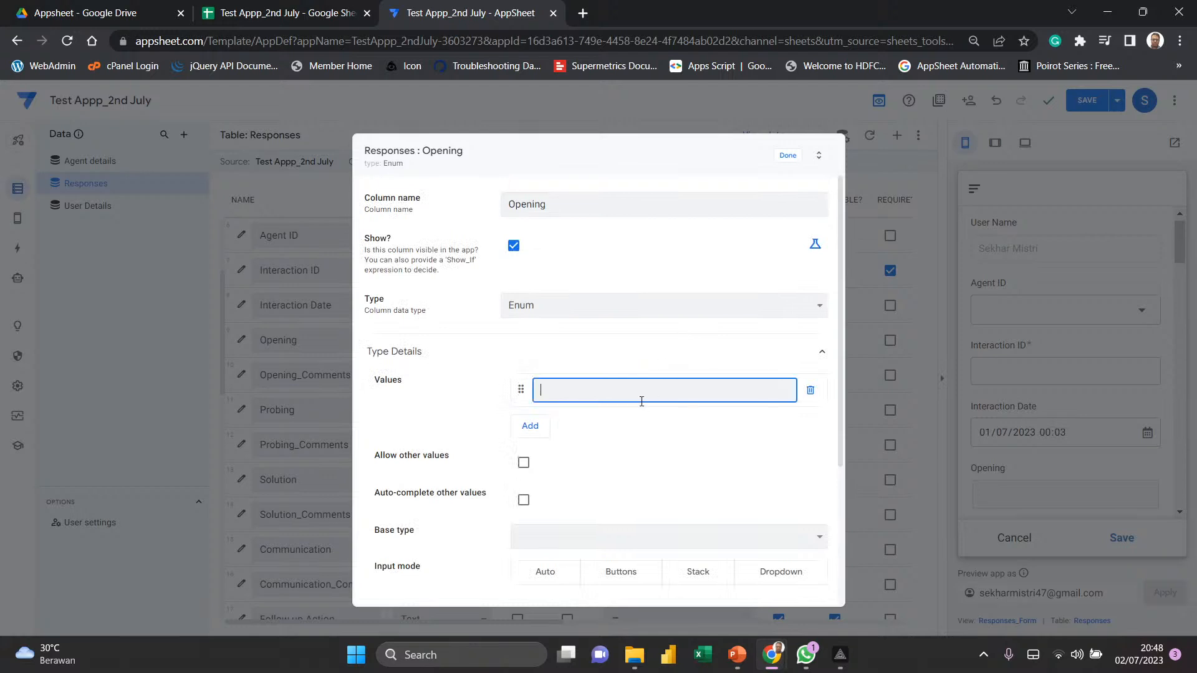
pyautogui.write('P')
pyautogui.write('ass')
pyautogui.click(530, 425)
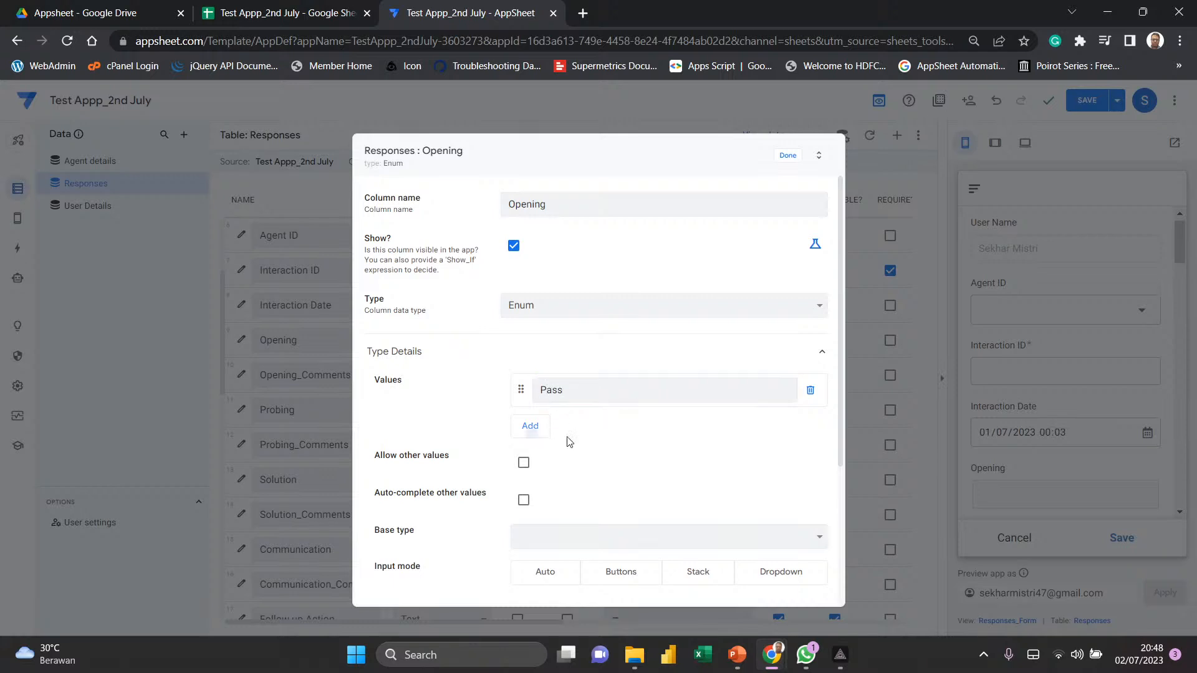
pyautogui.write('Fail')
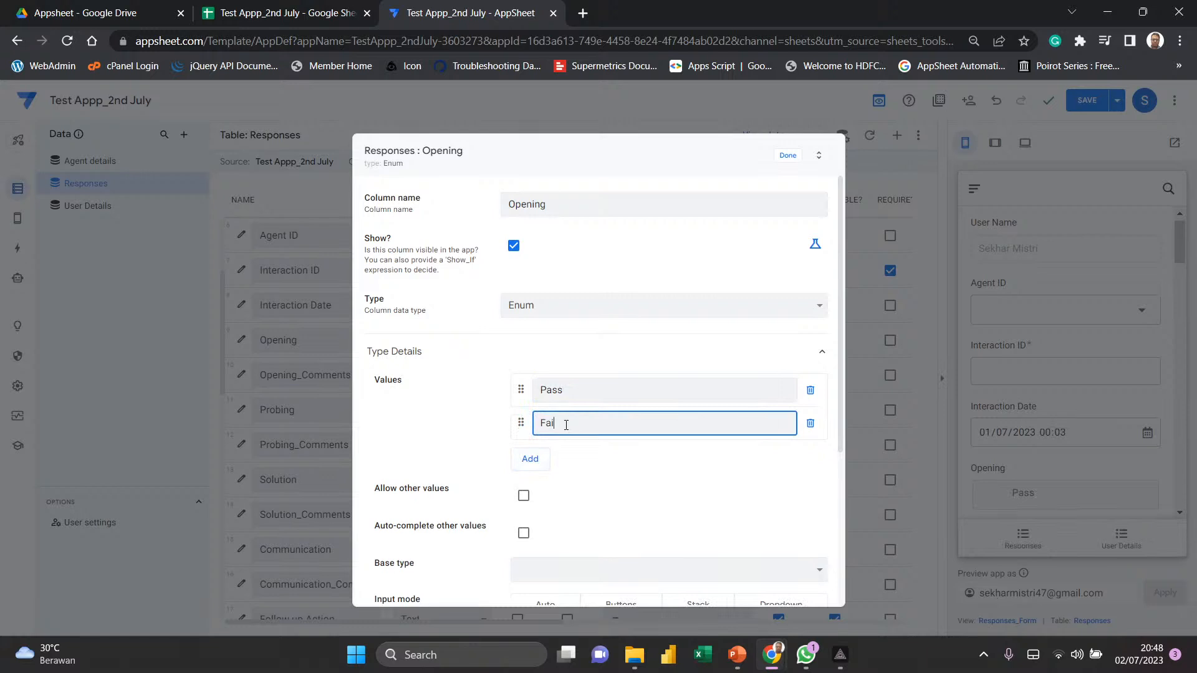
pyautogui.click(529, 458)
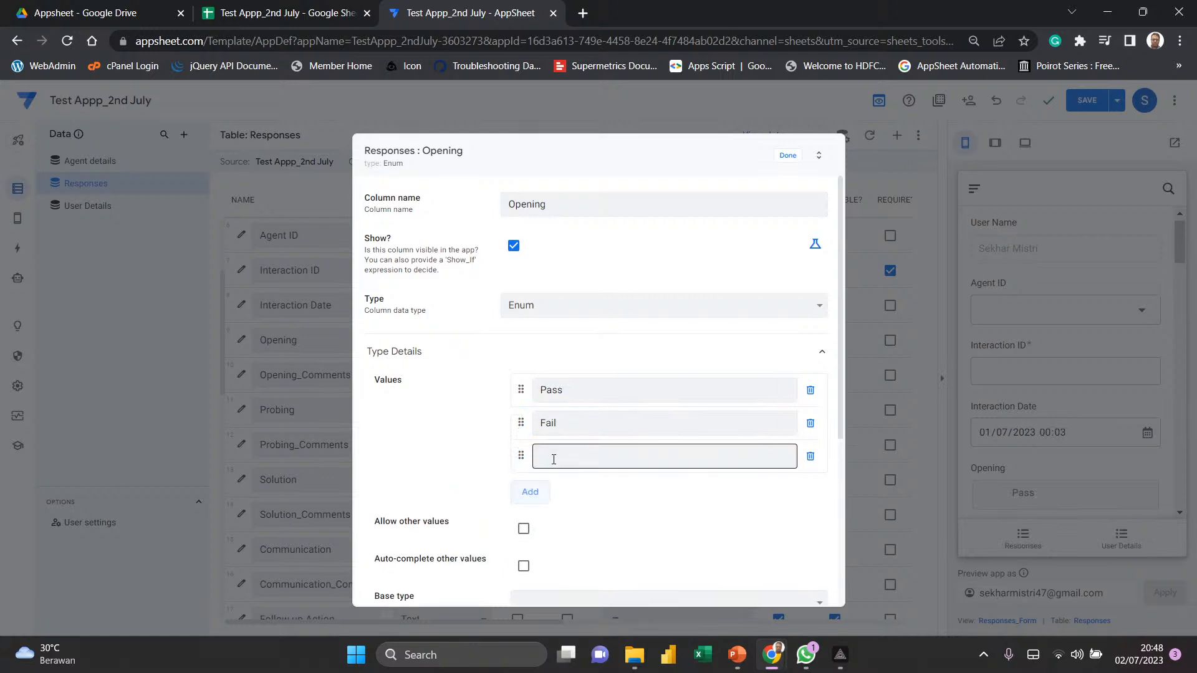
pyautogui.write('N')
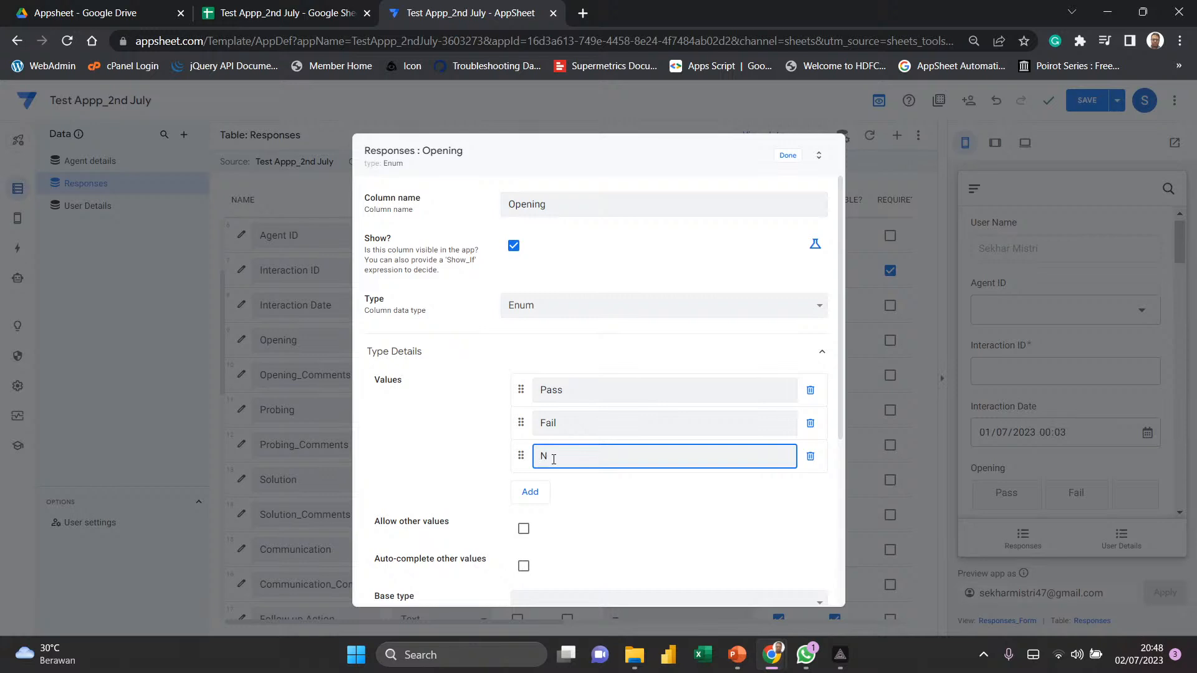
pyautogui.write('A')
pyautogui.click(640, 514)
# - Set the Opening column's initial value formula to Yes and save the expression
pyautogui.scroll(-4, 641, 514)
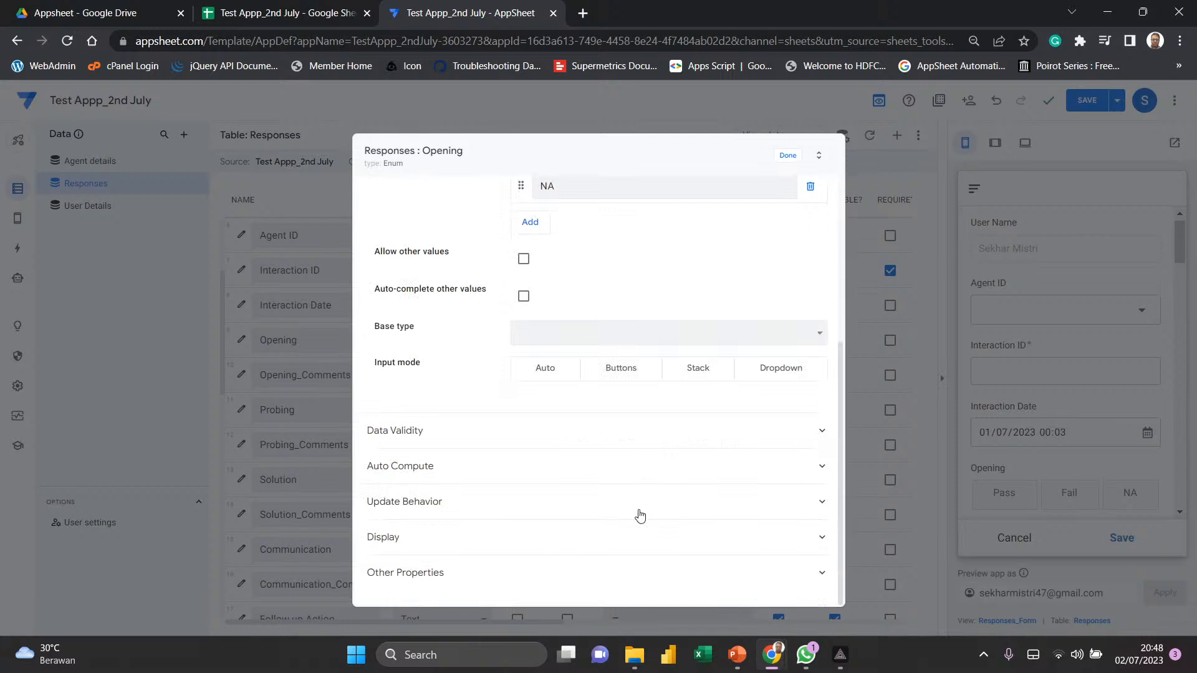
pyautogui.scroll(4, 640, 516)
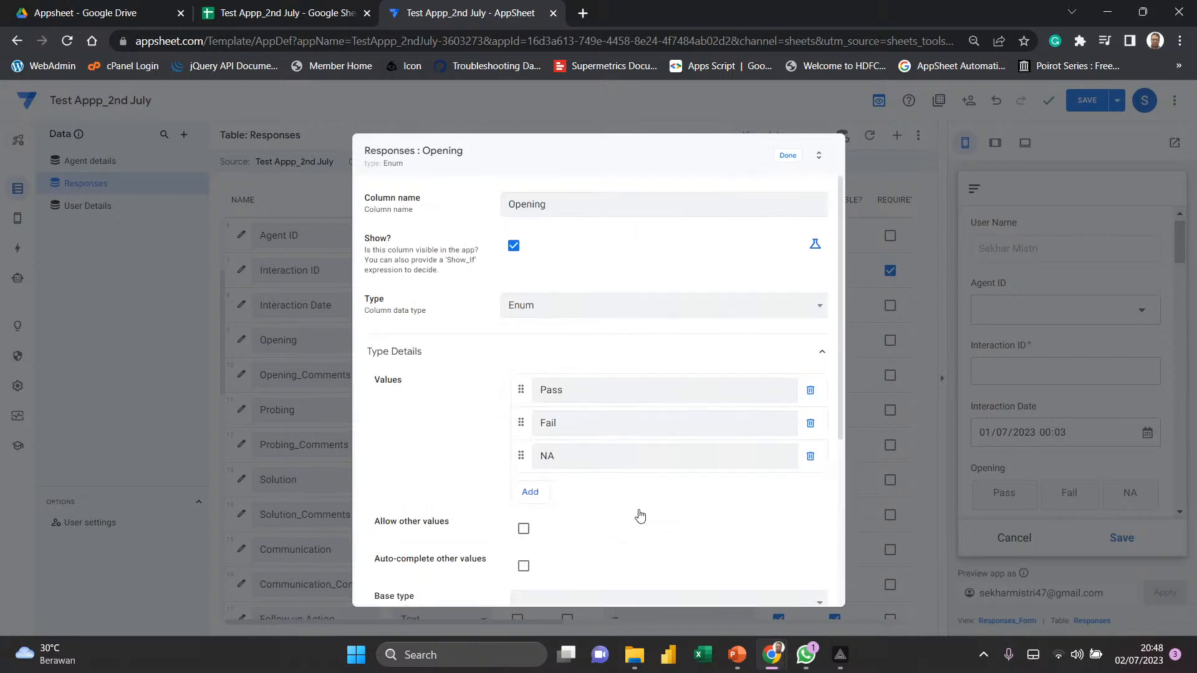
pyautogui.scroll(-2, 640, 514)
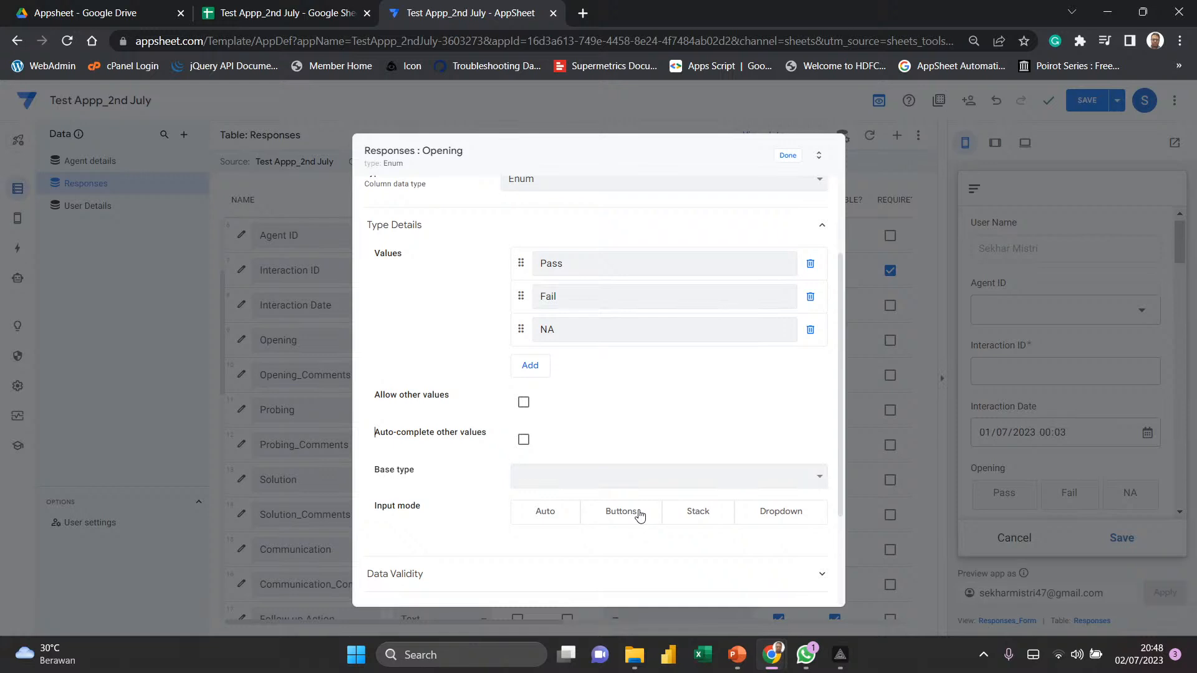
pyautogui.scroll(-2, 646, 408)
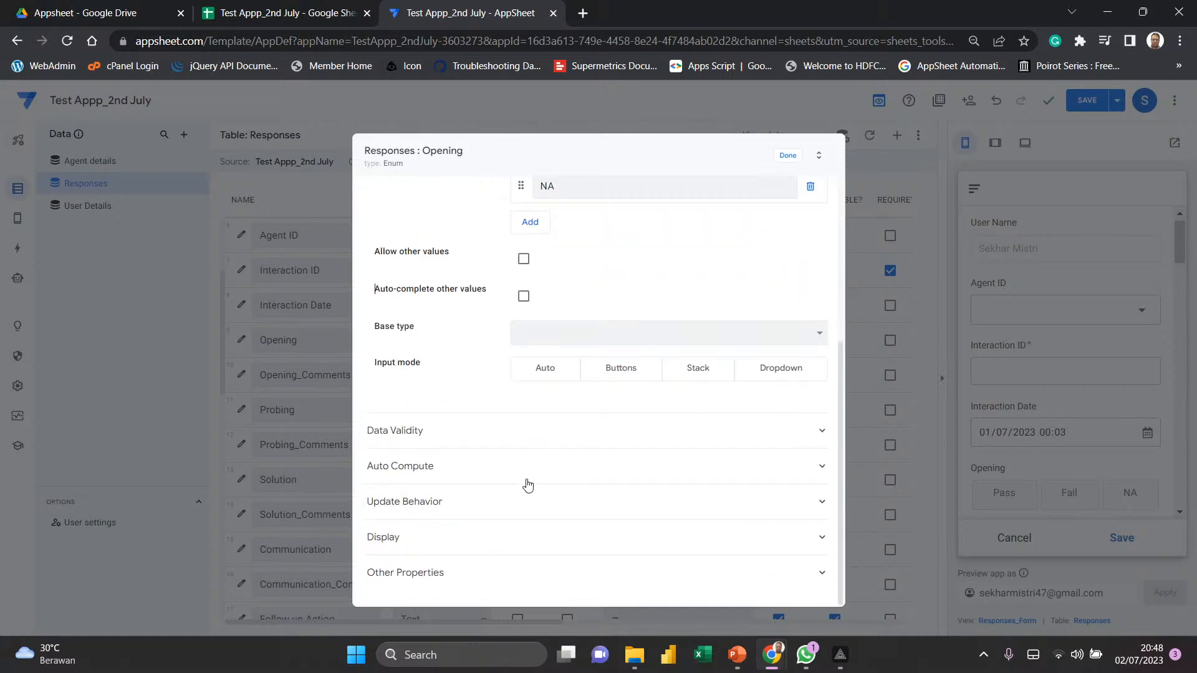
pyautogui.click(462, 468)
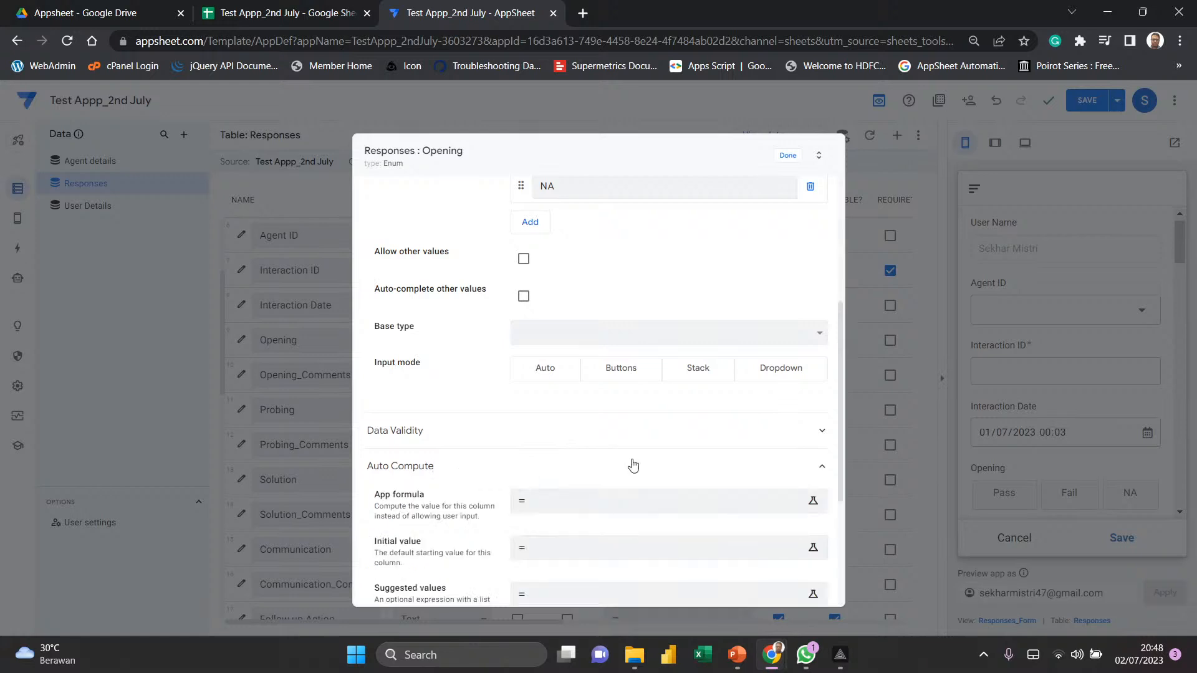
pyautogui.scroll(-3, 632, 465)
pyautogui.click(584, 385)
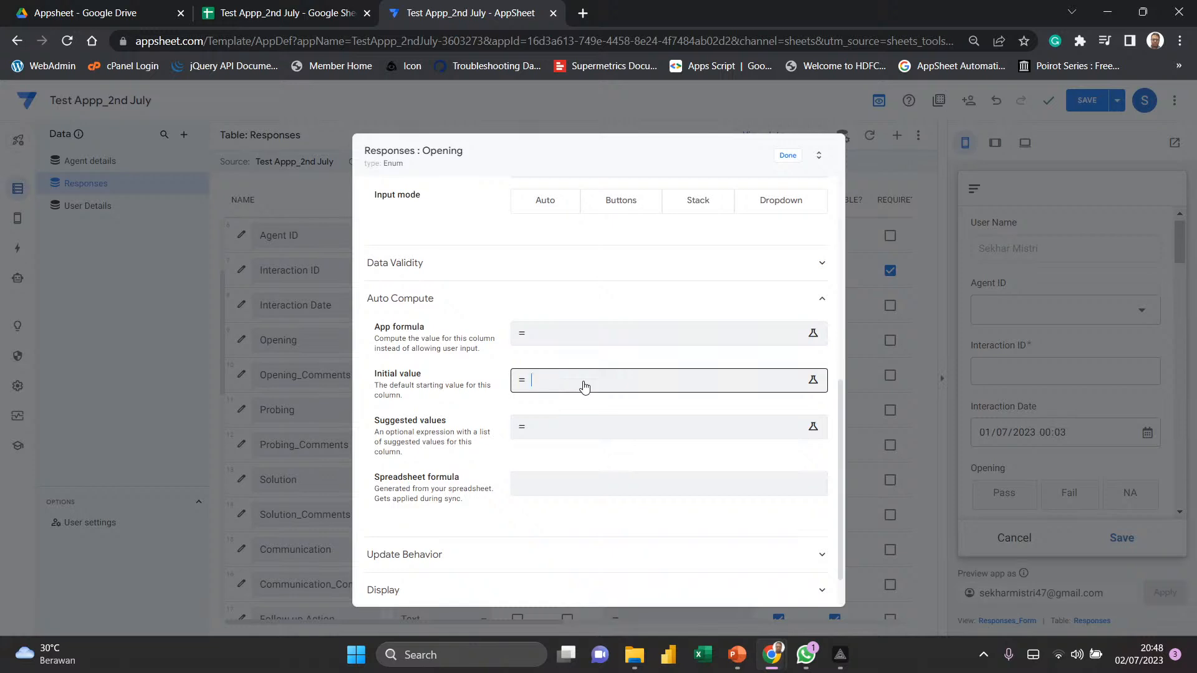
pyautogui.click(584, 387)
pyautogui.write('Yes')
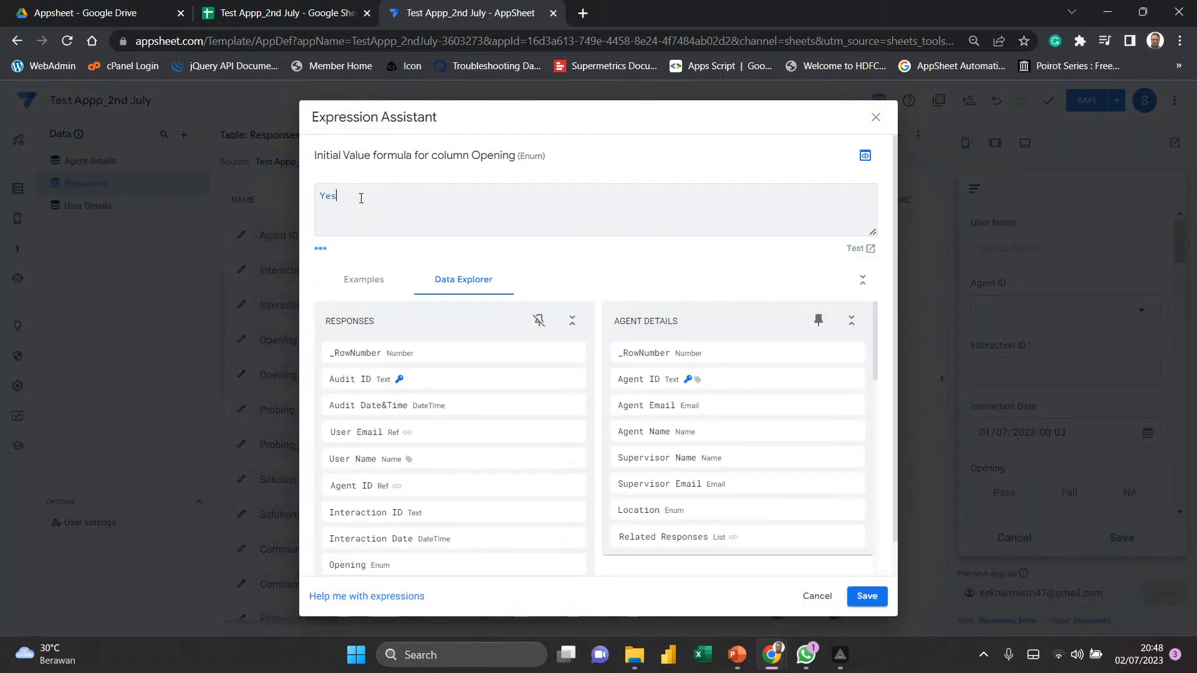
pyautogui.click(866, 596)
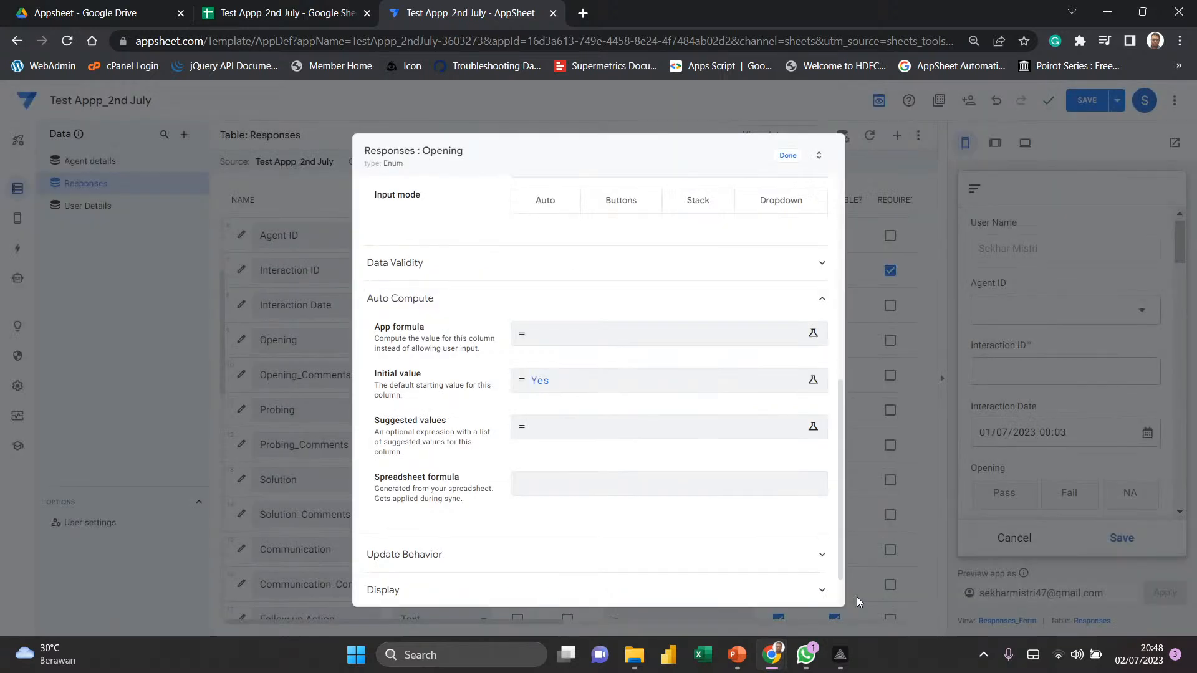
# - Set the Opening column's initial value formula to Pass, save the expression and review the column's settings
pyautogui.click(625, 388)
pyautogui.moveTo(394, 203); pyautogui.dragTo(270, 187)
pyautogui.write('Pass')
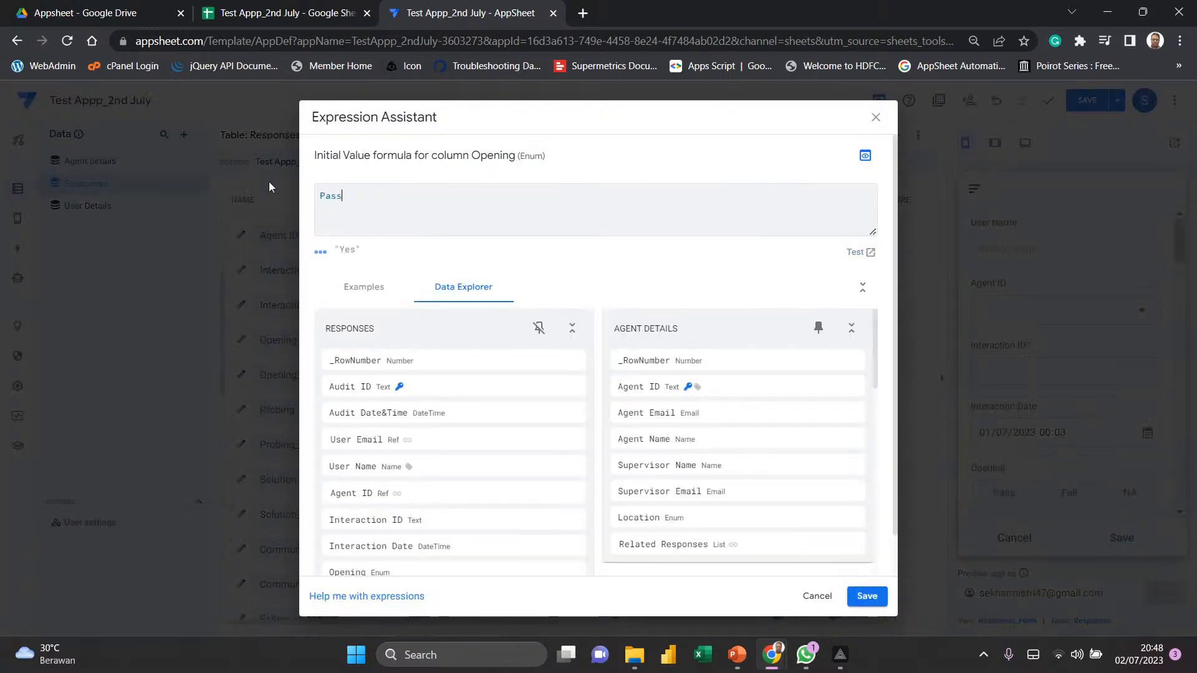
pyautogui.click(873, 598)
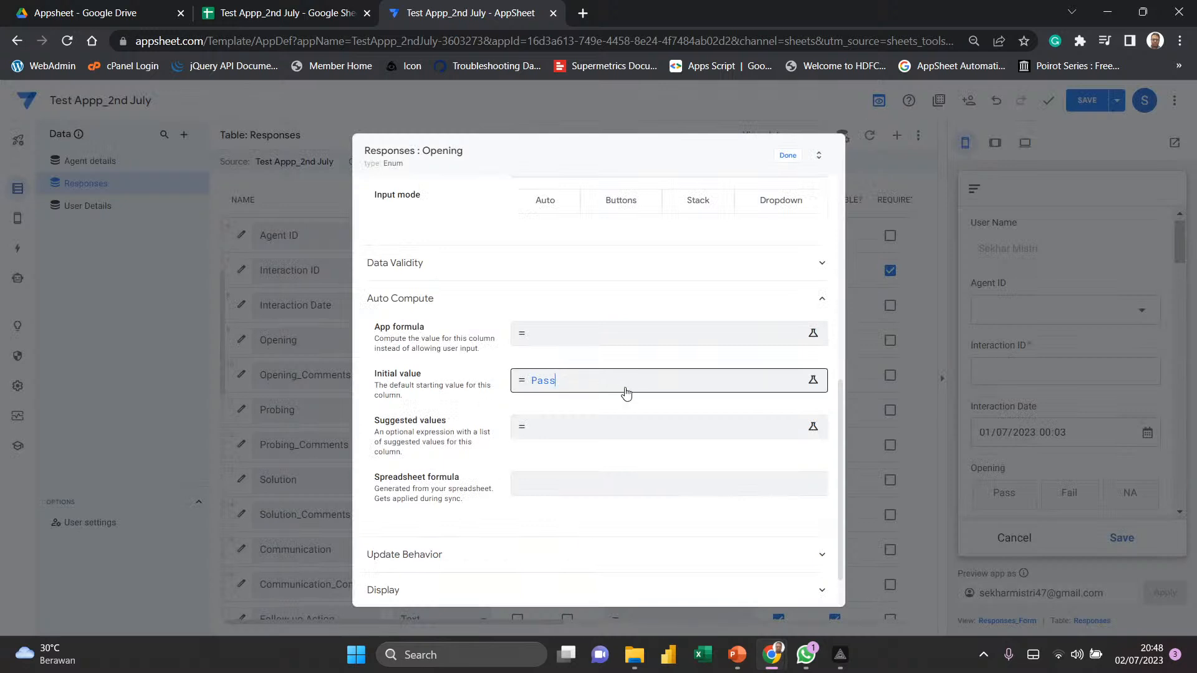
pyautogui.scroll(-1, 626, 392)
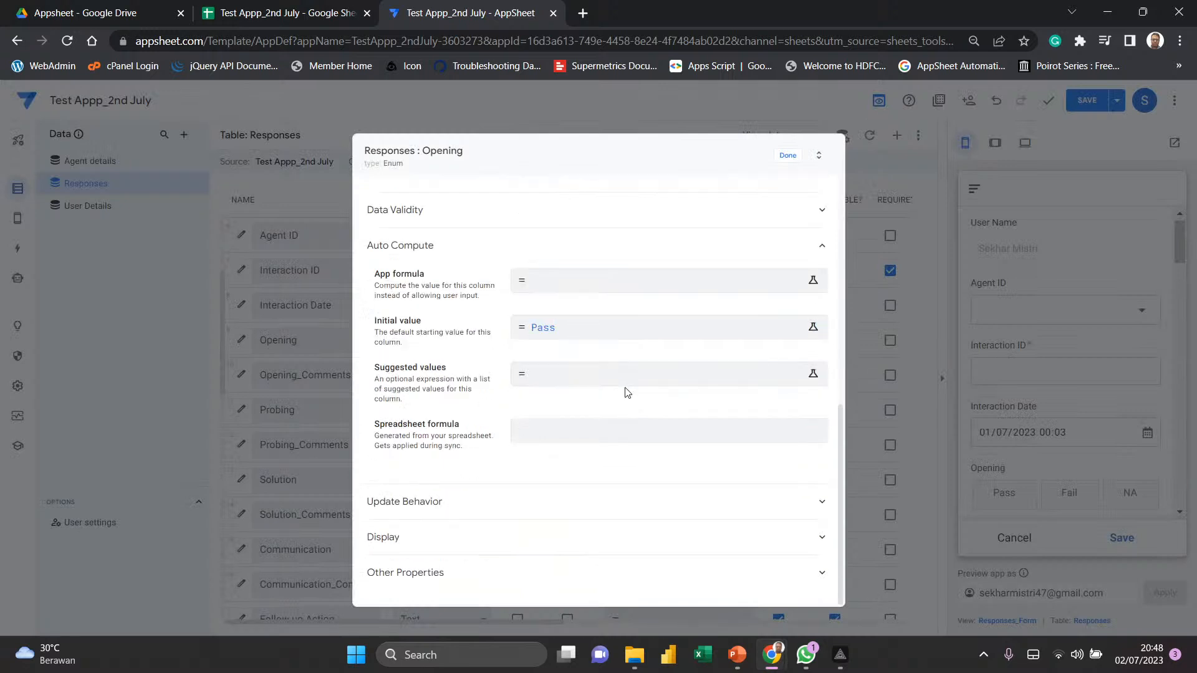
pyautogui.scroll(10, 627, 391)
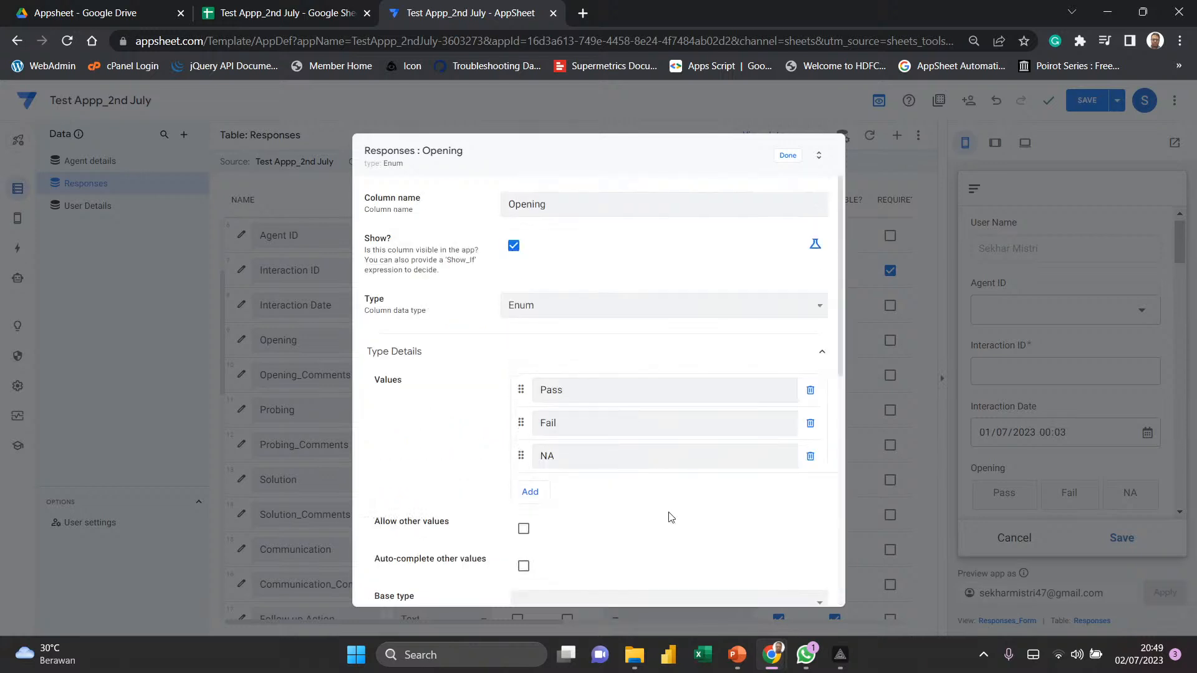
# - Set the Opening column's input mode to Buttons, close its settings and save the app
pyautogui.scroll(-5, 669, 516)
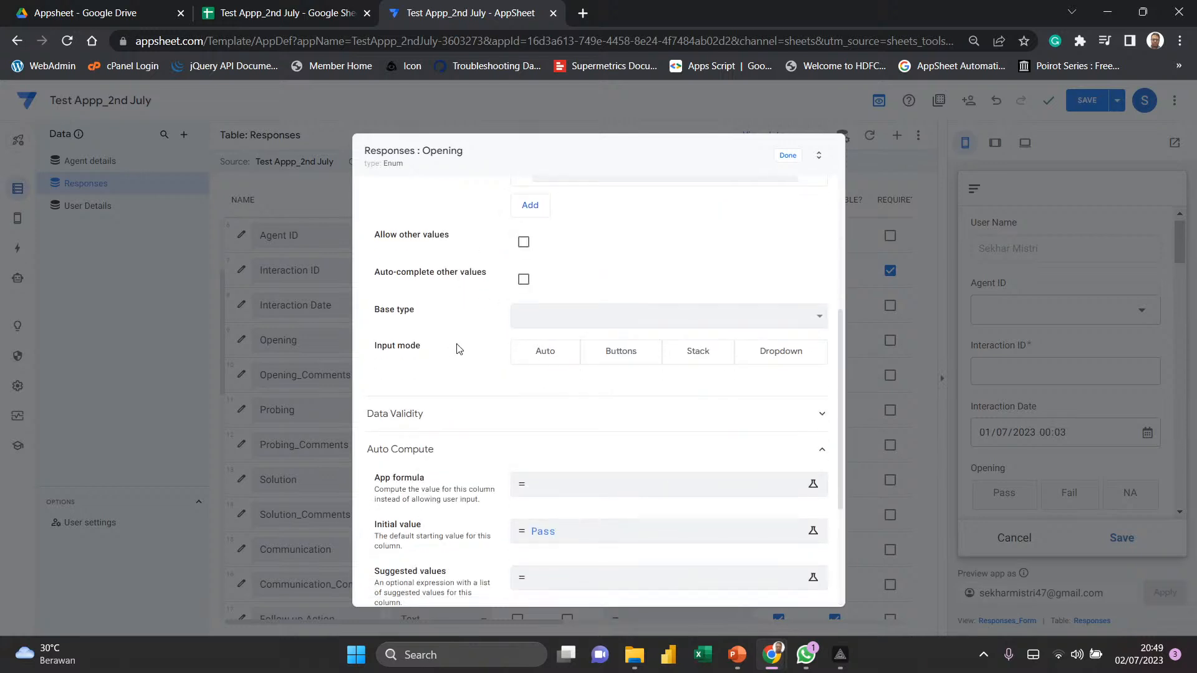
pyautogui.click(630, 357)
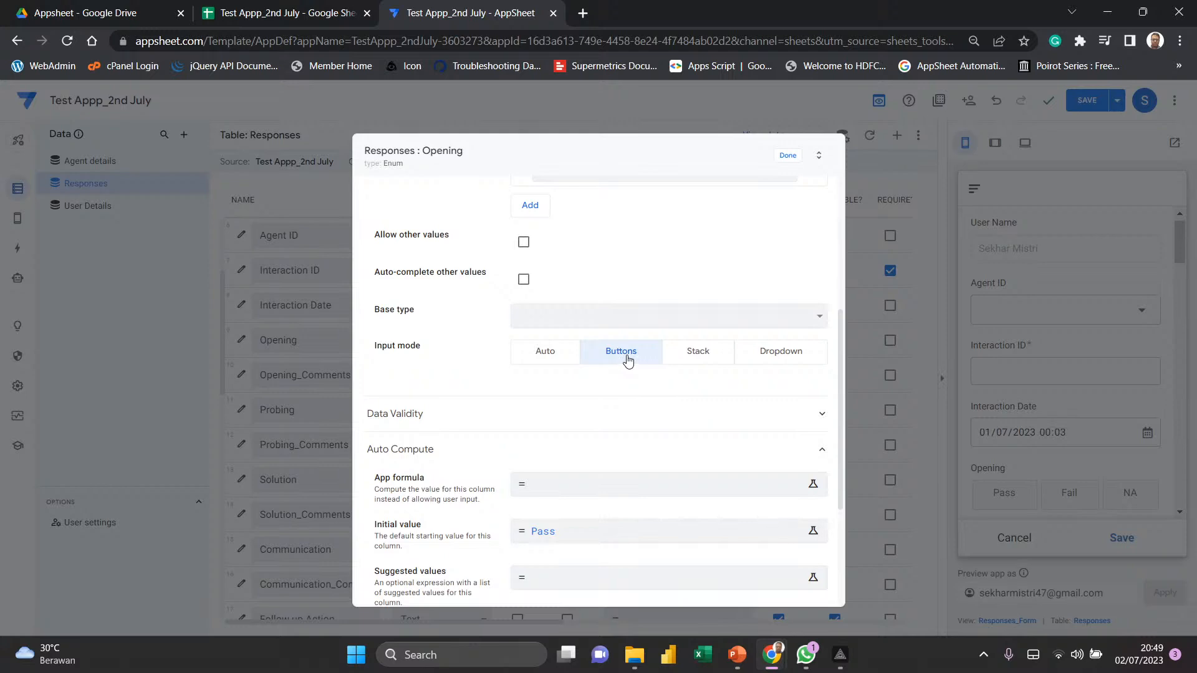
pyautogui.click(788, 156)
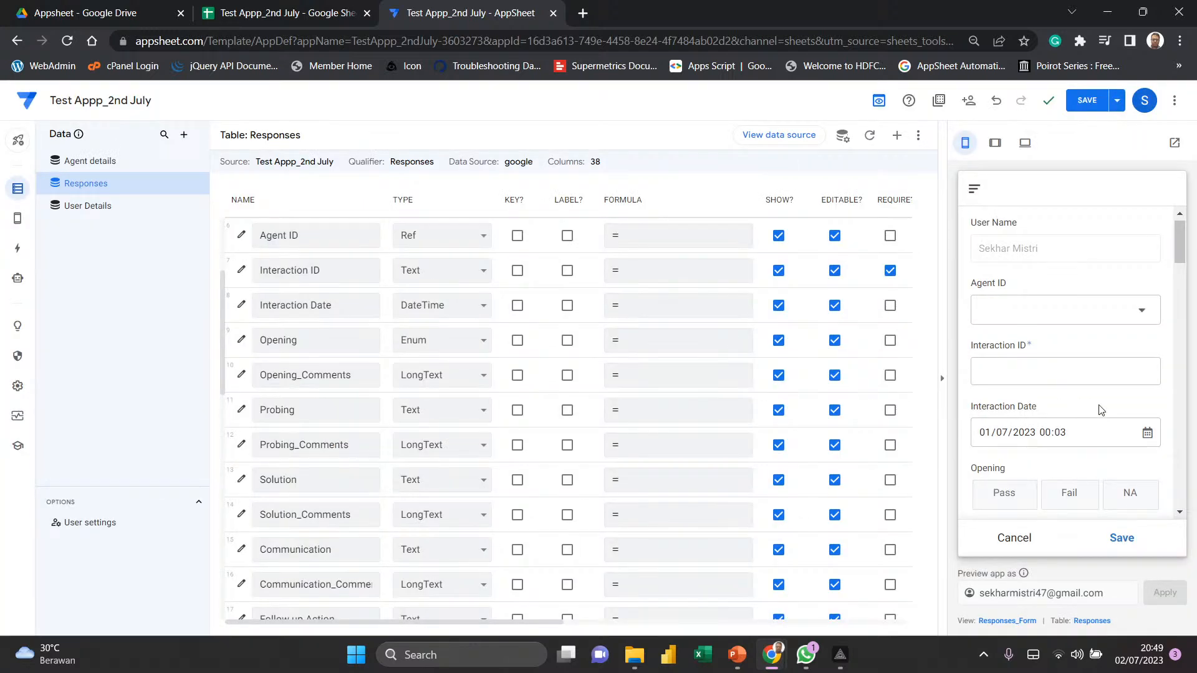
pyautogui.scroll(-1, 1101, 410)
pyautogui.scroll(-1, 1100, 410)
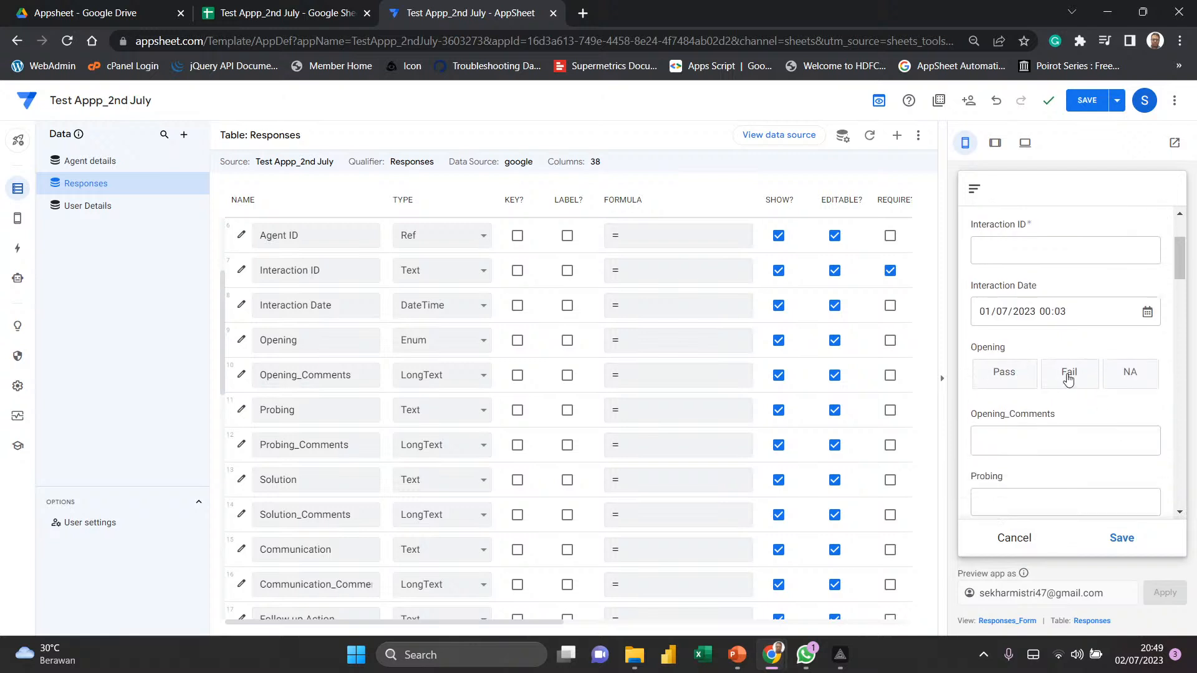
pyautogui.click(1088, 101)
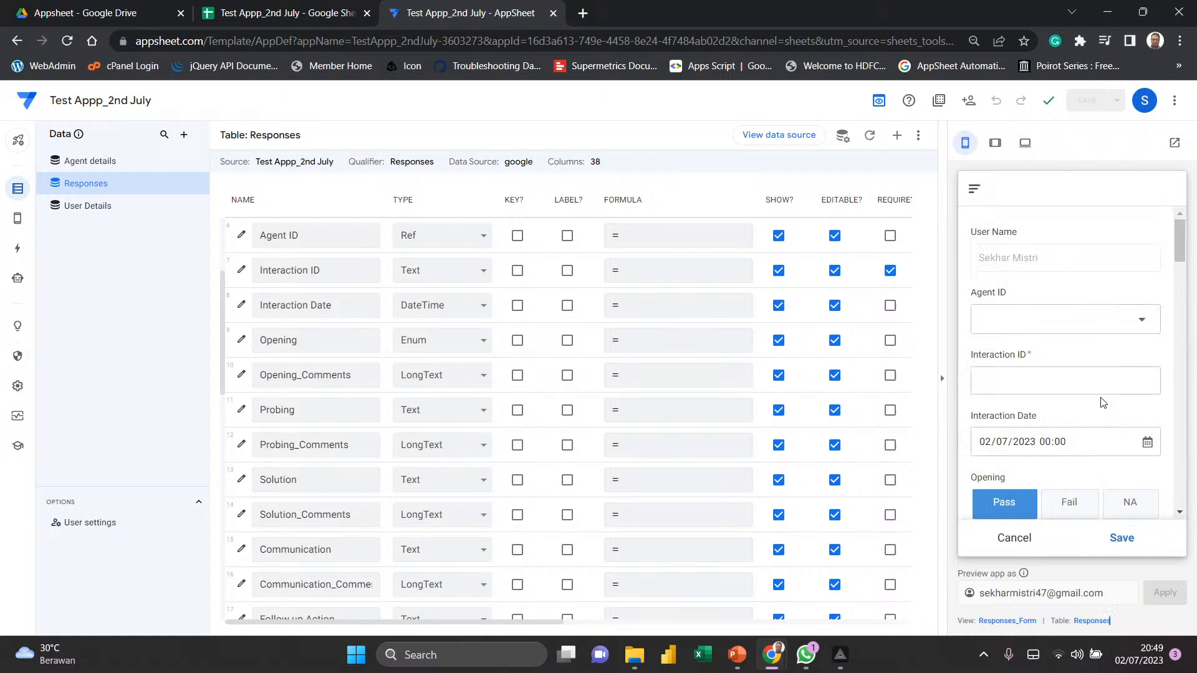
# - Test the Fail, NA and Pass choices of the Opening field in the form preview, ending on Pass
pyautogui.scroll(-3, 1103, 402)
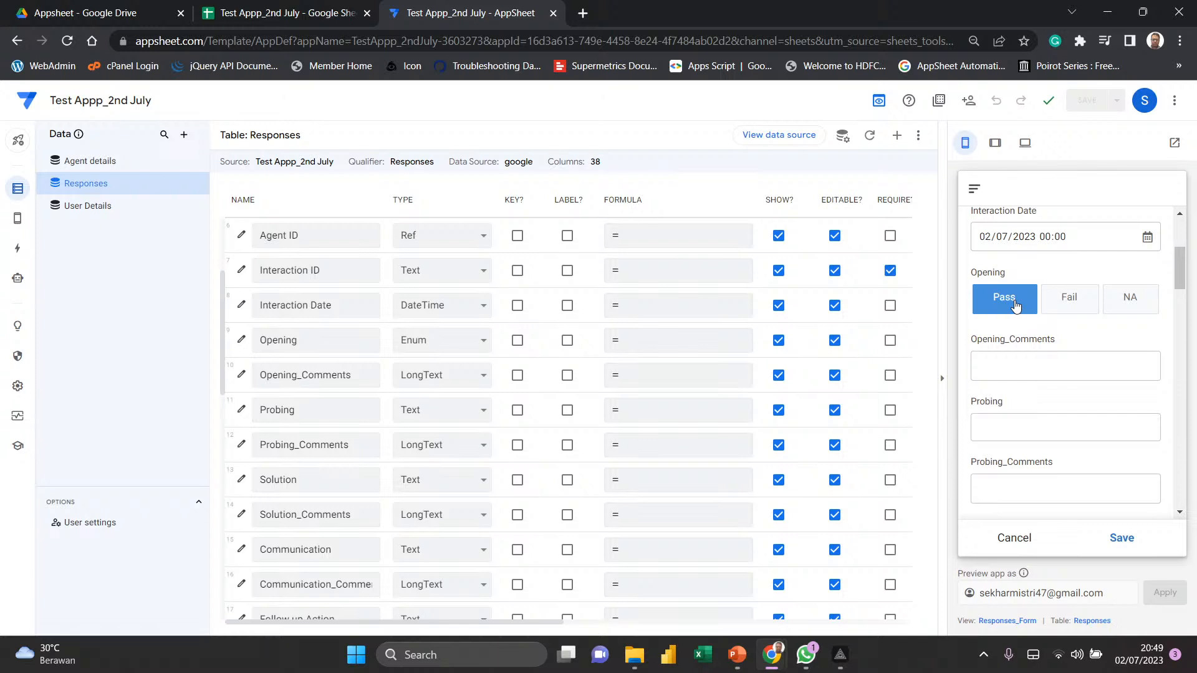
pyautogui.scroll(1, 1016, 305)
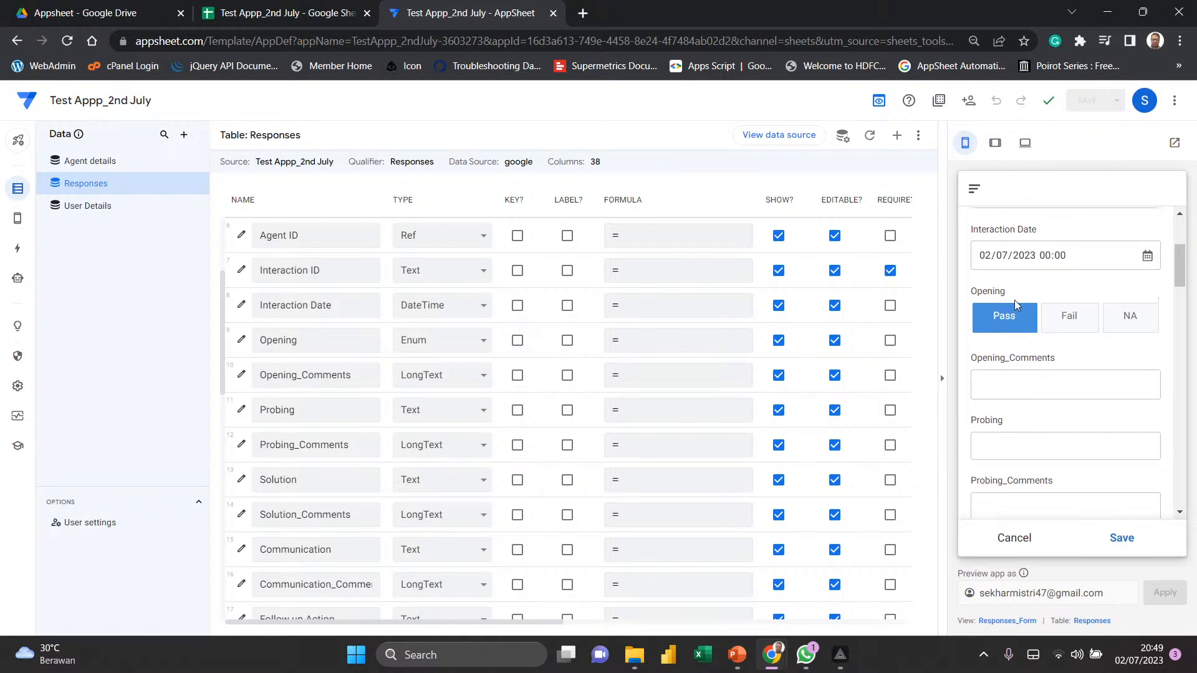
pyautogui.click(1069, 330)
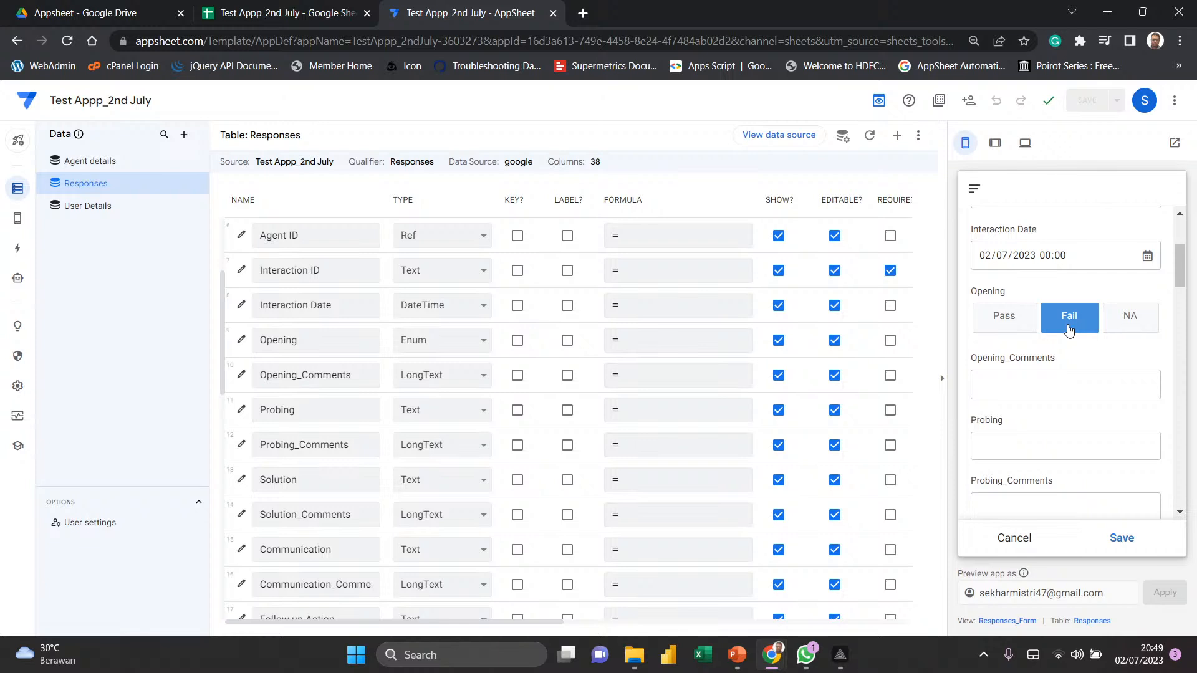
pyautogui.click(1125, 321)
pyautogui.click(1067, 328)
pyautogui.click(1024, 331)
pyautogui.click(1081, 328)
pyautogui.click(1128, 323)
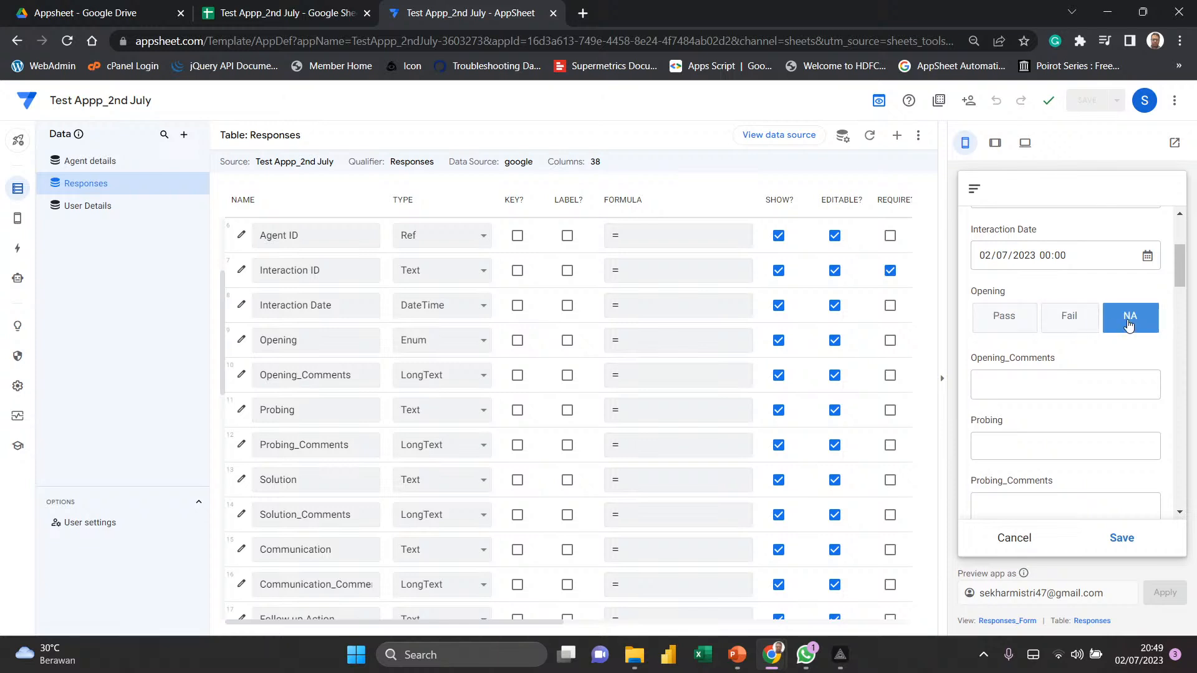
pyautogui.click(999, 317)
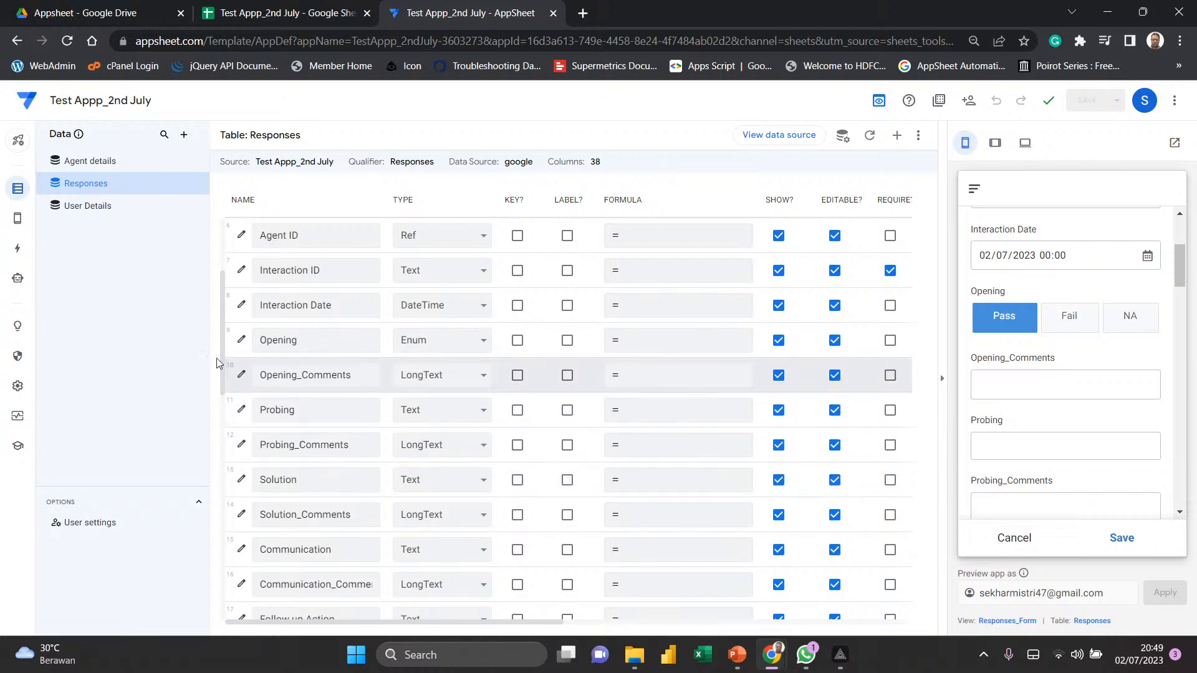
# - Try the Stack and Dropdown input modes for the Opening column and return it to Buttons
pyautogui.click(239, 344)
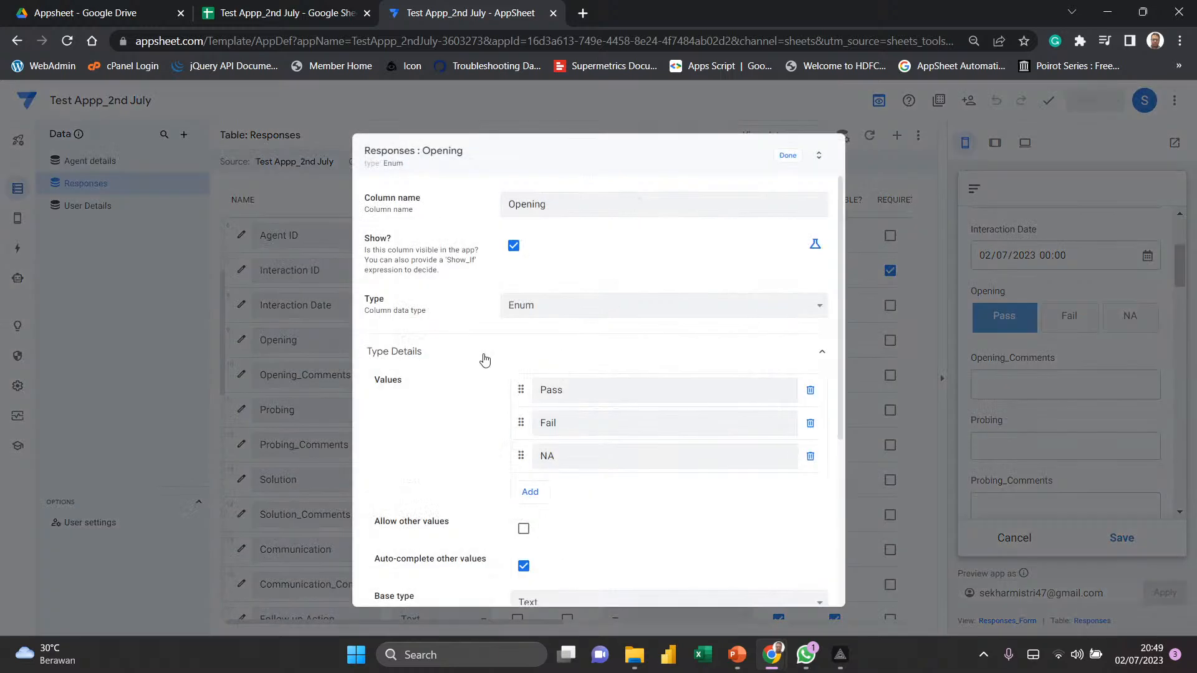
pyautogui.scroll(-4, 633, 518)
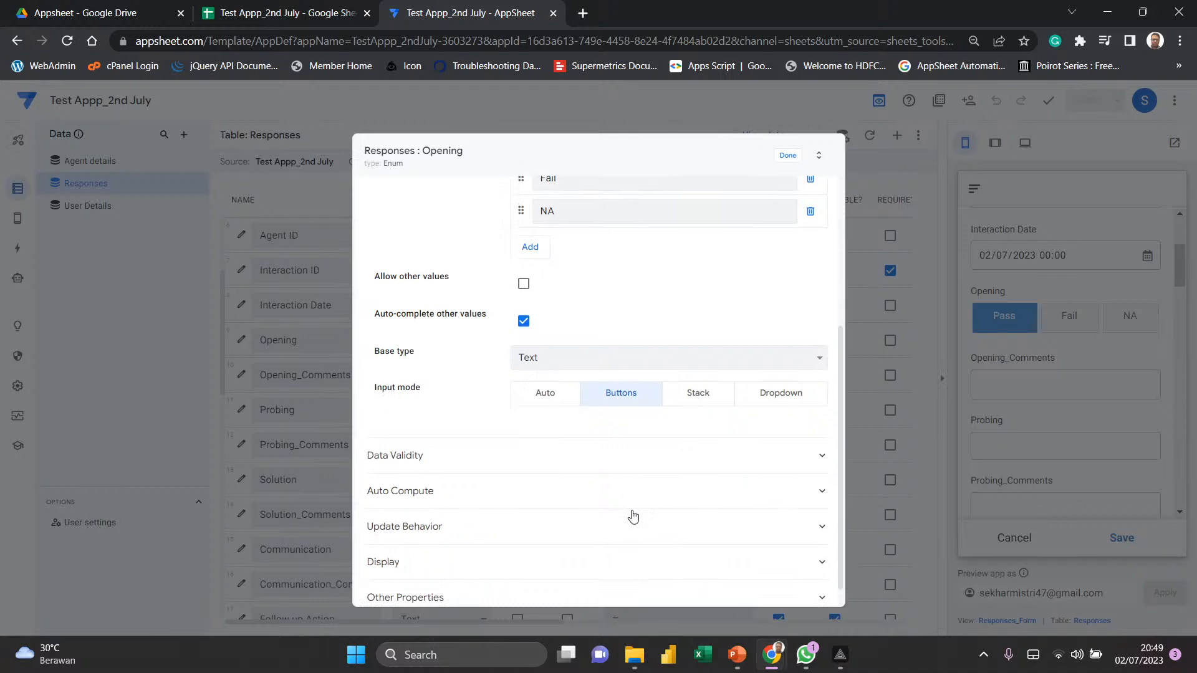
pyautogui.click(708, 402)
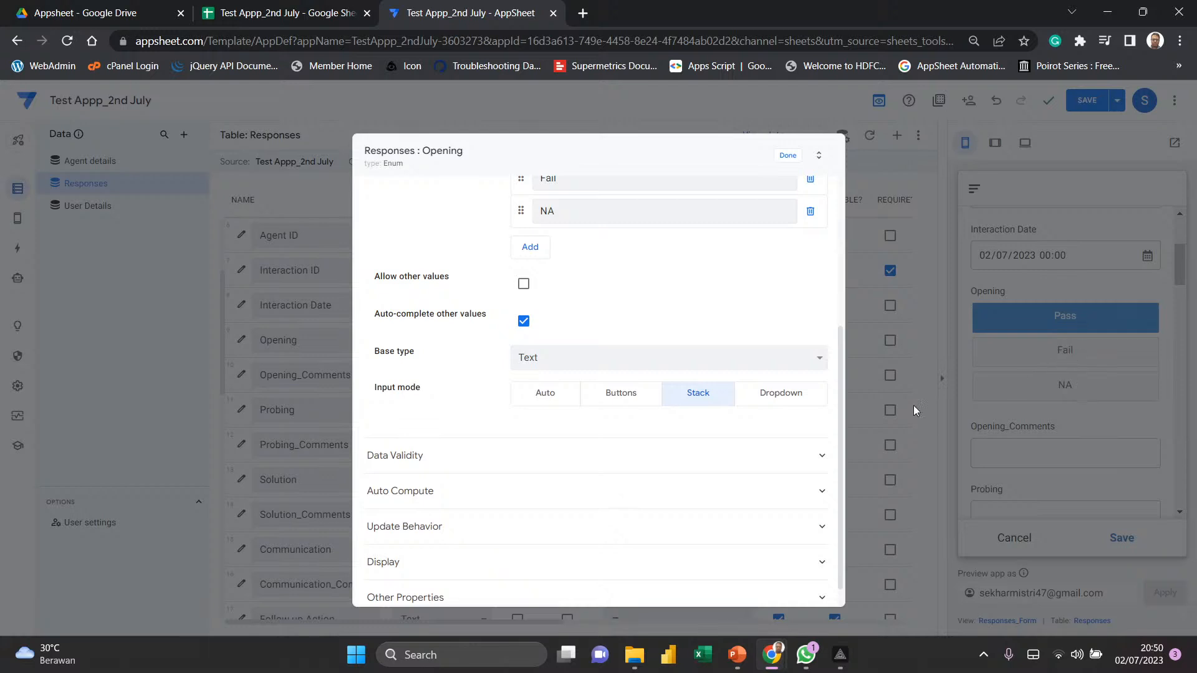
pyautogui.click(790, 396)
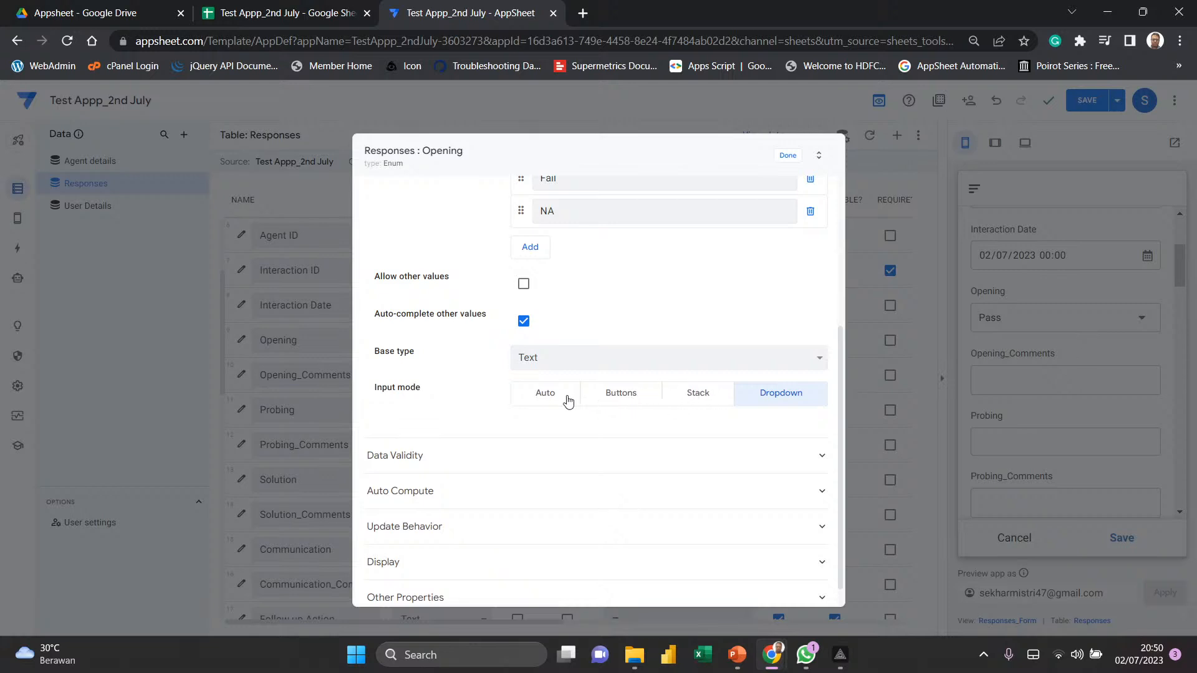
pyautogui.click(606, 404)
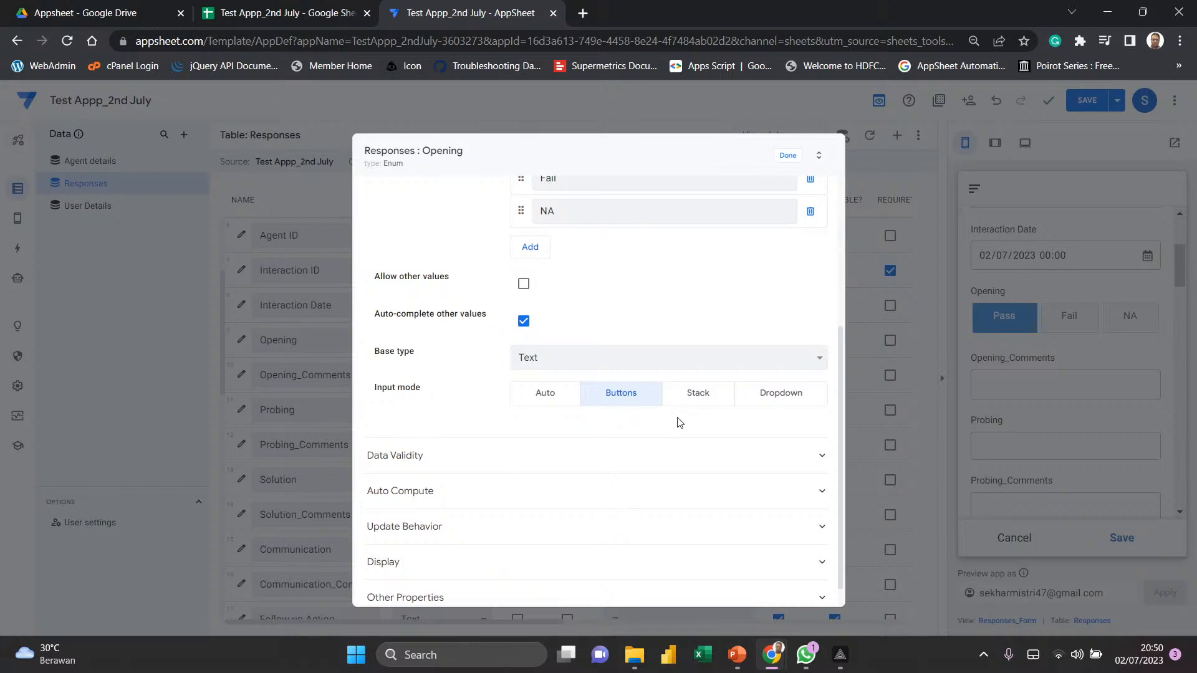
pyautogui.scroll(-1, 679, 423)
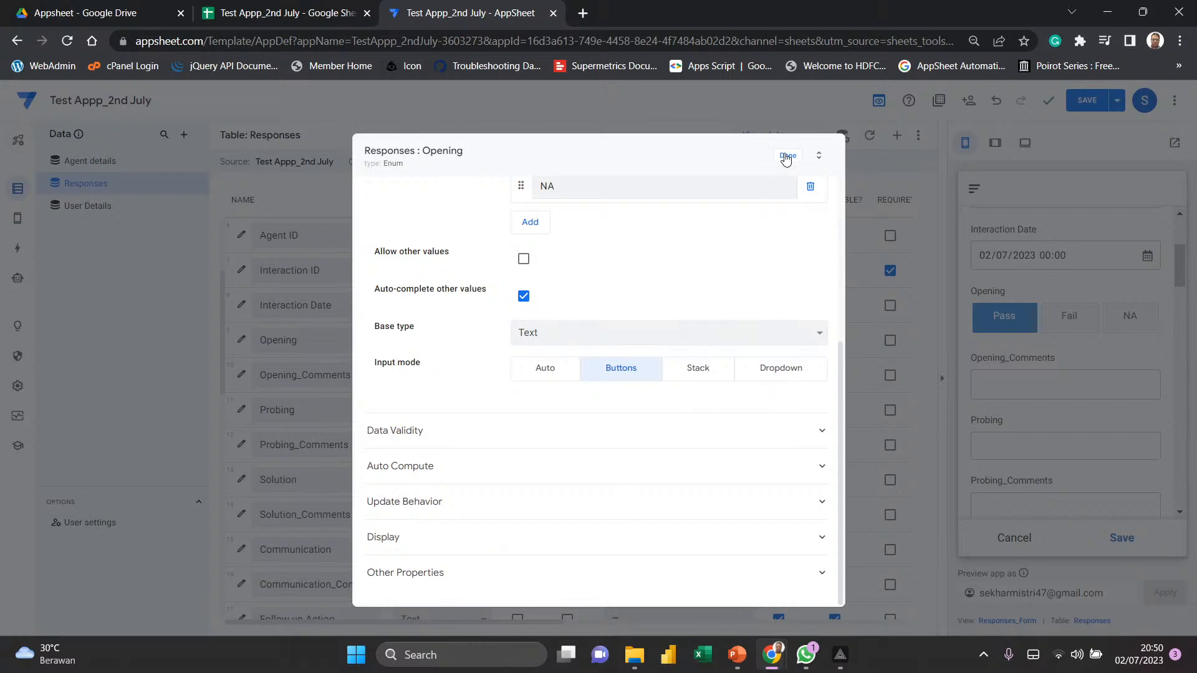
pyautogui.click(786, 156)
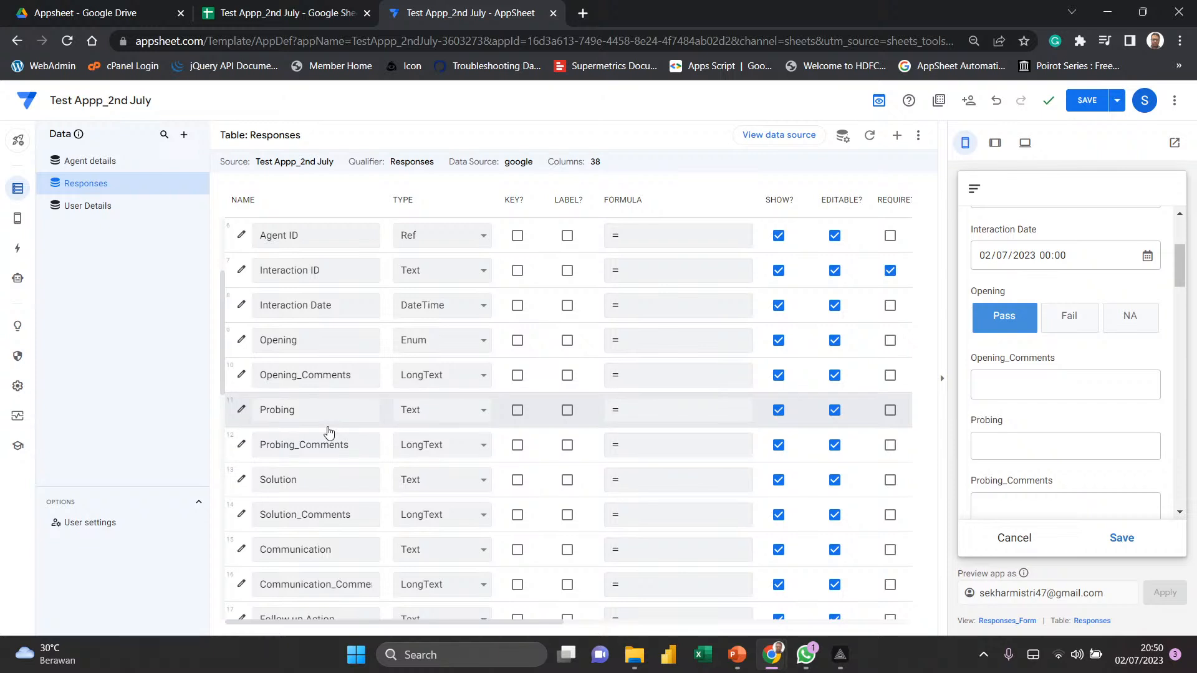
# - Examine the comment, probing, solution, compliance and agent detail fields in the form preview, returning to the Opening field
pyautogui.click(1035, 384)
pyautogui.scroll(-1, 1097, 368)
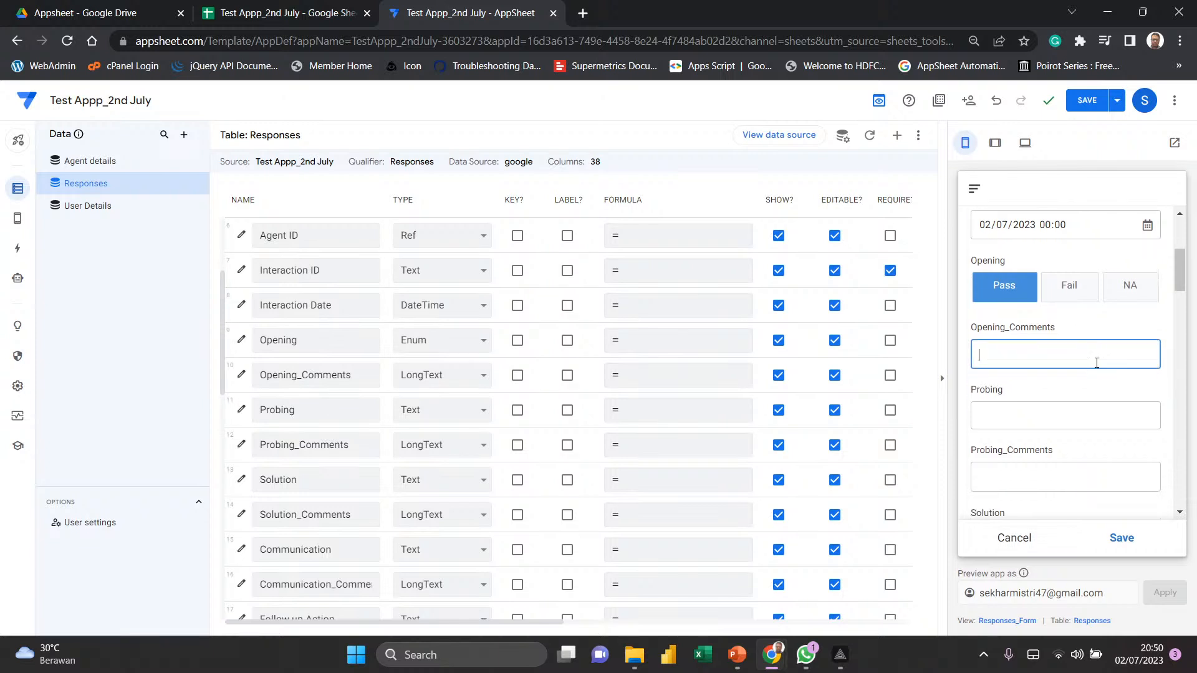
pyautogui.scroll(-2, 1097, 364)
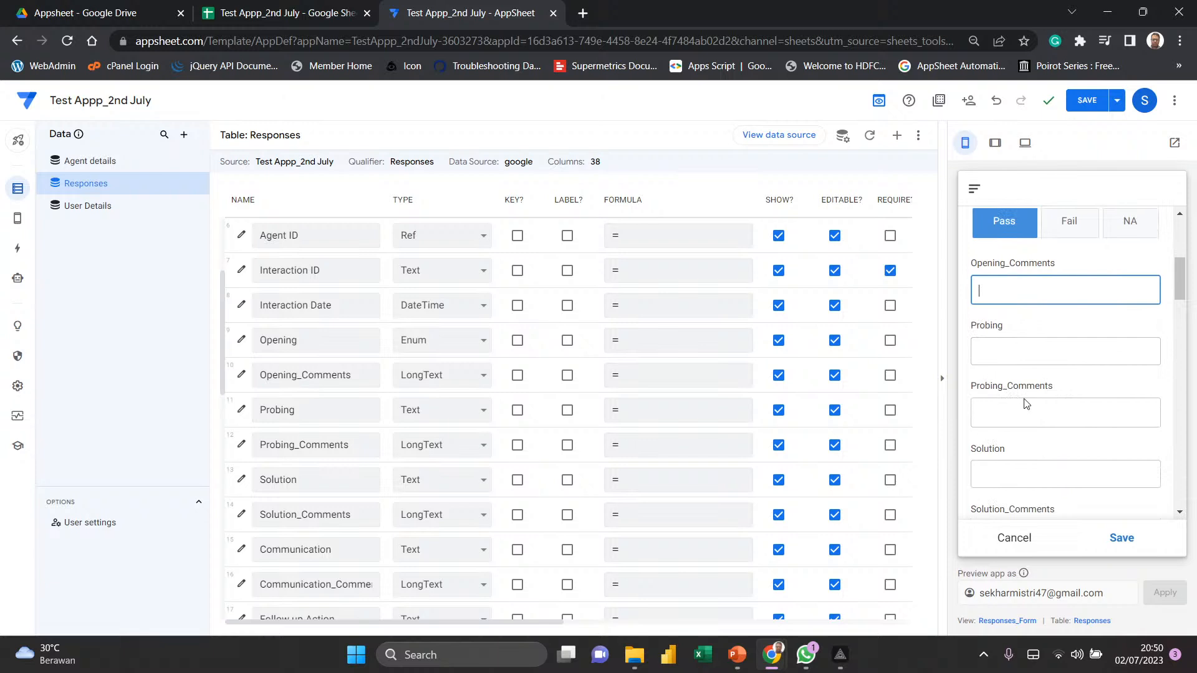
pyautogui.scroll(-3, 1051, 460)
pyautogui.scroll(-10, 1055, 382)
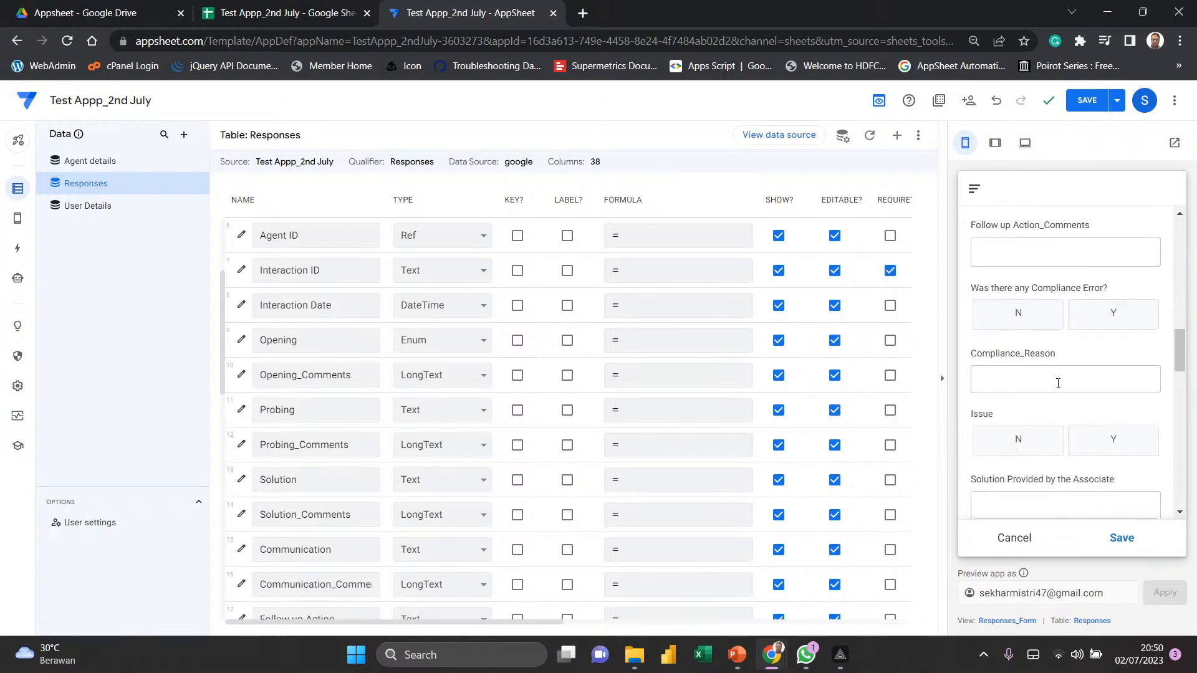
pyautogui.scroll(15, 1058, 383)
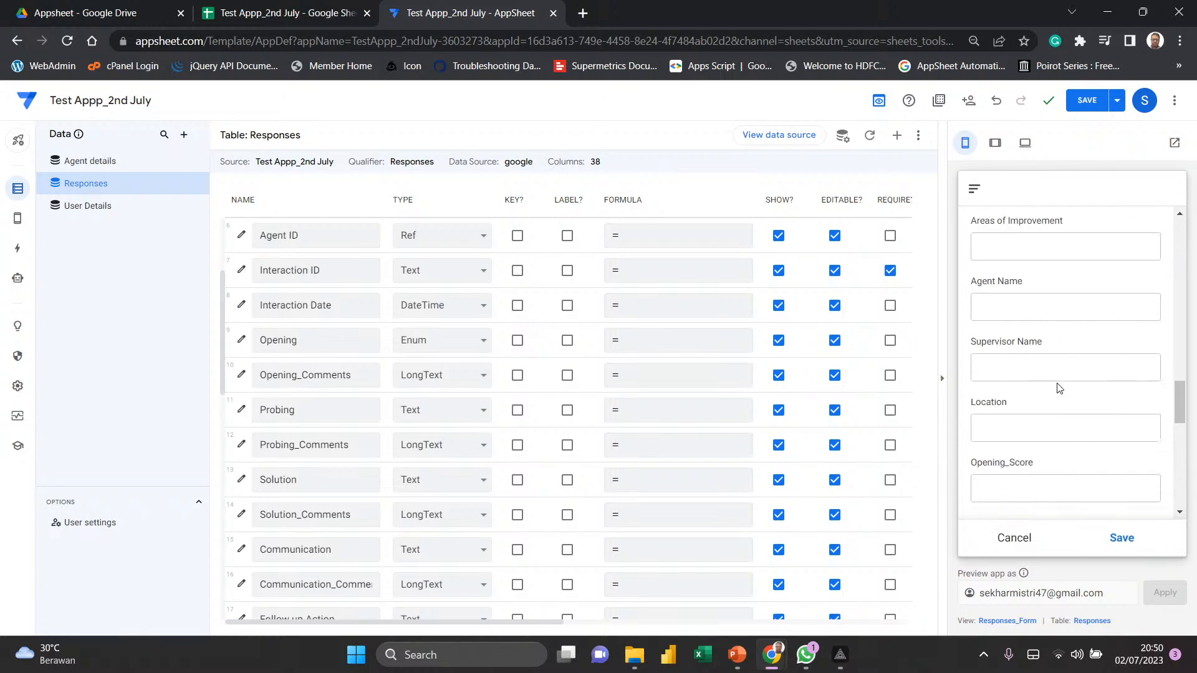
pyautogui.scroll(-5, 1058, 382)
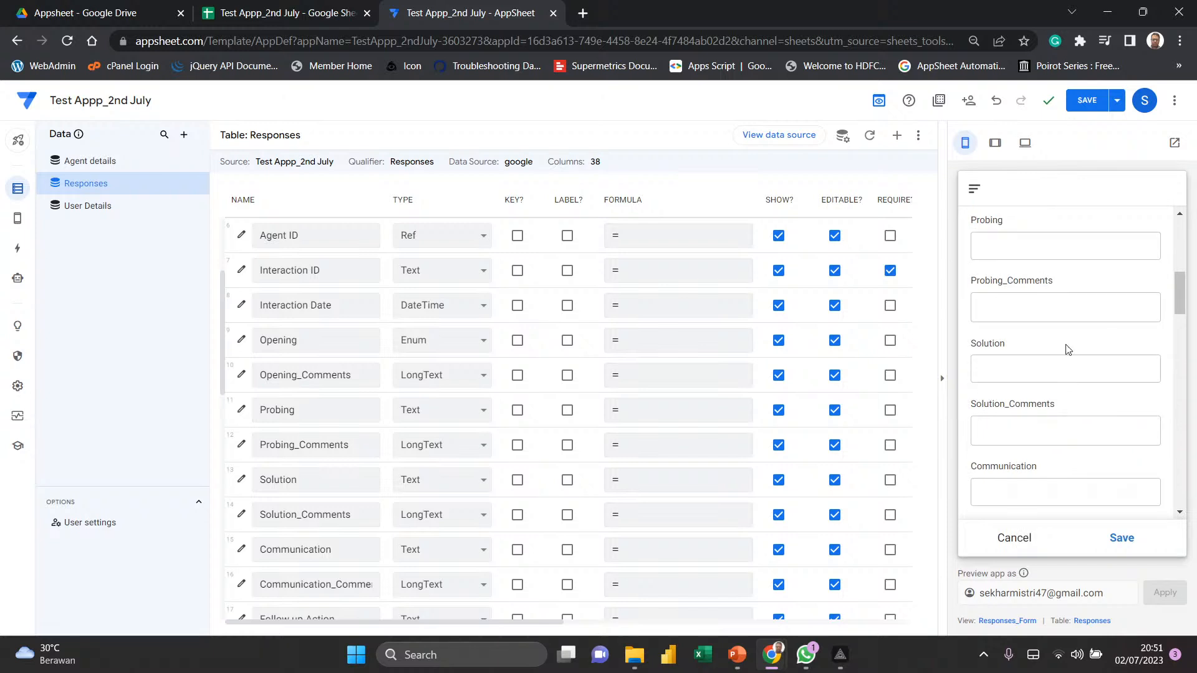
pyautogui.scroll(1, 1069, 338)
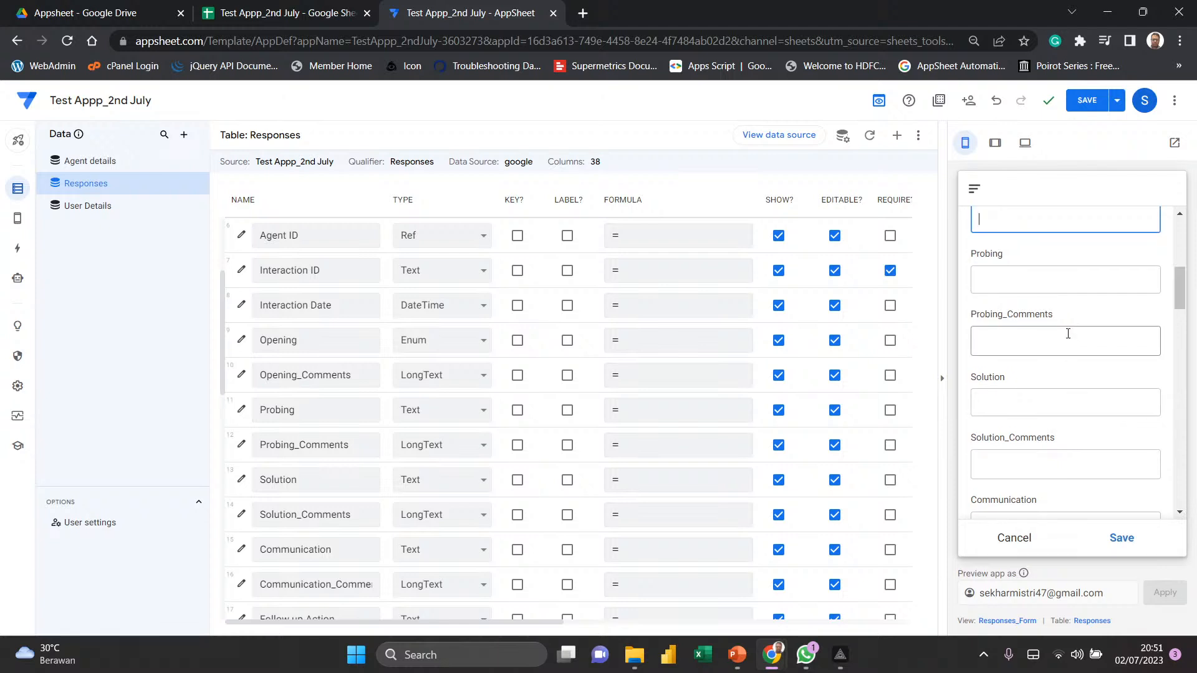
pyautogui.scroll(4, 1067, 334)
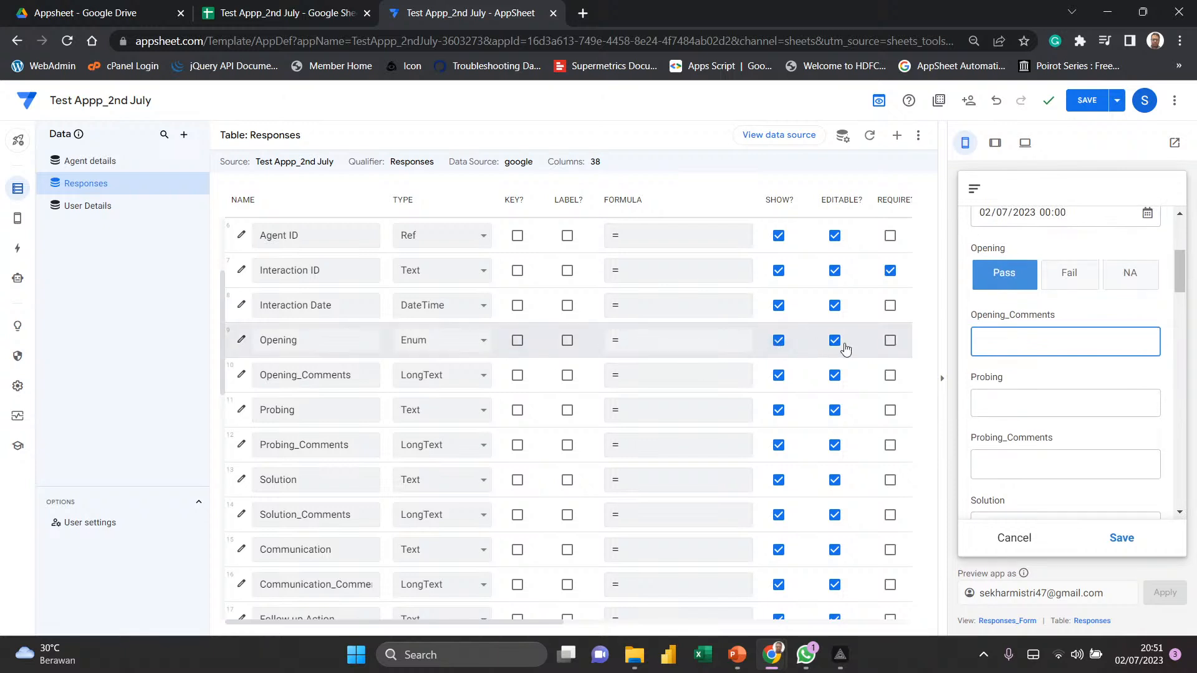
# - Make the Opening column required and check the Require setting in its data validity options
pyautogui.click(890, 342)
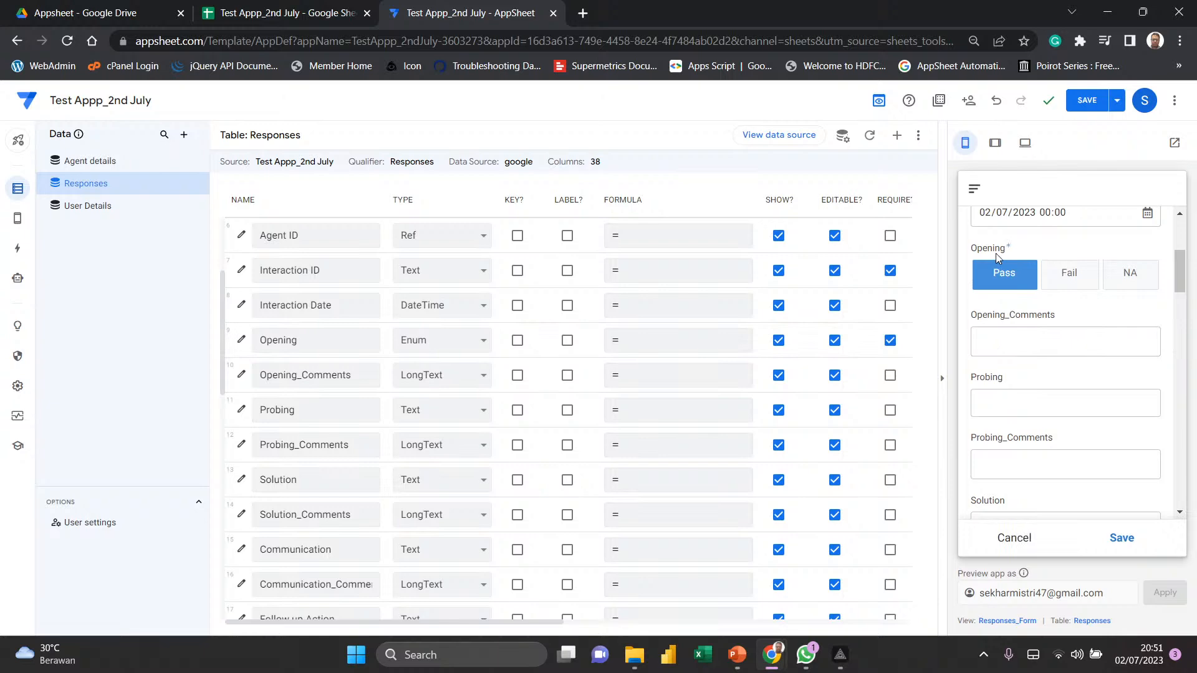
pyautogui.click(240, 341)
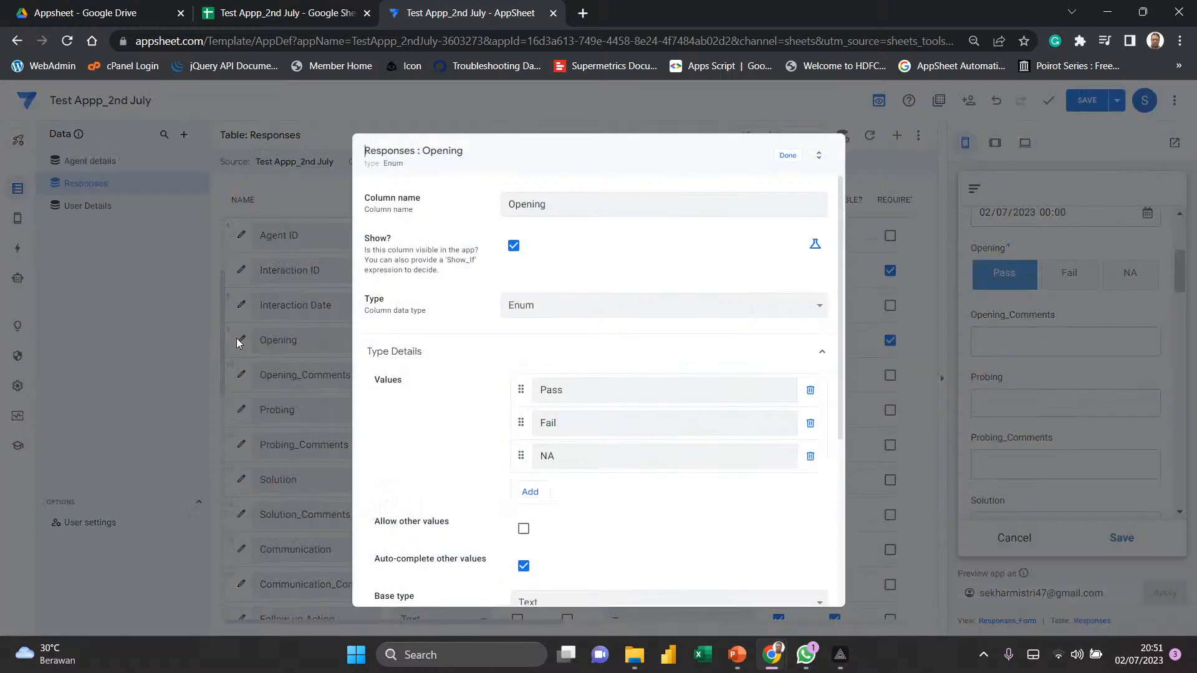
pyautogui.scroll(-4, 695, 415)
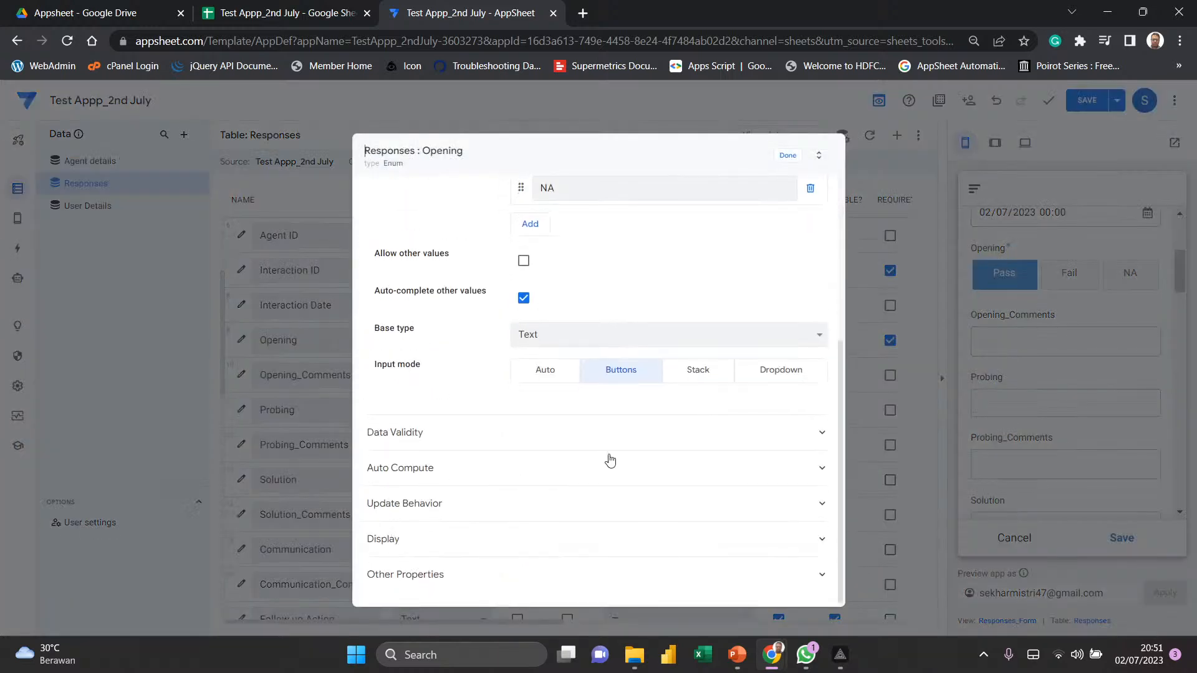
pyautogui.click(489, 440)
pyautogui.scroll(-3, 489, 439)
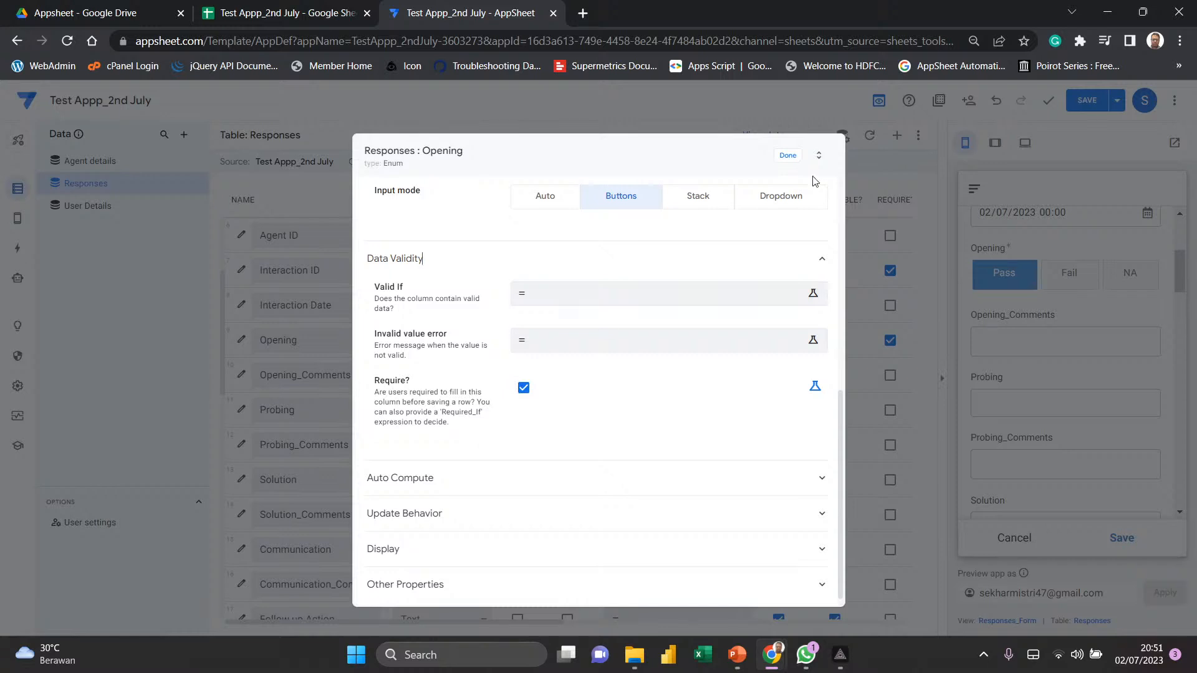
pyautogui.click(787, 155)
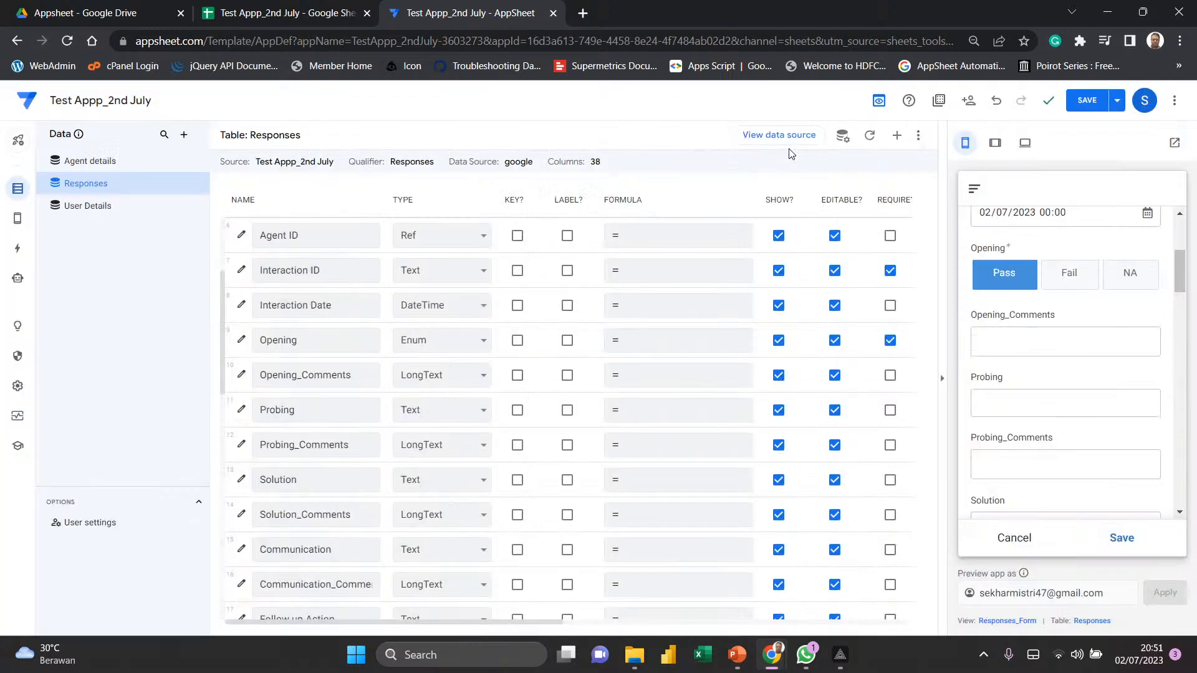
# - Mark the Opening_Comments column as required in its data validity settings
pyautogui.click(240, 376)
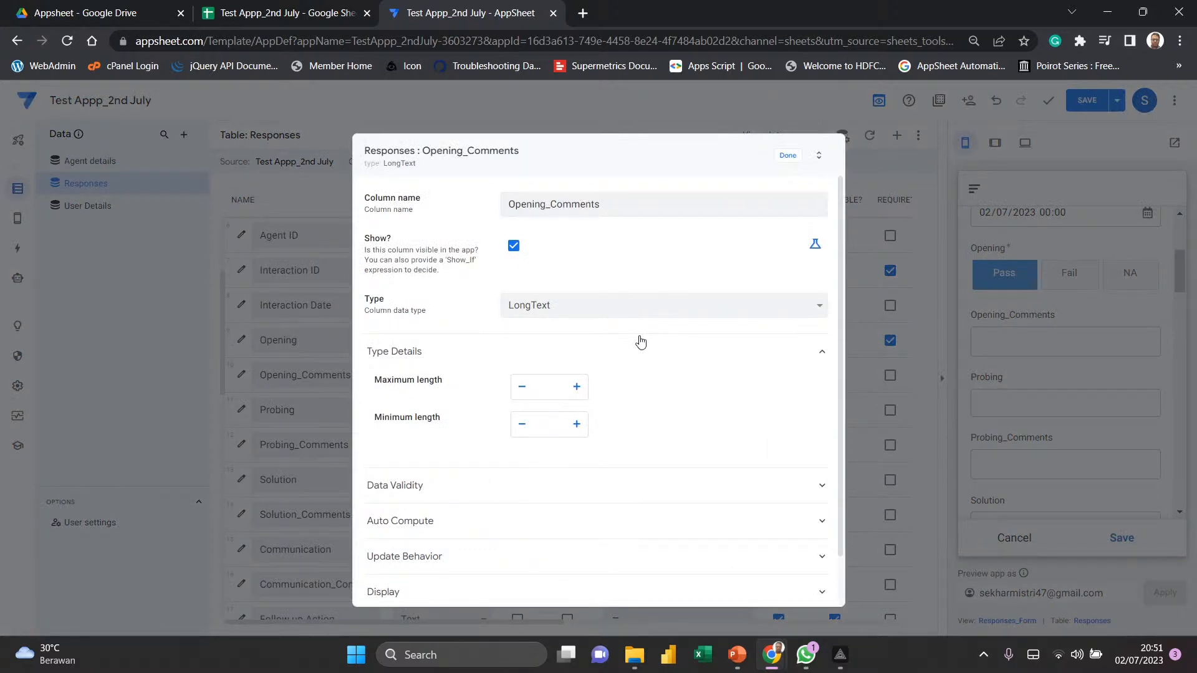
pyautogui.scroll(-1, 640, 342)
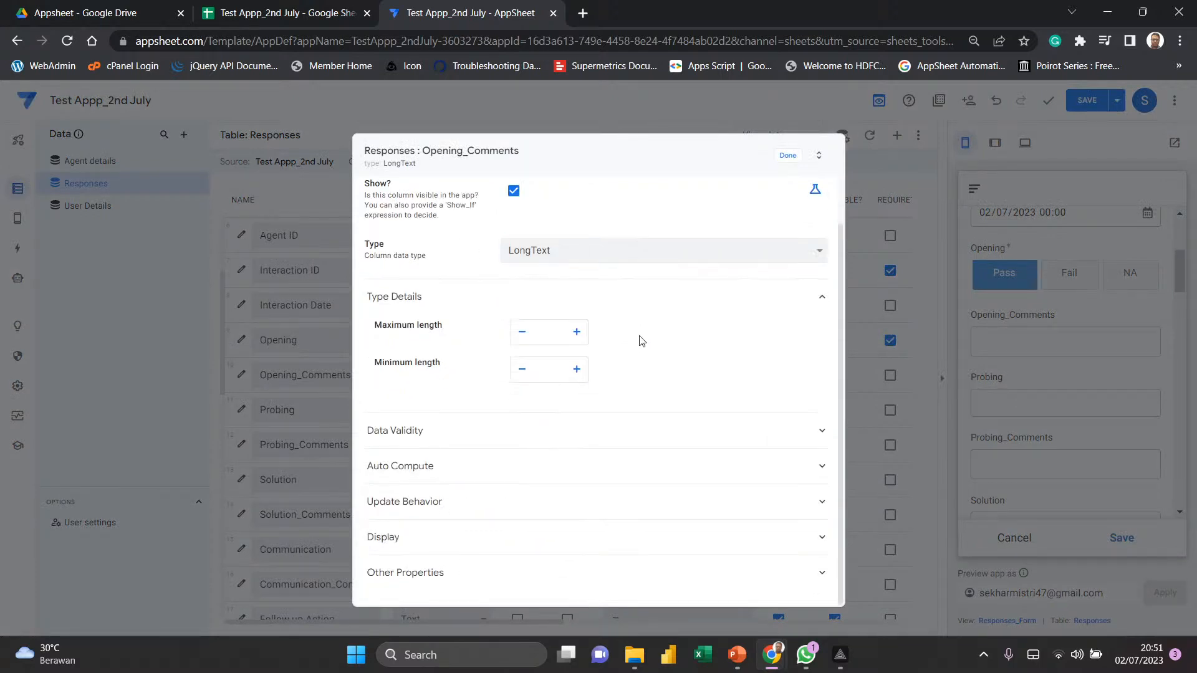
pyautogui.click(601, 444)
pyautogui.scroll(-3, 633, 391)
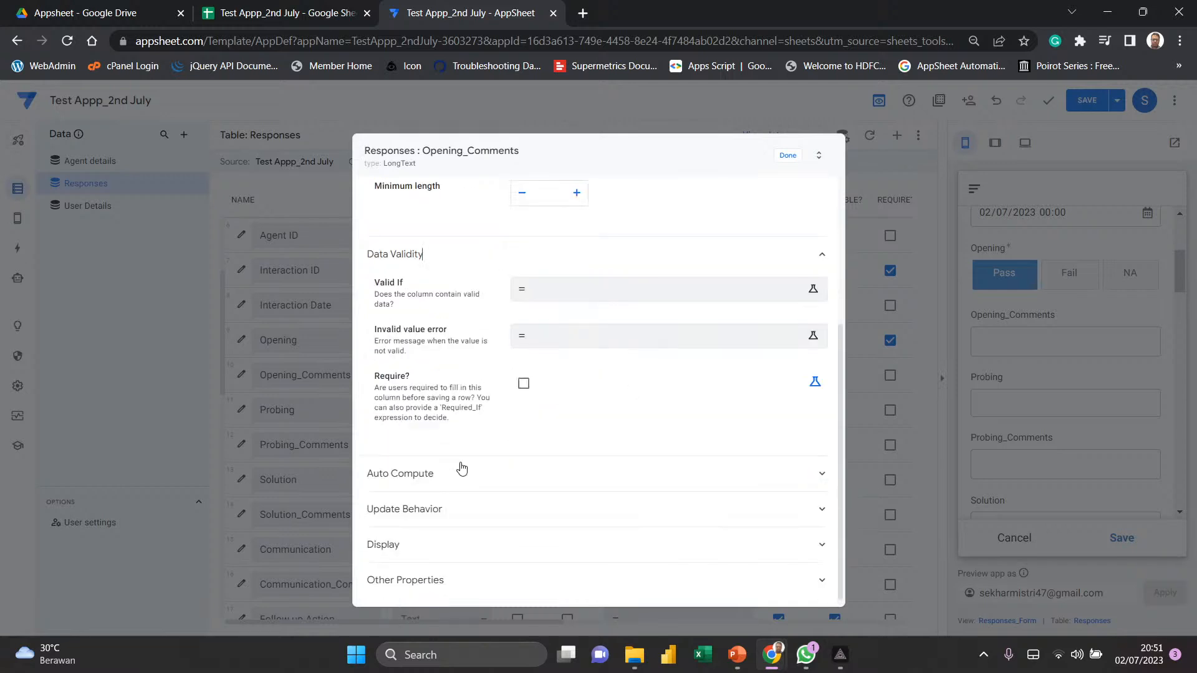
pyautogui.click(523, 385)
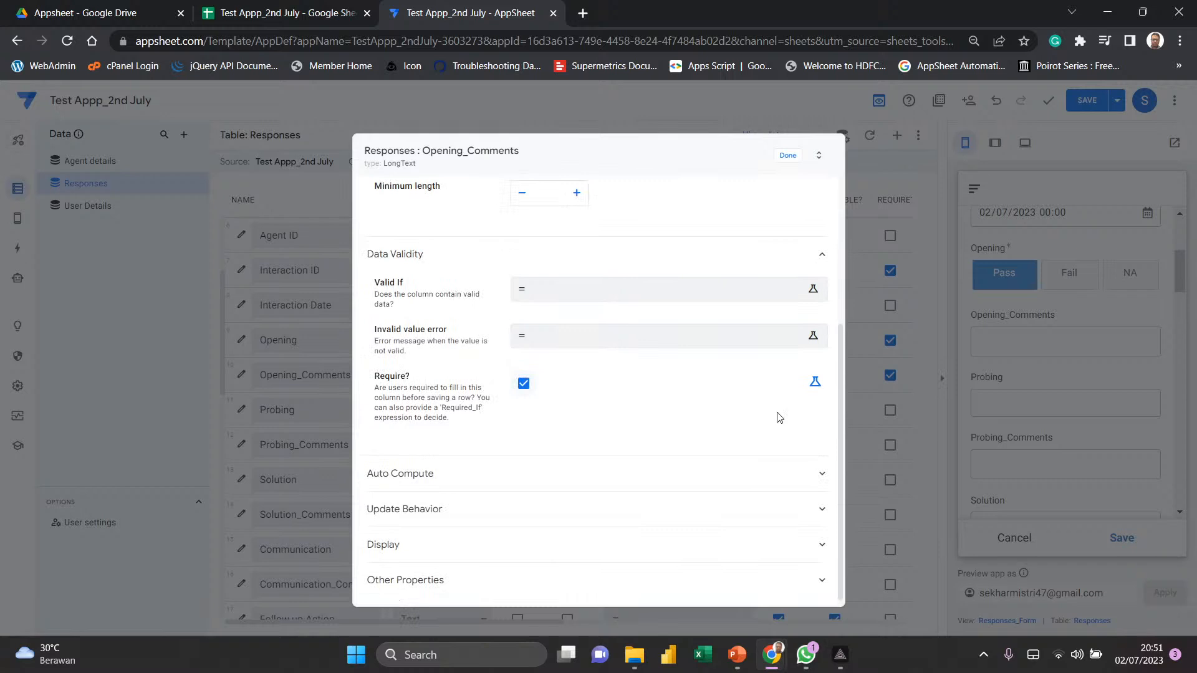
pyautogui.click(816, 384)
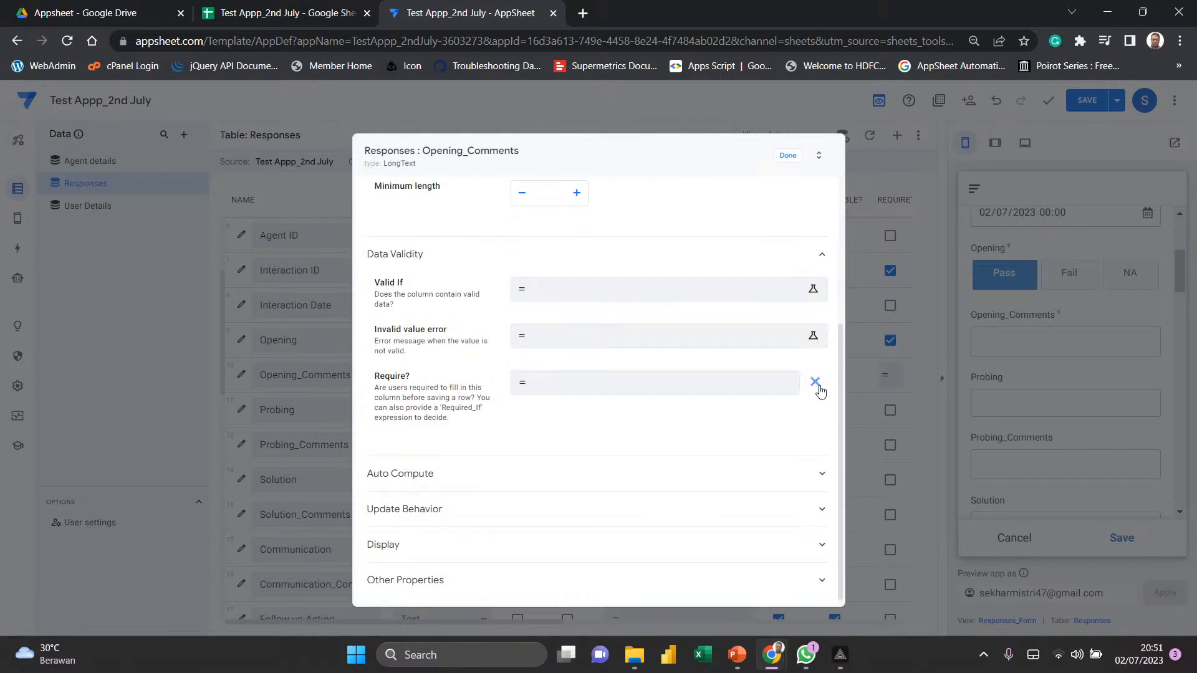
pyautogui.click(756, 393)
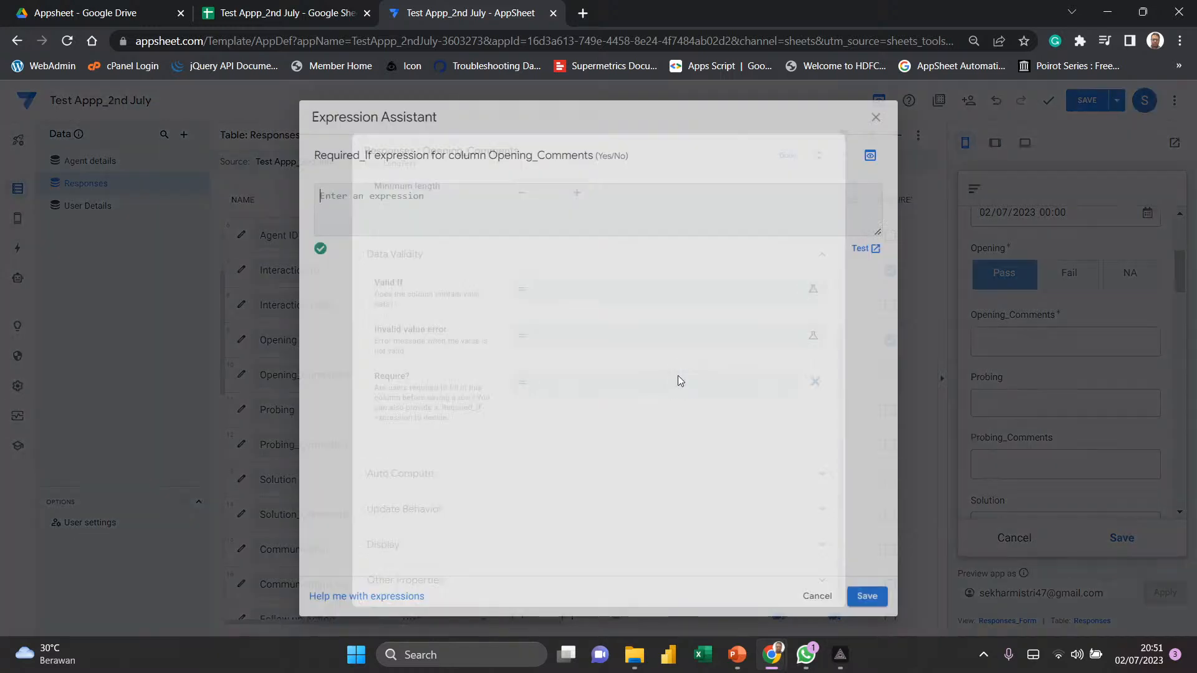
pyautogui.click(816, 596)
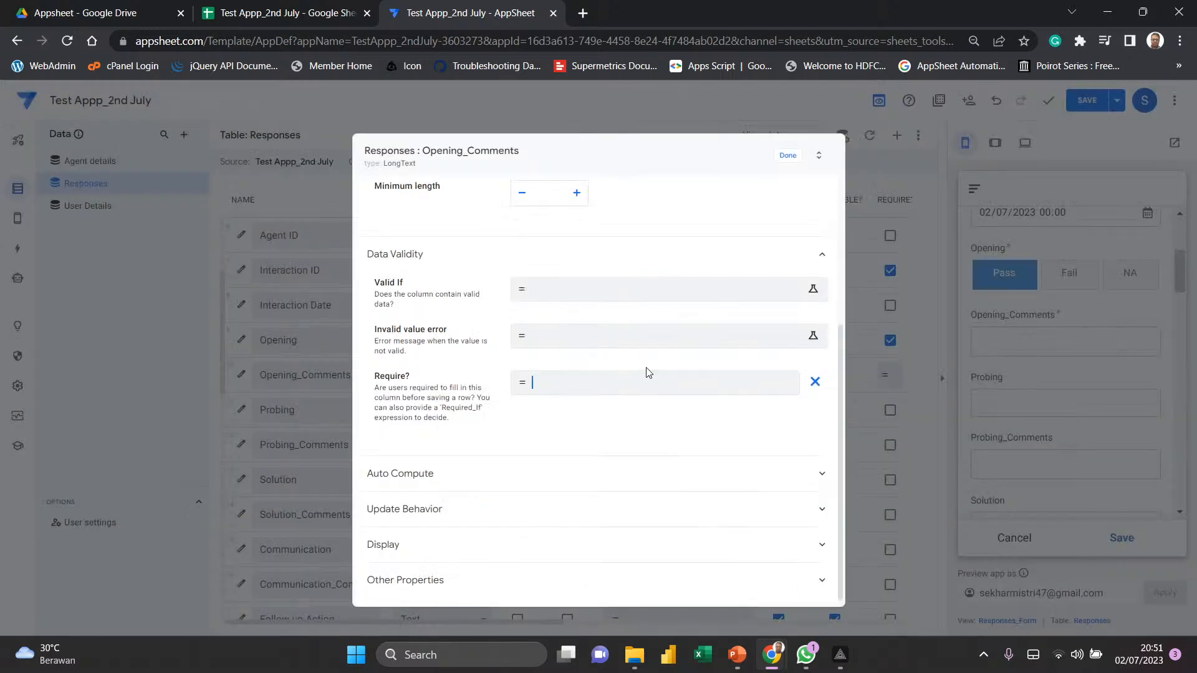
pyautogui.click(815, 383)
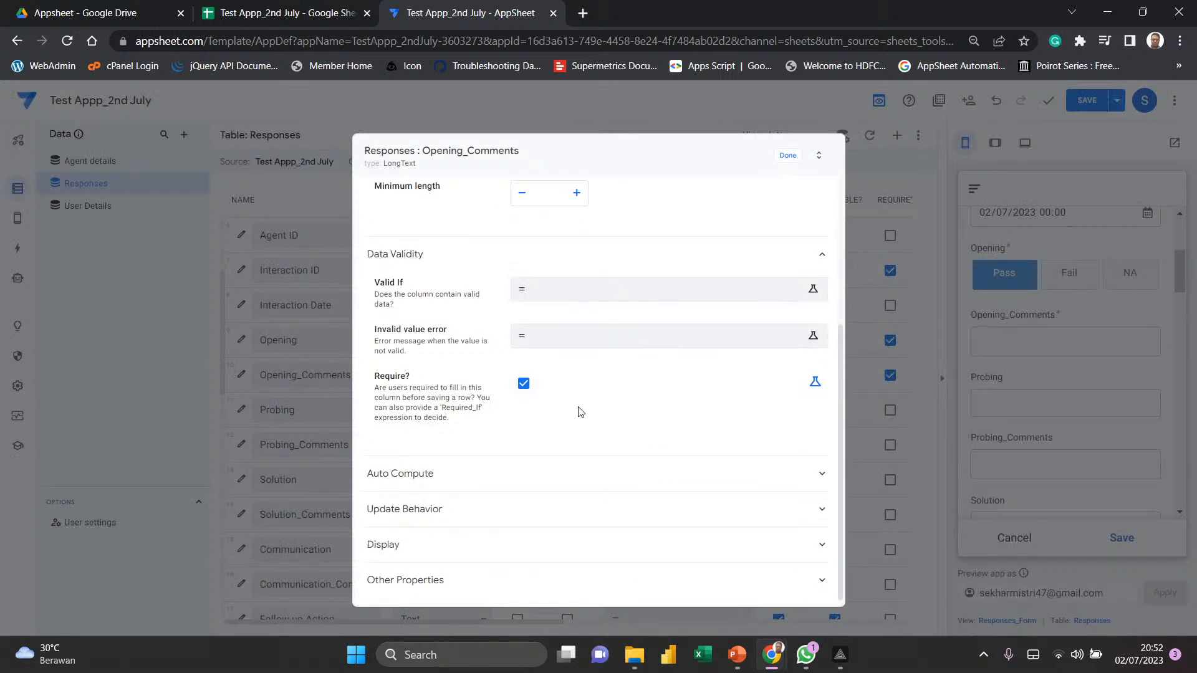
# - Switch the Opening_Comments Require setting to an expression and insert the Yes/No example [Opening] <> "text value"
pyautogui.click(814, 383)
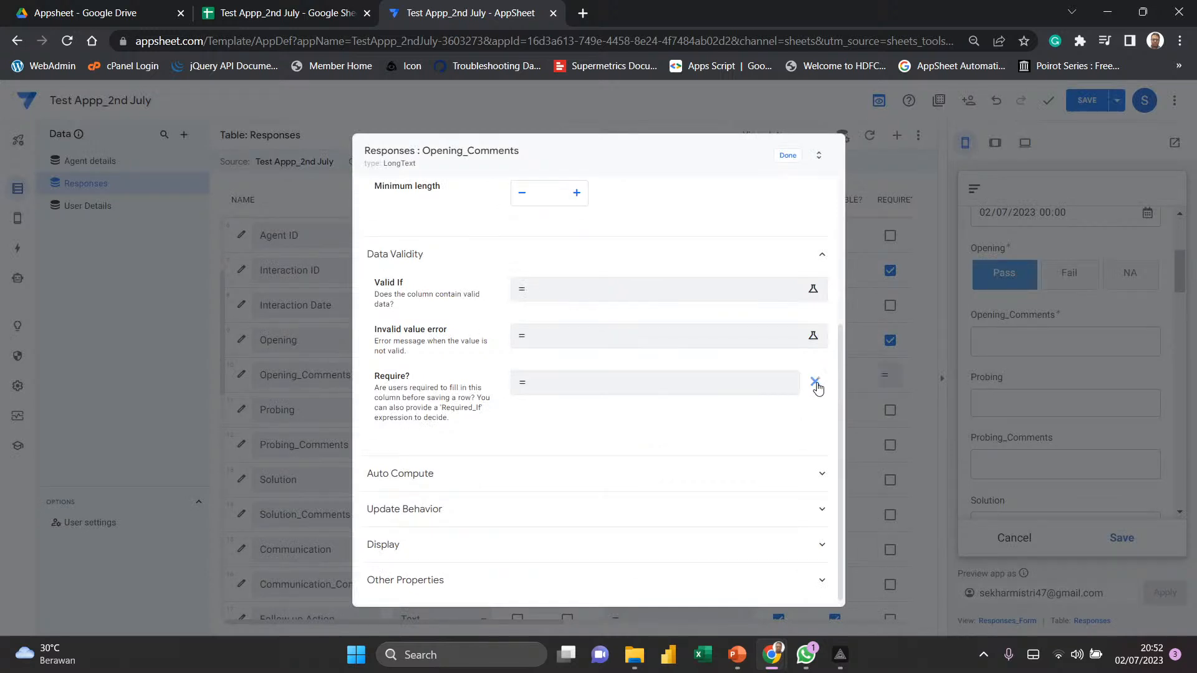
pyautogui.click(735, 392)
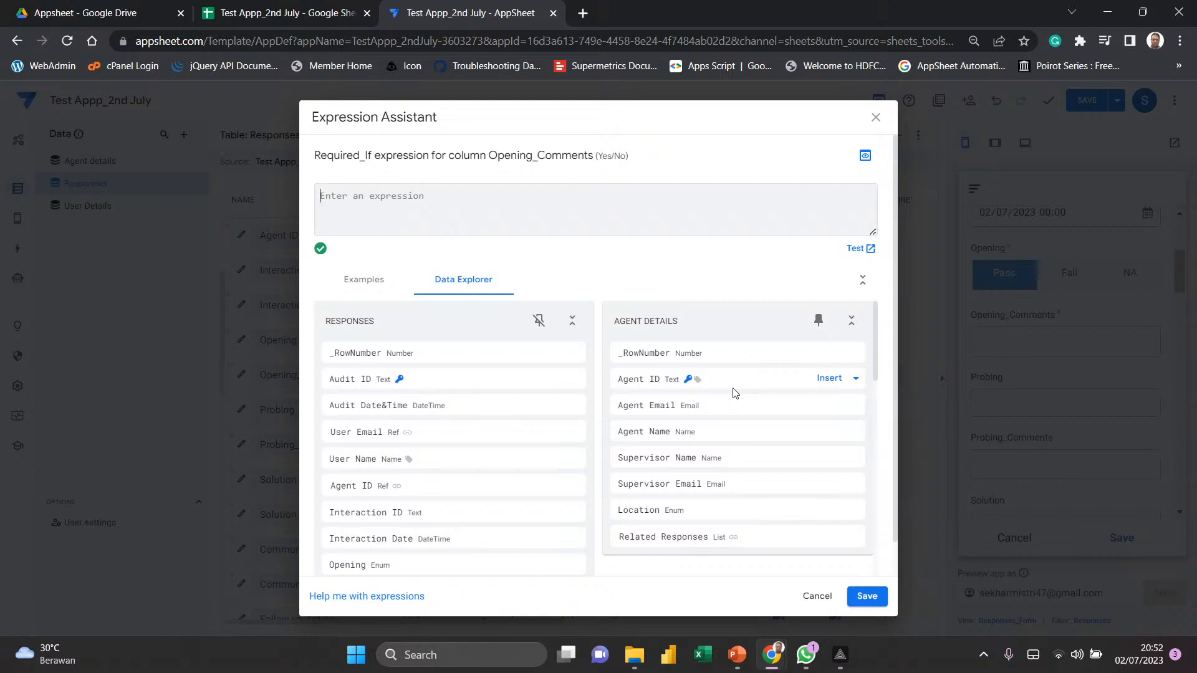
pyautogui.click(377, 280)
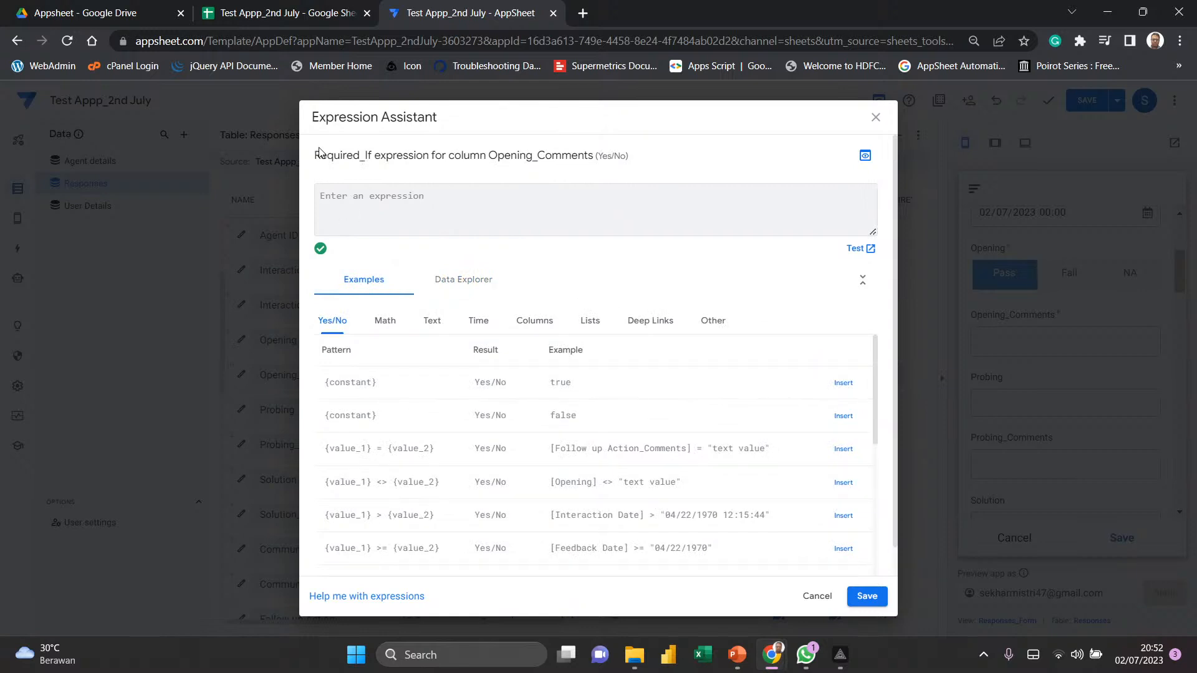
pyautogui.moveTo(315, 154); pyautogui.dragTo(410, 166)
pyautogui.click(465, 201)
pyautogui.scroll(-8, 686, 383)
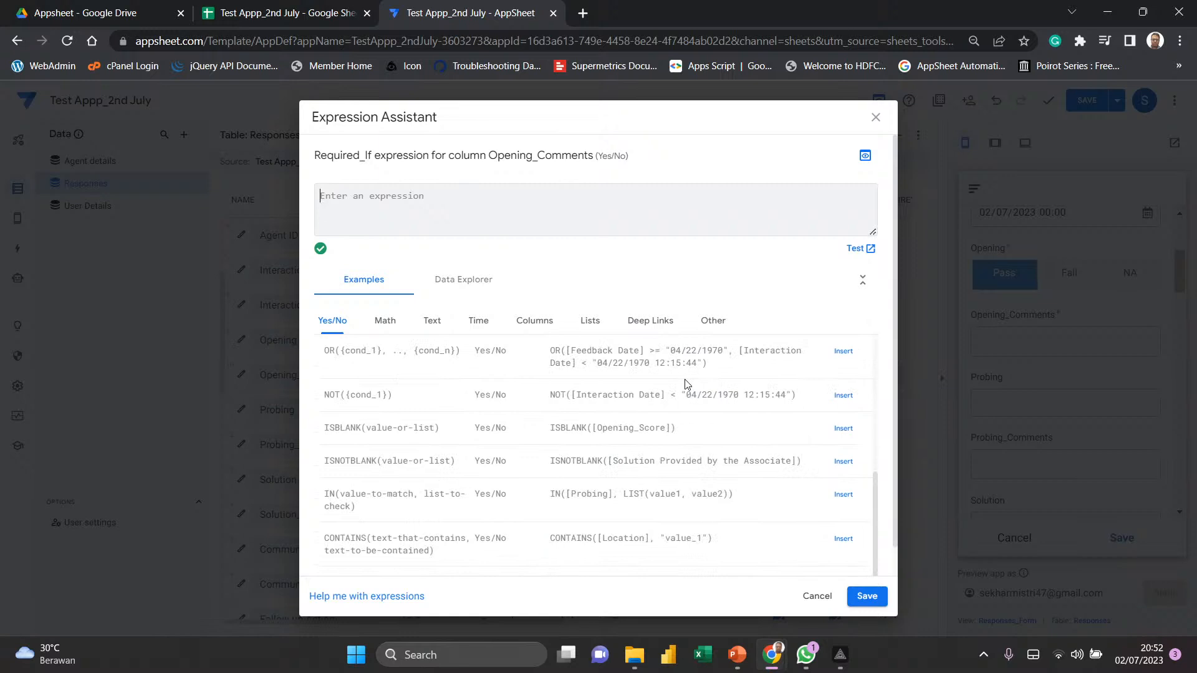
pyautogui.scroll(-2, 686, 383)
pyautogui.scroll(-1, 644, 471)
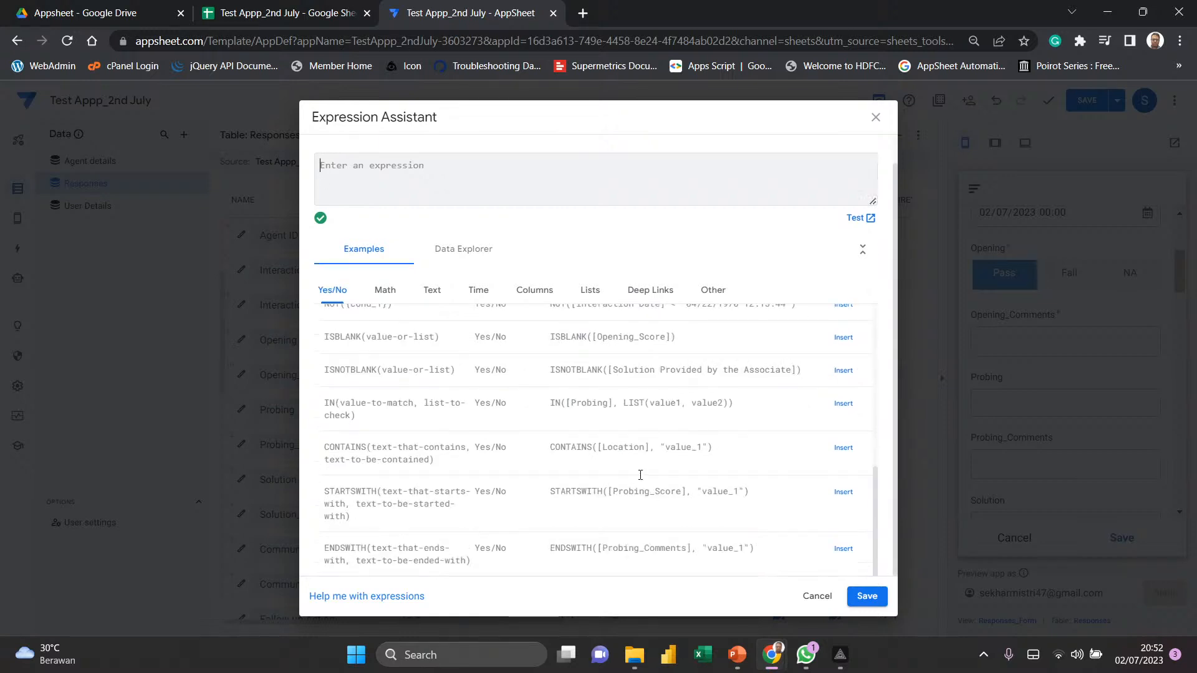
pyautogui.scroll(10, 661, 428)
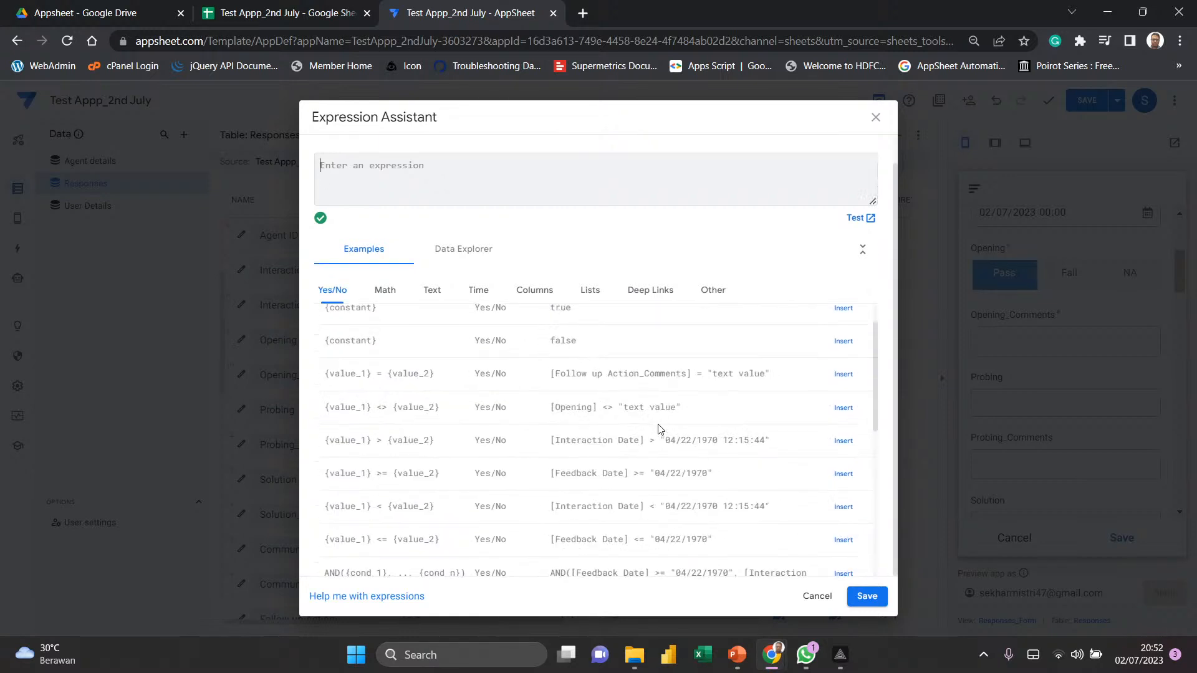
pyautogui.scroll(-1, 660, 430)
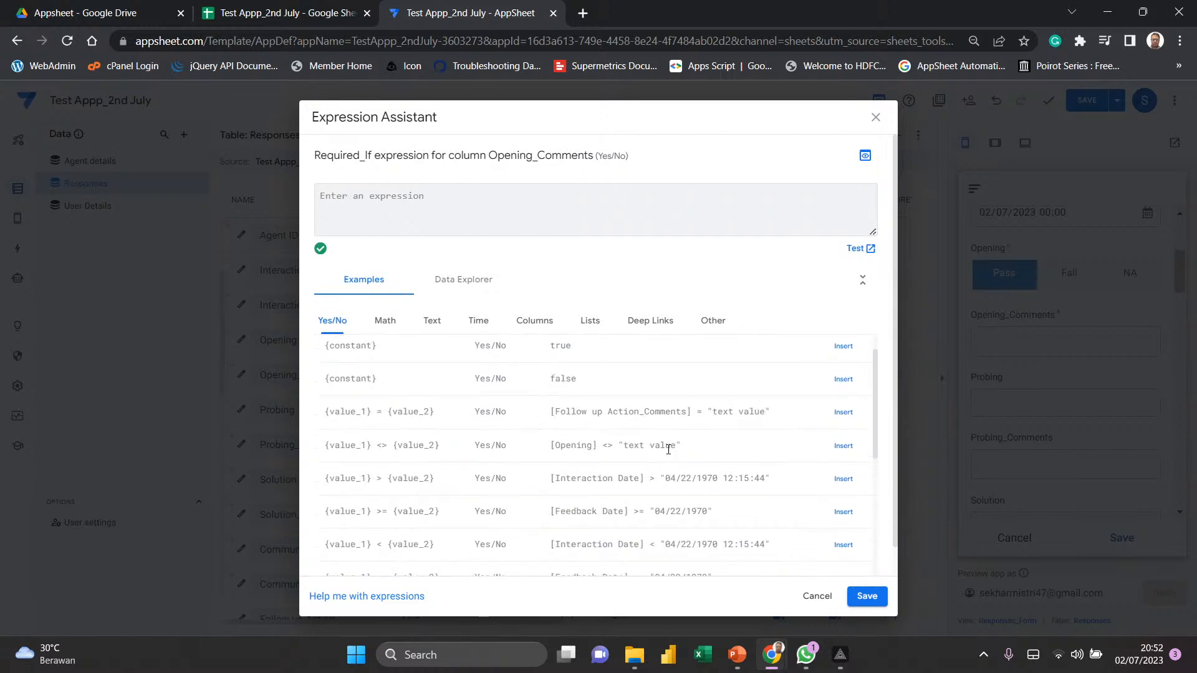
pyautogui.scroll(-1, 668, 449)
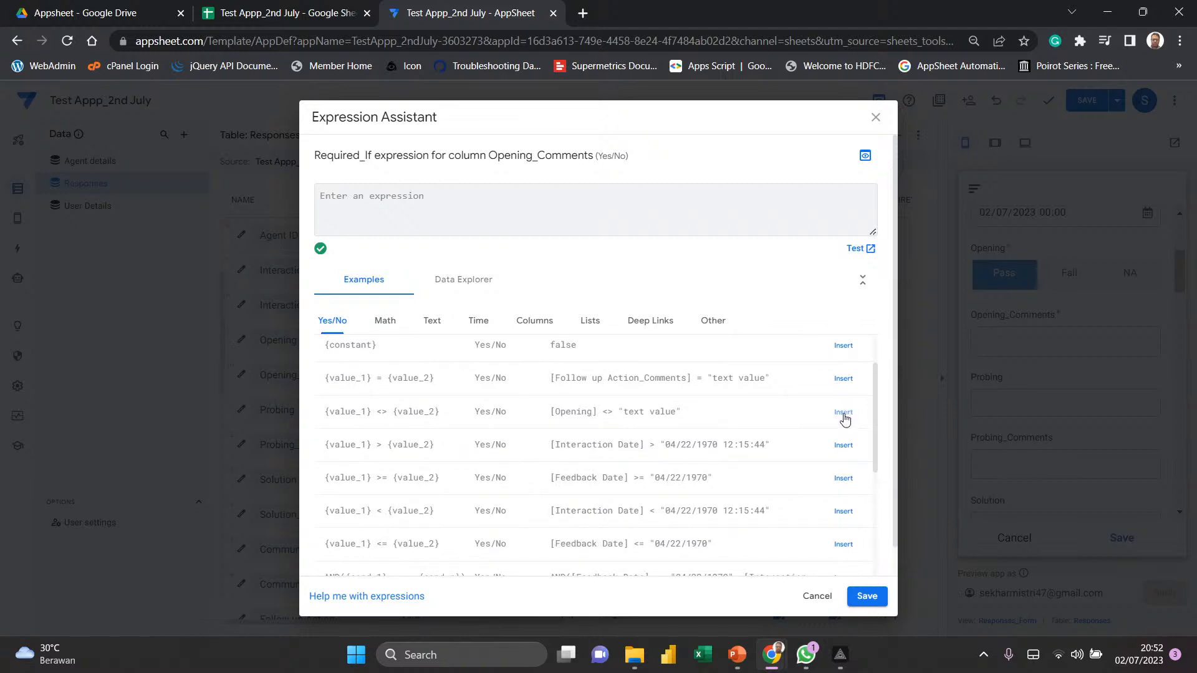
pyautogui.scroll(-1, 845, 419)
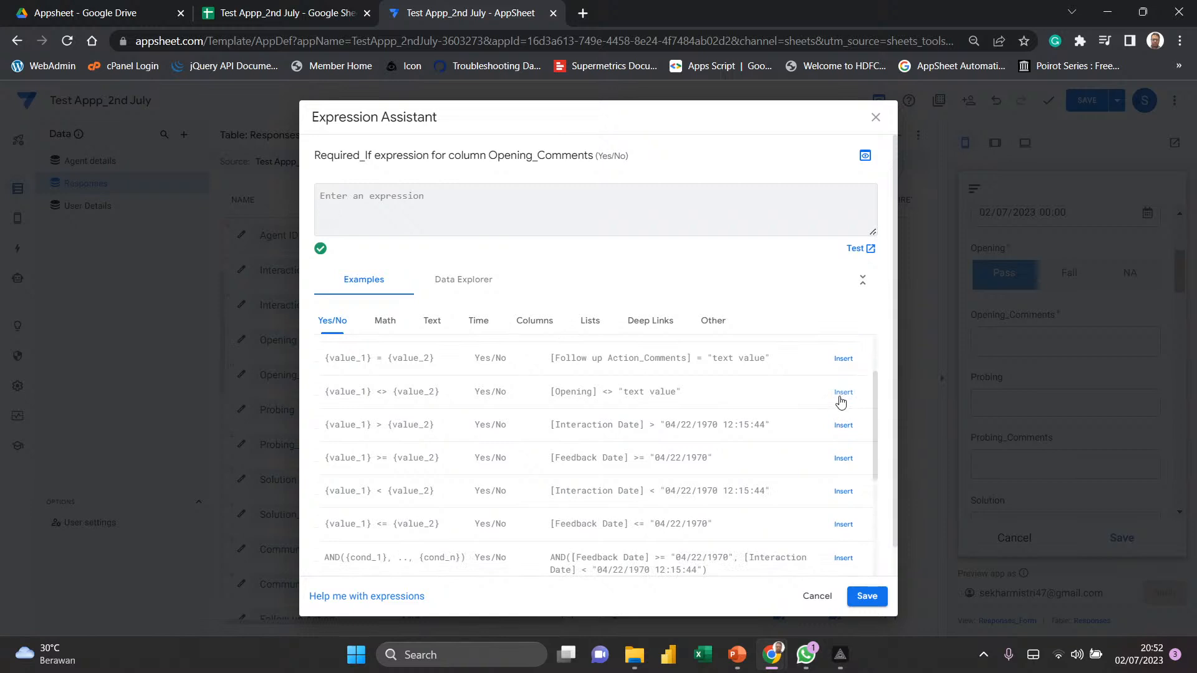
pyautogui.scroll(1, 810, 408)
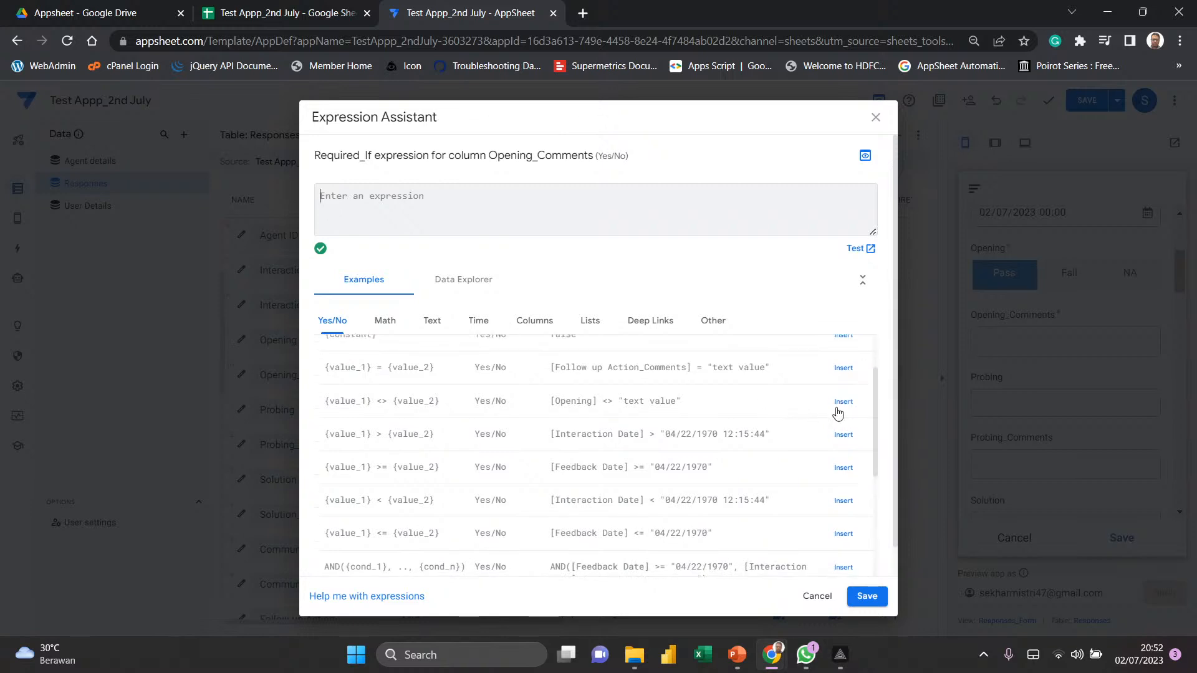
pyautogui.click(843, 402)
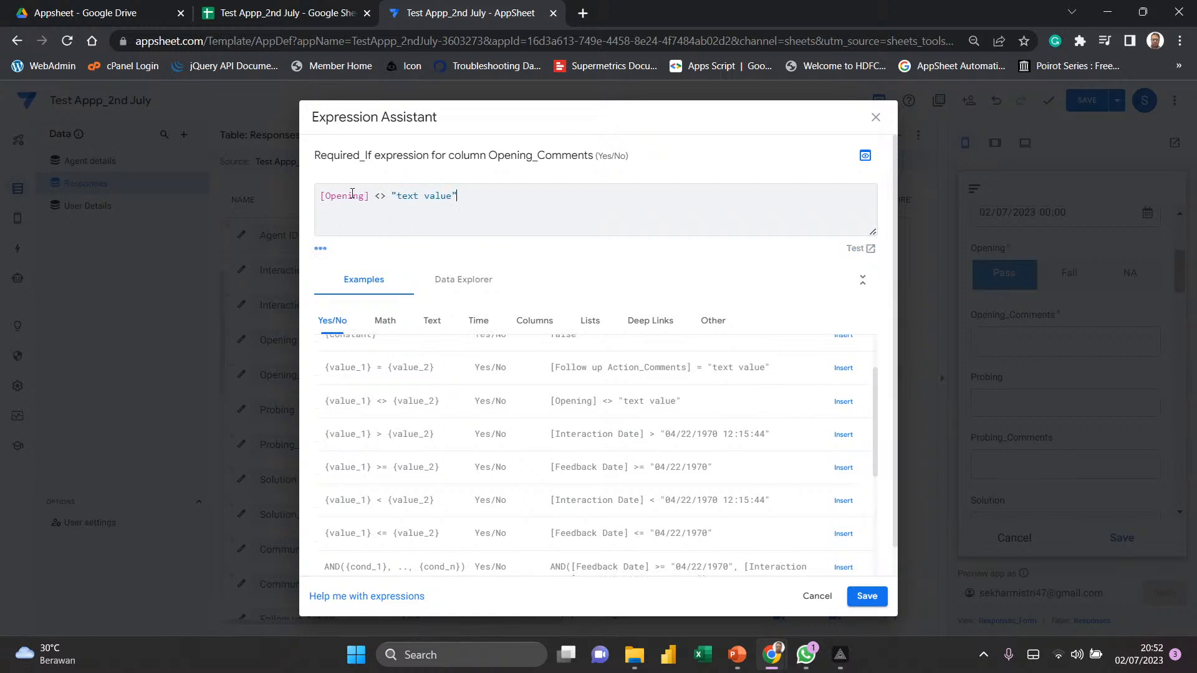
# - Try the = operator in place of <> in the Required_If expression, and restore <>
pyautogui.moveTo(388, 195); pyautogui.dragTo(375, 195)
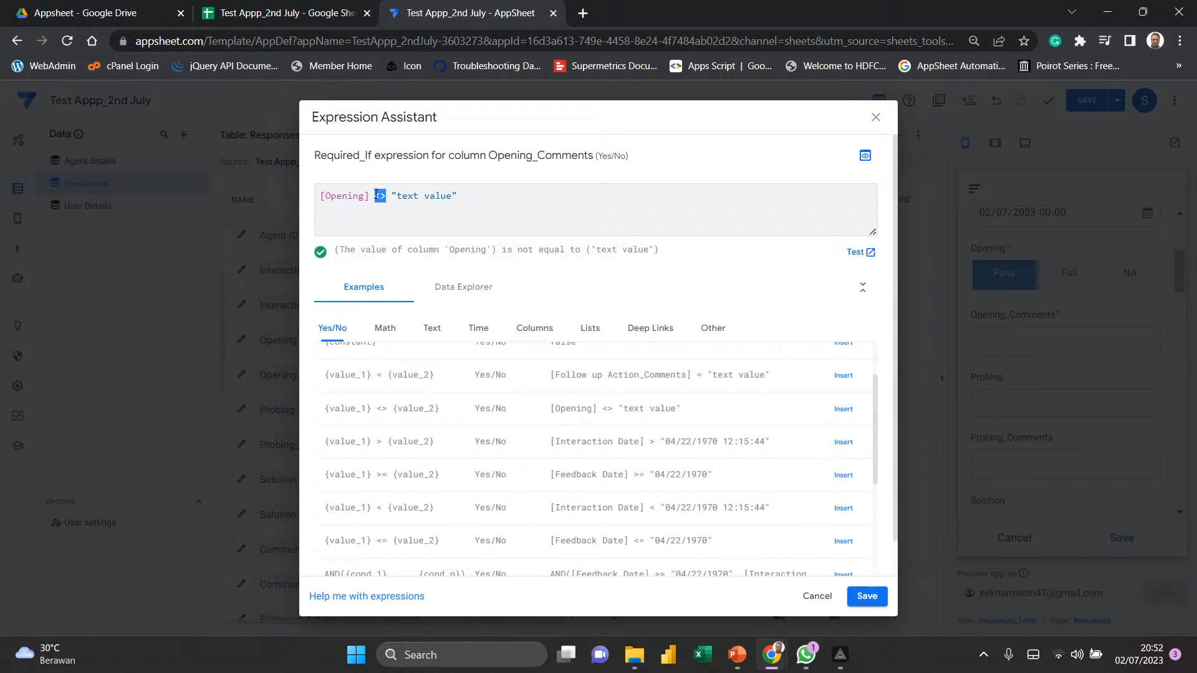
pyautogui.press('BackSpace')
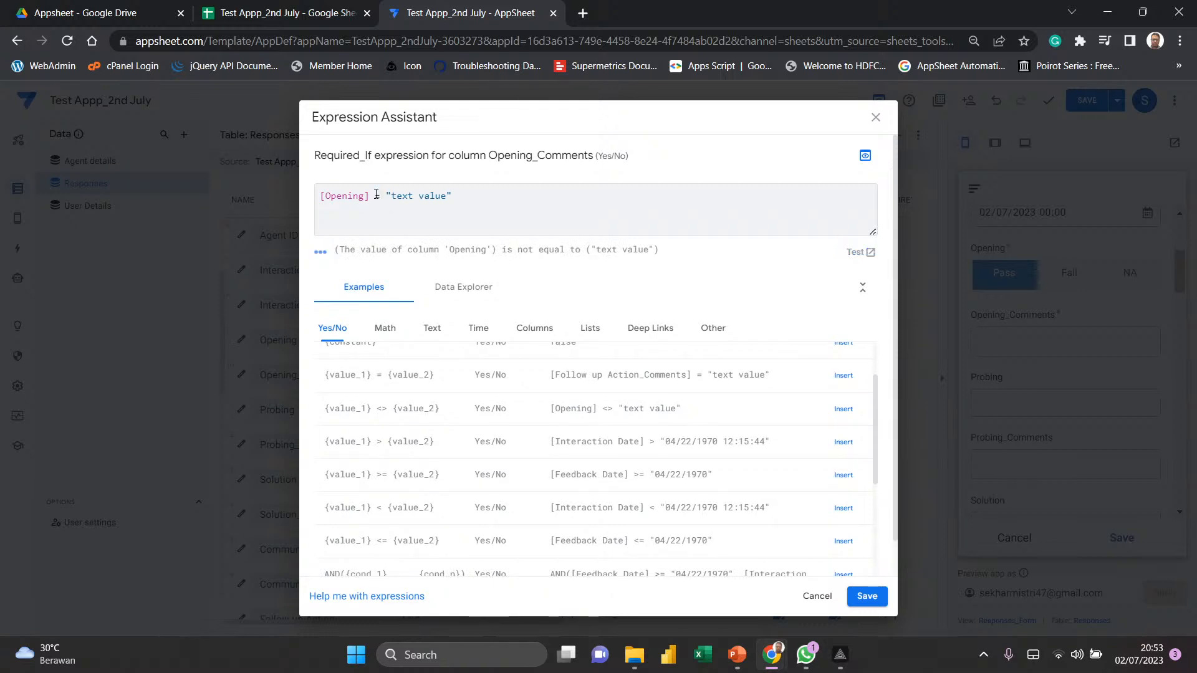
pyautogui.write('=')
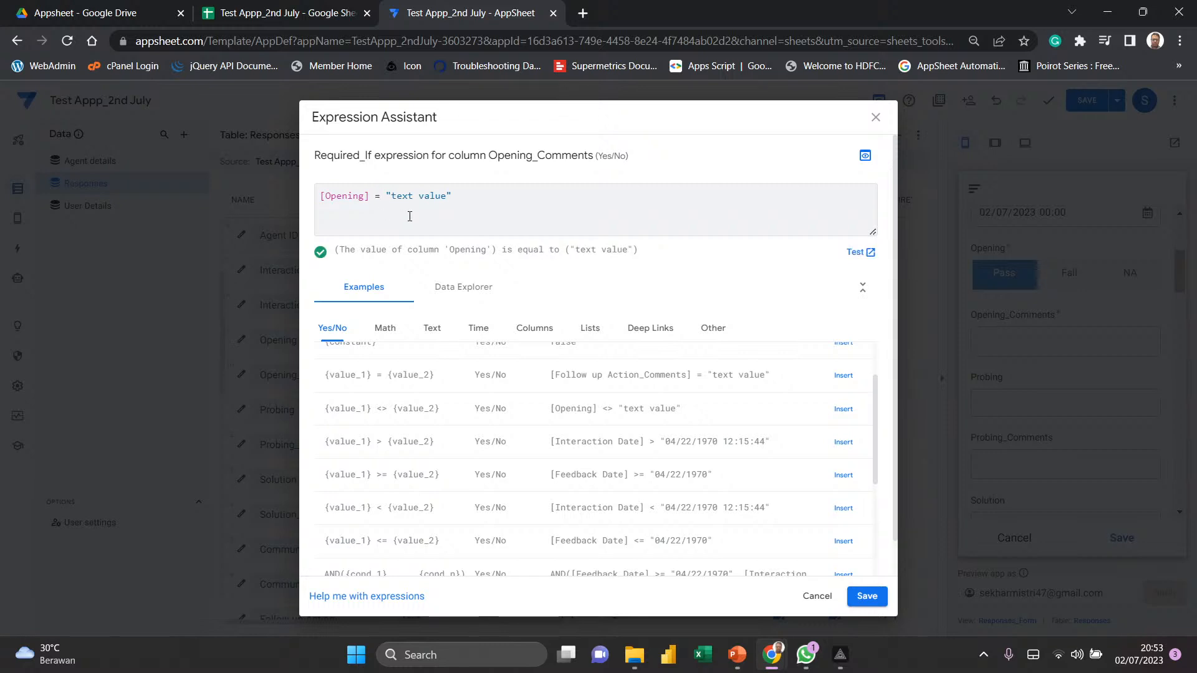
pyautogui.press('BackSpace')
pyautogui.write('<>')
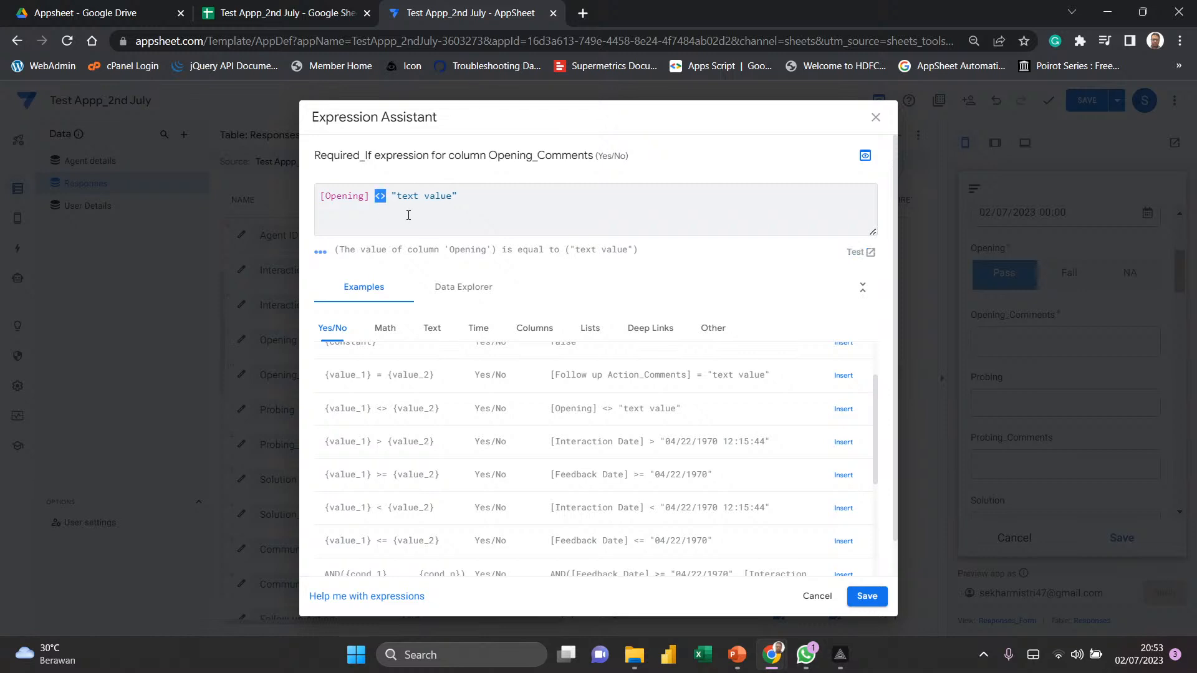
# - Complete the Required_If expression as [Opening] <> "Pass", copy it and save it for Opening_Comments
pyautogui.click(399, 210)
pyautogui.click(396, 195)
pyautogui.moveTo(396, 196); pyautogui.dragTo(453, 197)
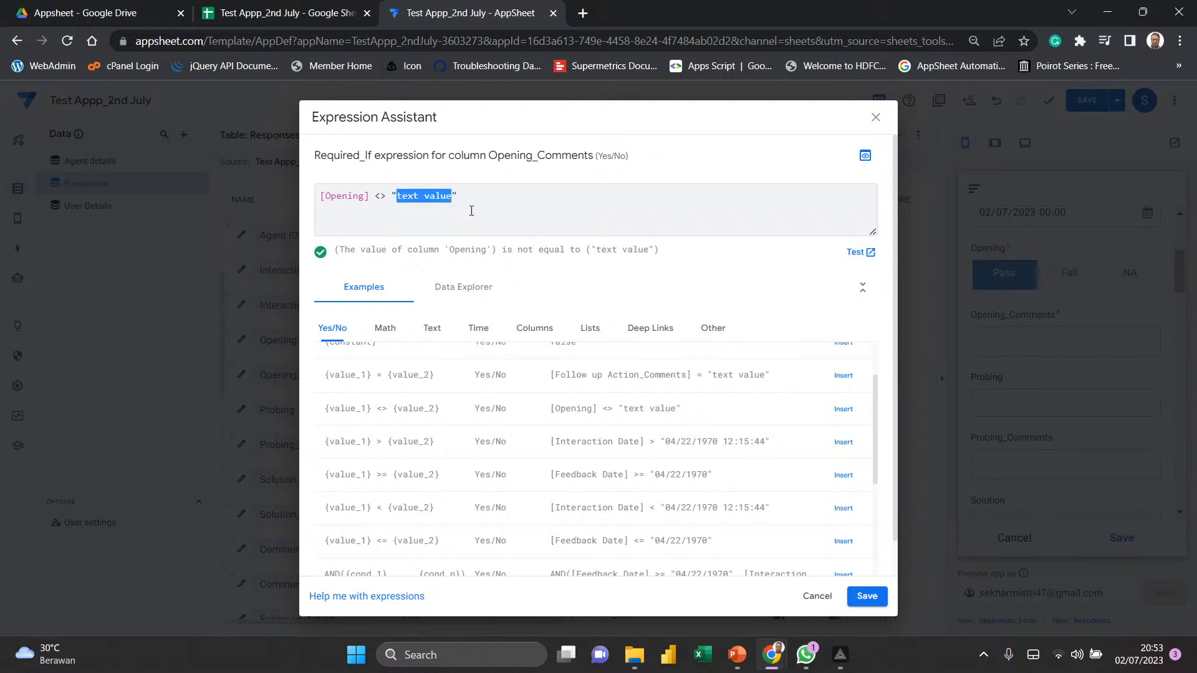
pyautogui.write('Pass')
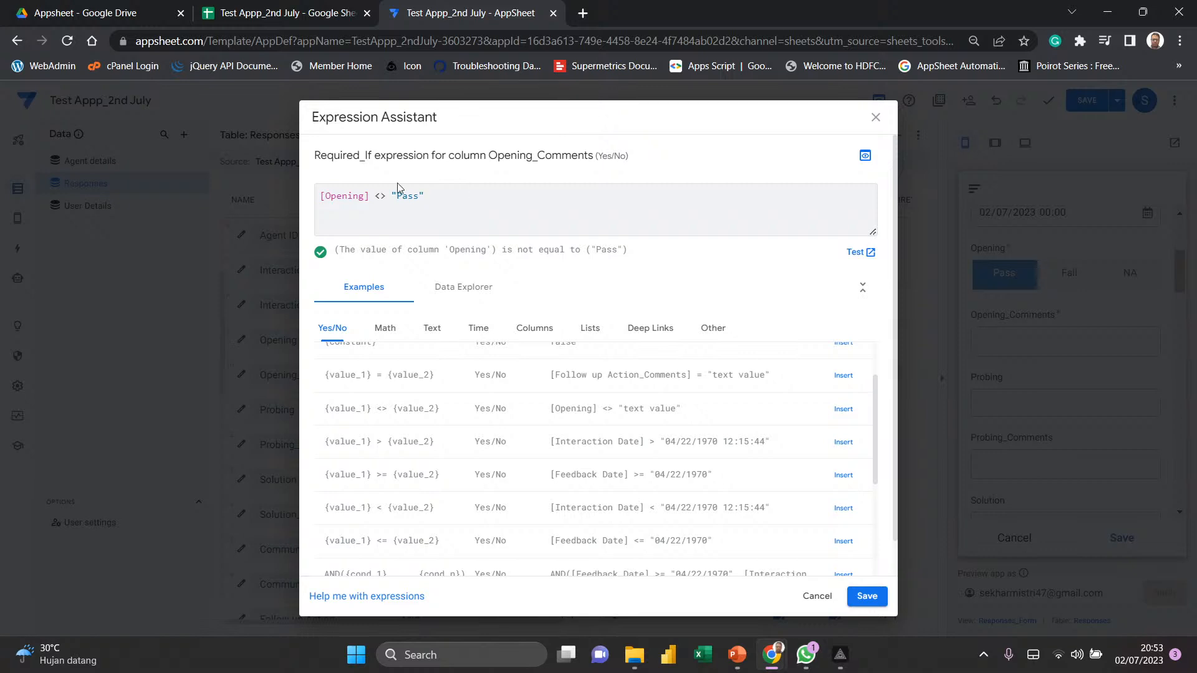
pyautogui.hotkey('ctrl', 'a')
pyautogui.hotkey('ctrl', 'c')
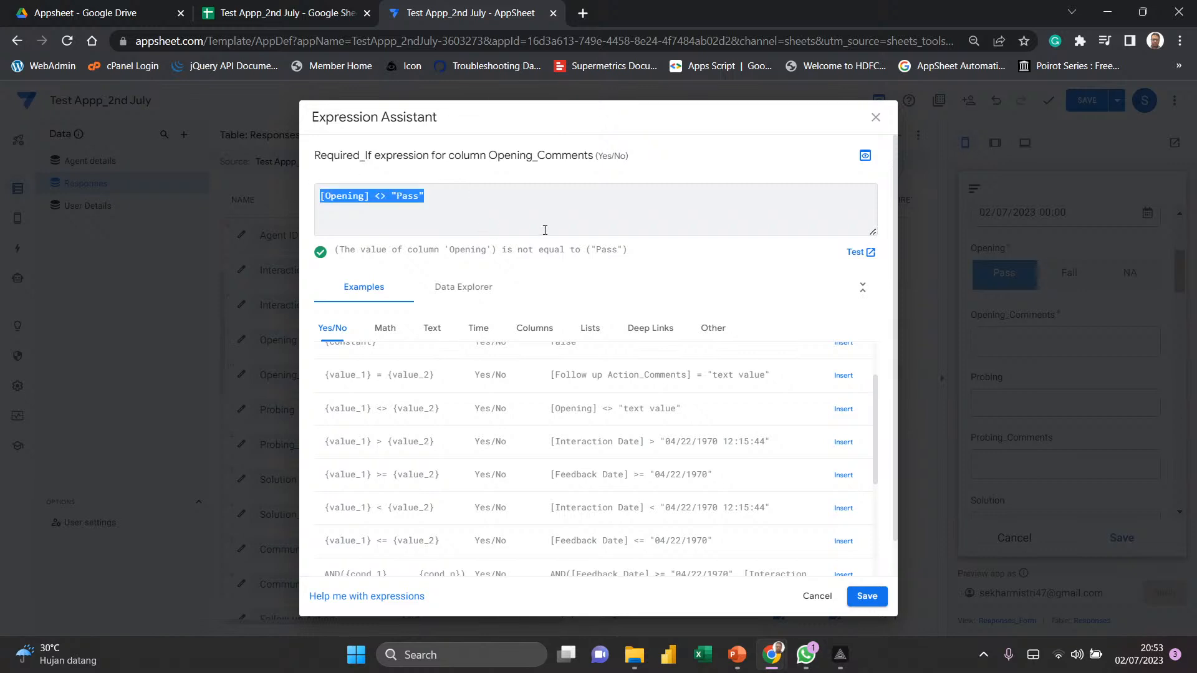
pyautogui.click(867, 597)
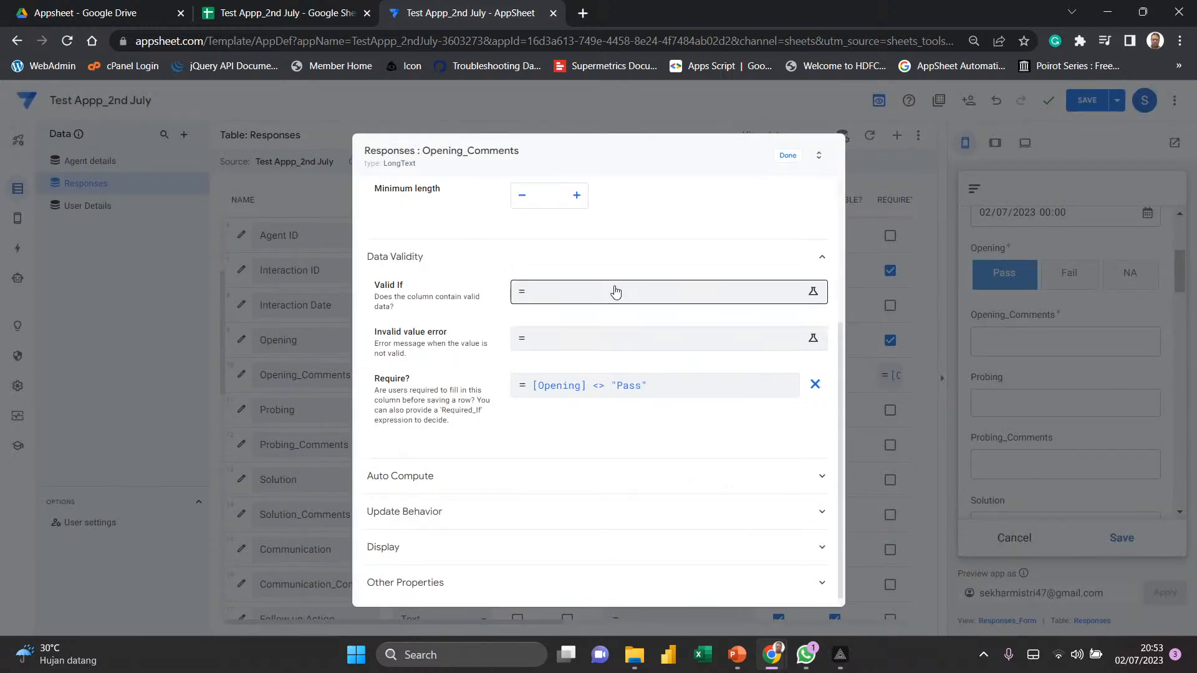
# - Paste [Opening] <> "Pass" as the Show_If expression for Opening_Comments and finish editing the column
pyautogui.scroll(4, 615, 292)
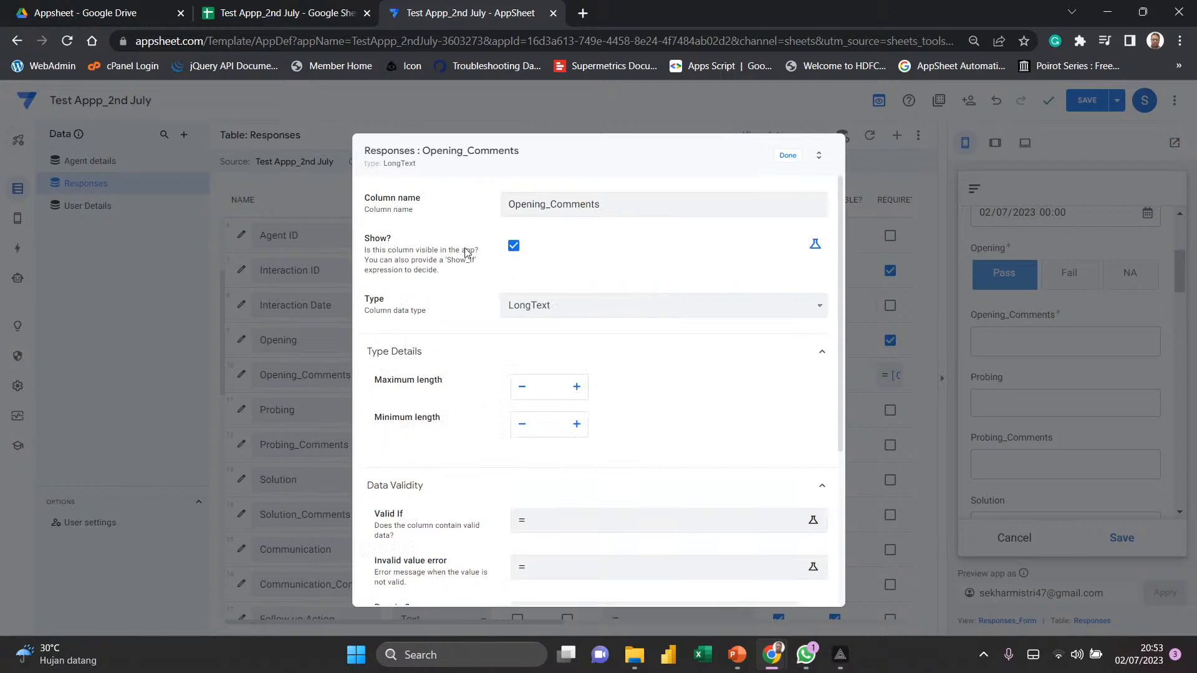
pyautogui.click(815, 244)
pyautogui.click(636, 246)
pyautogui.hotkey('ctrl', 'v')
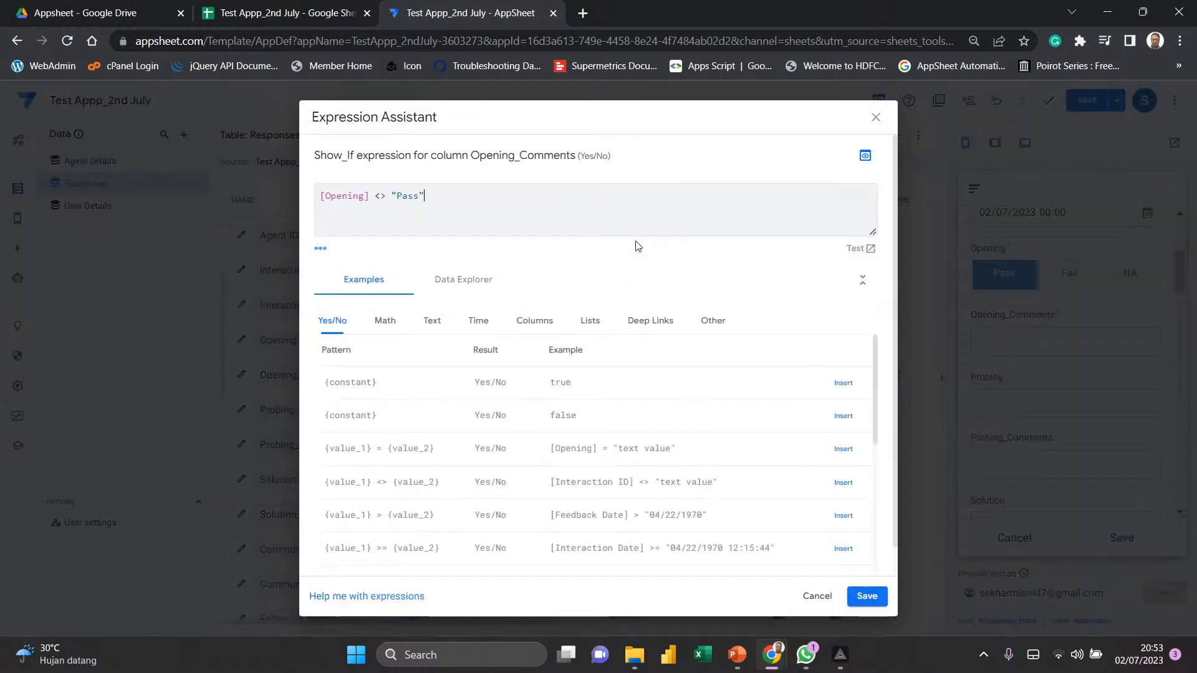
pyautogui.click(865, 598)
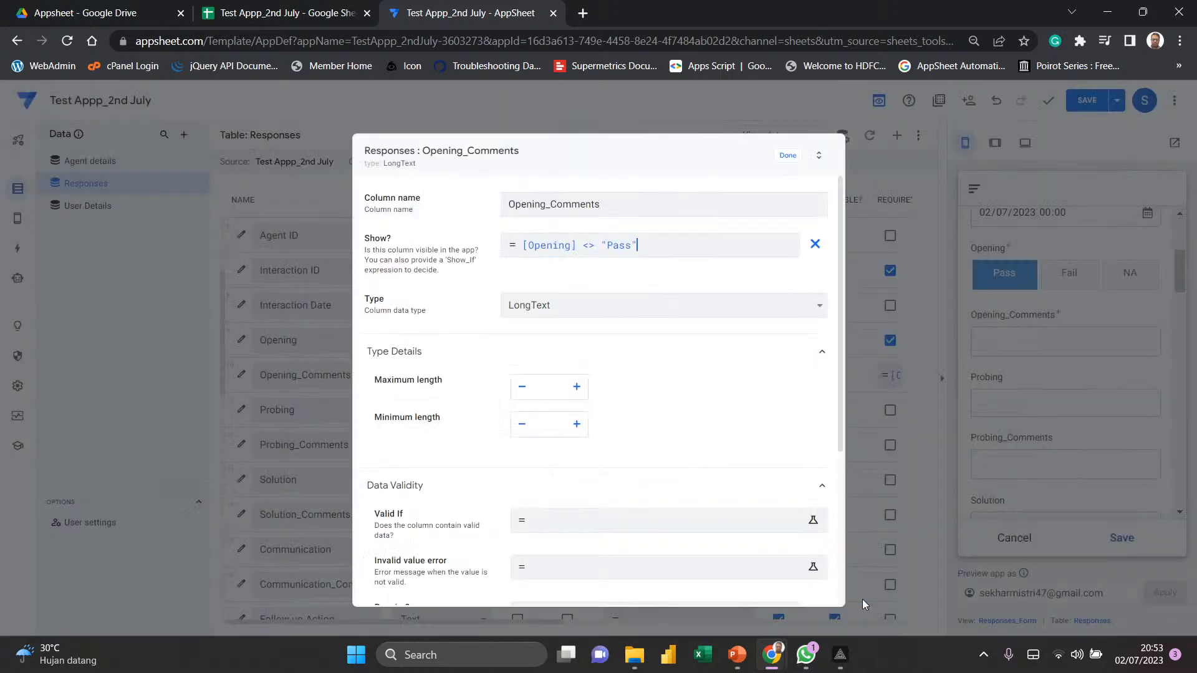
pyautogui.click(787, 157)
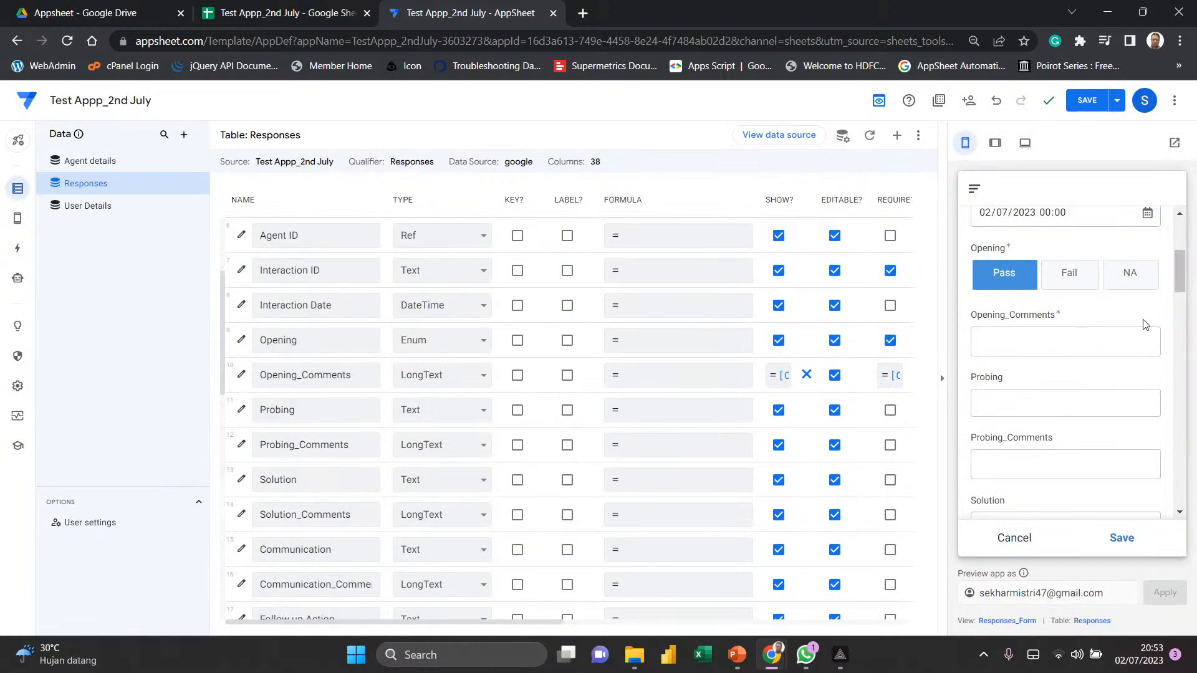
# - Save the app and test the Opening field in the form preview by choosing Fail
pyautogui.click(1099, 99)
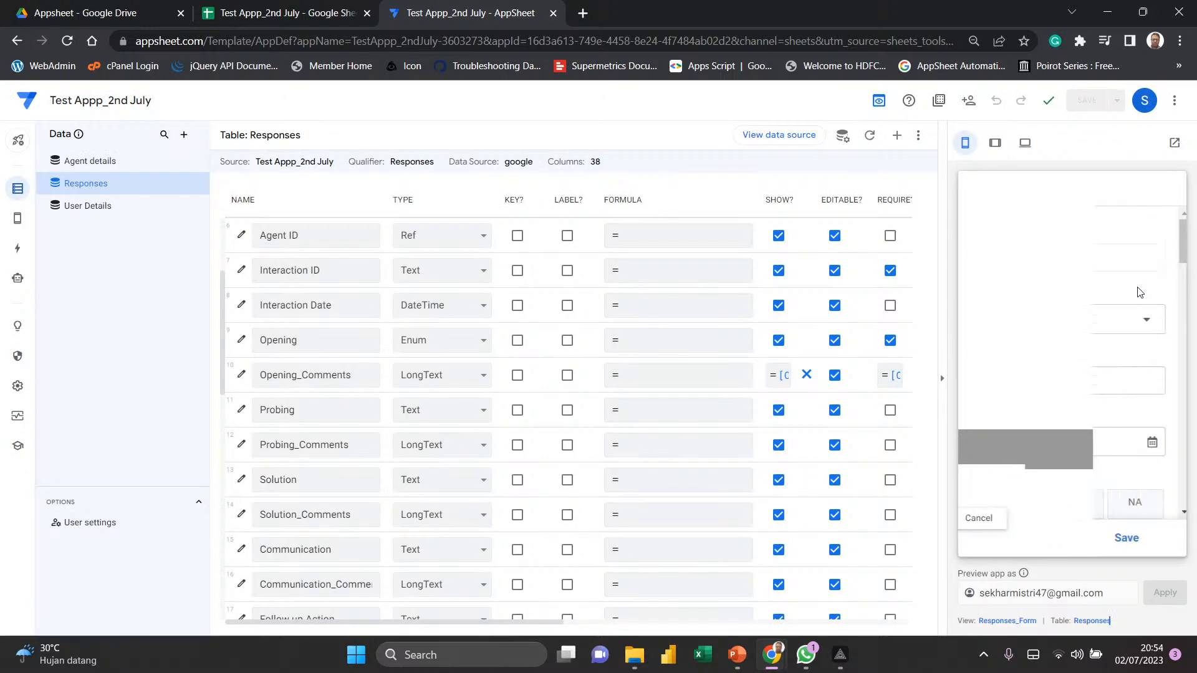
pyautogui.scroll(-1, 1139, 292)
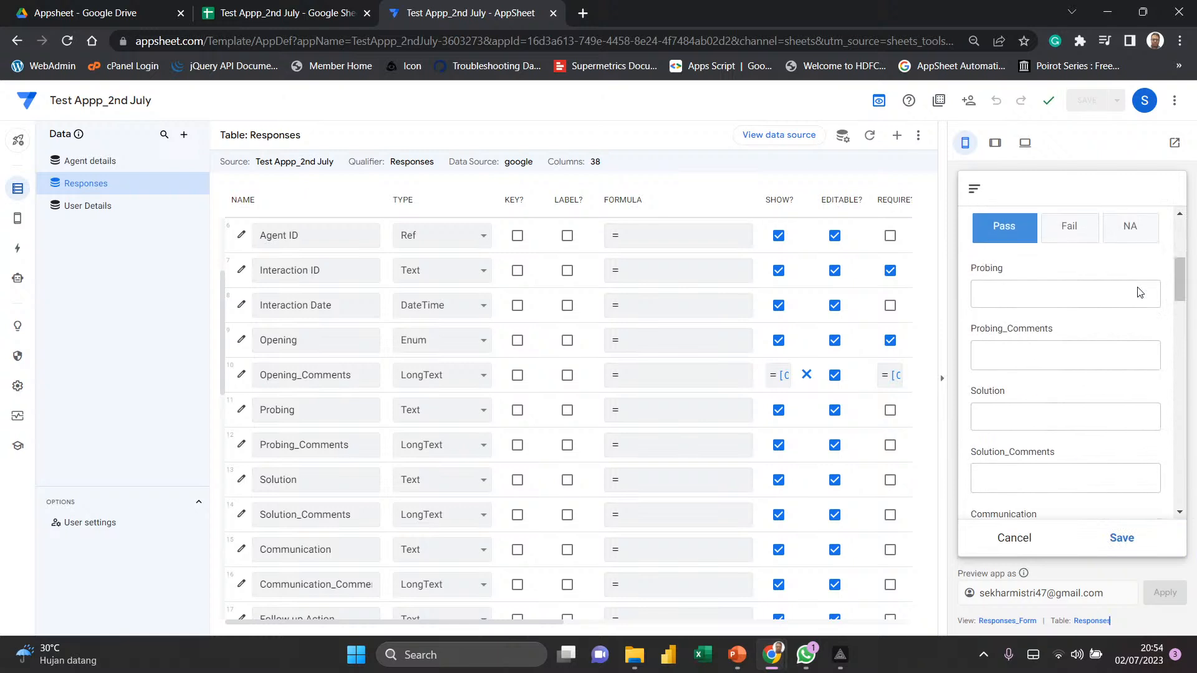
pyautogui.scroll(1, 1120, 265)
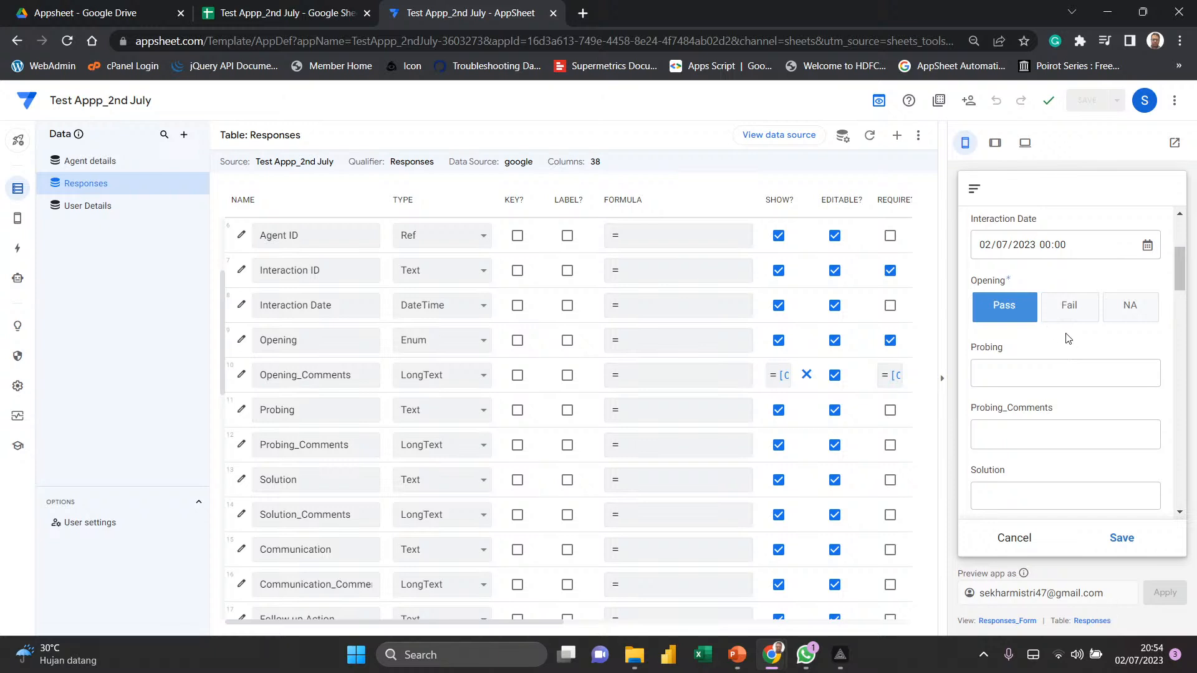
pyautogui.click(1069, 312)
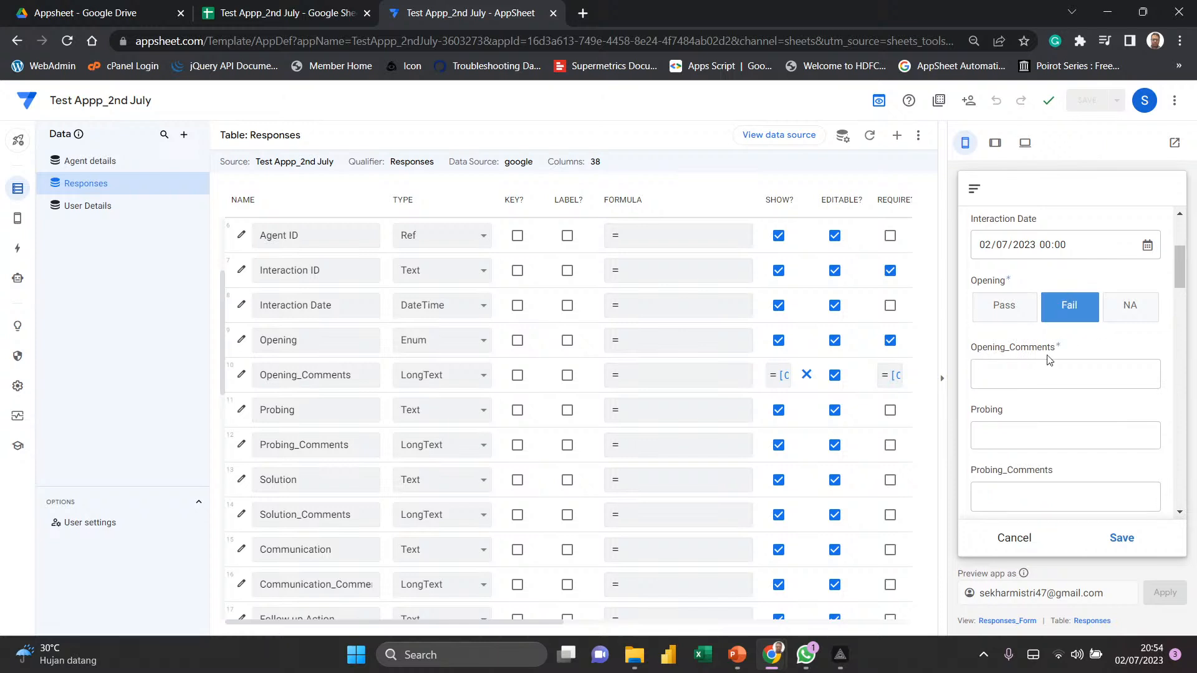
# - Test the Opening field in the form preview by choosing NA and then Pass, checking the Opening_Comments field each time
pyautogui.click(1058, 376)
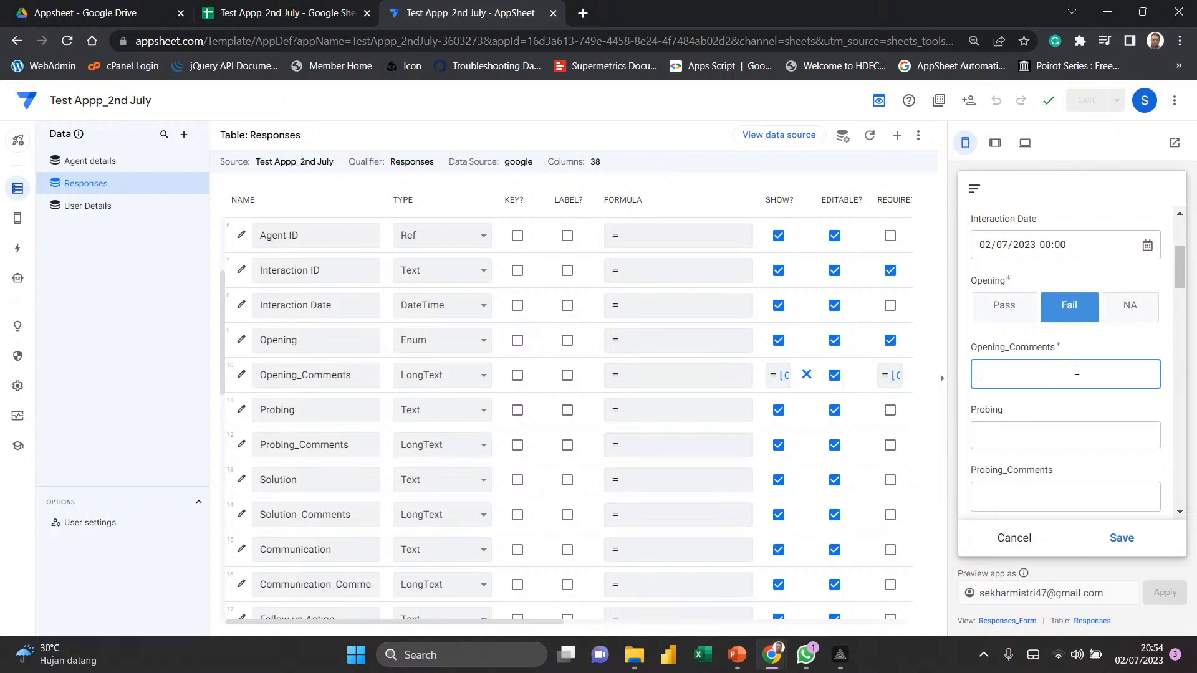
pyautogui.click(1131, 306)
pyautogui.click(1072, 373)
pyautogui.click(1015, 316)
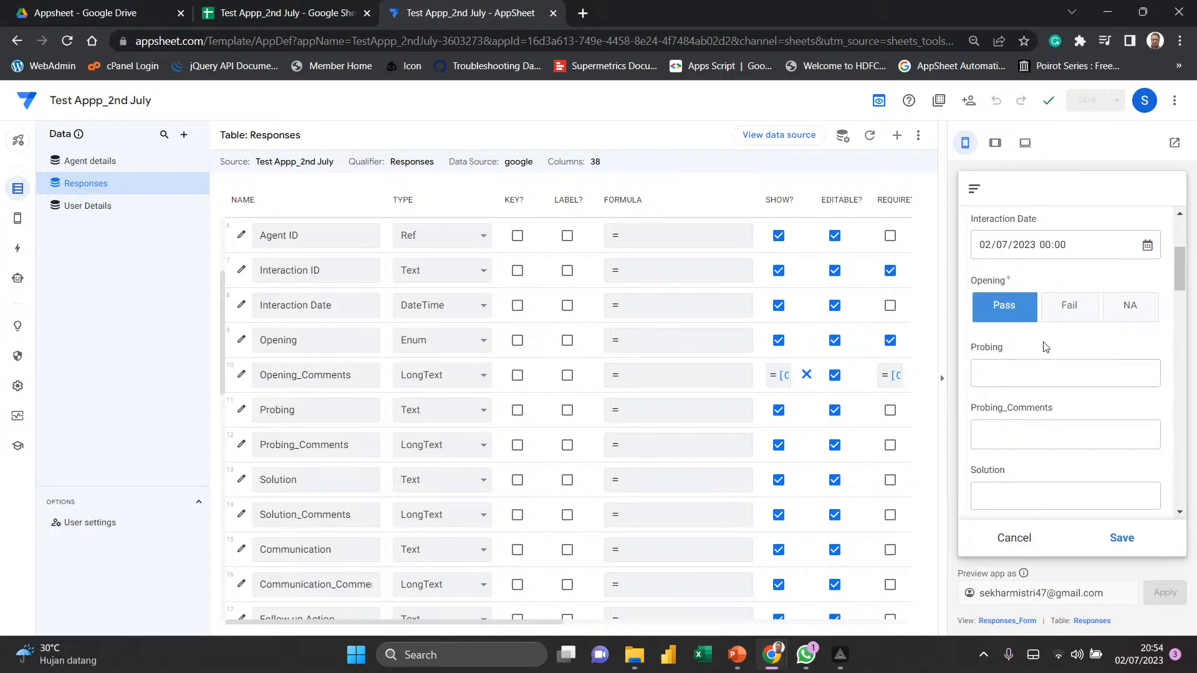
pyautogui.click(1069, 376)
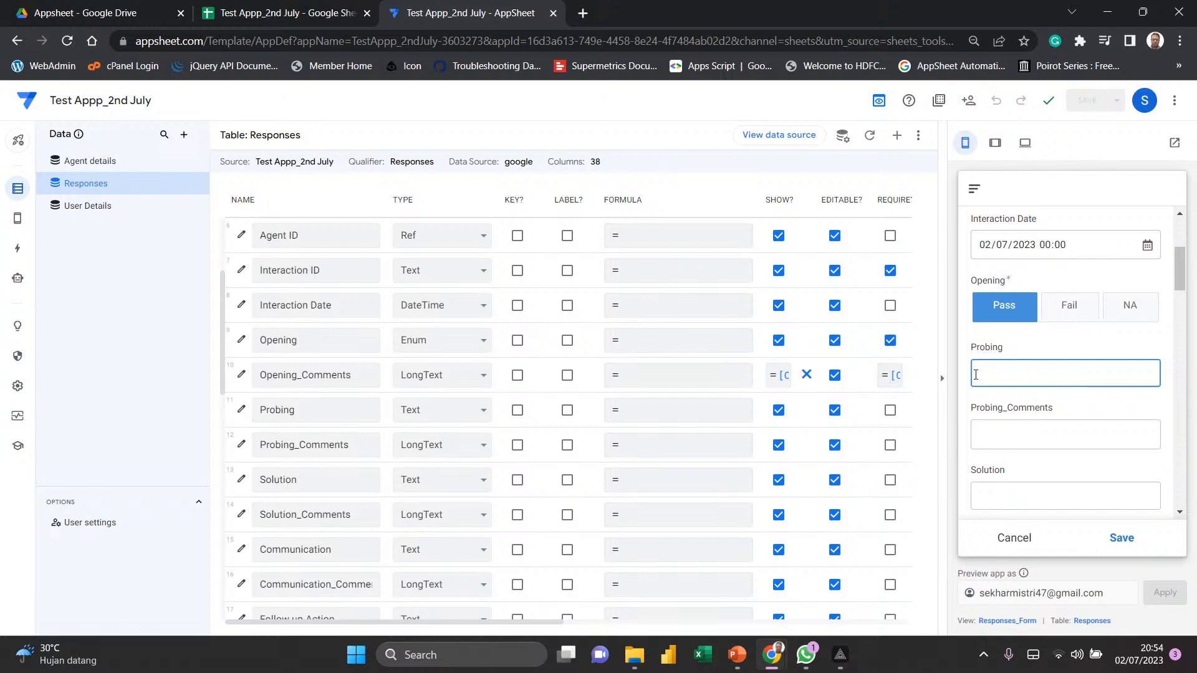
# - Open the Show_If expression for Opening_Comments and replace the <> operator with =
pyautogui.click(241, 377)
pyautogui.click(664, 253)
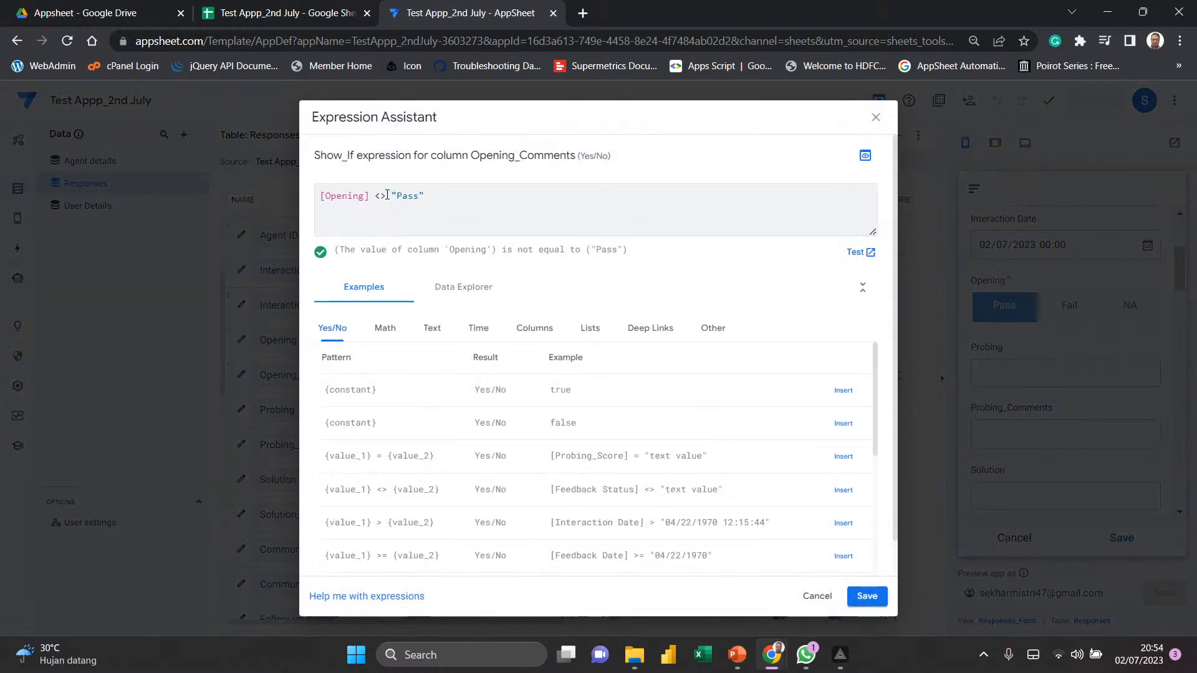
pyautogui.press('BackSpace')
pyautogui.press('BackSpace')
pyautogui.write('=')
# - Change the compared value to "Fail" so the Show_If expression reads [Opening] = "Fail", copy the expression and save it
pyautogui.click(393, 198)
pyautogui.hotkey('shift', 'Right')
pyautogui.hotkey('shift', 'Right')
pyautogui.hotkey('shift', 'Right')
pyautogui.hotkey('shift', 'Right')
pyautogui.write('Fail')
pyautogui.click(449, 192)
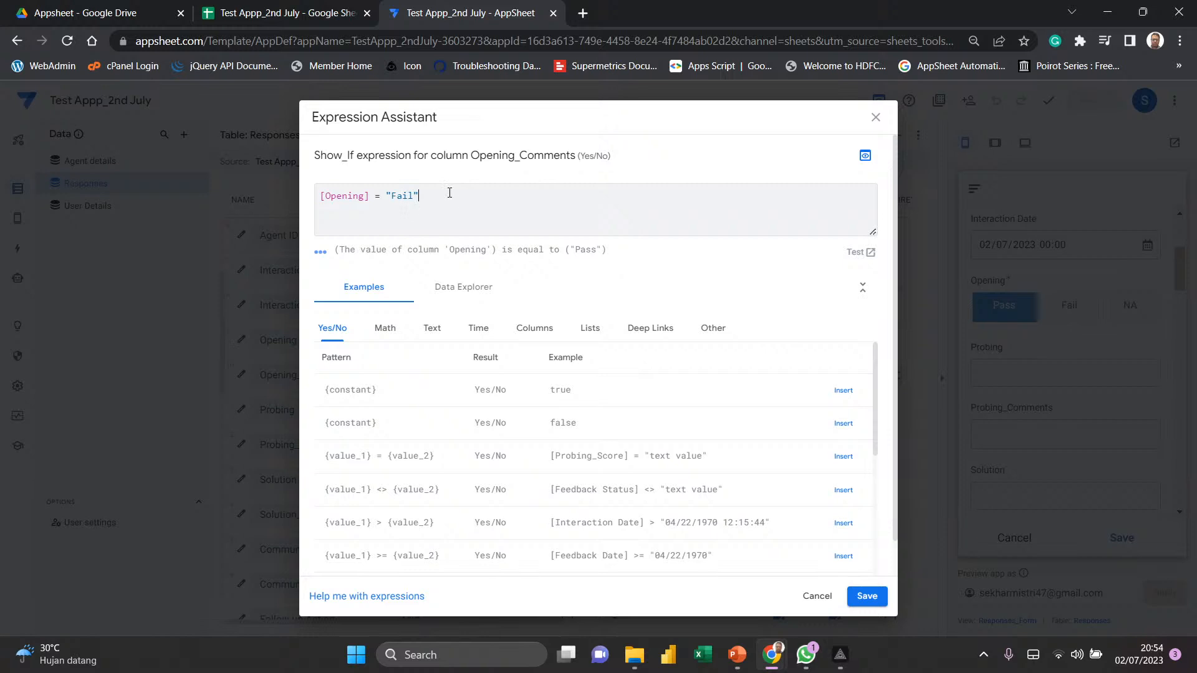
pyautogui.hotkey('ctrl', 'a')
pyautogui.hotkey('ctrl', 'c')
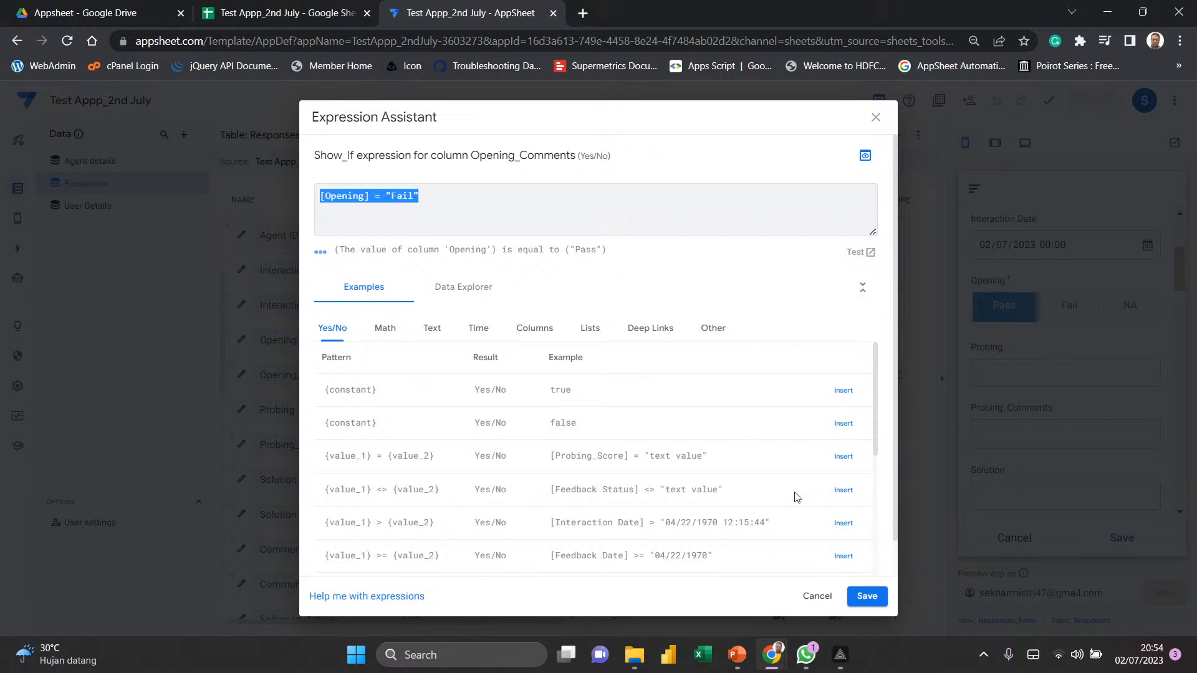
pyautogui.click(867, 599)
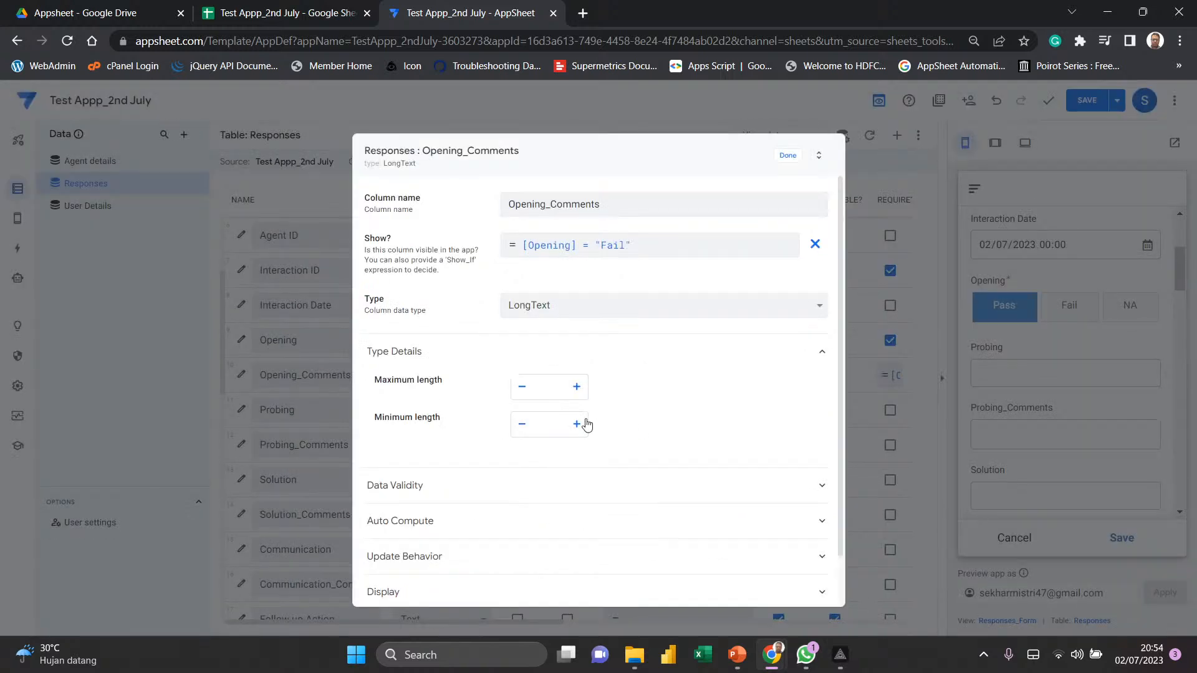
# - Replace the Required_If expression for Opening_Comments with the copied [Opening] = "Fail", save it and finish editing the column
pyautogui.click(649, 490)
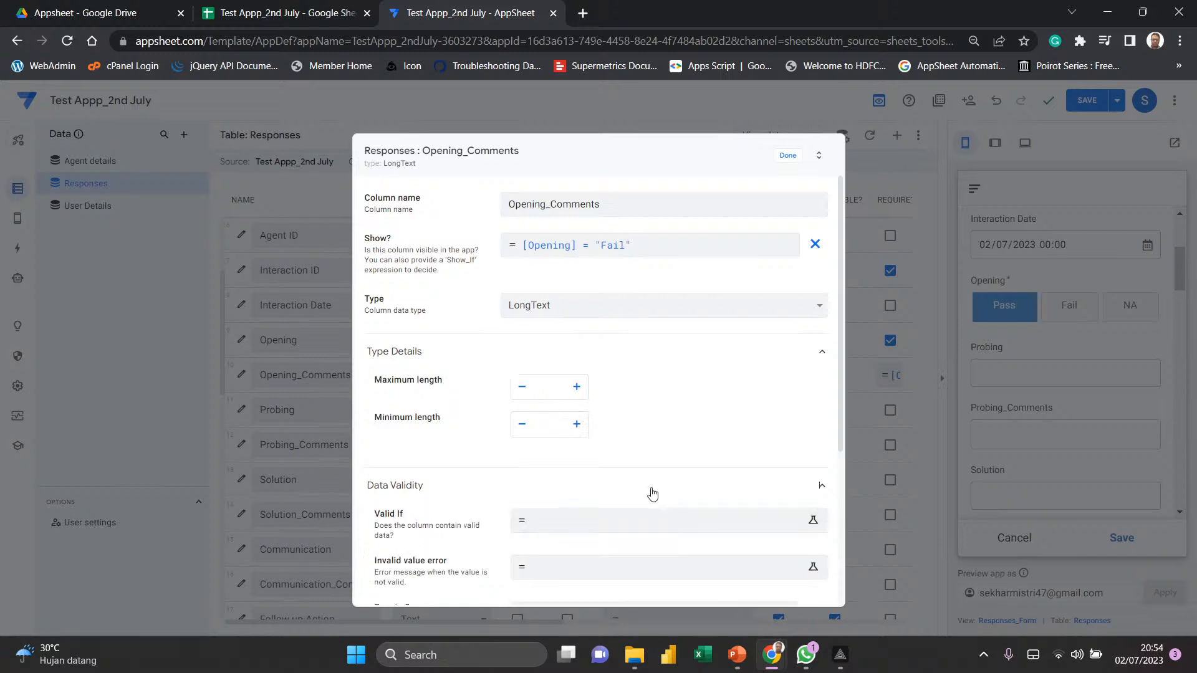
pyautogui.scroll(-4, 648, 492)
pyautogui.click(654, 372)
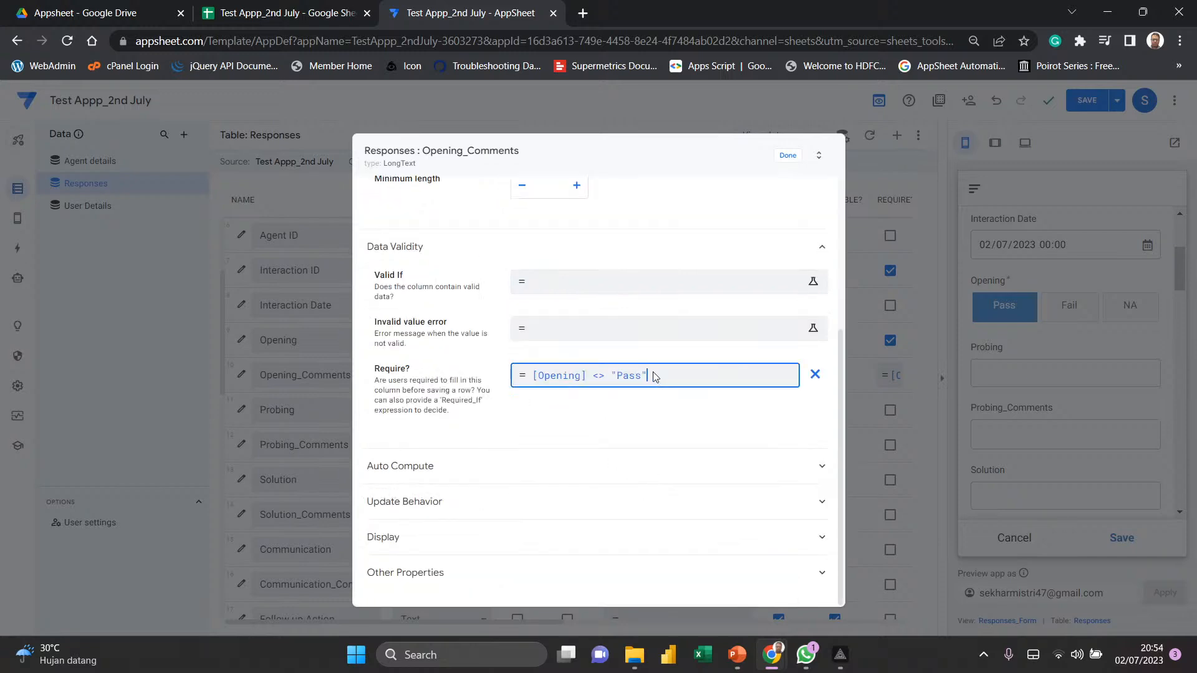
pyautogui.moveTo(473, 197); pyautogui.dragTo(181, 182)
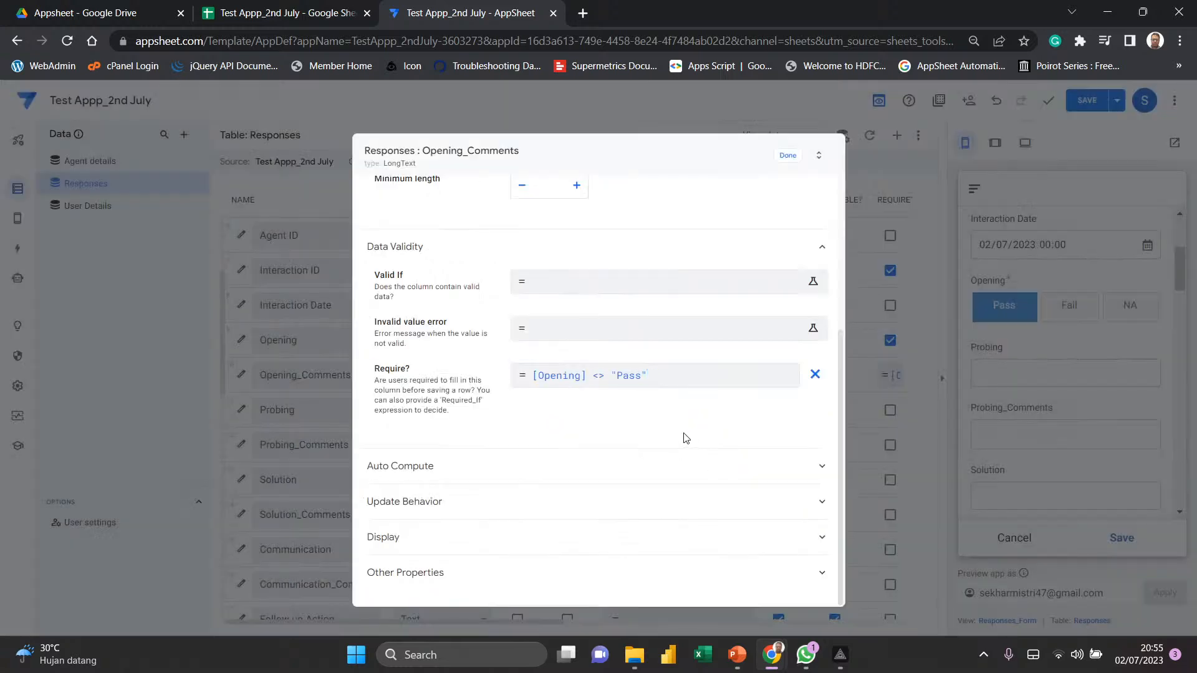
pyautogui.click(688, 385)
pyautogui.hotkey('ctrl', 'a')
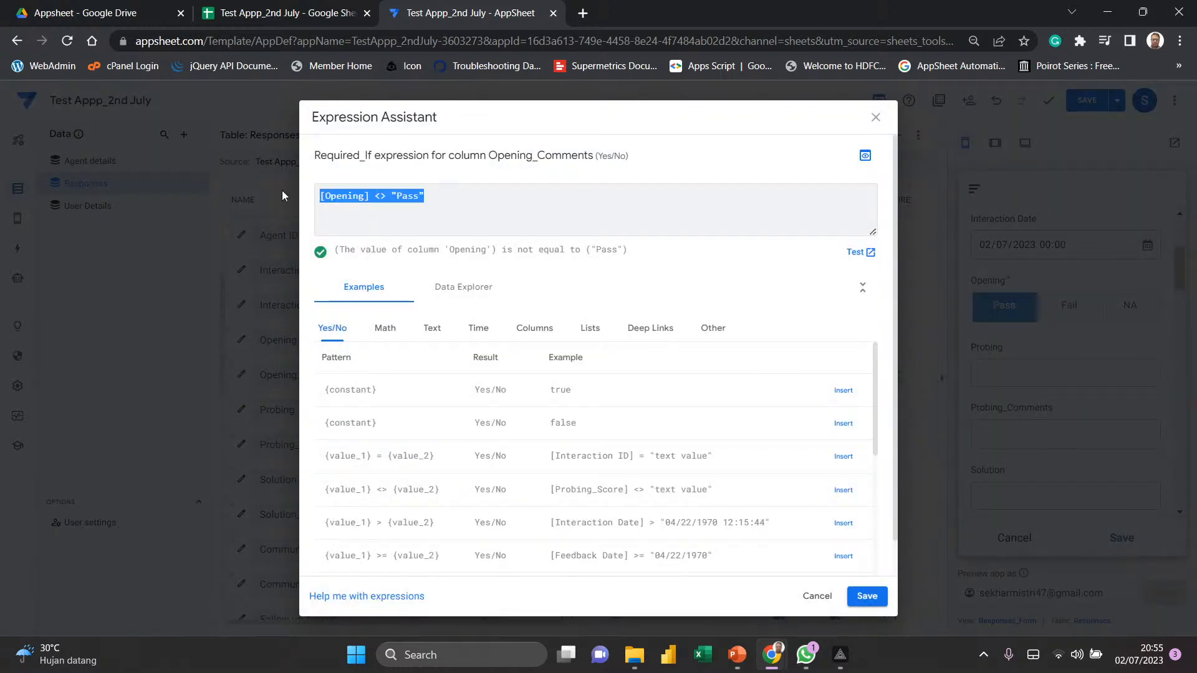
pyautogui.hotkey('ctrl', 'v')
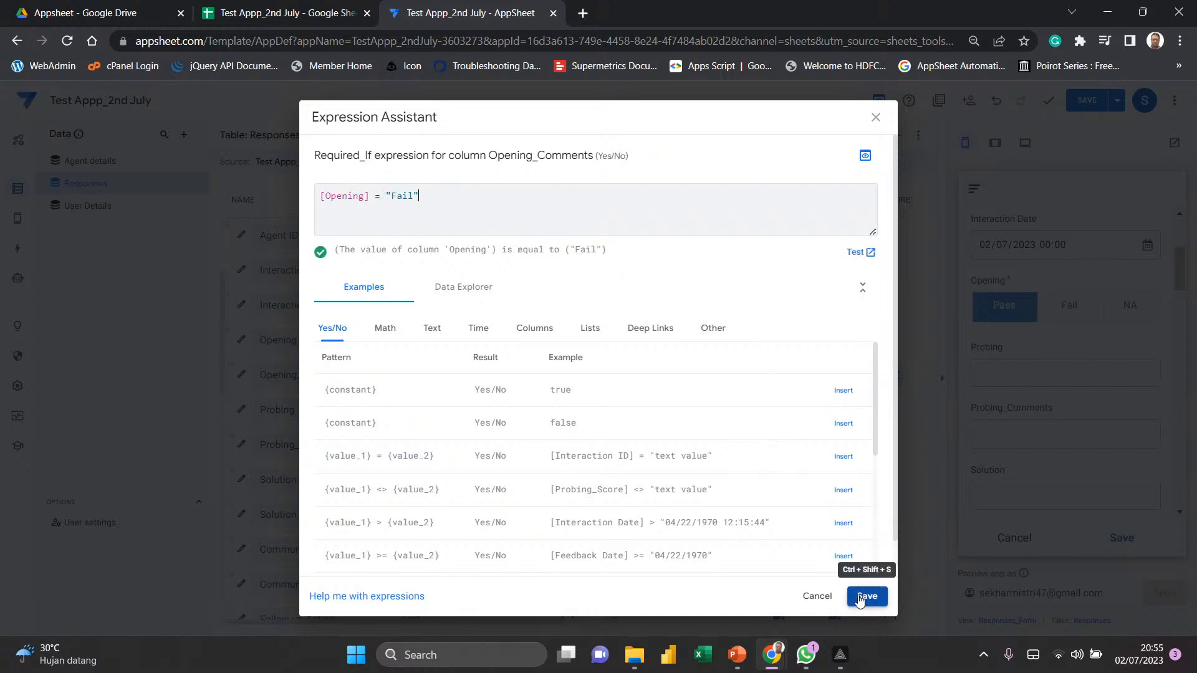
pyautogui.click(859, 596)
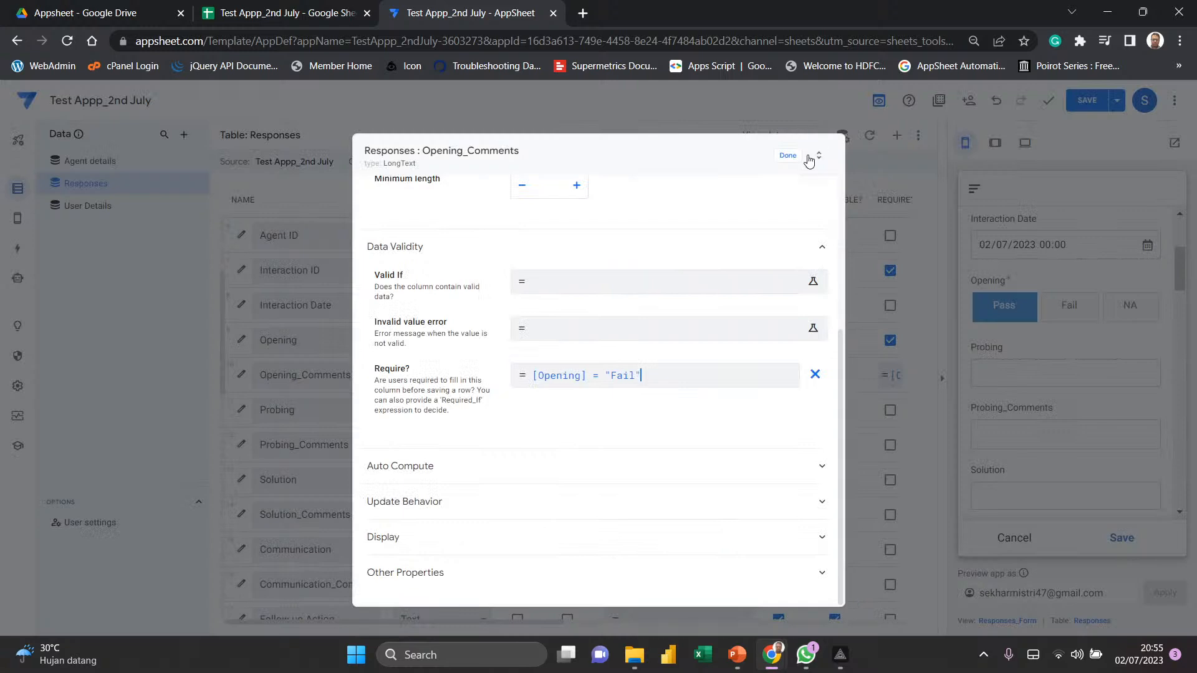
pyautogui.click(788, 157)
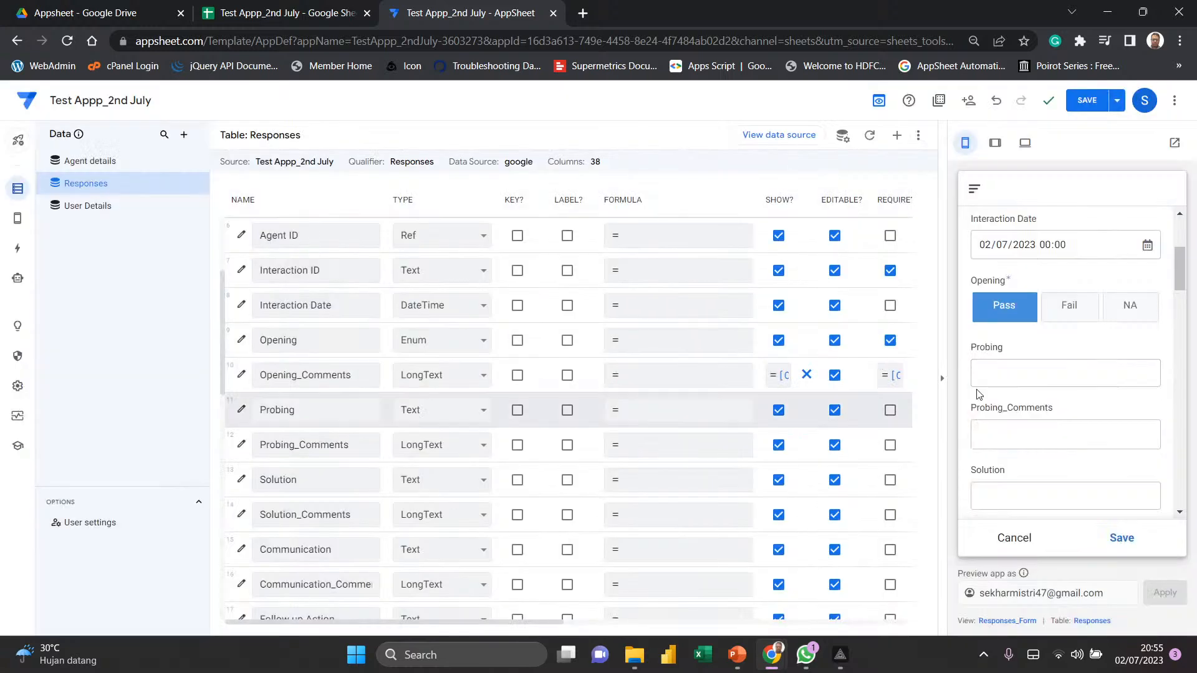
# - Save the app and test the Opening field in the form preview by choosing Fail, NA and Fail again
pyautogui.click(1122, 310)
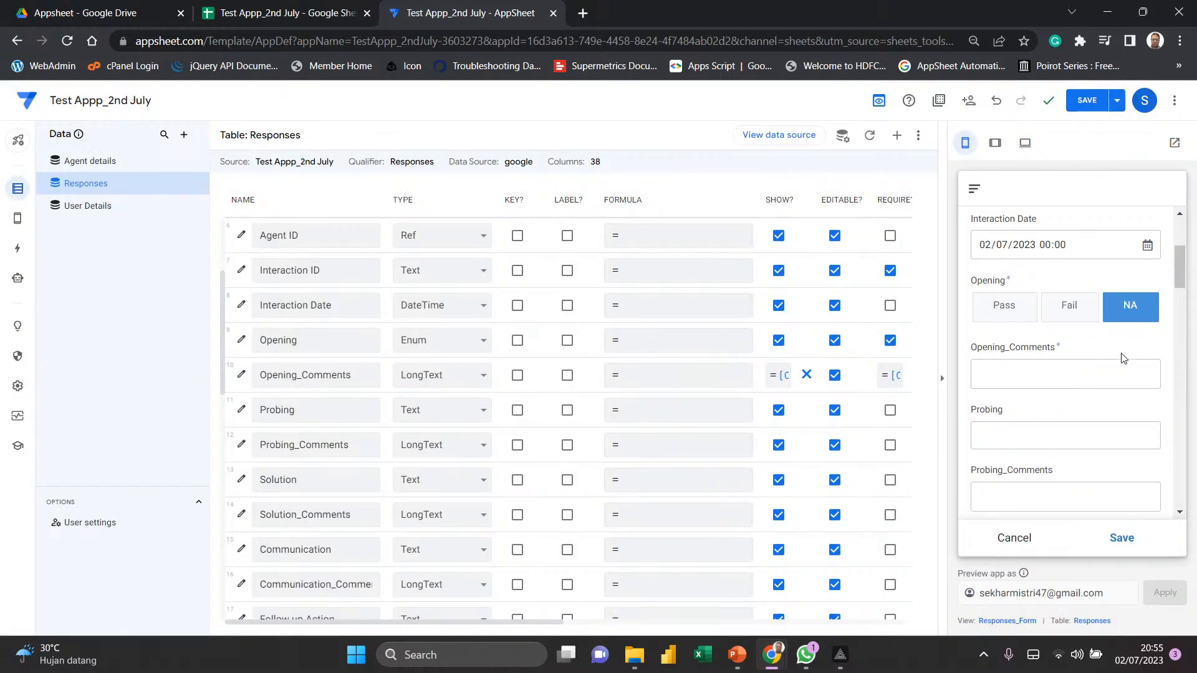
pyautogui.click(1086, 101)
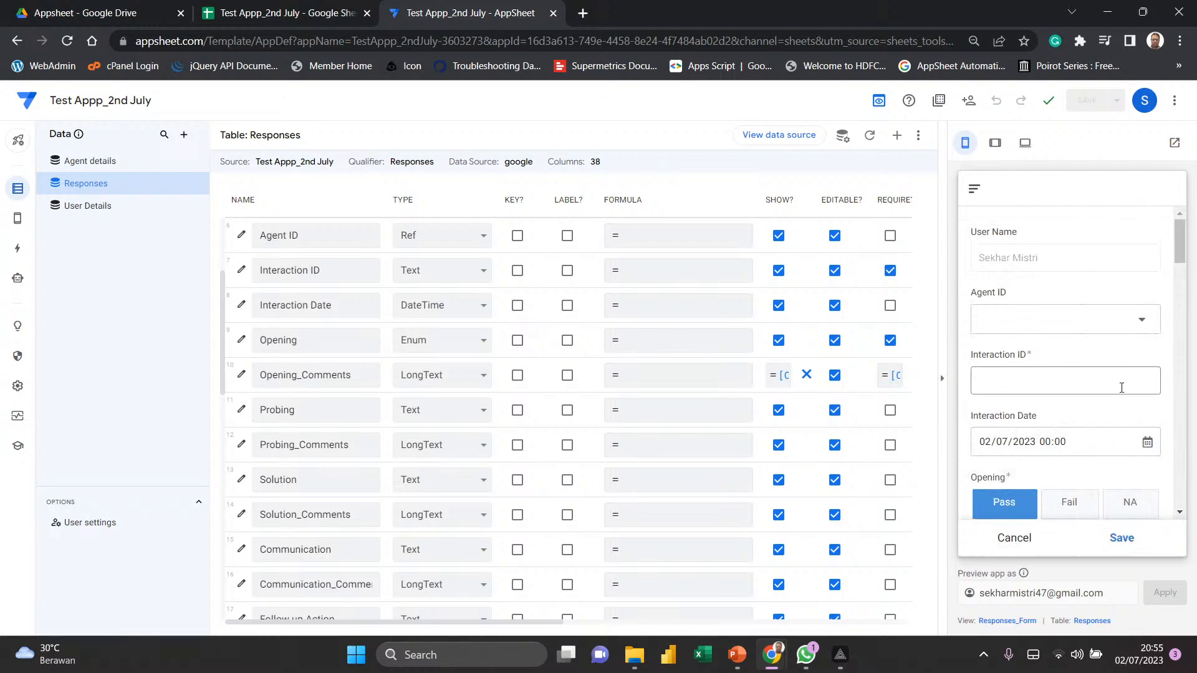
pyautogui.scroll(-2, 1120, 388)
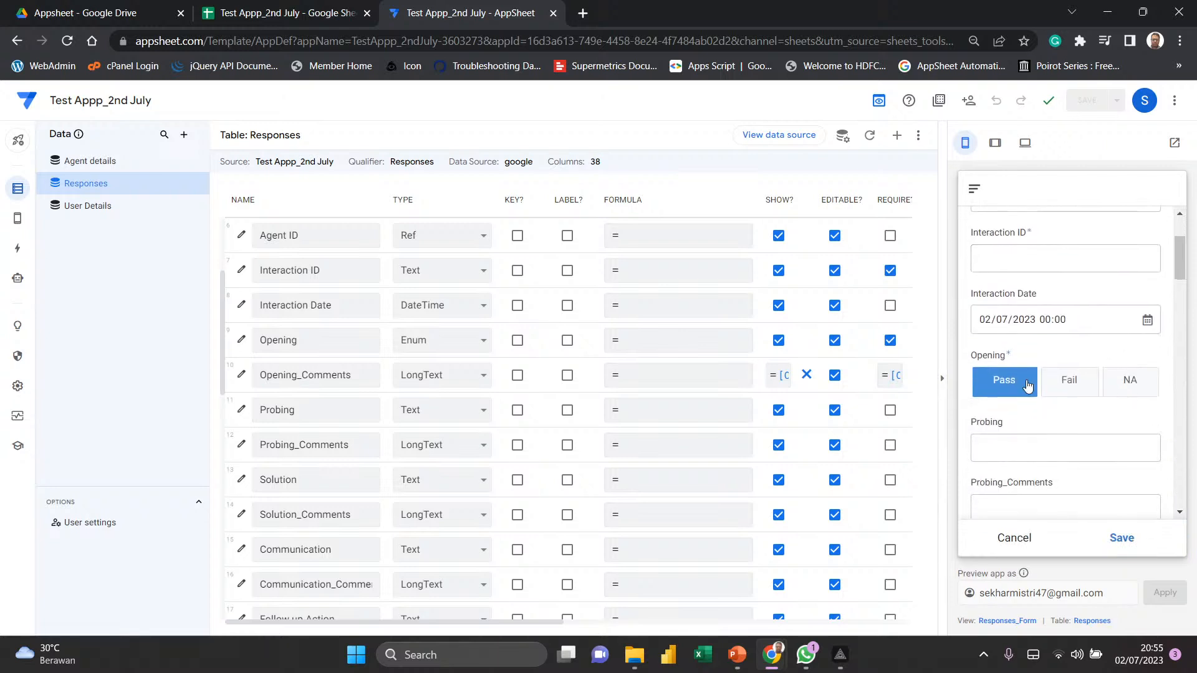
pyautogui.click(1080, 387)
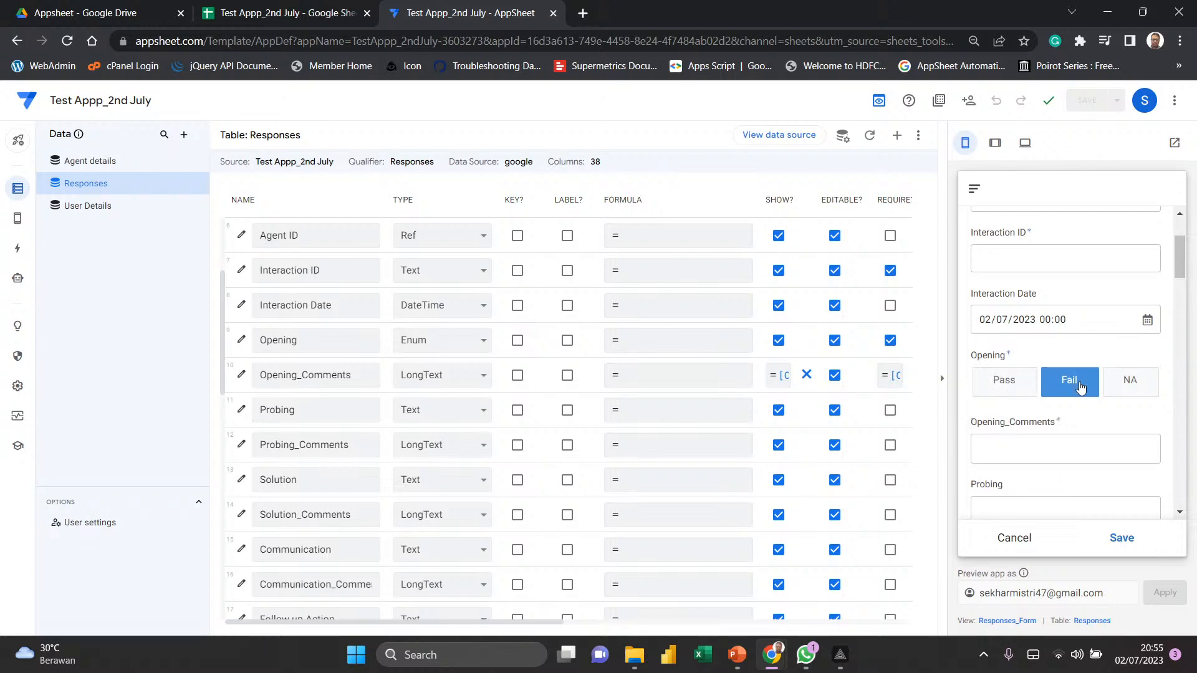
pyautogui.click(1135, 381)
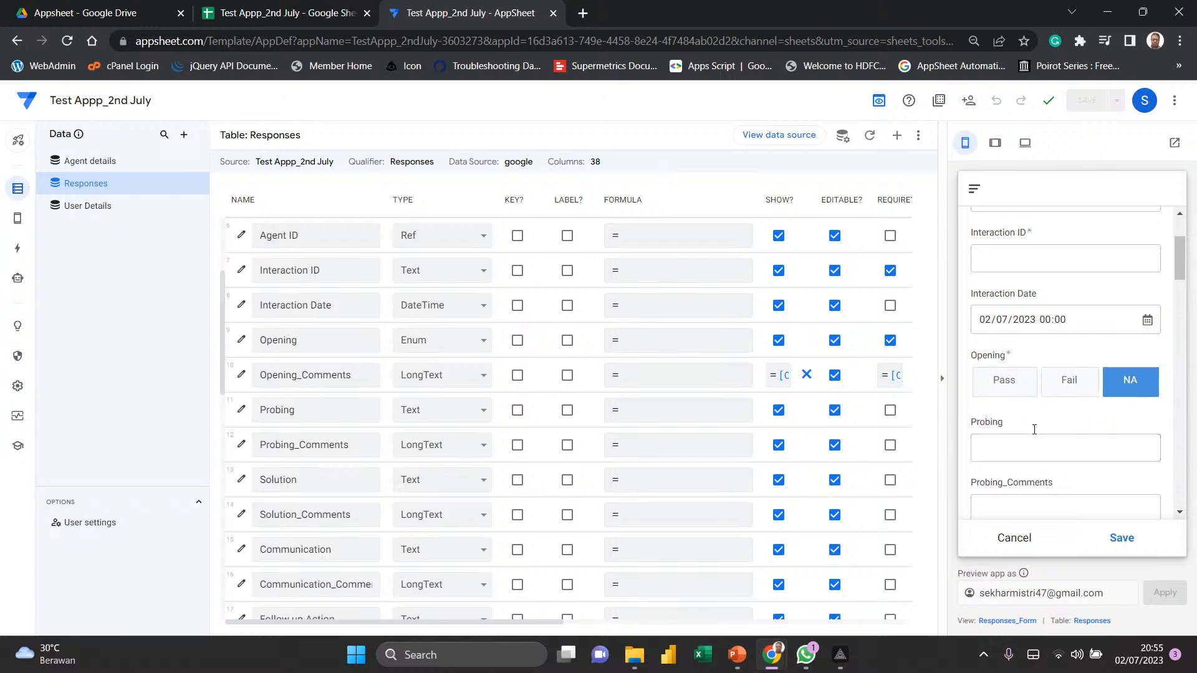
pyautogui.scroll(-1, 1063, 349)
pyautogui.click(1066, 342)
pyautogui.scroll(-1, 1073, 410)
pyautogui.scroll(1, 1075, 343)
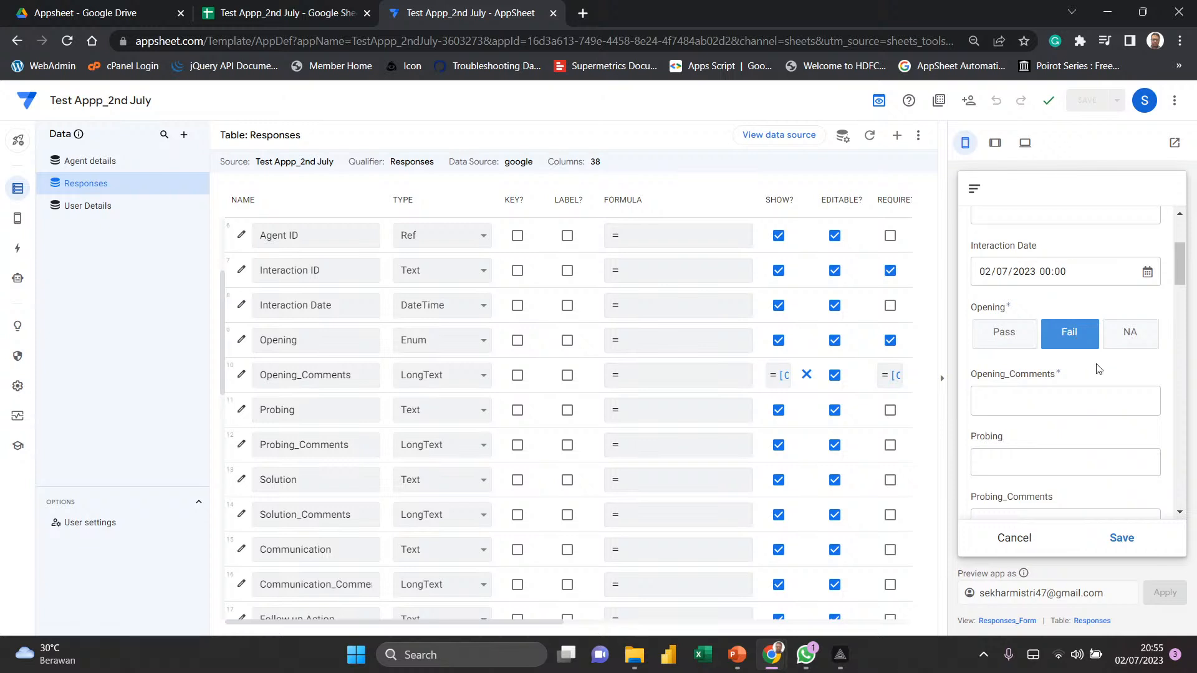
pyautogui.scroll(-1, 1098, 369)
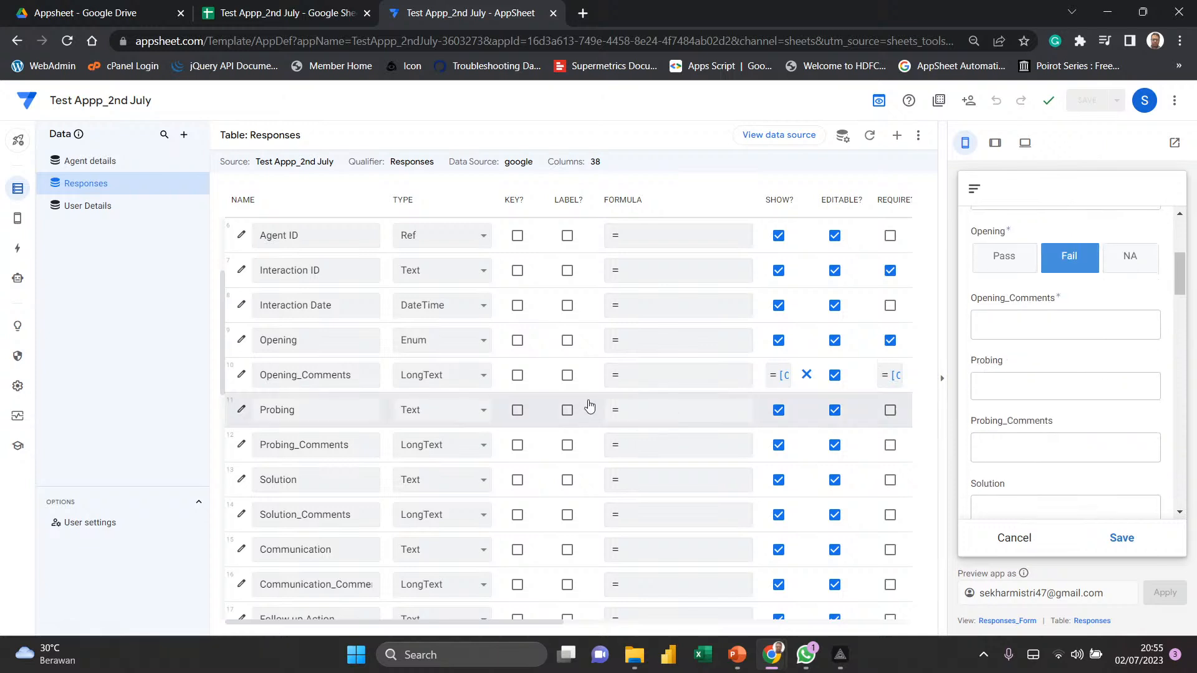
# - Review the Responses table's column list from _RowNumber to Action Plan 3, examining types and the Show, Editable and Require settings
pyautogui.scroll(-3, 589, 406)
pyautogui.scroll(4, 589, 406)
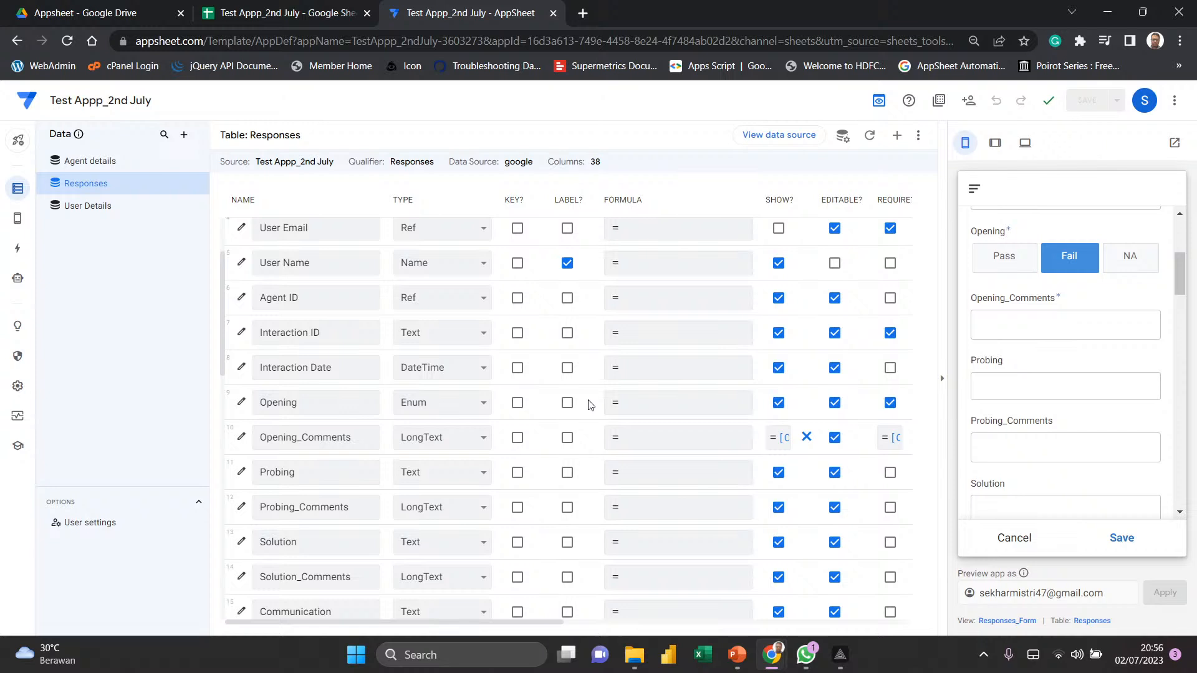
pyautogui.scroll(-3, 591, 406)
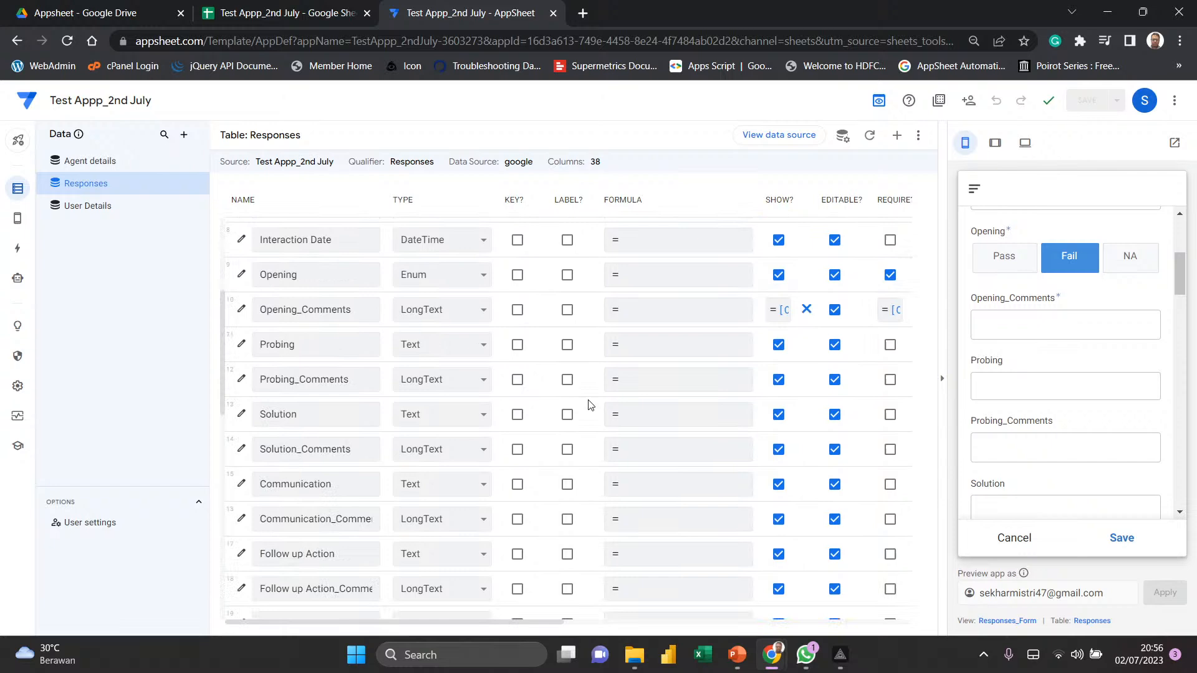
pyautogui.scroll(5, 634, 347)
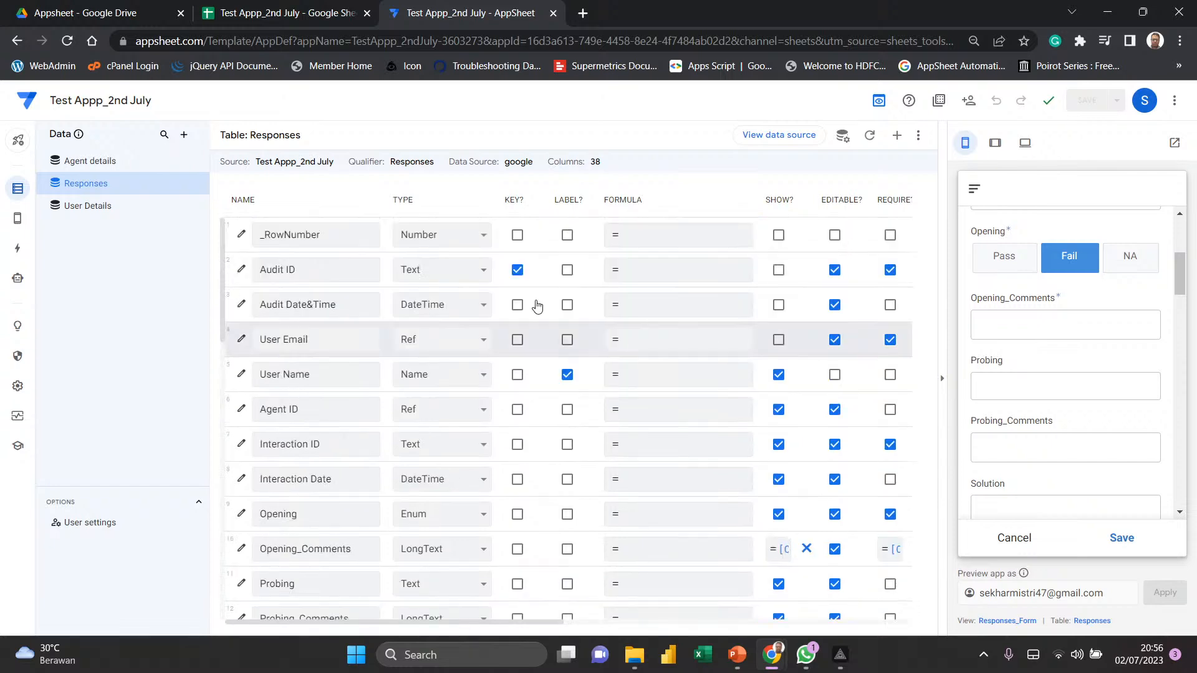
pyautogui.scroll(-2, 686, 404)
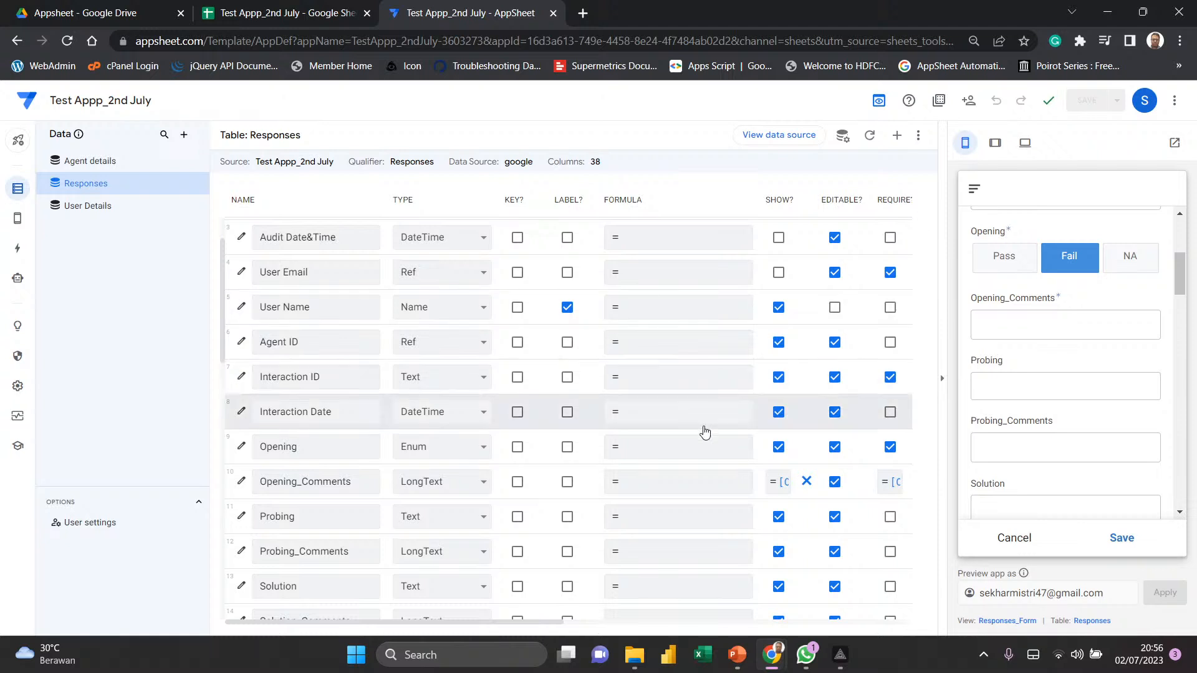
pyautogui.scroll(-2, 704, 431)
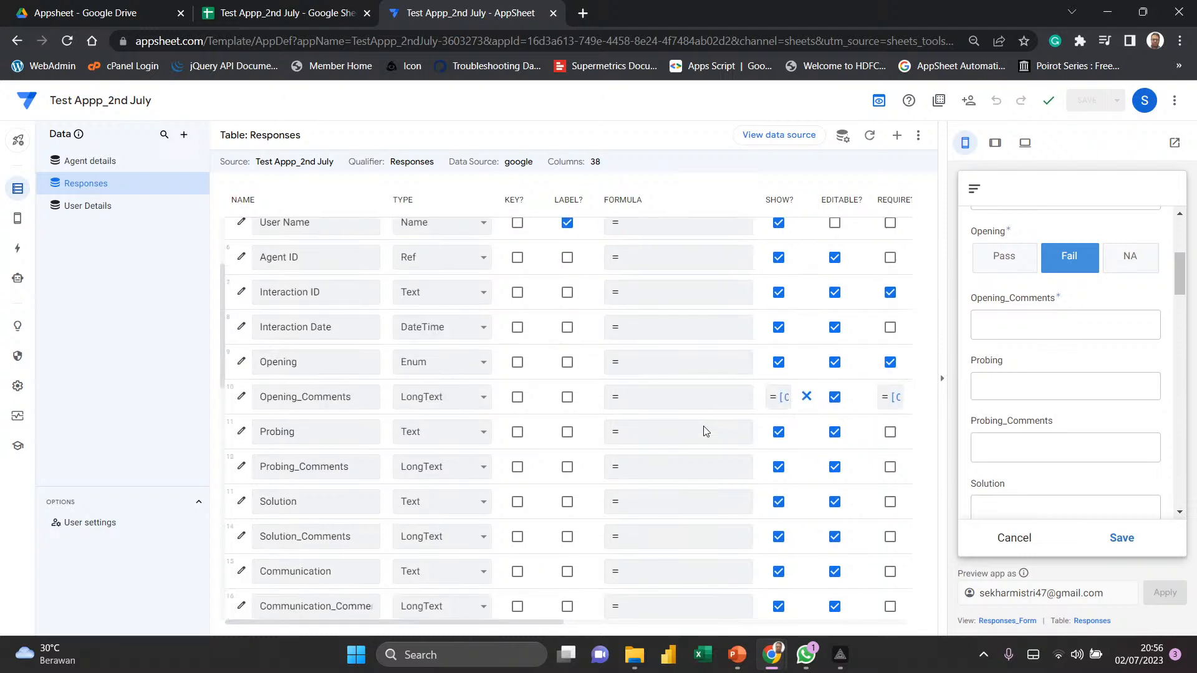
pyautogui.scroll(-3, 704, 431)
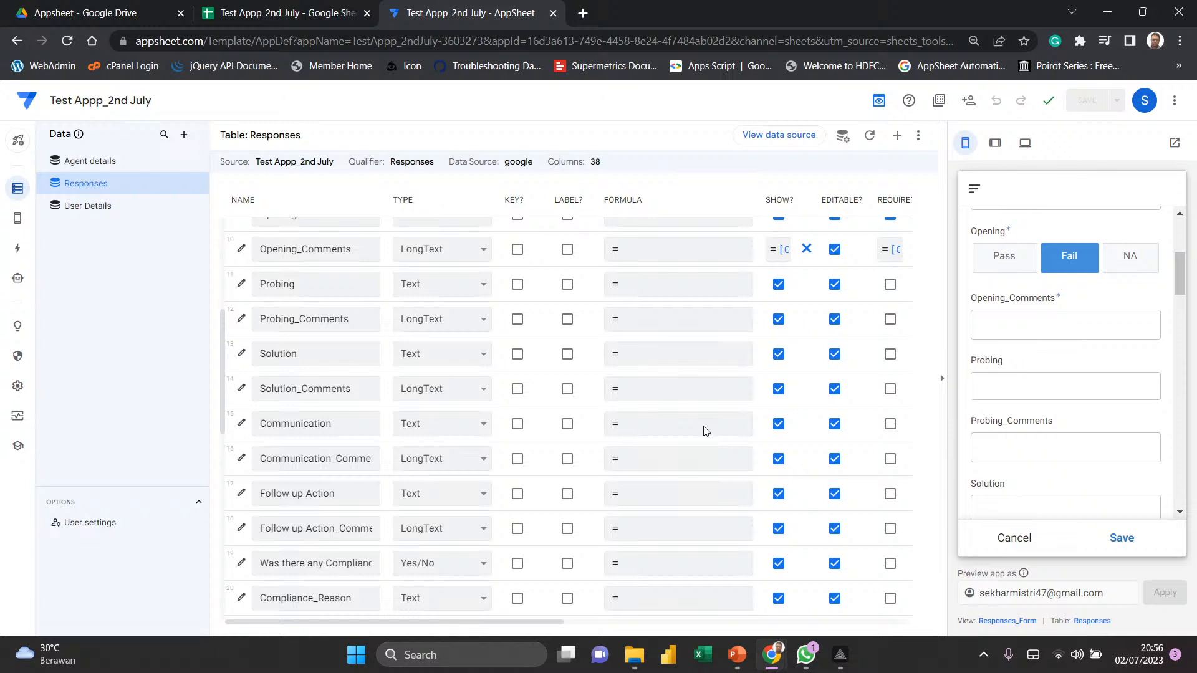
pyautogui.scroll(-1, 705, 431)
pyautogui.scroll(-2, 704, 431)
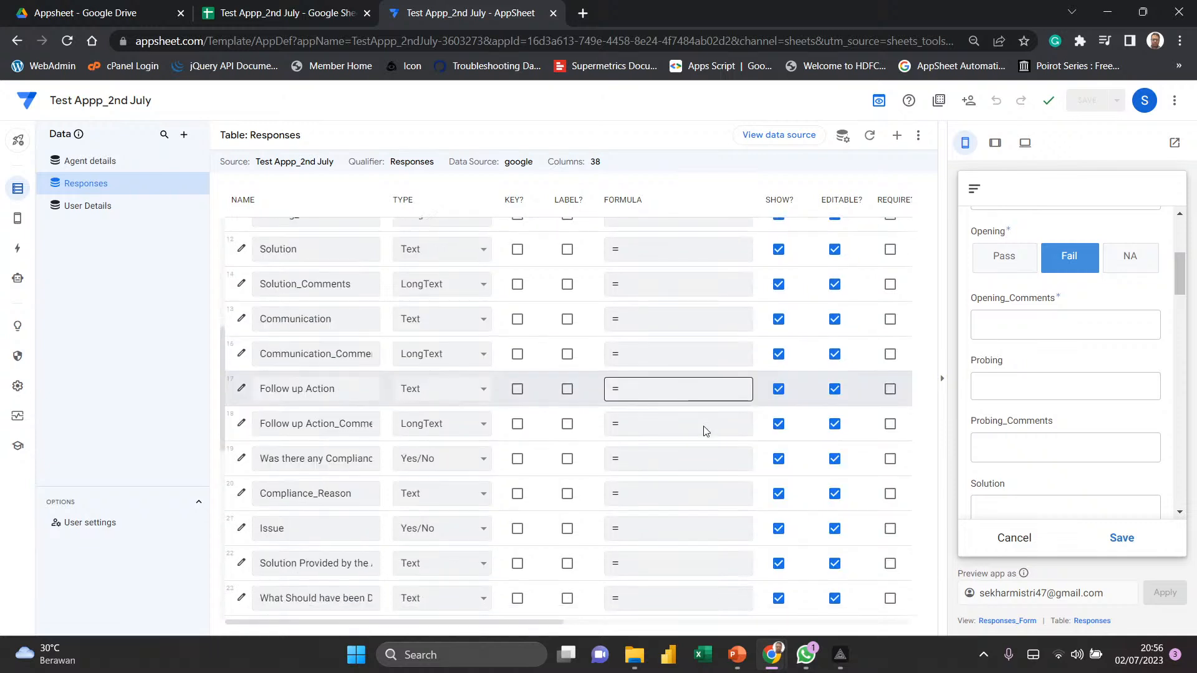
pyautogui.scroll(3, 703, 427)
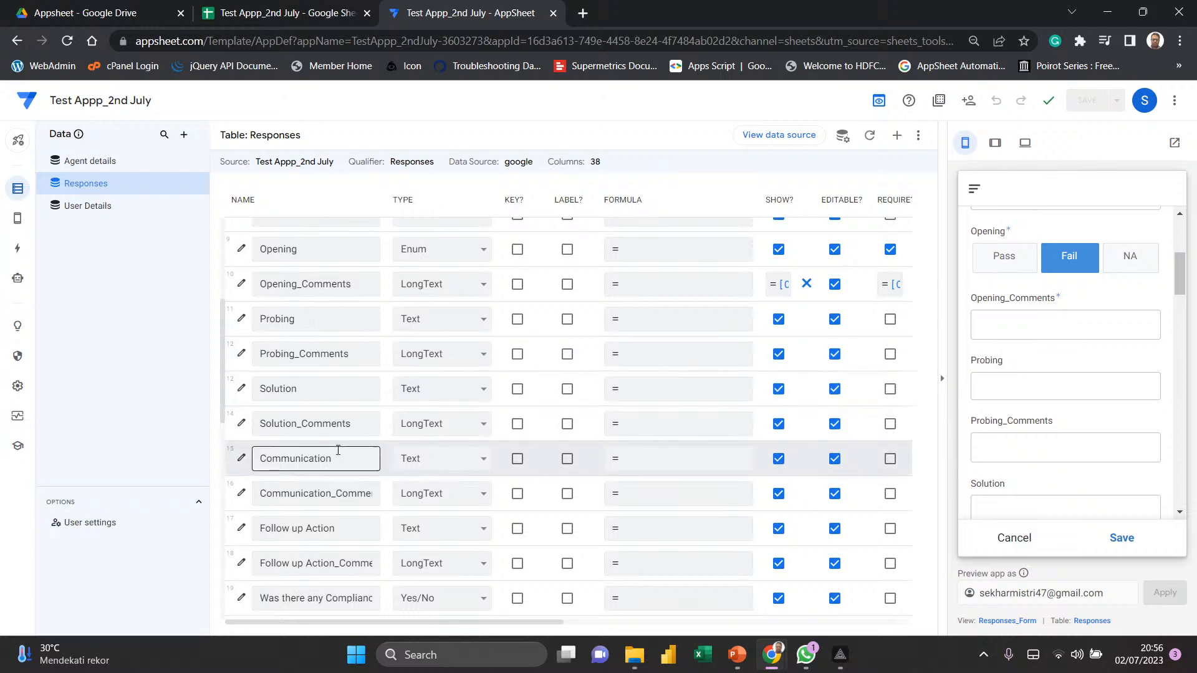
pyautogui.scroll(-2, 339, 453)
pyautogui.scroll(-2, 339, 453)
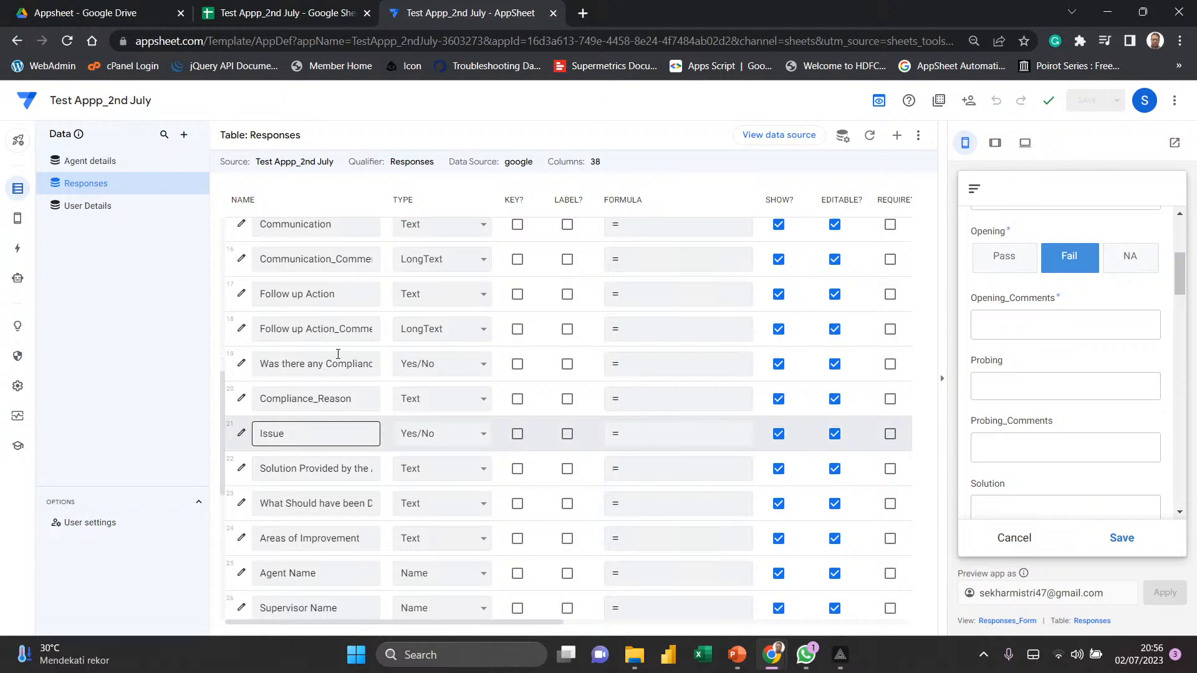
pyautogui.scroll(-2, 344, 433)
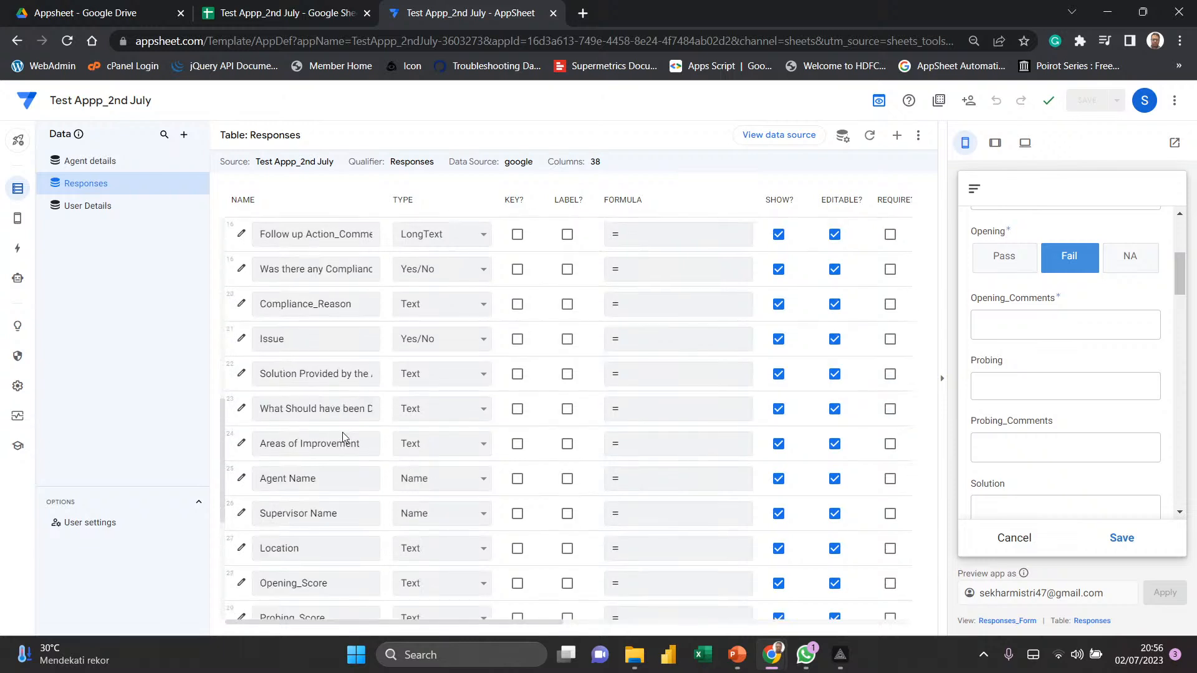
pyautogui.scroll(-2, 342, 432)
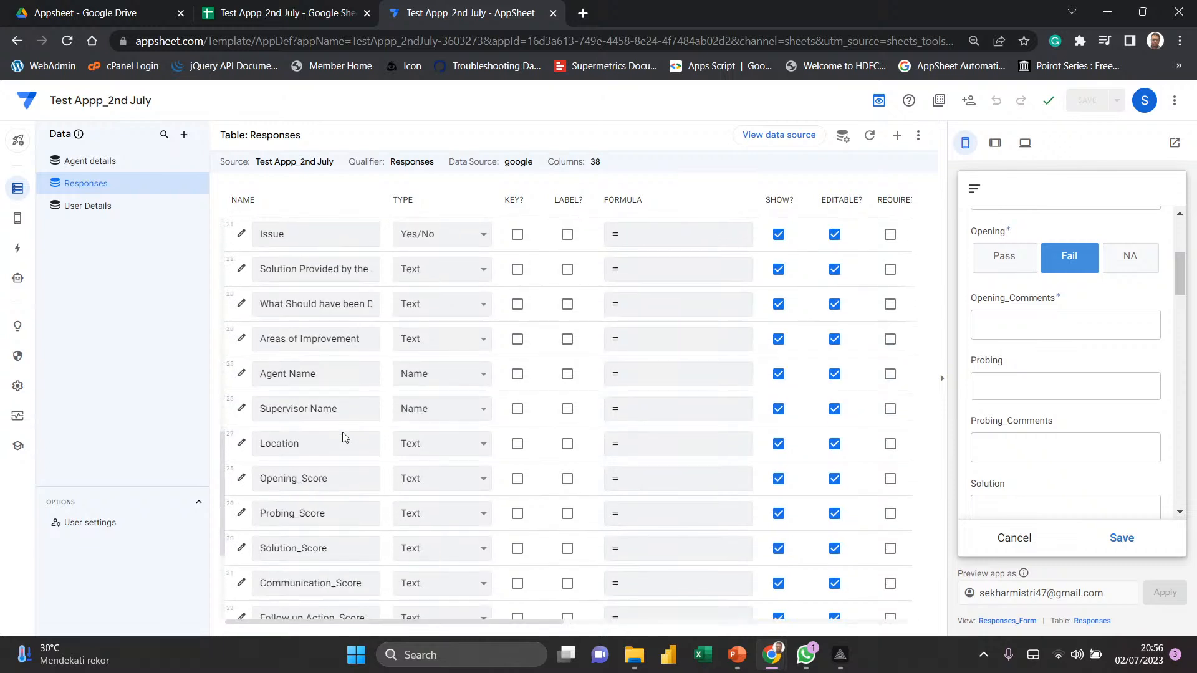
pyautogui.scroll(-3, 367, 471)
pyautogui.scroll(-1, 320, 421)
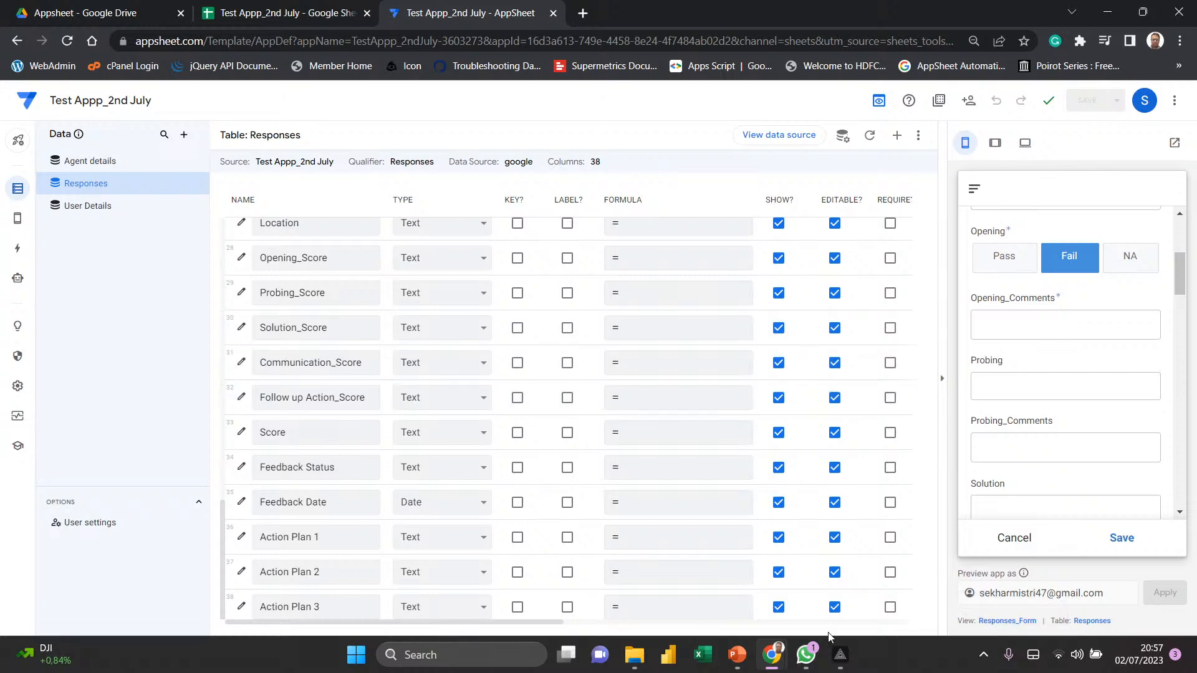
# - Switch to PRISM Live Studio and finish the live stream
pyautogui.click(839, 662)
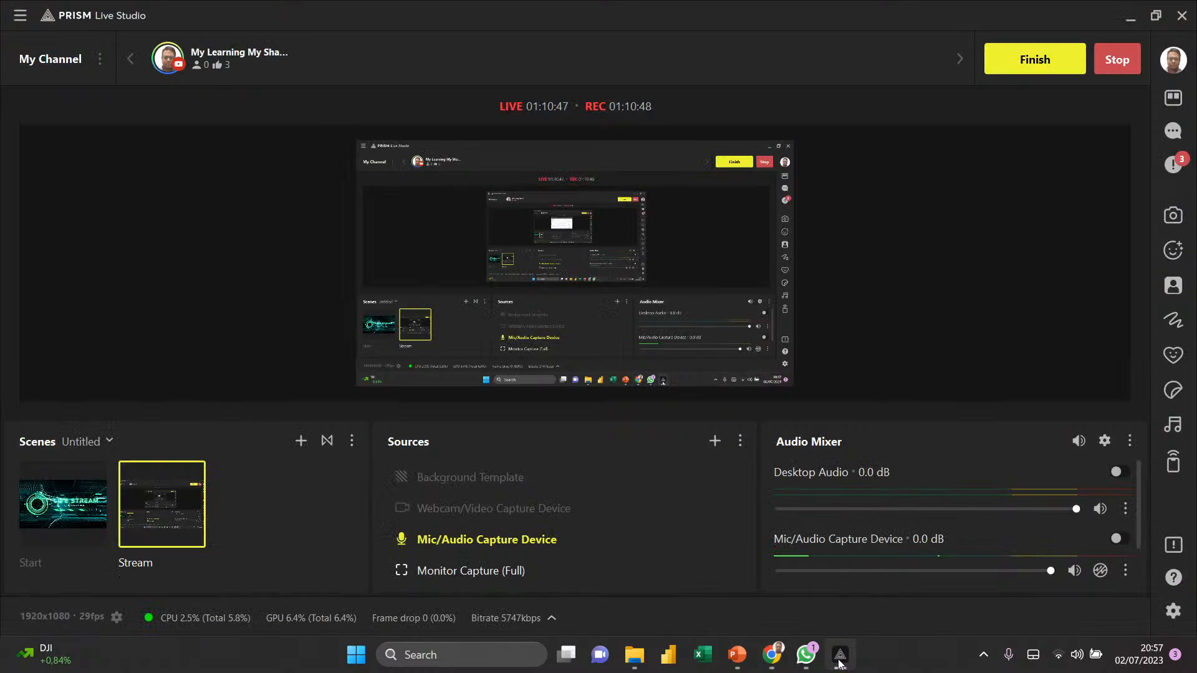
pyautogui.click(1053, 50)
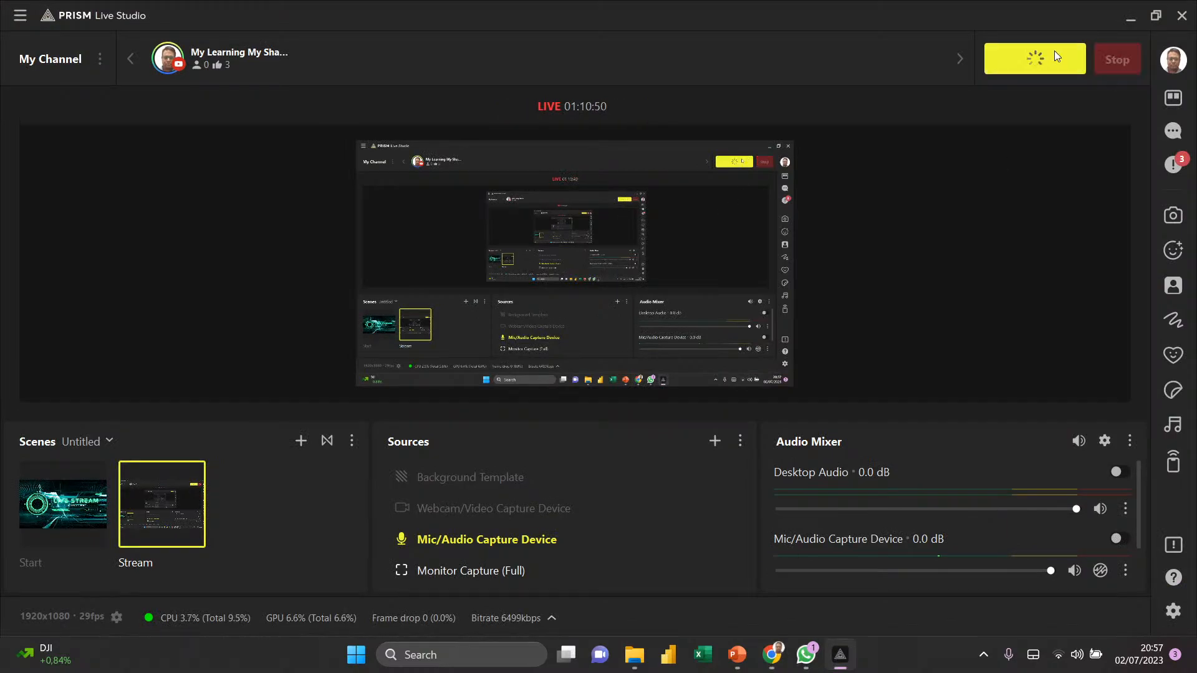